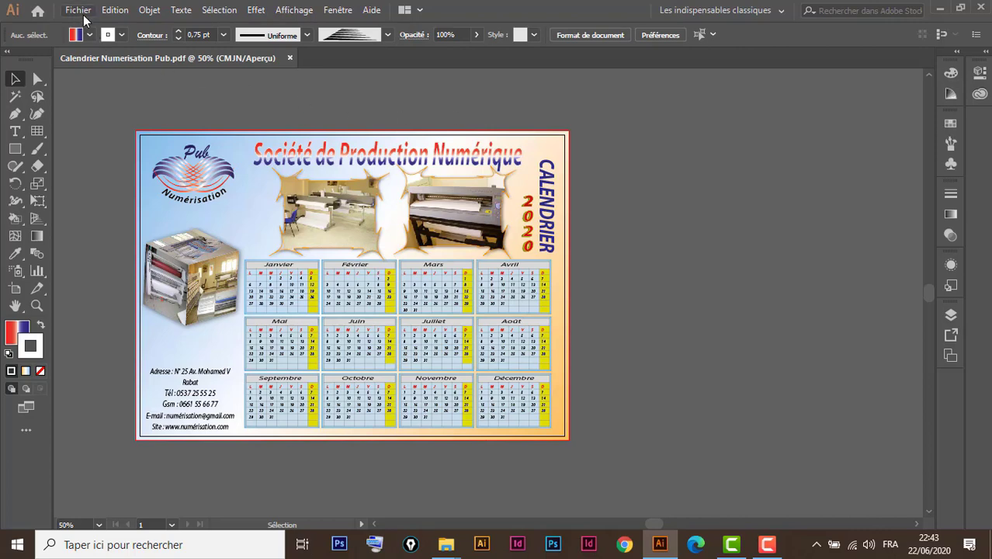
Start a new print document with the A4 preset, landscape orientation and centimetres as the unit
click(79, 12)
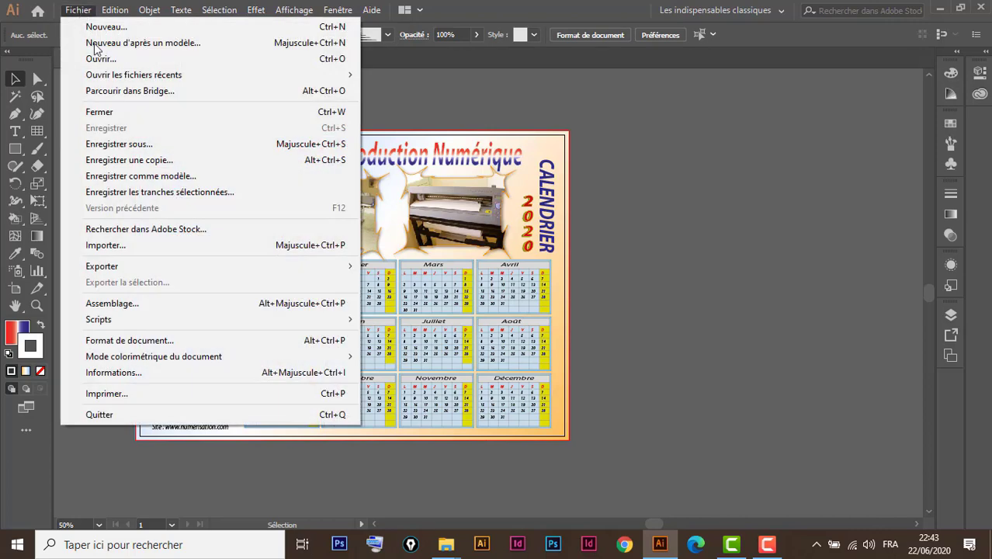
click(109, 27)
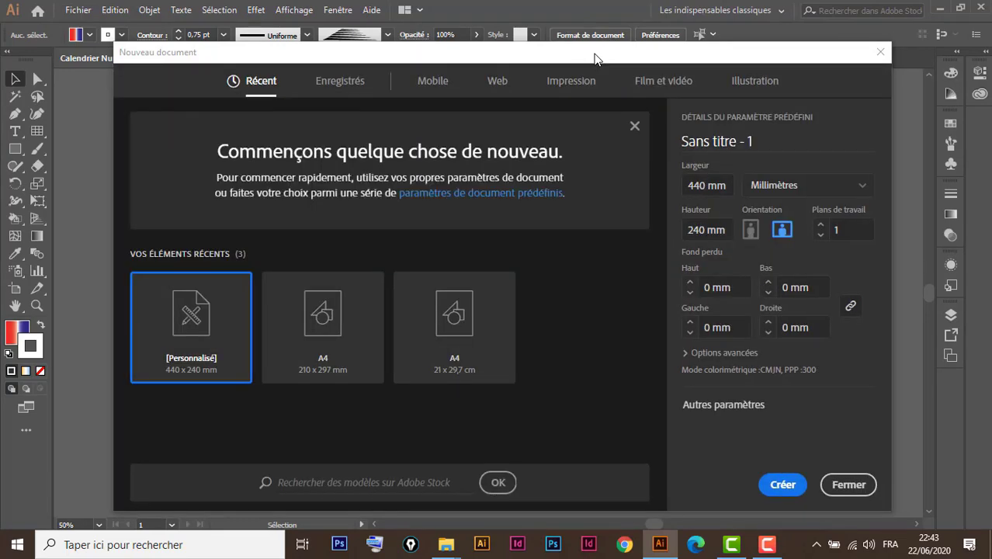
drag(596, 59, 571, 58)
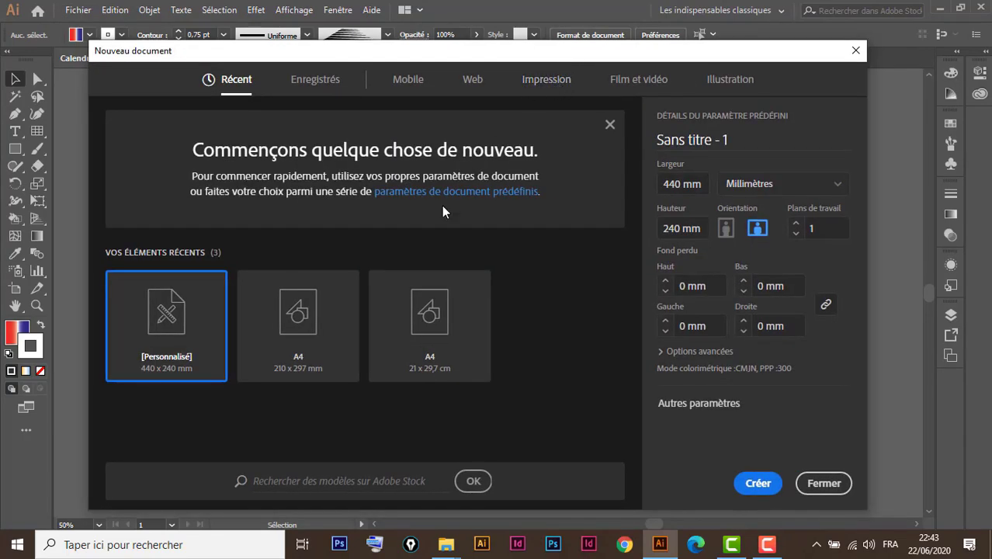
click(555, 80)
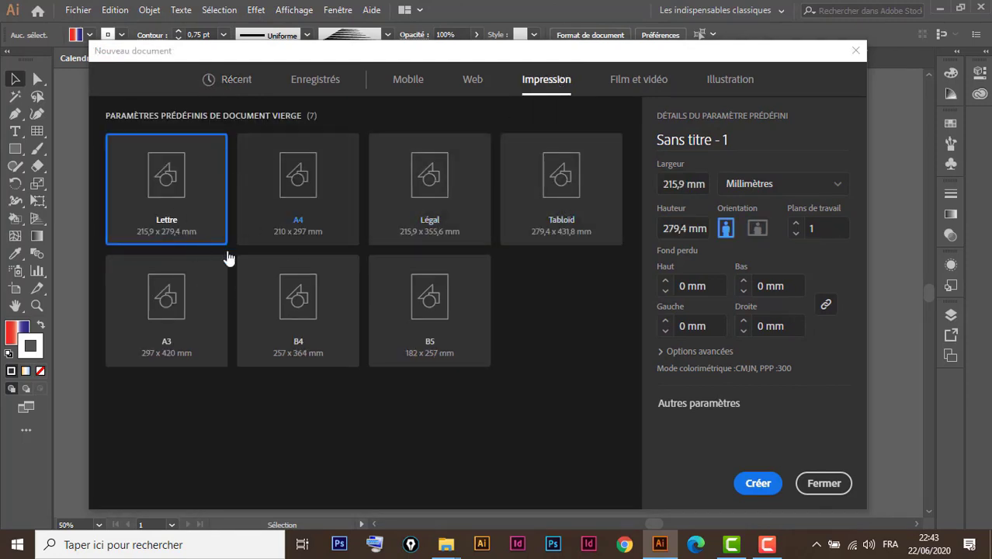
click(301, 188)
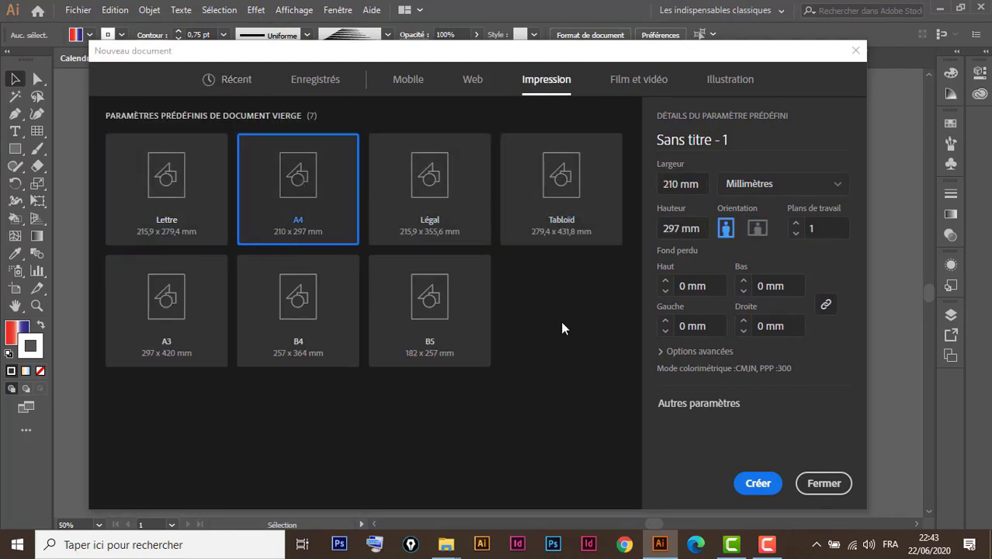
click(758, 230)
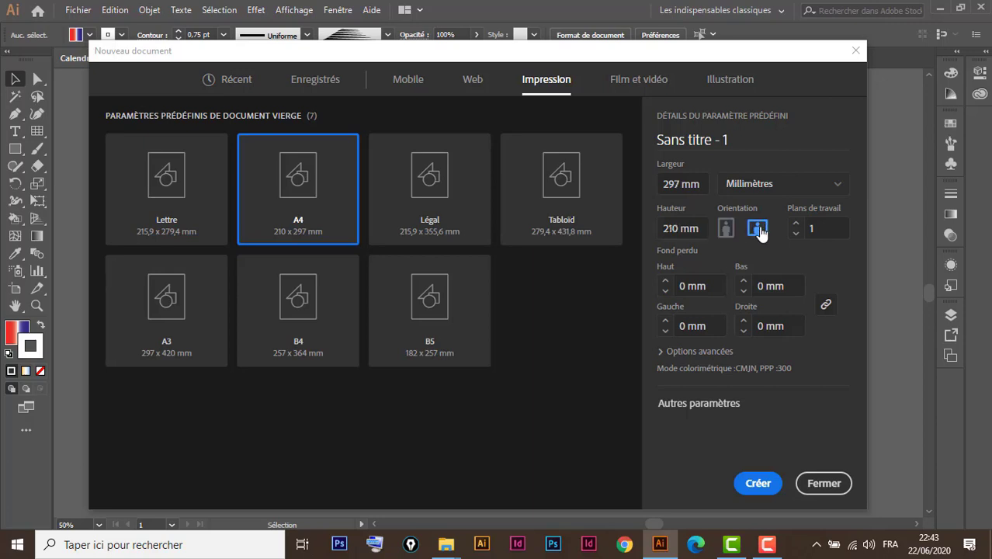
click(804, 188)
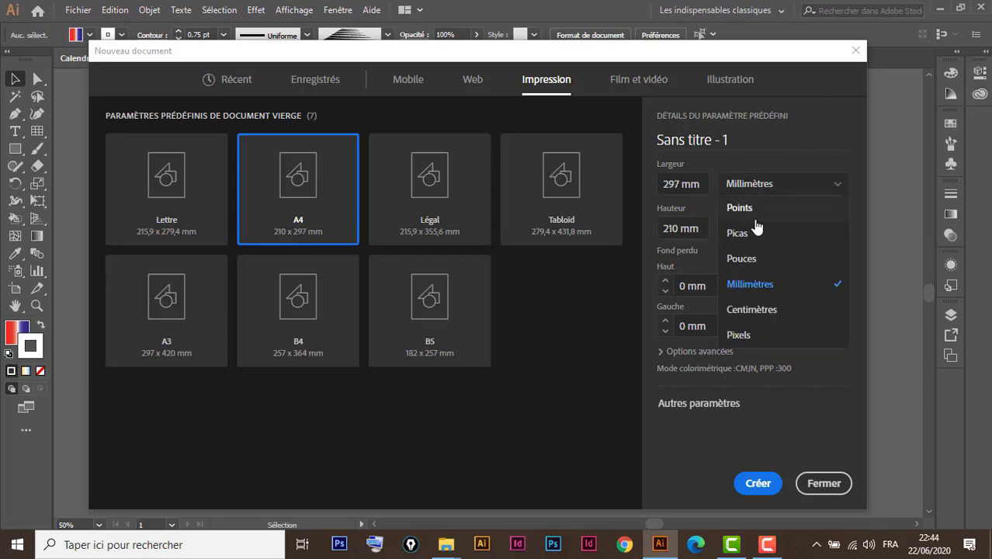
click(760, 309)
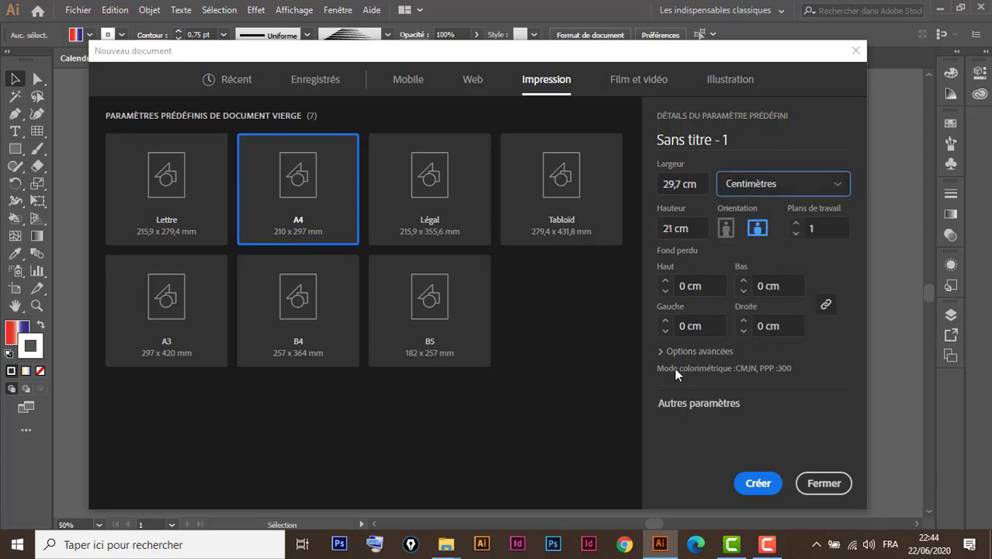
Set the bleed to 0,3 cm on all sides, check the advanced options, and create the document
click(666, 283)
click(665, 282)
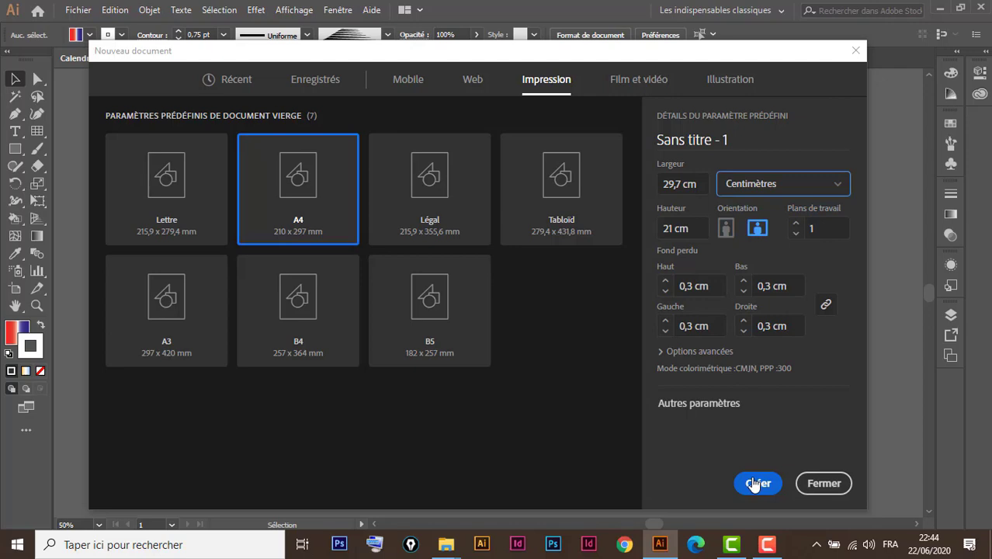
click(661, 352)
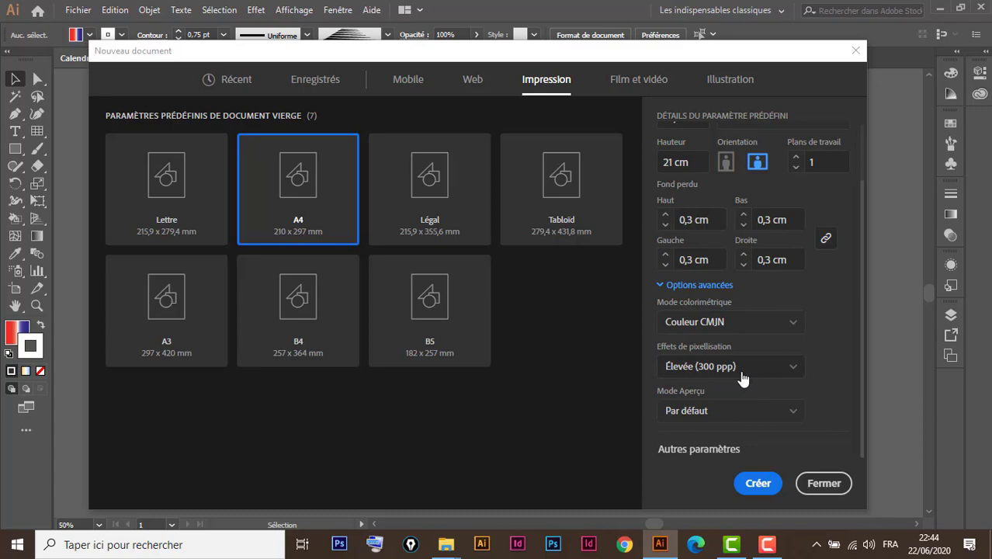
click(757, 482)
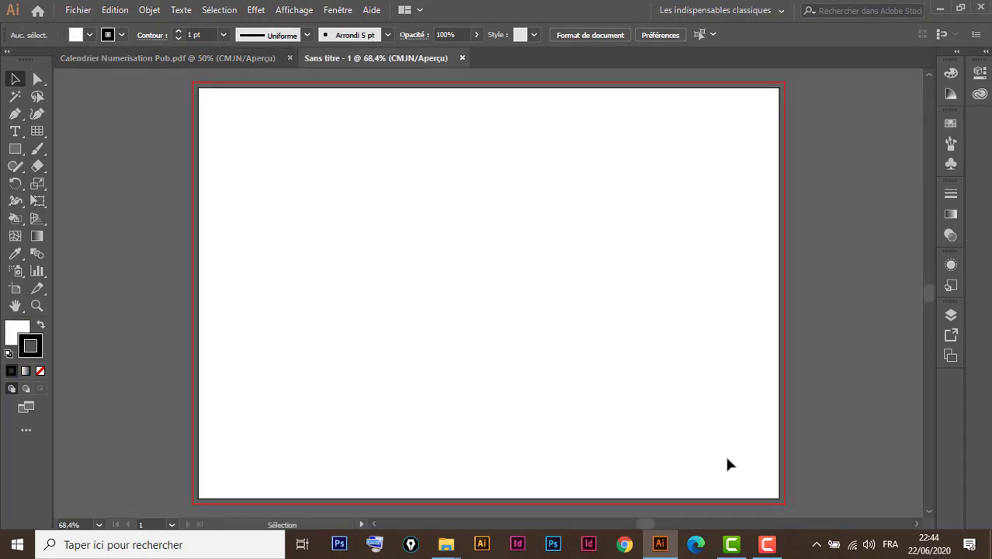
In the new untitled document, draw a rectangle covering the whole page out to the bleed edges and remove its stroke
click(173, 57)
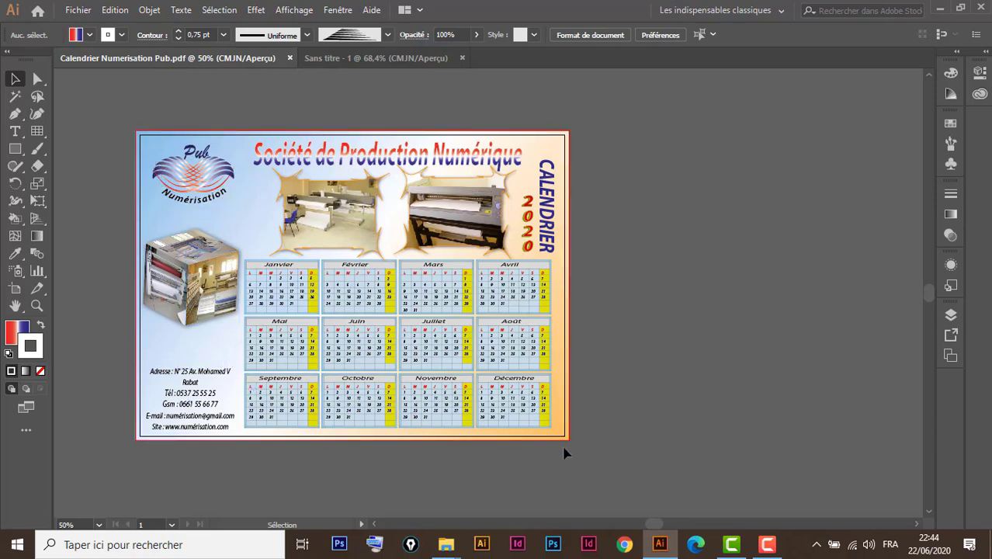
click(394, 59)
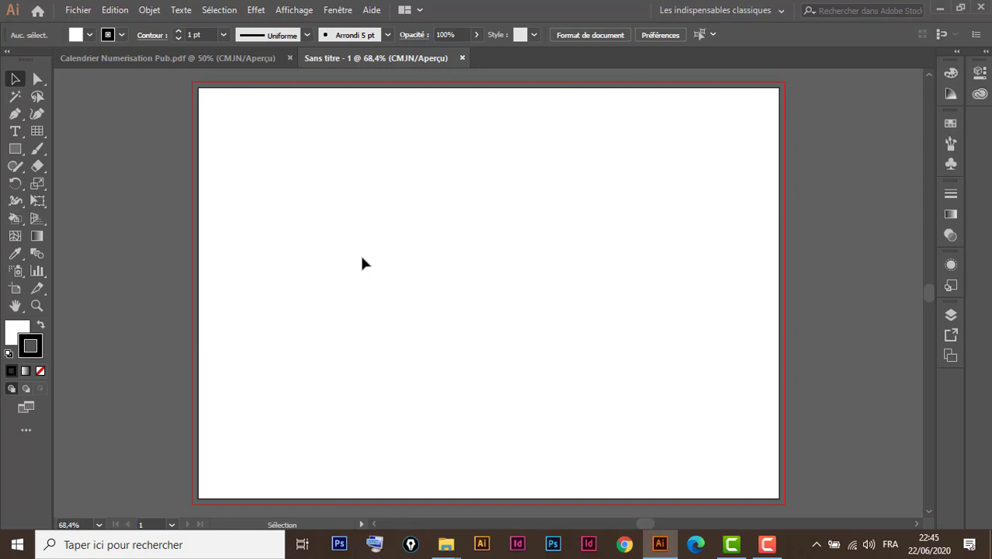
click(15, 150)
drag(193, 82, 785, 505)
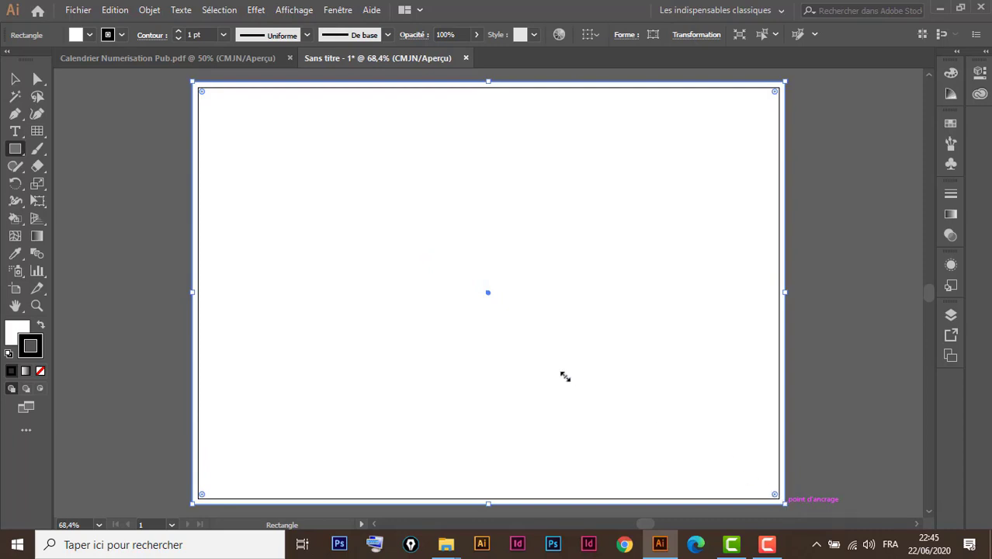
click(40, 372)
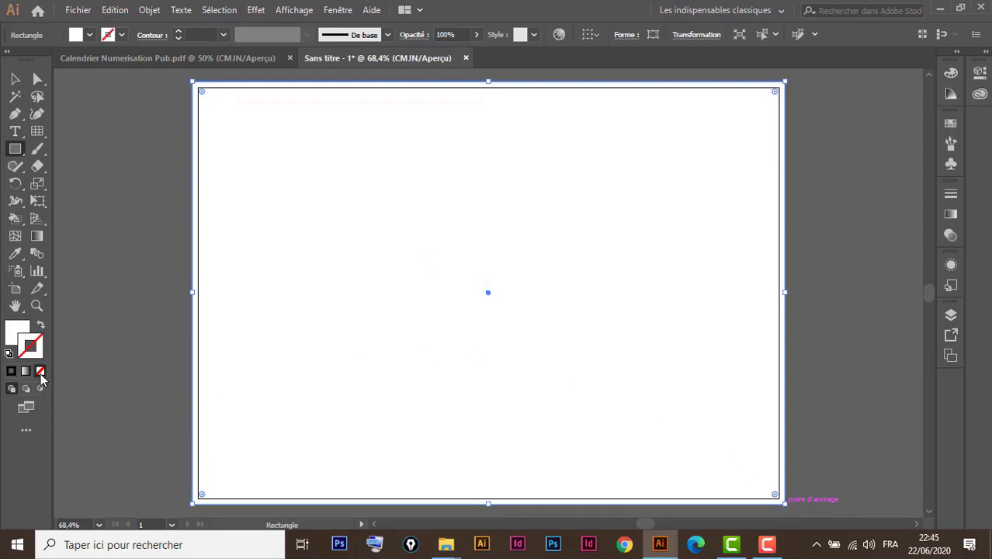
Make the rectangle's fill active and open the Ciel gradient swatch library
click(15, 329)
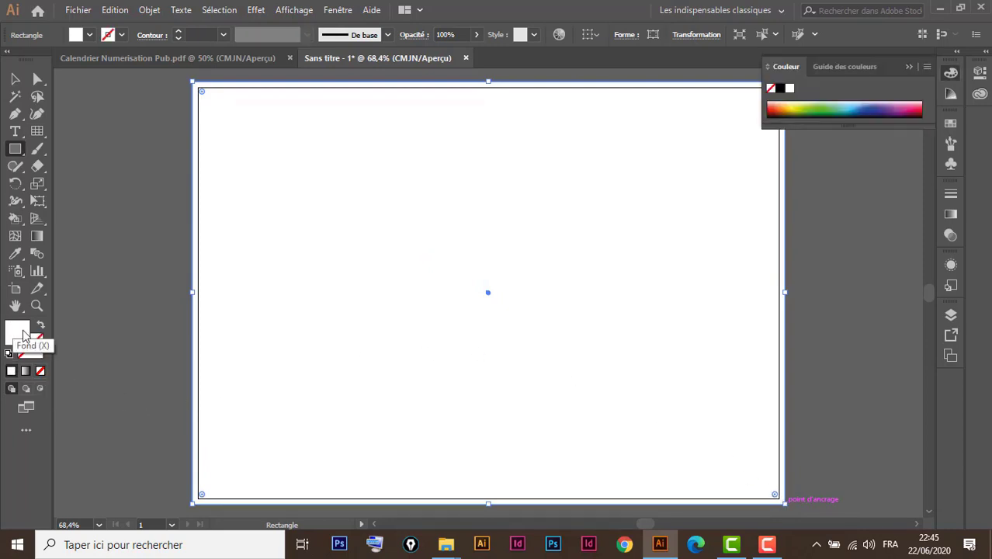
click(950, 125)
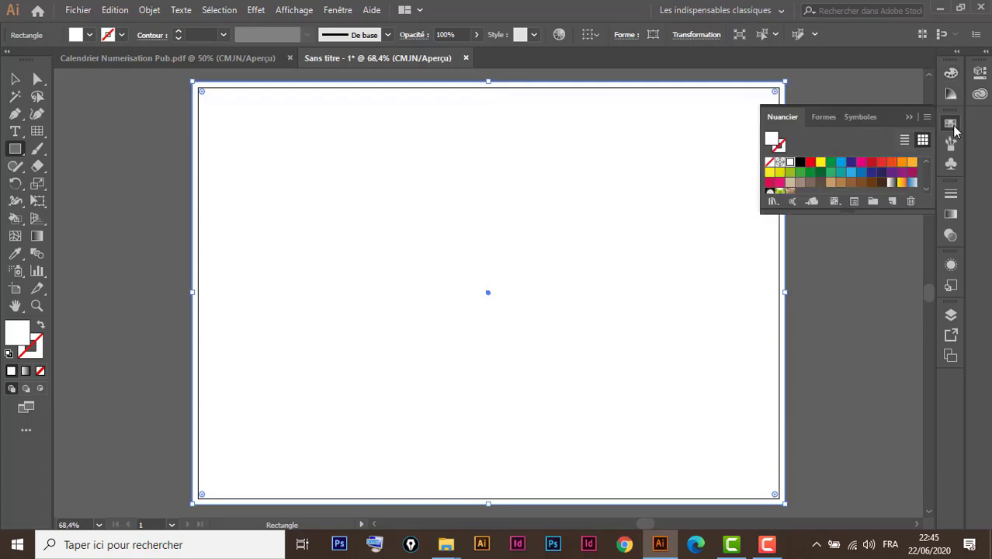
drag(847, 208, 839, 340)
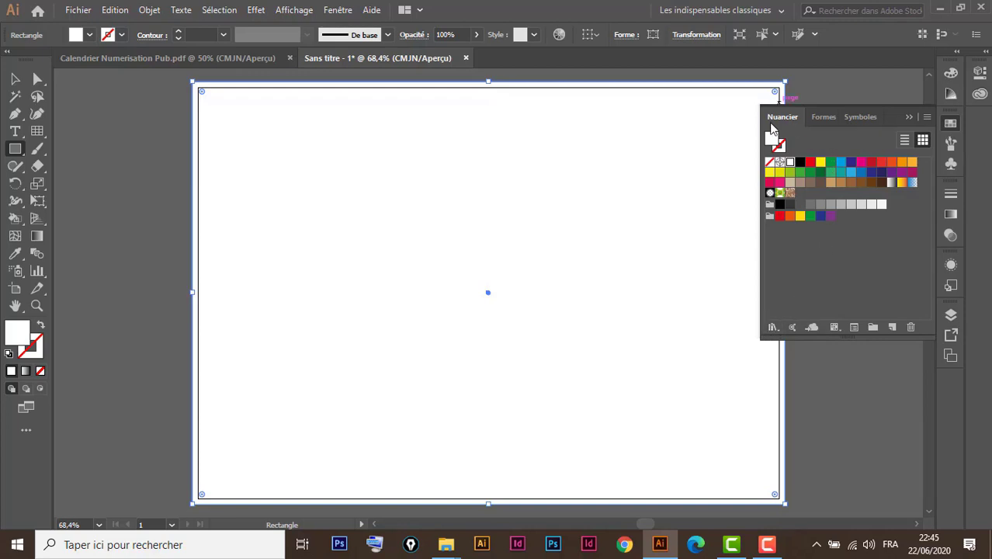
click(772, 327)
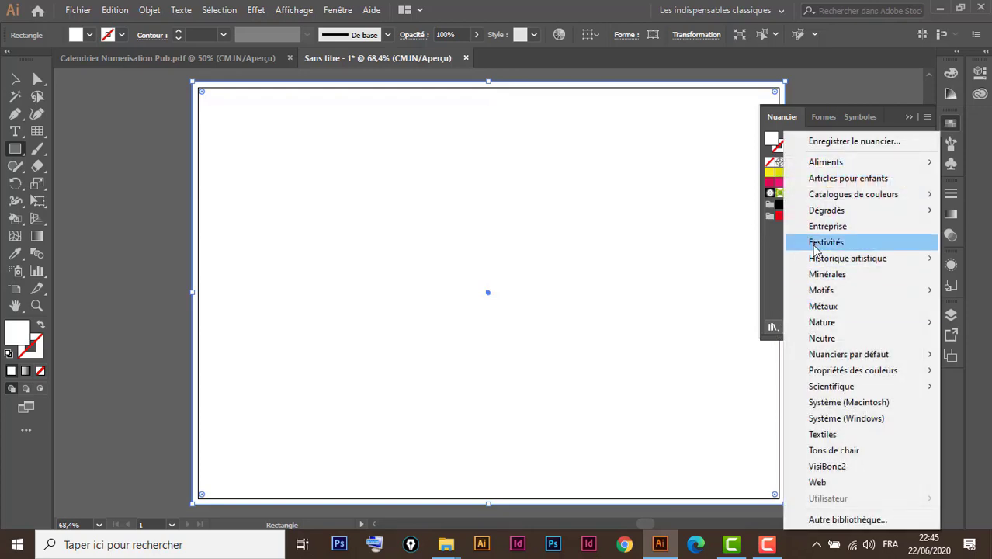
mouse_move(836, 216)
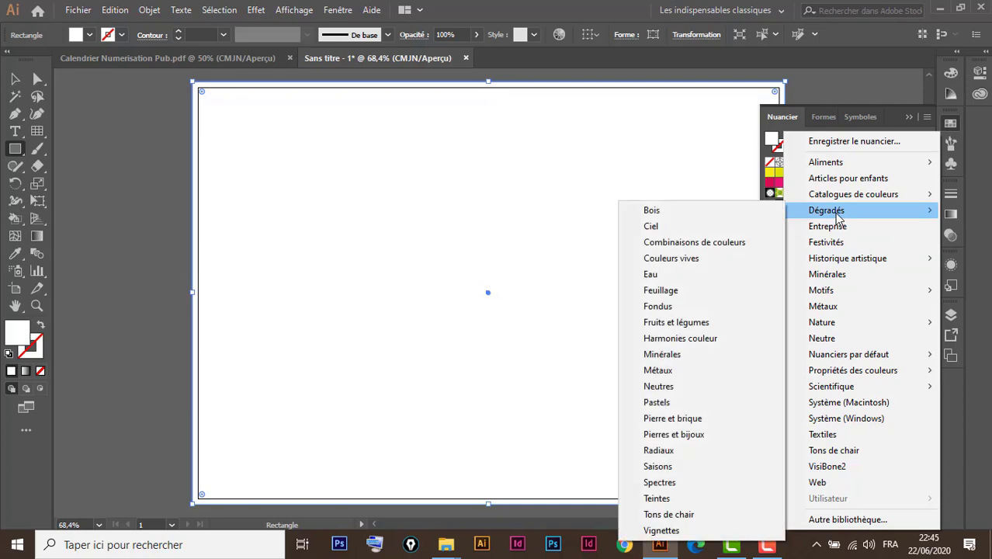
click(657, 225)
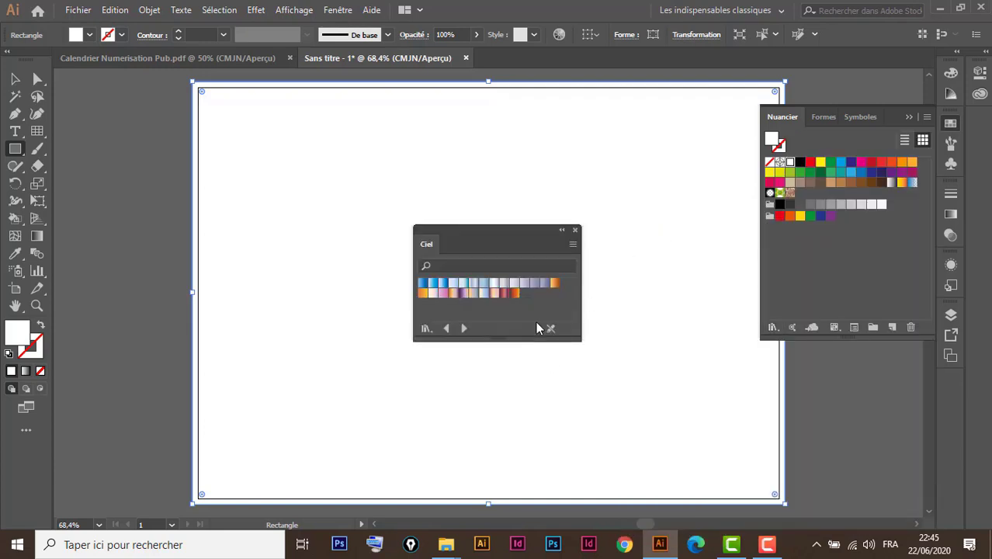
Show the Ciel swatches as large thumbnails and enlarge the library so all gradients fit
drag(504, 234, 536, 219)
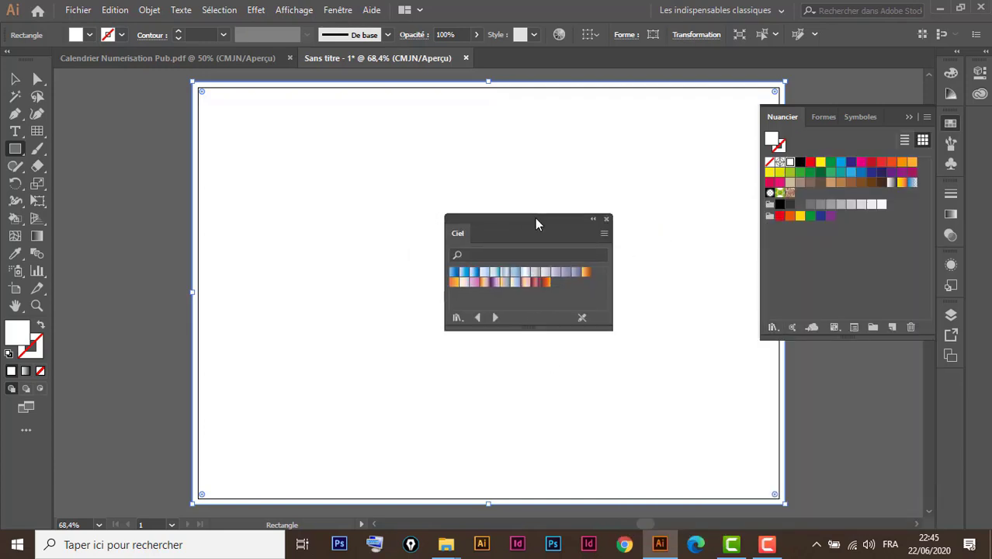
click(604, 229)
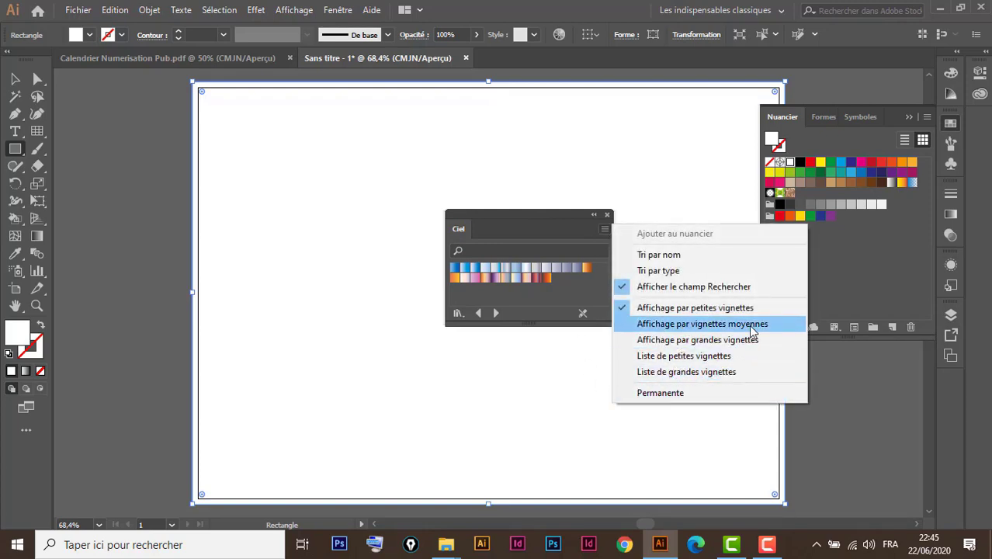
click(722, 344)
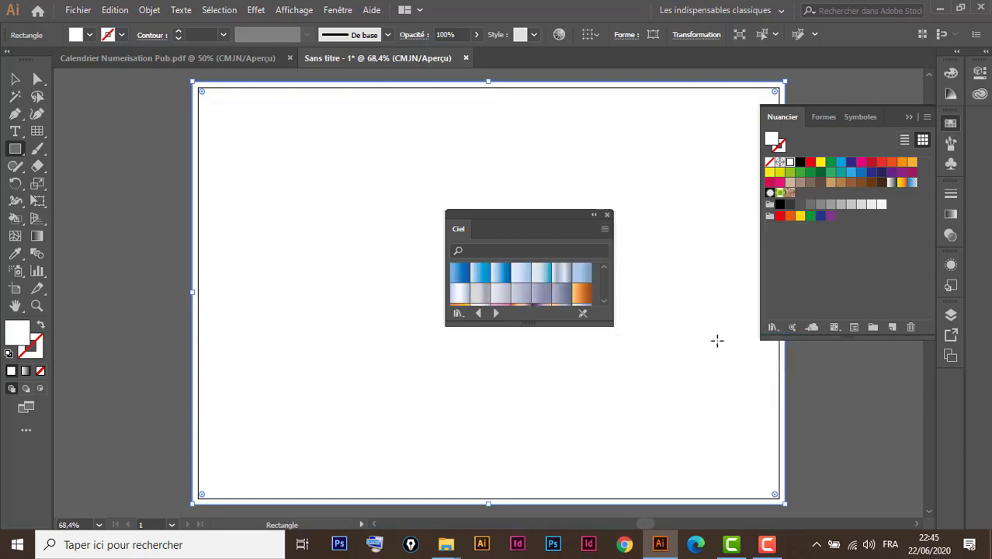
drag(610, 326, 659, 394)
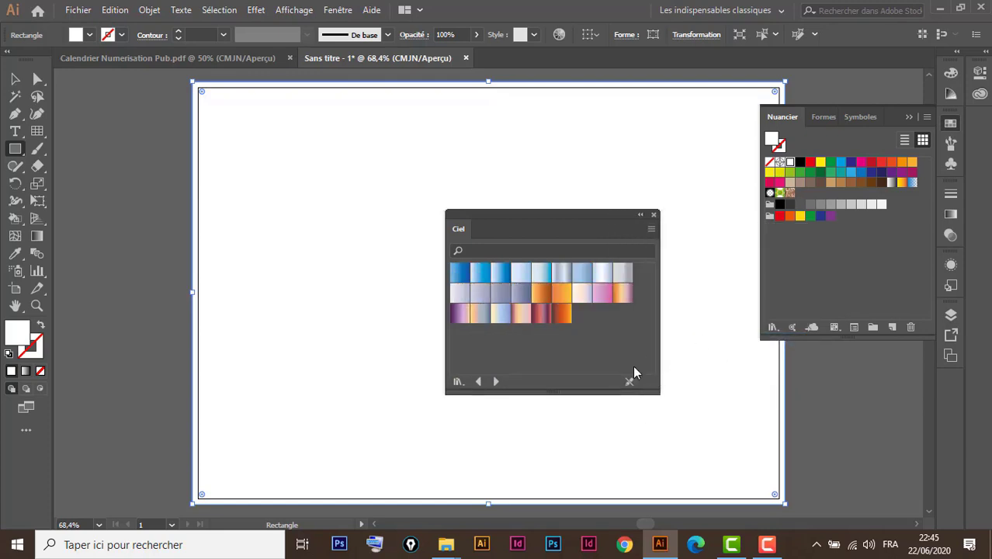
Fill the rectangle with the pale yellow, light blue and violet Ciel gradient, and close the library
click(501, 314)
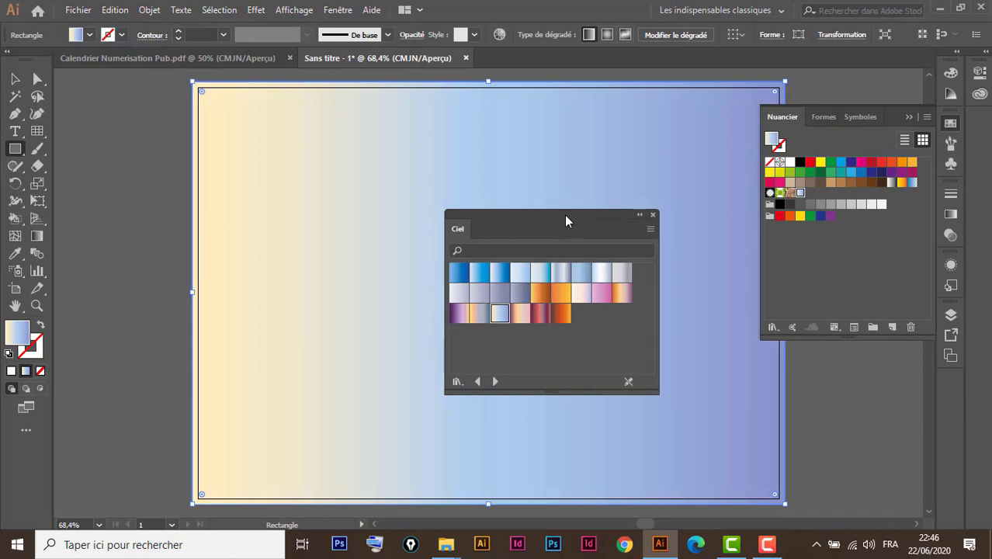
drag(565, 218, 618, 309)
drag(731, 353, 758, 358)
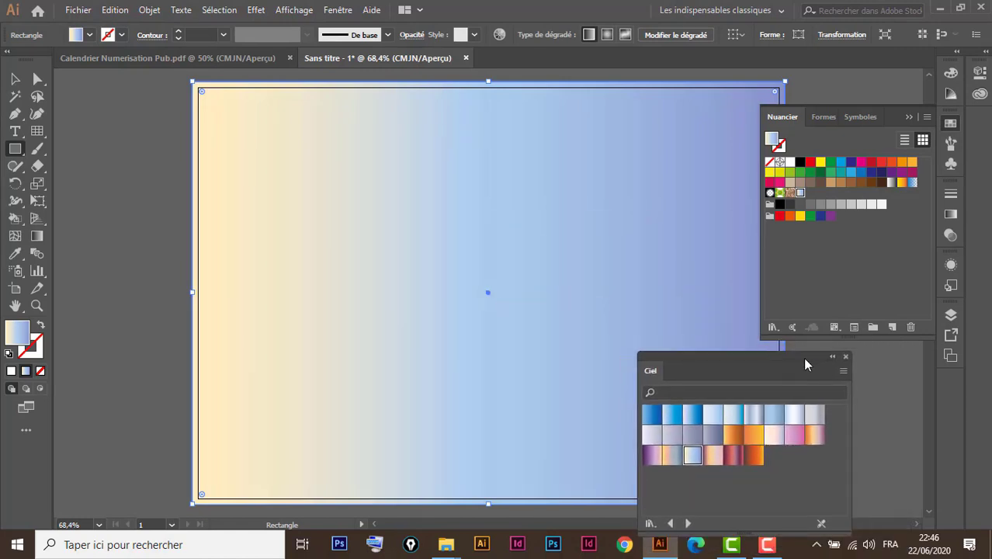
click(846, 356)
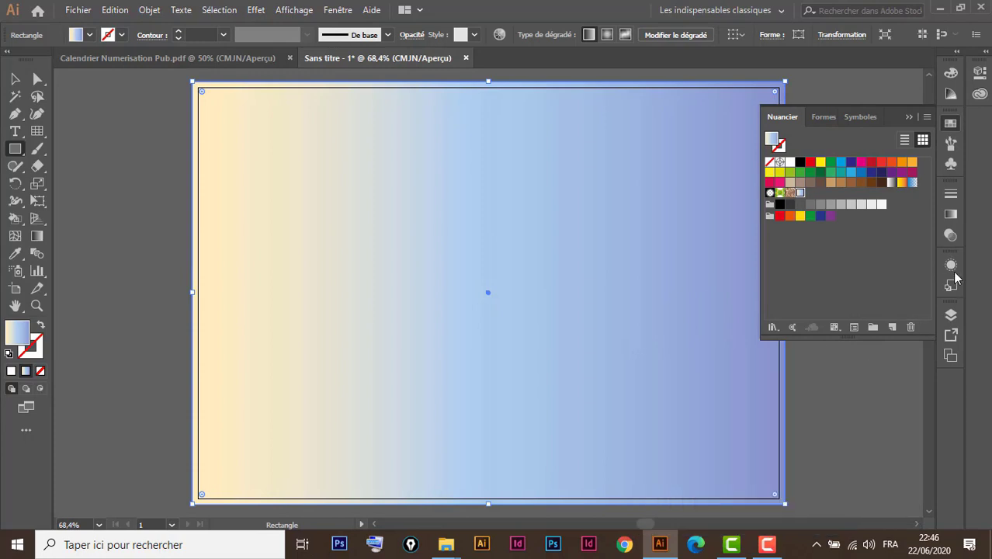
Redirect the rectangle's linear gradient diagonally from the upper-left page corner to the lower-right corner, at about -35,5°
click(952, 215)
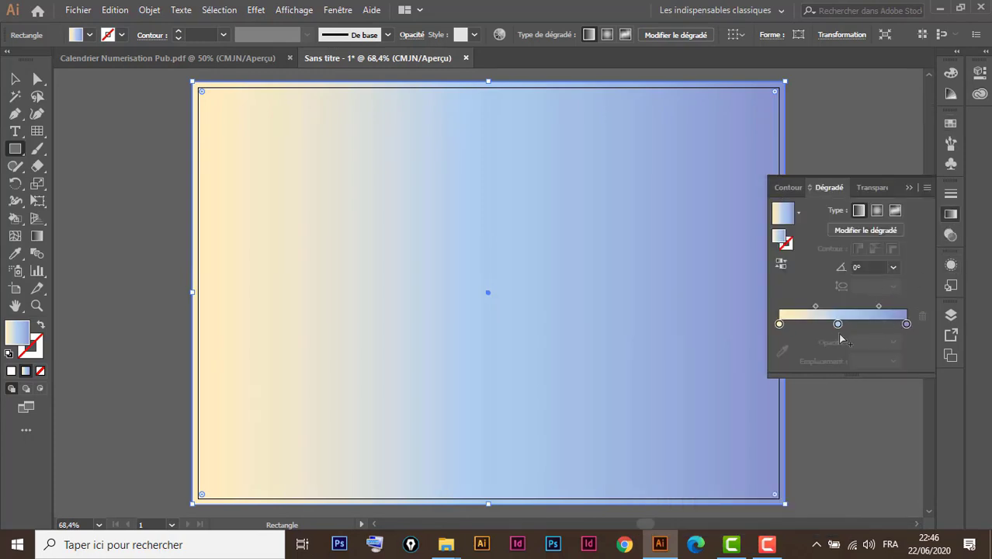
click(37, 236)
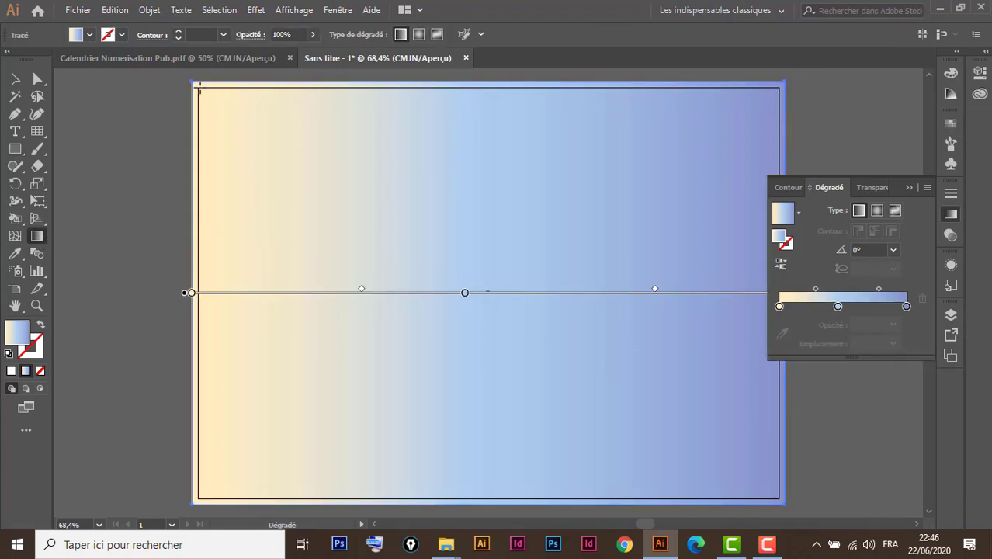
drag(199, 87, 337, 222)
mouse_move(408, 275)
mouse_down()
mouse_move(598, 390)
mouse_move(745, 459)
mouse_move(781, 503)
mouse_up()
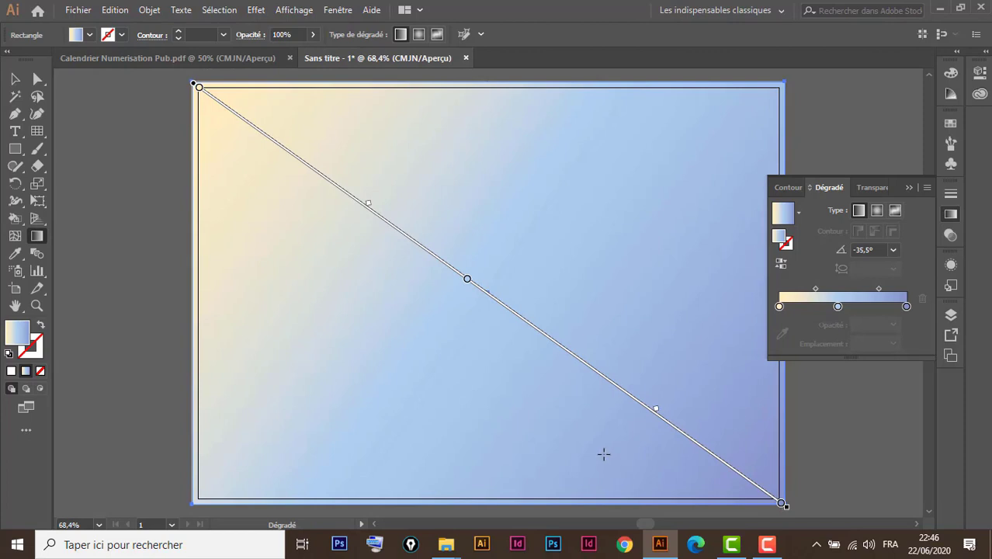
Compare with the Calendrier Numerisation Pub.pdf design, and reverse the background gradient so violet starts at the upper-left corner
click(145, 58)
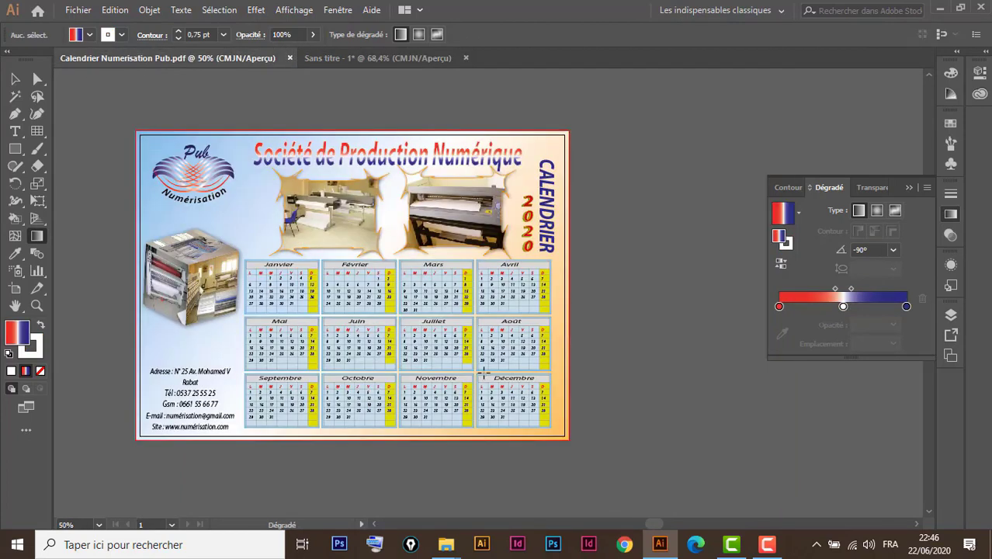
click(356, 55)
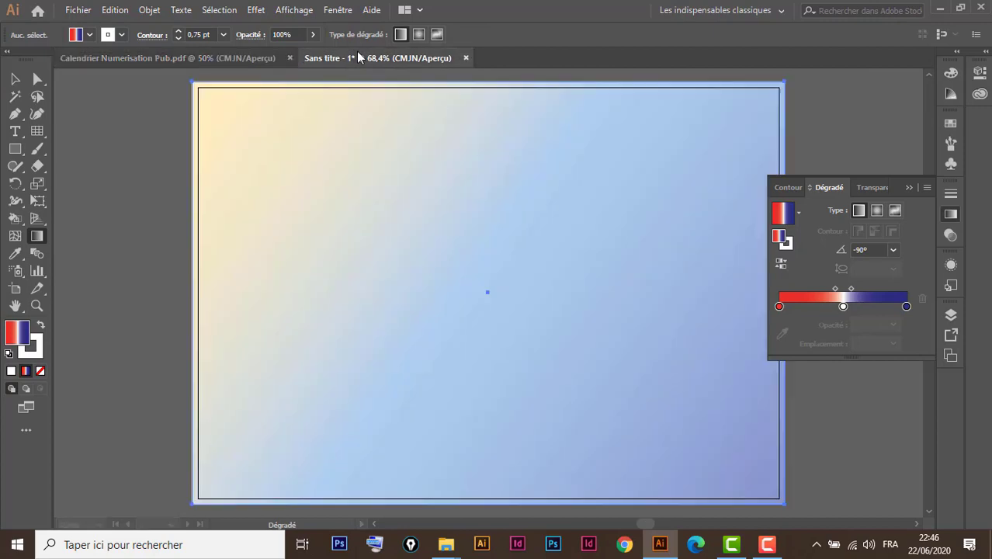
click(781, 264)
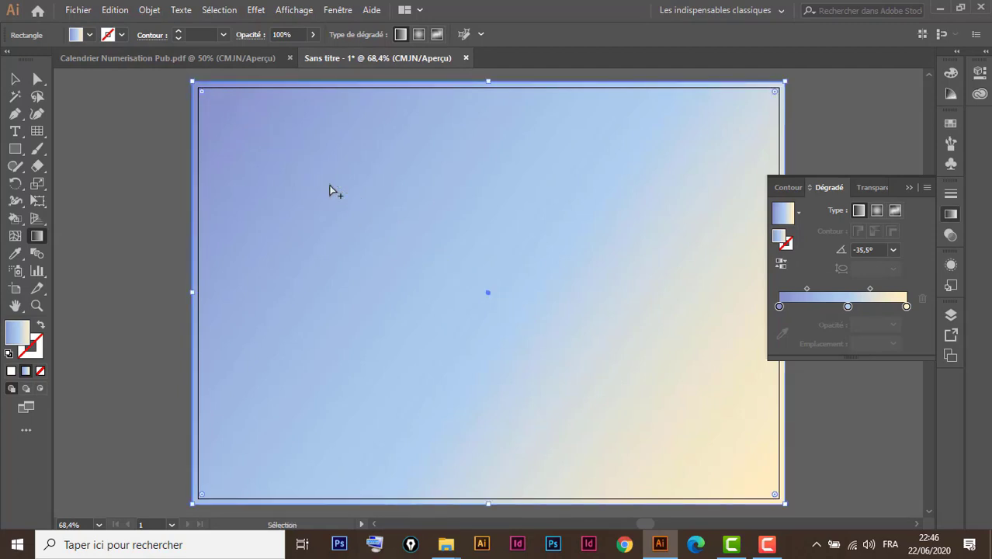
key(ctrl+minus)
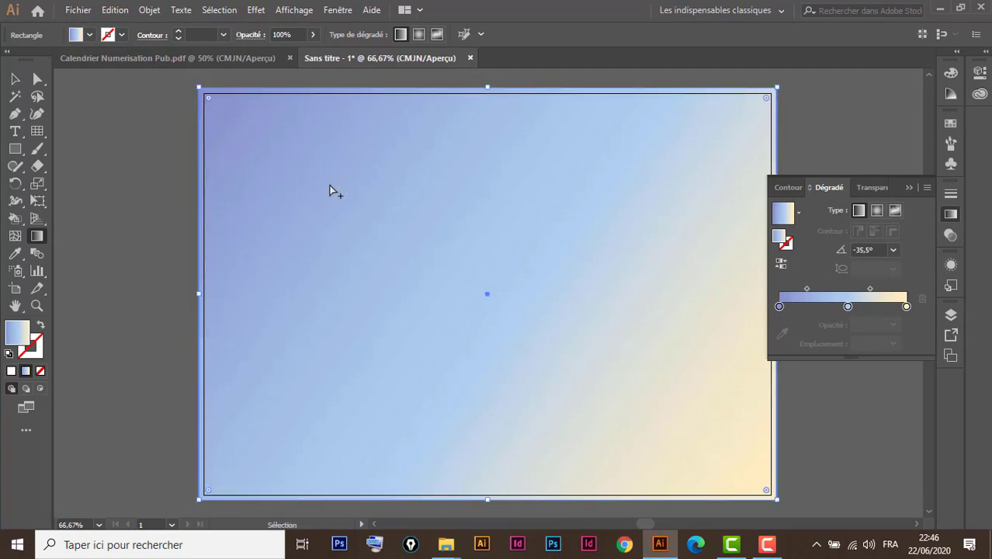
Stretch the background's linear gradient diagonally beyond both page corners, at about -35,7°, and lock the rectangle
key(ctrl+minus)
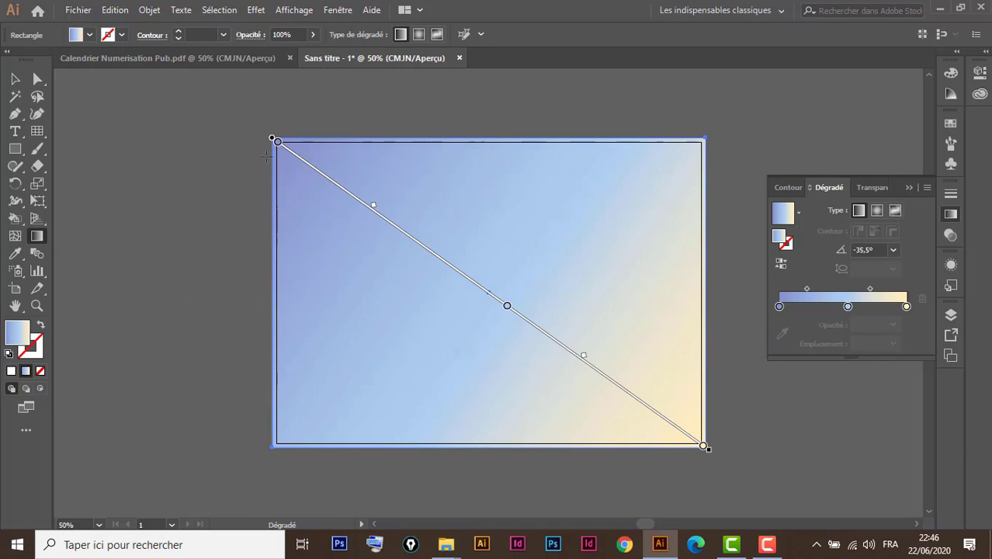
mouse_move(226, 93)
mouse_down()
mouse_move(319, 212)
mouse_move(528, 333)
mouse_move(659, 392)
mouse_move(773, 489)
mouse_up()
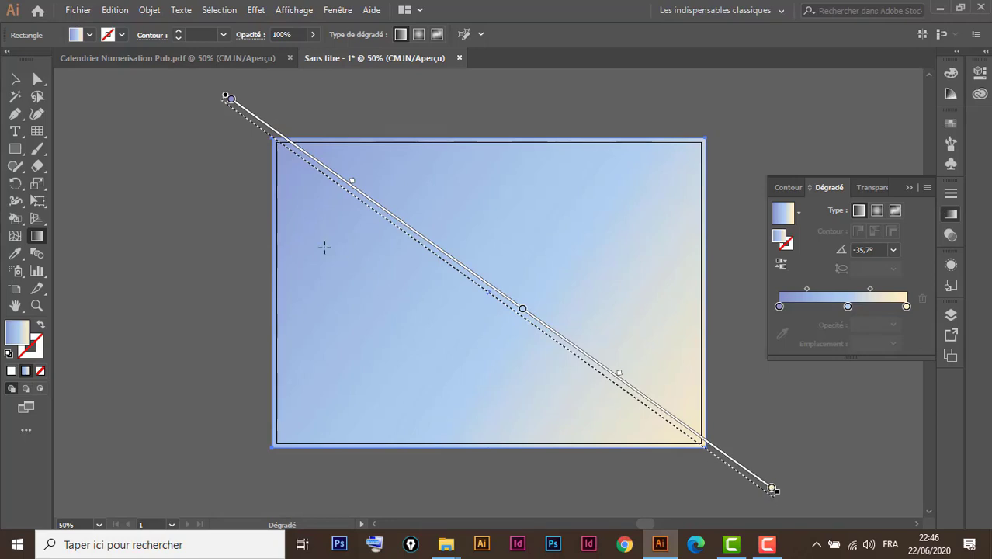
click(14, 80)
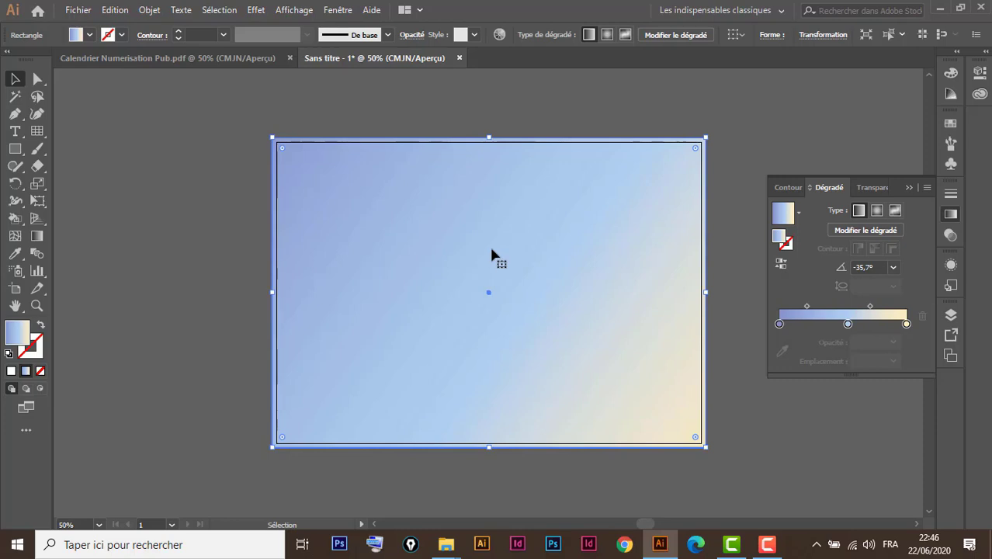
key(ctrl+KP_2)
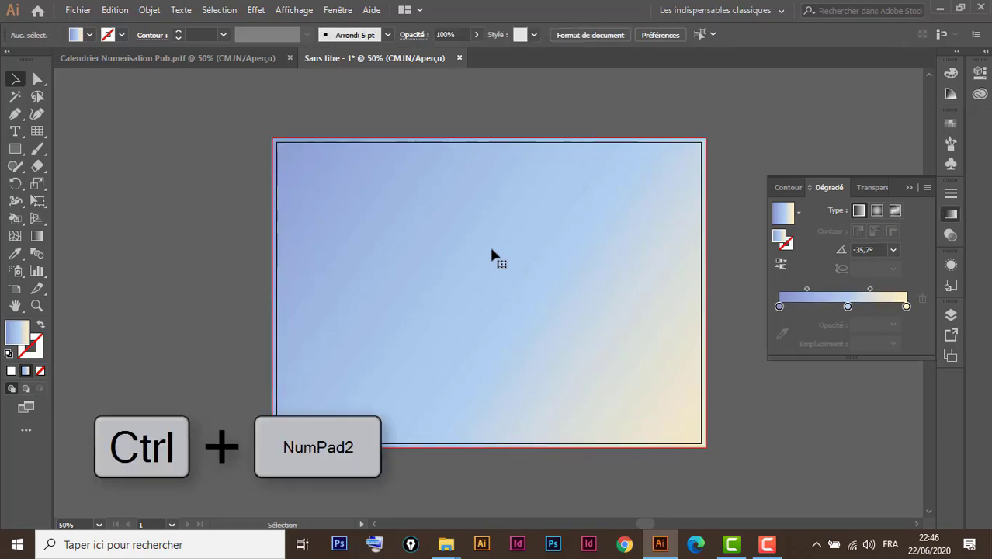
drag(419, 232, 565, 176)
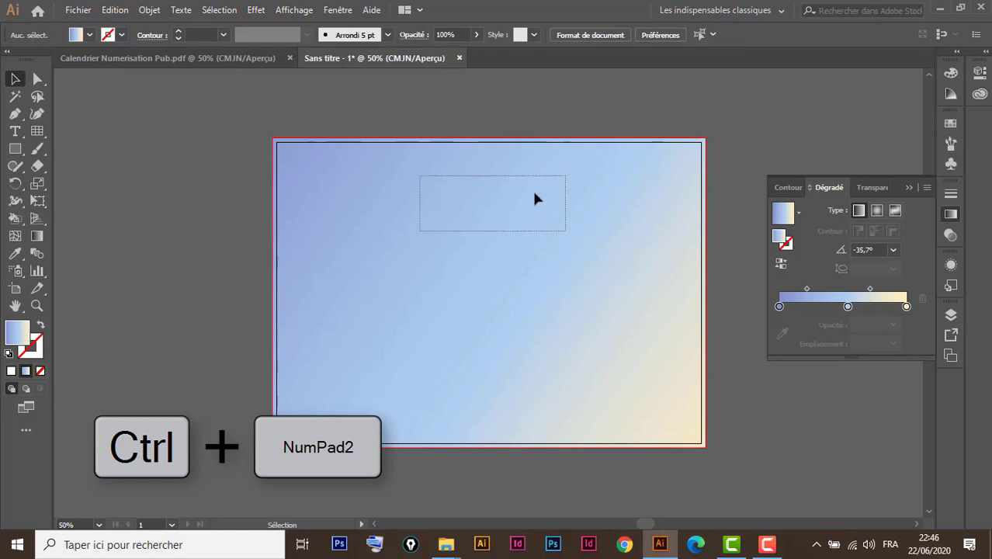
drag(399, 257, 530, 218)
drag(420, 299, 547, 198)
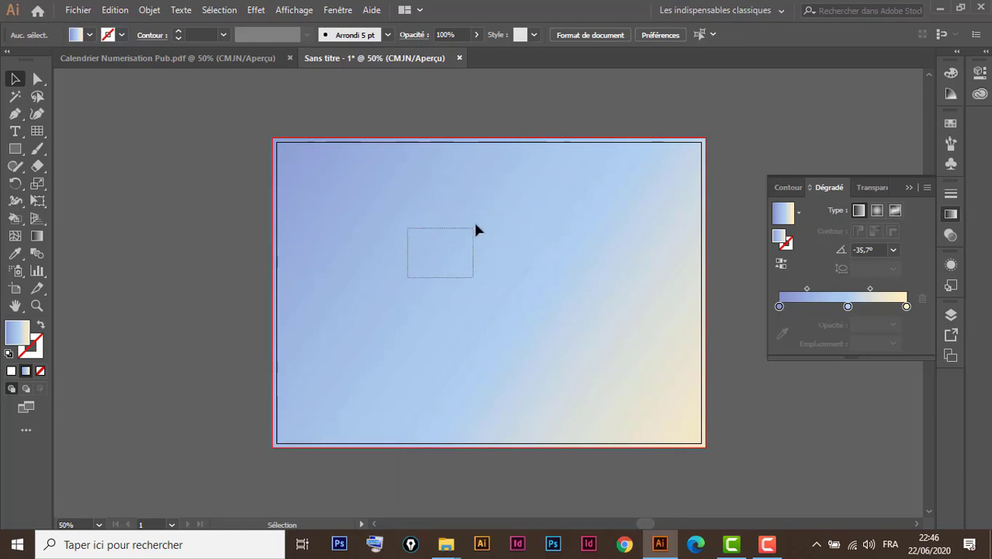
Check the logo in Calendrier Numerisation Pub.pdf, and set the Pen tool to no fill with a 1 pt black stroke in the new document
click(214, 60)
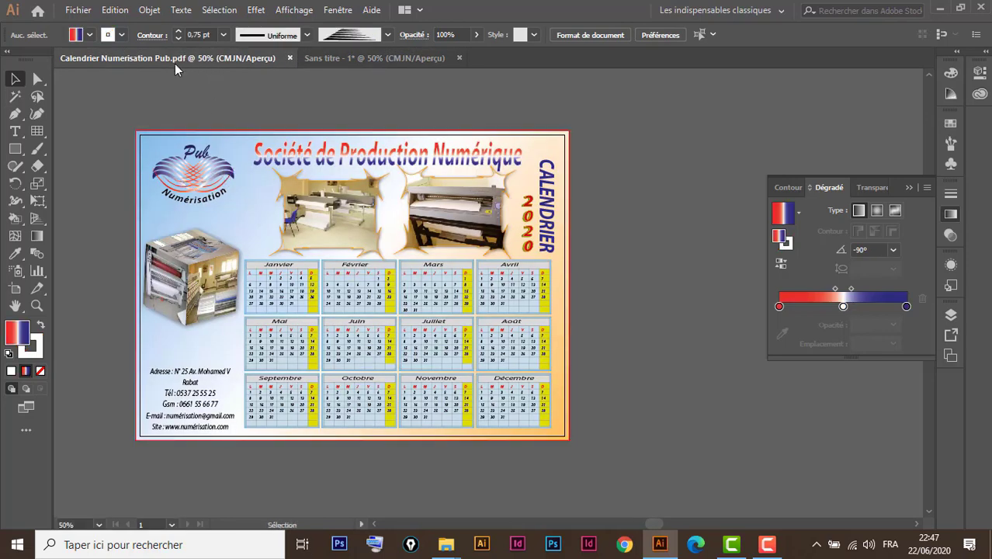
key(ctrl+space)
drag(137, 131, 262, 234)
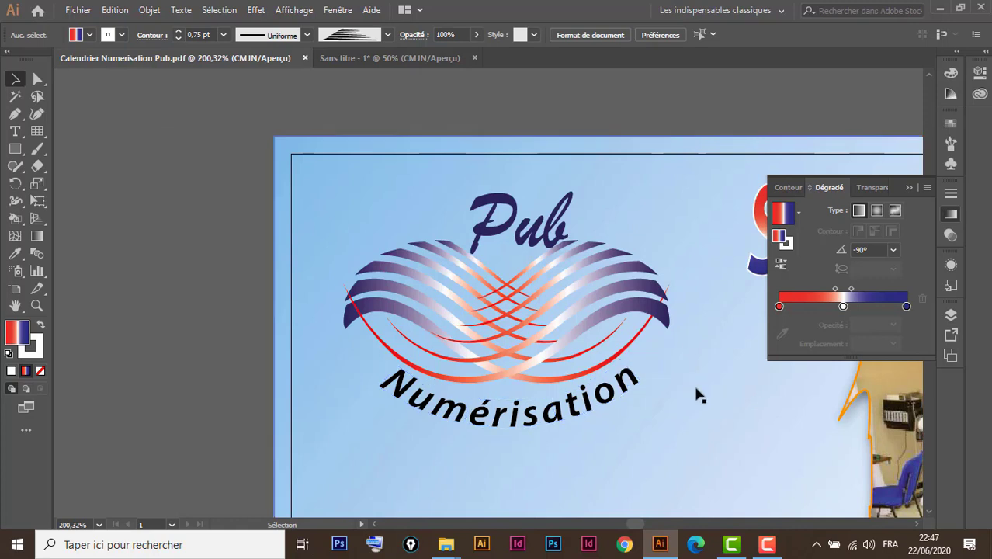
click(400, 61)
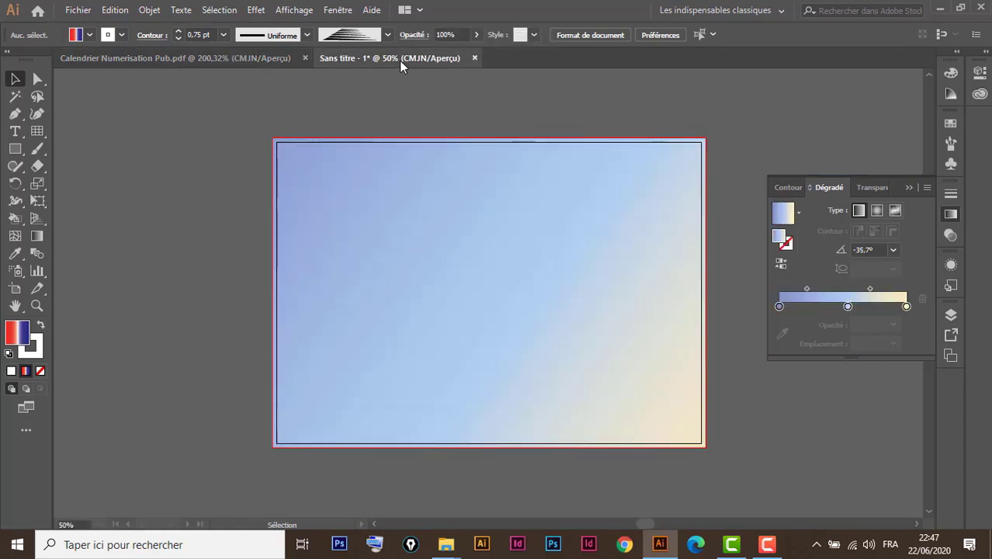
click(15, 114)
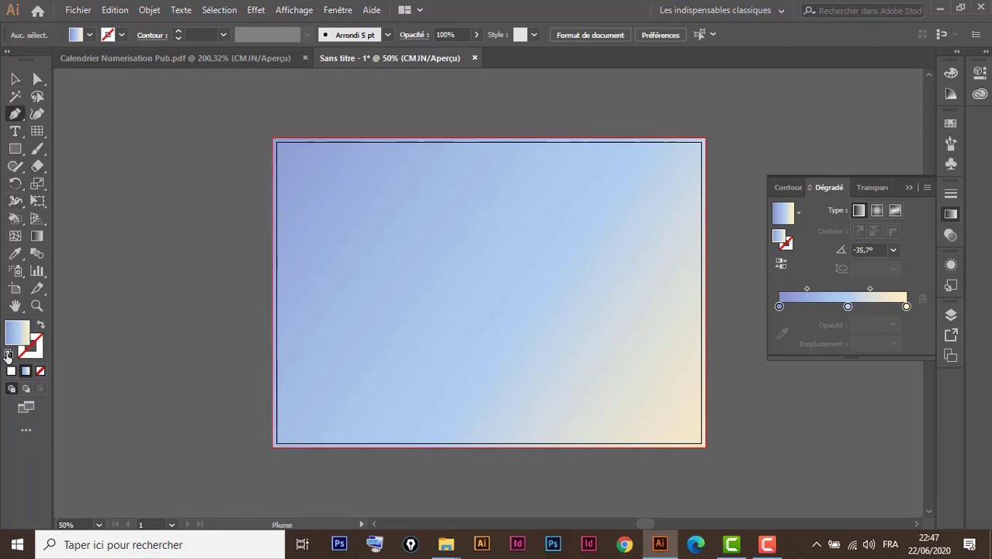
click(9, 353)
click(40, 371)
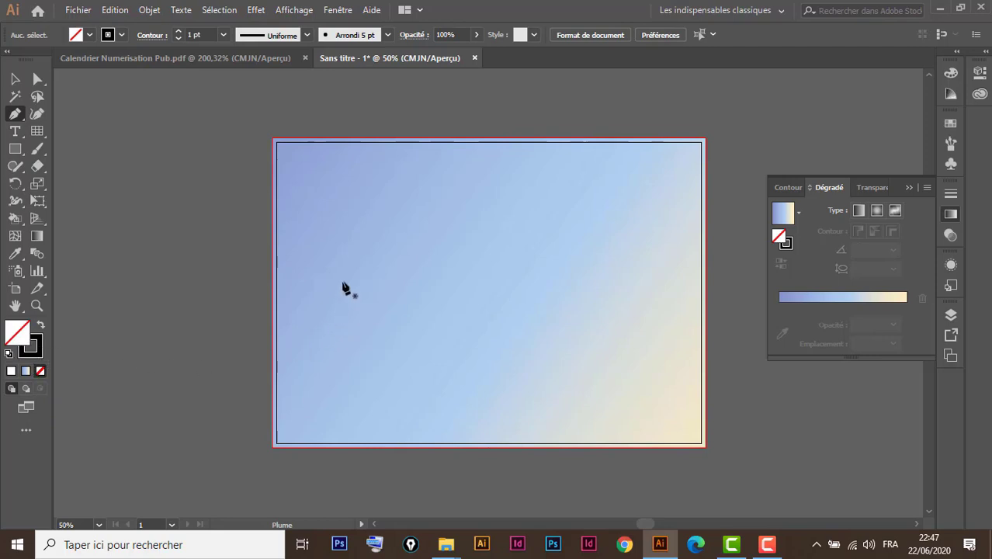
Draw an open S-shaped wave about 6 cm wide near the page's upper-left corner with the Pen tool, and select the path
key(ctrl+space)
drag(250, 126, 450, 279)
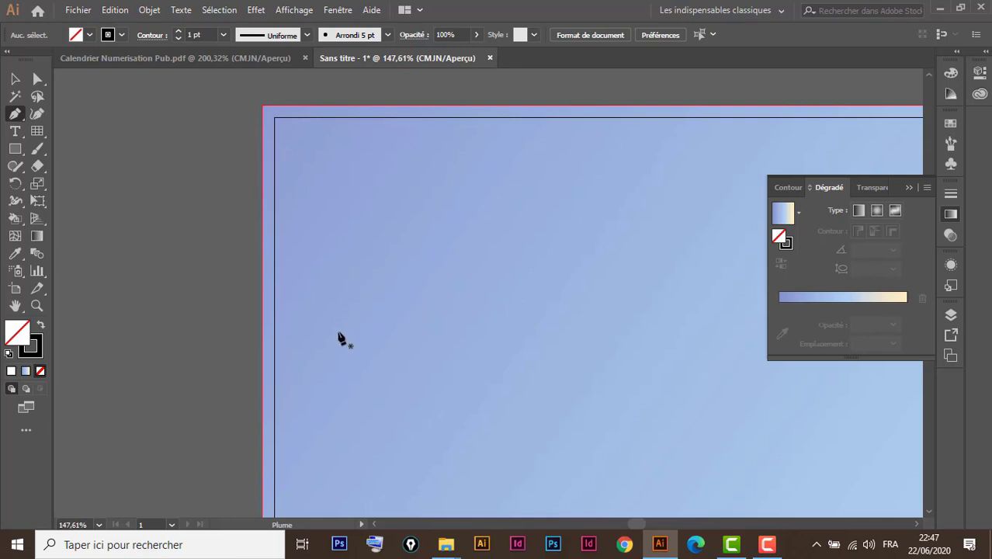
click(357, 330)
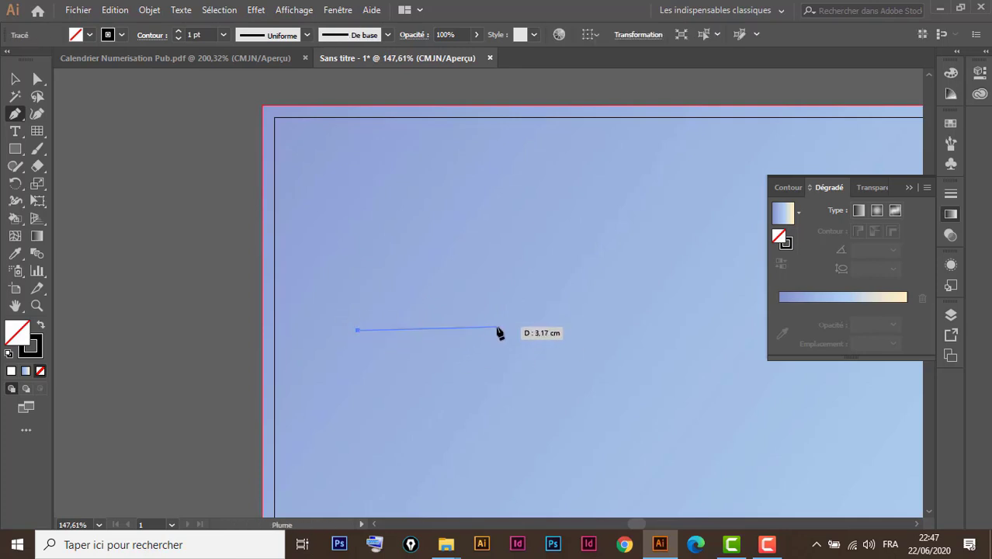
drag(486, 328, 575, 388)
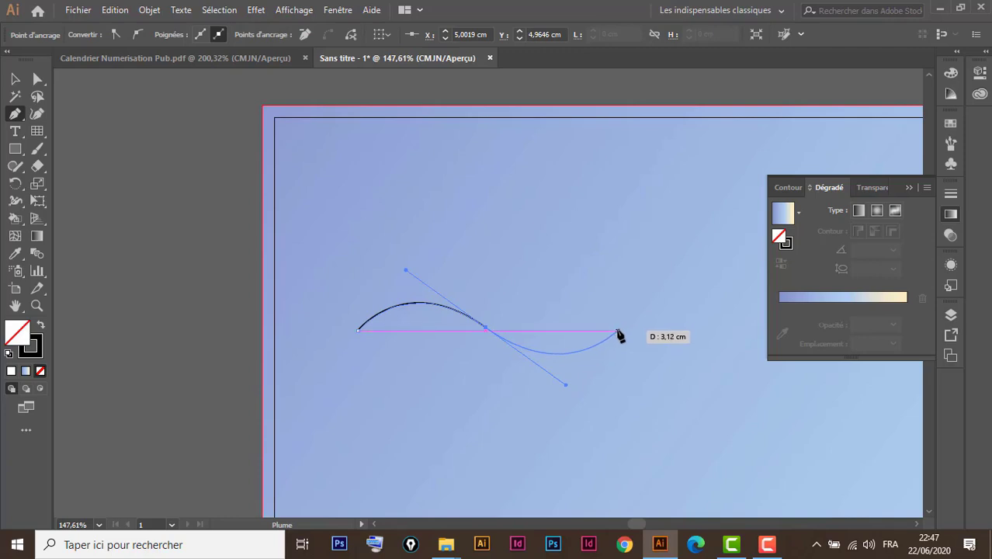
drag(618, 331, 645, 312)
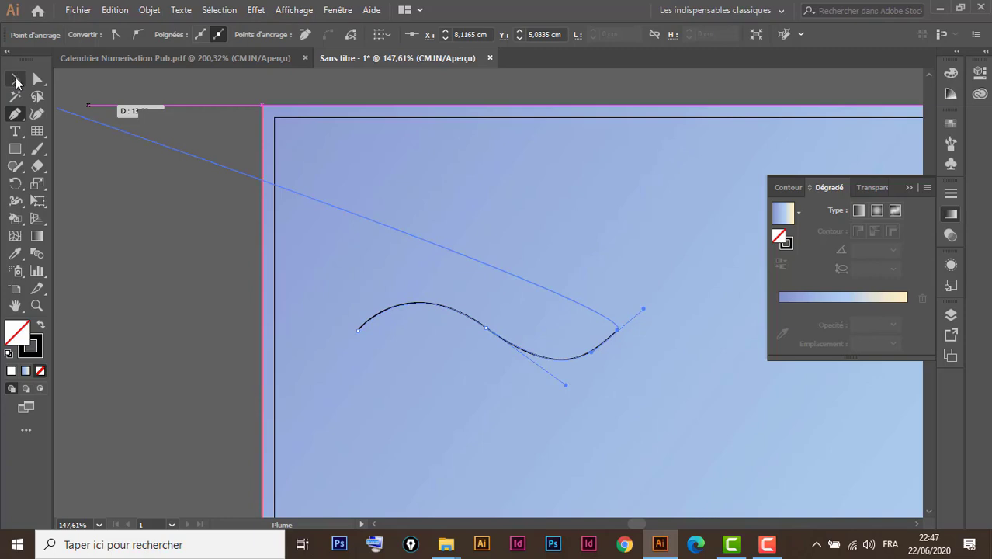
click(16, 81)
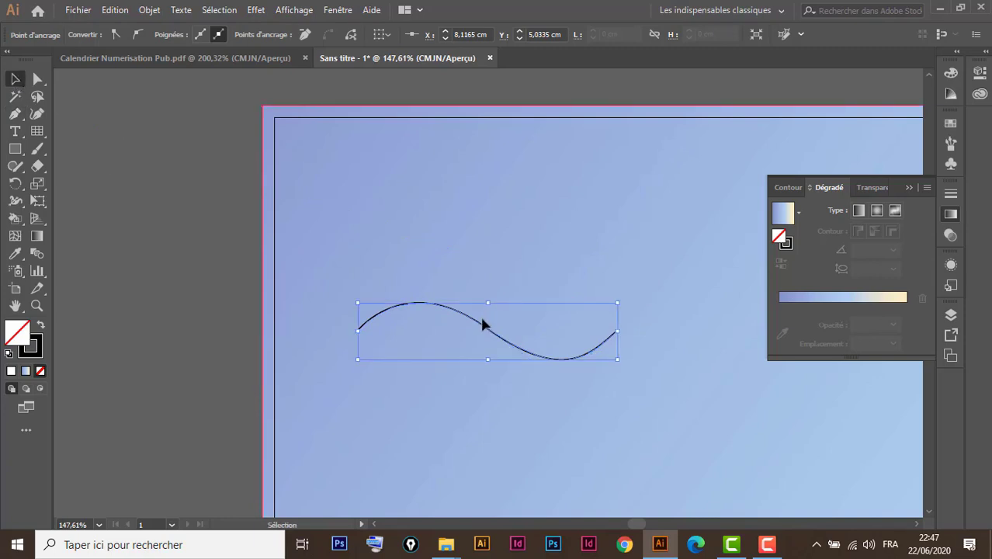
click(483, 329)
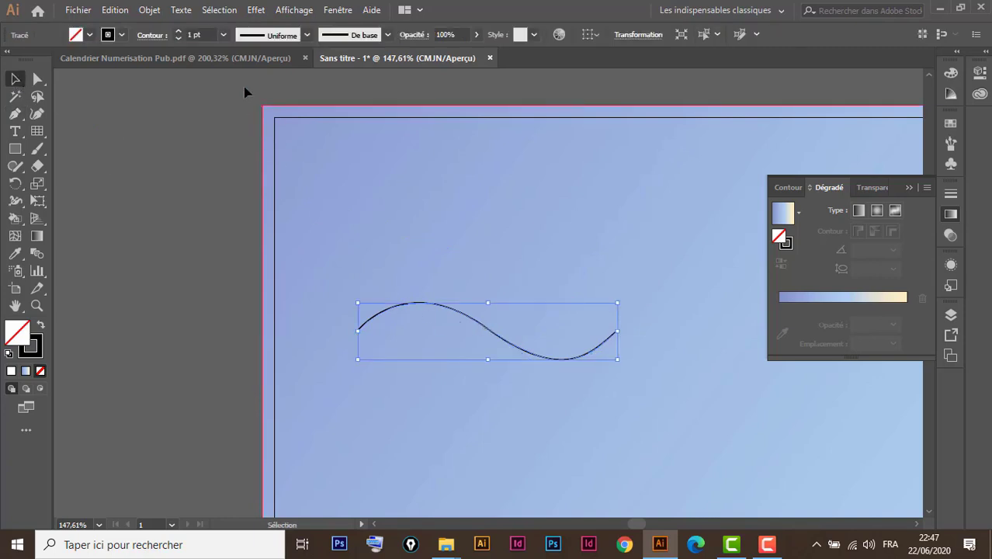
Compare with the reference logo, and apply the first tapered multi-line brush of the Artistiques_Effilage library to the wave
click(237, 60)
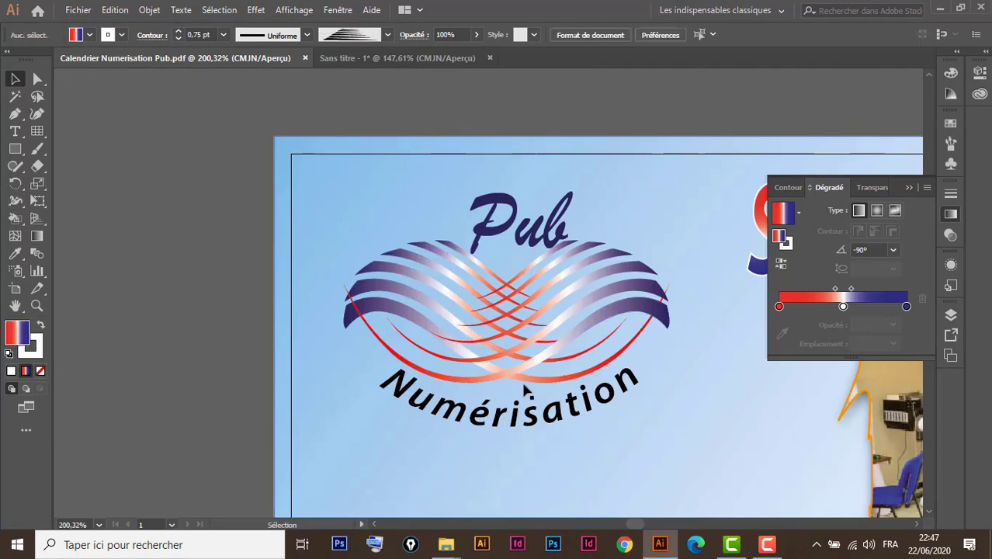
click(385, 57)
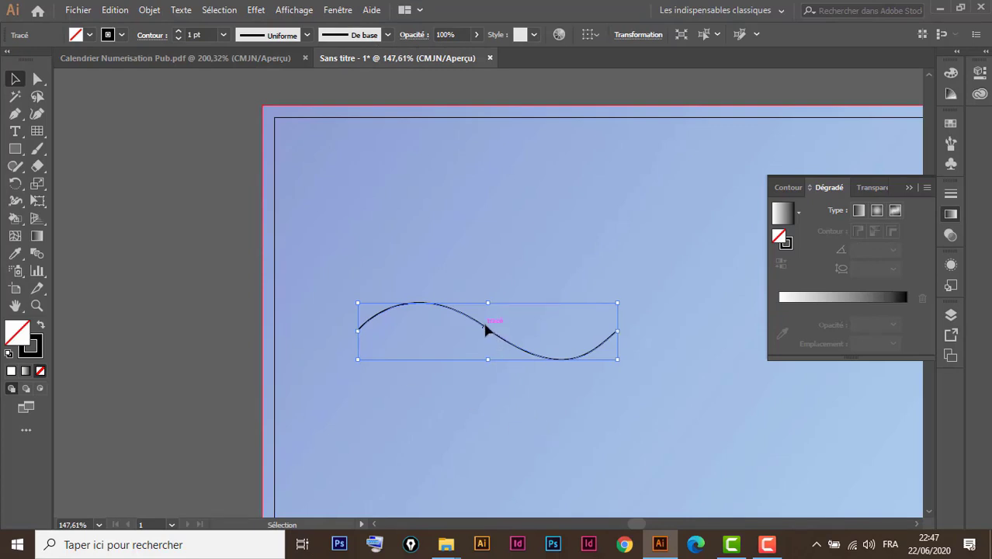
key(ctrl+1)
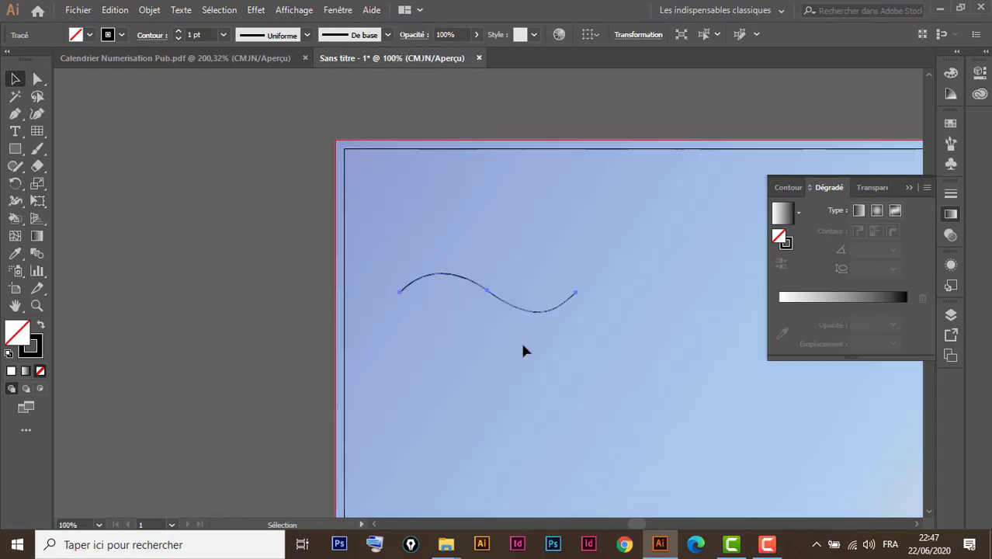
drag(598, 376, 355, 315)
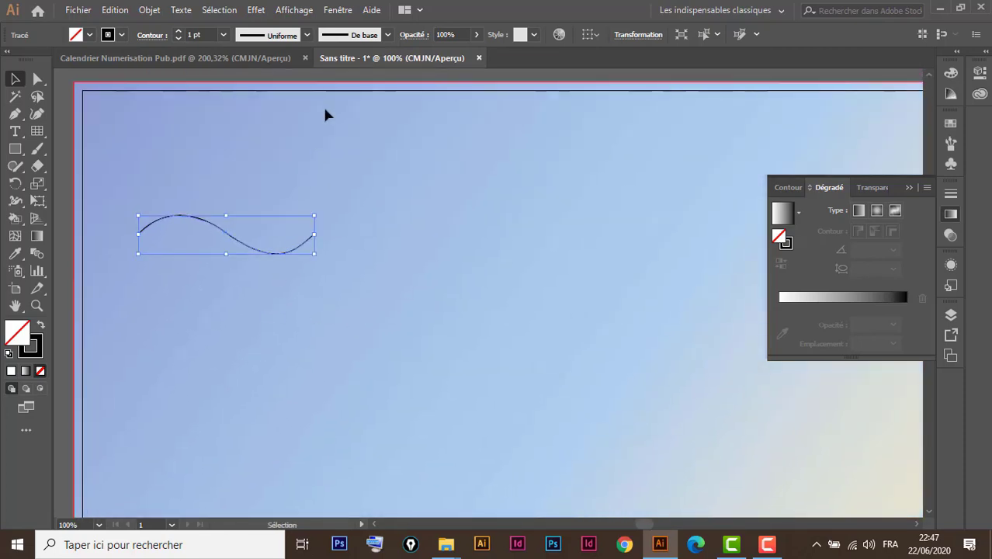
click(338, 13)
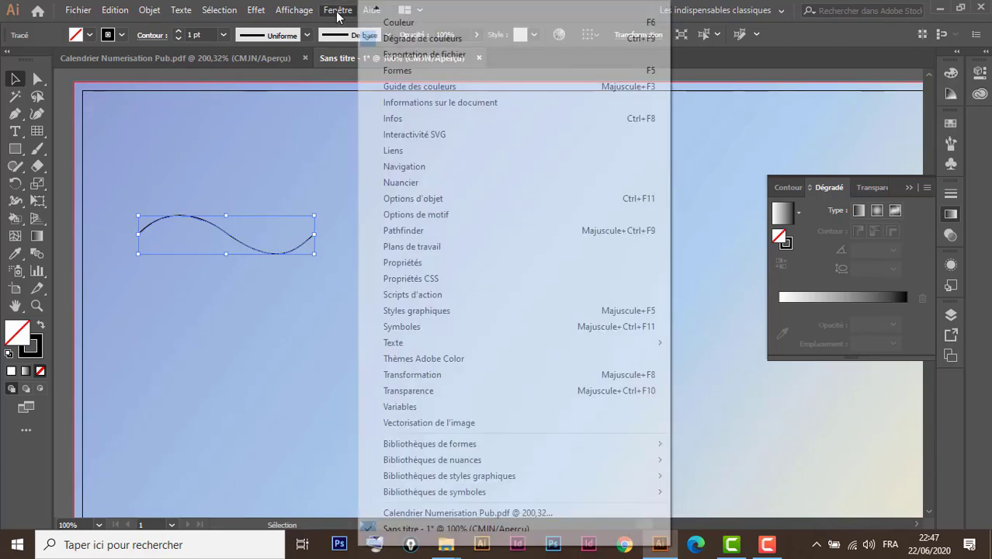
mouse_move(483, 443)
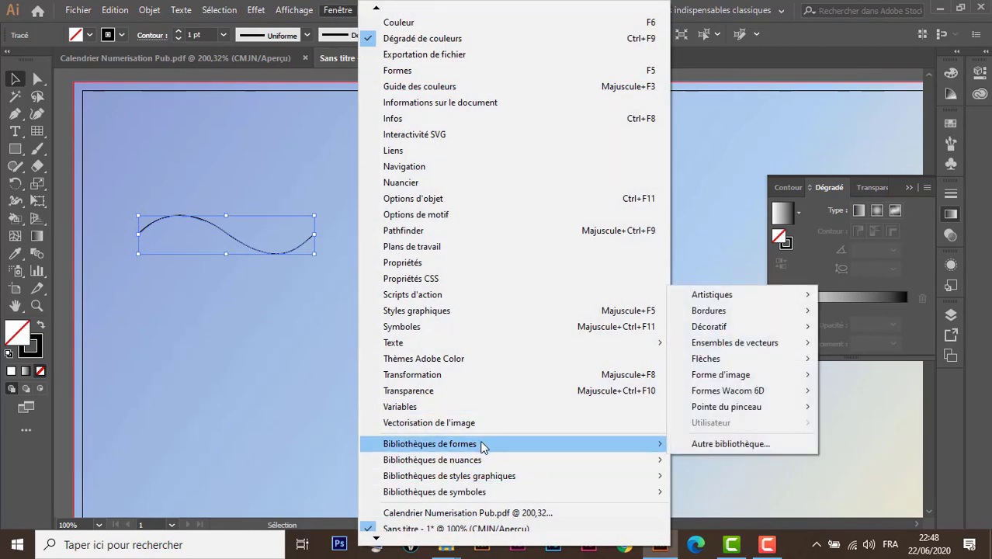
mouse_move(747, 300)
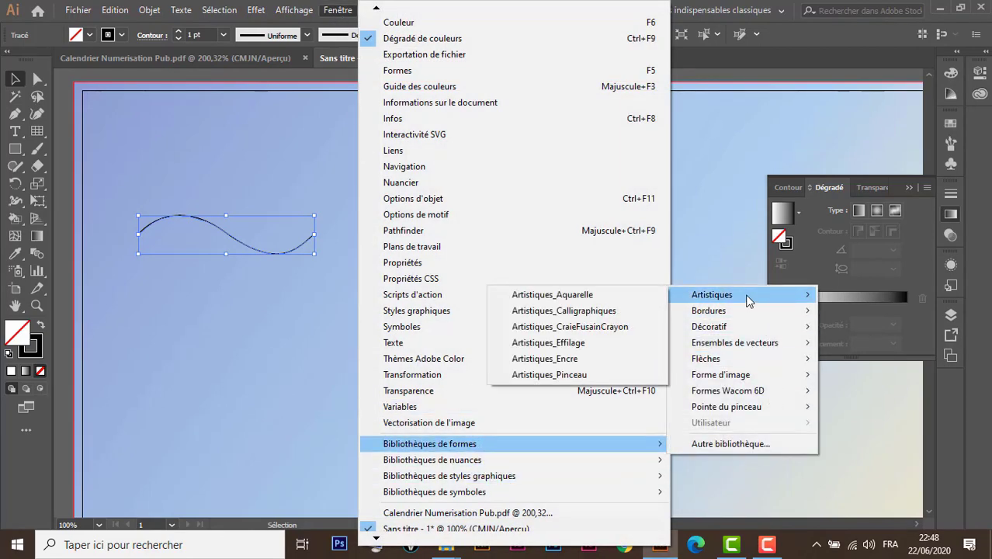
click(585, 343)
drag(468, 103, 579, 193)
click(551, 231)
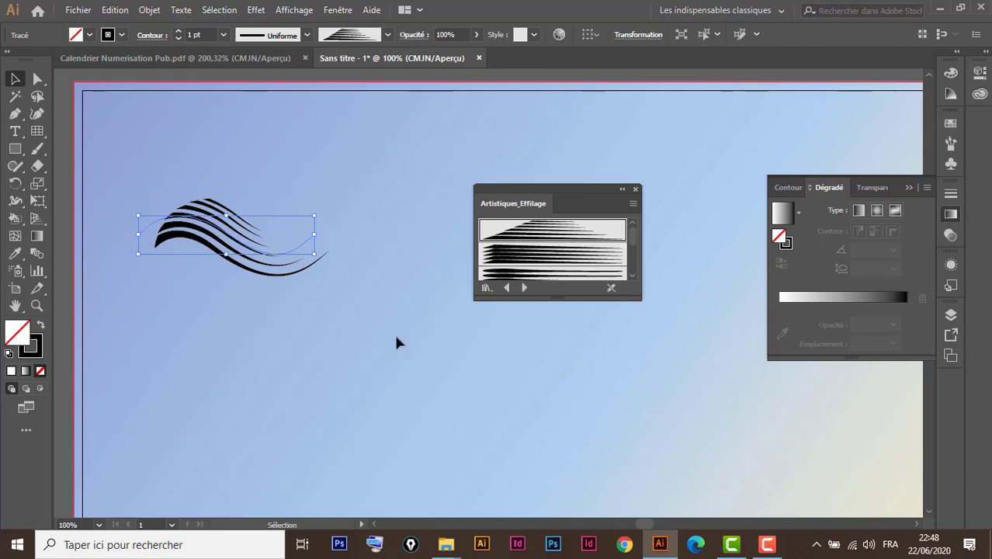
Try a 2 pt stroke weight on the brushed wave and set it back to 1 pt
click(952, 195)
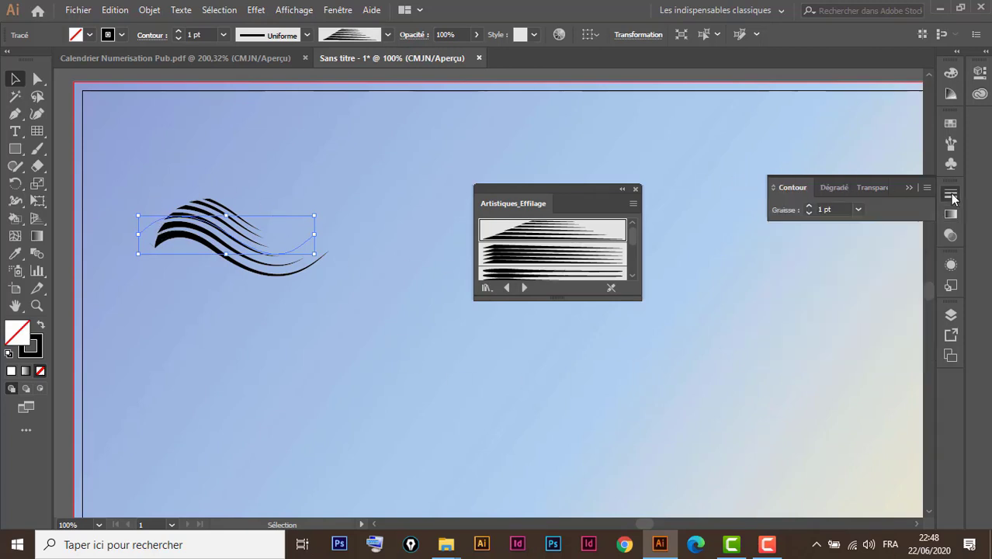
click(809, 206)
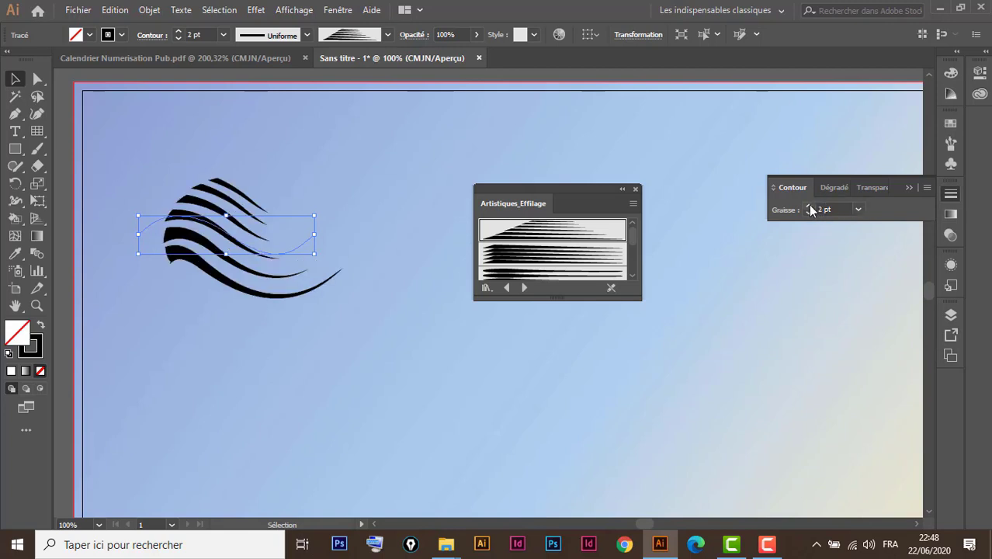
click(808, 213)
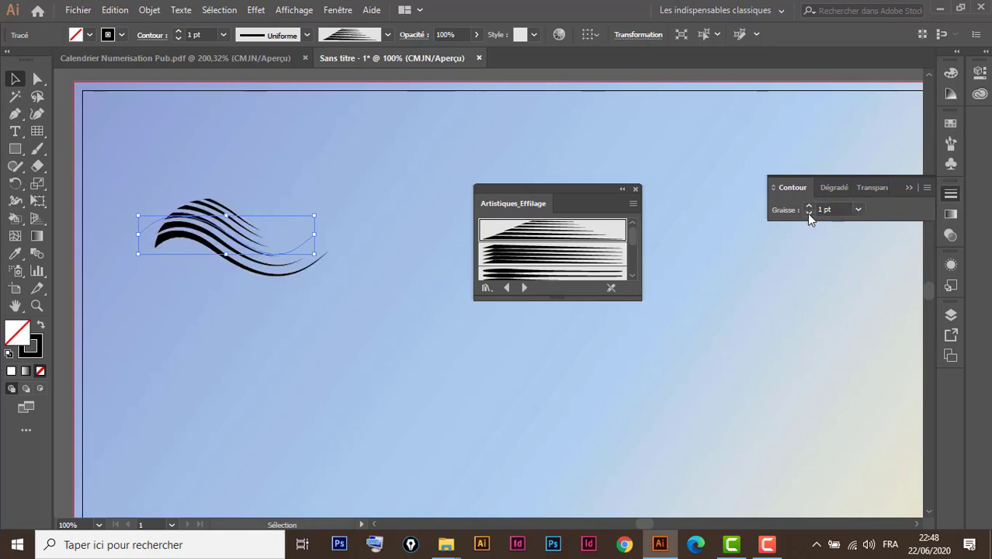
click(808, 207)
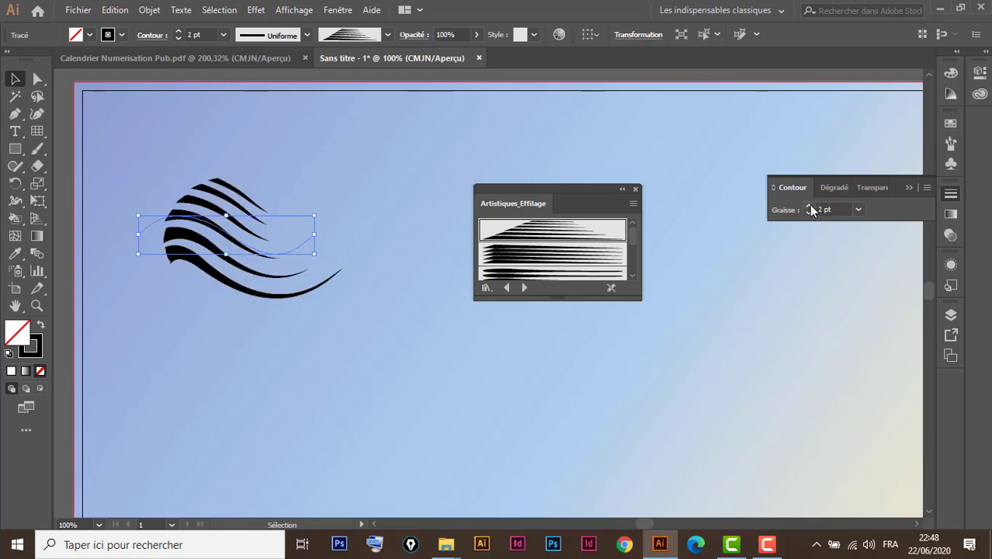
click(808, 214)
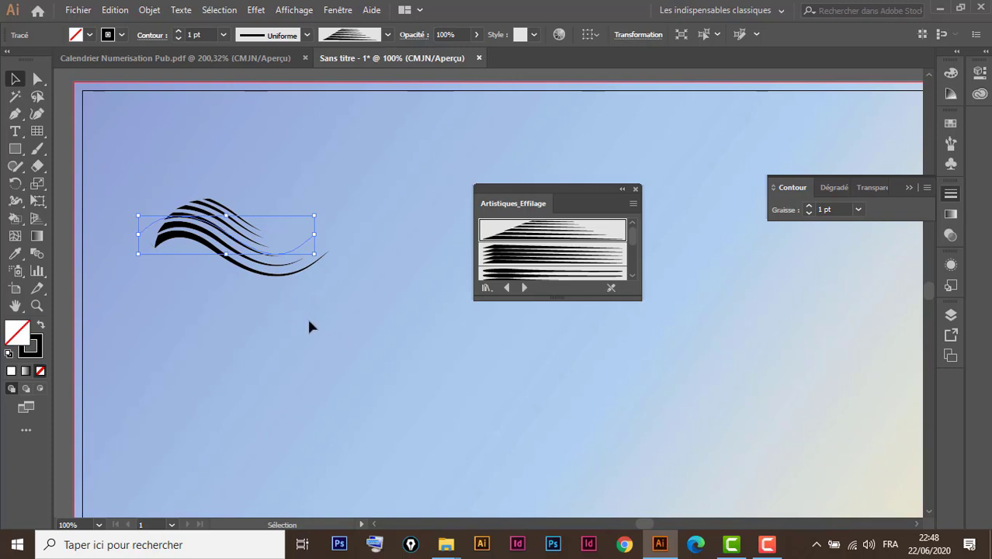
Compare the brushed wave with the logo in Calendrier Numerisation Pub.pdf, and expand the wave's appearance into filled shapes
drag(308, 325, 307, 353)
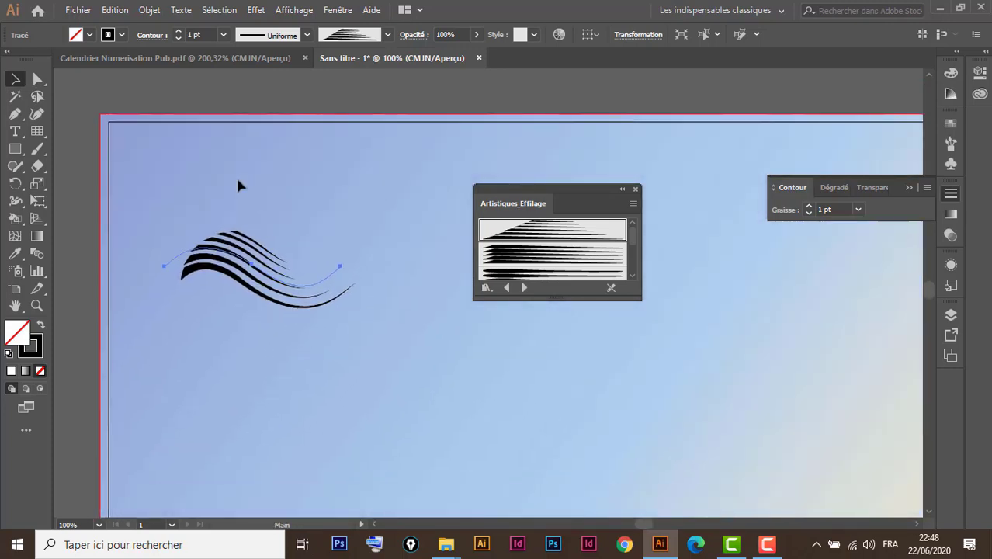
click(198, 62)
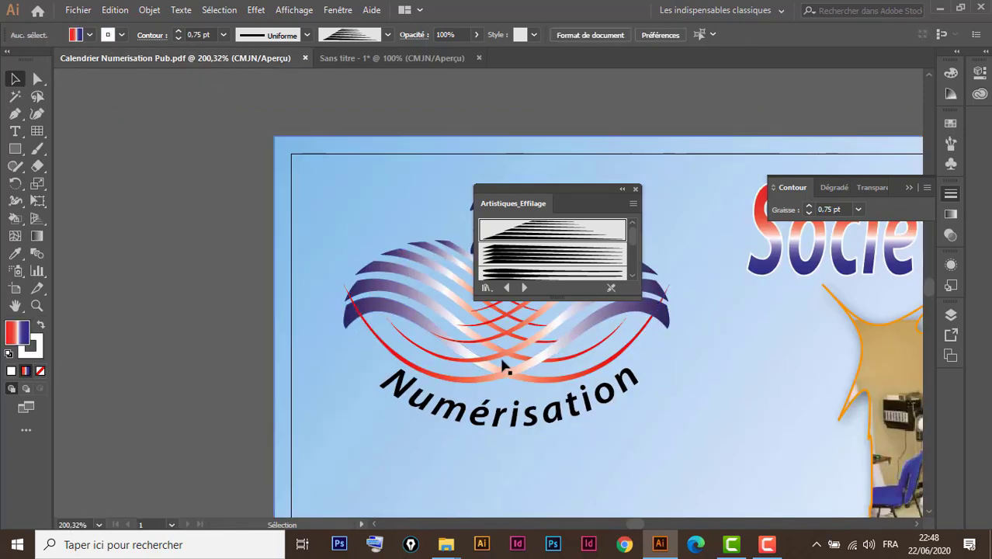
click(368, 66)
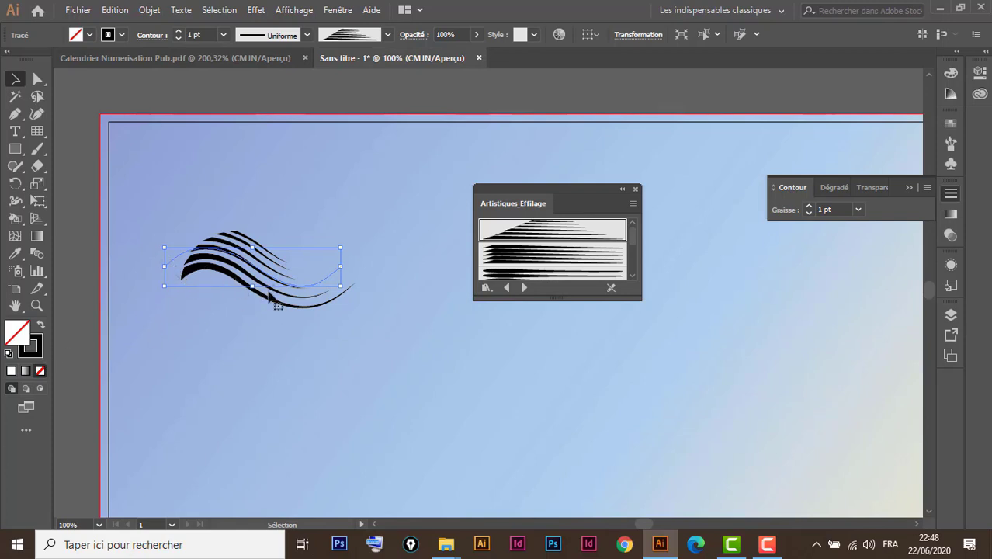
click(151, 11)
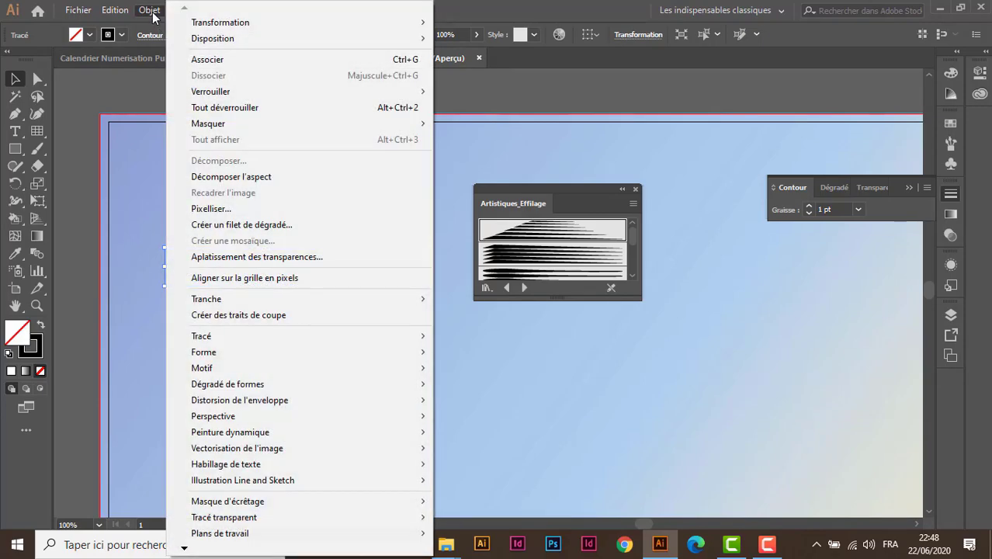
click(272, 177)
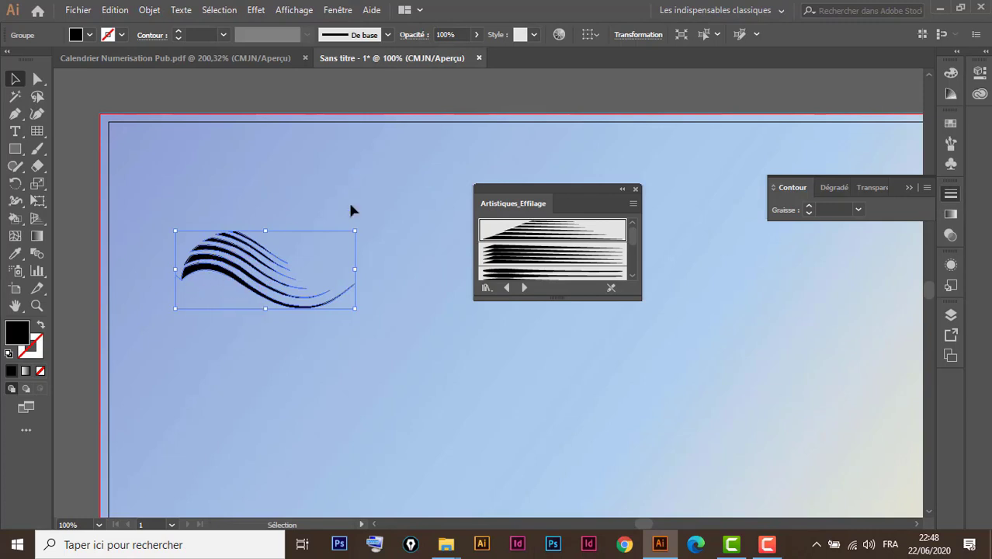
Fill the expanded wave with a linear gradient and set its start stop to dark blue
click(951, 214)
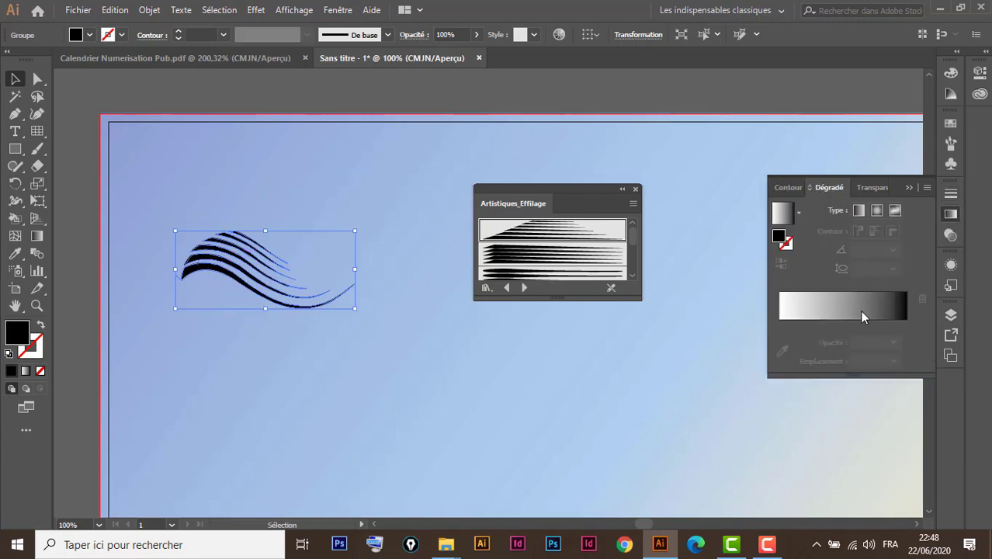
click(852, 313)
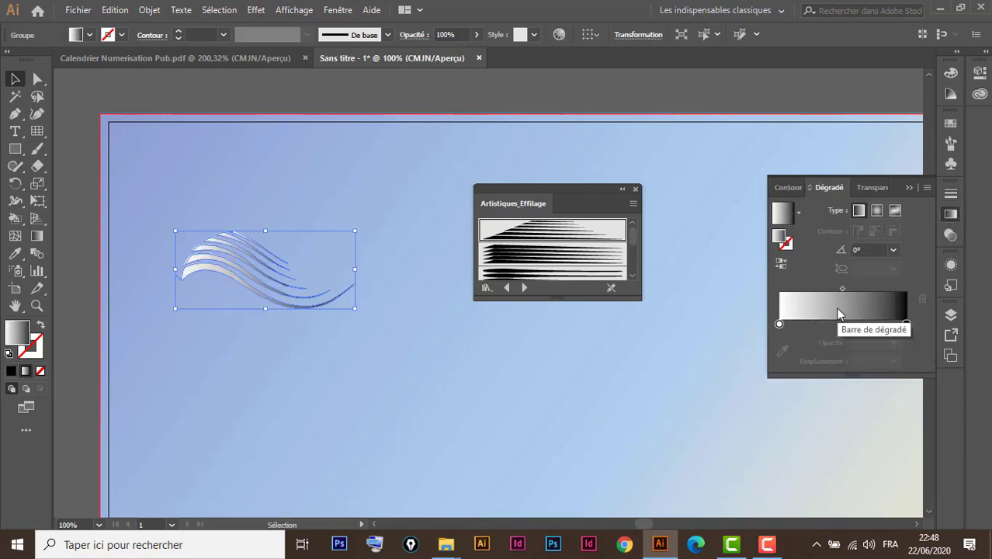
double_click(778, 324)
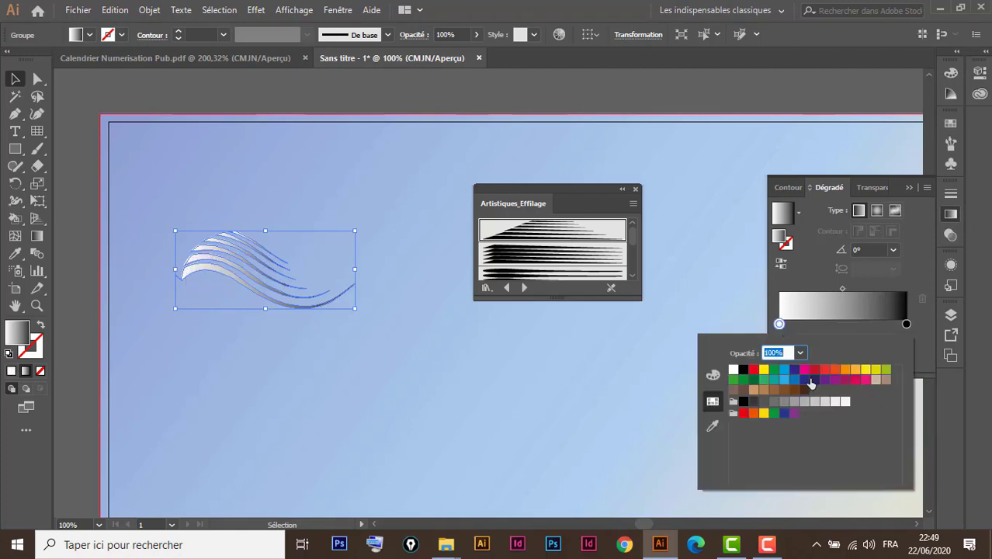
click(804, 379)
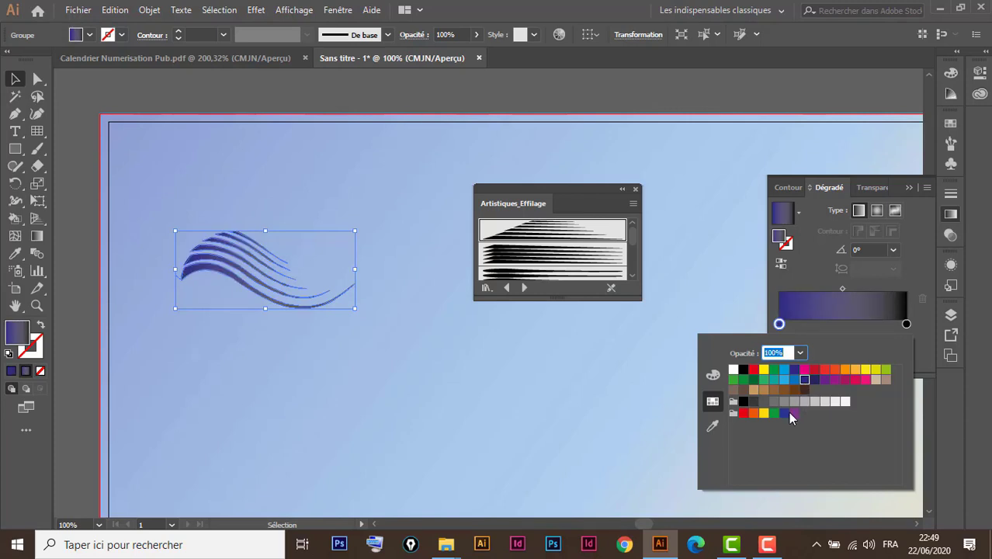
Add a white stop at about 53% of the wave's gradient and set the end stop to dark red
click(842, 325)
click(846, 325)
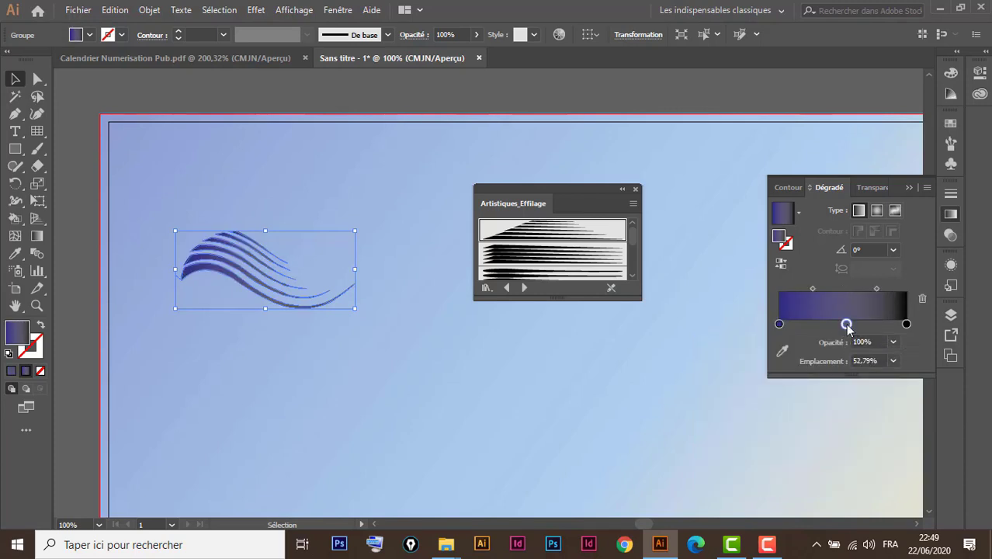
double_click(847, 325)
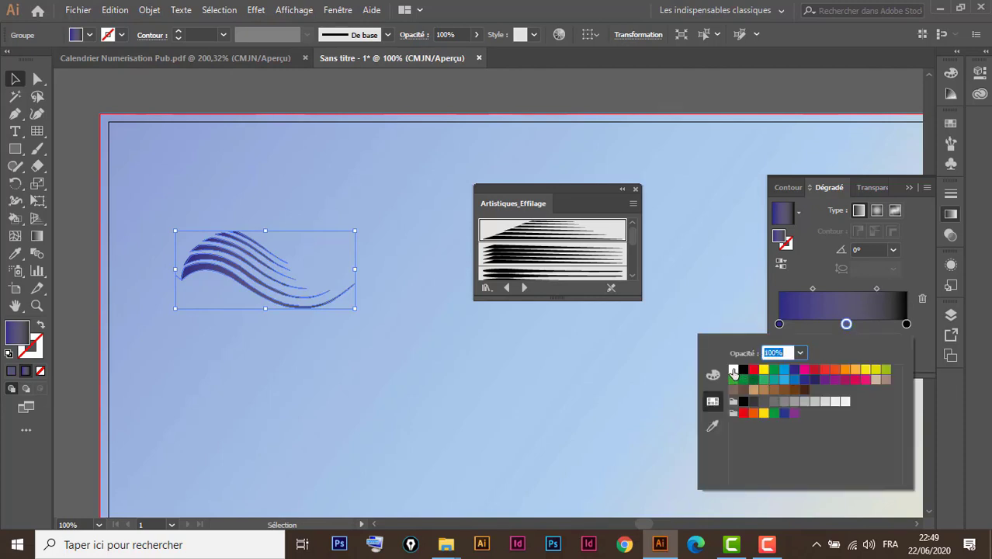
click(734, 370)
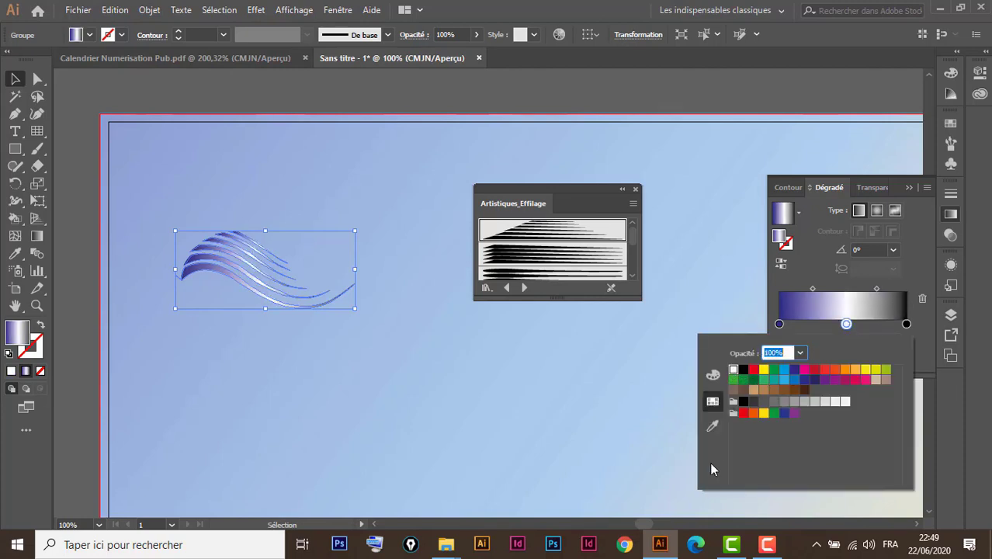
click(907, 325)
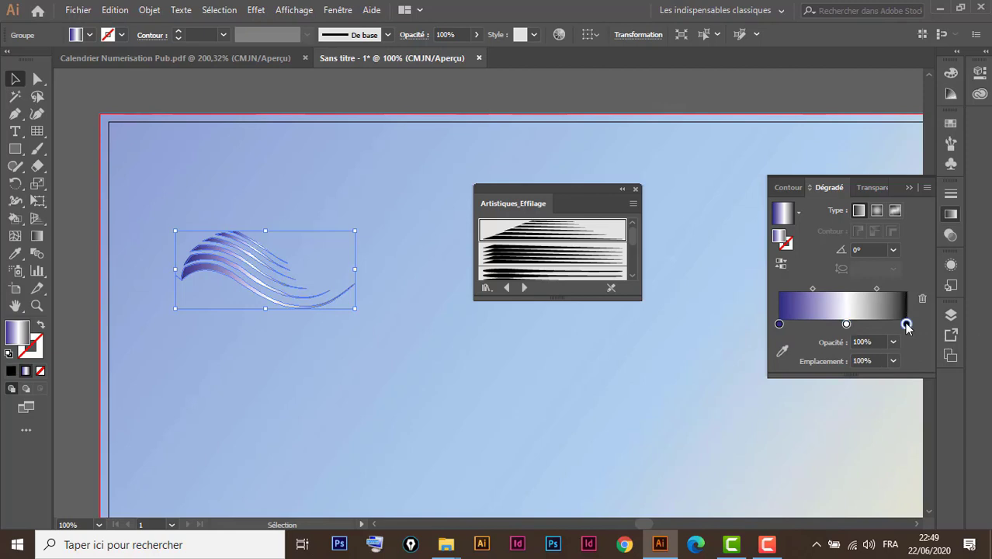
double_click(907, 324)
click(813, 371)
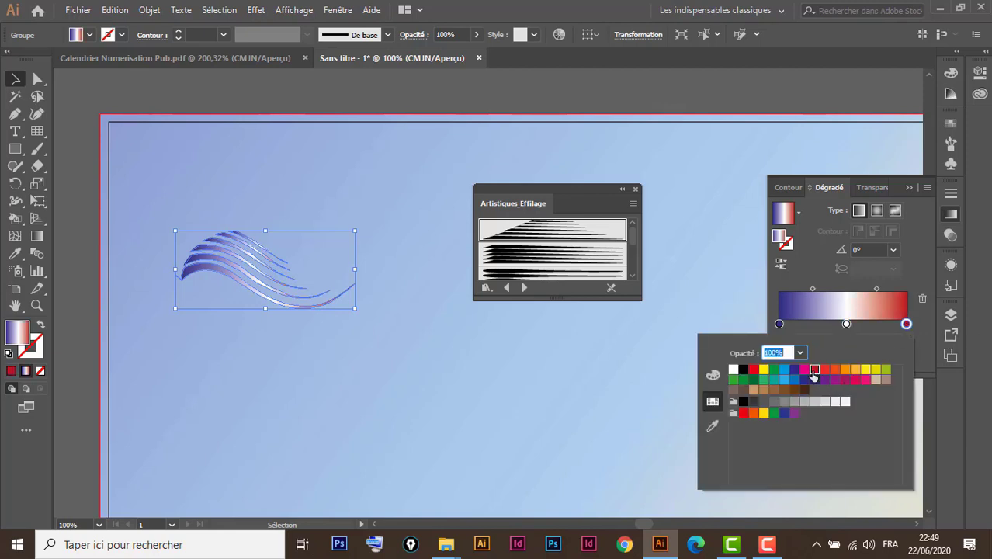
Shift both gradient midpoints toward the white stop, move that stop to 44.41%, and close the brush library
click(876, 288)
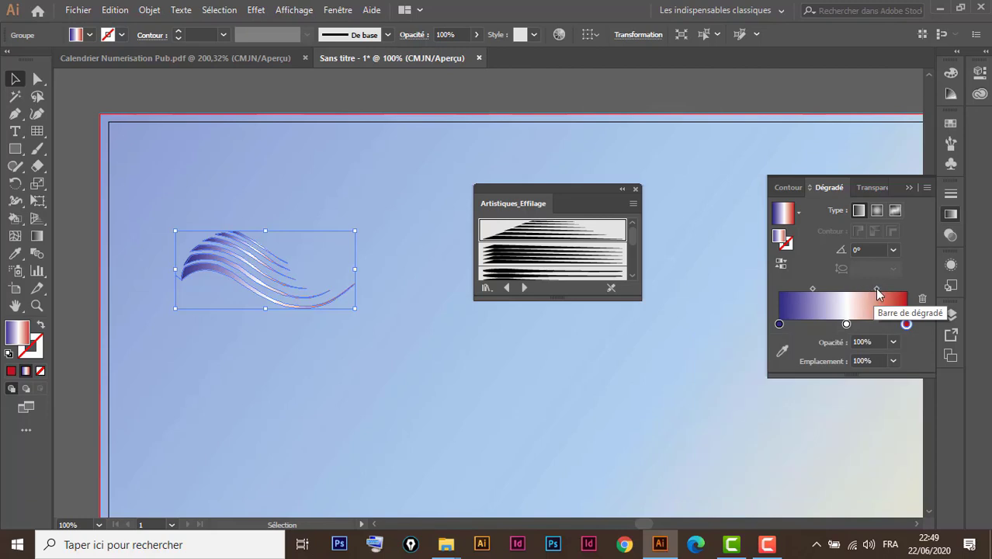
drag(875, 289, 866, 289)
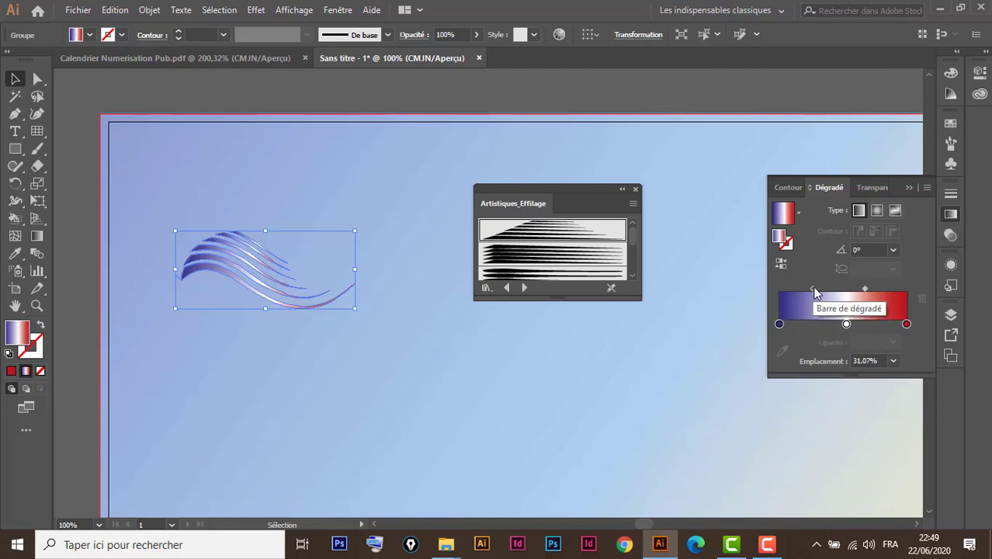
drag(812, 289, 862, 288)
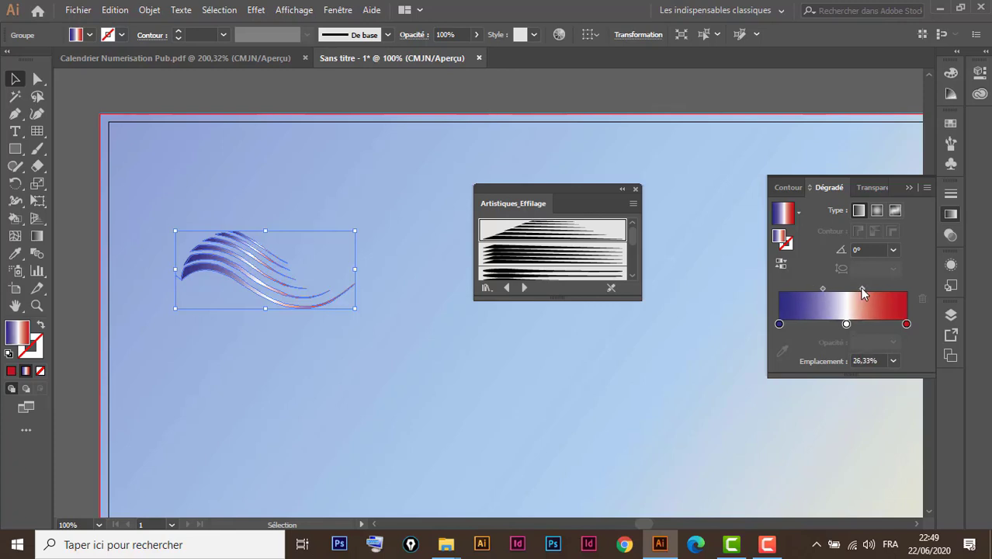
drag(847, 324, 836, 323)
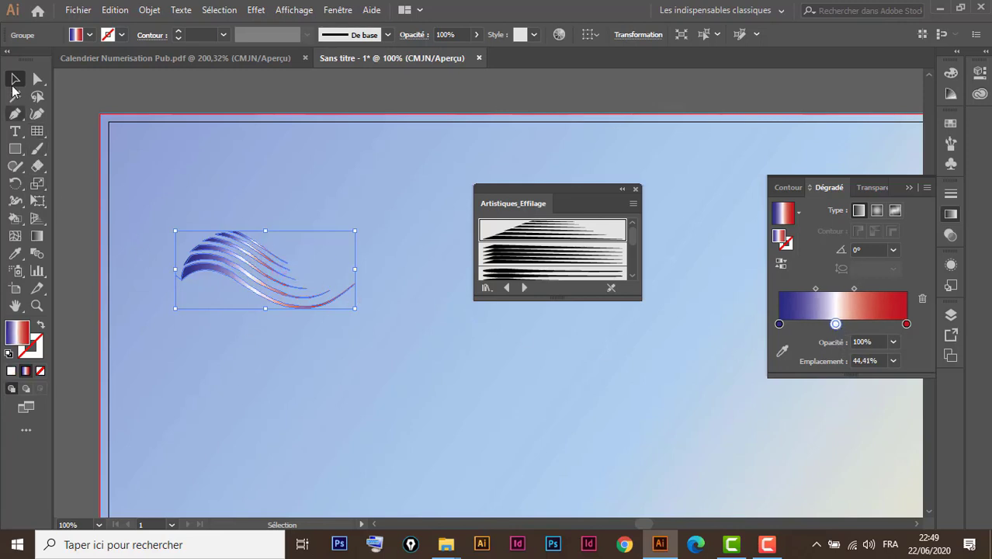
click(349, 180)
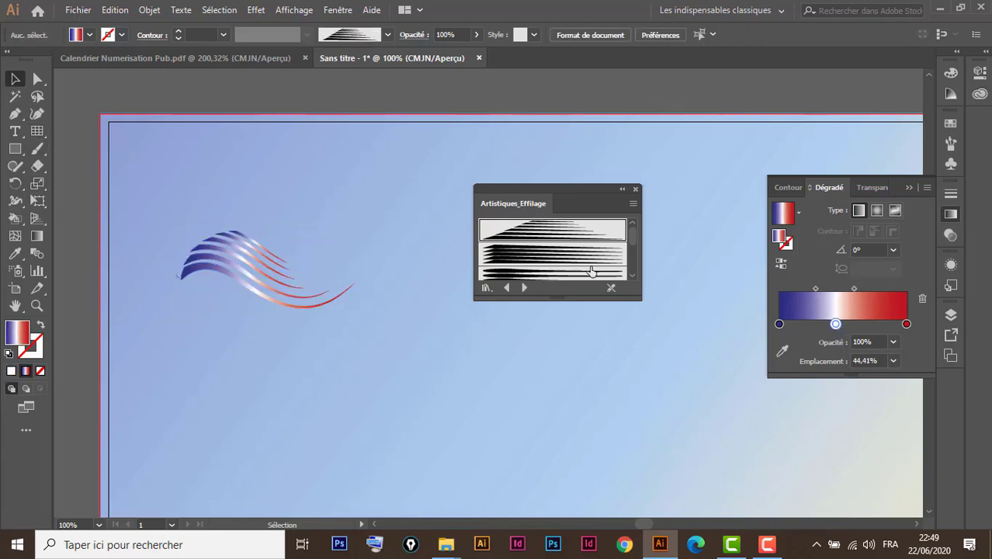
click(636, 190)
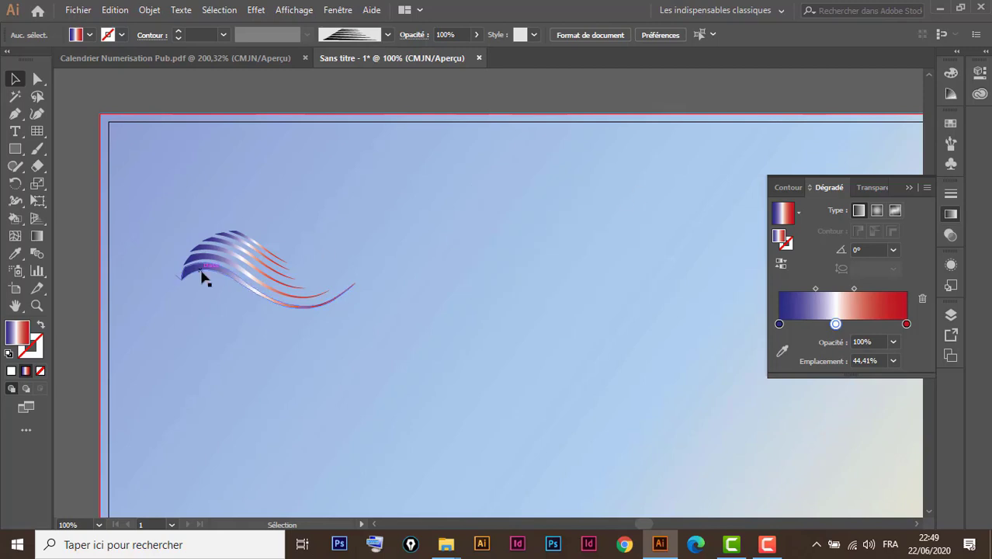
Make a mirrored copy of the gradient wave across the vertical axis, then deselect it
click(250, 266)
right_click(249, 266)
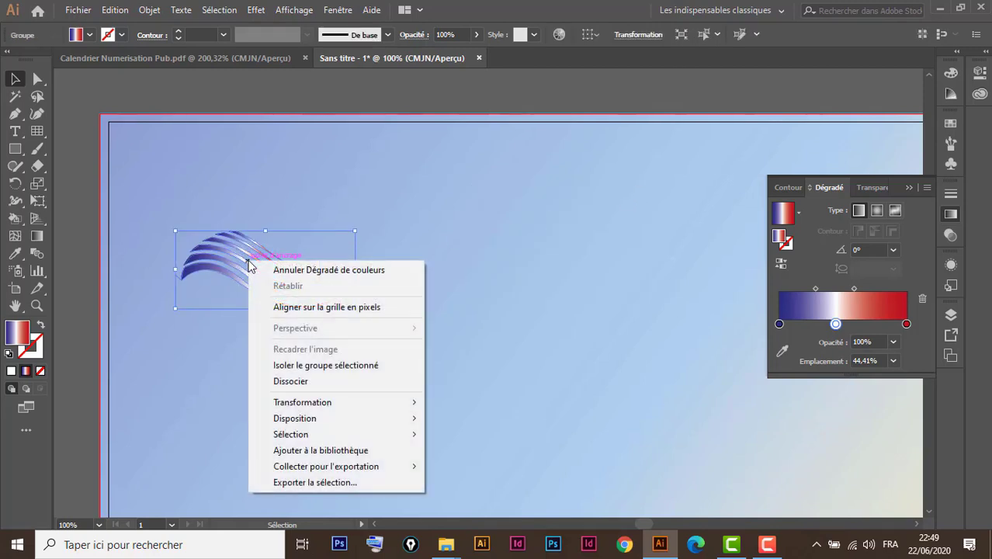
mouse_move(340, 409)
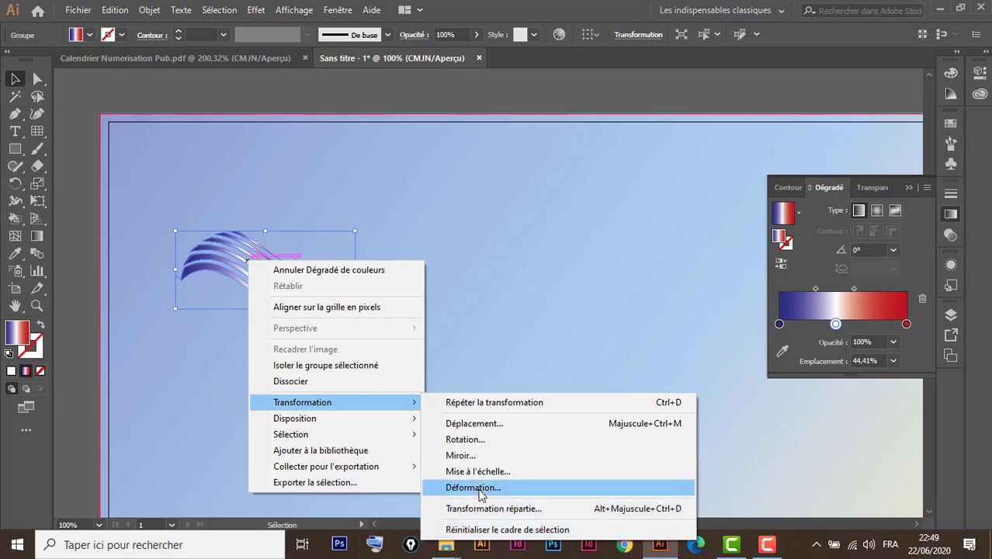
click(478, 456)
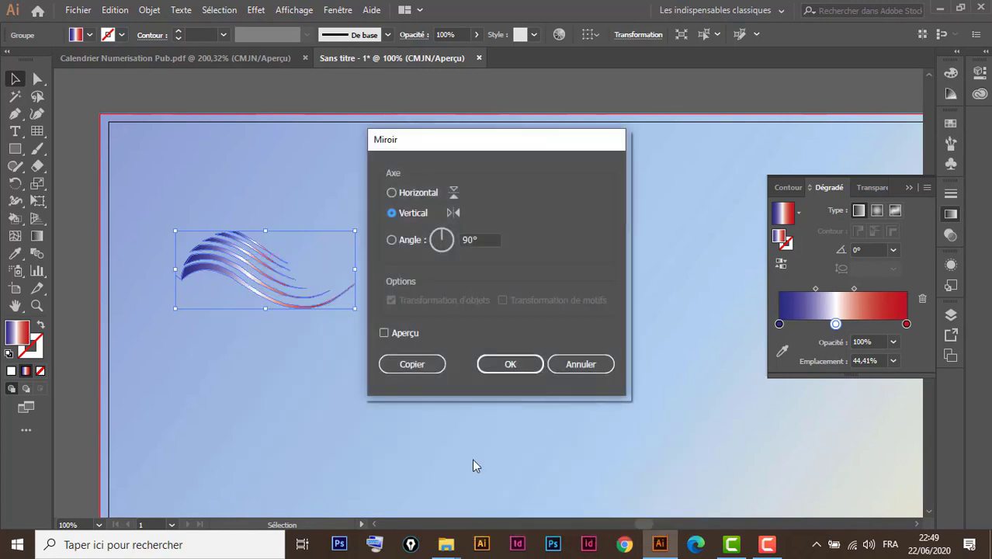
drag(483, 149, 598, 190)
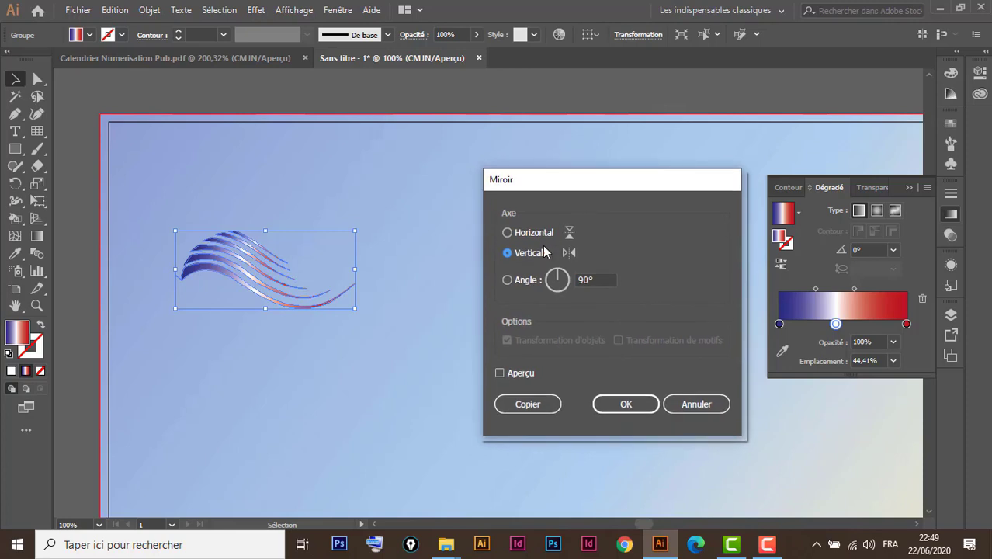
click(500, 372)
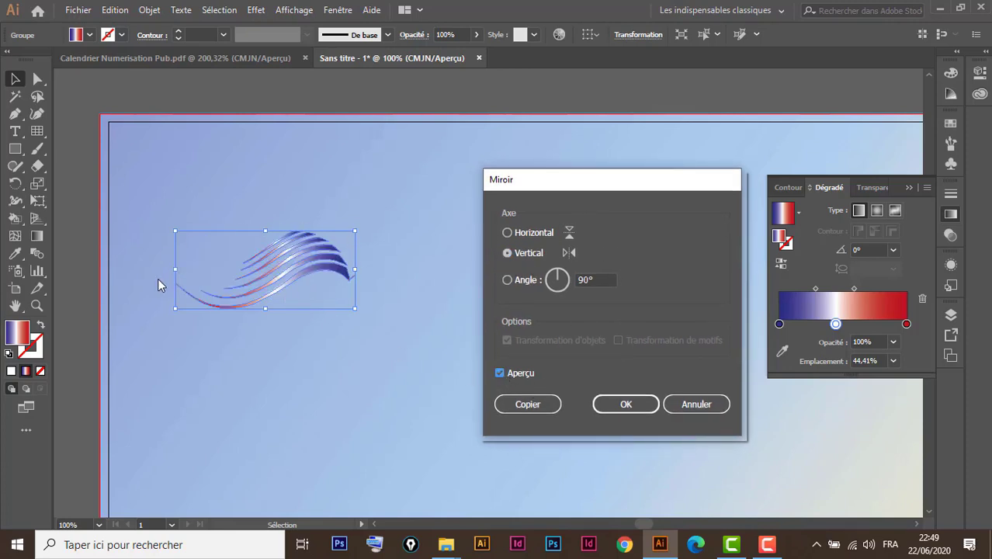
click(533, 404)
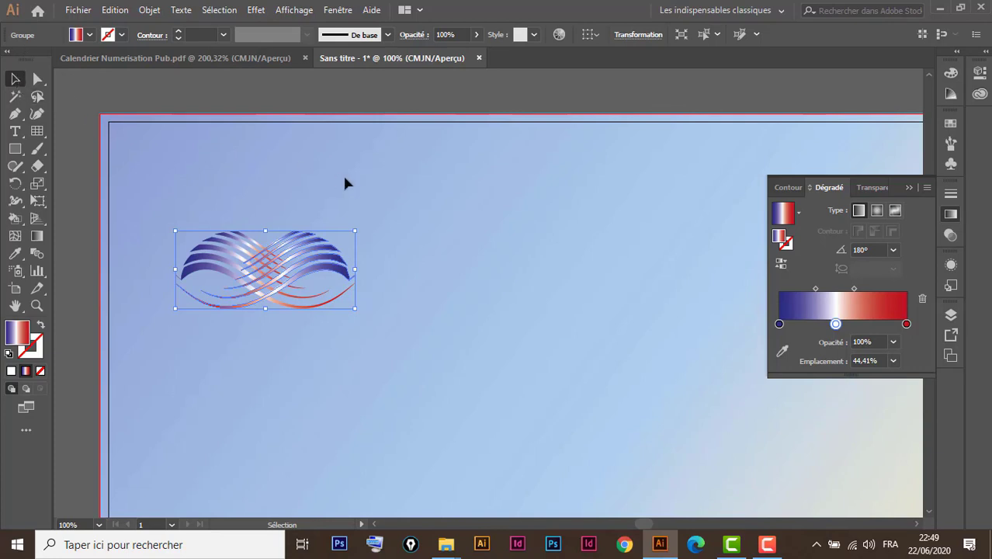
drag(310, 186, 506, 186)
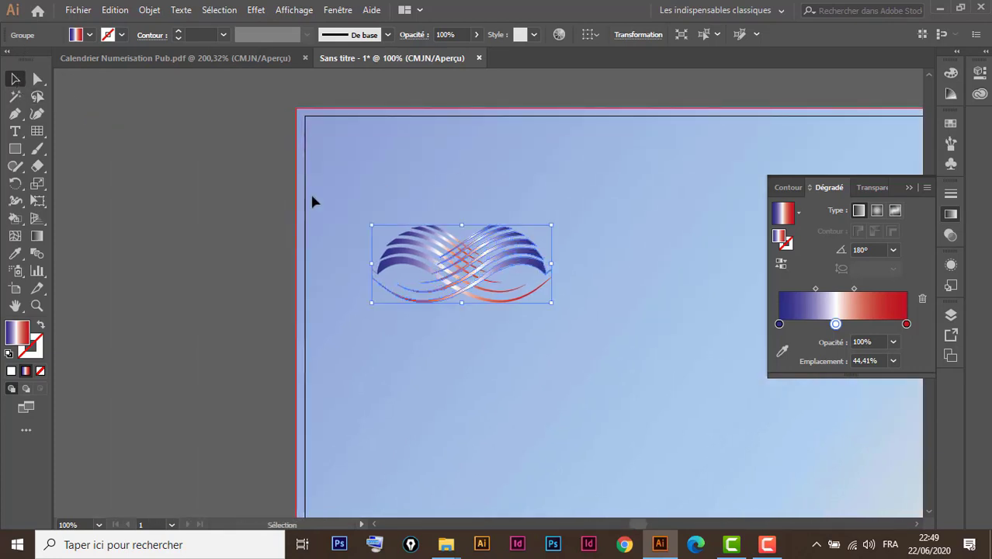
click(233, 233)
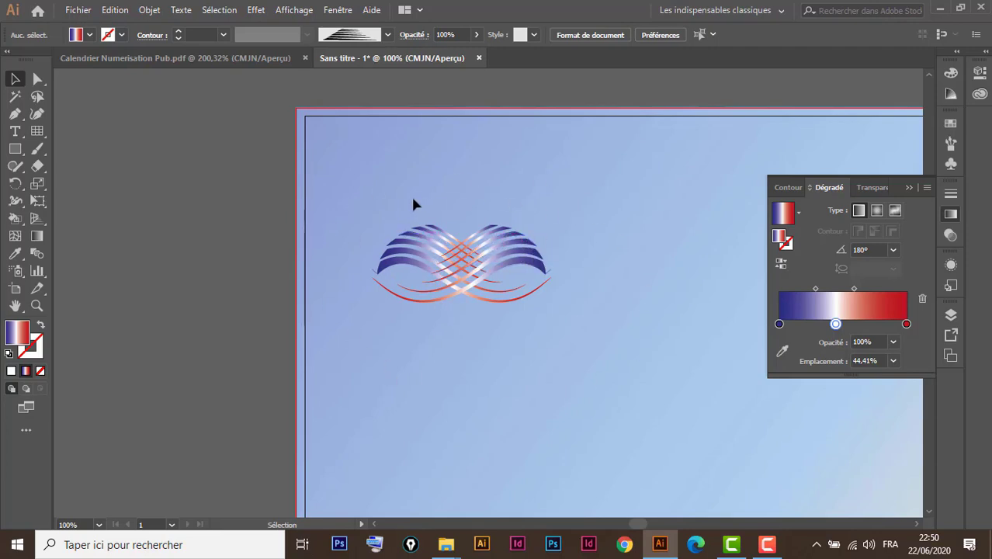
Ungroup the reference logo in Calendrier Numerisation Pub.pdf and deselect its parts
click(157, 59)
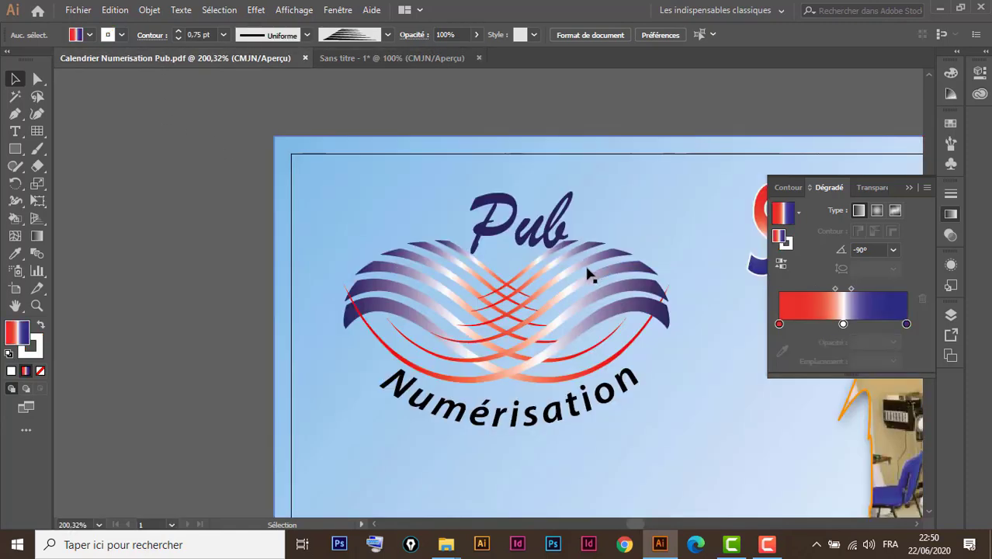
click(516, 238)
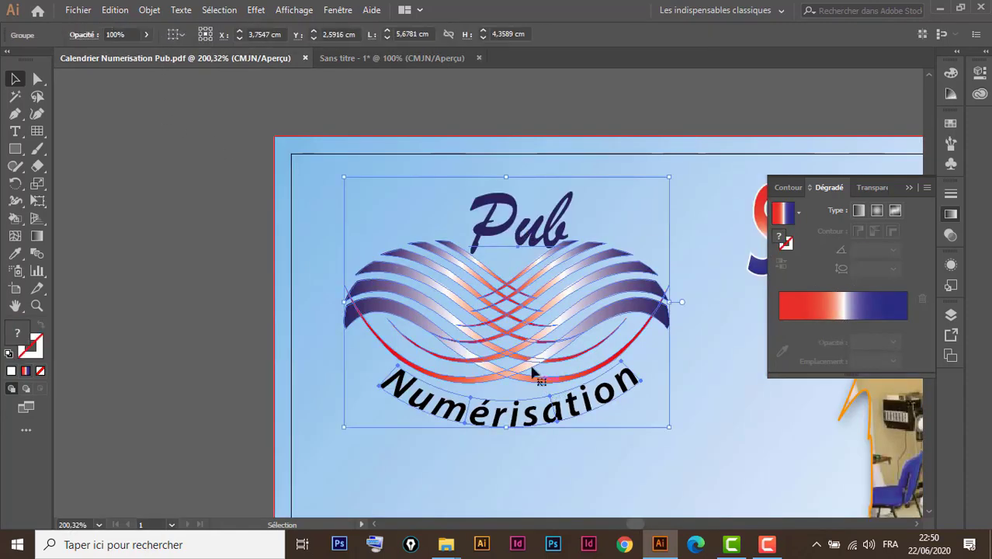
right_click(506, 243)
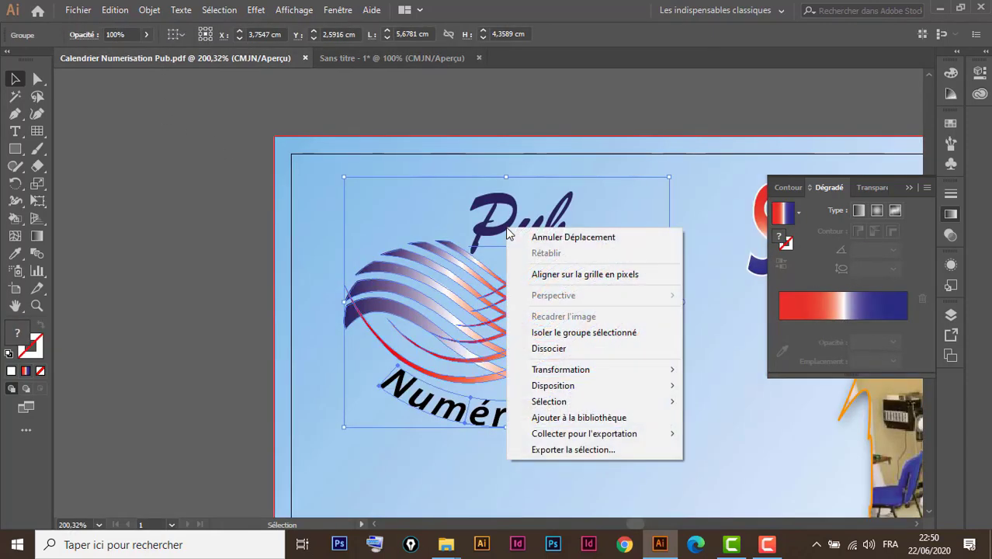
click(575, 349)
click(253, 237)
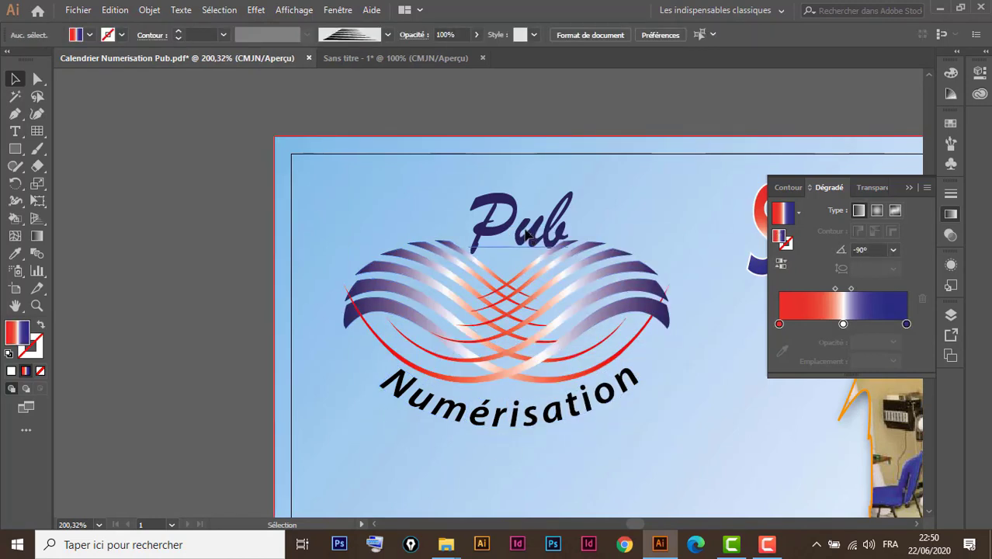
Copy the "Pub" text from the reference logo into the new document and place it above the crossing waves
click(527, 235)
key(a)
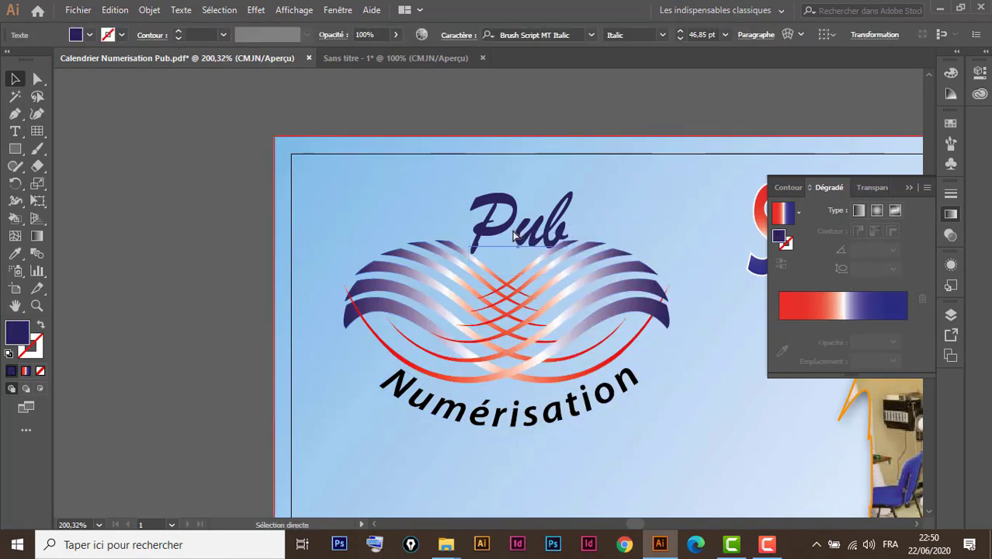
key(v)
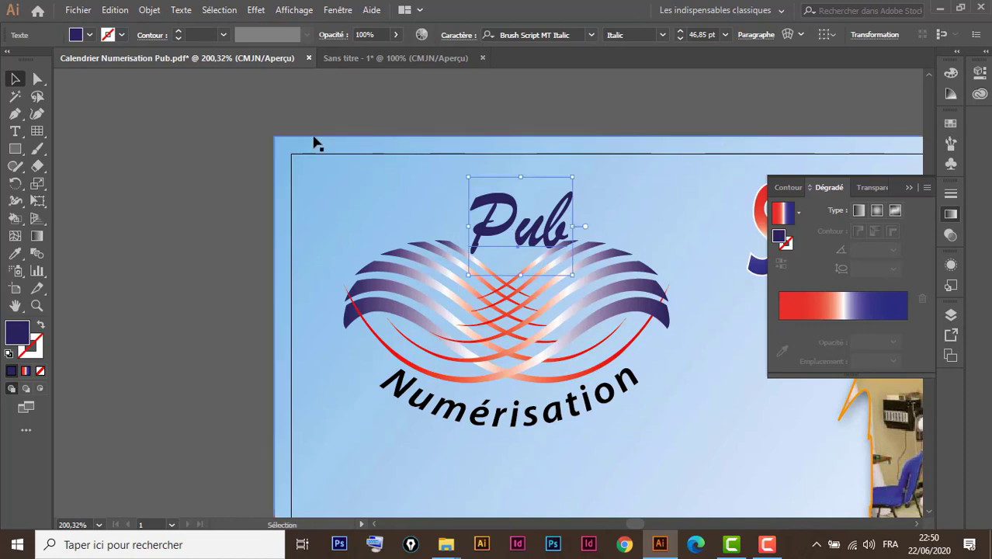
click(387, 59)
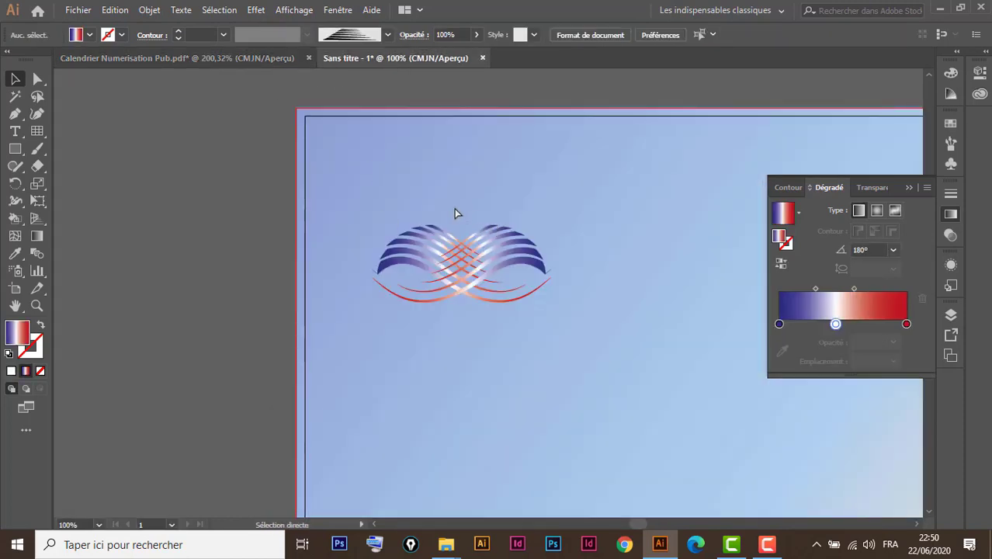
key(ctrl+v)
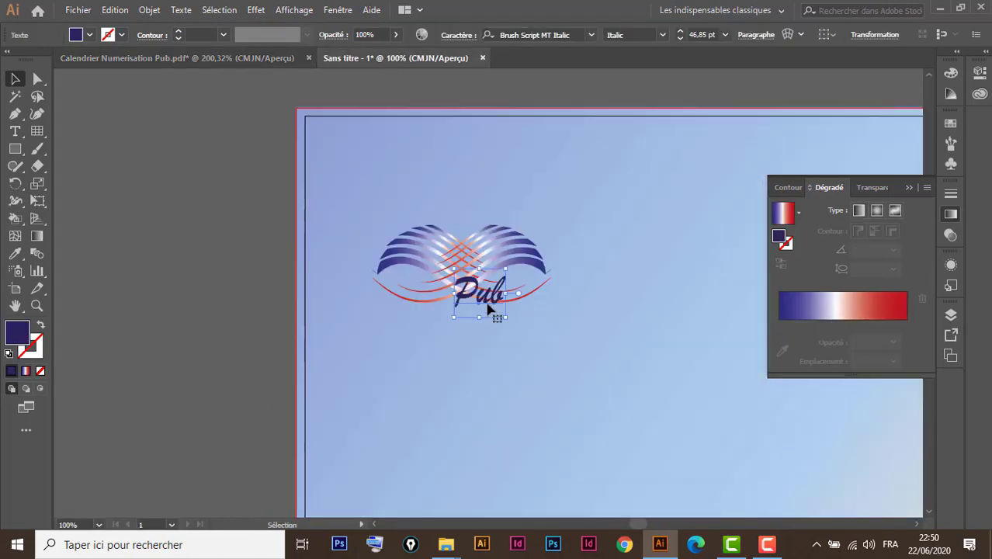
drag(487, 306, 468, 220)
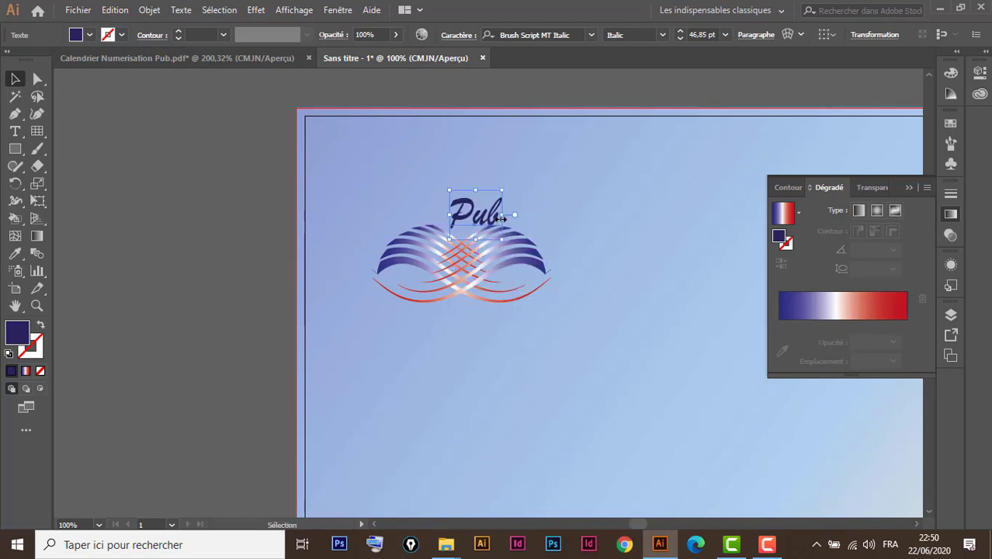
Reduce the font size of the "Pub" text above the waves to 45 pt
double_click(474, 214)
double_click(474, 214)
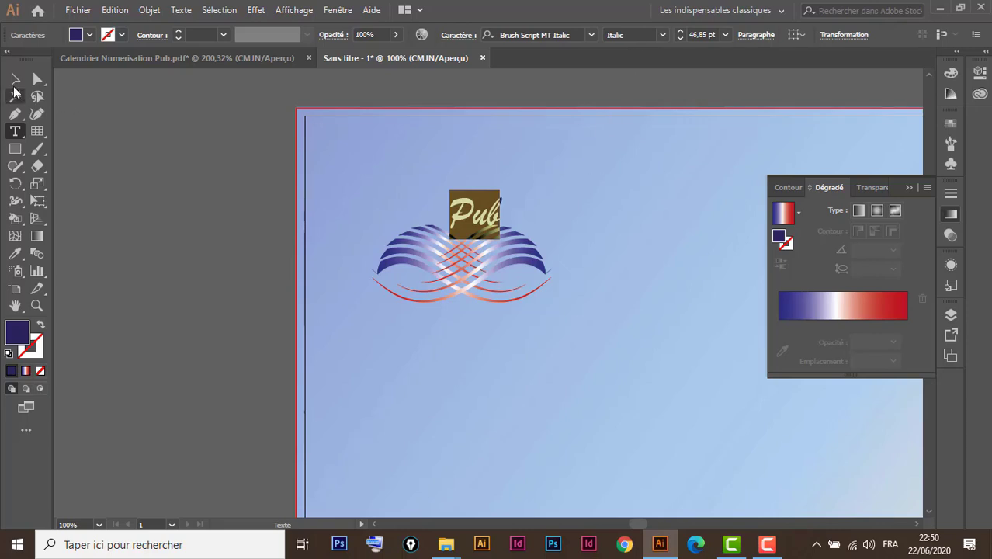
click(15, 79)
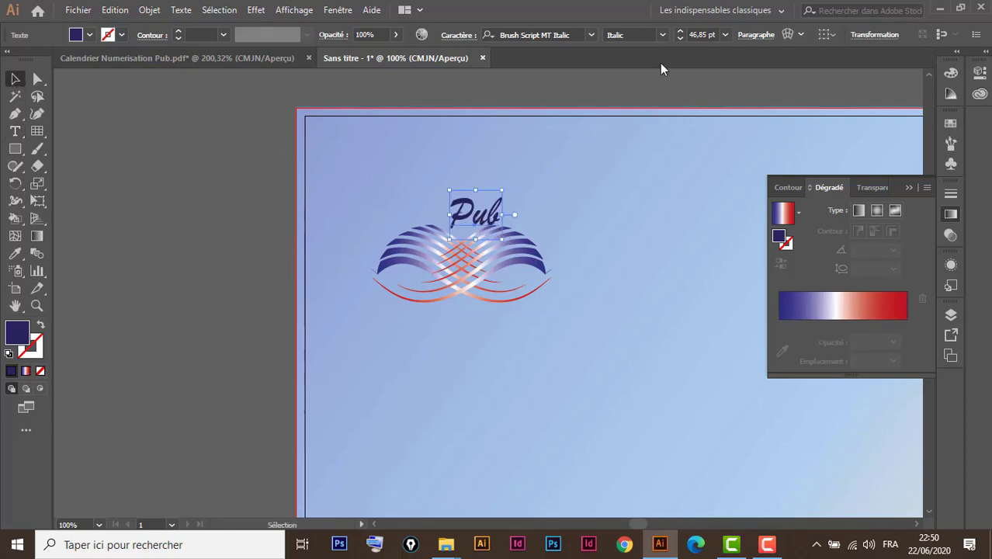
click(680, 38)
click(680, 38)
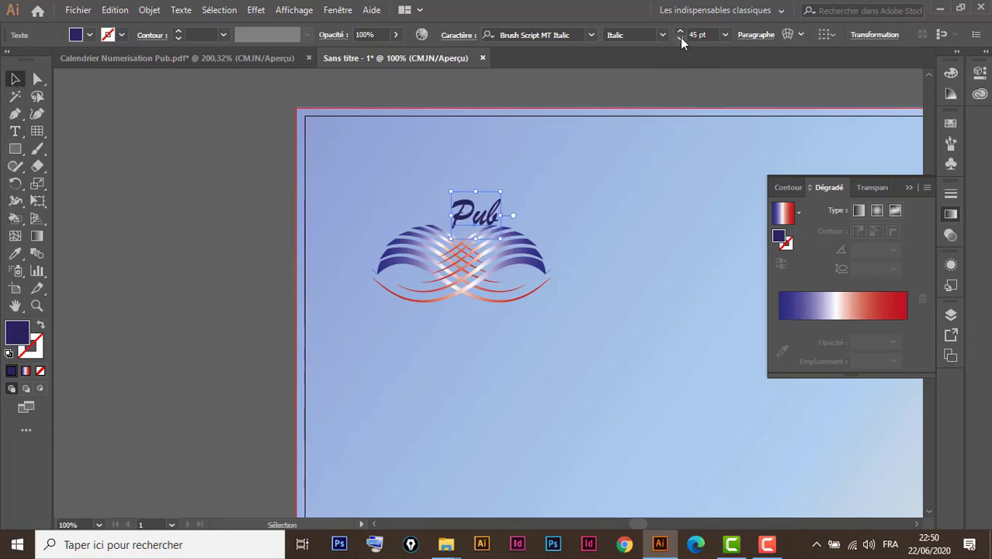
Reduce the "Pub" text to 44 pt and nudge it left until it is centred above the crossing waves
click(680, 38)
key(Left)
key(Left)
key(Left)
key(Left)
key(Left)
key(Left)
key(Left)
key(Left)
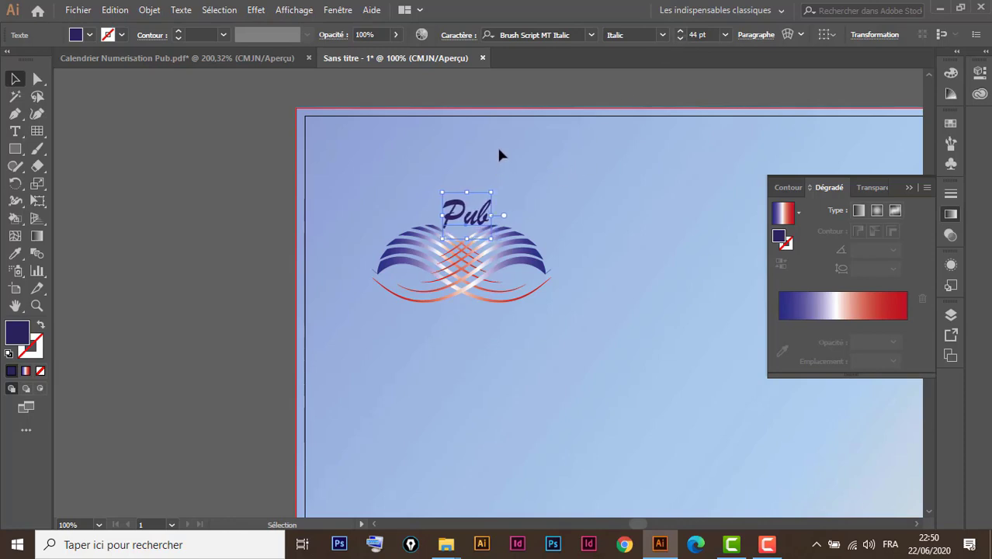
click(491, 159)
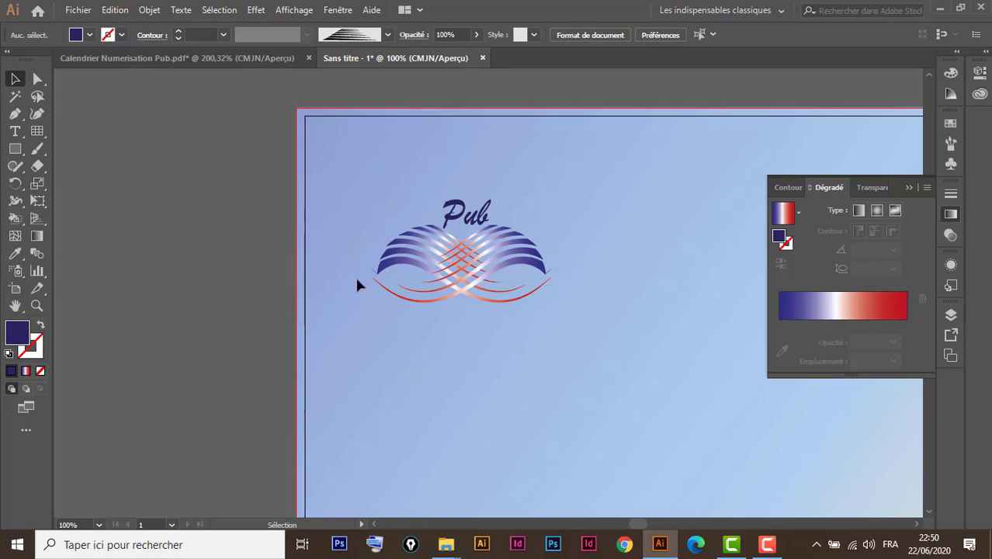
Add the text "Numérisation" in Myriad Pro under the waves of the new document's logo
click(225, 56)
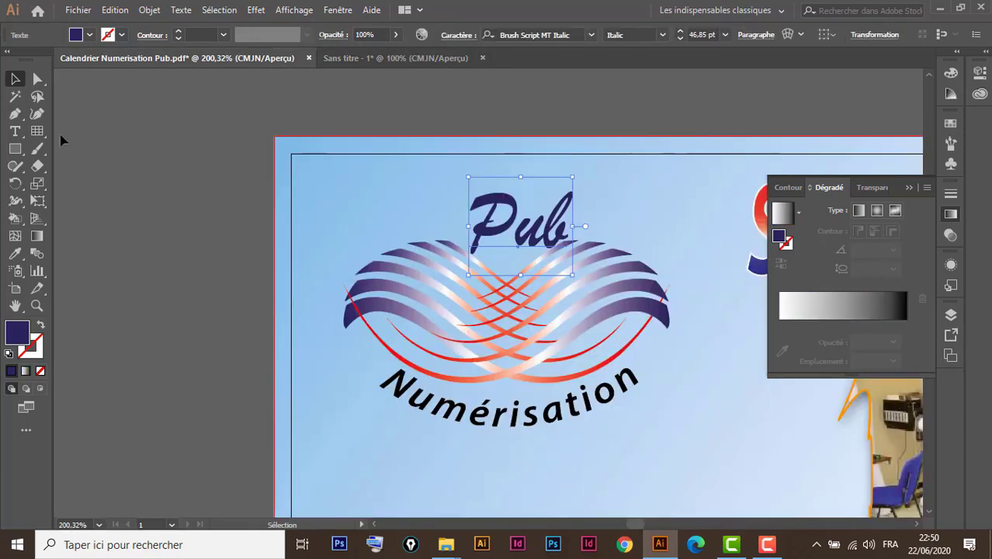
click(16, 132)
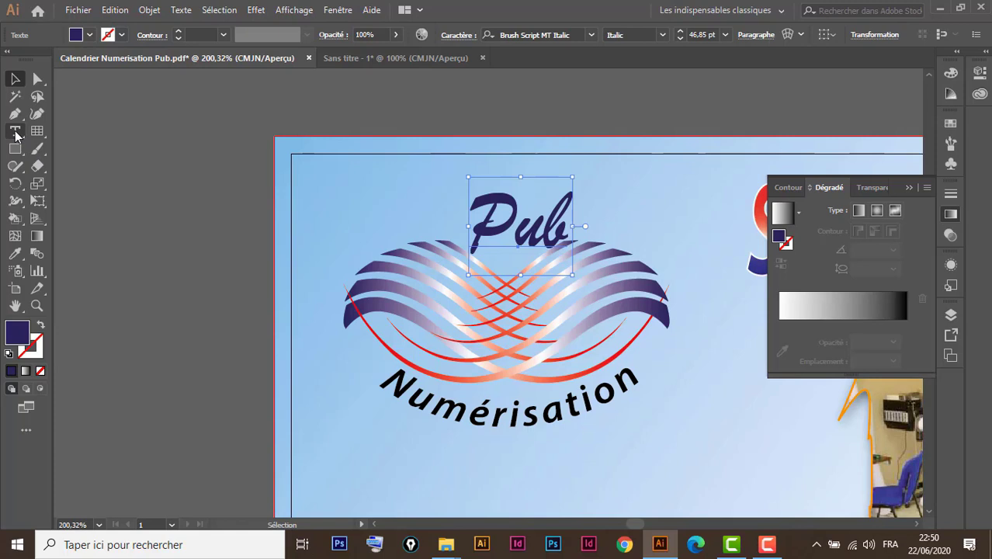
click(388, 62)
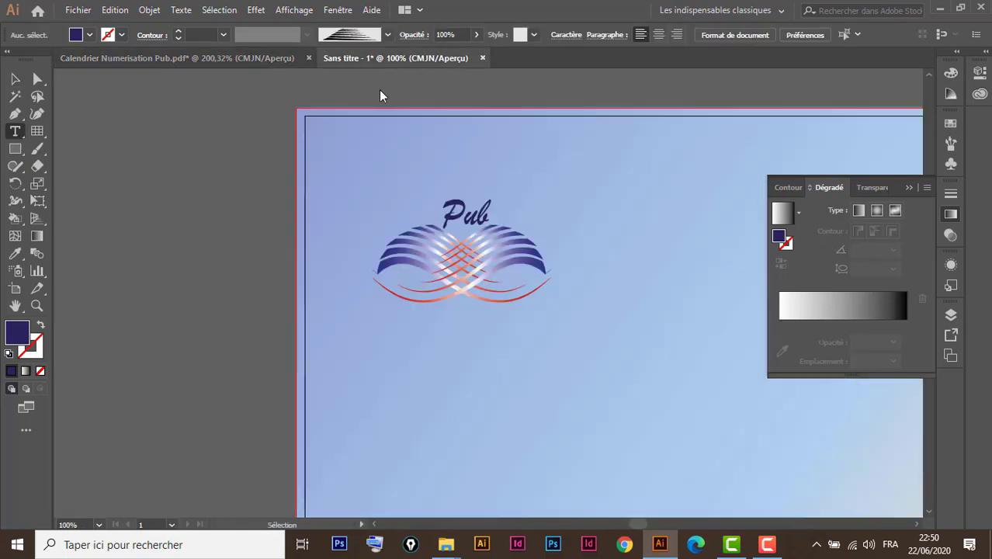
click(388, 326)
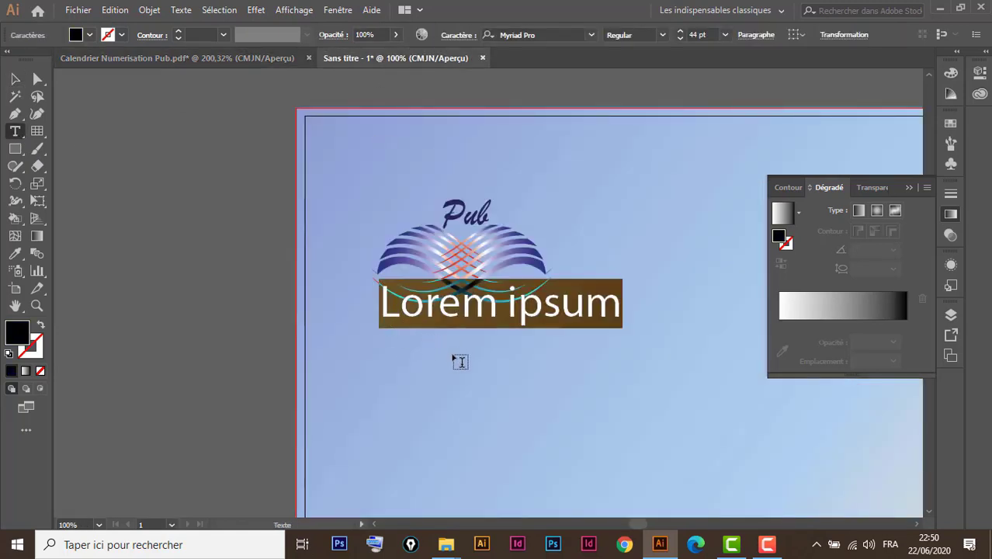
text(N)
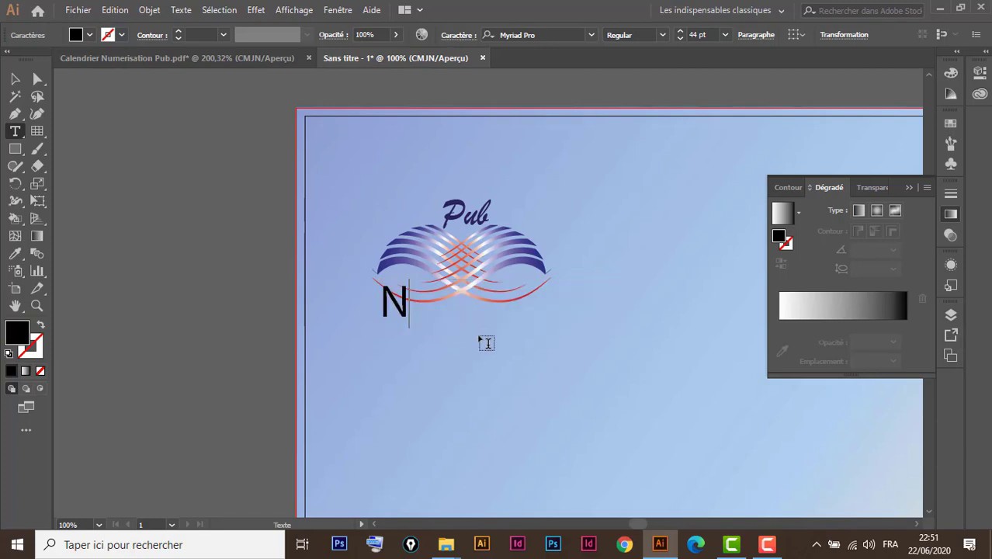
text(umé)
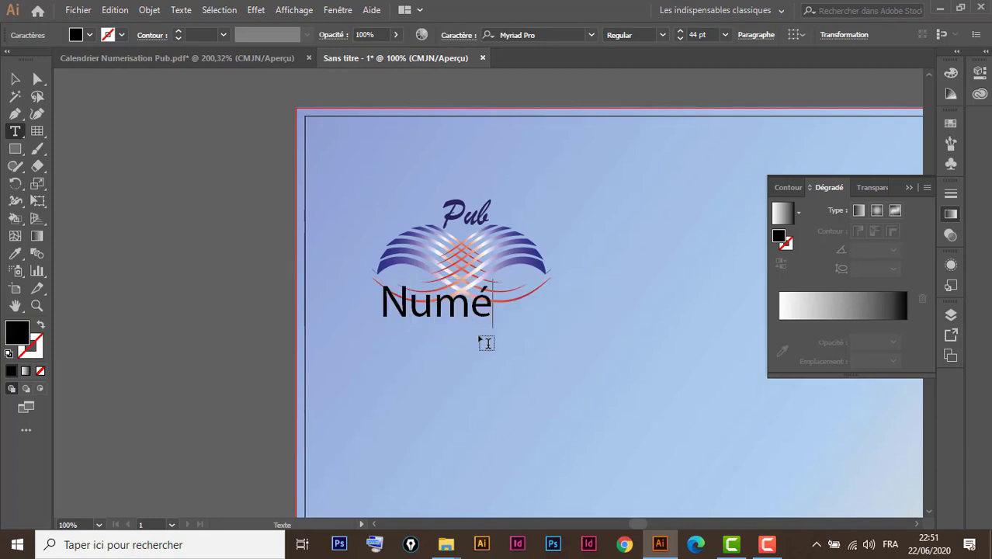
text(risation)
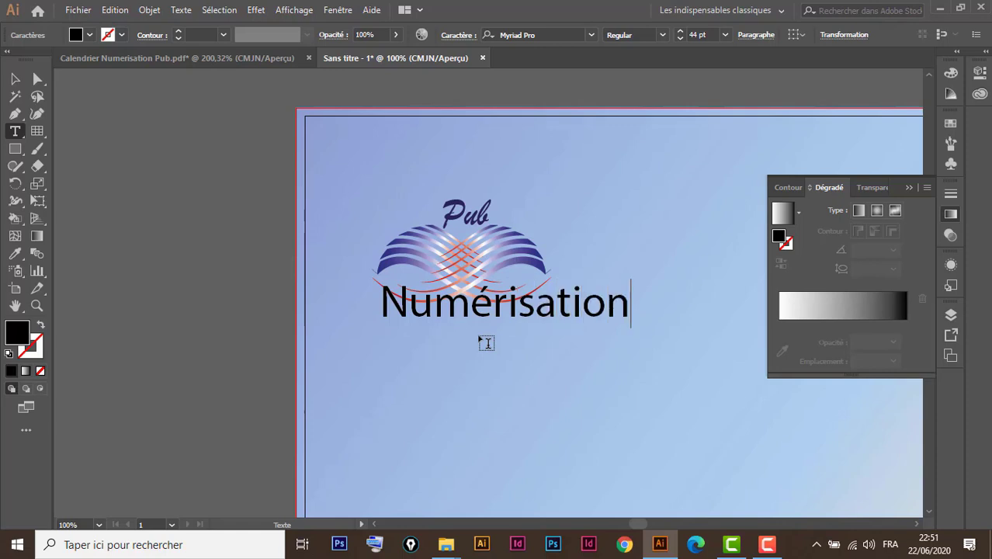
key(Escape)
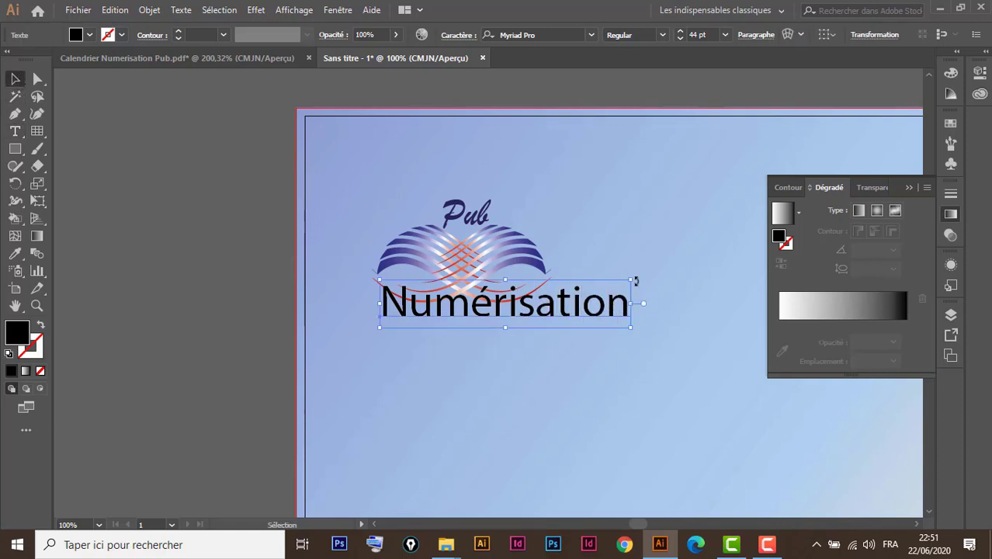
Scale the "Numérisation" text down to about 29.33 pt to match the waves' width and set its style to Semibold Italic
drag(631, 278, 554, 303)
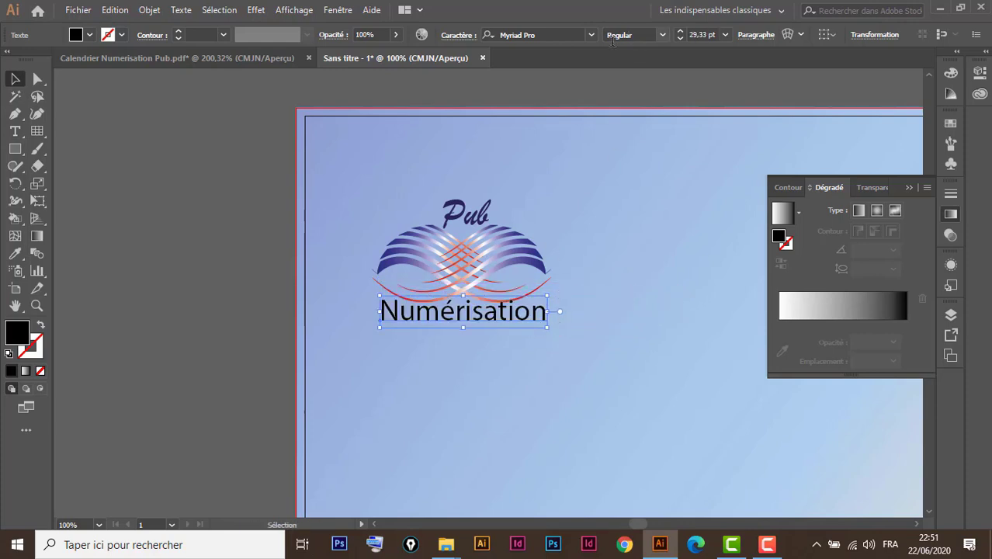
click(661, 37)
click(665, 161)
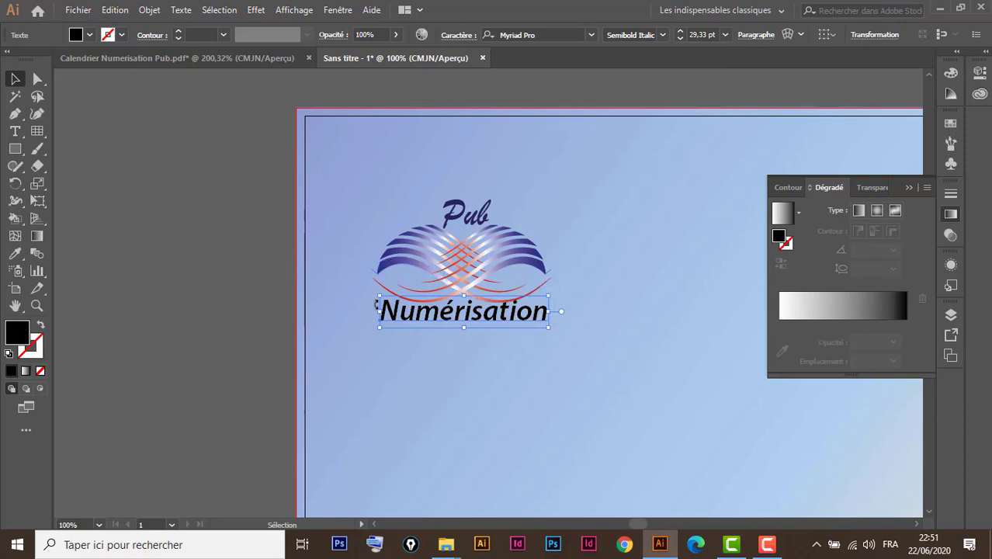
Warp the "Numérisation" text with a horizontal Arc at -34% bend and move it up close beneath the waves
click(787, 36)
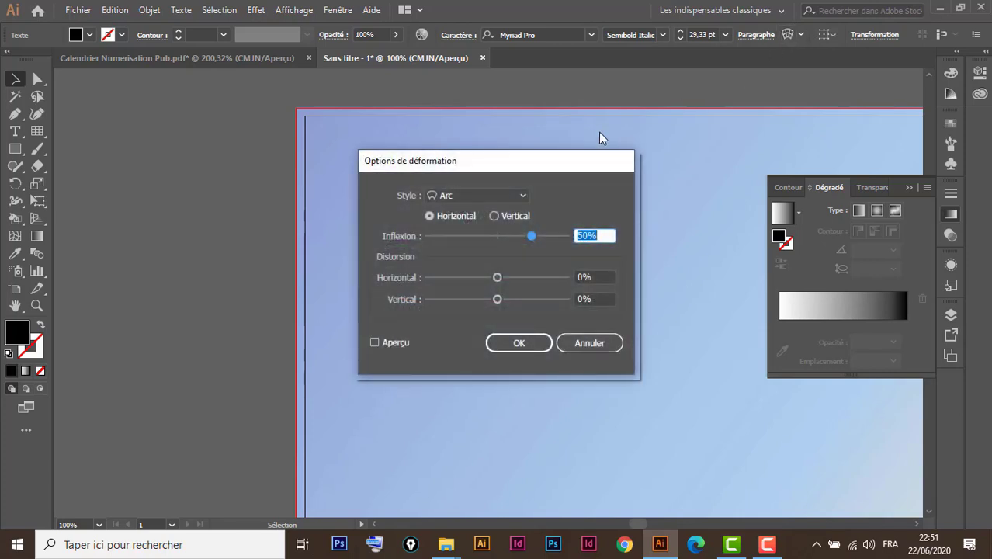
drag(519, 167, 828, 105)
click(808, 134)
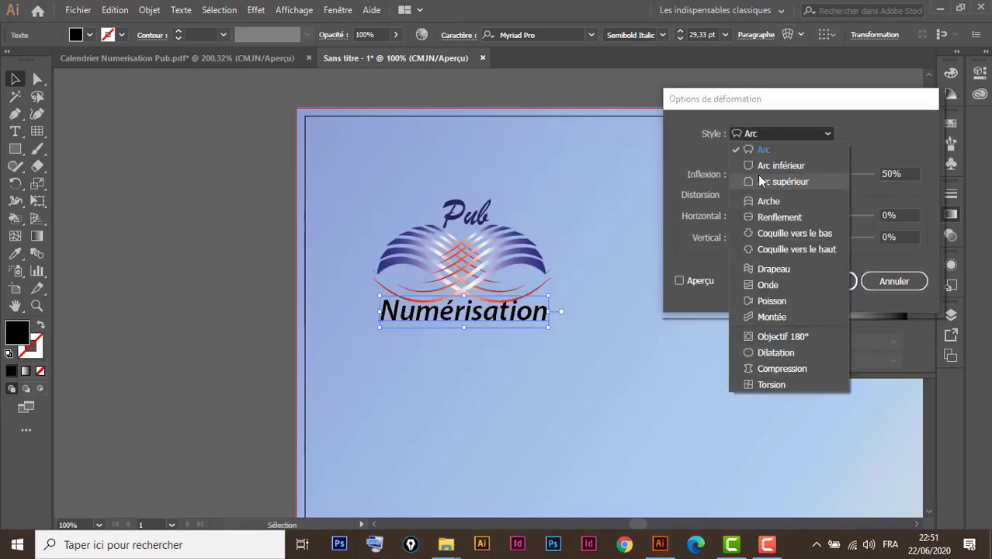
click(773, 152)
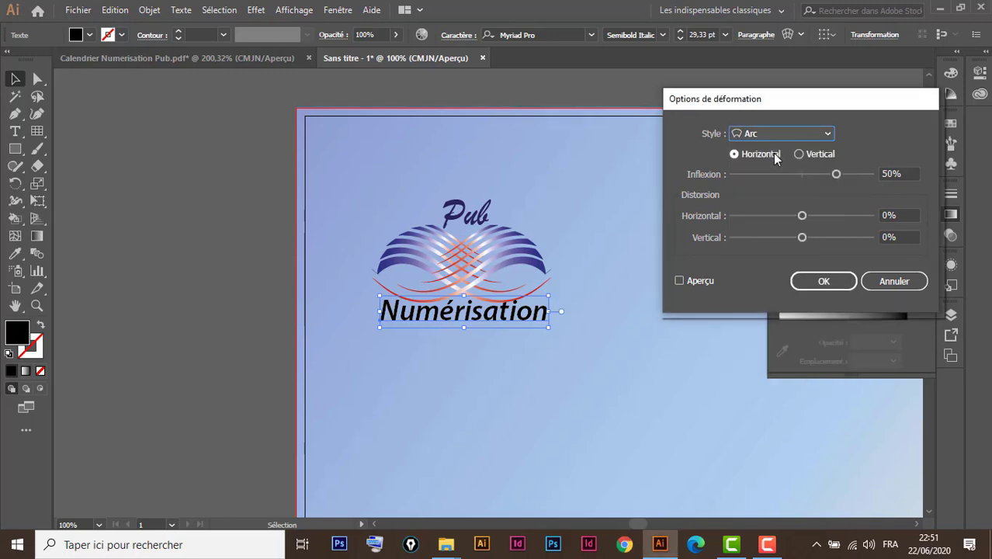
click(679, 280)
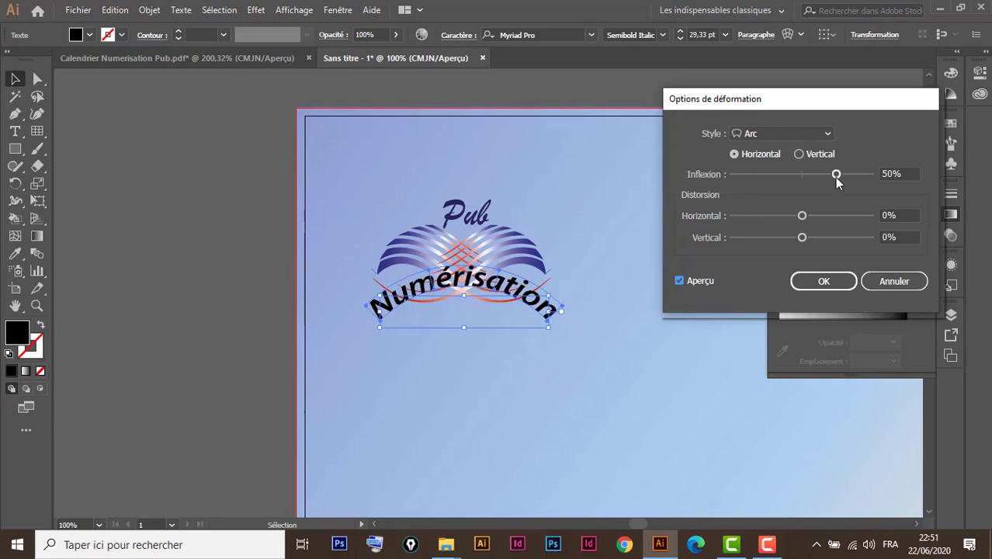
drag(836, 176, 782, 180)
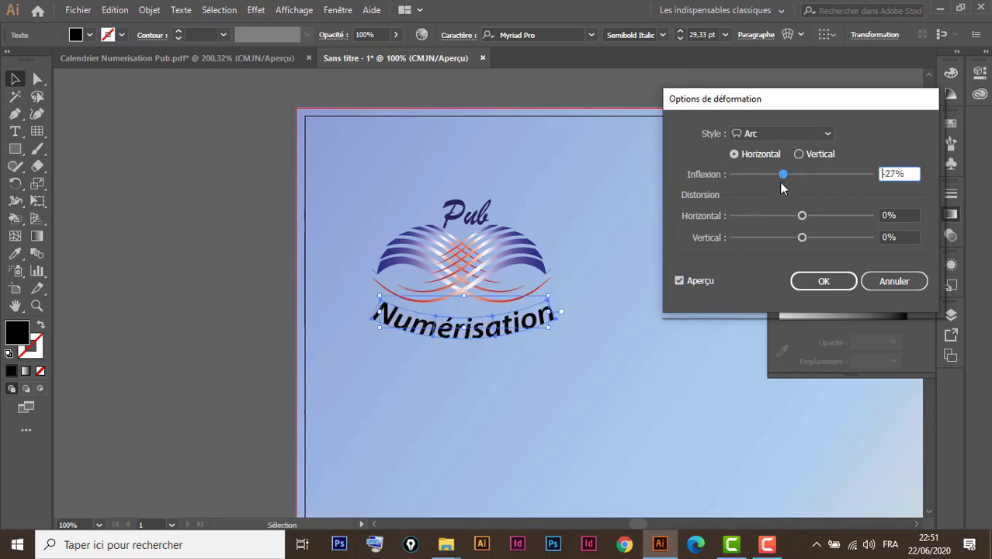
drag(782, 177, 778, 177)
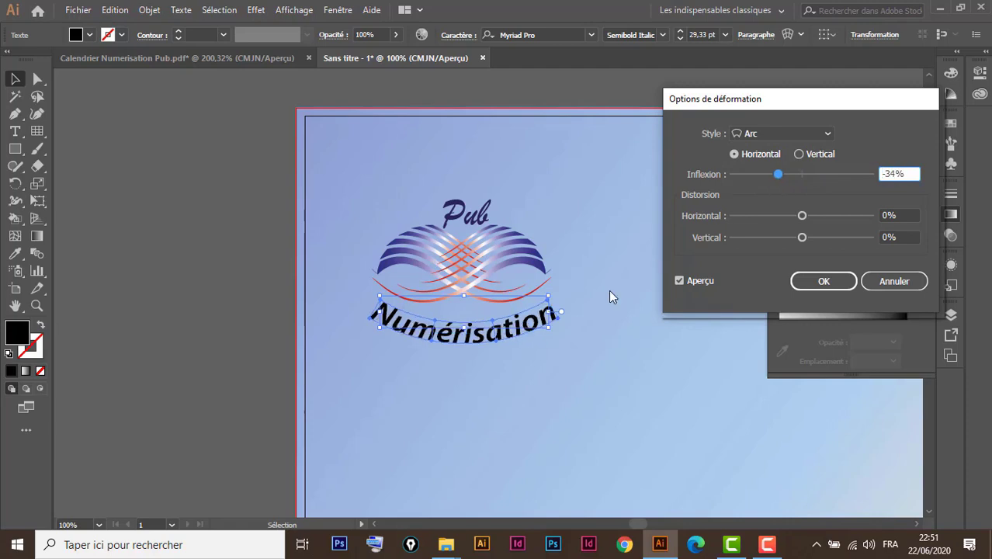
click(824, 282)
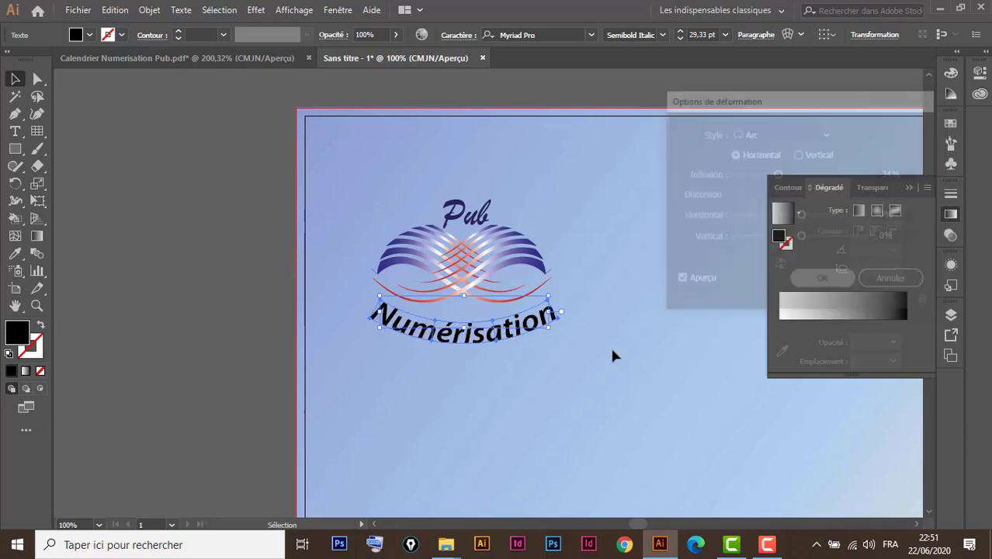
drag(475, 339, 469, 329)
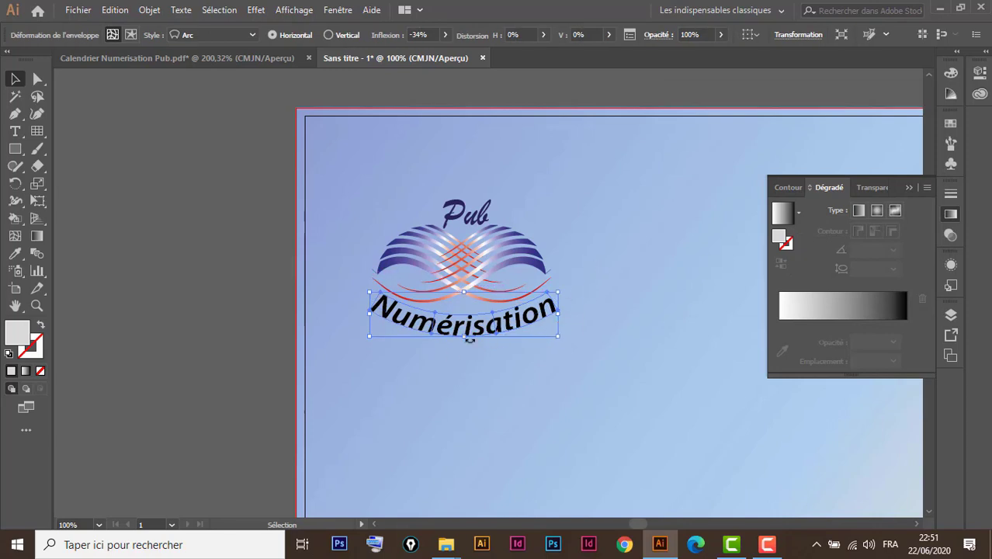
click(464, 374)
Group the waves with the "Pub" and "Numérisation" texts and move the logo into the upper-left corner of the page
drag(350, 154, 548, 348)
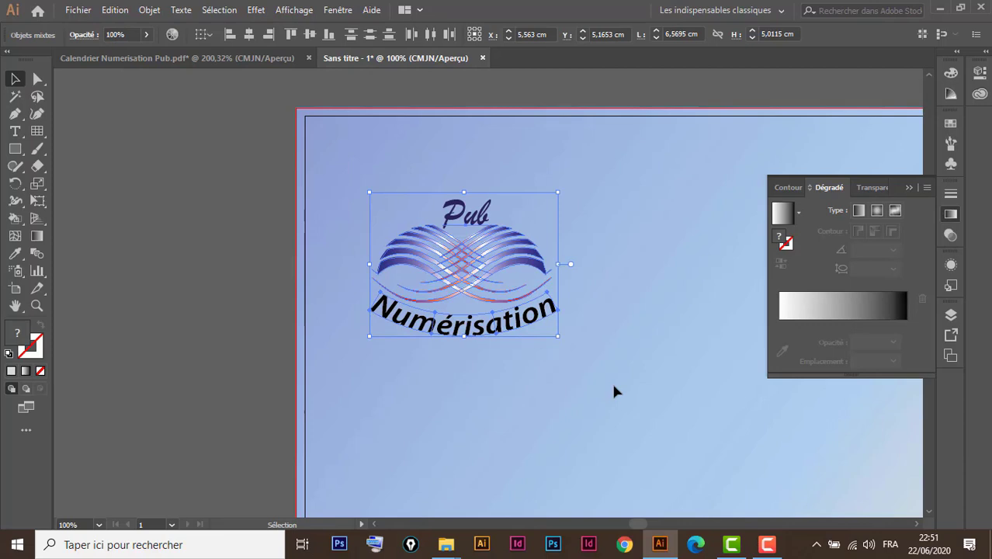
key(ctrl+g)
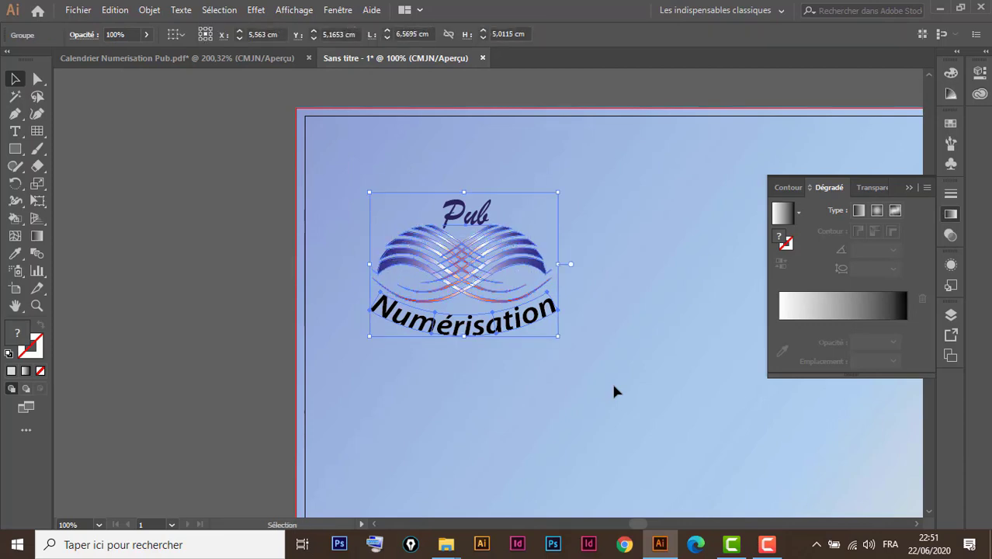
click(645, 276)
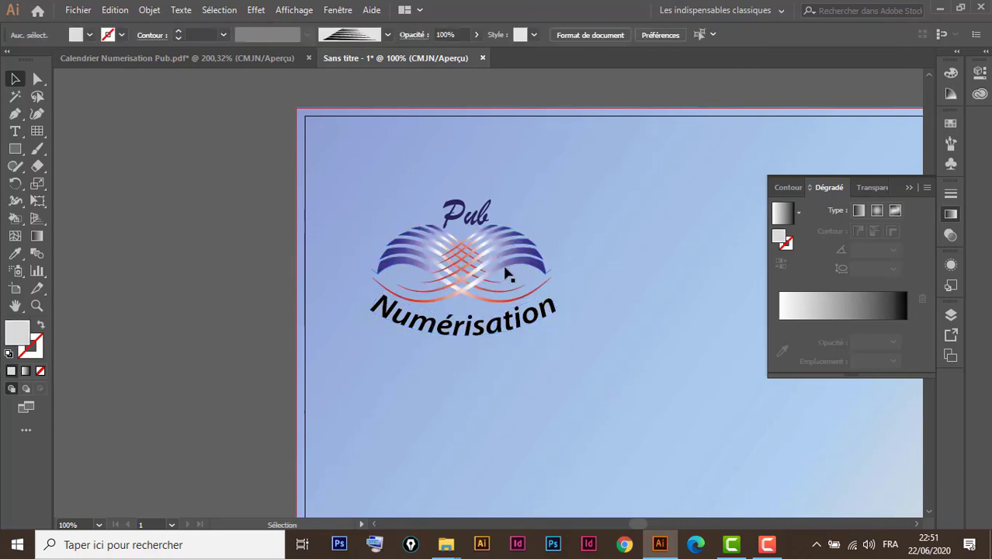
drag(489, 271, 448, 218)
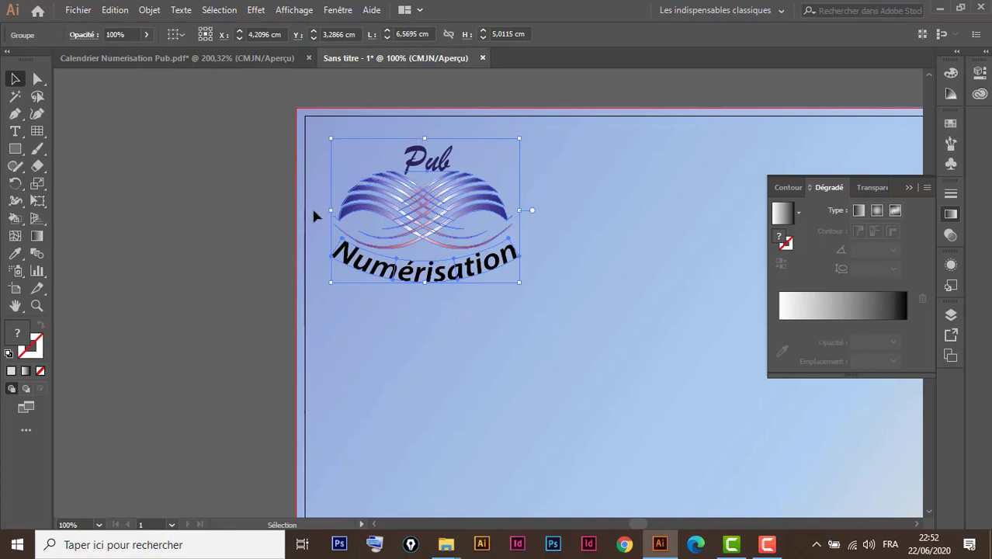
key(a)
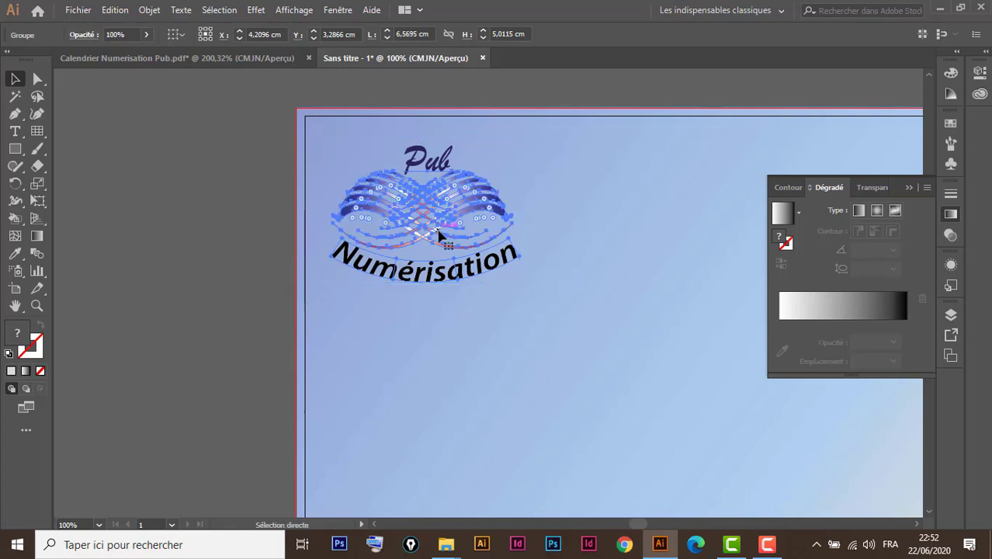
In Calendrier Numerisation Pub.pdf, add the text "Société de Production Numérique" in 8 pt Myriad Pro Italic above the page
key(ctrl+minus)
key(ctrl+minus)
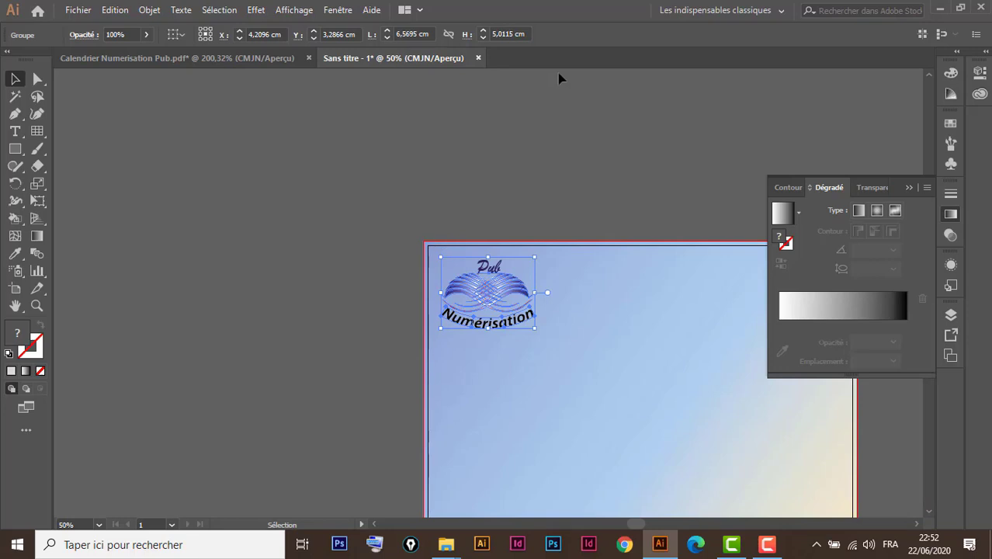
key(space)
drag(633, 194, 375, 148)
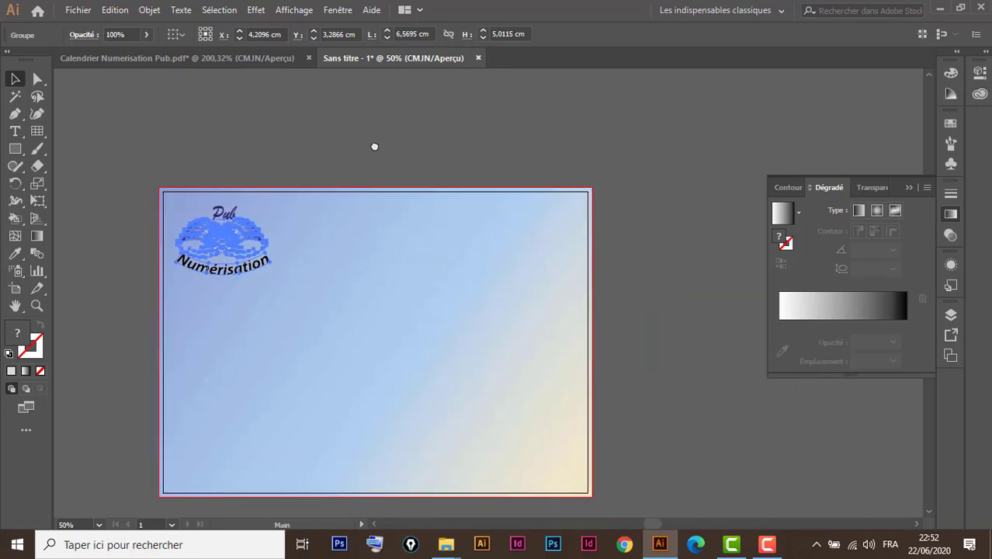
click(230, 57)
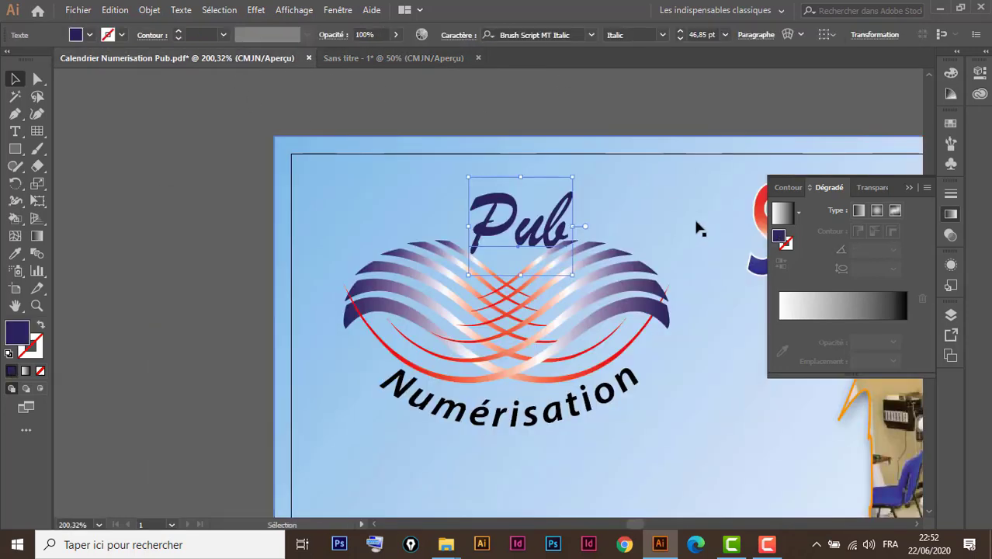
key(ctrl+minus)
key(ctrl+minus)
key(ctrl+minus)
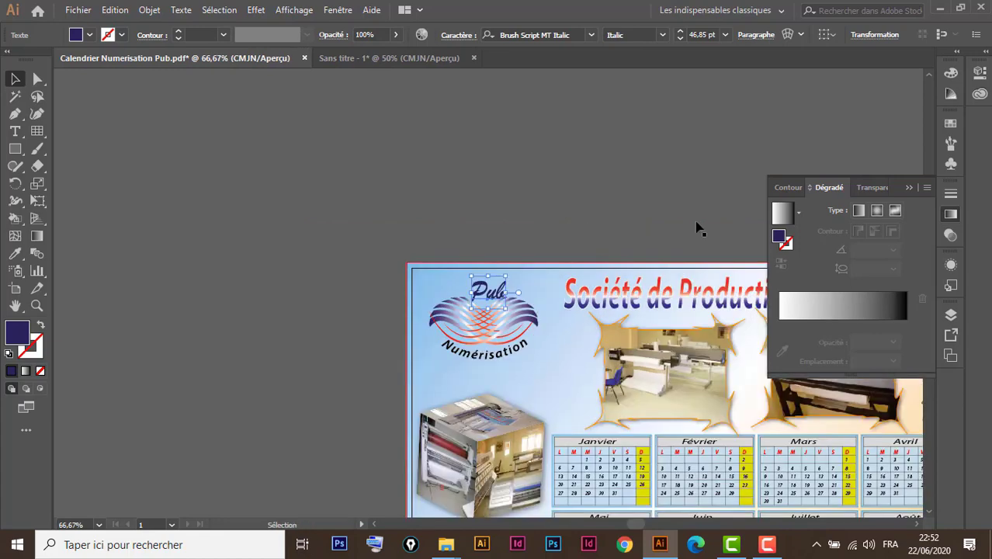
drag(708, 262, 384, 280)
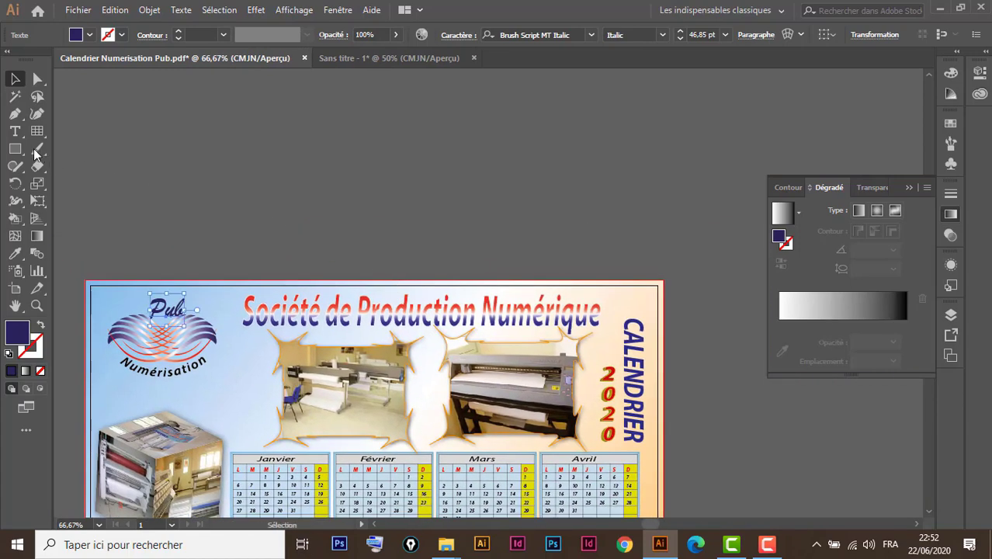
click(15, 132)
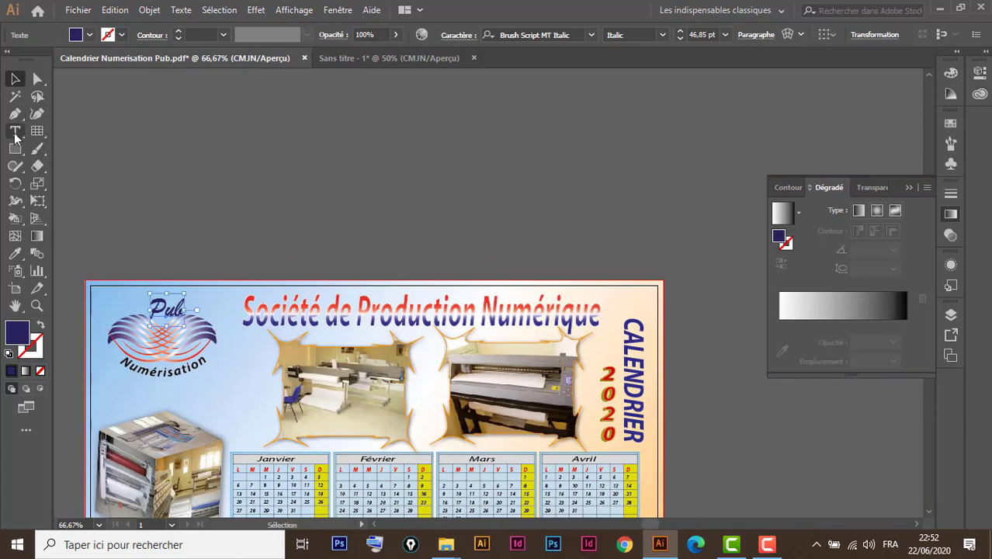
click(264, 232)
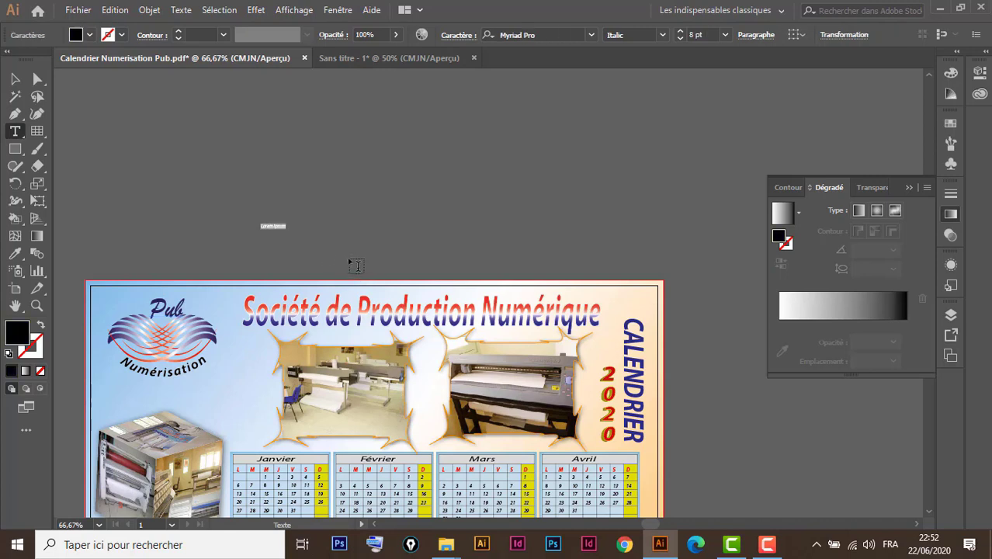
key(BackSpace)
Enlarge the new "Société de Production Numérique" text to about 43.15 pt and cut it from the reference document
click(15, 79)
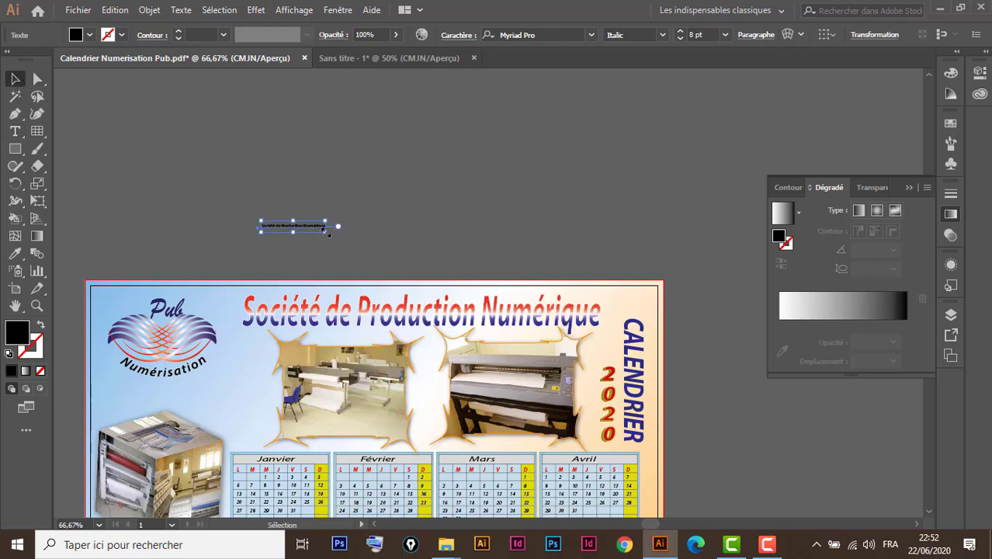
drag(326, 231, 609, 307)
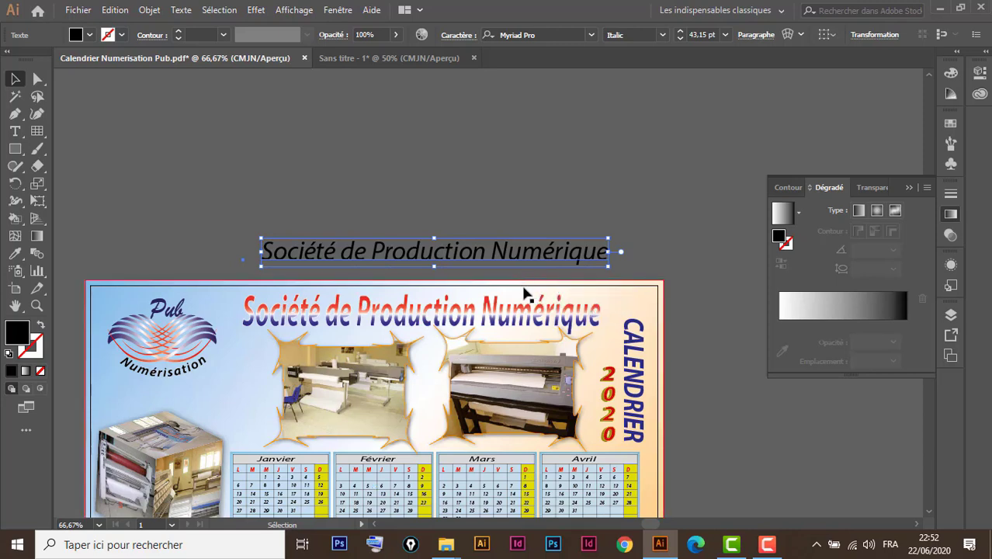
key(ctrl+x)
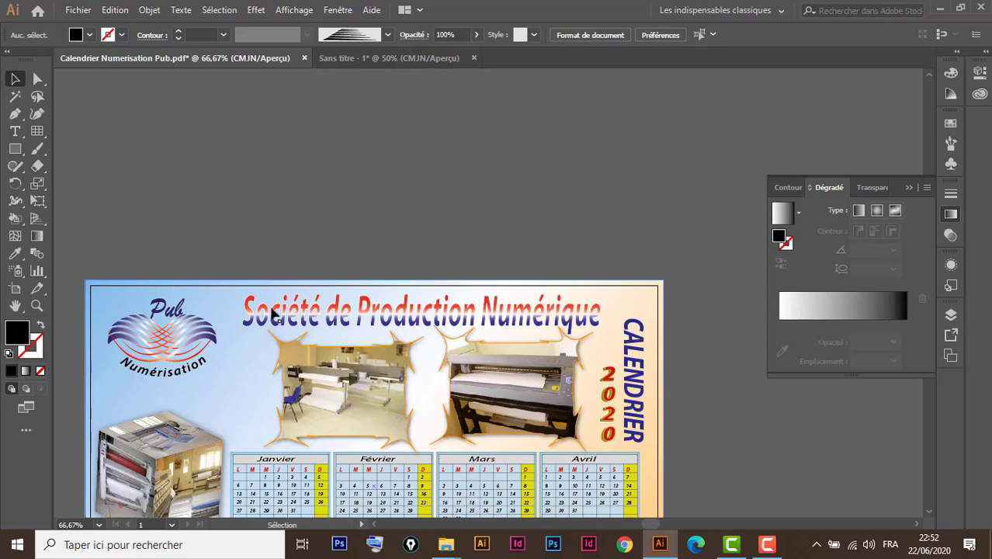
Paste the "Société de Production Numérique" text into the Sans titre - 1 document and place it beside the logo along the page's upper edge
click(400, 57)
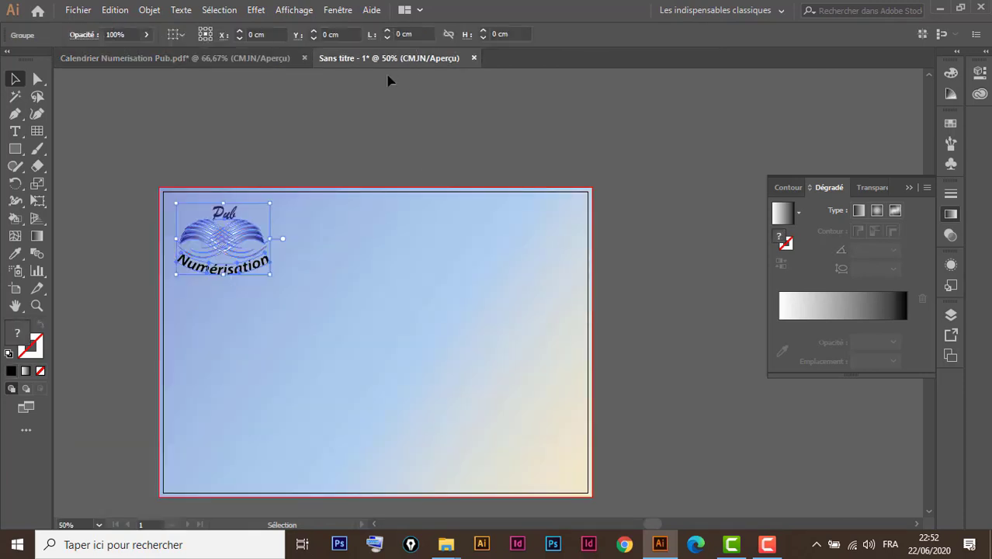
click(377, 292)
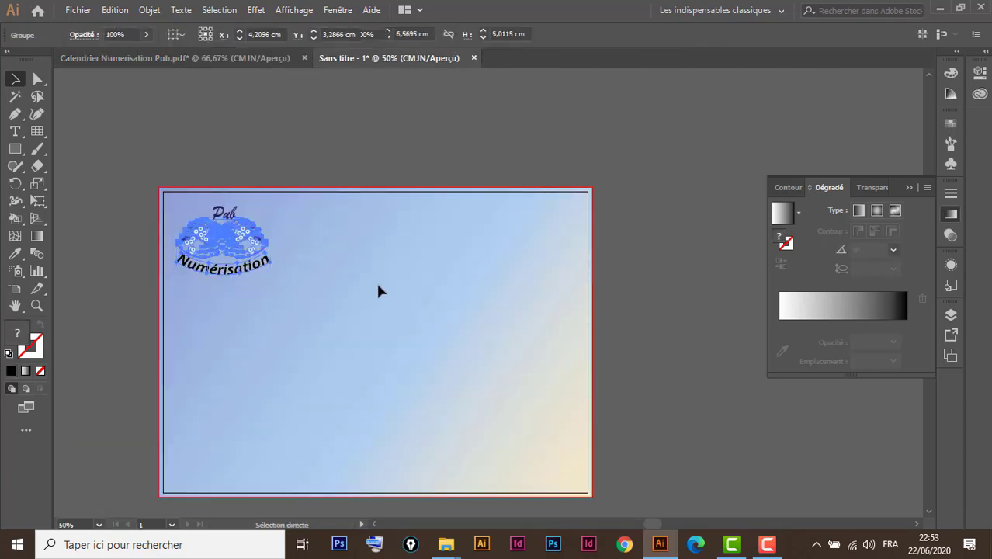
key(ctrl+v)
drag(440, 298, 390, 219)
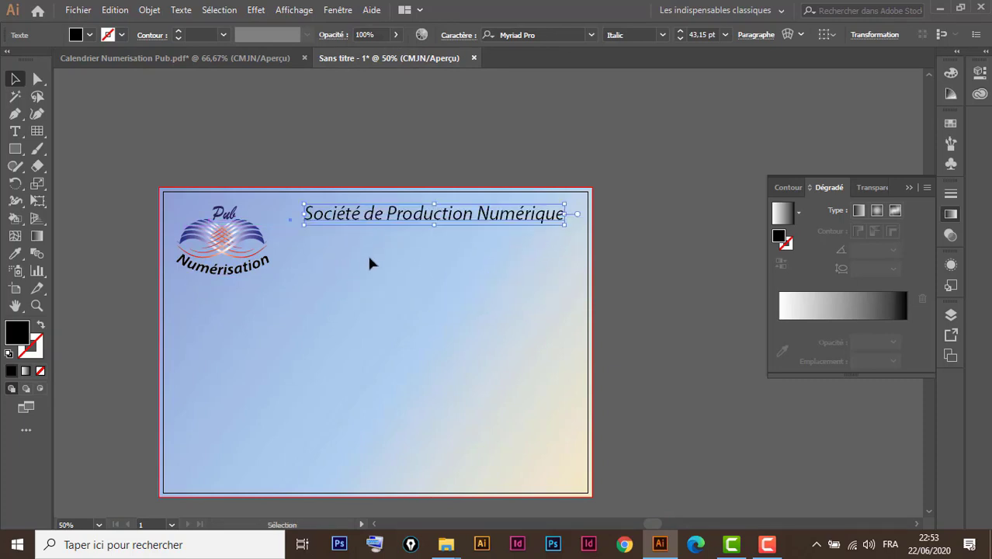
Set the title's font style to Bold Italic and shift it slightly toward the logo, inside the page border
click(660, 36)
click(651, 192)
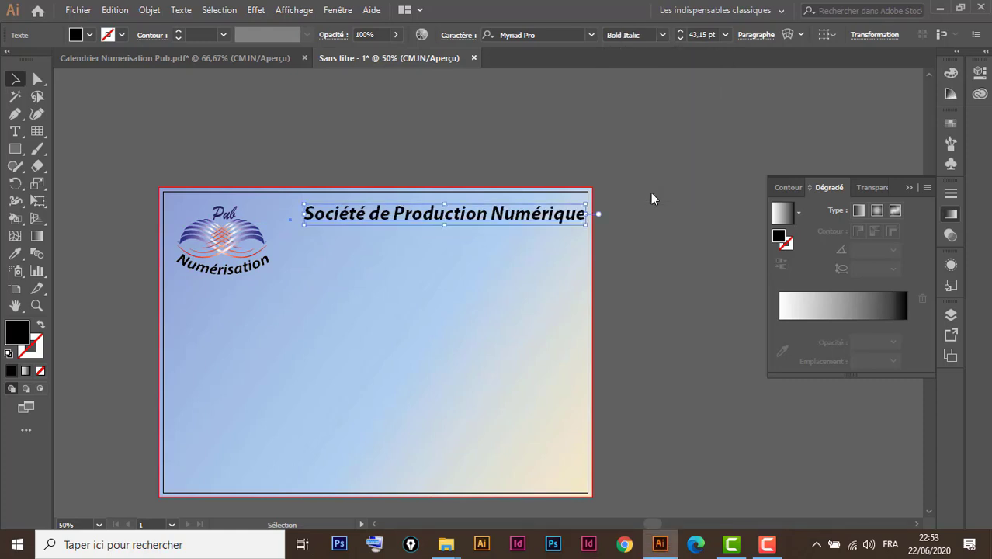
drag(431, 224, 415, 222)
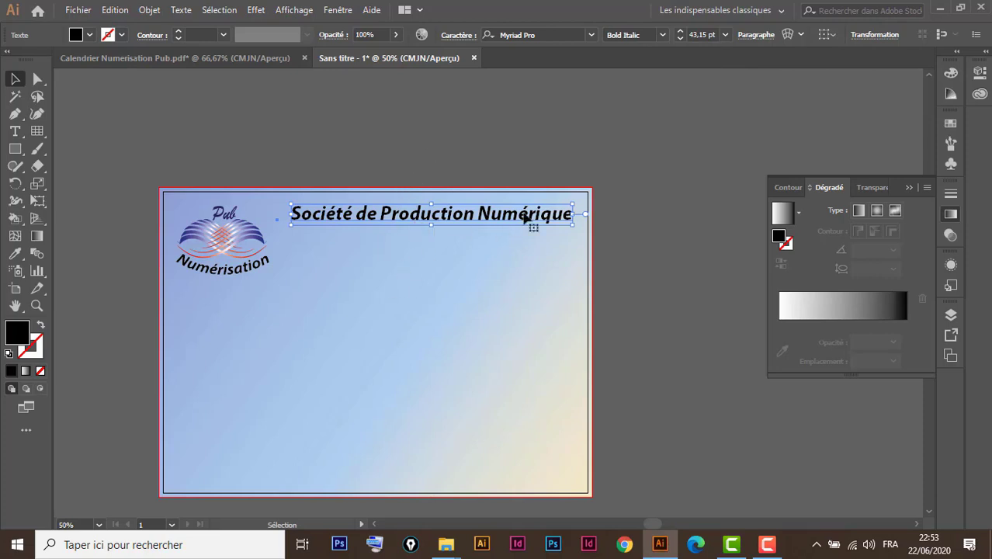
Show the full character options, set the title's font size to 44 pt and shift the text slightly toward the logo
key(ctrl+t)
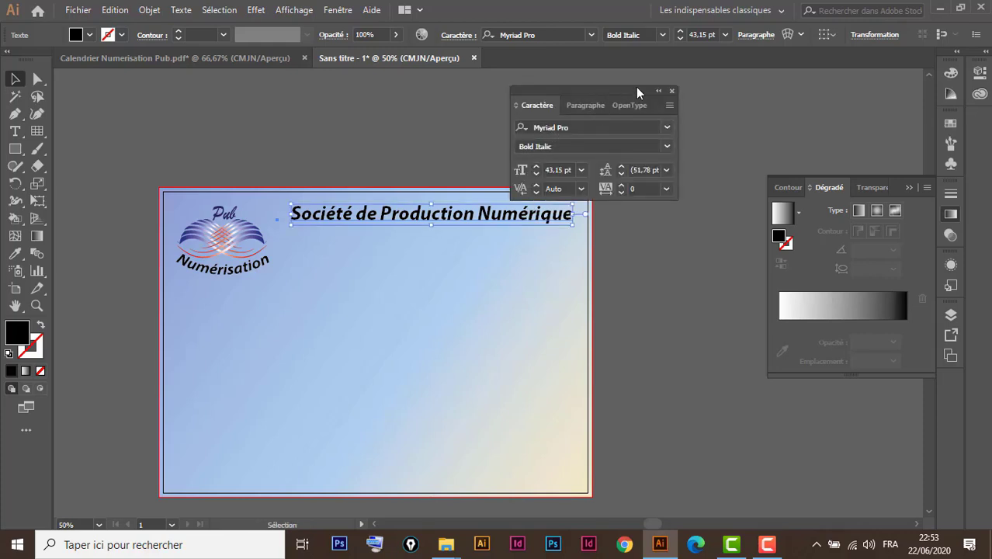
drag(601, 91, 669, 85)
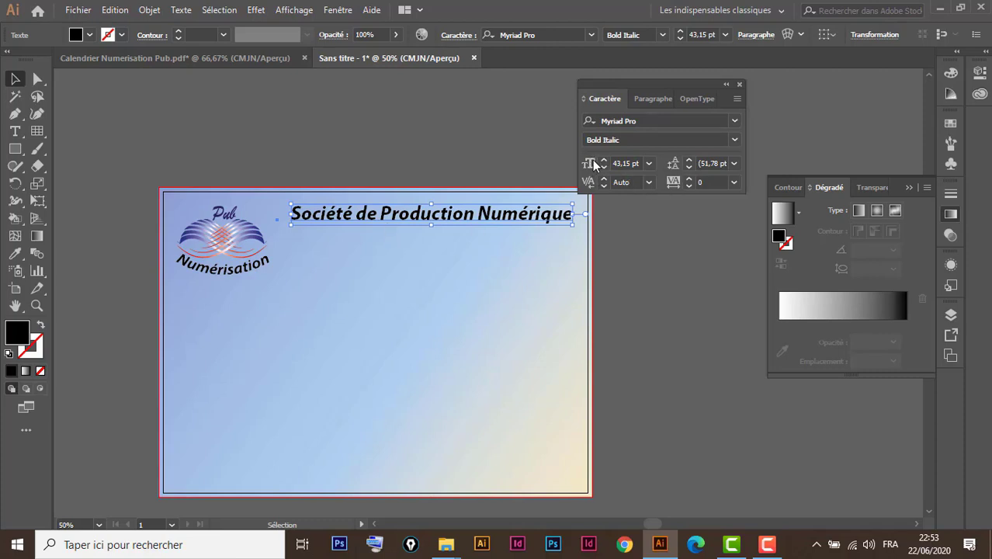
click(649, 163)
click(649, 164)
click(737, 99)
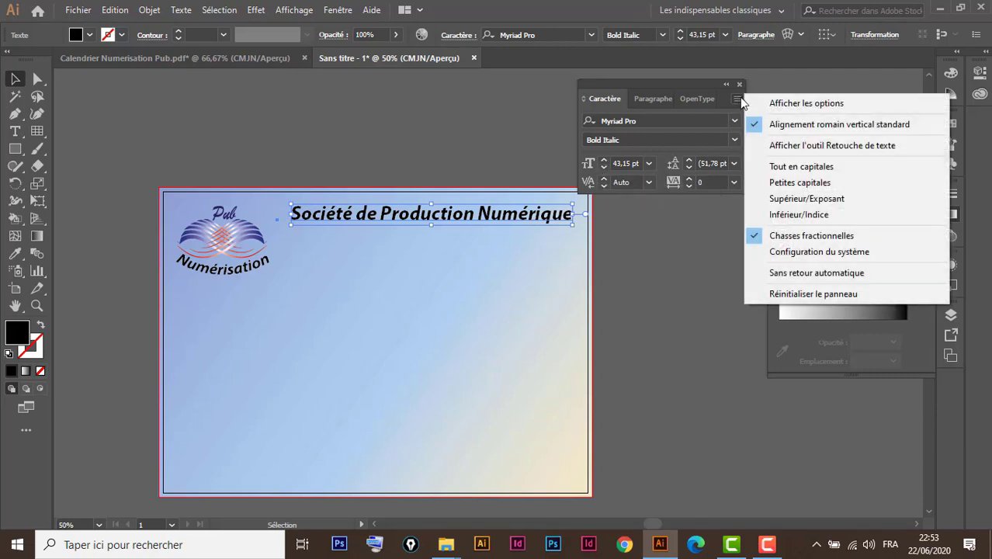
click(819, 101)
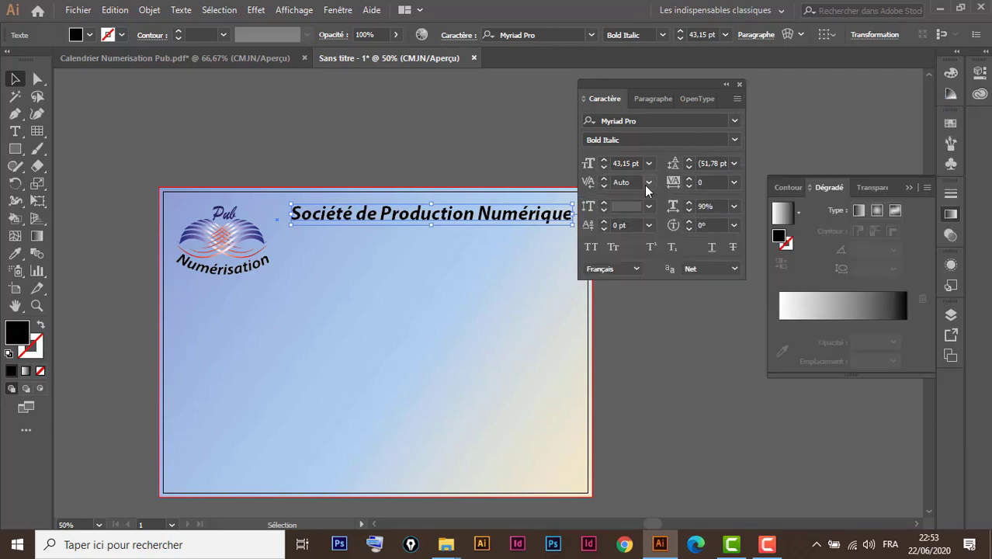
click(605, 160)
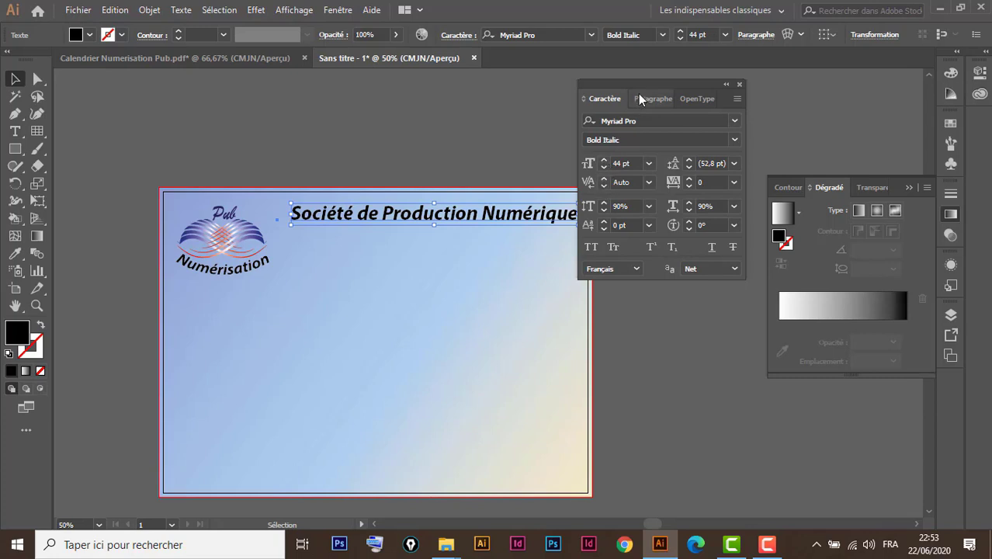
mouse_move(674, 82)
mouse_down()
mouse_move(692, 78)
mouse_move(684, 78)
mouse_up()
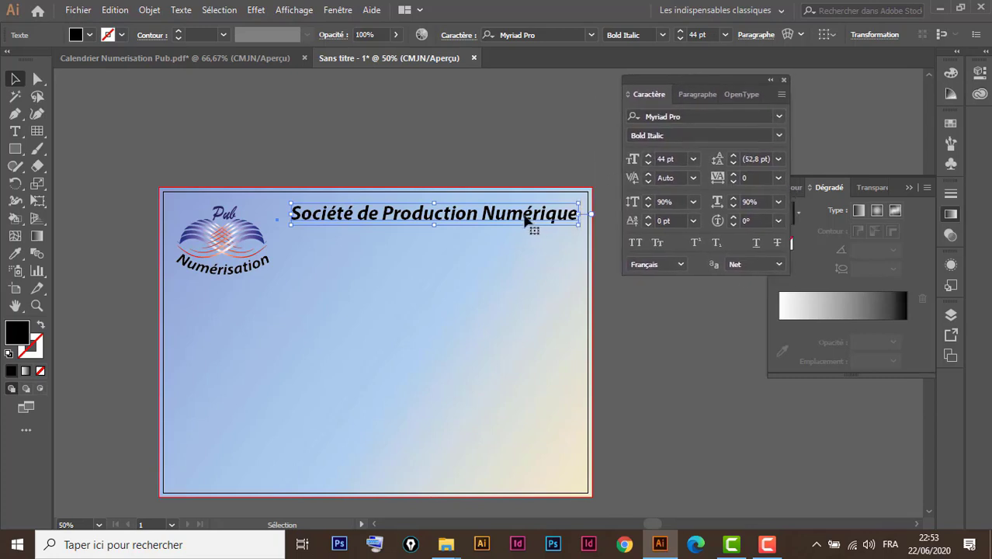
drag(523, 220, 517, 219)
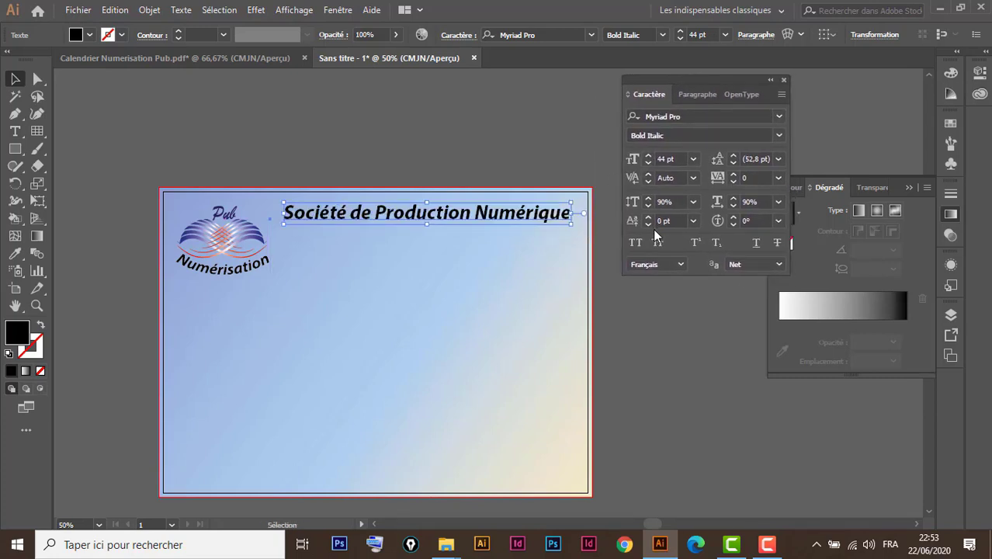
Set the title's vertical scale to 110% and dock the floating character settings with the collapsed panels
click(693, 202)
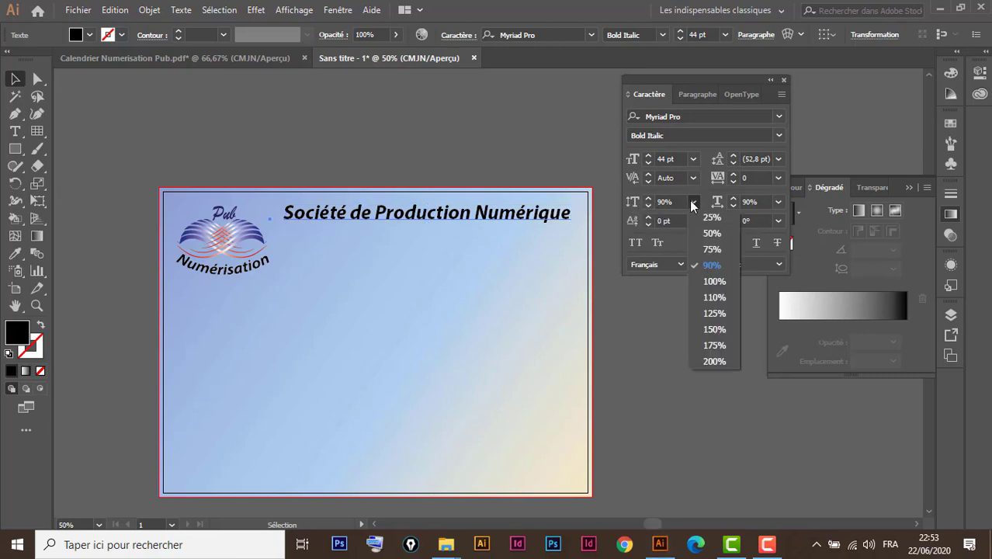
click(719, 302)
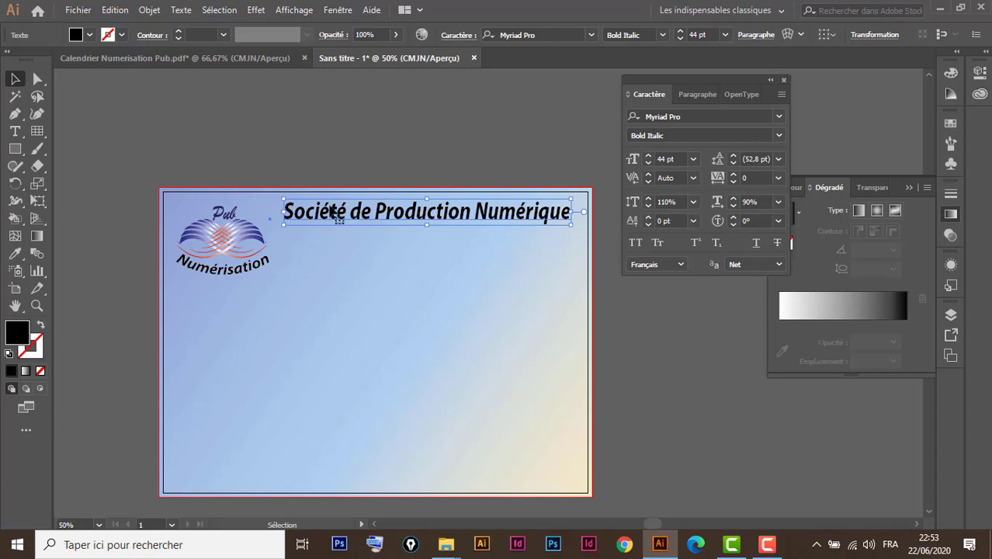
click(566, 183)
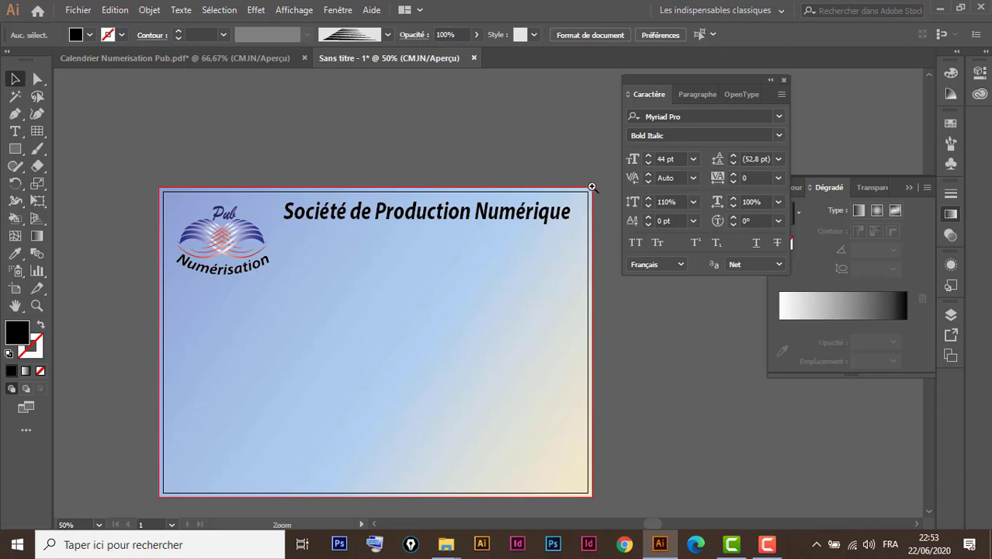
drag(593, 190, 241, 305)
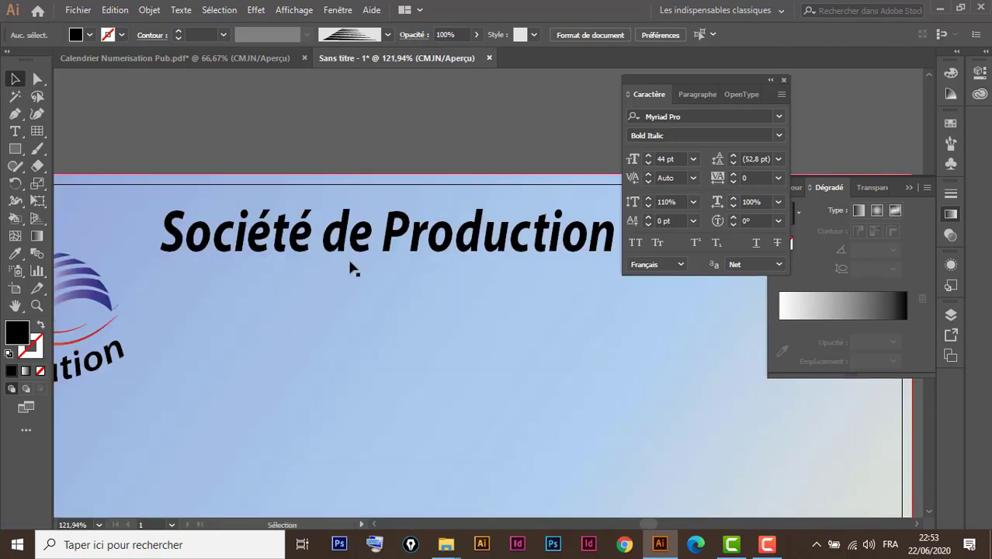
click(385, 243)
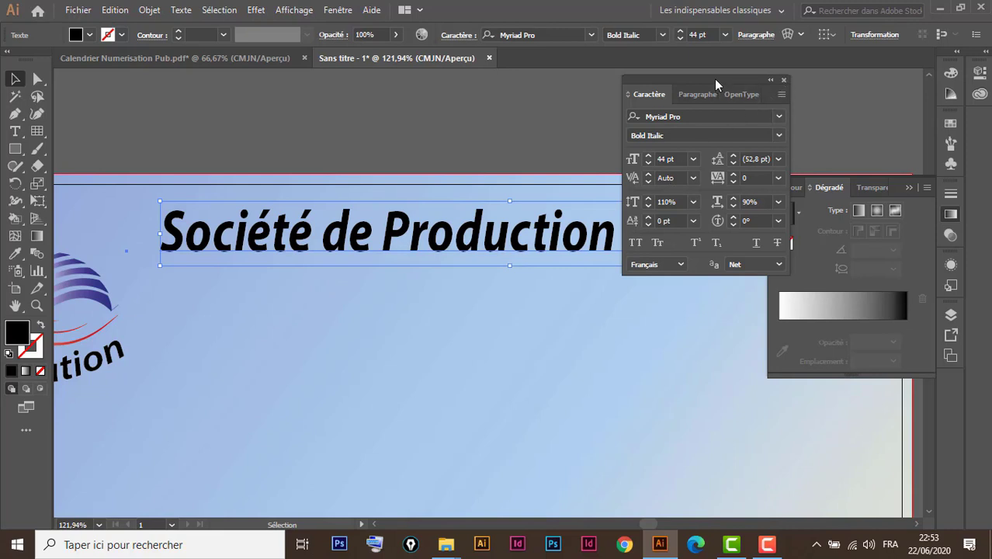
drag(714, 78, 951, 380)
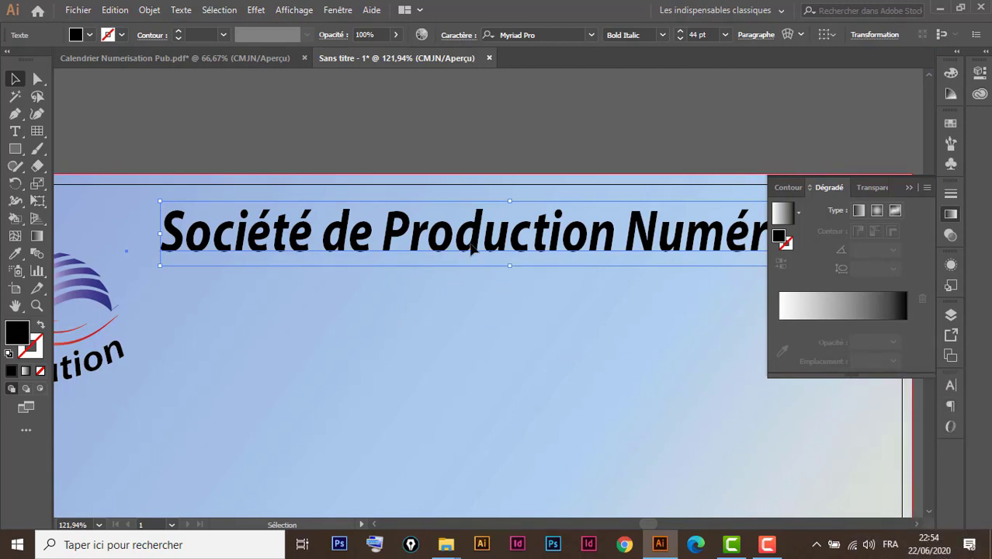
Try to apply the linear white-to-black gradient directly to the title text
click(837, 313)
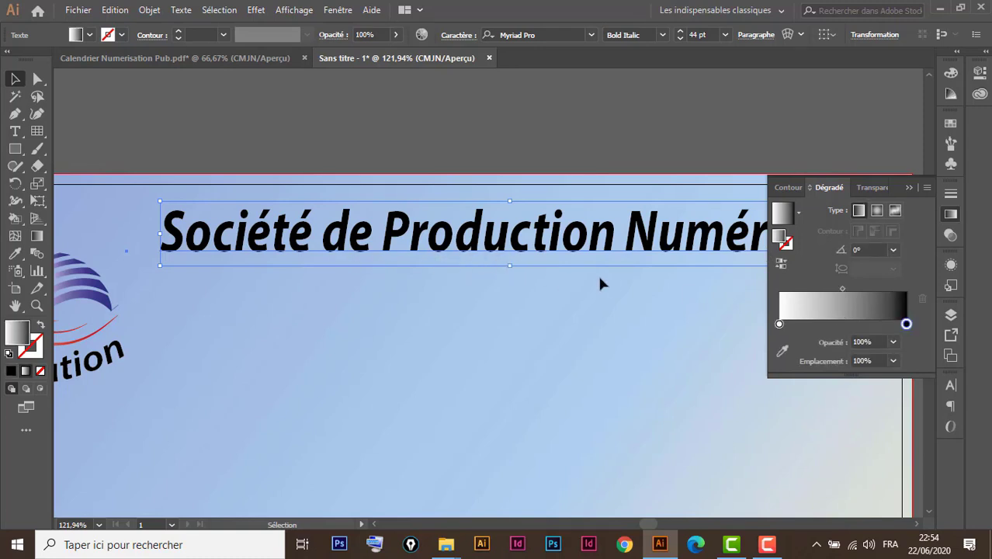
key(ctrl+1)
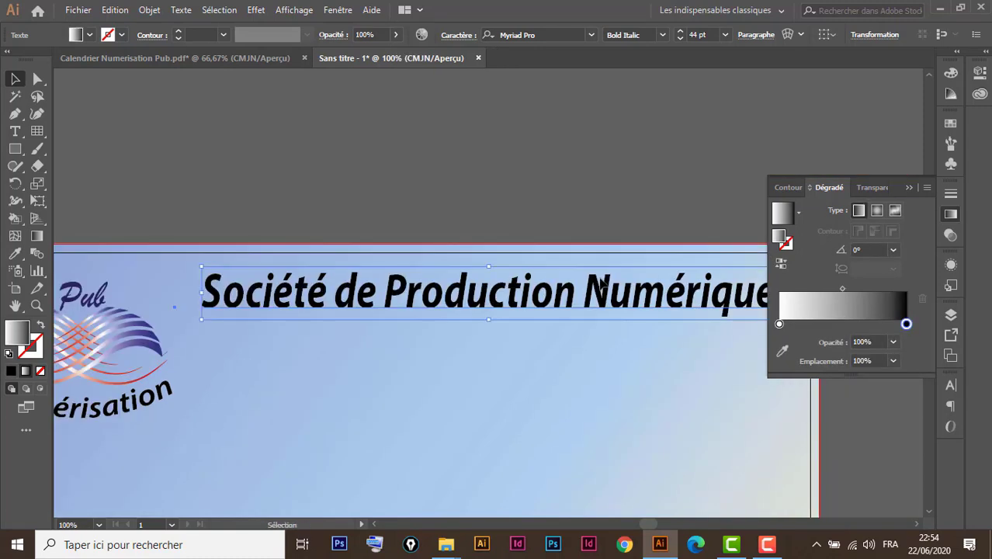
key(space)
drag(641, 249, 570, 291)
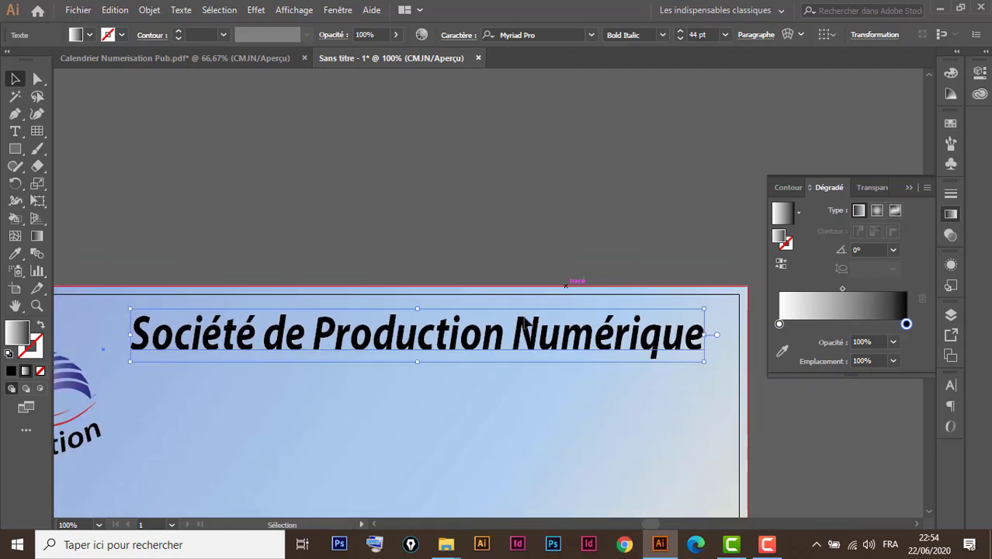
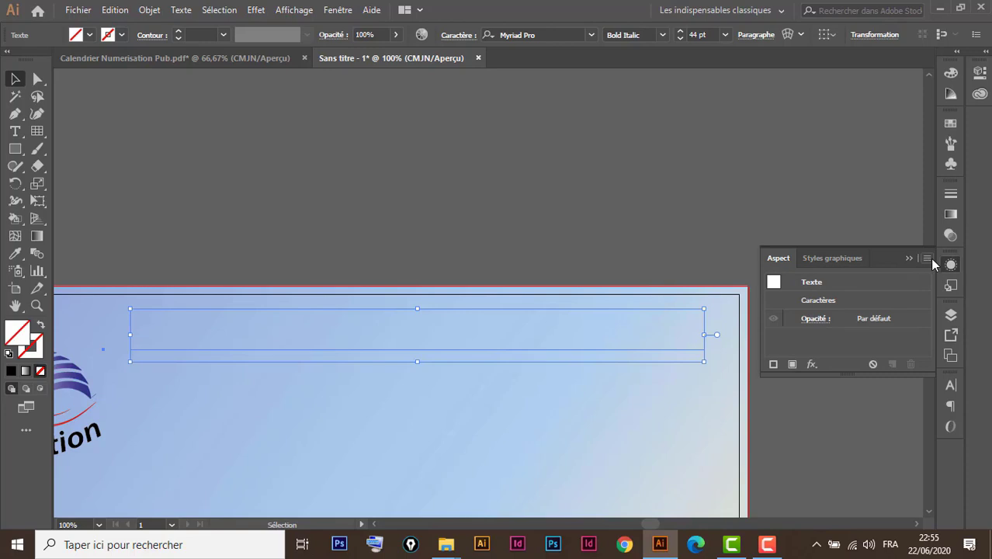
Add a new fill to the title text's appearance and apply the linear white-to-black gradient to it
click(927, 259)
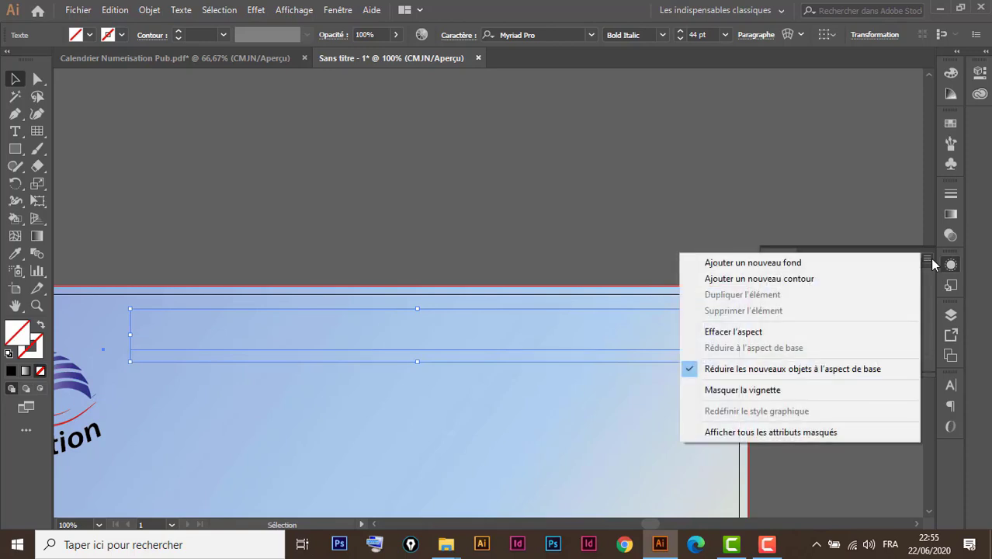
click(766, 268)
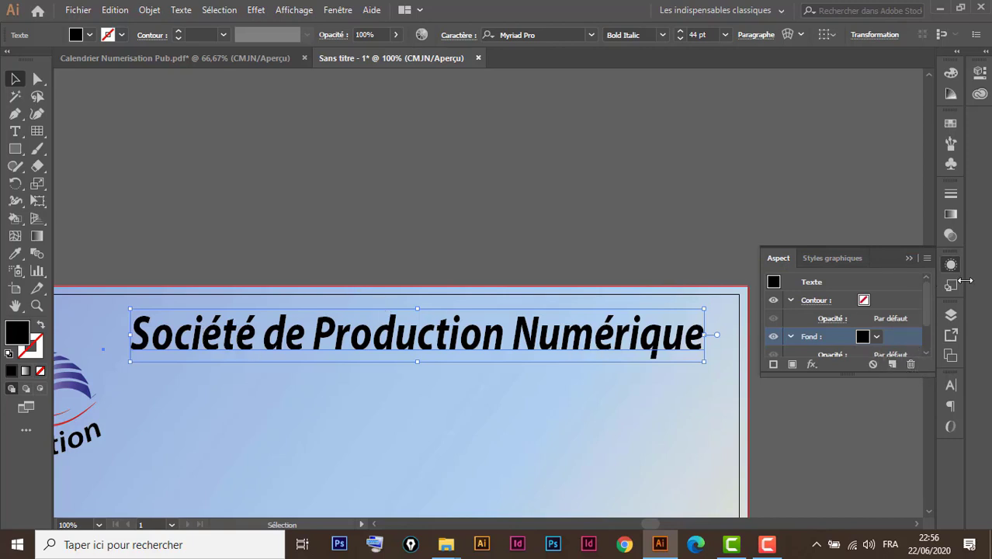
click(951, 215)
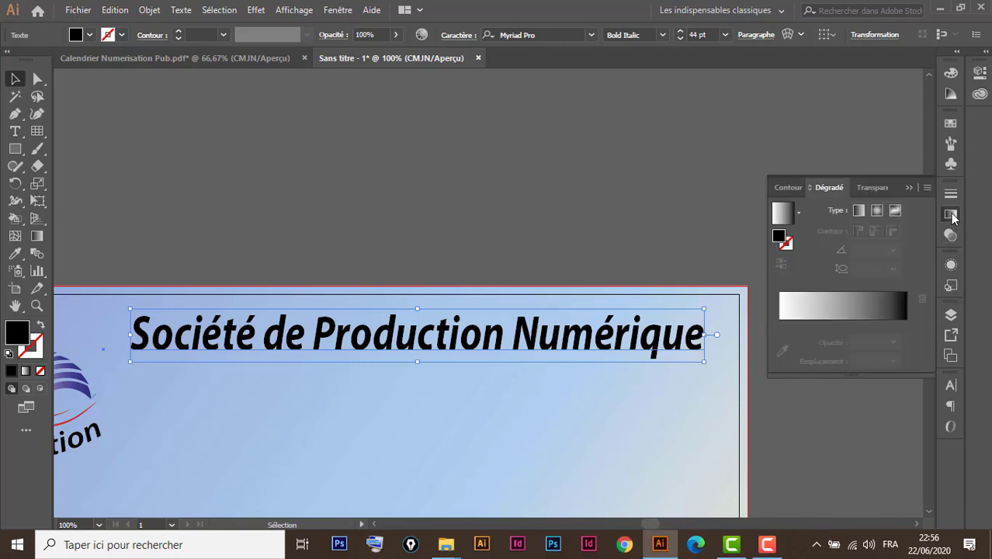
click(838, 309)
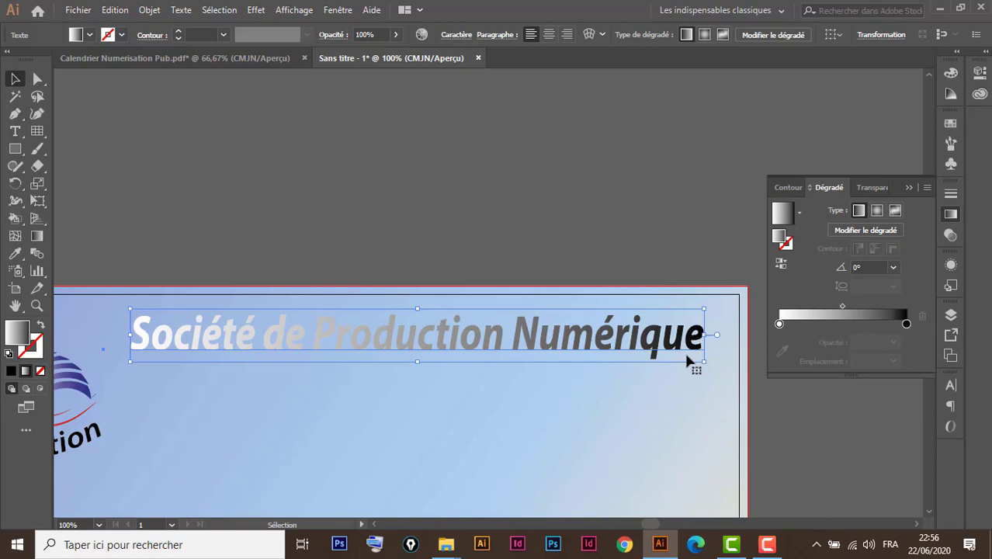
Color the gradient's starting stop dark blue and add a white stop at 50.56%
click(779, 324)
double_click(780, 324)
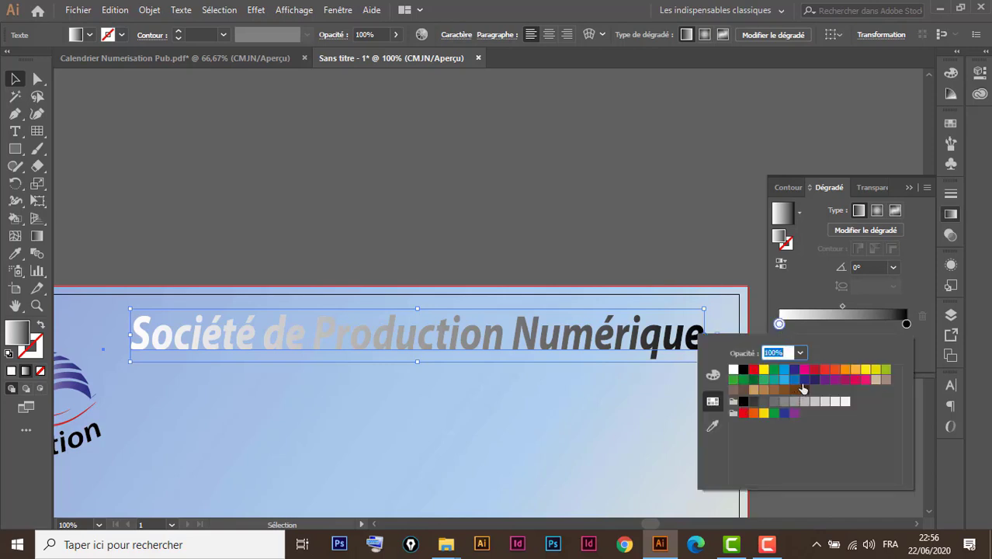
click(804, 380)
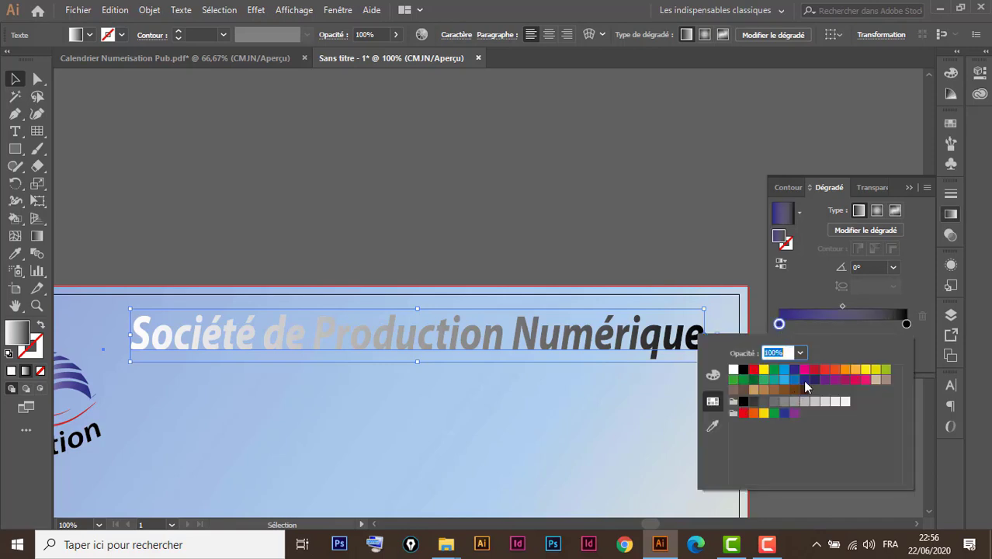
click(844, 330)
click(845, 325)
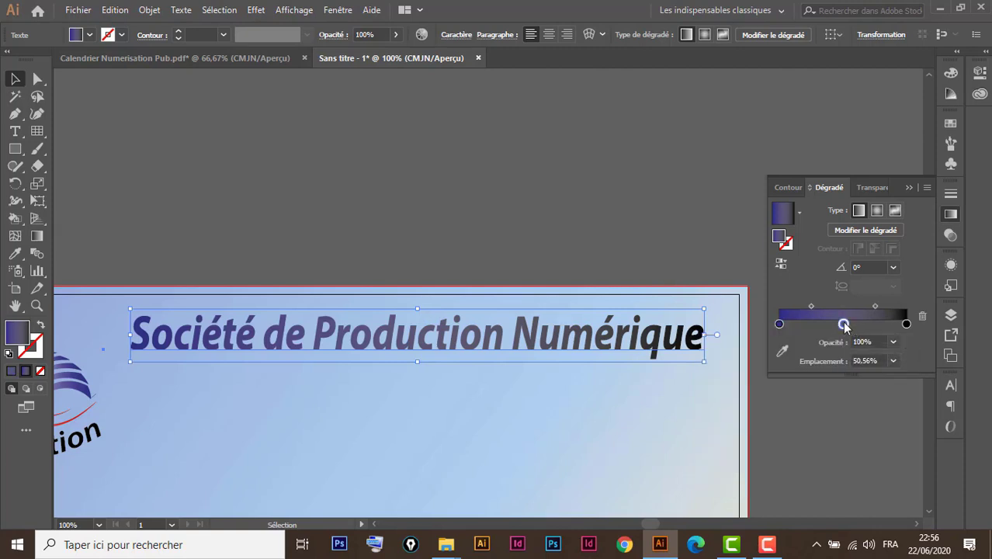
double_click(845, 324)
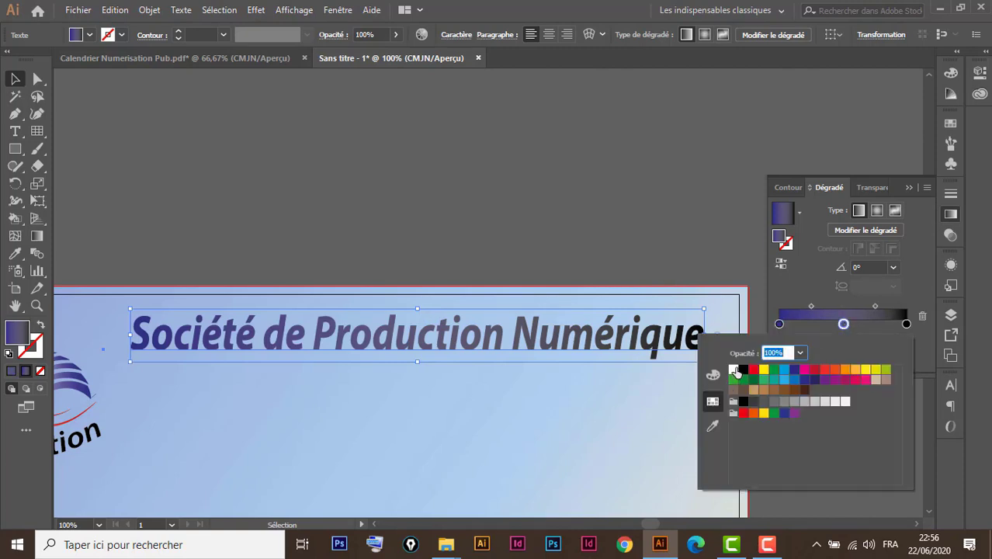
click(735, 370)
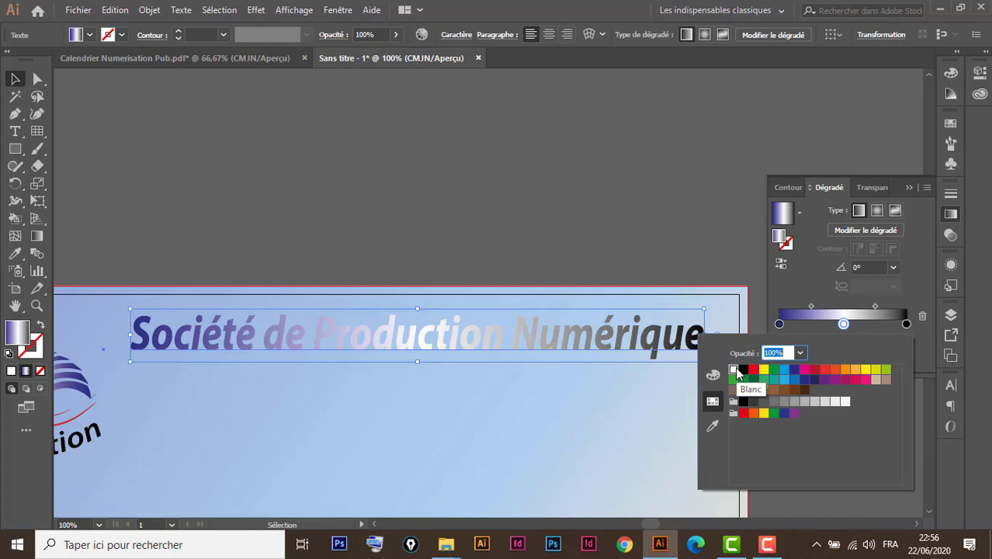
Change the color of the gradient's end stop to red
click(907, 325)
double_click(905, 325)
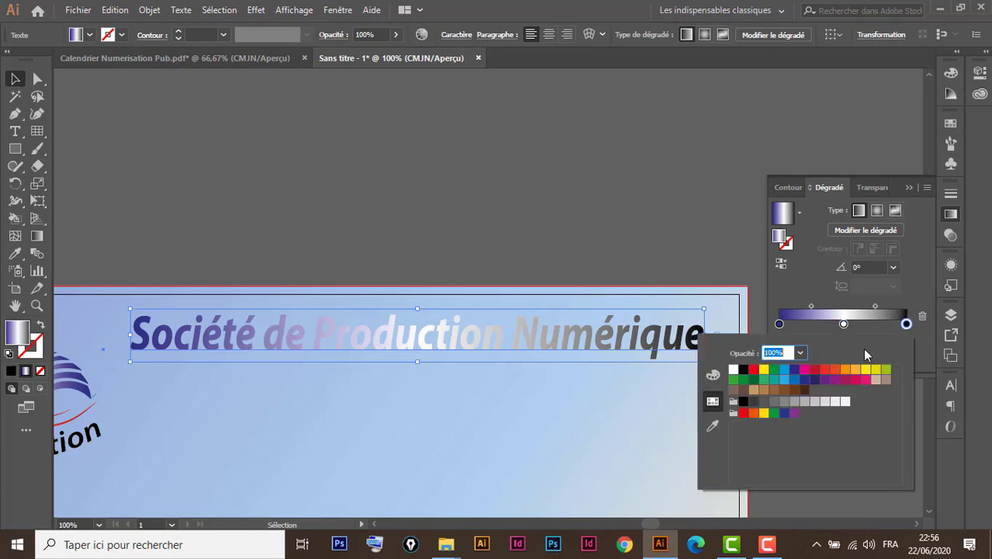
click(813, 370)
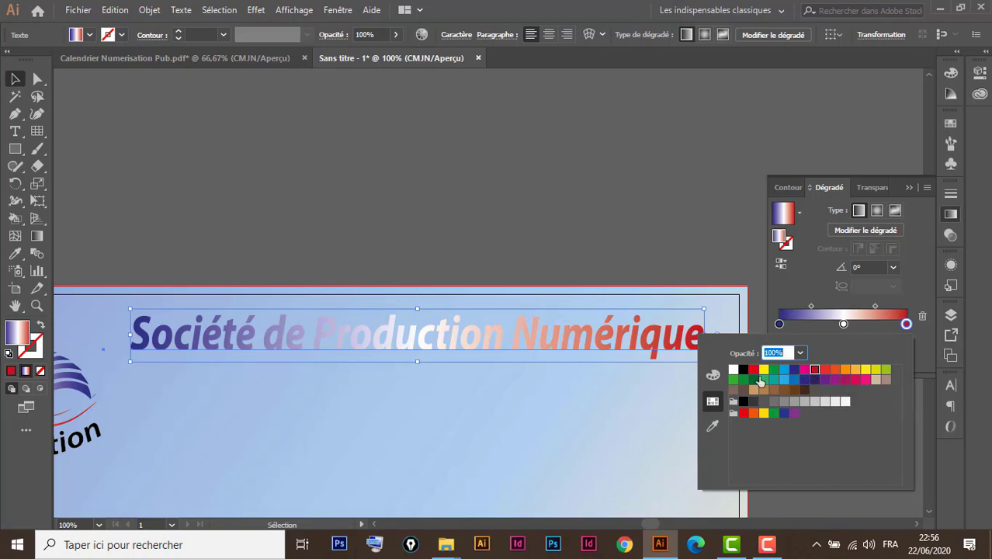
Redraw the title's gradient vertically at -90° with the Gradient tool, running from blue at the letter tops to red at their bases
click(43, 238)
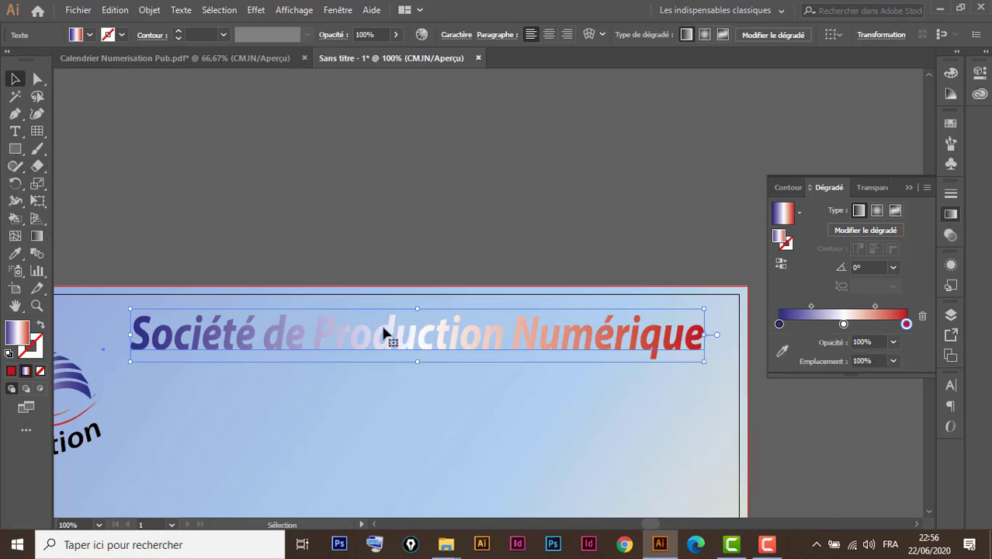
click(35, 236)
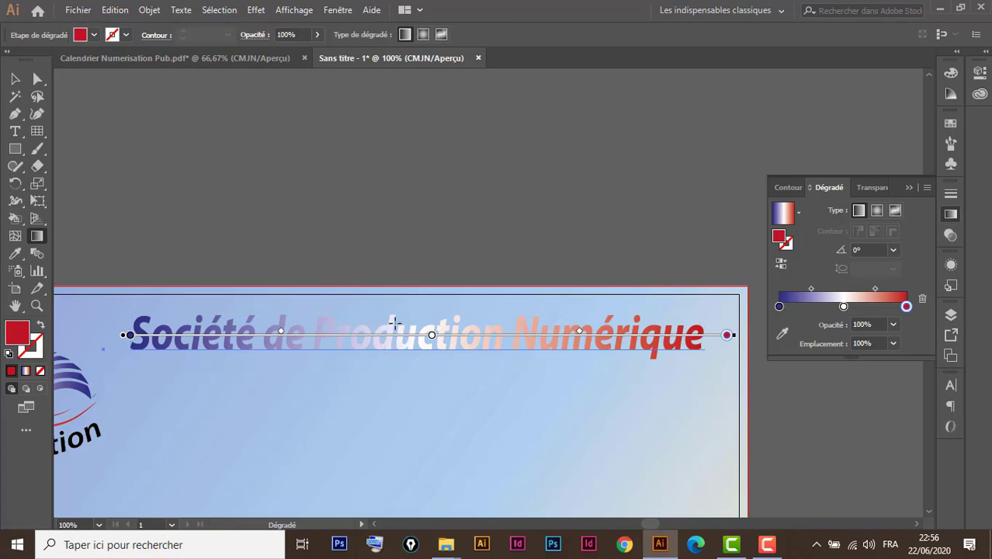
drag(394, 323, 392, 348)
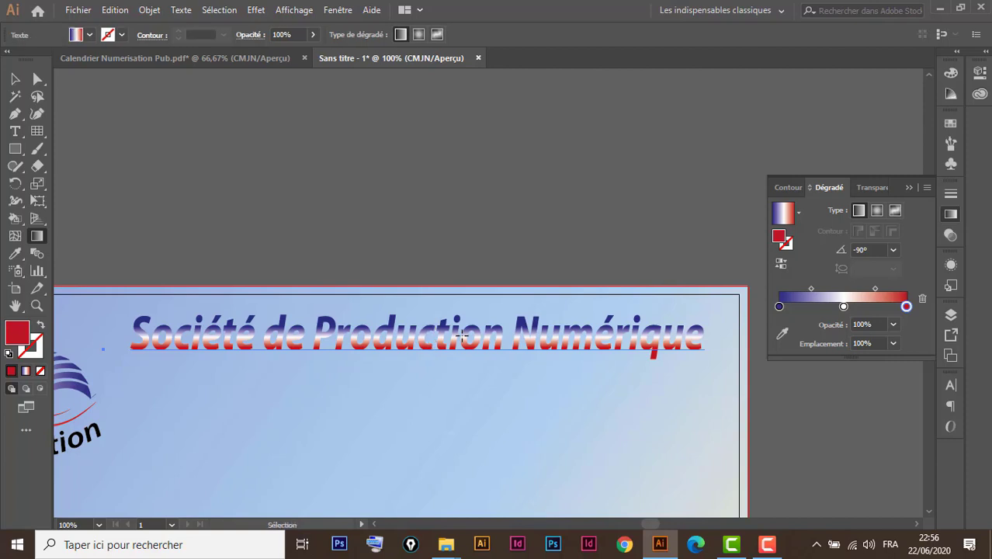
key(ctrl+plus)
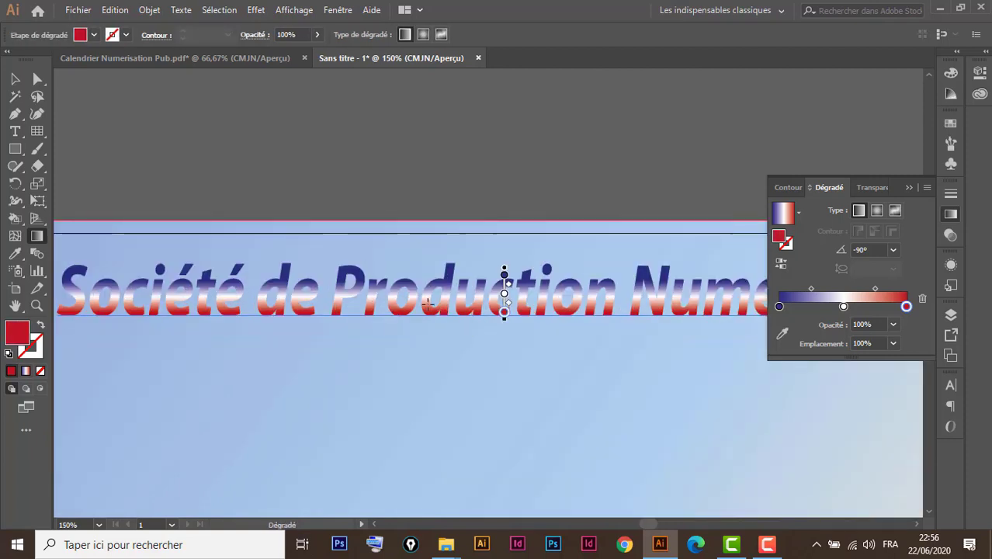
drag(440, 273, 440, 313)
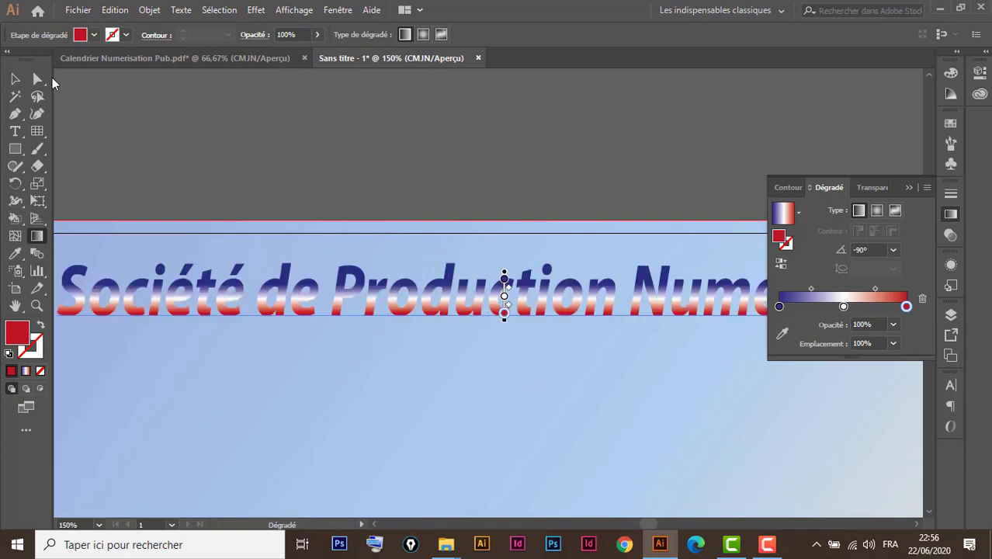
Move the white stop of the title's gradient to 42.74%
click(14, 79)
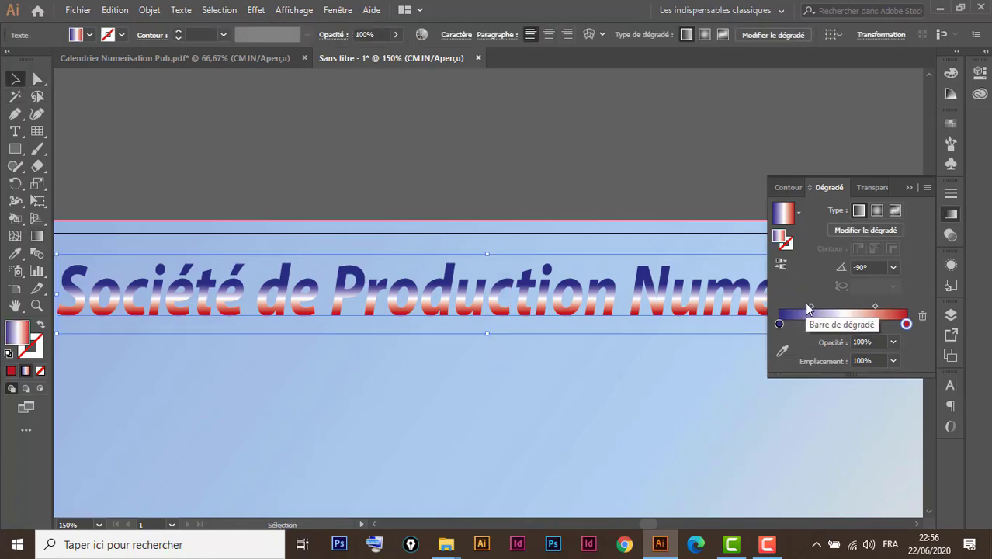
drag(811, 307, 835, 325)
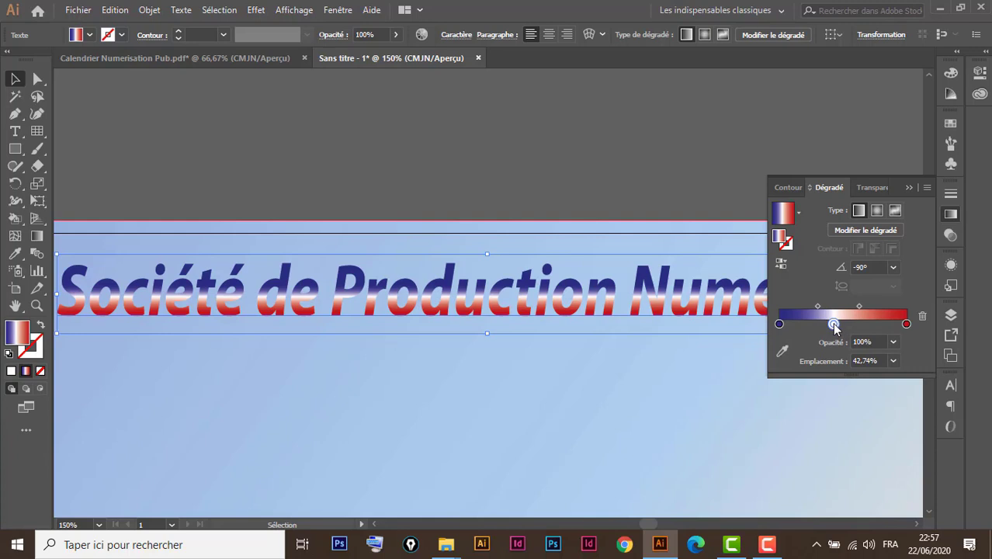
key(ctrl+minus)
key(ctrl+minus)
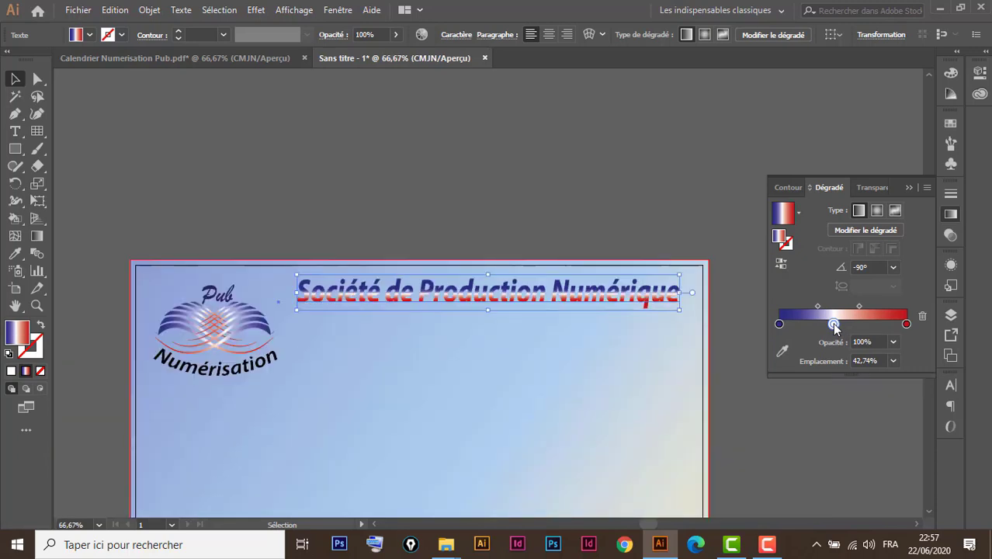
Test the title's editability by inserting stray letters into "Production" and deleting them, and put the gradient settings away
key(ctrl+space)
drag(708, 308, 264, 376)
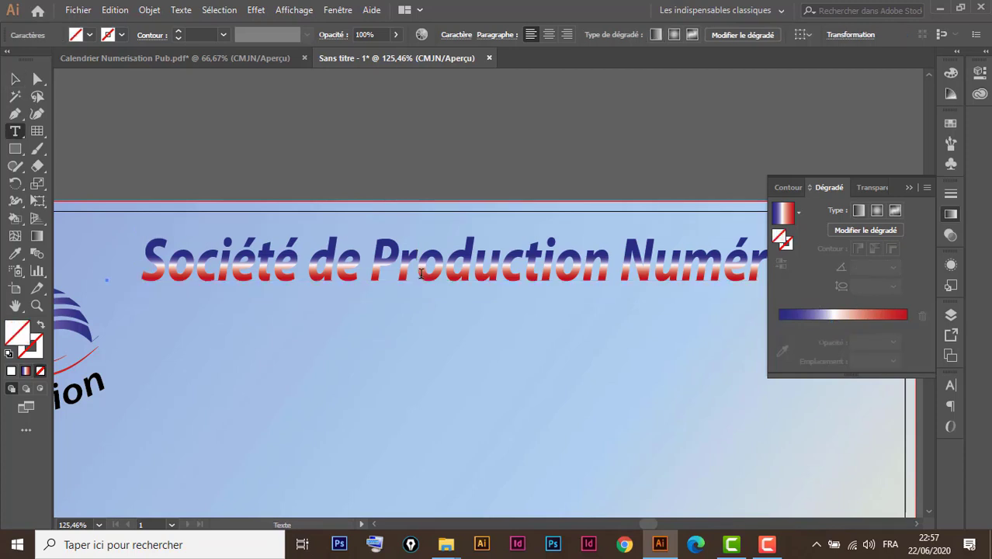
double_click(417, 289)
text(aaa)
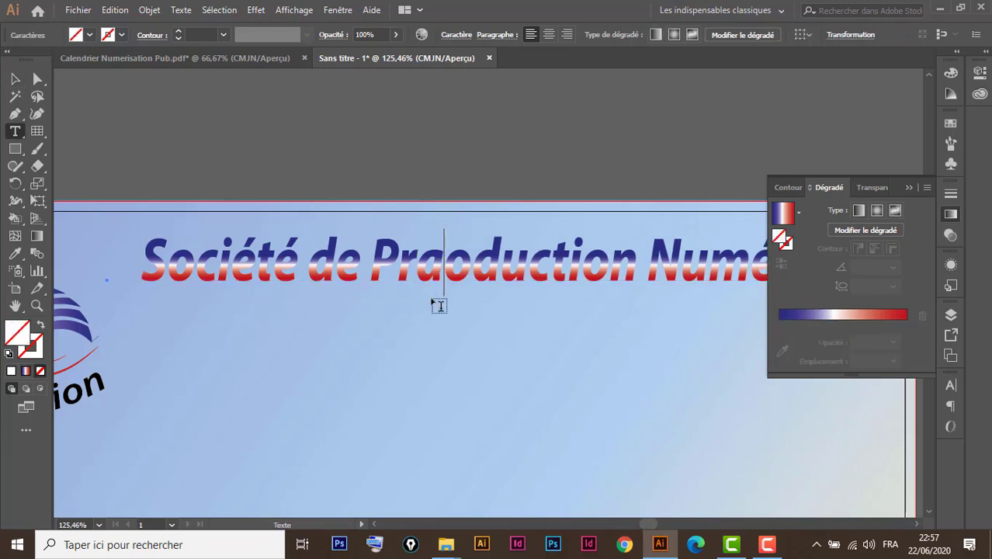
text(rr)
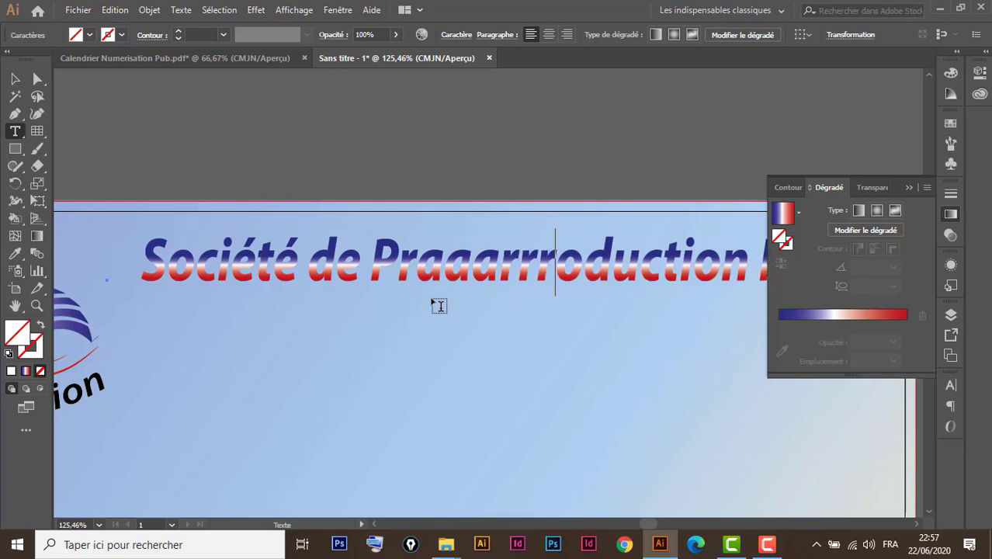
key(BackSpace)
key(BackSpace)
key(BackSpace)
key(BackSpace)
key(BackSpace)
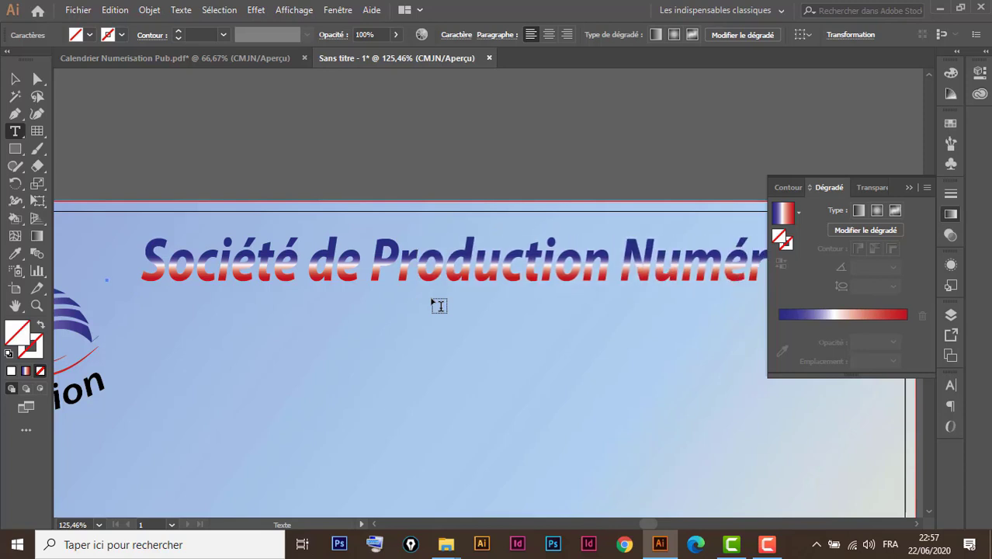
click(14, 80)
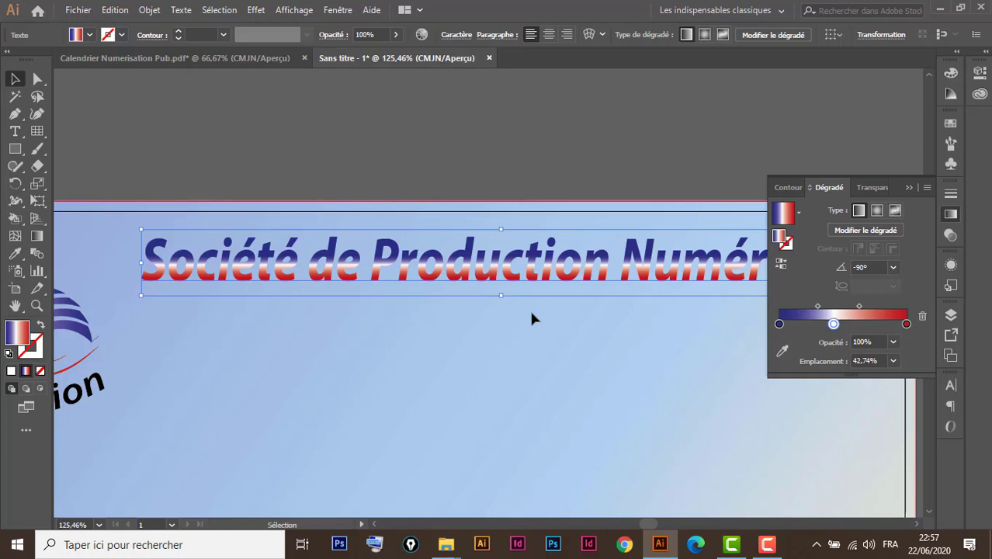
key(ctrl+minus)
key(ctrl+minus)
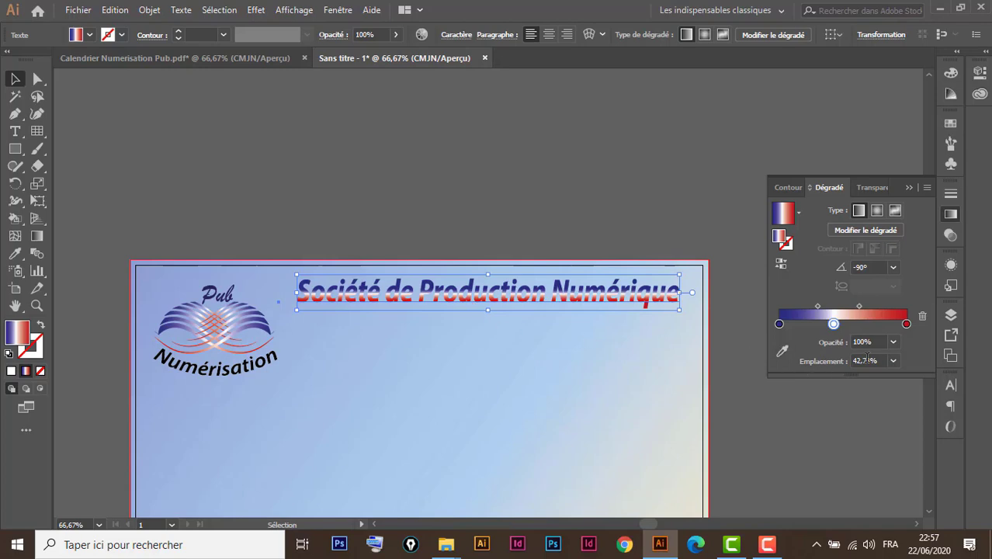
click(908, 188)
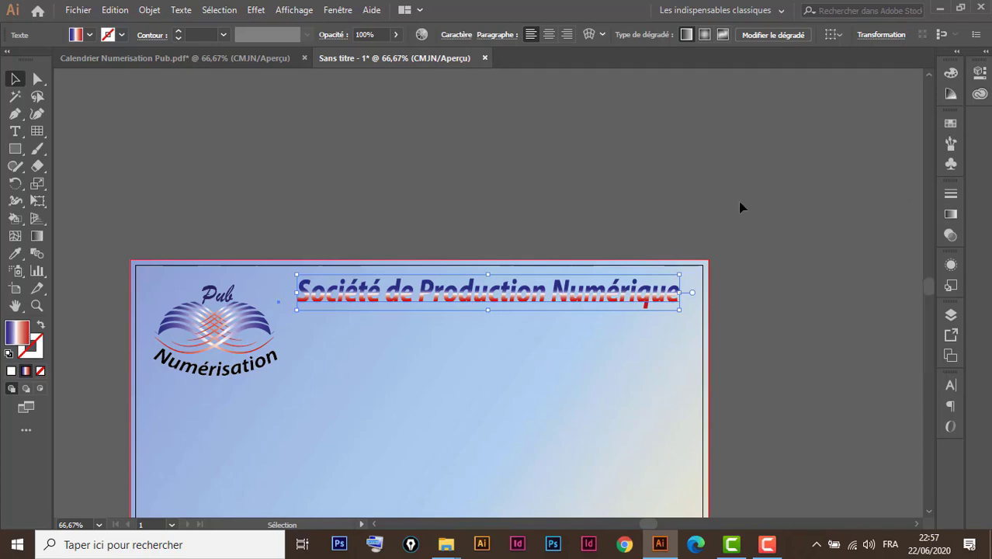
Check the photo frames in the original calendar document and draw a rectangle just below the title in the new document
click(268, 56)
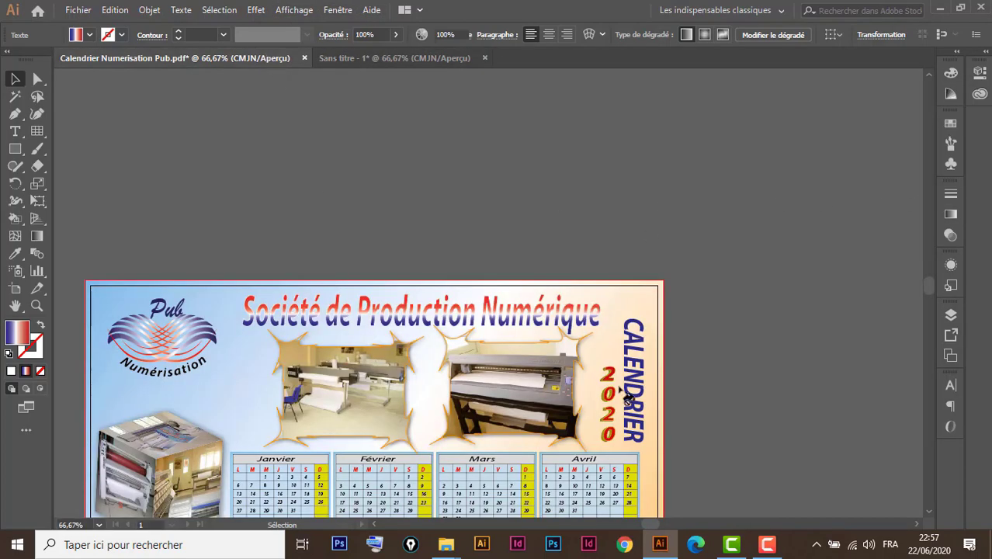
click(486, 390)
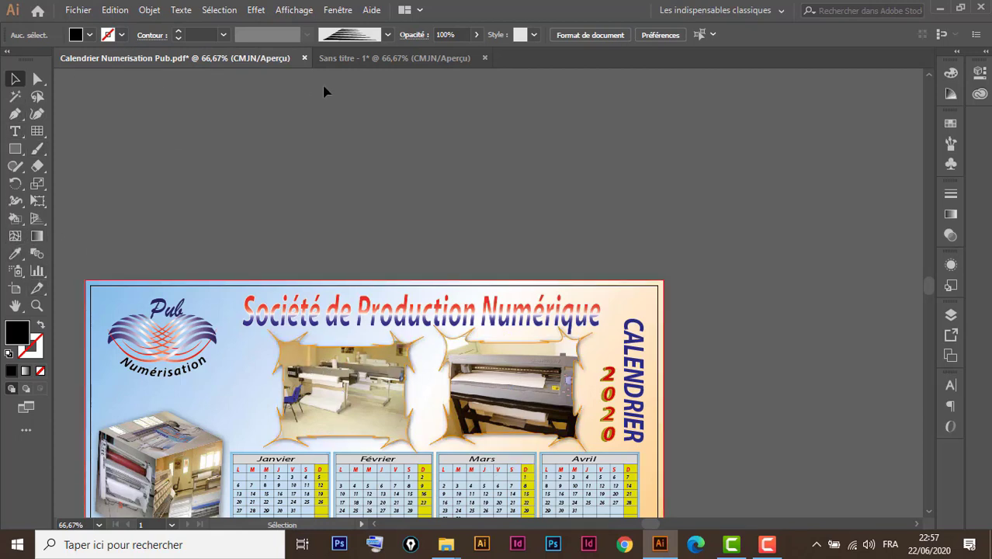
click(383, 60)
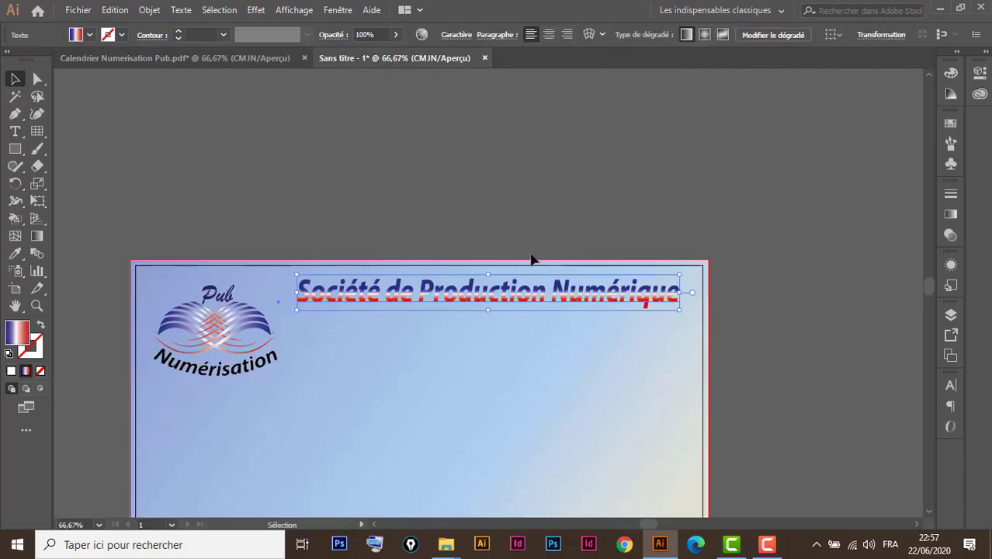
click(19, 152)
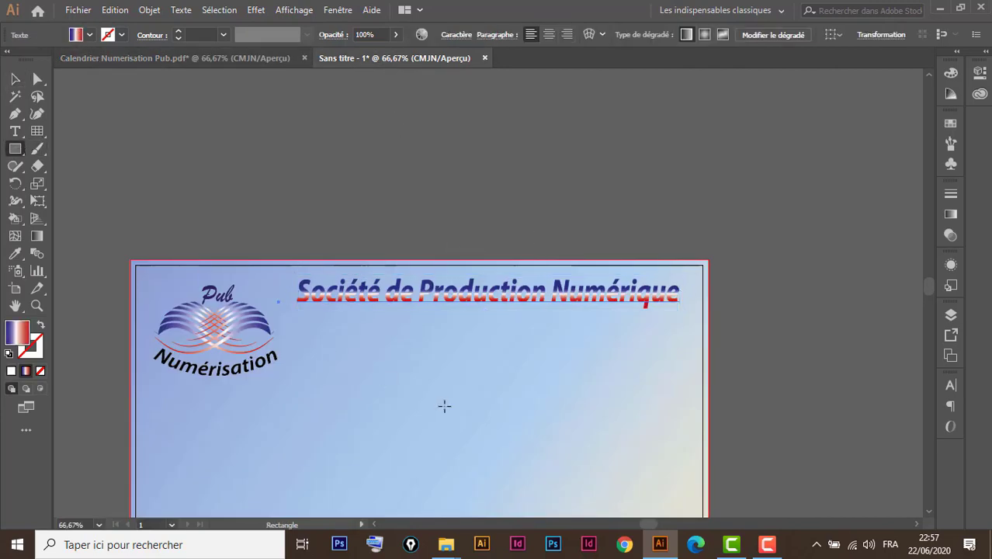
drag(371, 311, 464, 382)
click(15, 78)
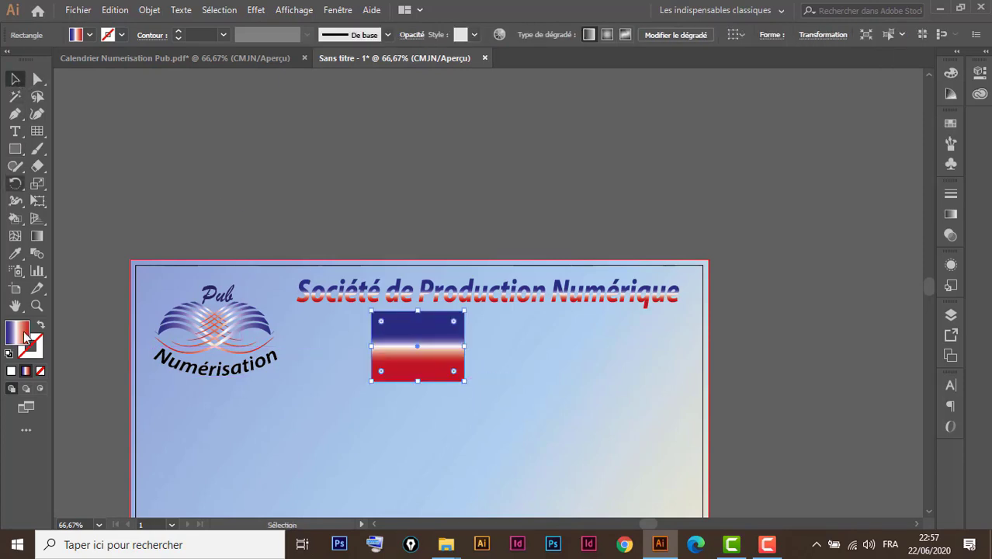
Replace the rectangle's gradient with a solid light yellow fill and remove its stroke
click(9, 354)
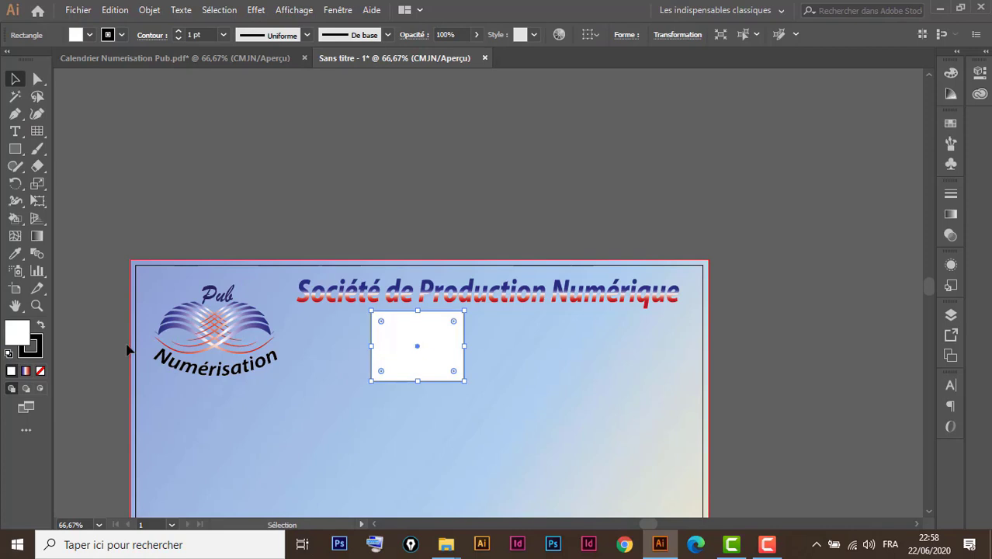
click(40, 371)
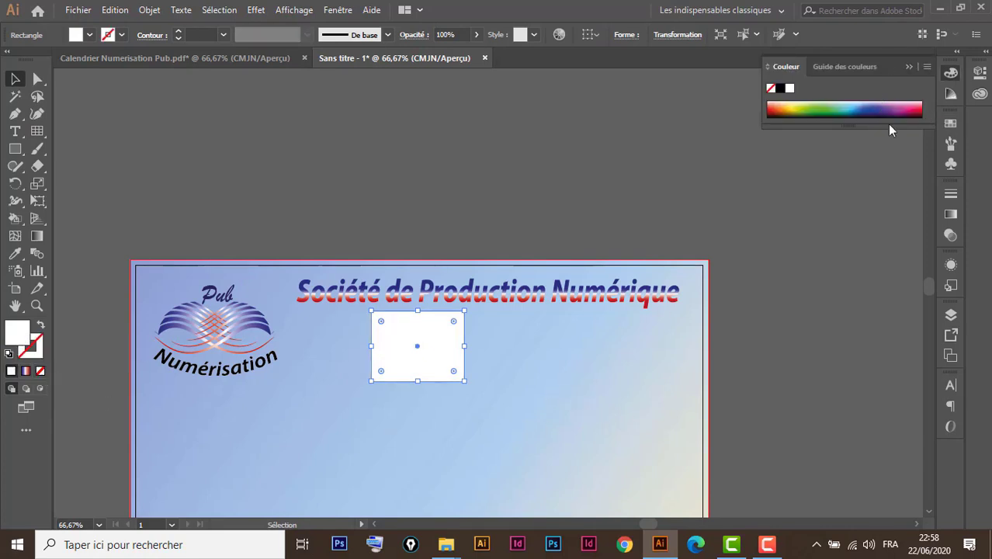
click(795, 106)
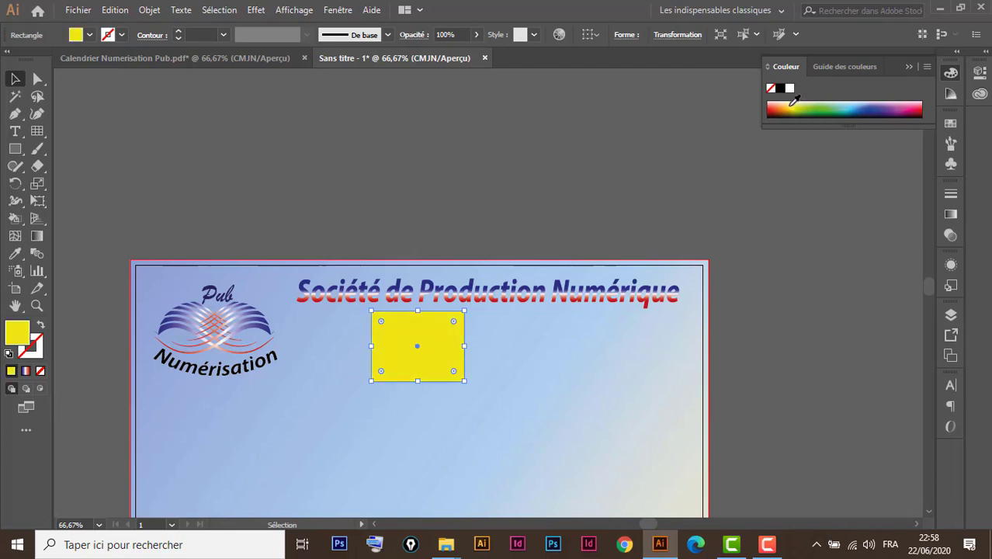
click(793, 102)
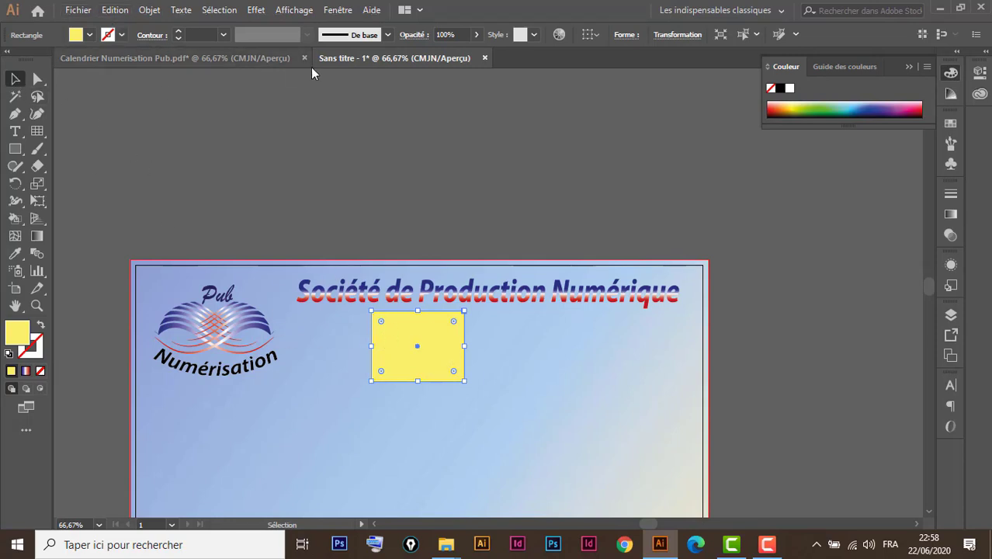
Distort the four corners of the yellow rectangle into outward spikes with the Crystallize tool, following the original calendar's photo frames
click(259, 57)
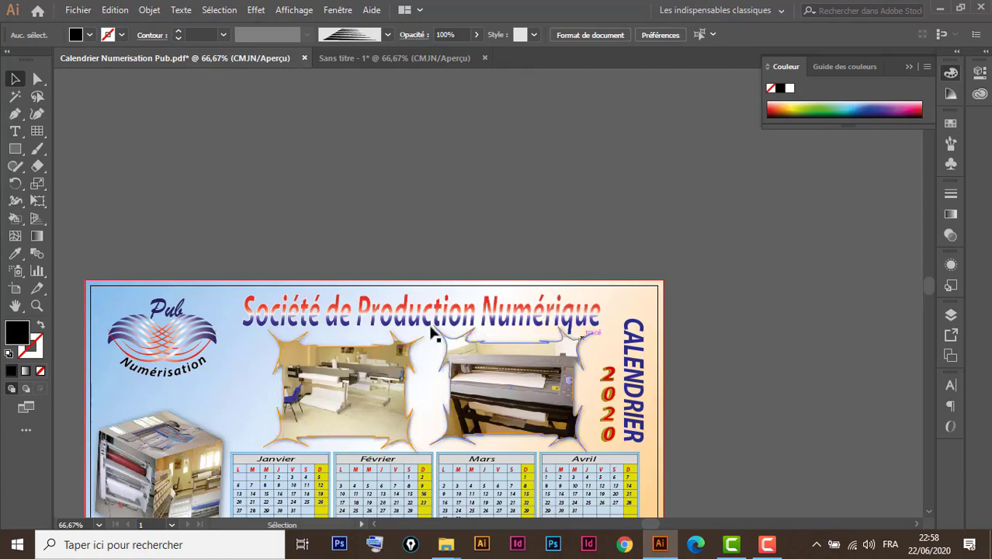
click(374, 65)
click(419, 349)
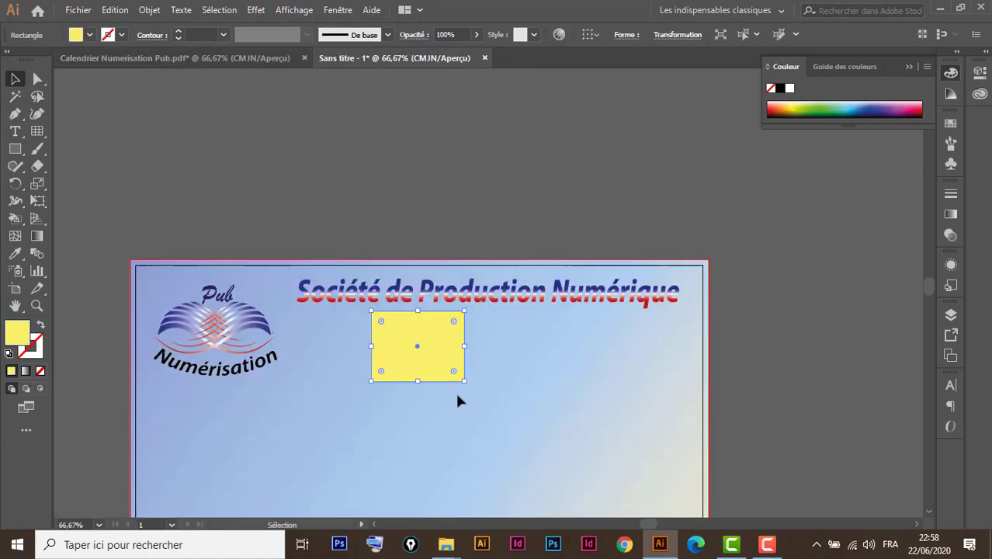
key(ctrl+space)
drag(295, 303, 509, 418)
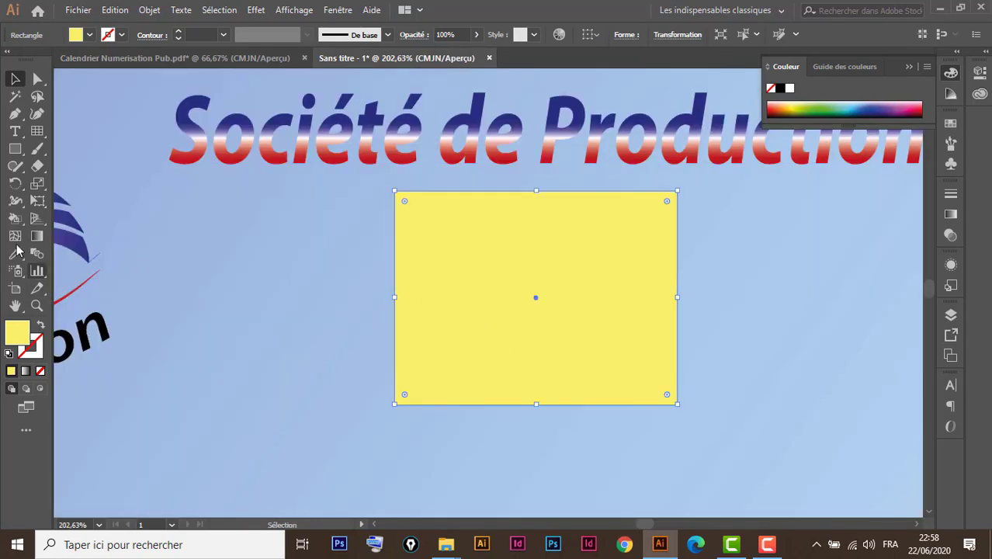
click(21, 271)
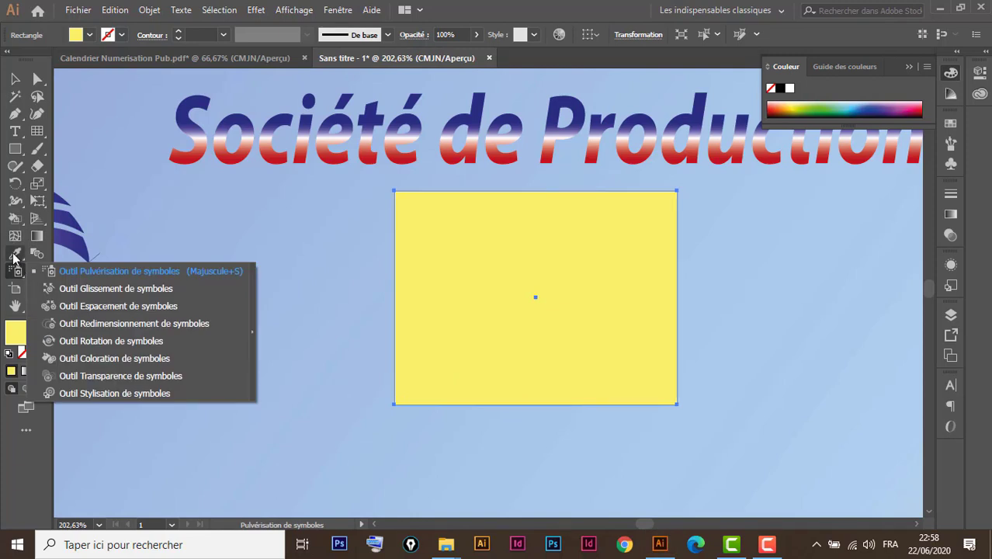
click(14, 220)
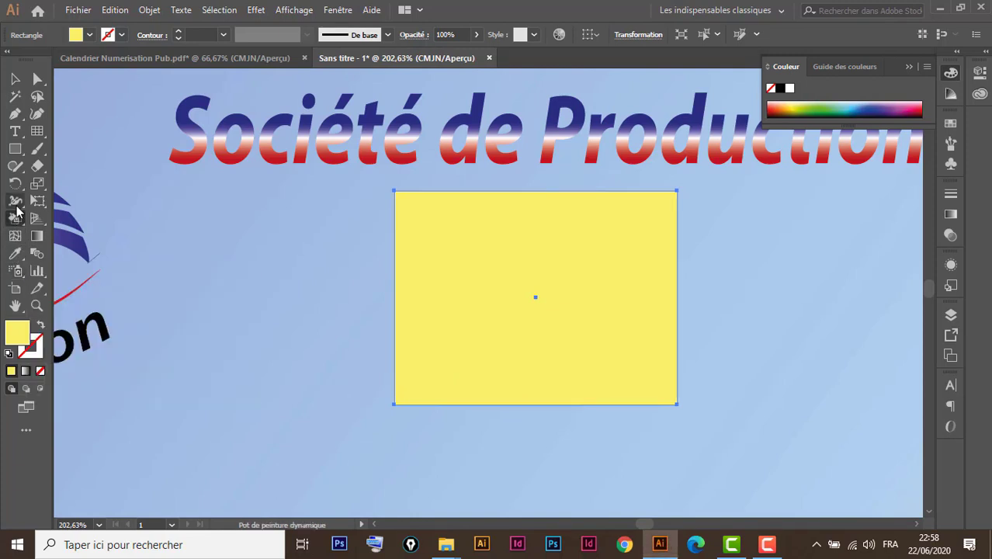
click(15, 200)
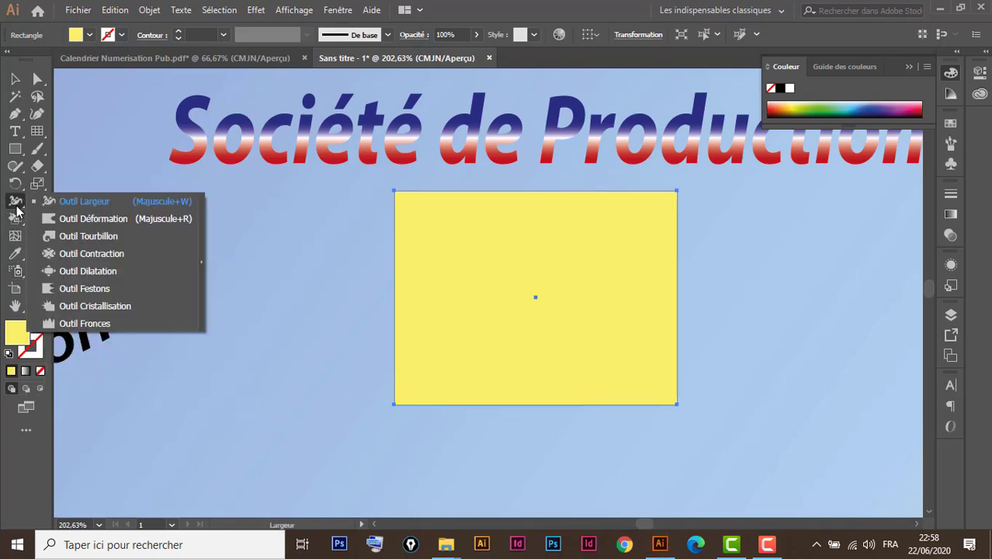
click(84, 307)
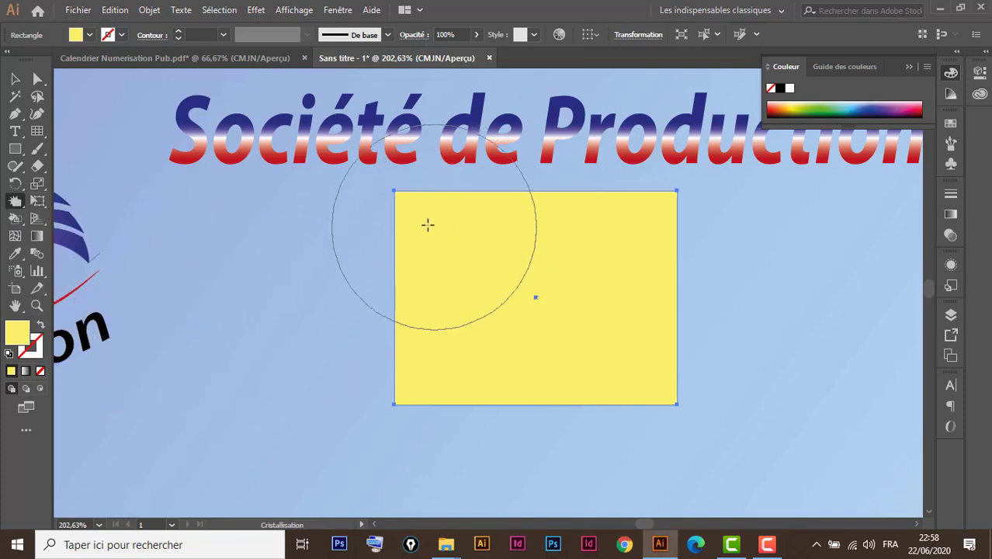
click(410, 212)
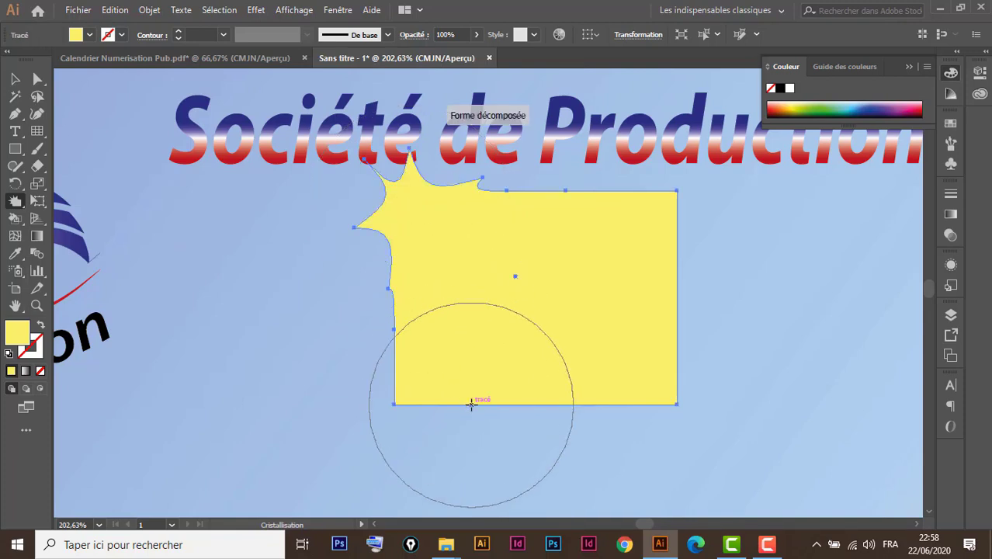
click(407, 387)
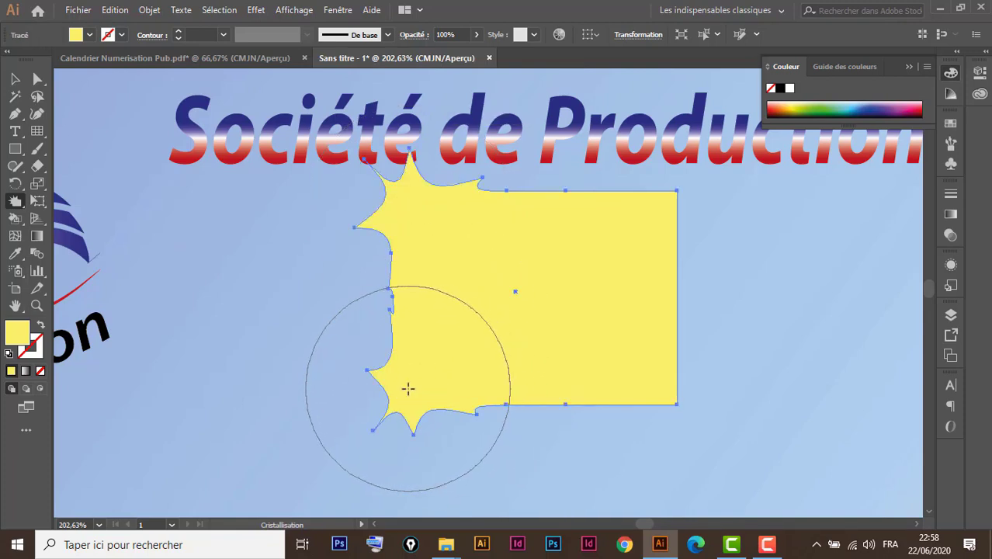
click(663, 393)
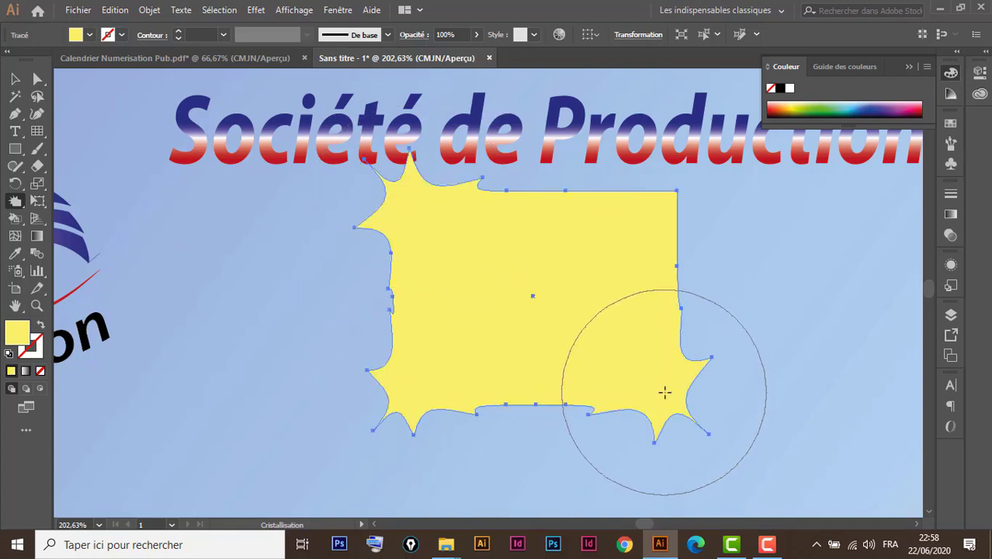
drag(667, 203, 621, 219)
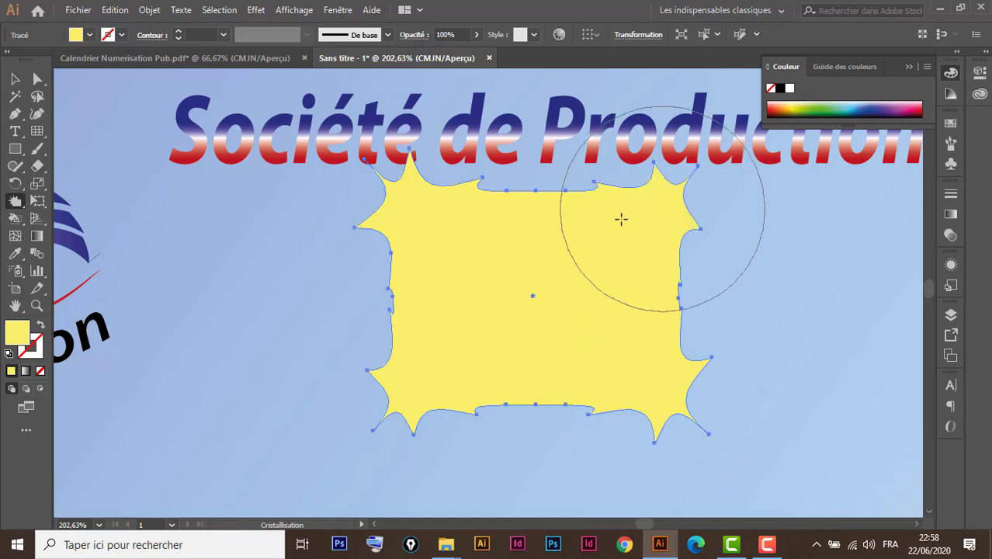
Place a copy of the spiky yellow frame beside the original, level with it below the title
click(15, 79)
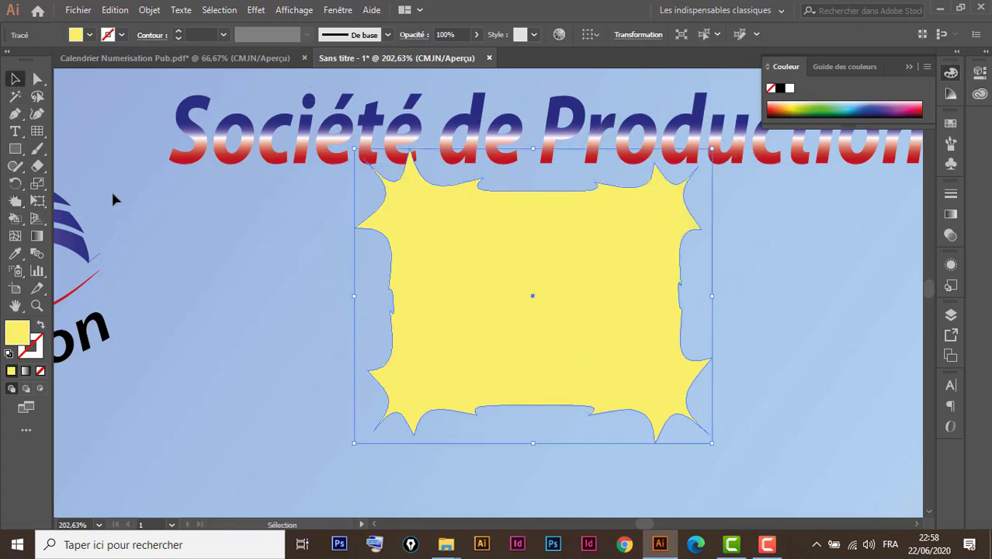
key(ctrl+minus)
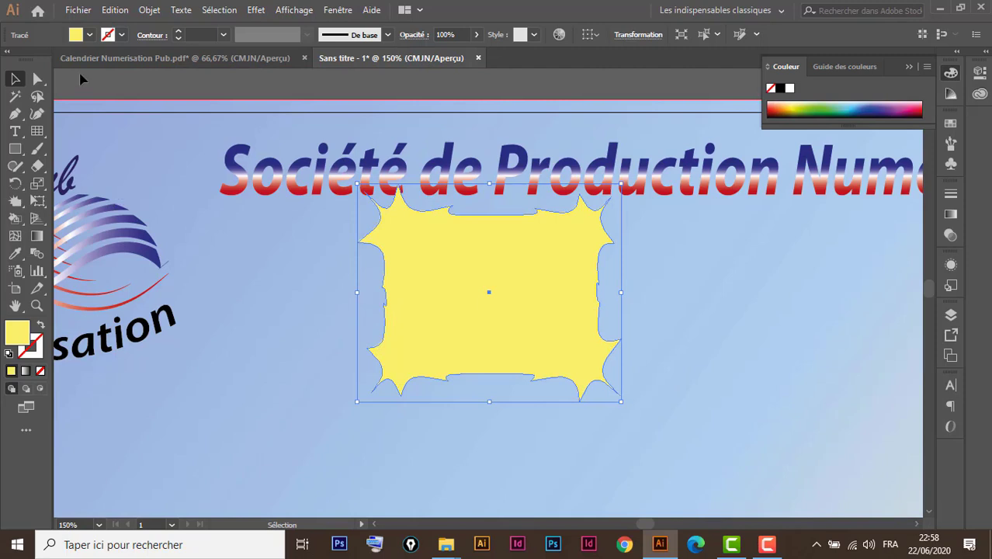
key(ctrl+minus)
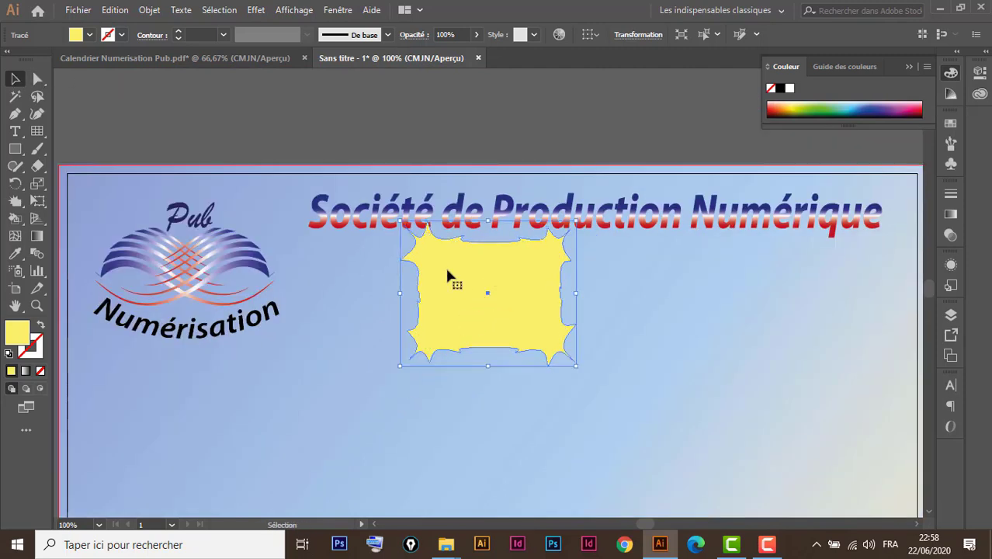
drag(487, 291, 668, 293)
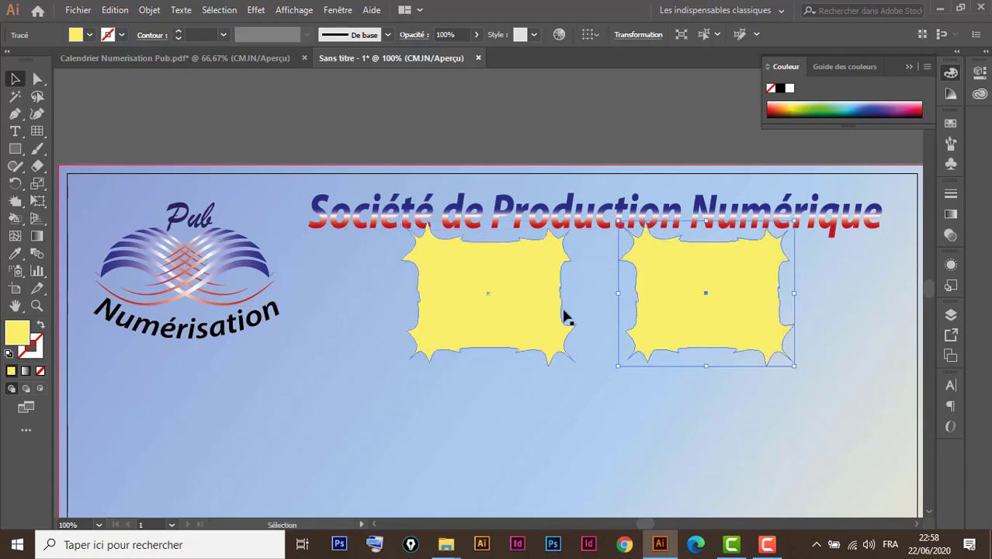
click(334, 334)
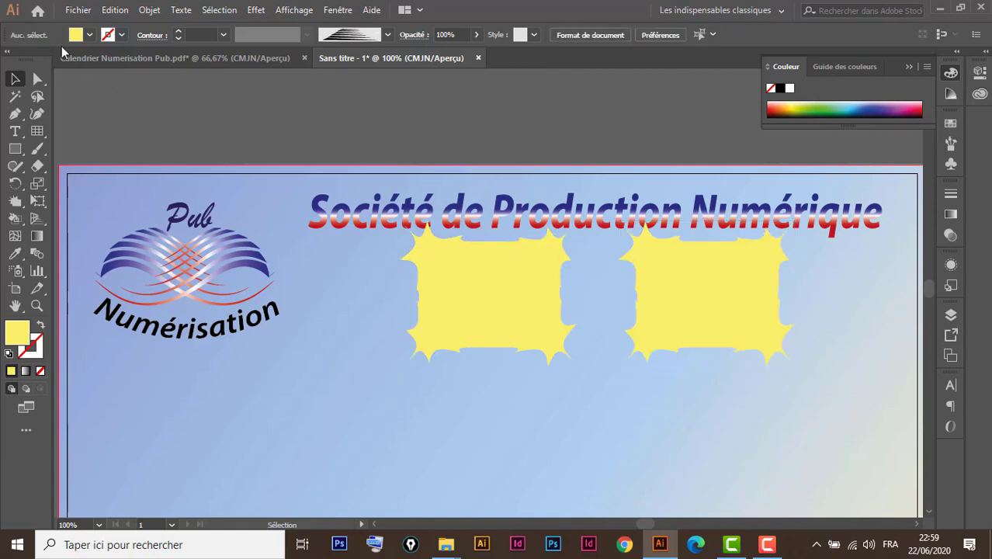
Import 450_photo_6 and 450_photo_7 as linked images and place both on the page over the frames
click(77, 10)
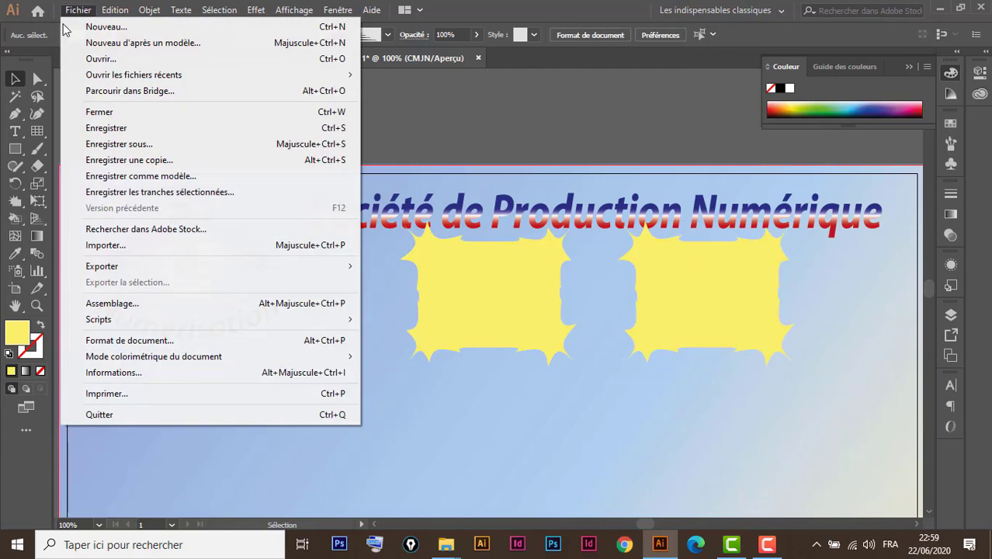
click(154, 246)
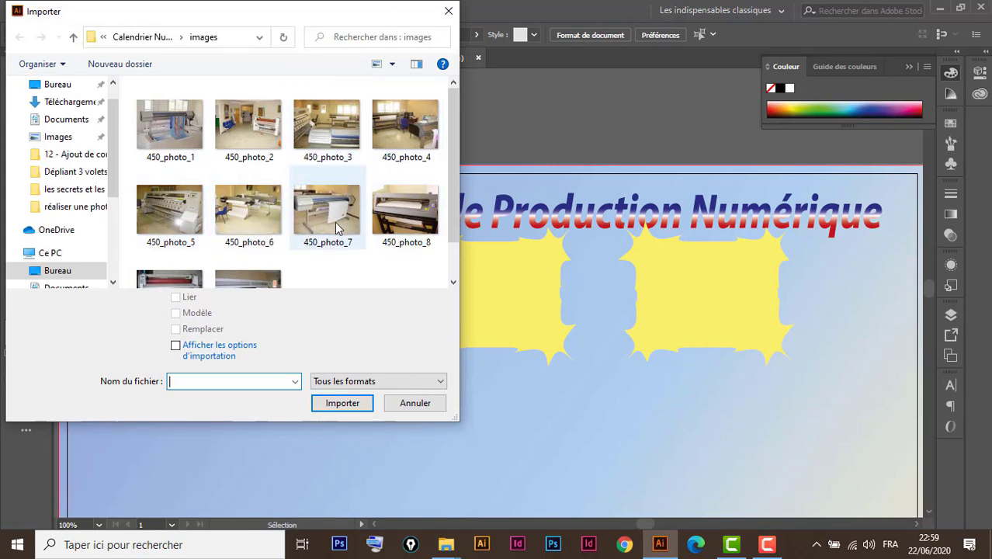
click(245, 219)
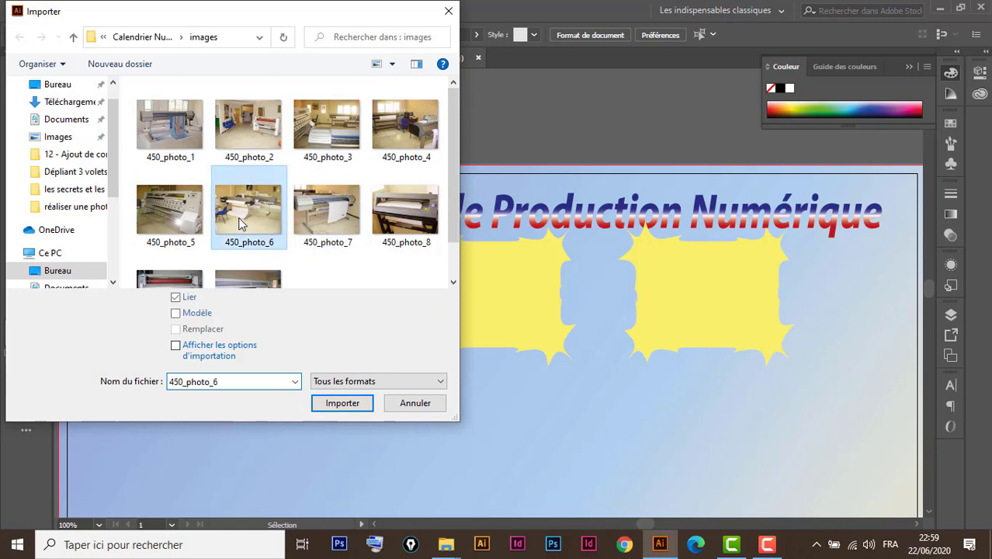
ctrl+click(333, 221)
click(342, 404)
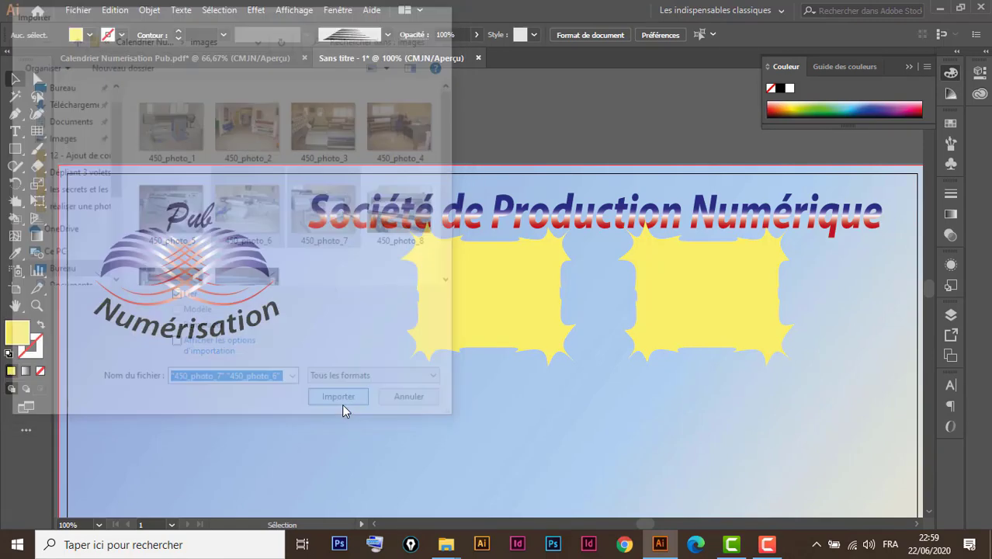
click(375, 236)
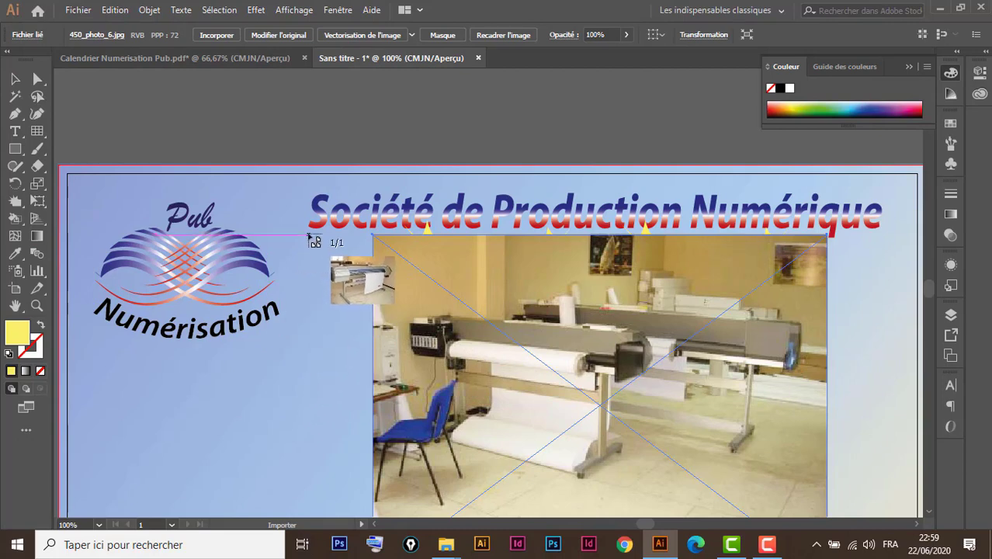
click(307, 228)
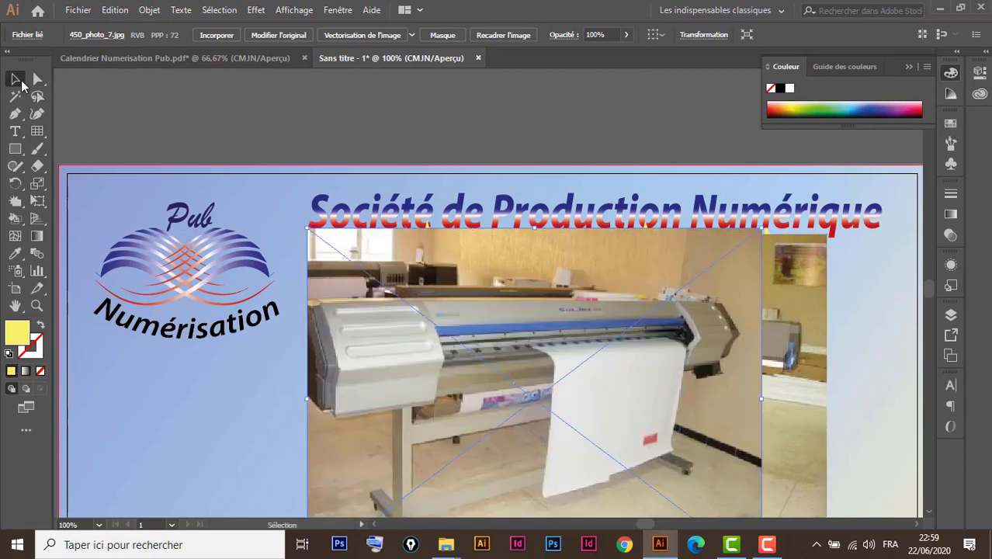
Embed both placed photos in the document and scale them down proportionally to about the size of the frames
scroll(299, 253, down, 5)
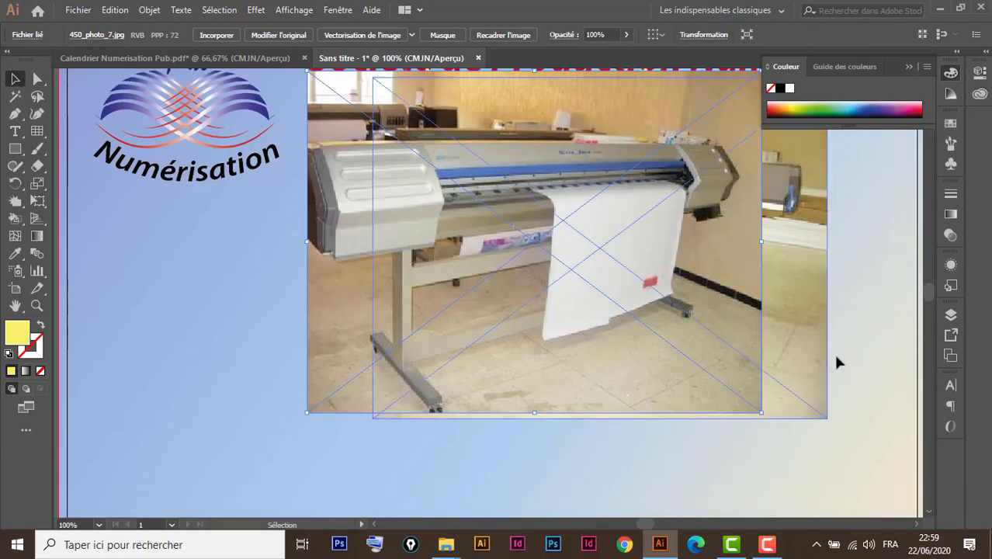
drag(868, 304, 597, 415)
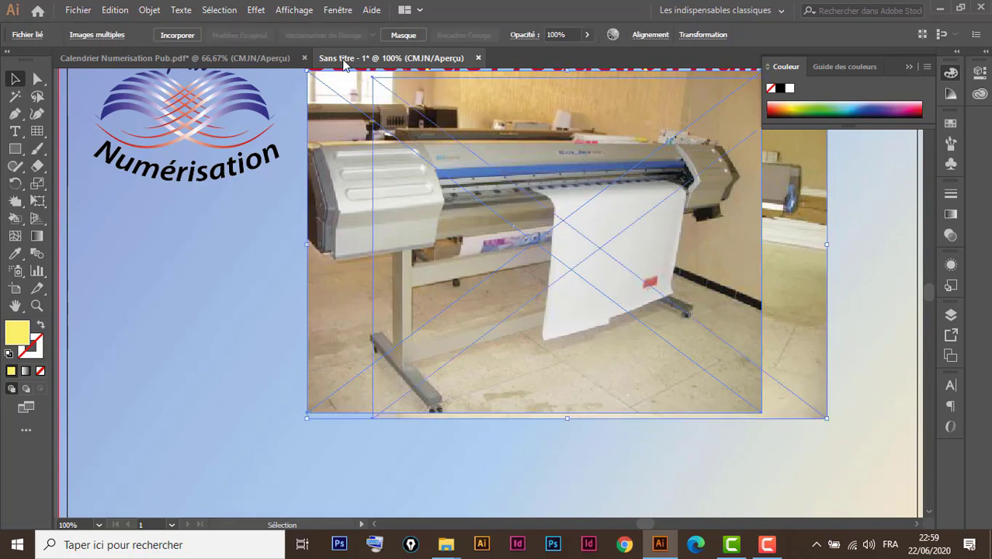
click(177, 35)
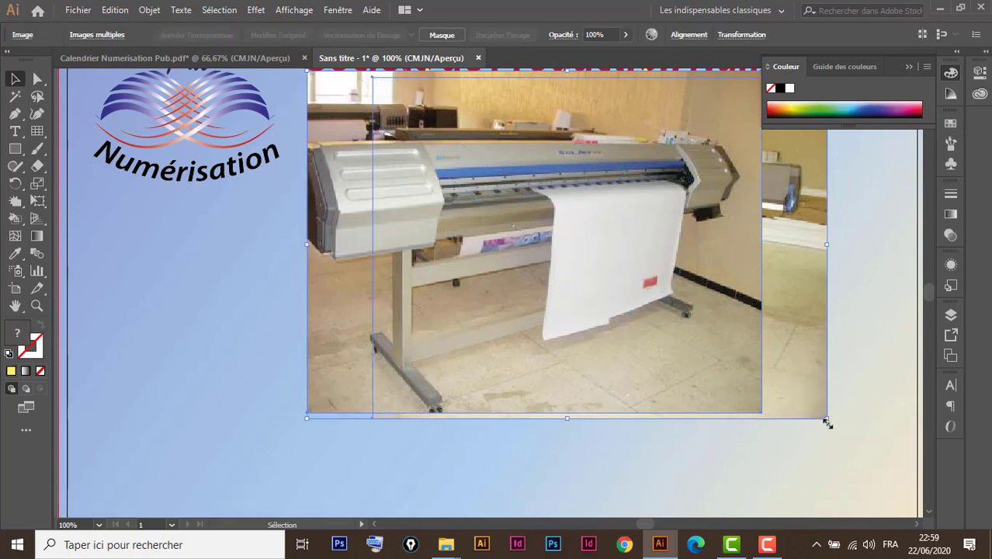
drag(828, 420, 711, 312)
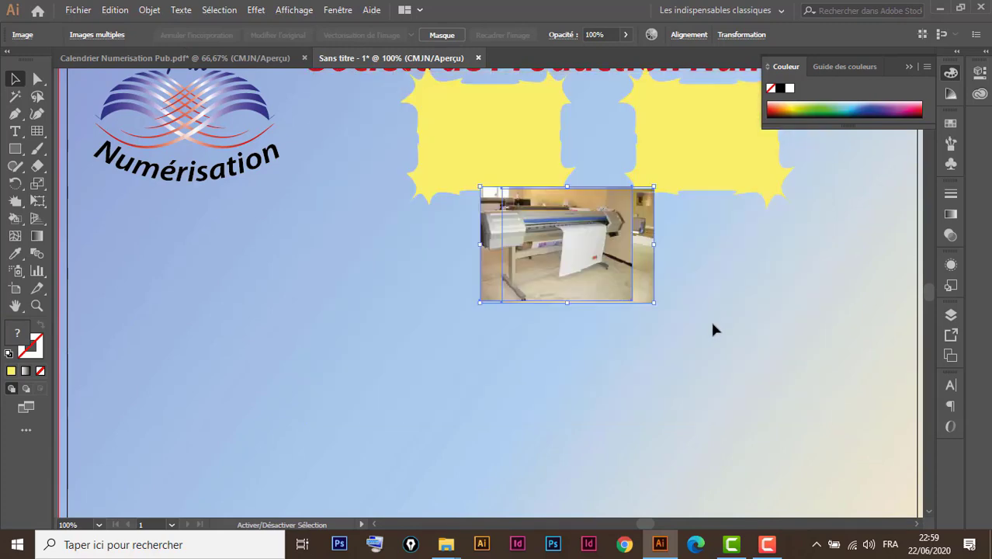
scroll(735, 310, up, 4)
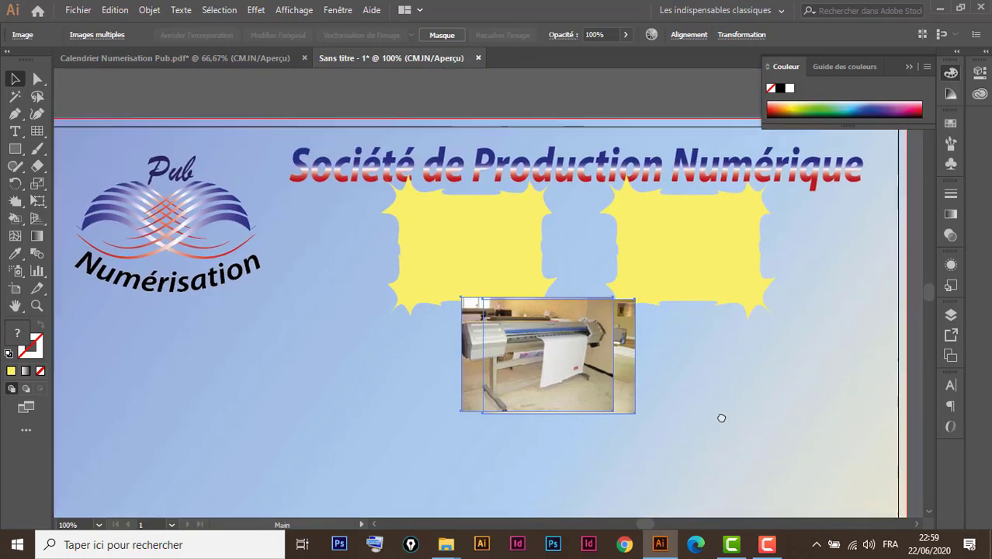
click(772, 393)
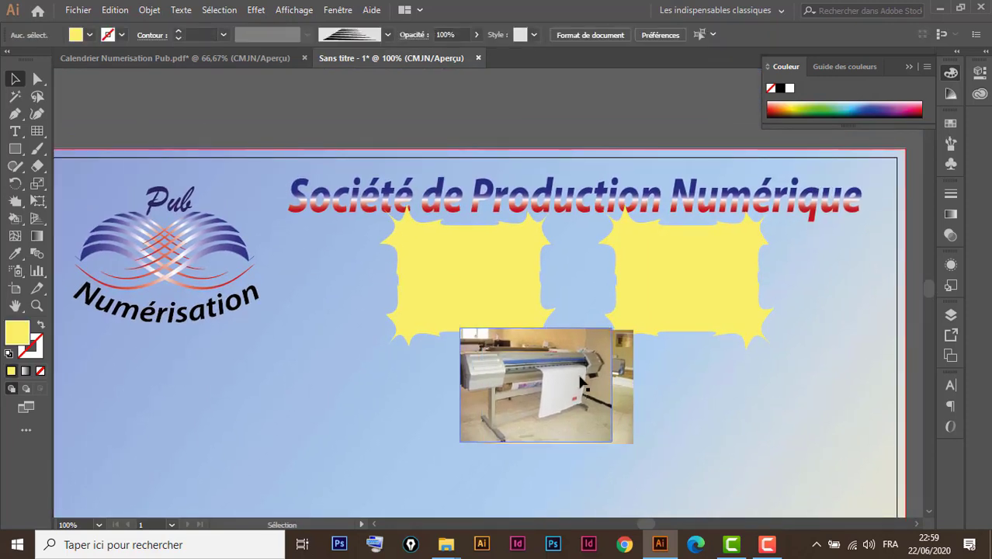
Move 450_photo_7 over the first yellow frame and 450_photo_6 over the second one
drag(590, 367, 517, 247)
drag(581, 397, 697, 281)
mouse_move(728, 324)
mouse_down()
mouse_move(715, 291)
mouse_move(730, 299)
mouse_move(722, 330)
mouse_up()
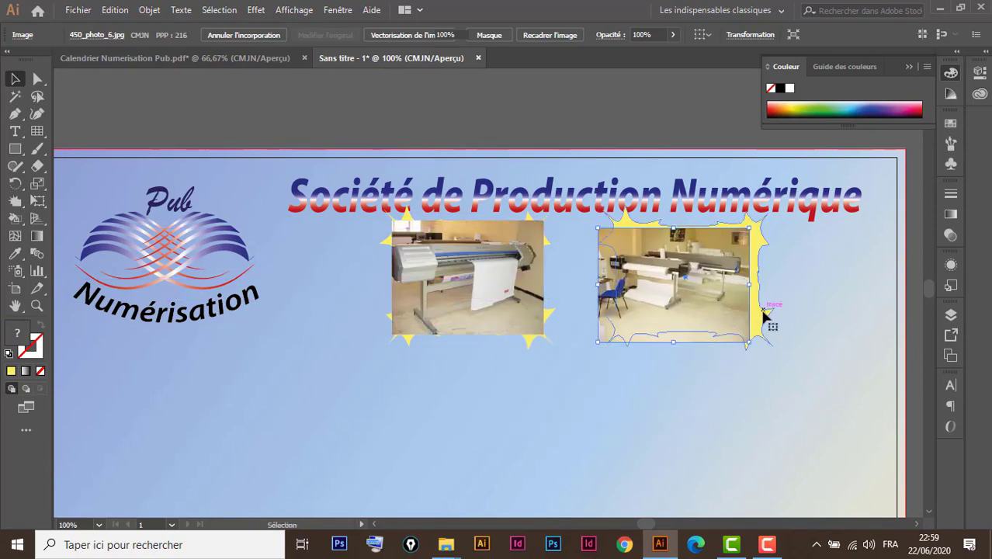
Bring both spiky yellow frames to the front so that they lie above their photos
click(767, 319)
right_click(767, 316)
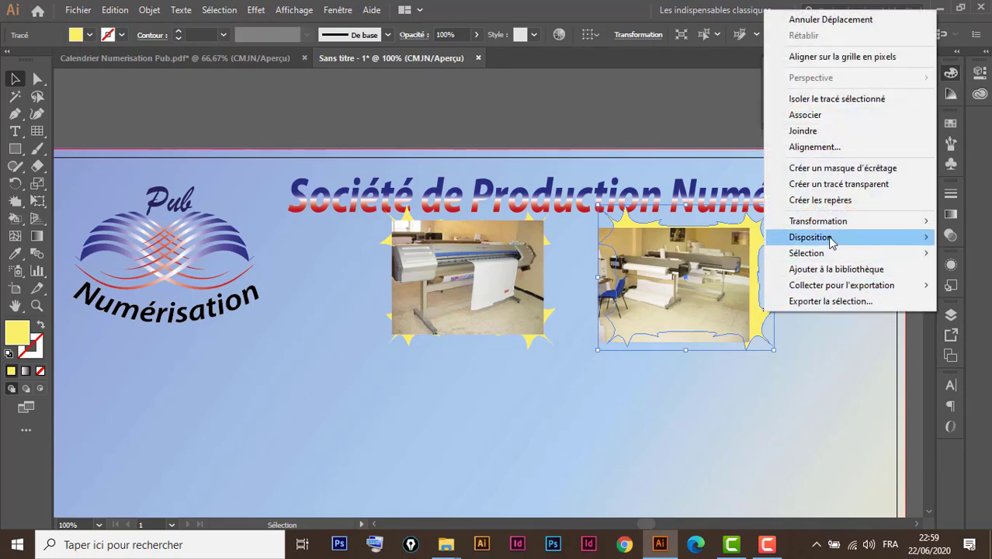
mouse_move(826, 238)
click(614, 242)
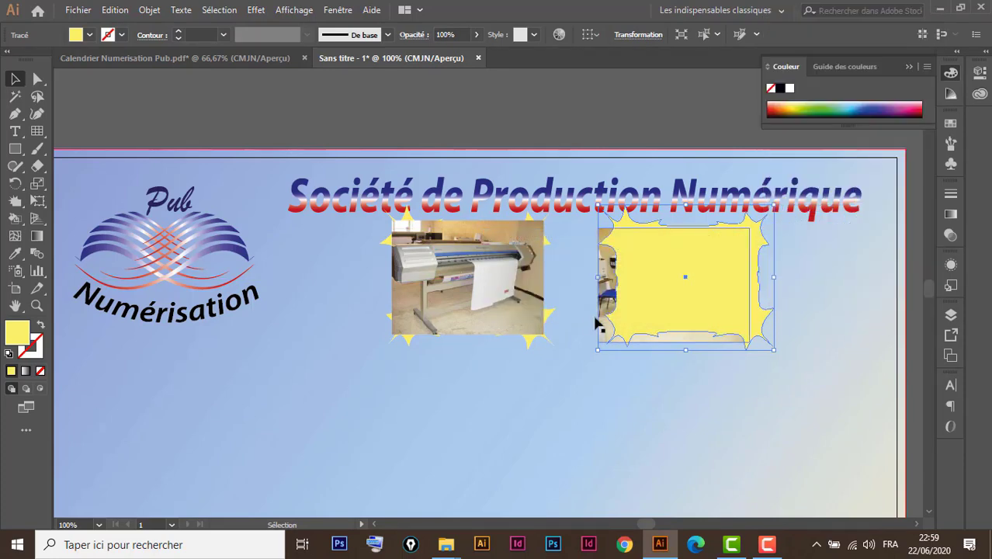
click(551, 316)
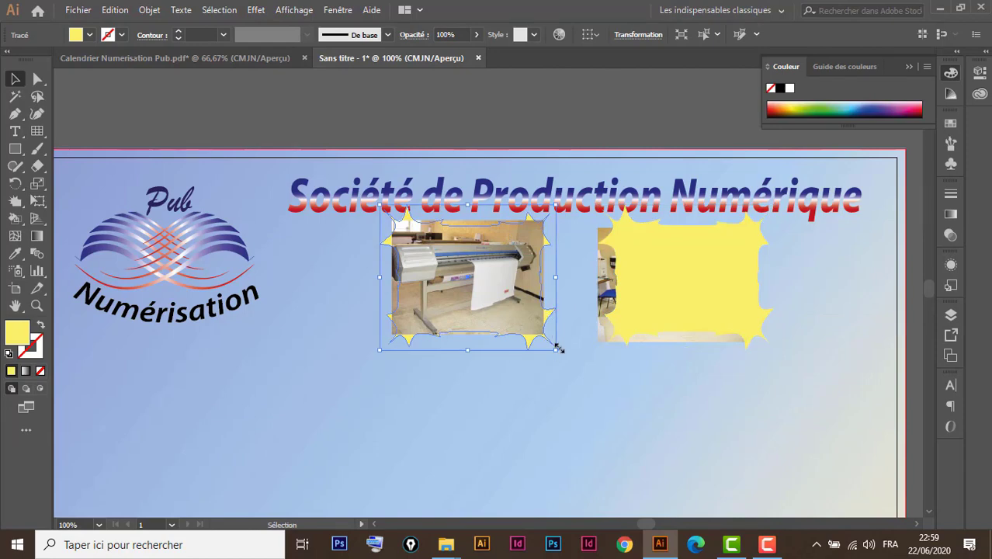
right_click(550, 316)
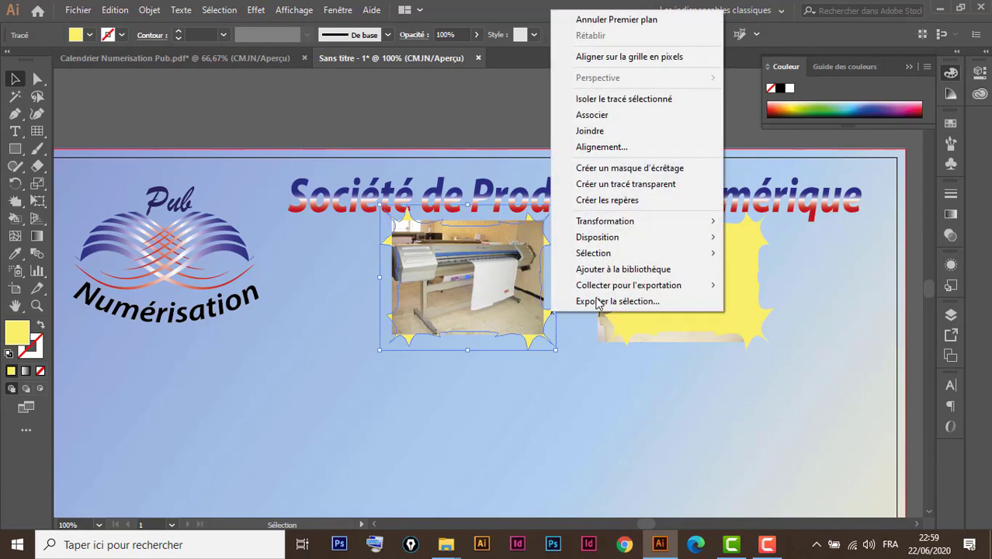
mouse_move(604, 242)
click(423, 239)
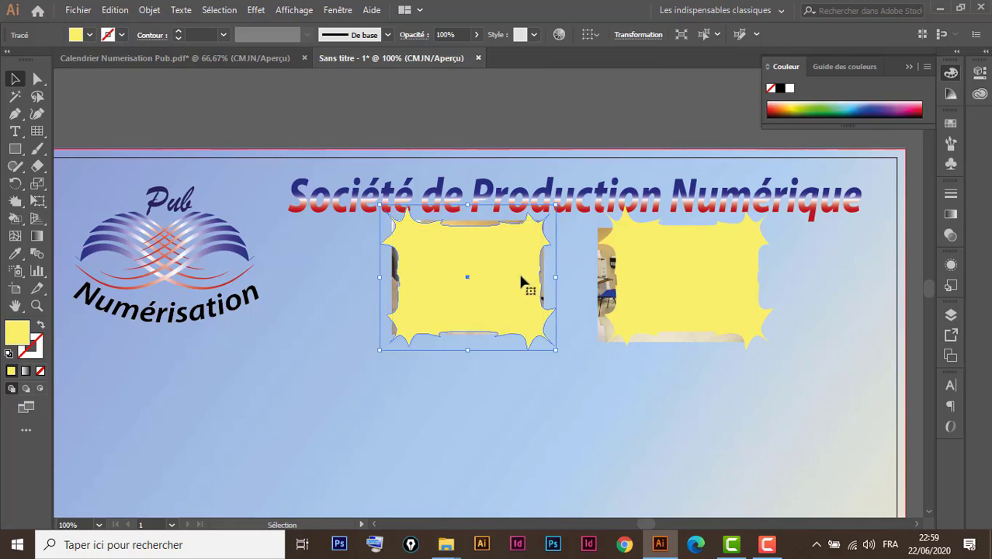
Centre the second frame on its photo and make a clipping mask from each frame and the photo beneath it
drag(691, 299, 676, 284)
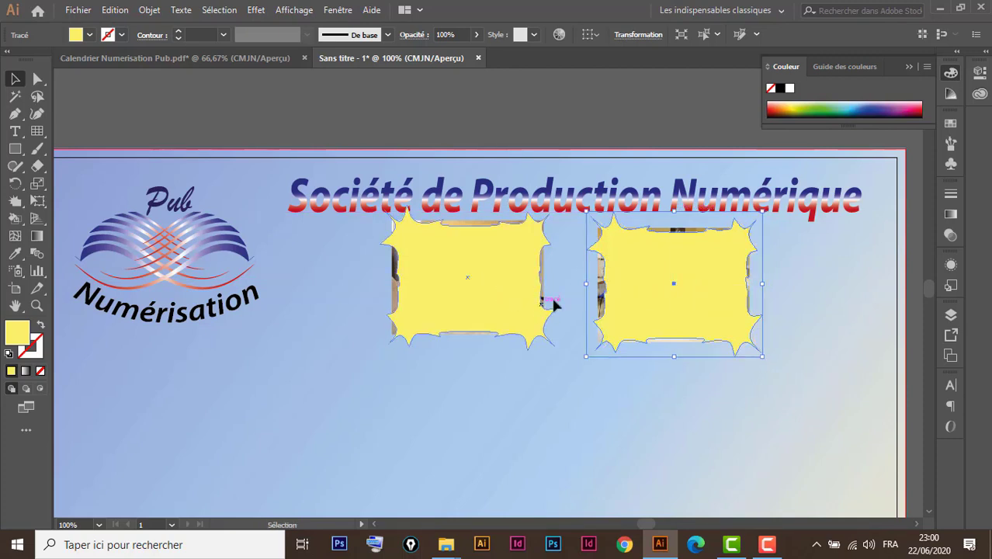
click(699, 347)
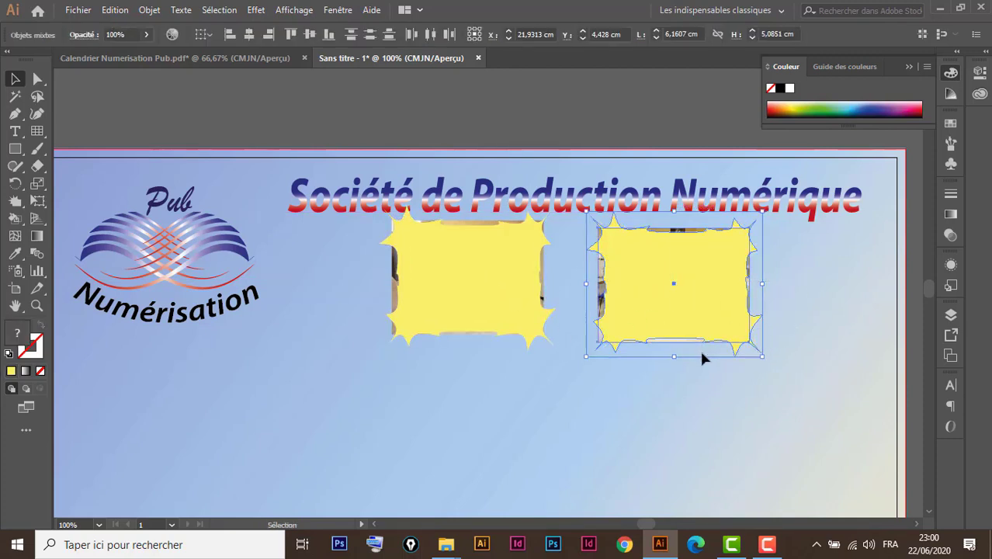
right_click(719, 297)
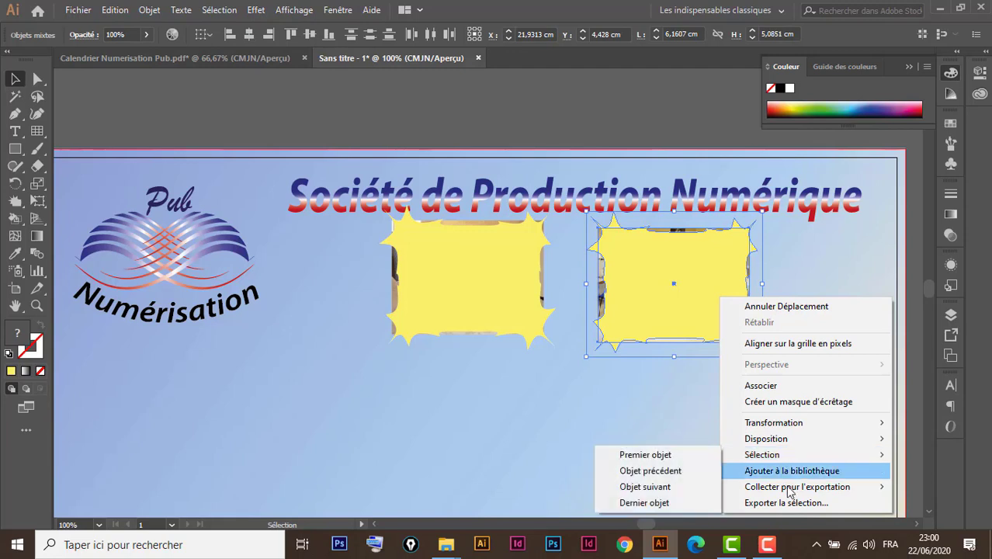
click(792, 402)
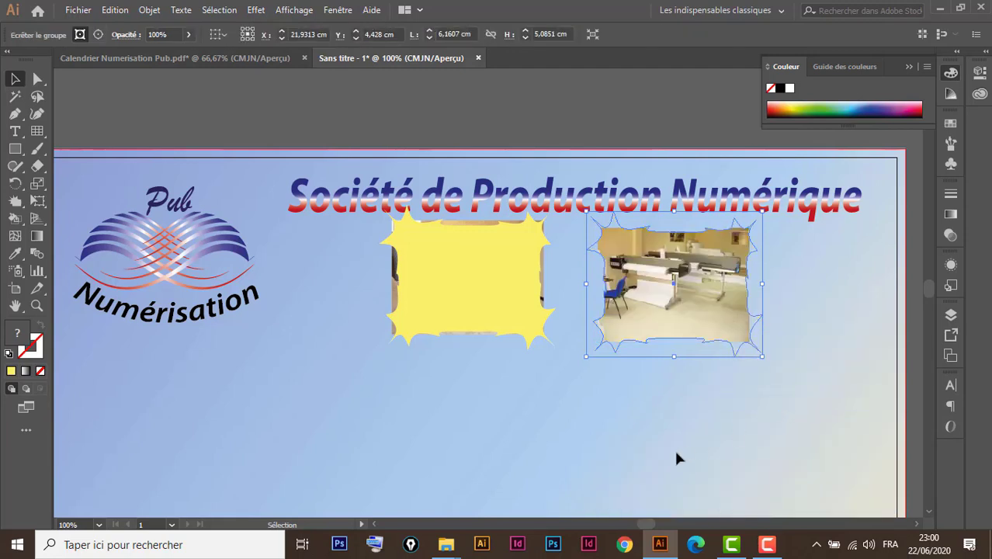
drag(439, 378, 508, 305)
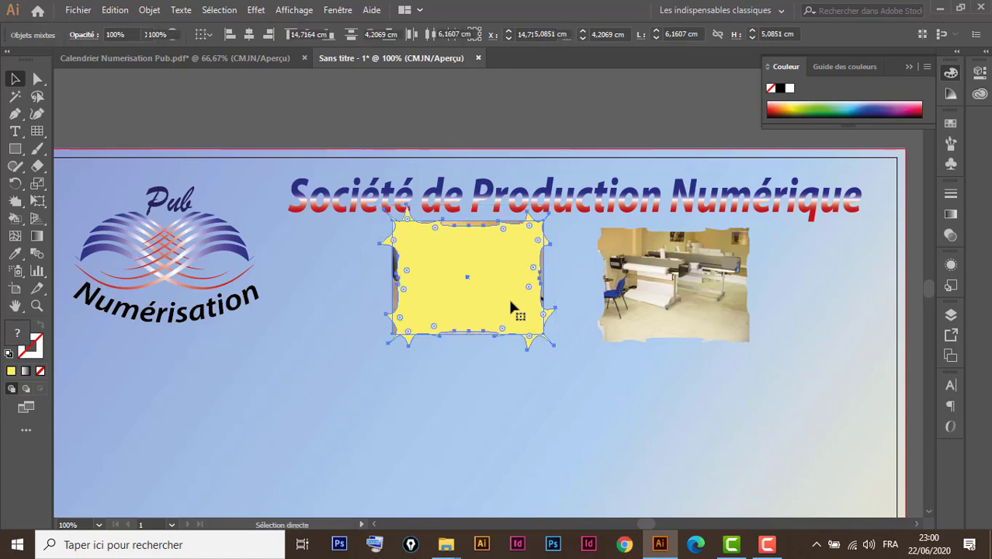
key(ctrl+7)
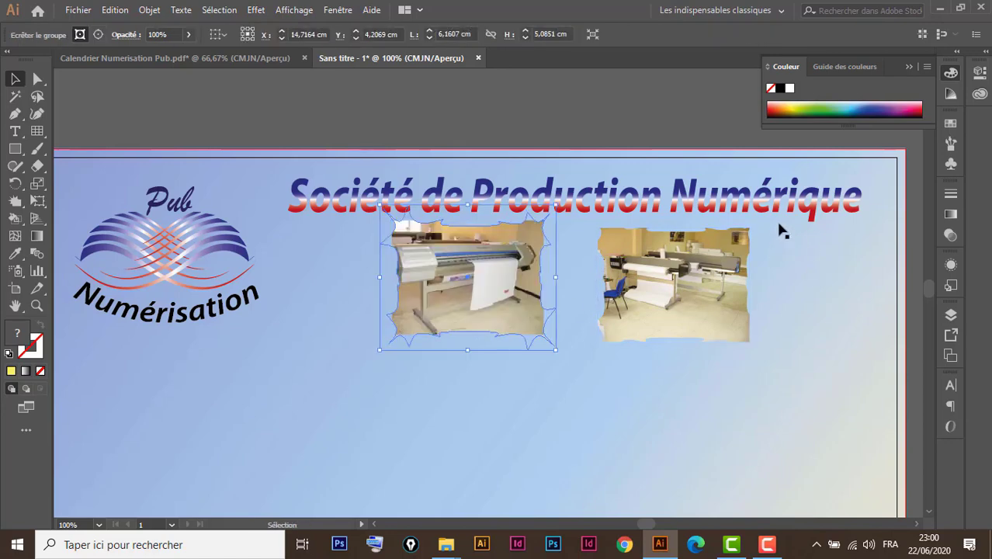
Edit the contents of the second clipping mask and enlarge 450_photo_6 proportionally until it fills the frame's spiky corners
key(ctrl+space)
drag(731, 221, 550, 390)
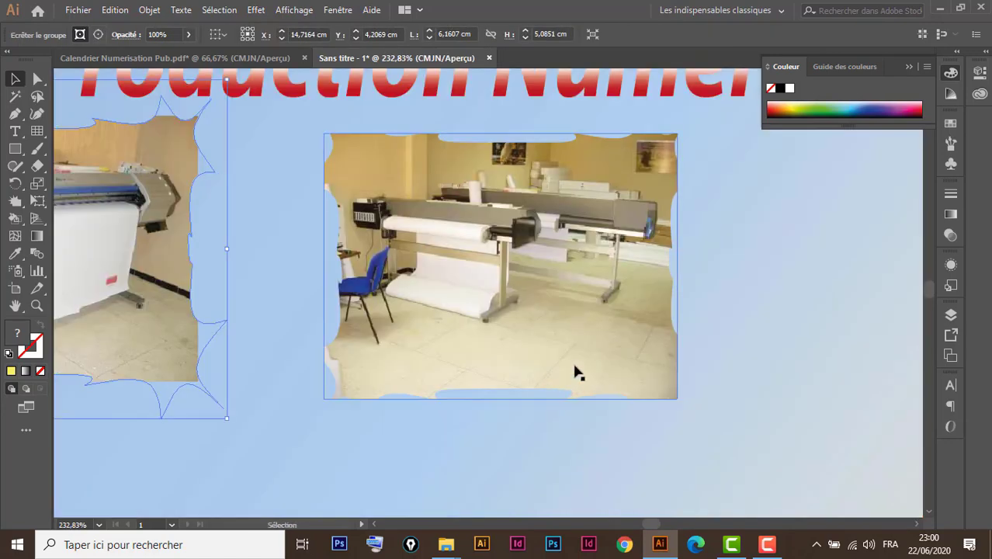
click(559, 250)
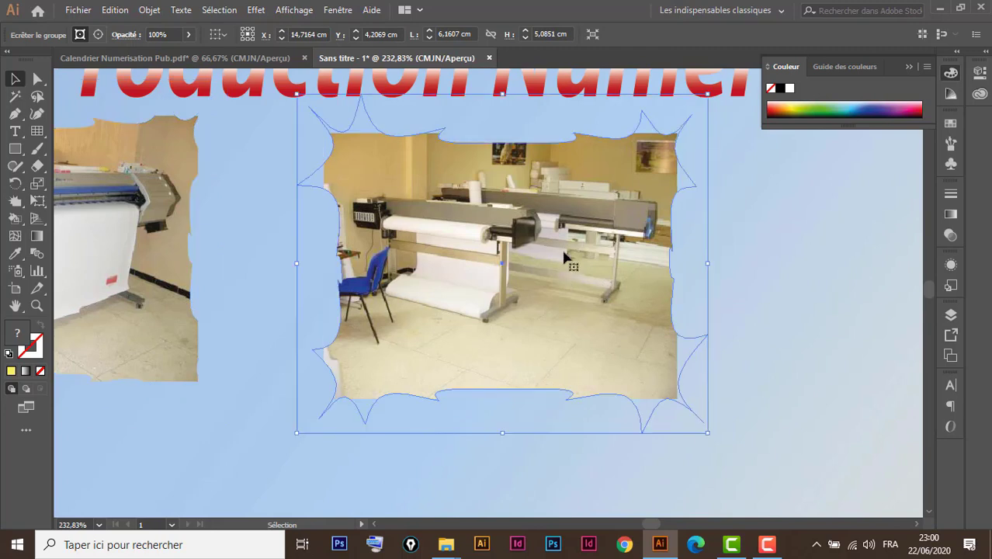
click(99, 35)
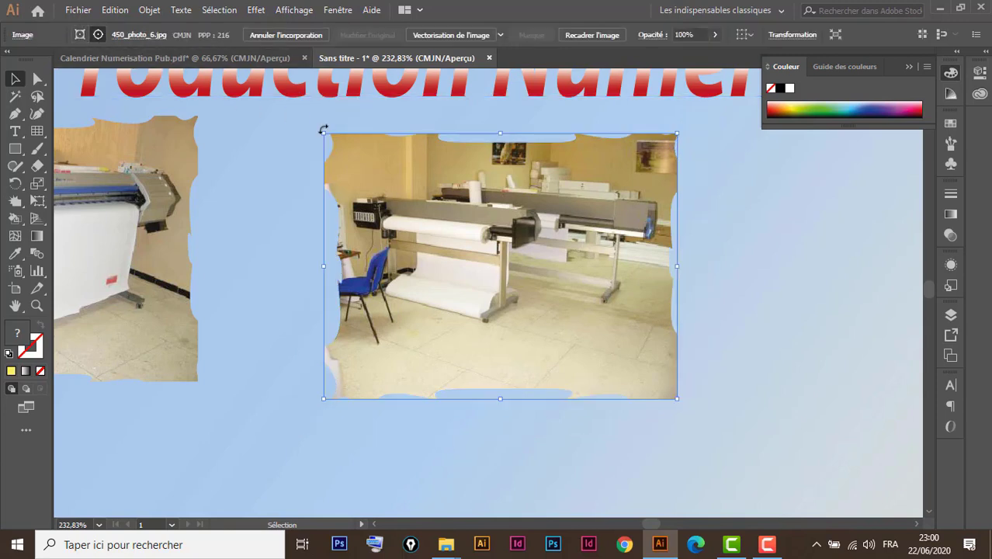
drag(322, 134, 284, 91)
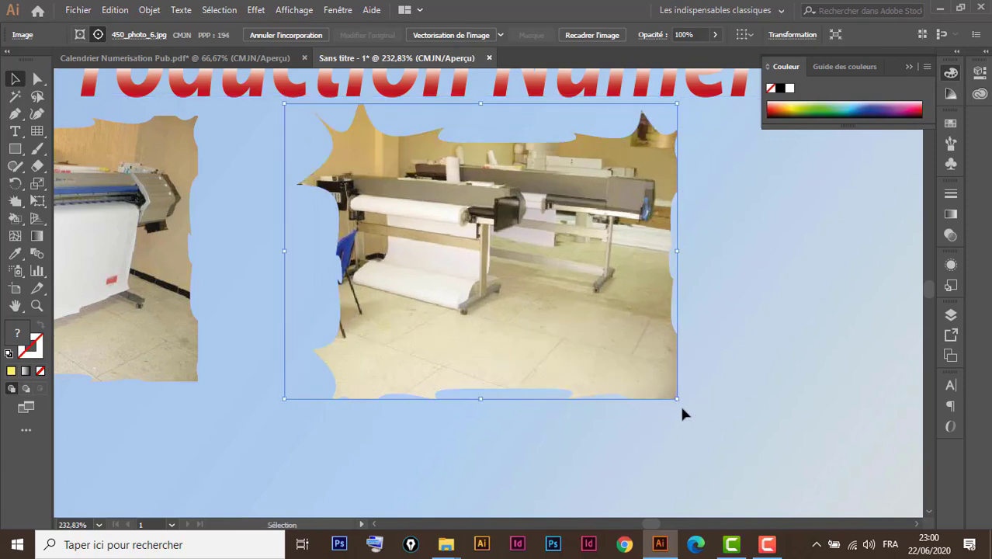
drag(676, 397, 732, 420)
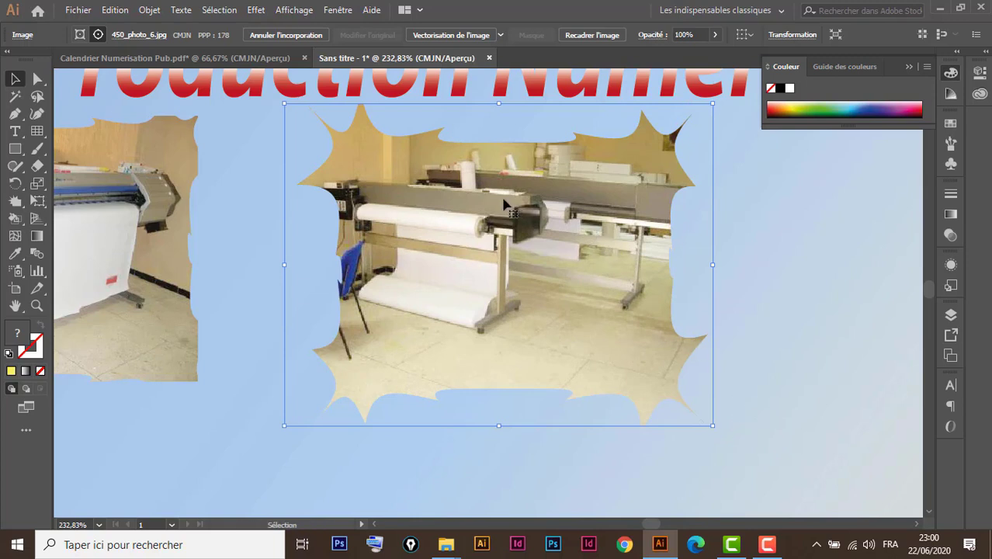
scroll(504, 203, up, 3)
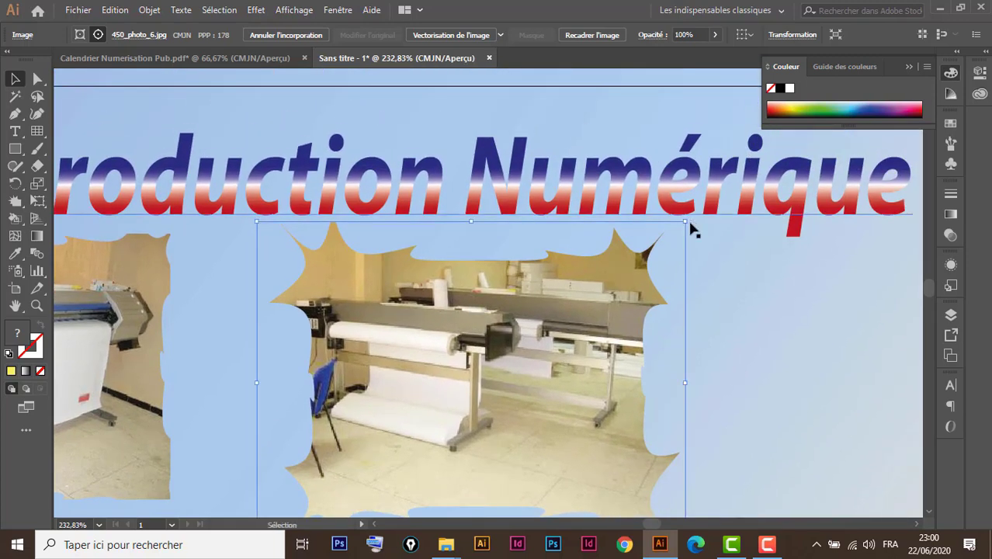
Enlarge 450_photo_6 slightly inside its mask, and edit the first clipping mask's contents to enlarge 450_photo_7 until it fills the frame's spiky corners
drag(684, 222, 696, 208)
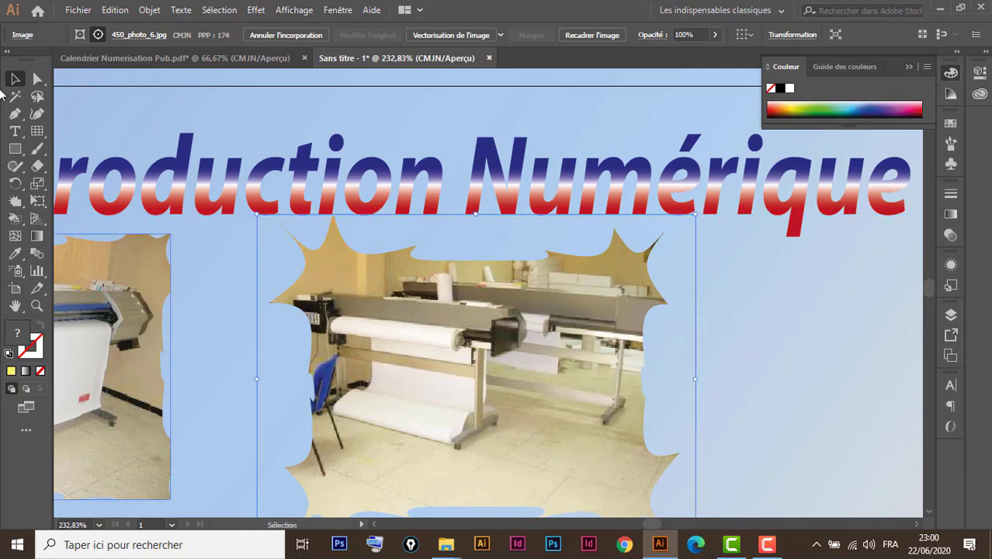
drag(268, 327, 621, 194)
click(398, 233)
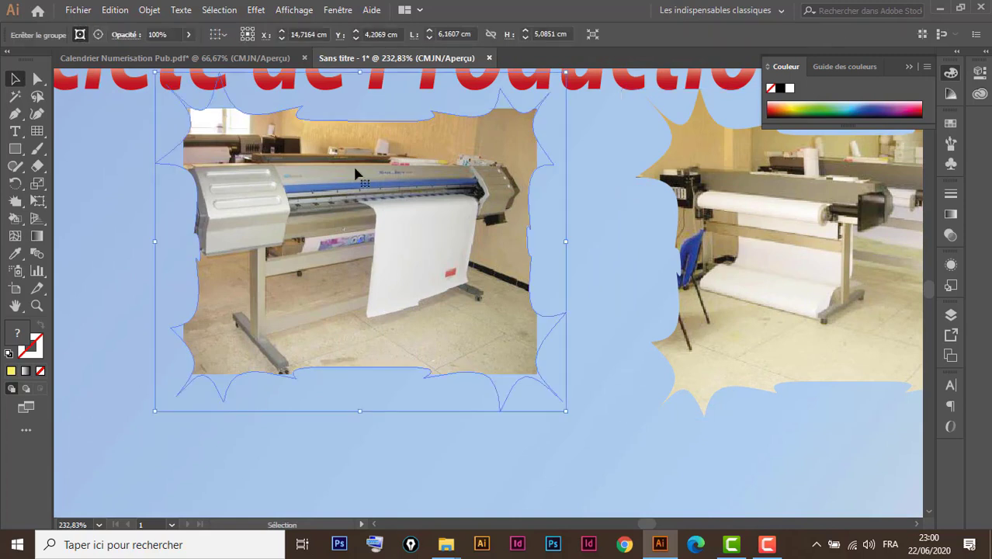
click(99, 36)
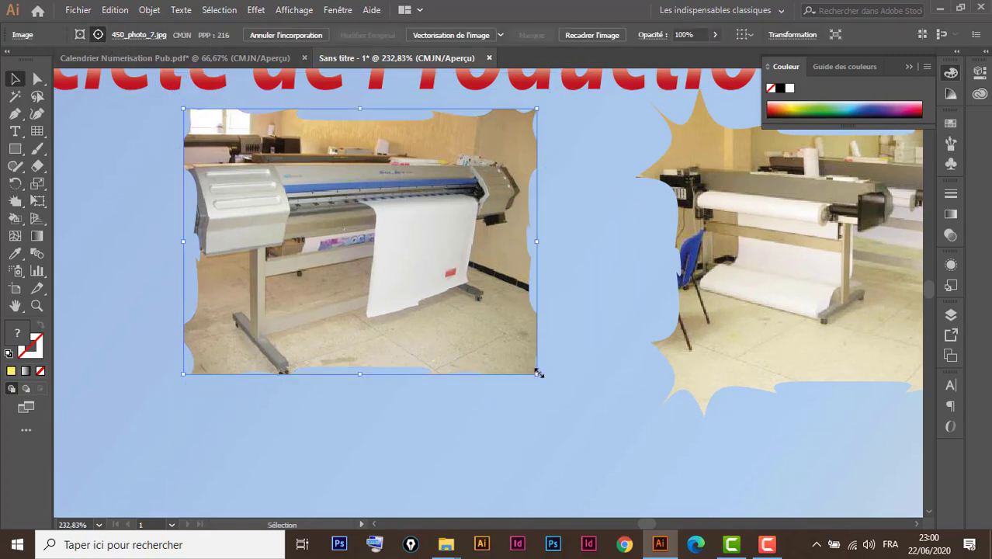
drag(537, 373, 590, 417)
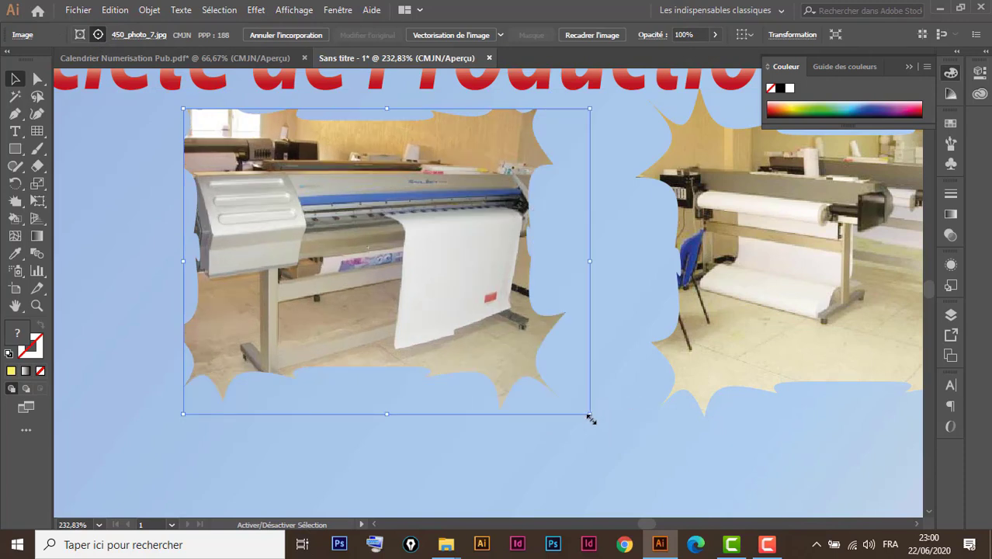
drag(183, 416, 156, 435)
scroll(333, 224, up, 5)
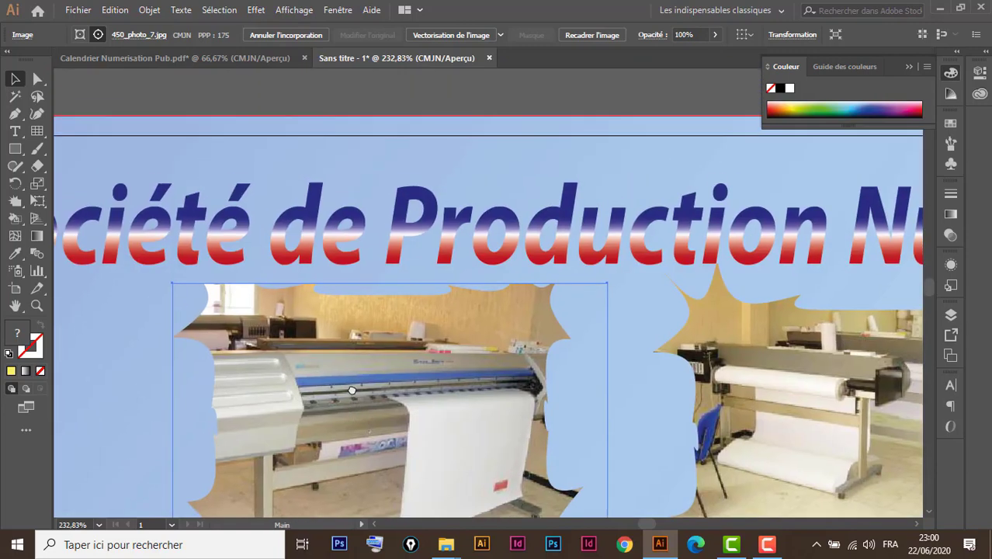
drag(173, 283, 126, 243)
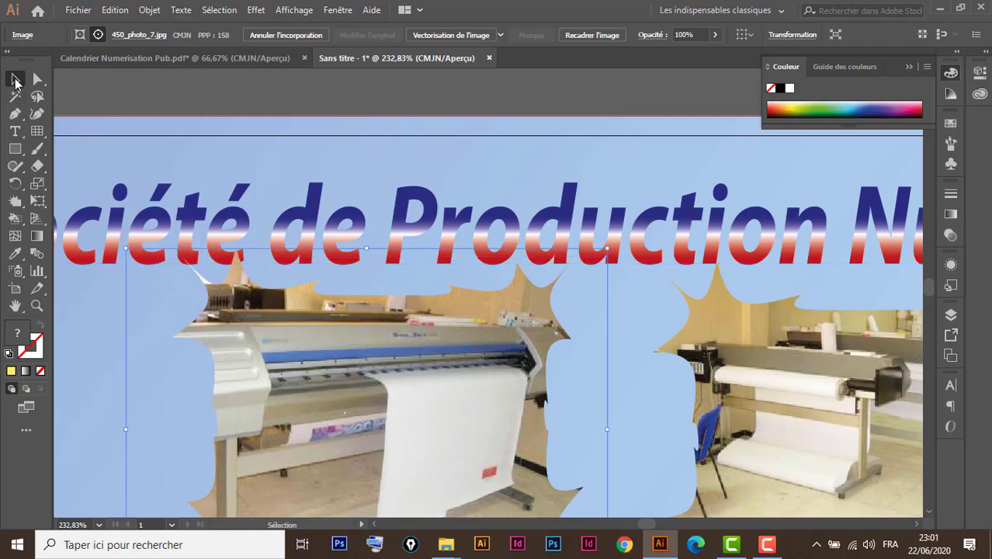
click(15, 81)
key(ctrl+minus)
key(ctrl+minus)
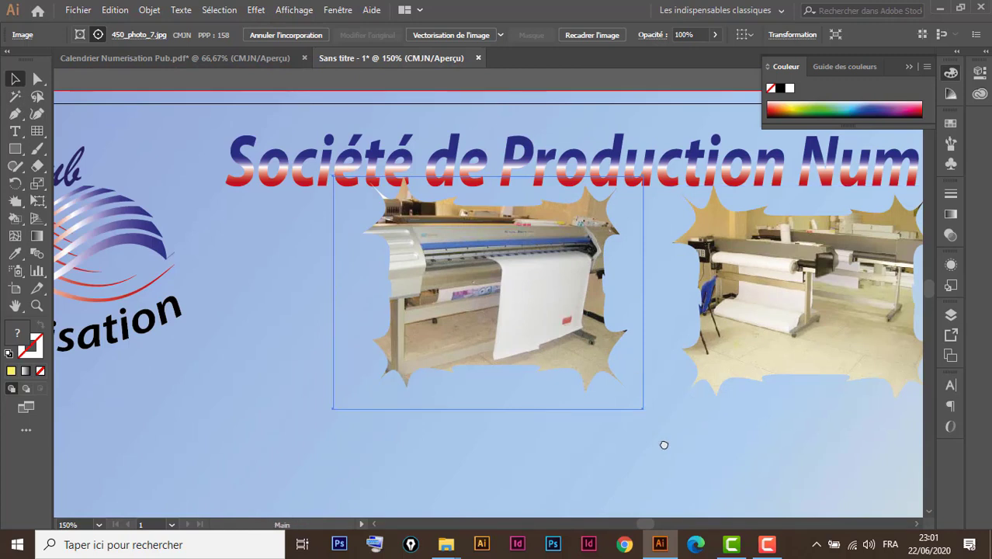
drag(662, 443, 514, 400)
click(392, 442)
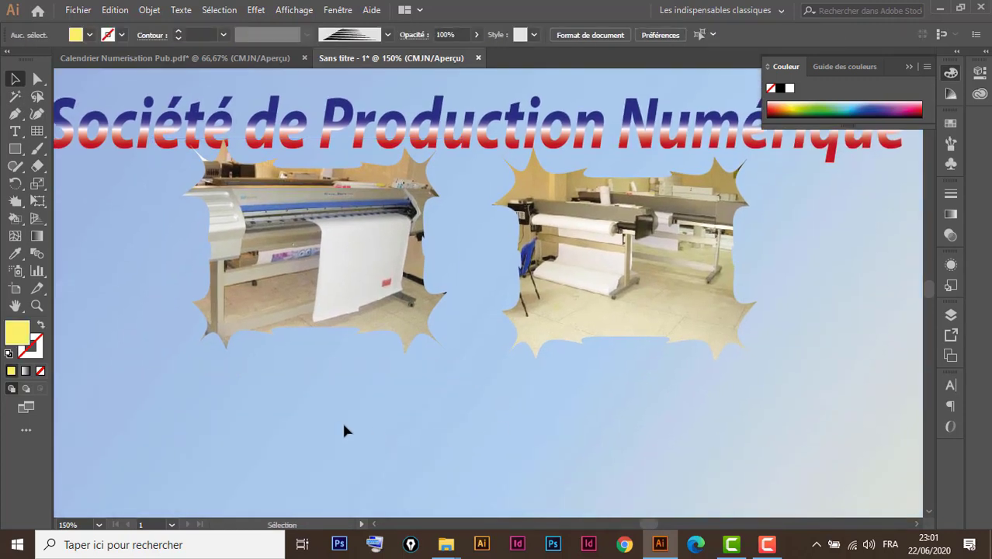
Give both spiky photo frames an orange-red outline with a 1 pt stroke weight and no fill
drag(327, 436, 630, 319)
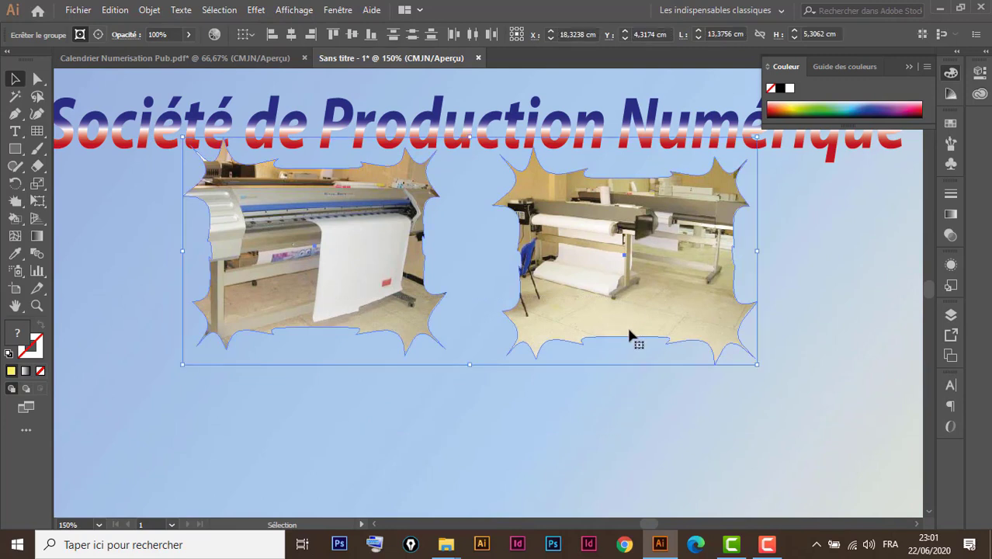
click(38, 354)
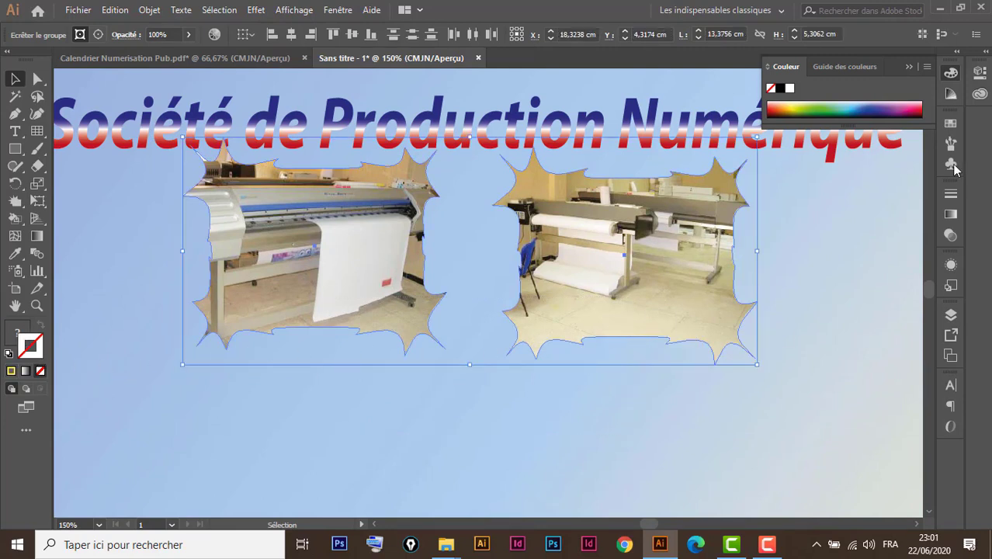
click(950, 122)
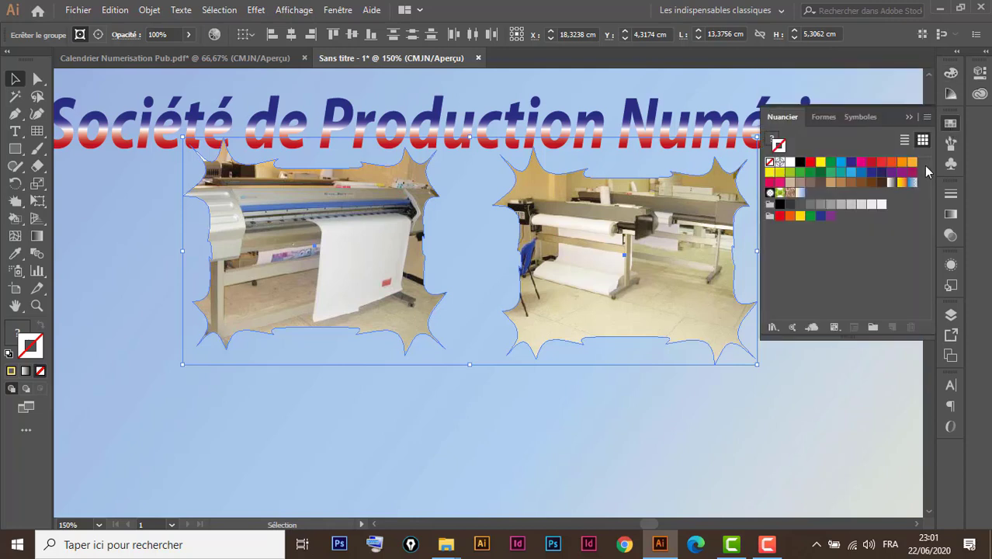
click(893, 166)
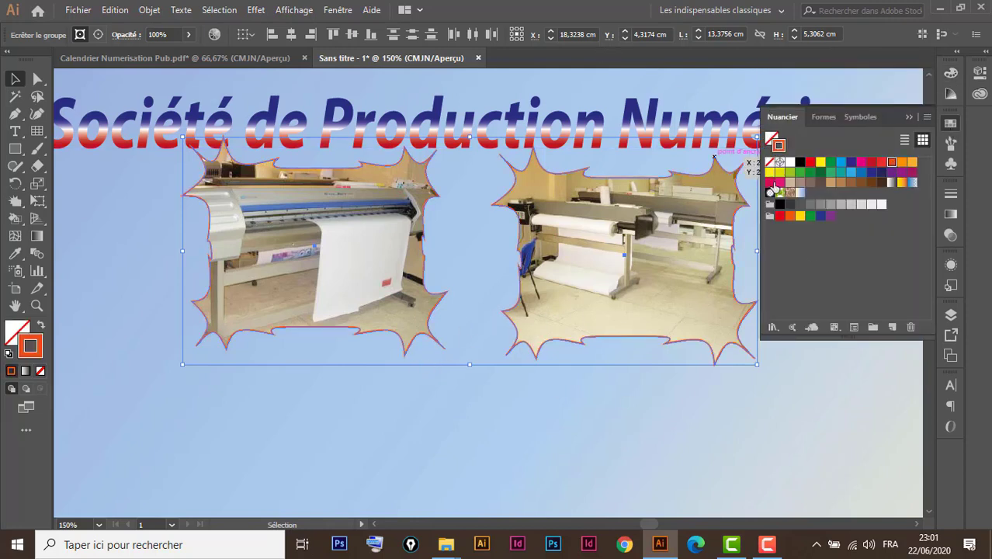
click(949, 196)
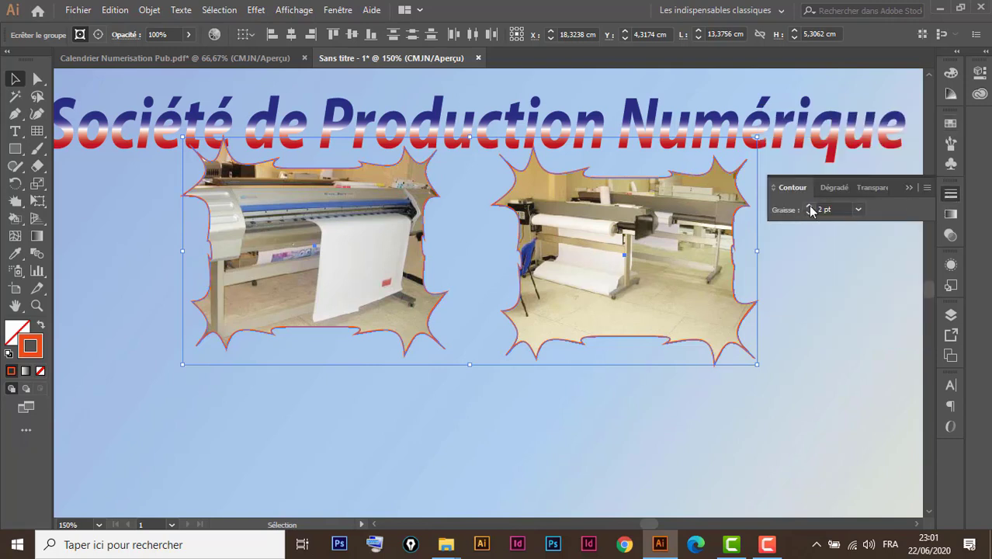
click(809, 209)
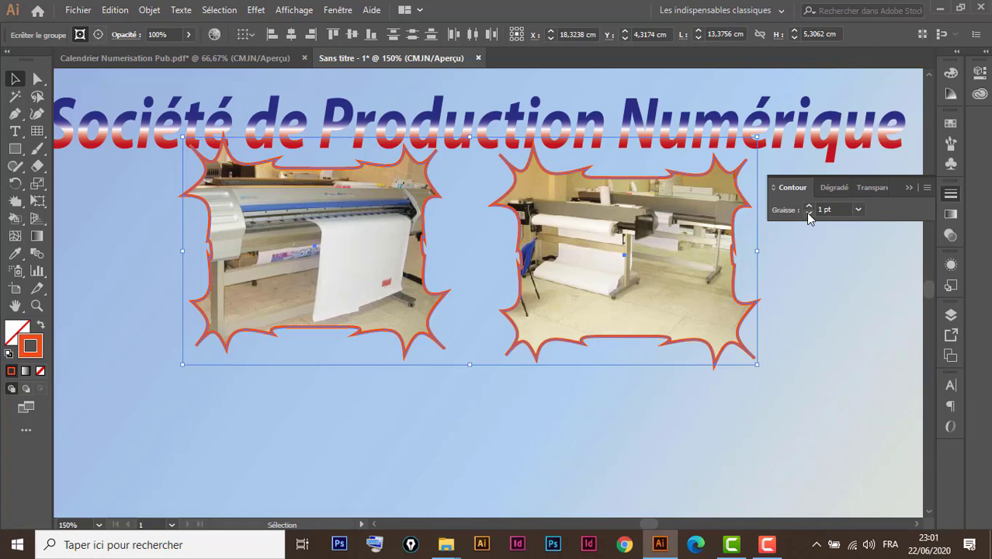
click(809, 214)
click(909, 189)
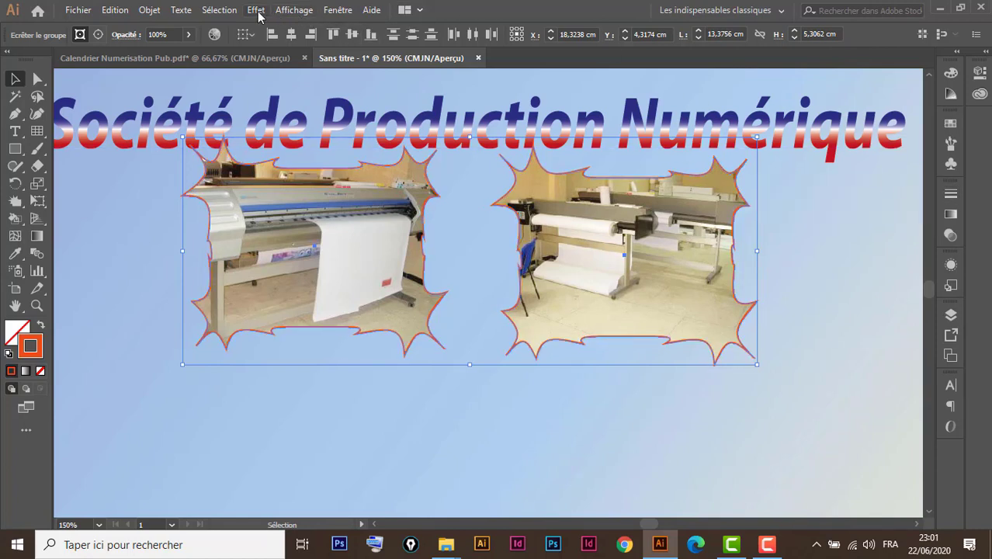
Apply a black Ombre portée effect to both framed photos in Produit mode, with 75% opacity, 0,05 cm offsets and 0,1 cm blur
click(258, 12)
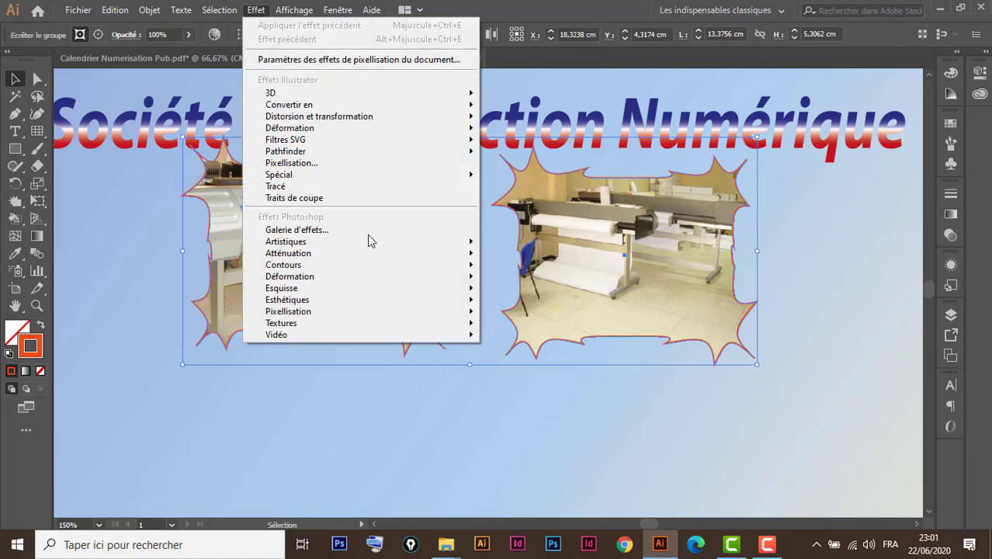
mouse_move(325, 177)
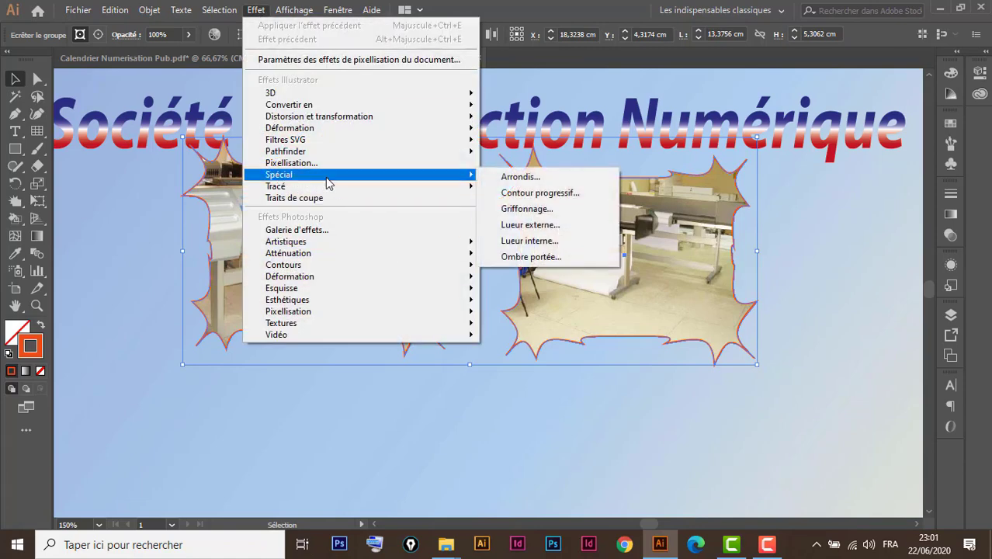
click(554, 257)
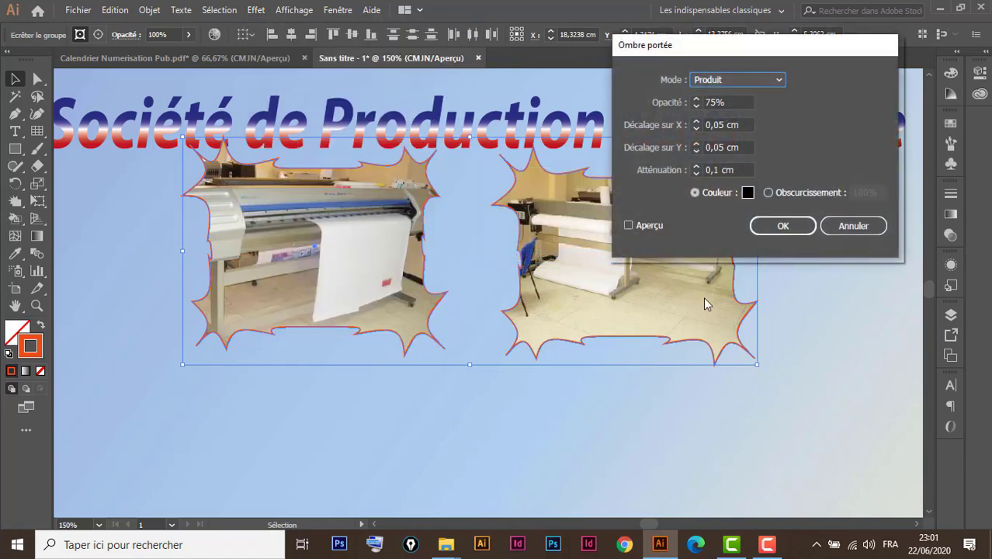
click(628, 226)
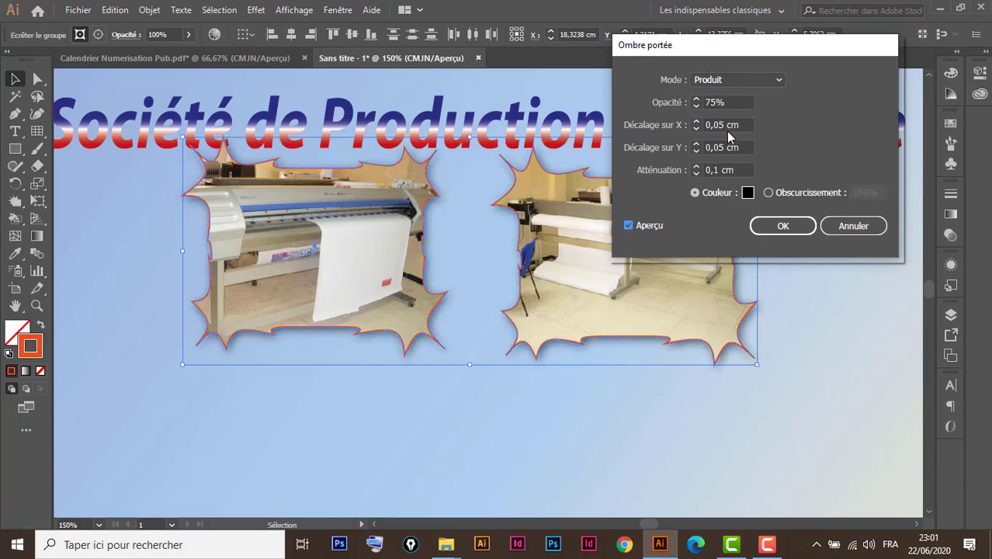
click(792, 228)
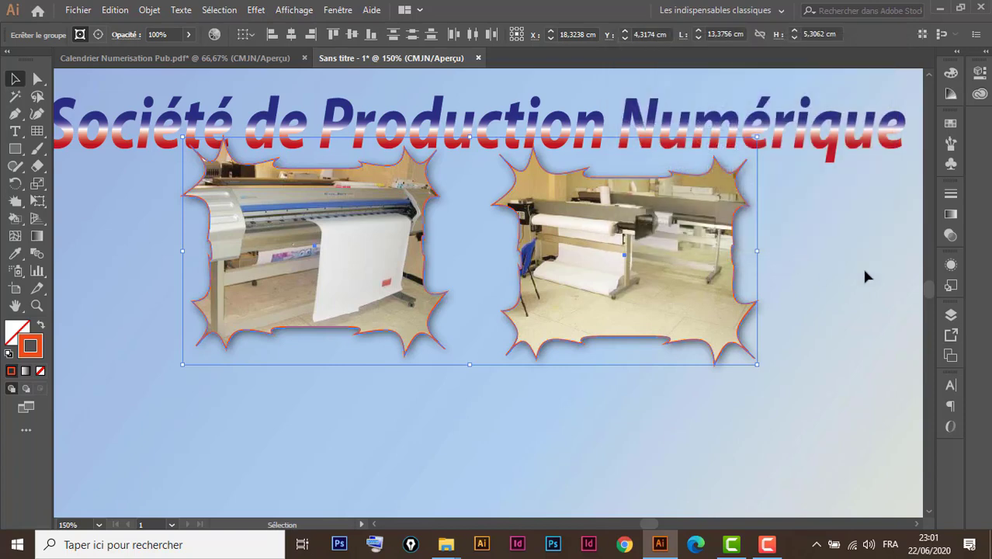
Examine the layout below the logo and title in Calendrier Numerisation Pub.pdf, and return to the new document
key(a)
key(ctrl+minus)
key(ctrl+minus)
key(v)
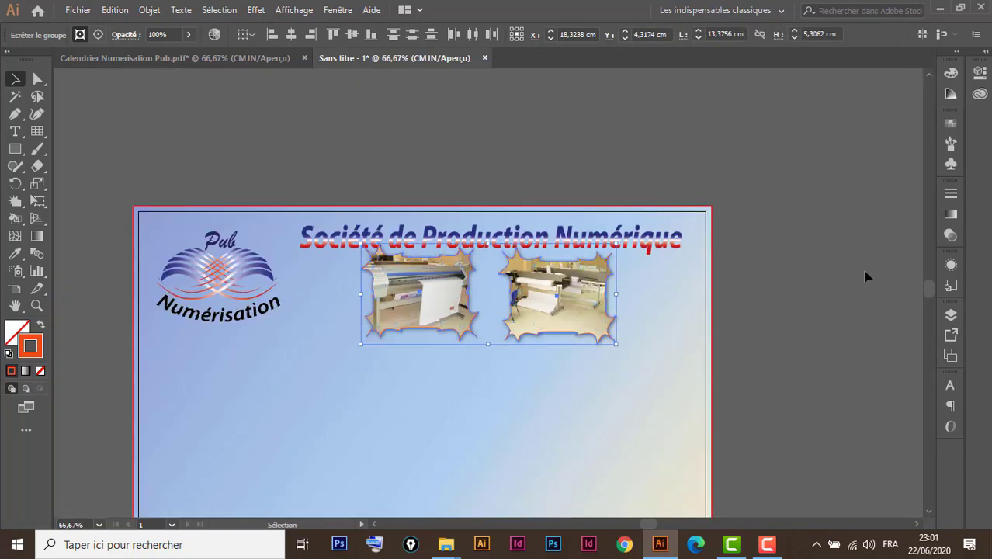
drag(394, 407, 486, 272)
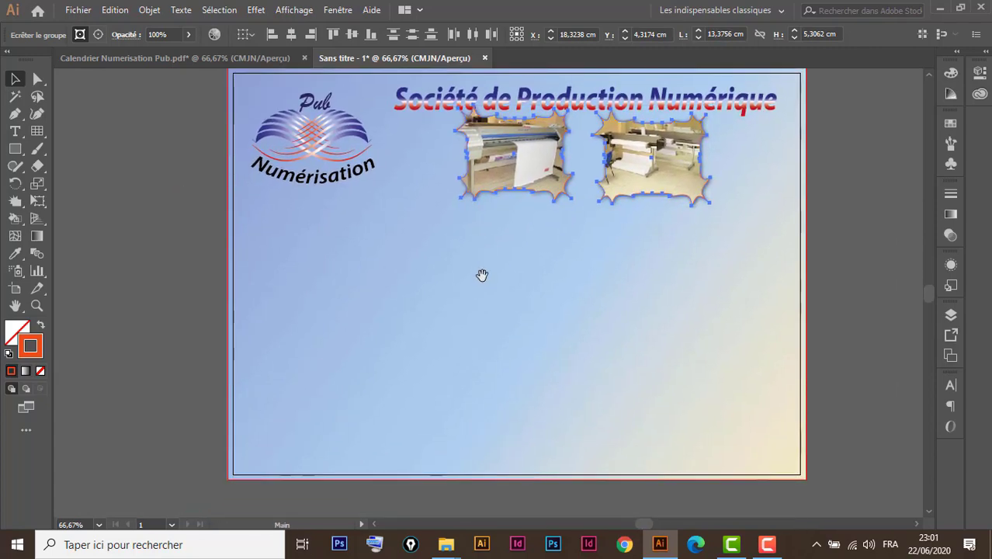
click(214, 57)
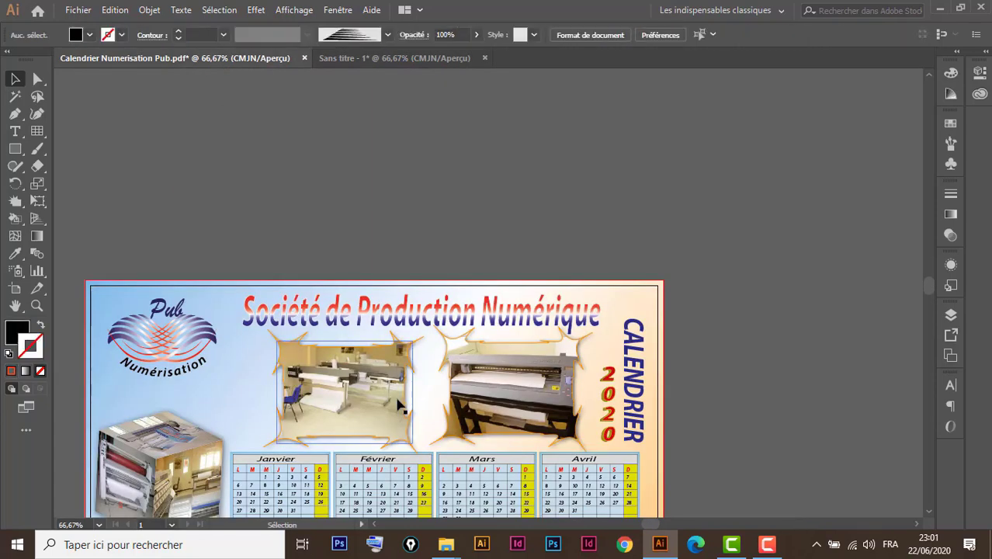
scroll(376, 403, down, 2)
scroll(372, 402, down, 3)
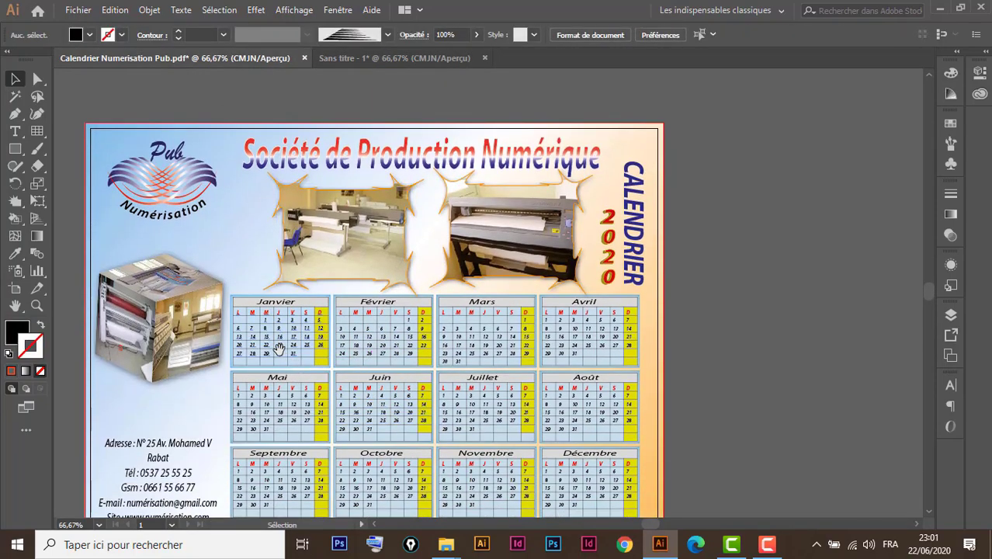
drag(262, 334, 397, 290)
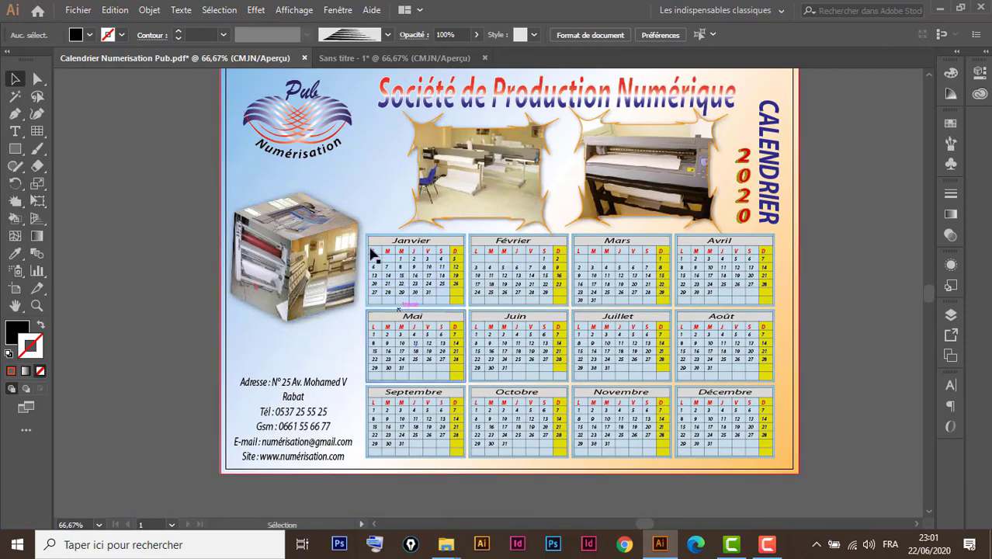
click(360, 59)
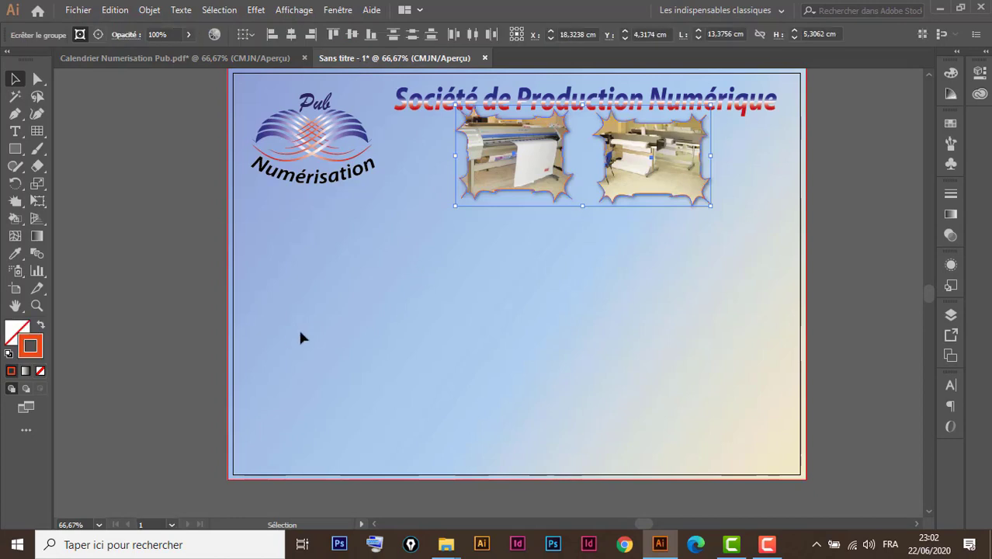
Draw a square below the Pub Numérisation logo and swap its colours so that it has an orange-red fill and no stroke
click(14, 148)
key(ctrl+shift+a)
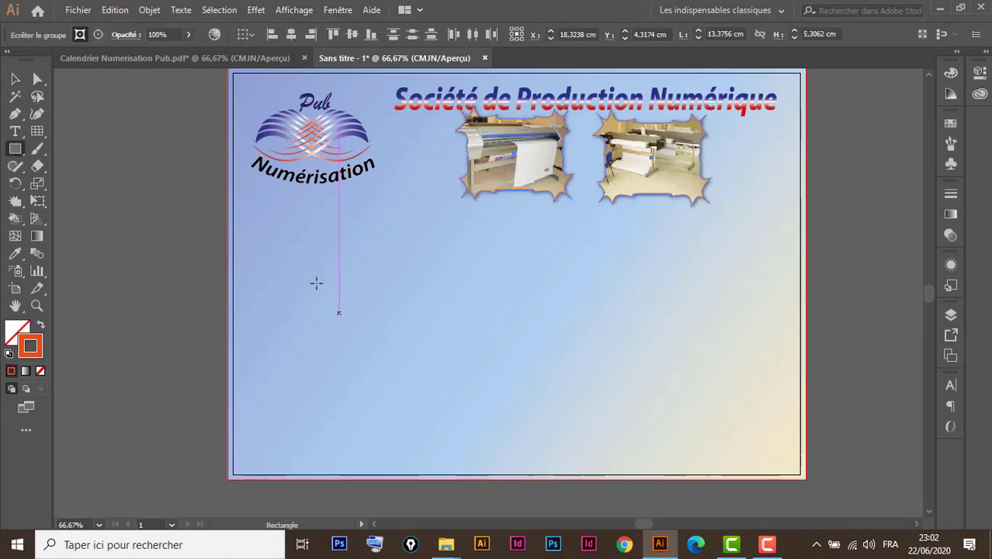
drag(251, 263, 353, 352)
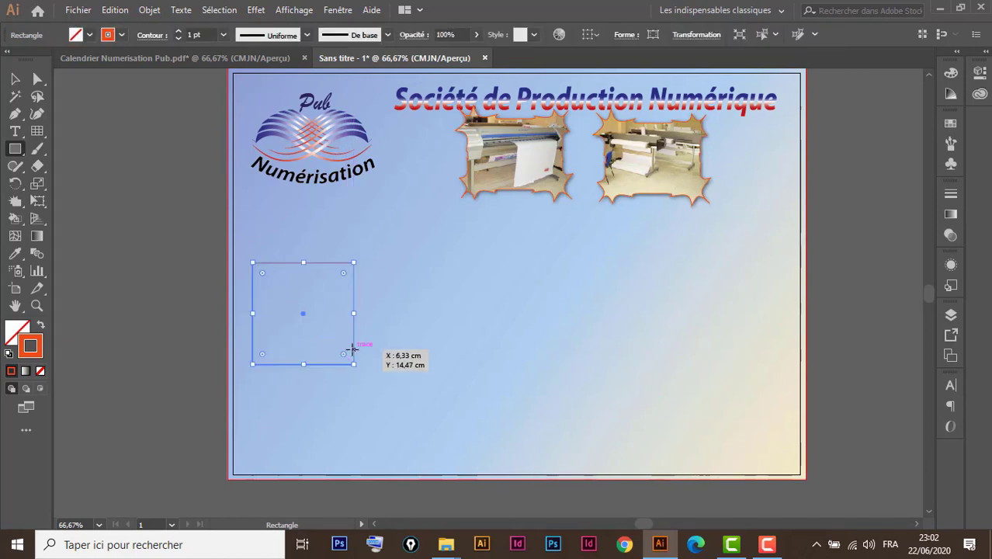
click(16, 78)
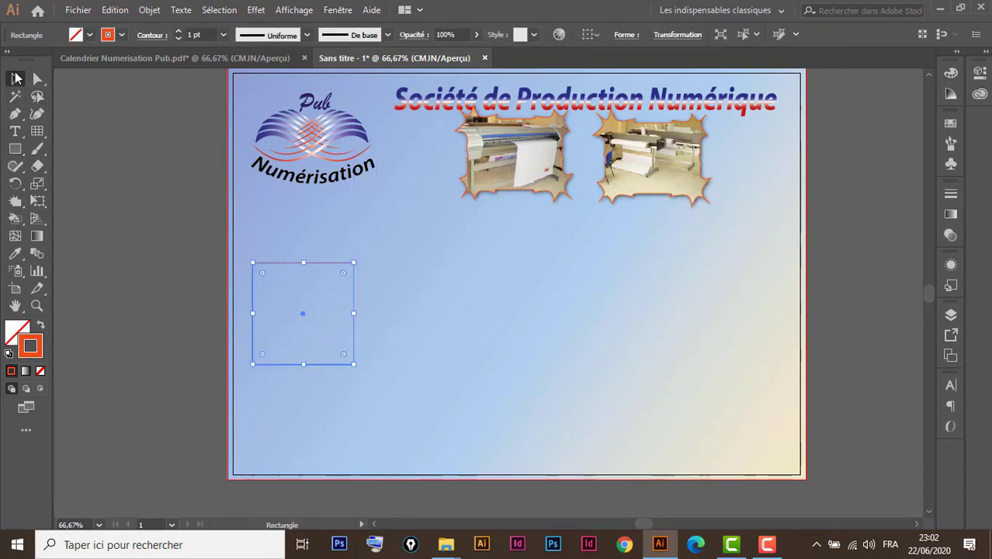
click(40, 326)
click(17, 332)
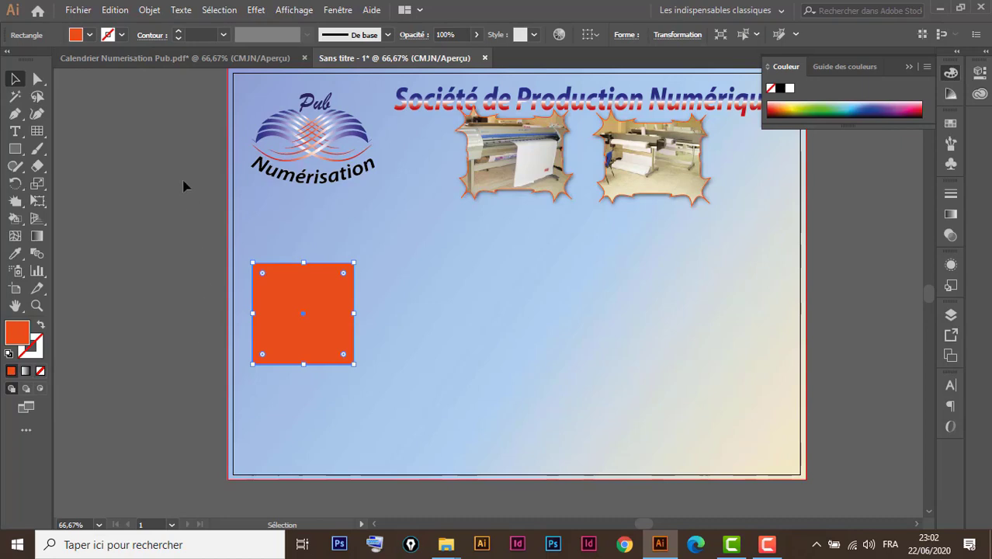
Apply a 3D Extrusion et biseautage effect to the orange-red square, with preview on and an extrusion depth of 152 pt
click(256, 10)
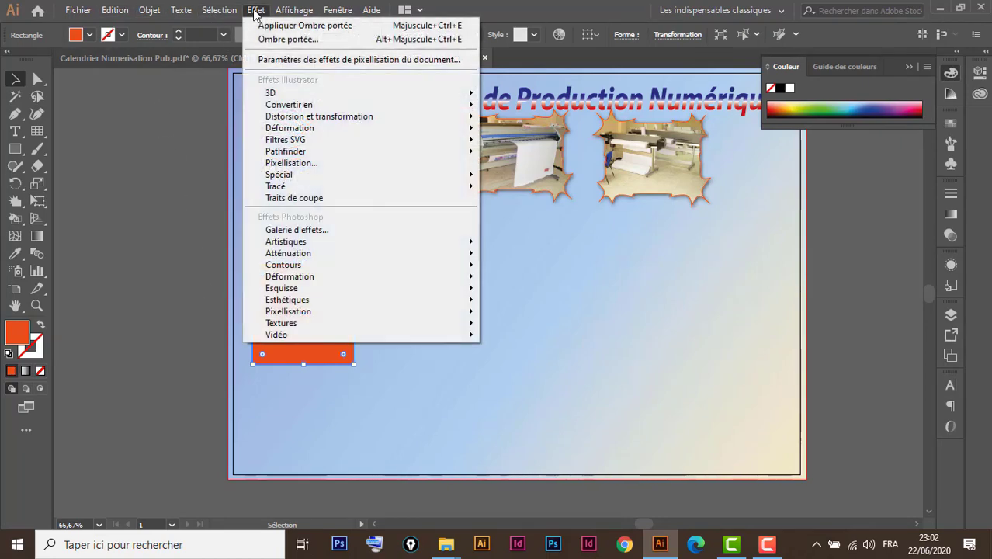
mouse_move(312, 96)
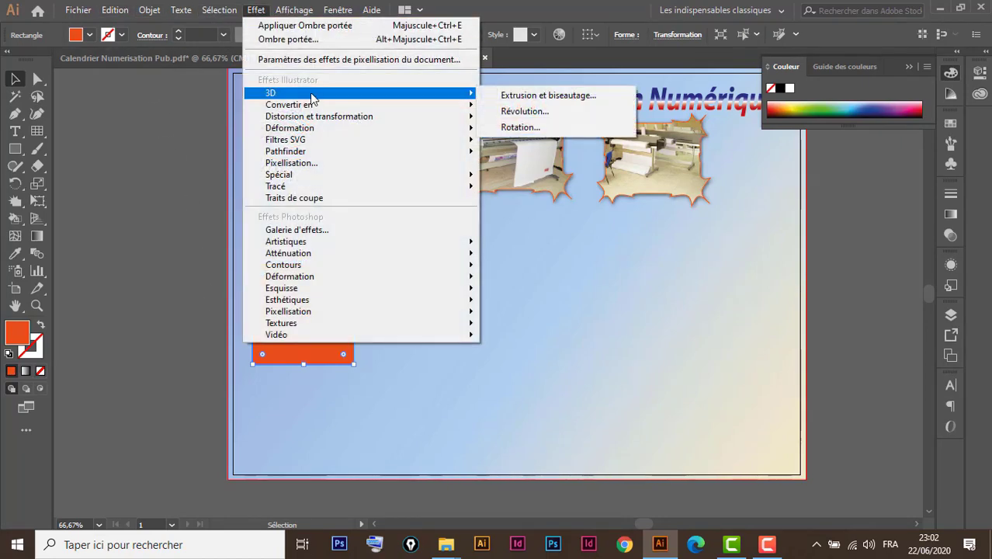
click(562, 102)
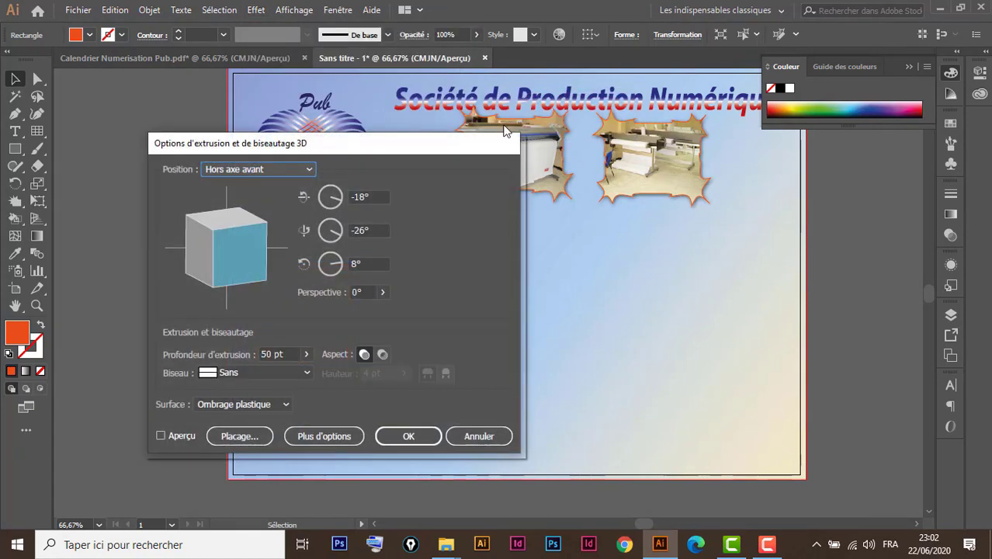
drag(361, 140, 697, 134)
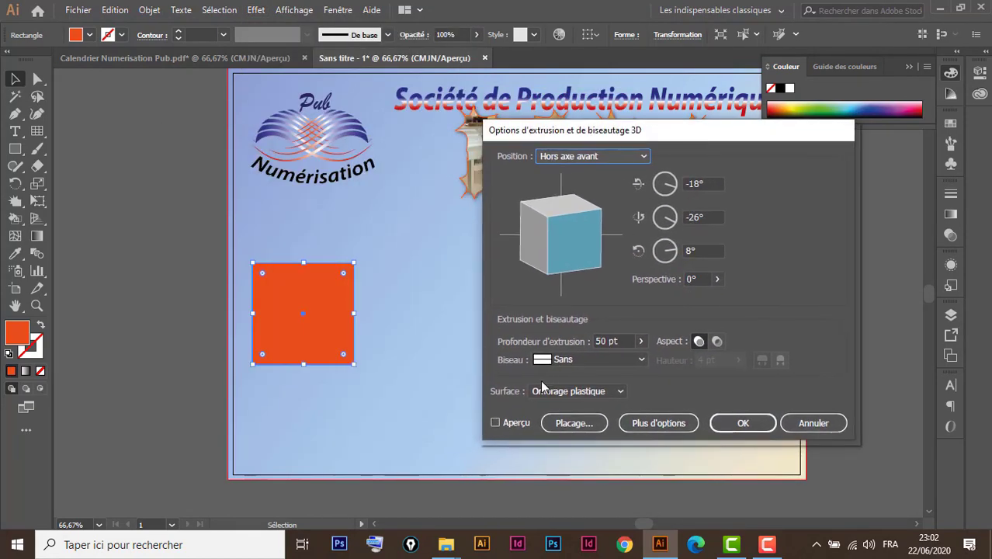
click(495, 423)
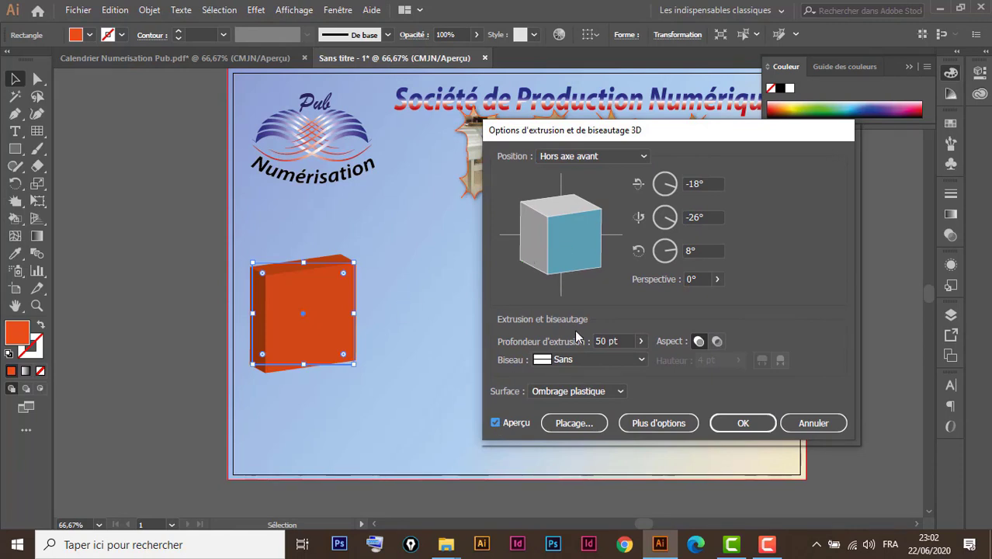
click(606, 340)
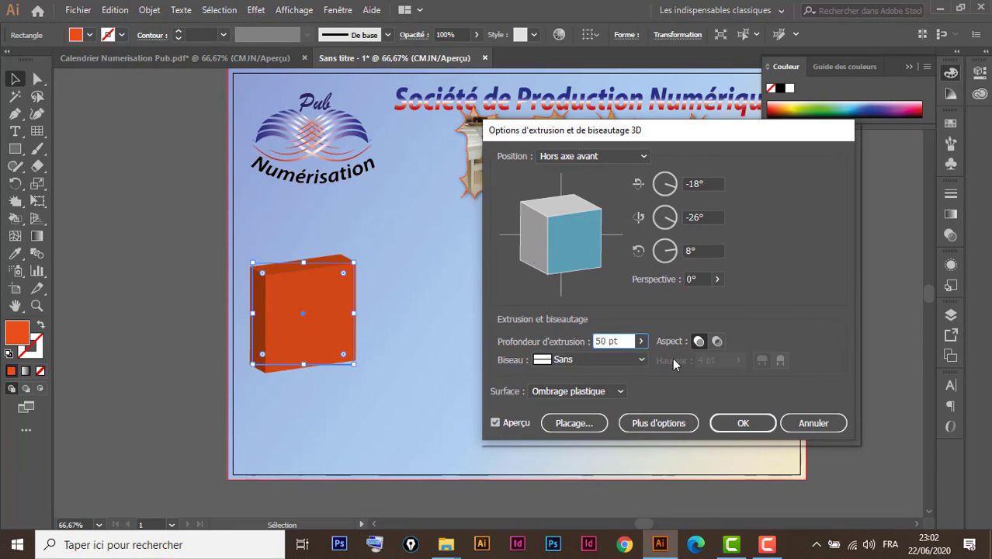
key(Up)
key(Up)
key(Up)
key(Up)
key(Up)
key(Up)
key(Up)
key(Up)
key(Up)
key(Up)
key(Up)
key(Up)
key(Up)
key(Up)
key(Up)
key(Up)
key(Up)
key(Up)
key(Up)
key(Up)
key(Up)
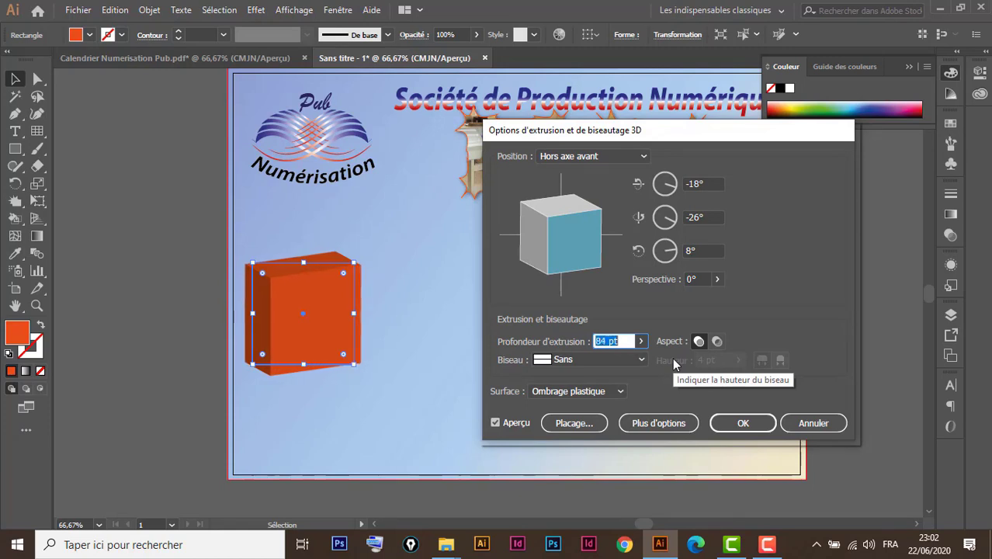
key(Up)
key(Up)
key(Up)
key(Up)
key(Up)
key(Up)
key(Up)
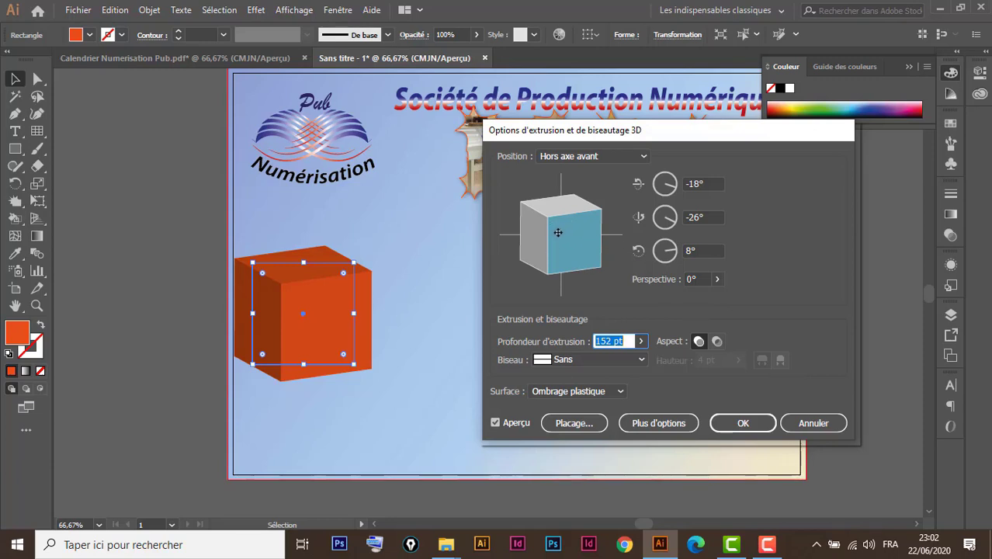
Rotate the extruded cube to -15°, -42° and 7° so two side faces and the top show, apply the effect and deselect
drag(557, 232, 564, 260)
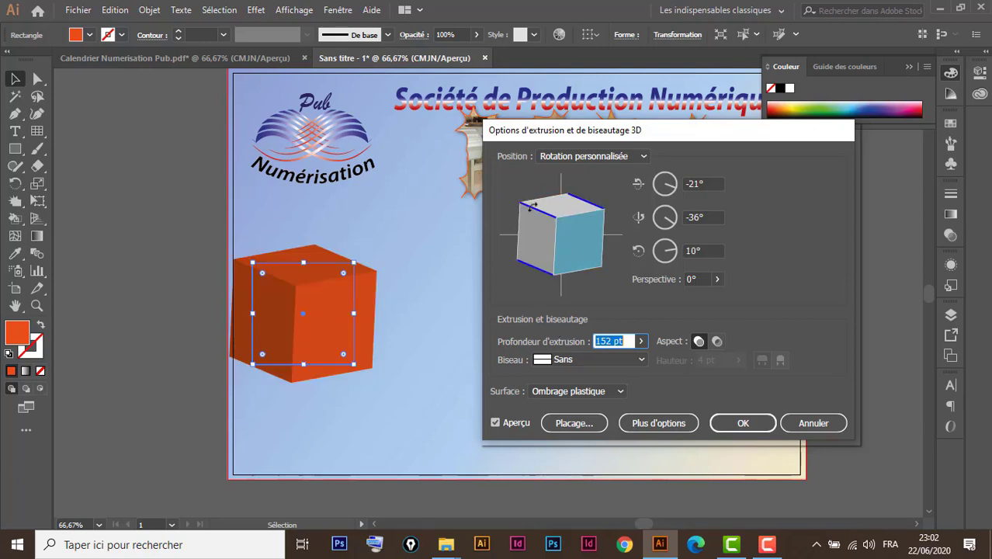
drag(531, 205, 543, 238)
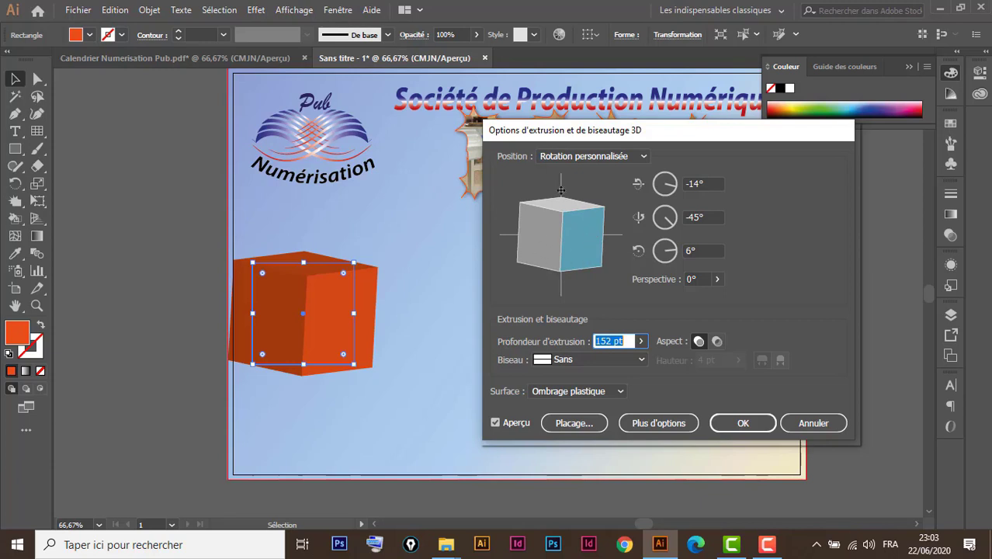
drag(588, 230, 581, 225)
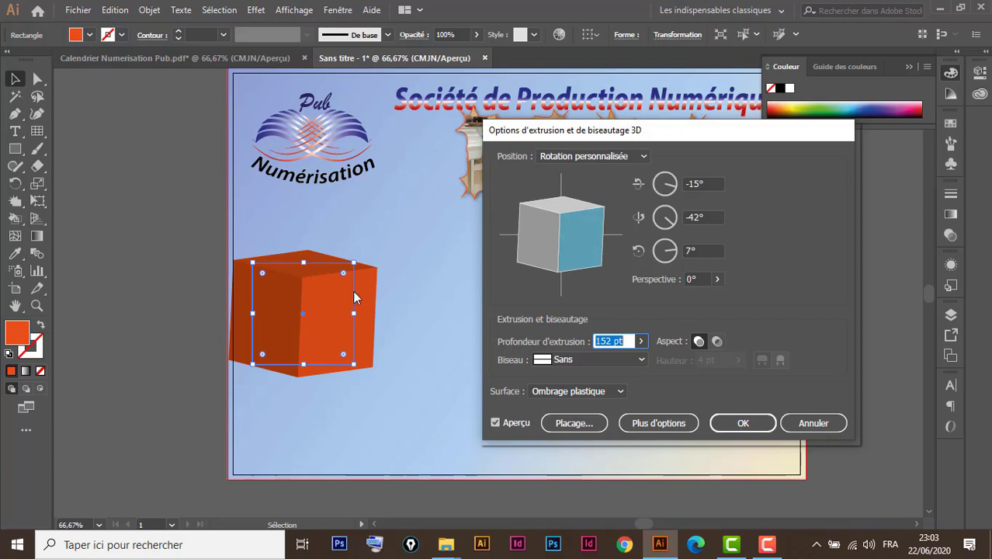
click(744, 424)
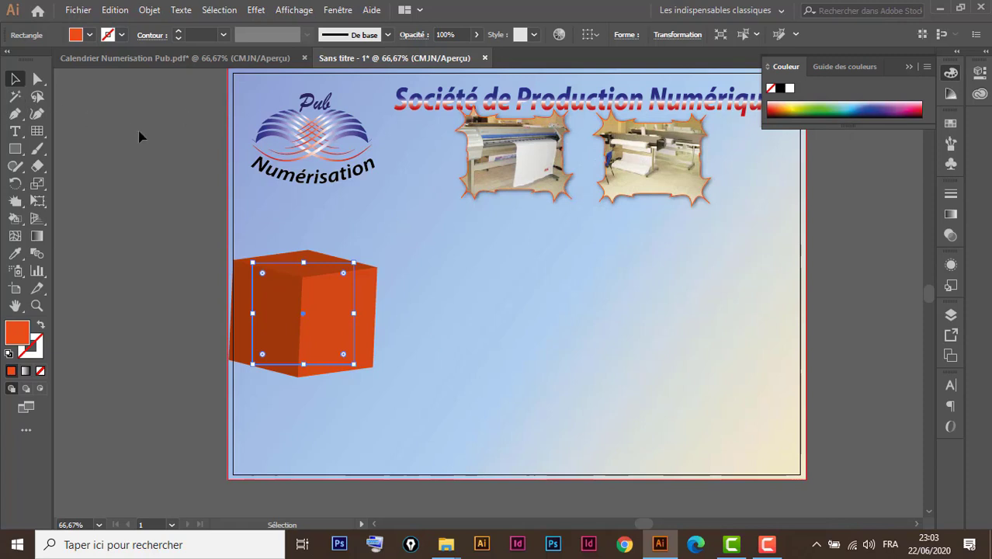
click(163, 221)
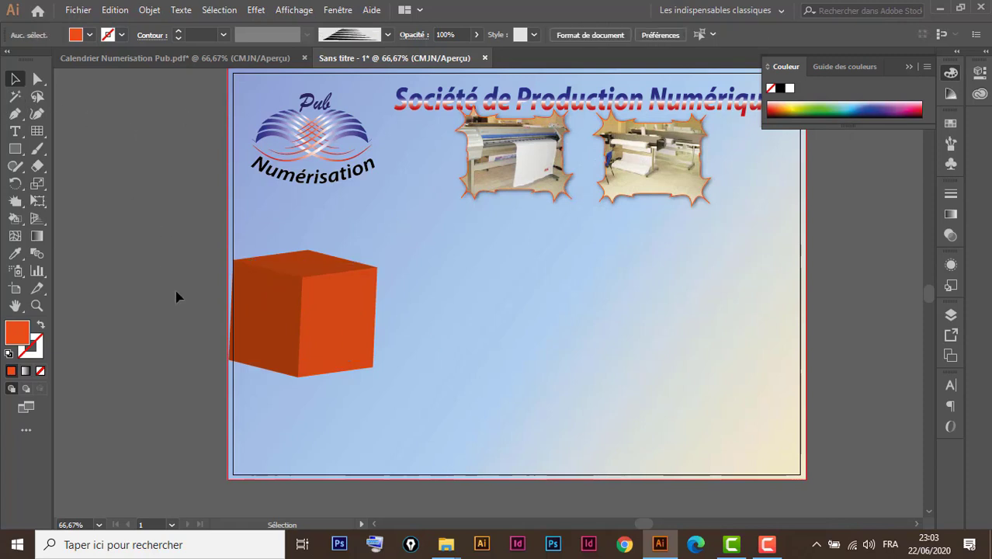
Import 450_photo_1, 450_photo_2 and 450_photo_4 from the images folder as linked files and place them beside the cube
click(78, 10)
click(141, 247)
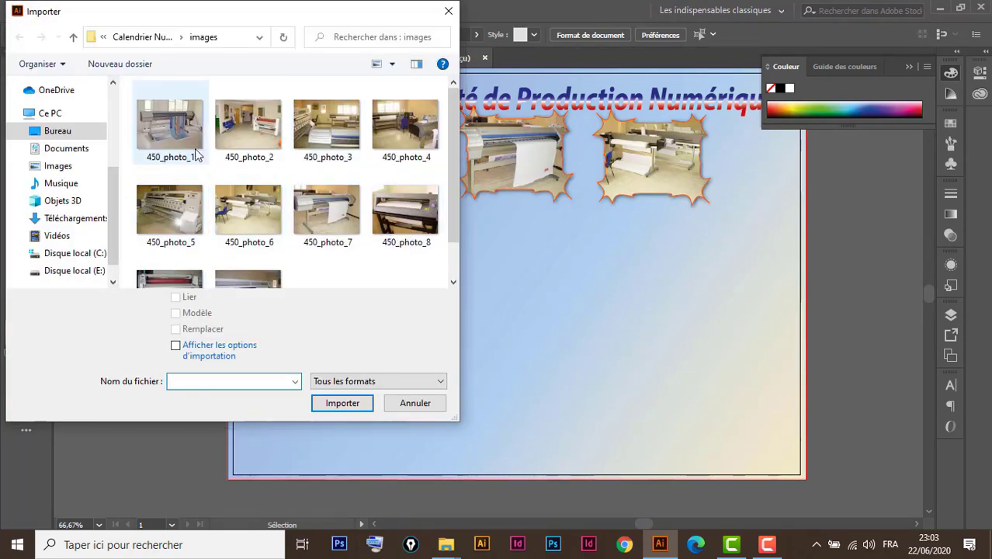
click(177, 134)
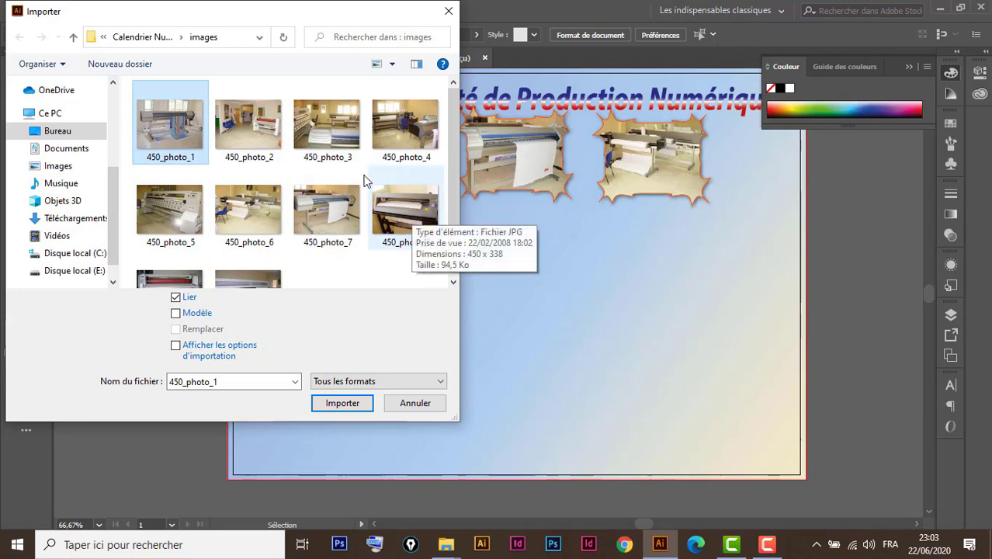
ctrl+click(402, 134)
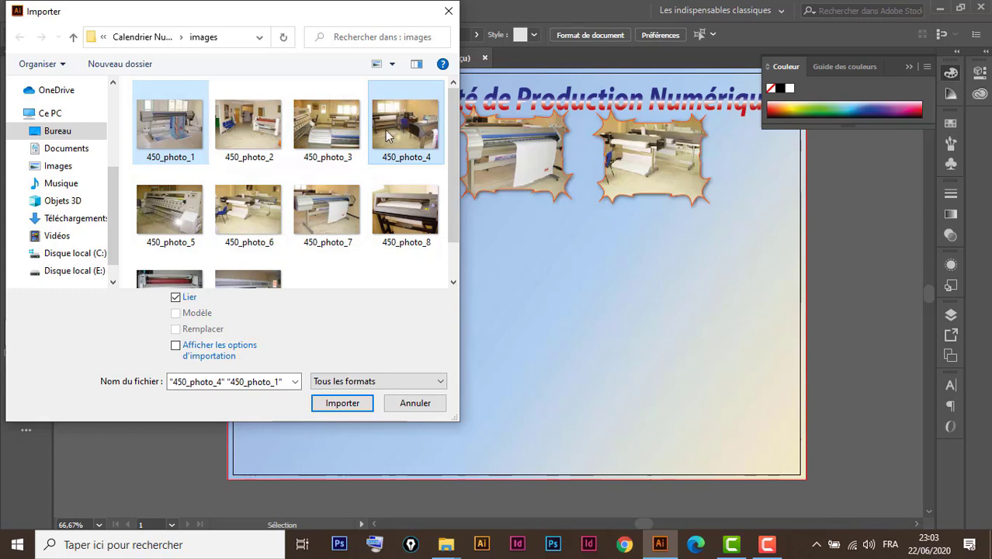
ctrl+click(246, 127)
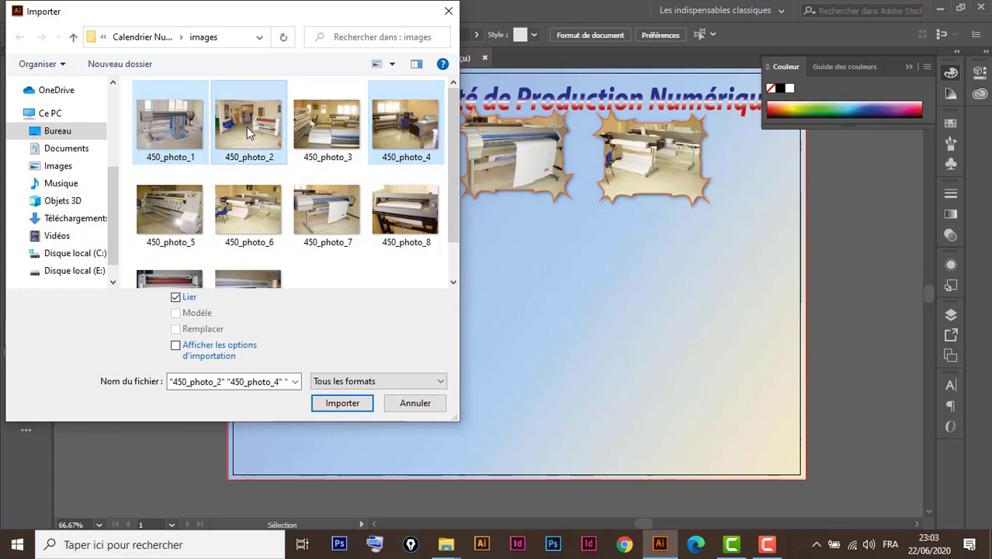
click(353, 405)
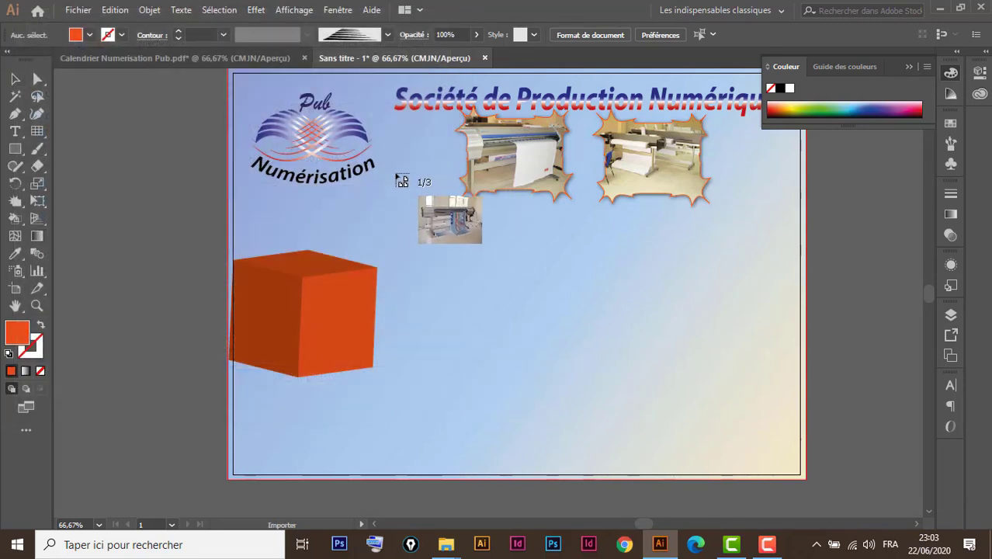
click(397, 174)
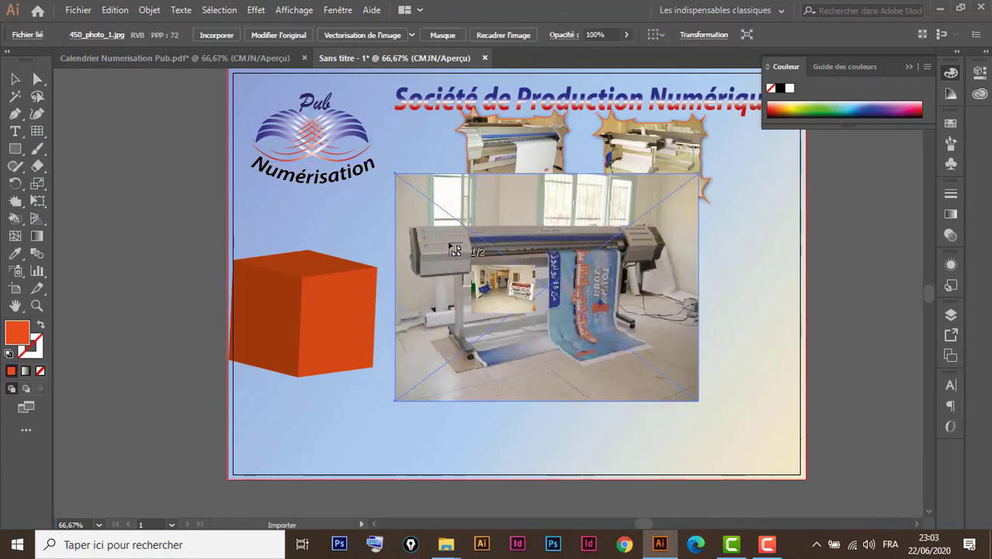
click(448, 243)
click(593, 328)
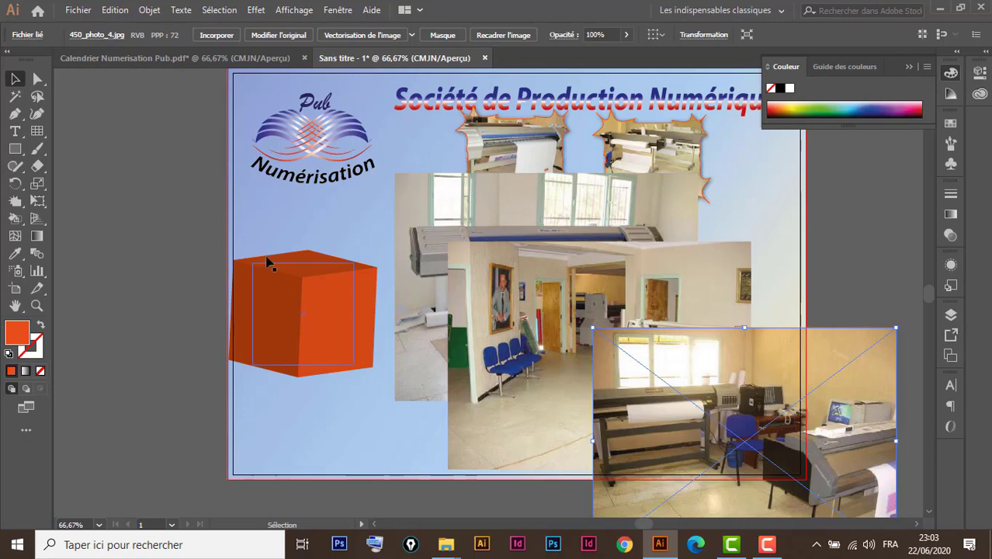
Select the three placed photos together and embed them in the document
key(space)
drag(598, 339, 433, 282)
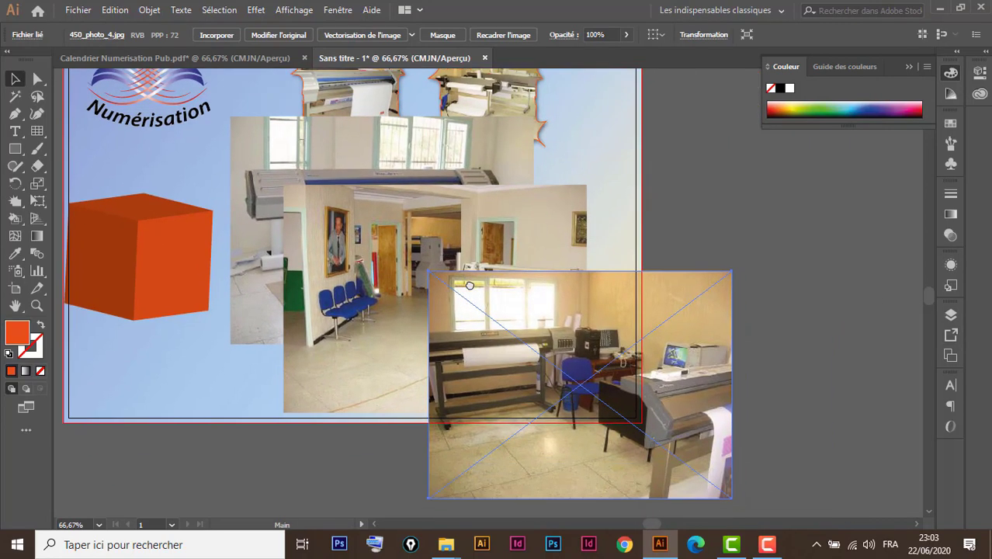
drag(791, 237, 319, 346)
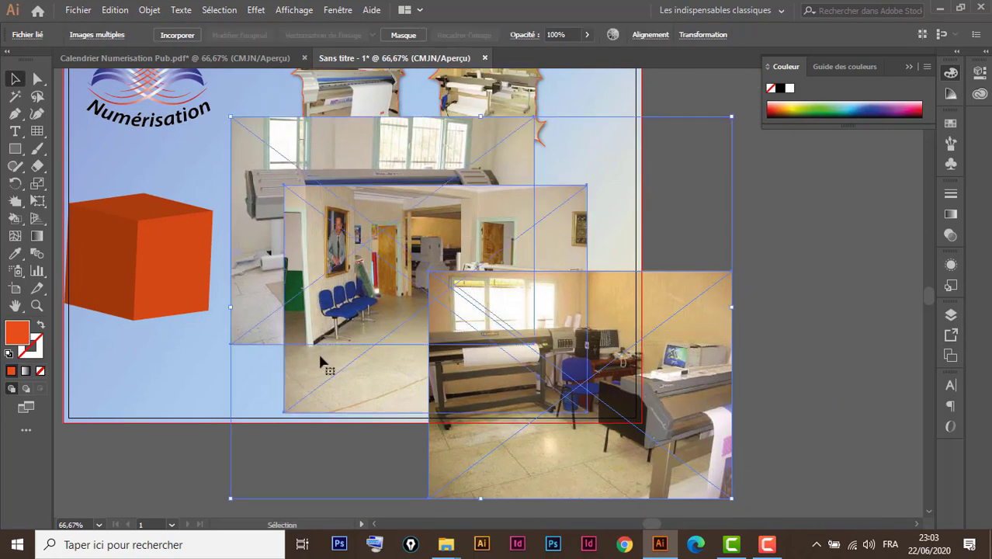
click(181, 34)
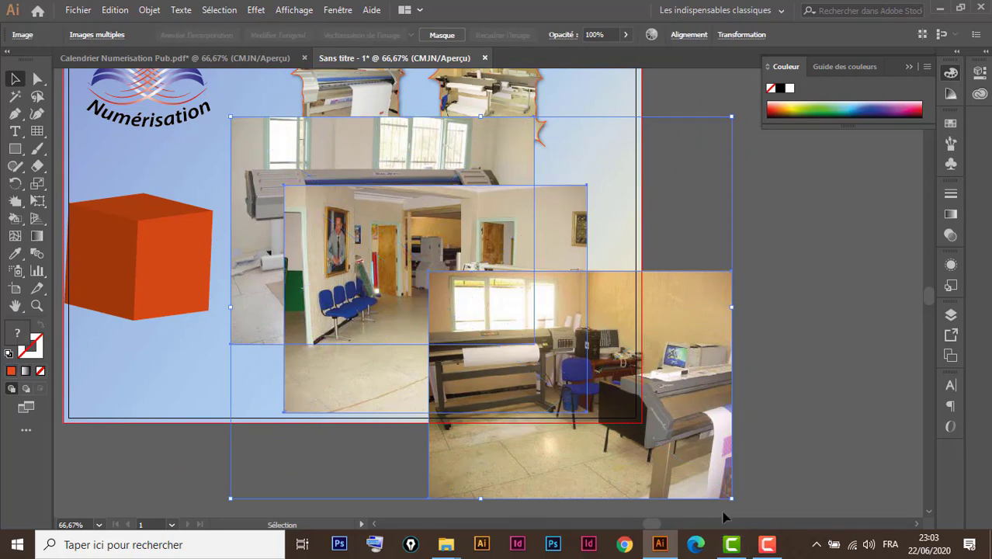
Shrink the three photos to small thumbnails near the page's right edge, and shift the cube inside the left margin
drag(731, 498, 342, 222)
drag(277, 148, 526, 257)
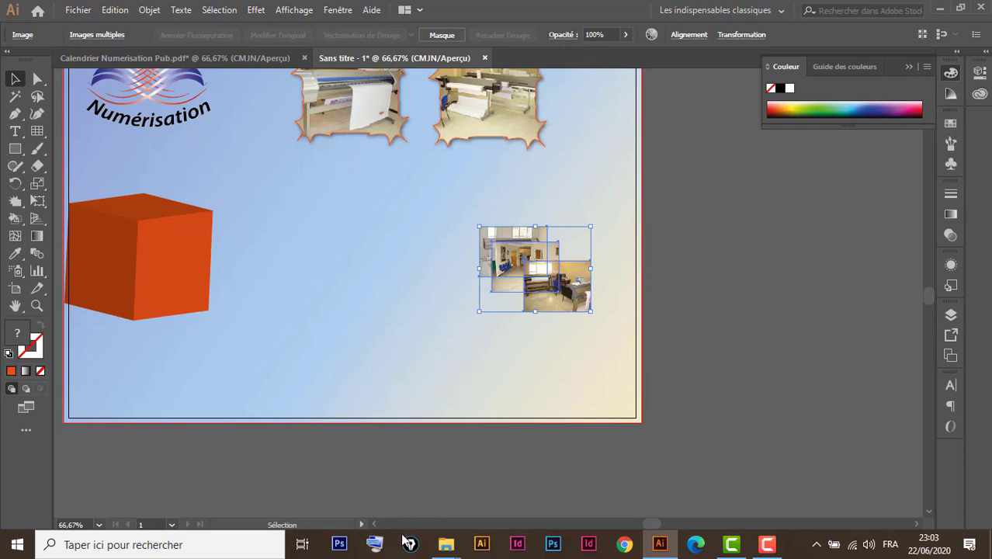
key(space)
drag(418, 405, 564, 457)
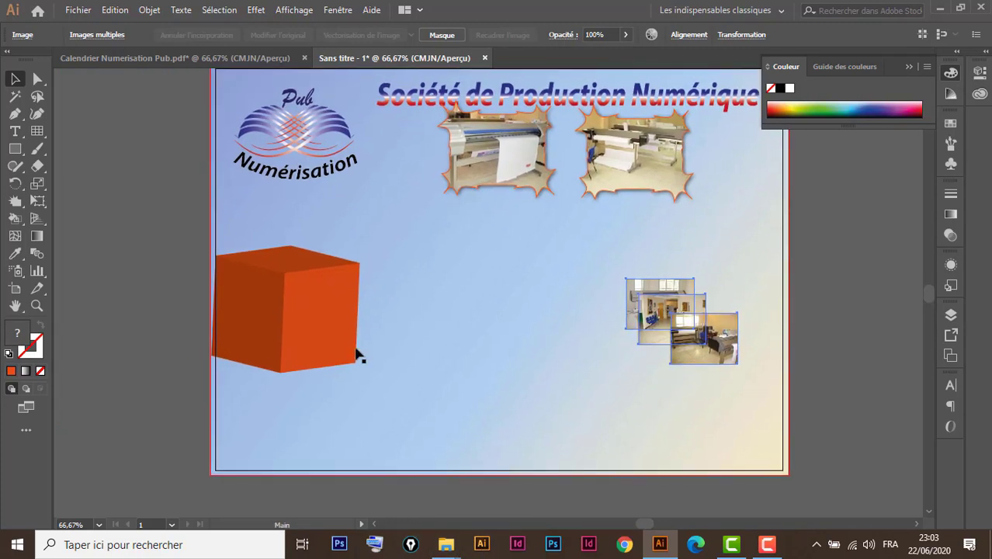
drag(313, 324, 329, 314)
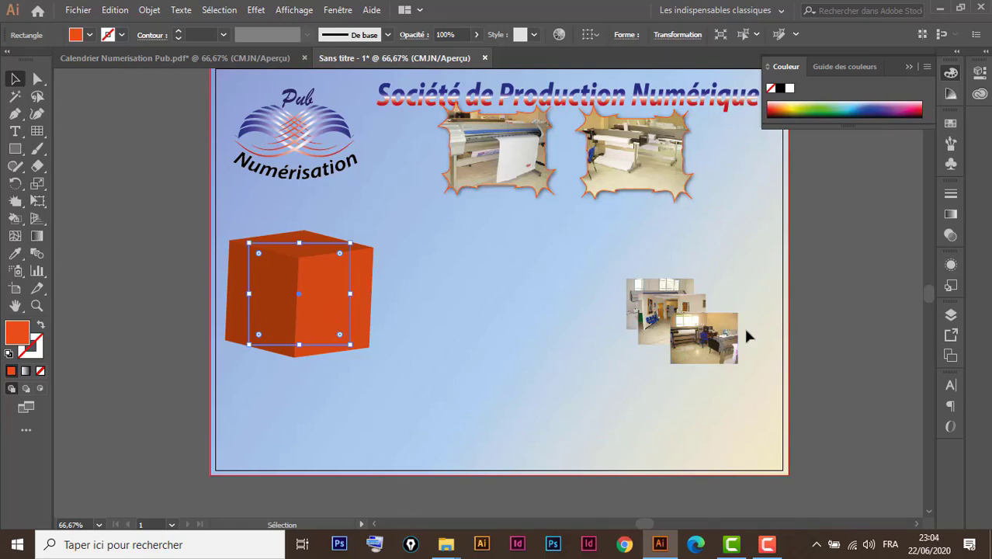
Save the front thumbnail, 450_photo_4, as a dynamic Graphique symbol named "image 1" and delete its instance from the artwork
click(950, 164)
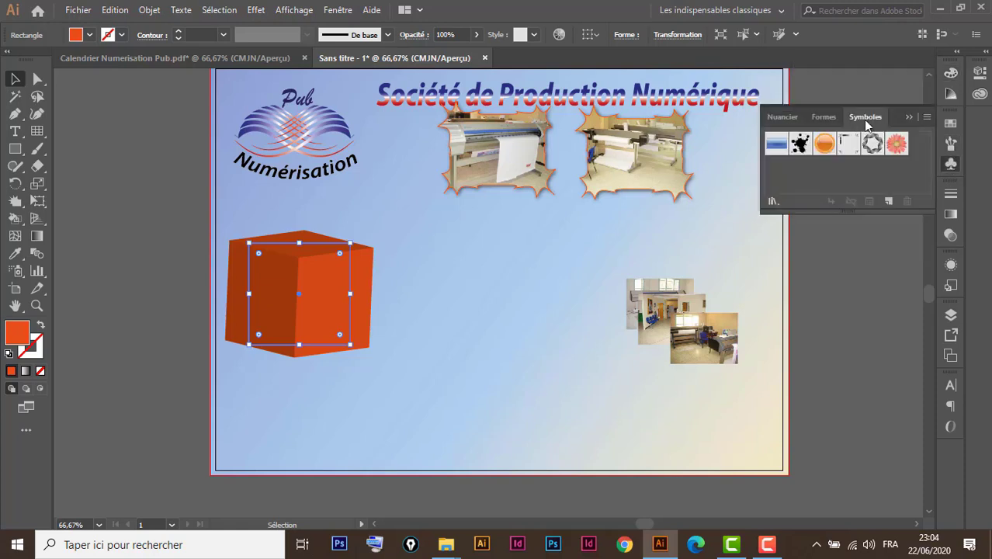
drag(849, 210, 850, 292)
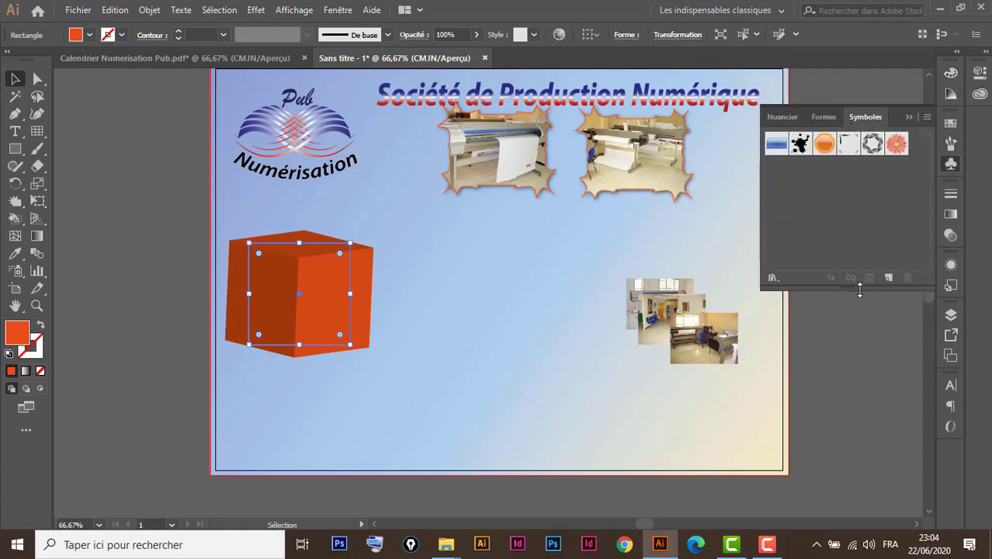
drag(722, 355, 807, 196)
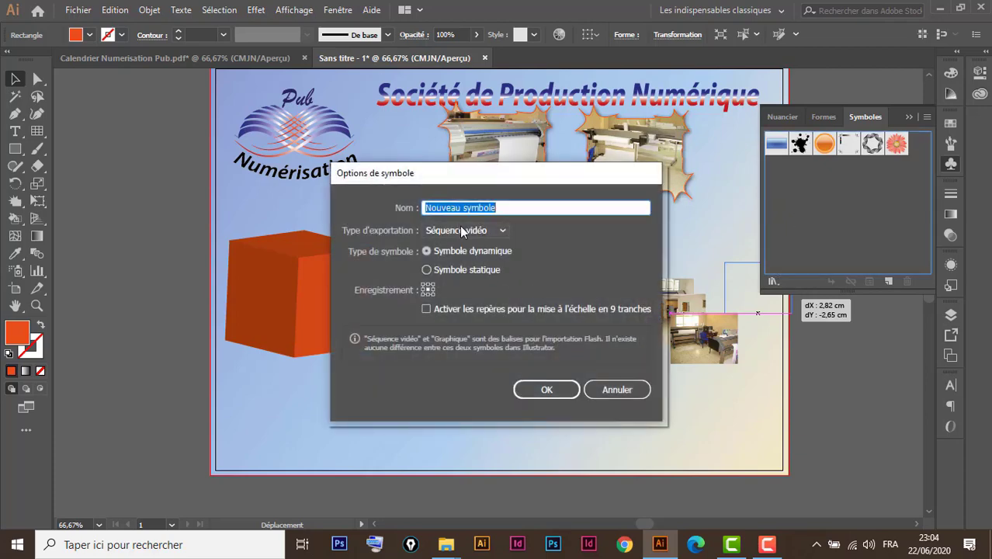
click(481, 230)
click(474, 264)
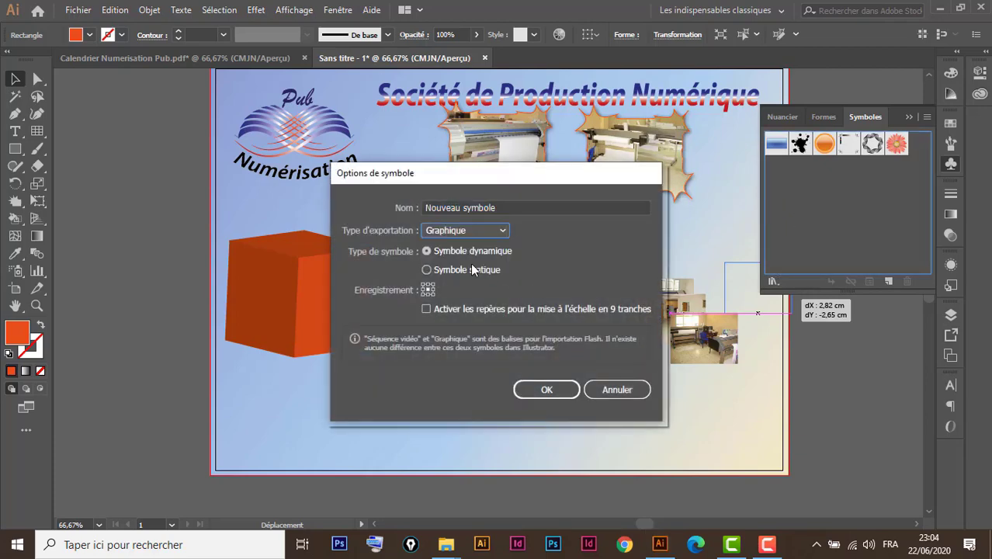
drag(510, 203, 399, 223)
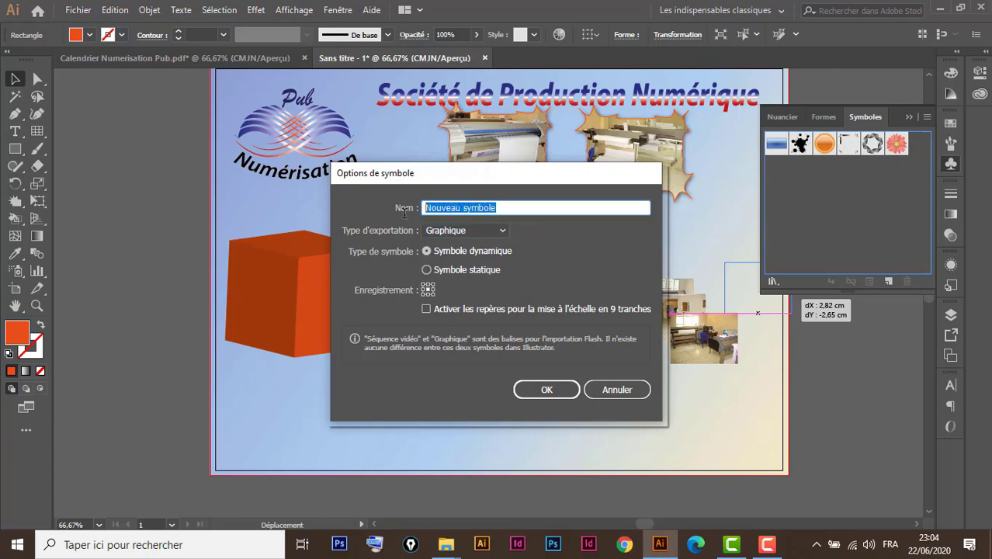
key(BackSpace)
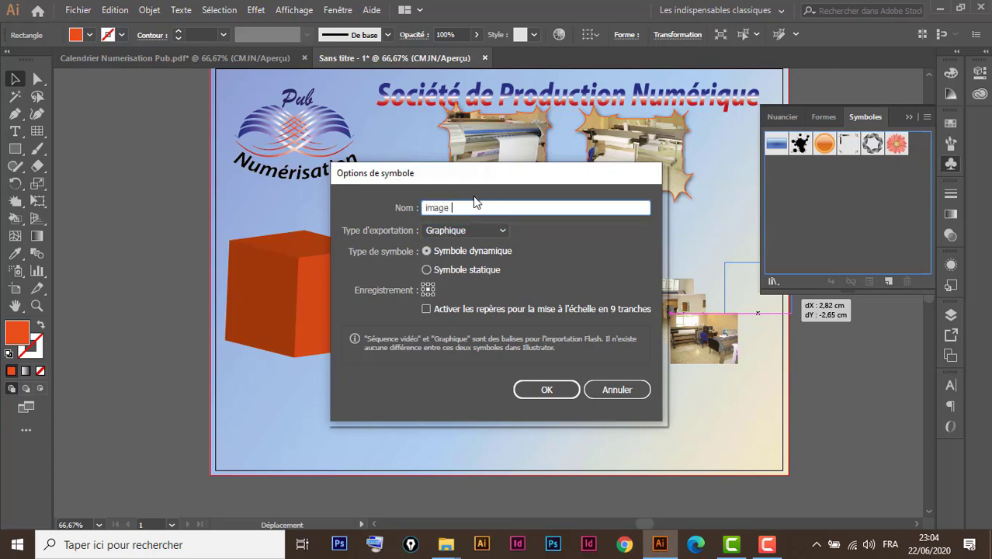
click(520, 386)
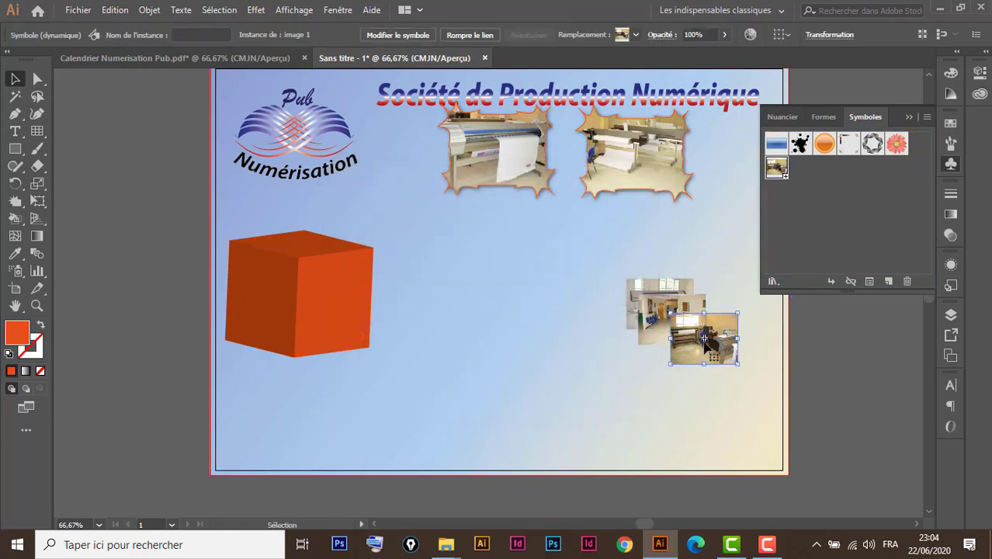
drag(706, 342, 811, 419)
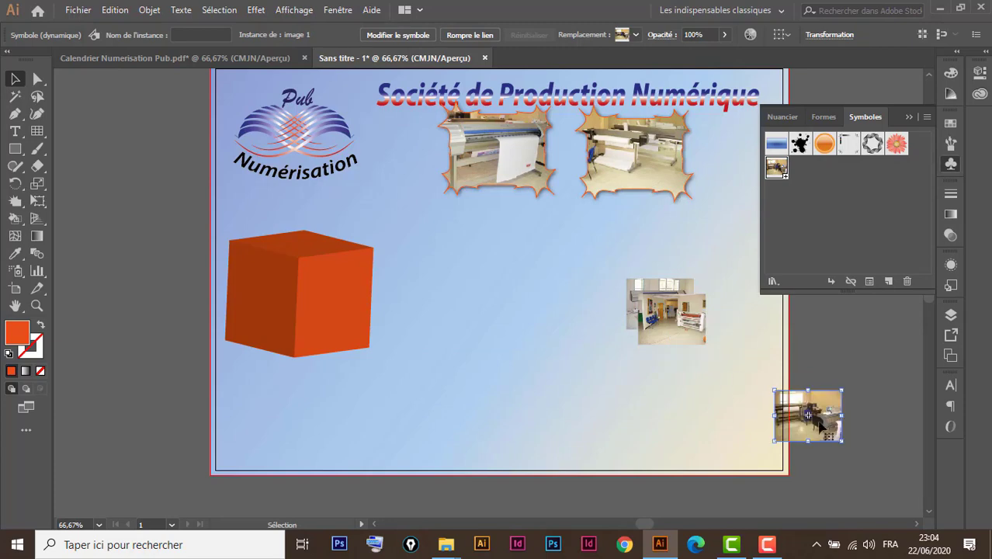
key(Delete)
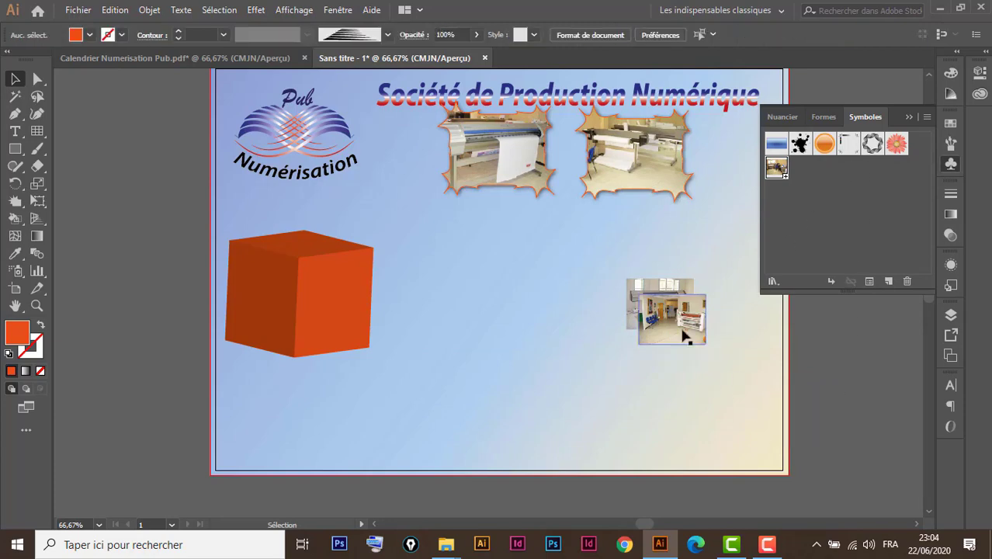
Save the front photo thumbnail as a dynamic Graphique symbol named "image 2" and delete its instance from the artwork
drag(686, 332, 839, 229)
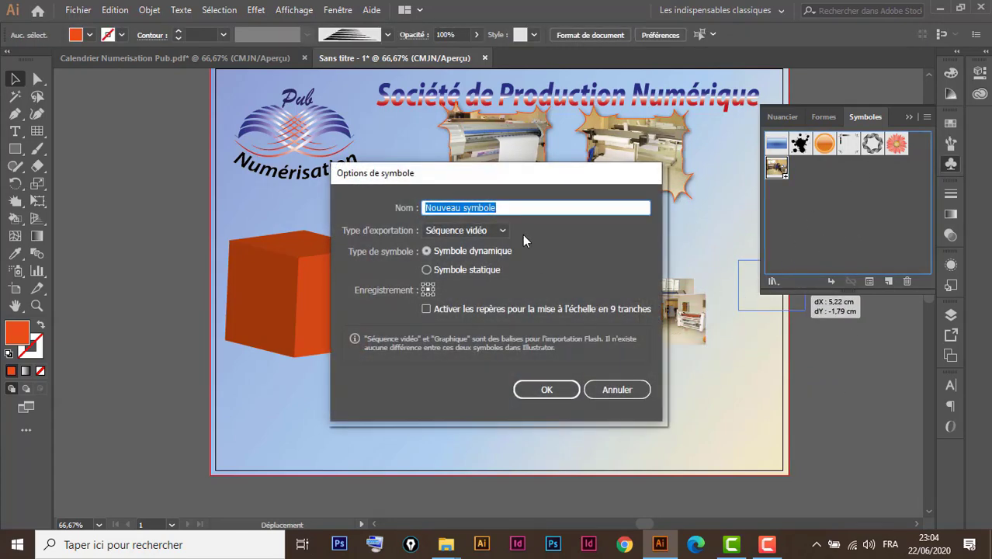
key(BackSpace)
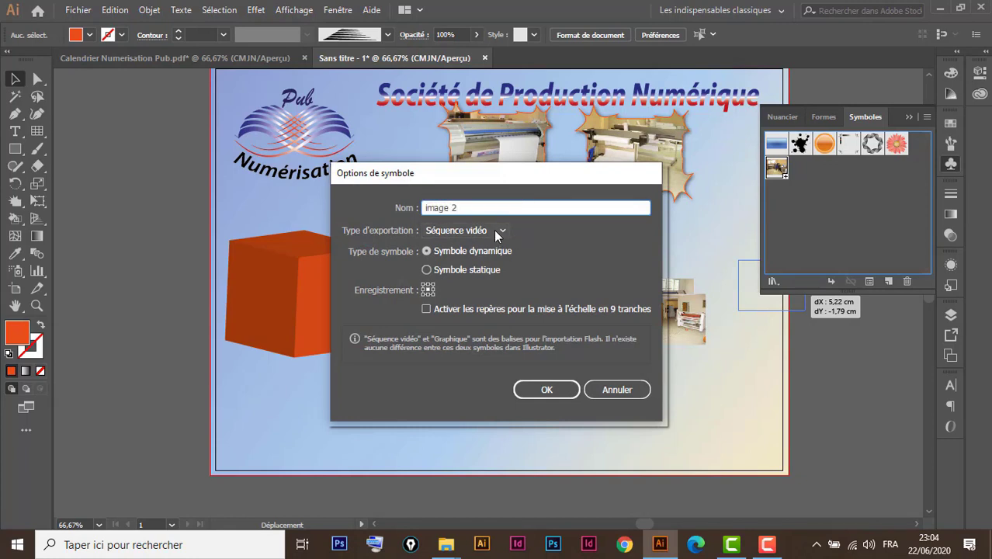
click(495, 230)
click(481, 262)
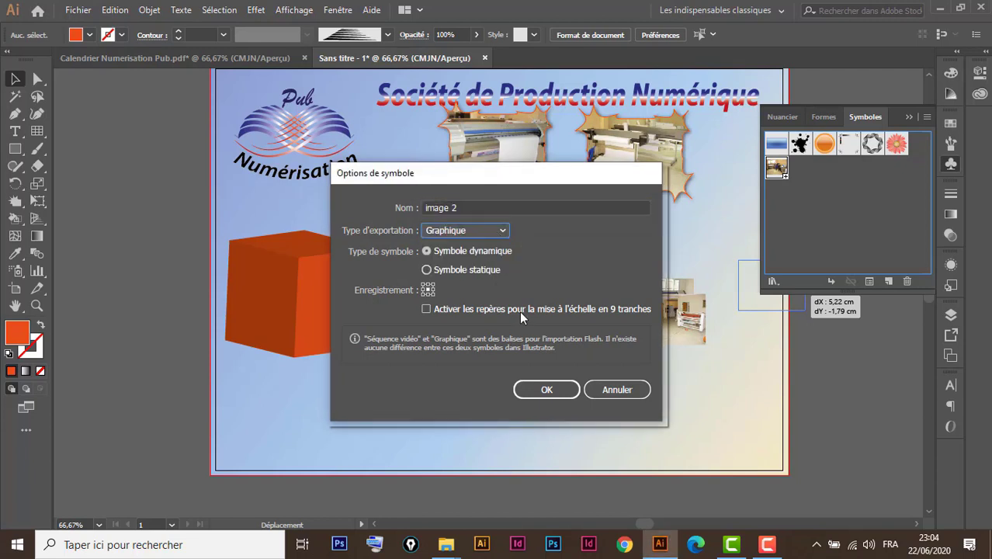
click(546, 390)
drag(677, 305, 822, 424)
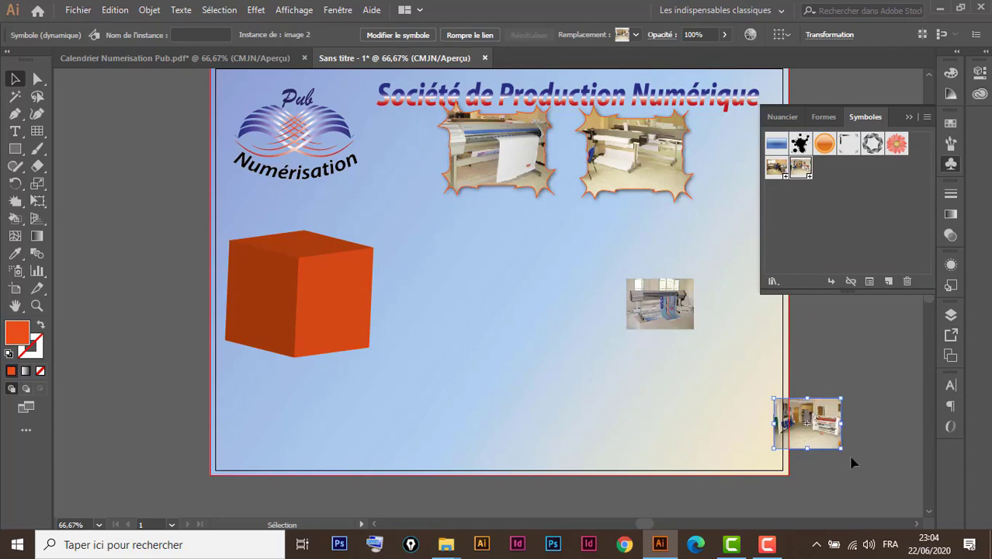
key(Delete)
Save the remaining photo thumbnail as a dynamic Graphique symbol named "image 3" and delete its instance from the artwork
drag(660, 304, 854, 220)
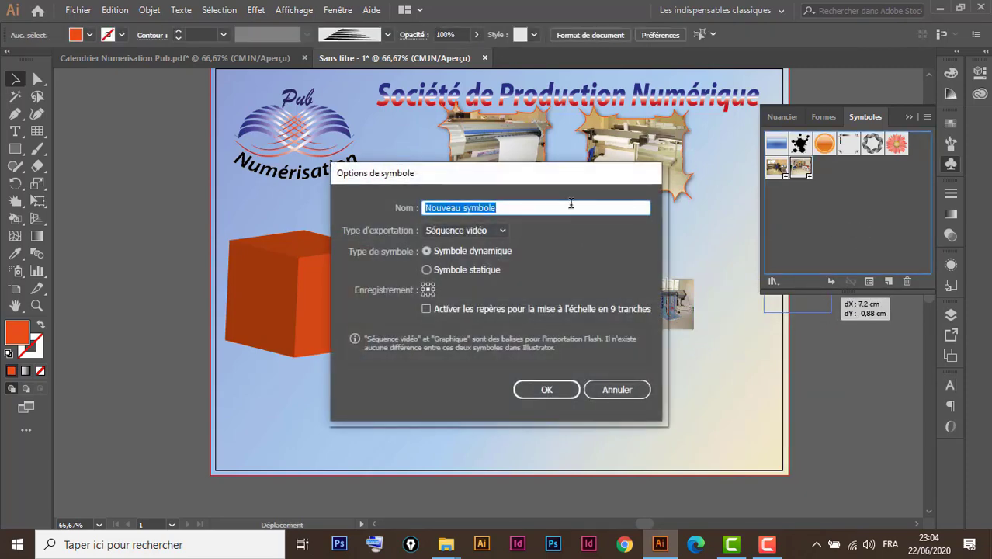
text(image 3)
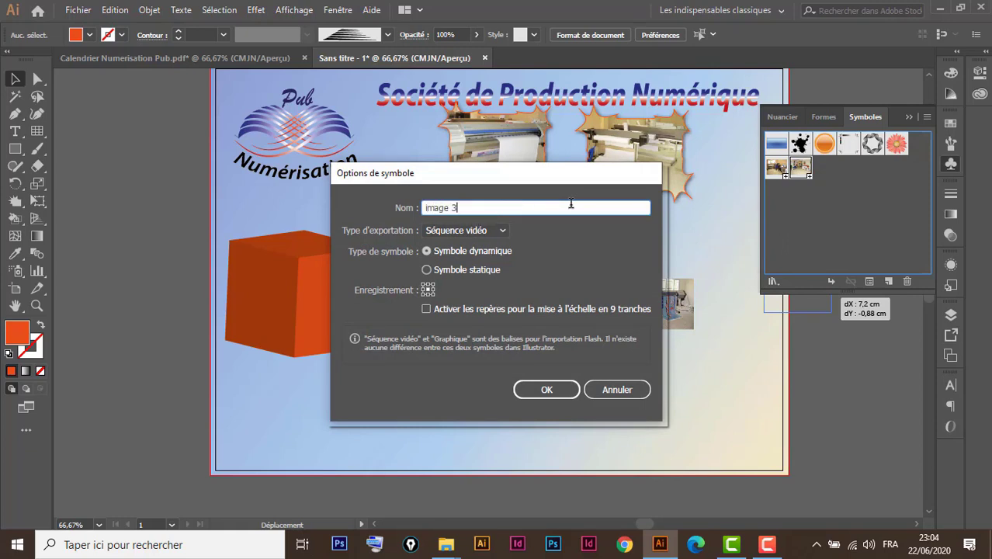
click(487, 230)
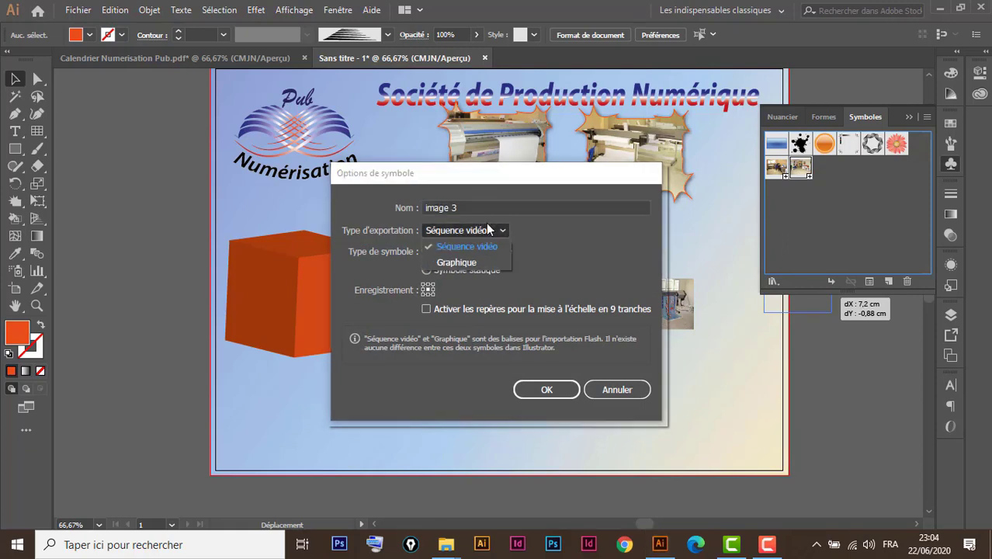
click(463, 264)
click(555, 390)
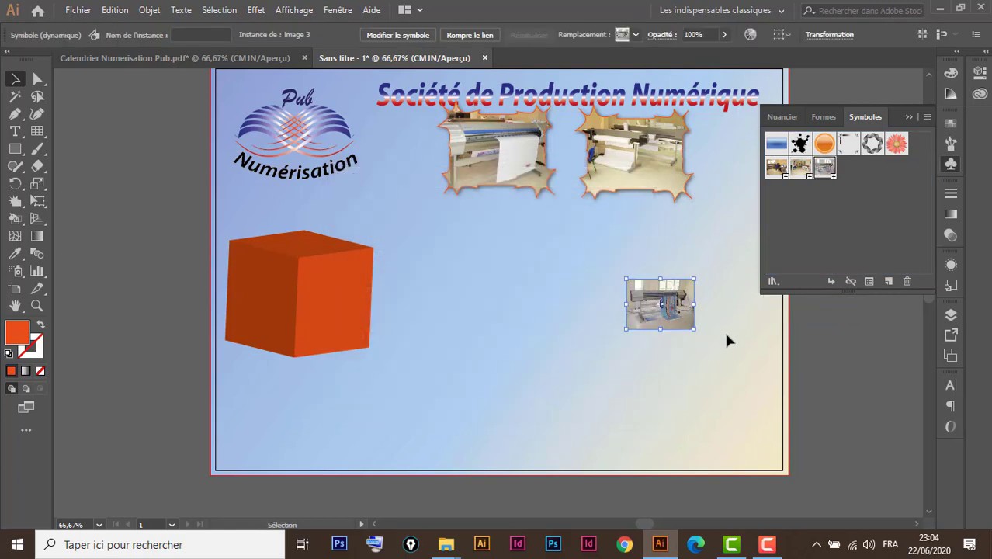
key(Delete)
click(335, 291)
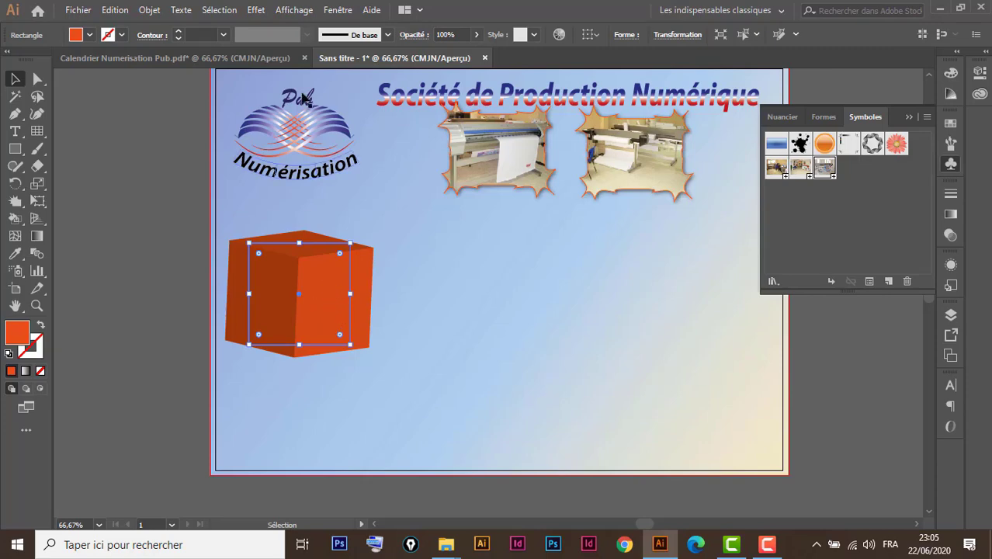
click(262, 15)
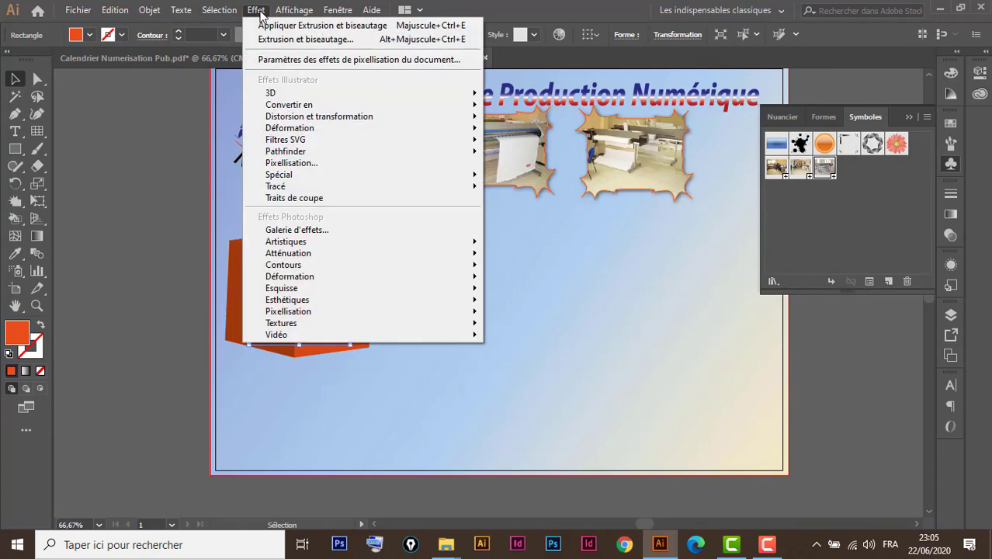
mouse_move(307, 94)
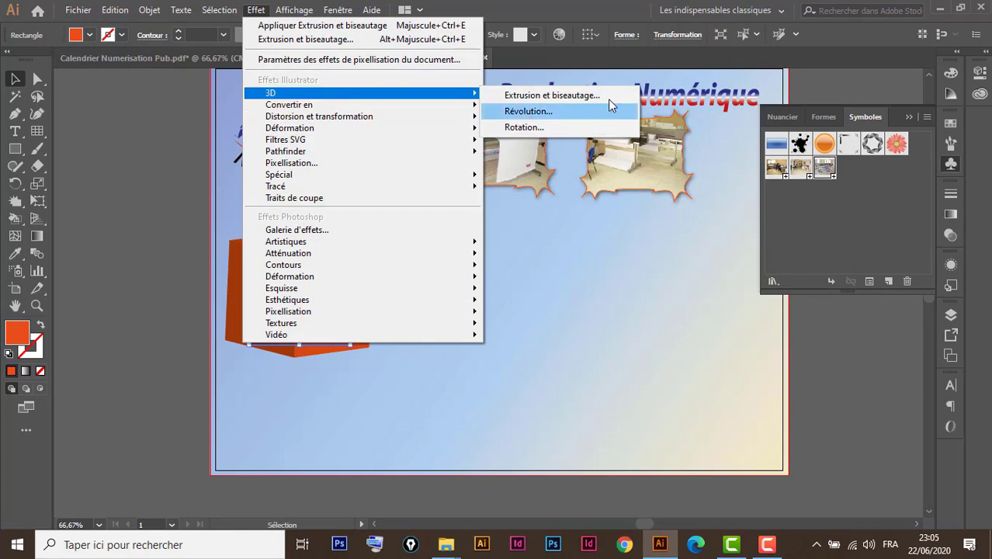
click(580, 93)
drag(528, 224, 556, 115)
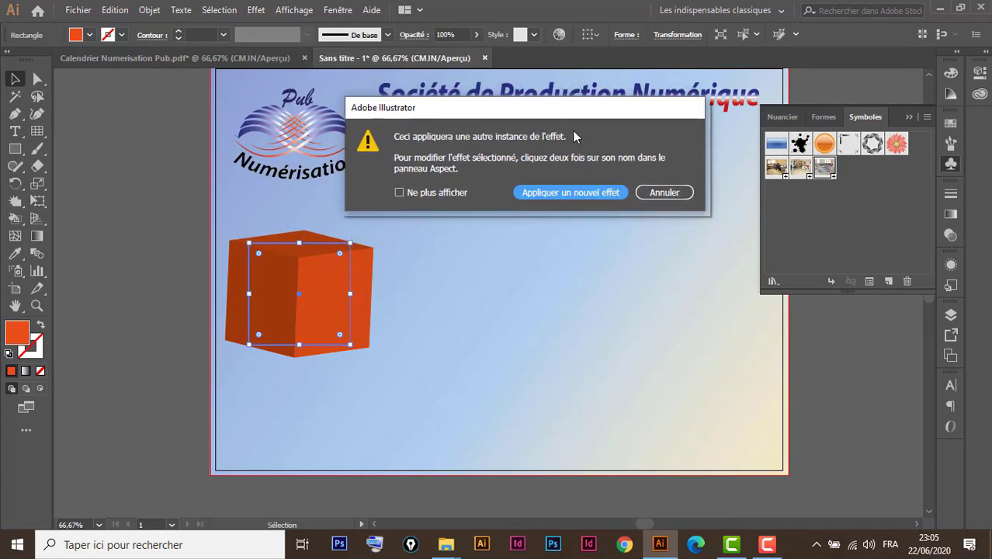
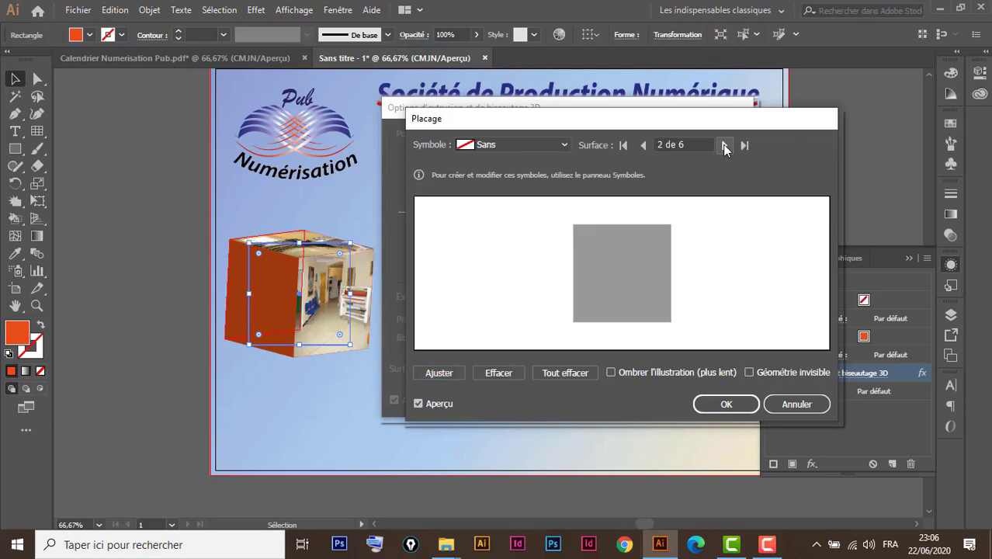
Map the symbol "image 3" onto surface 5 of the cube and scale it to fit the whole face
click(725, 145)
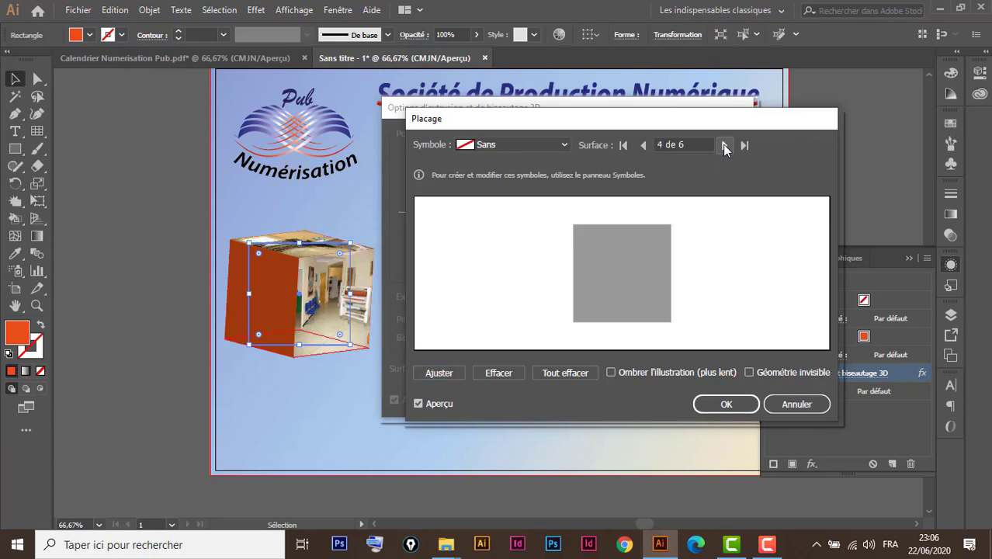
click(725, 145)
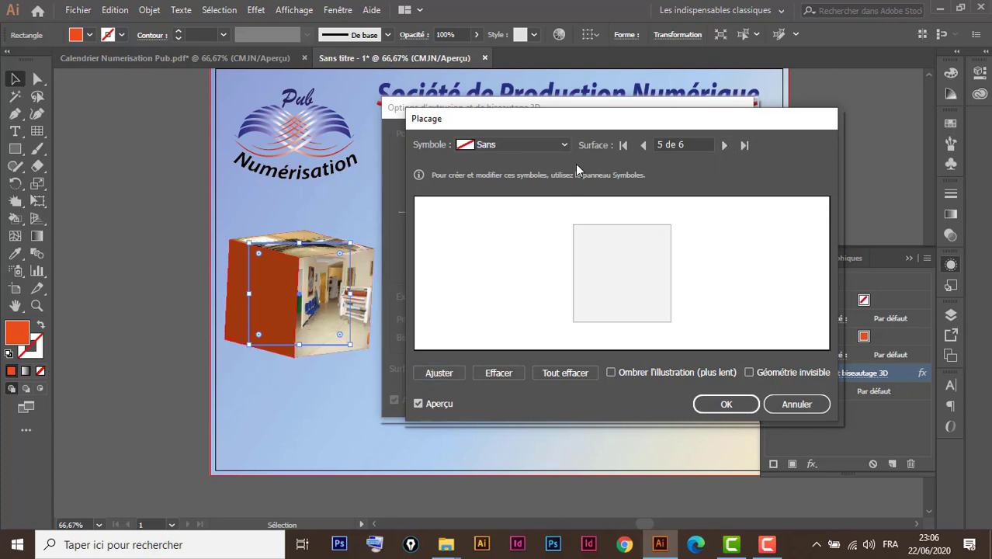
click(565, 145)
click(512, 311)
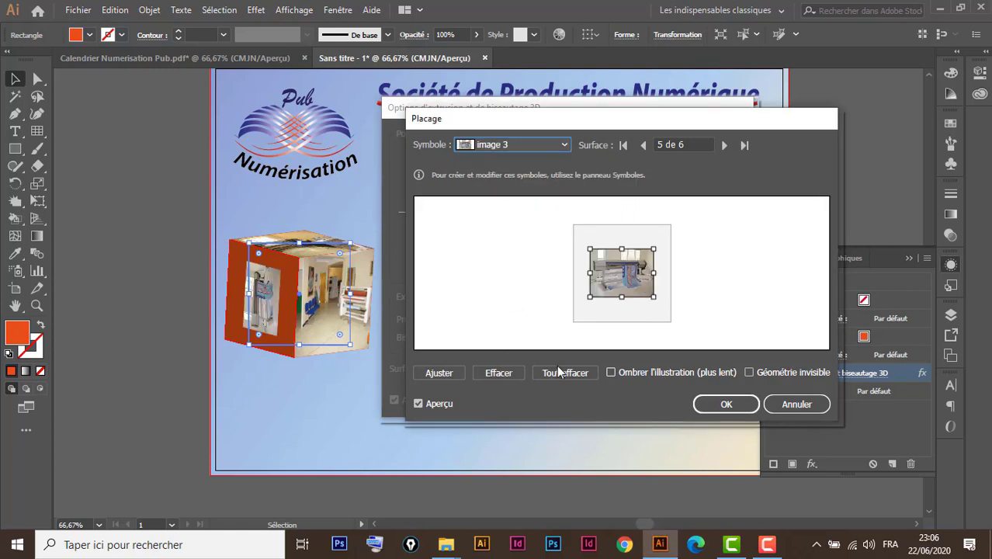
click(443, 372)
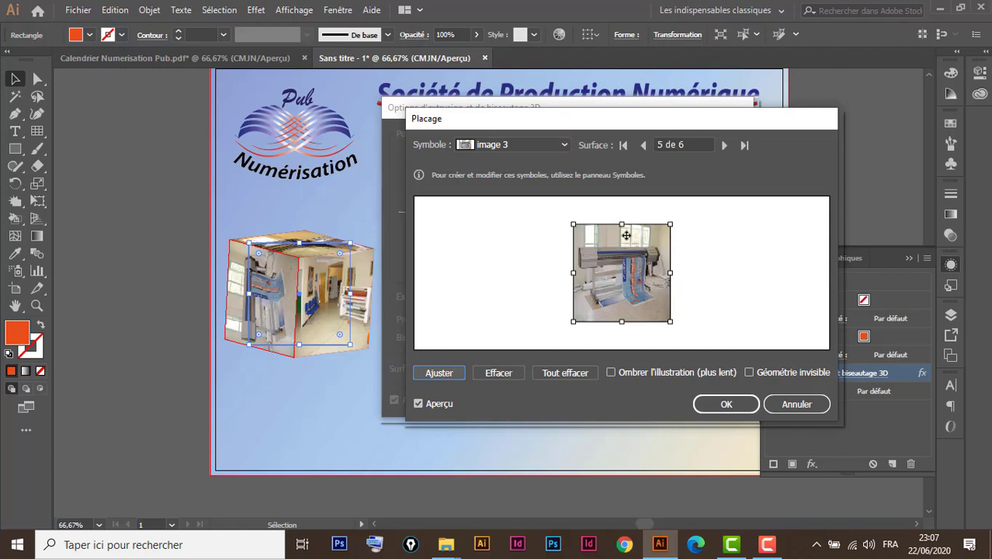
Rotate the mapped photo a quarter turn clockwise so it stands upright on the cube face, and apply the mapping and extrusion settings
drag(676, 217, 690, 340)
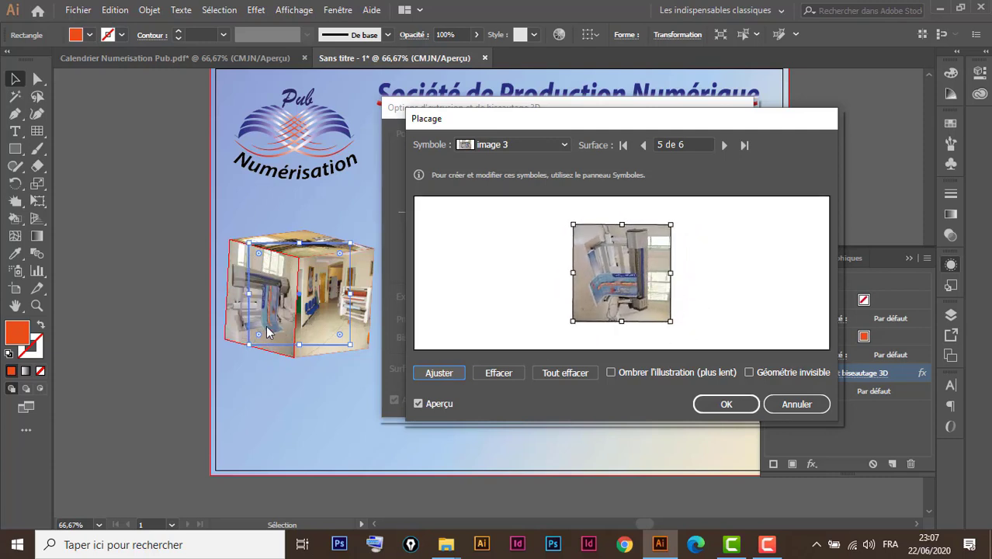
click(723, 404)
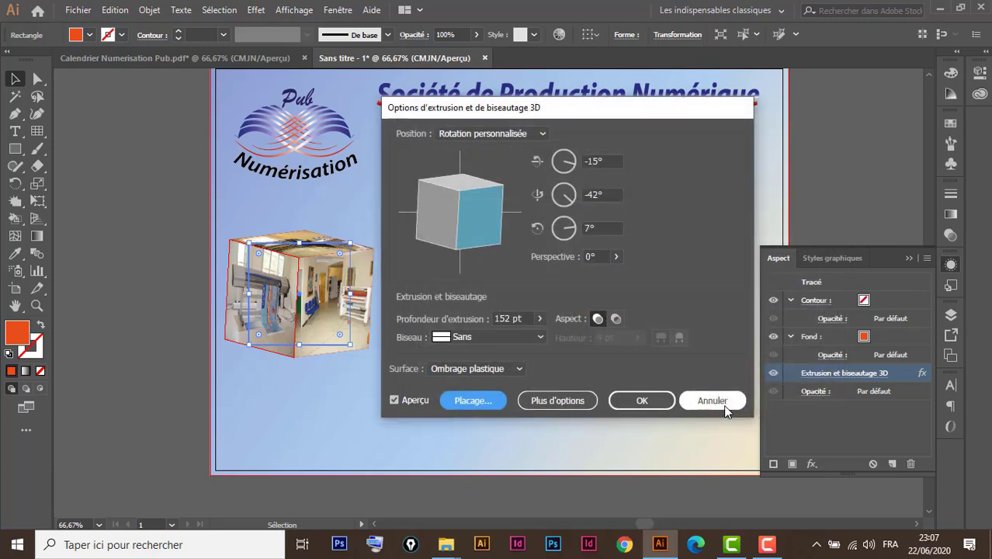
click(641, 400)
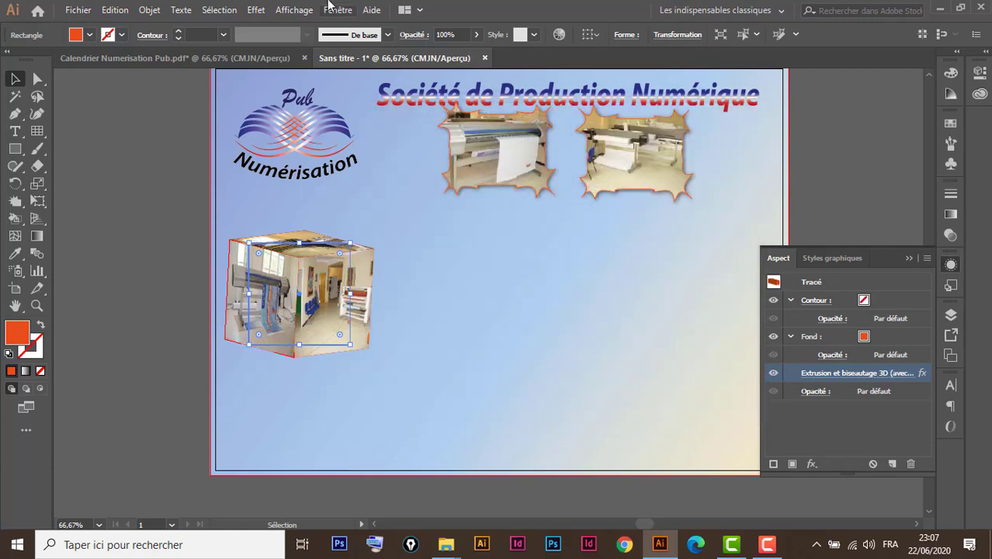
Compare the cube with the reference calendar's, and give it a Produit drop shadow with 75% opacity, 0,05 cm X and Y offsets and 0,1 cm blur
click(250, 59)
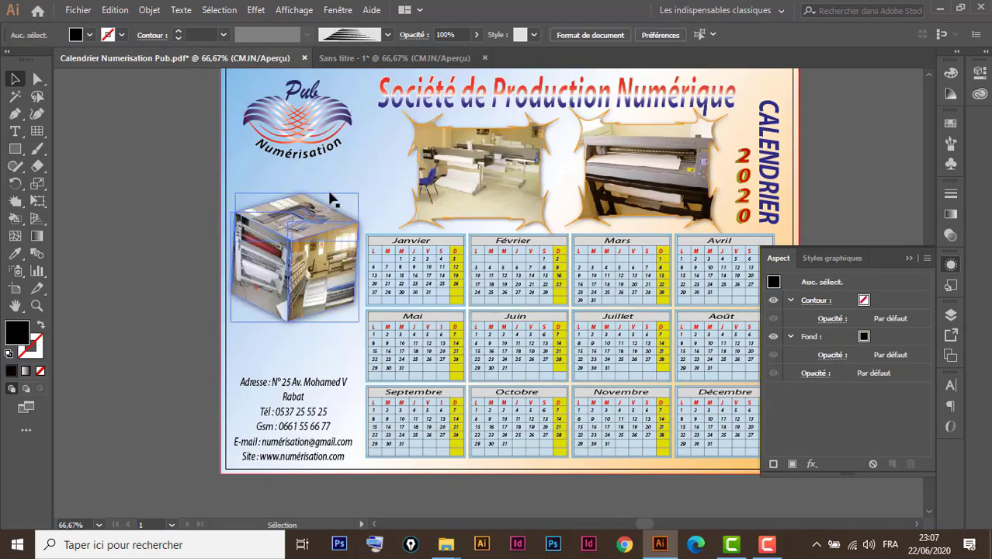
click(359, 61)
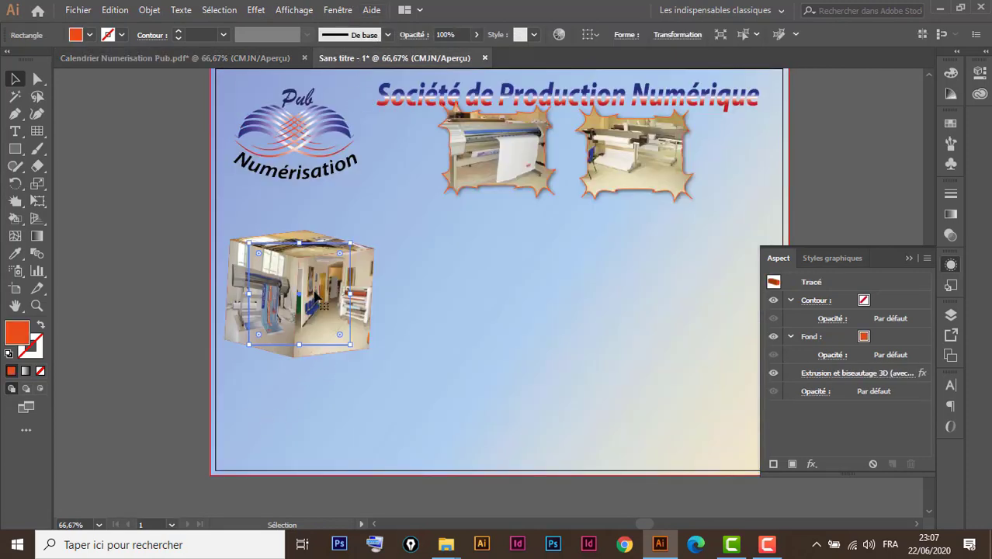
click(265, 10)
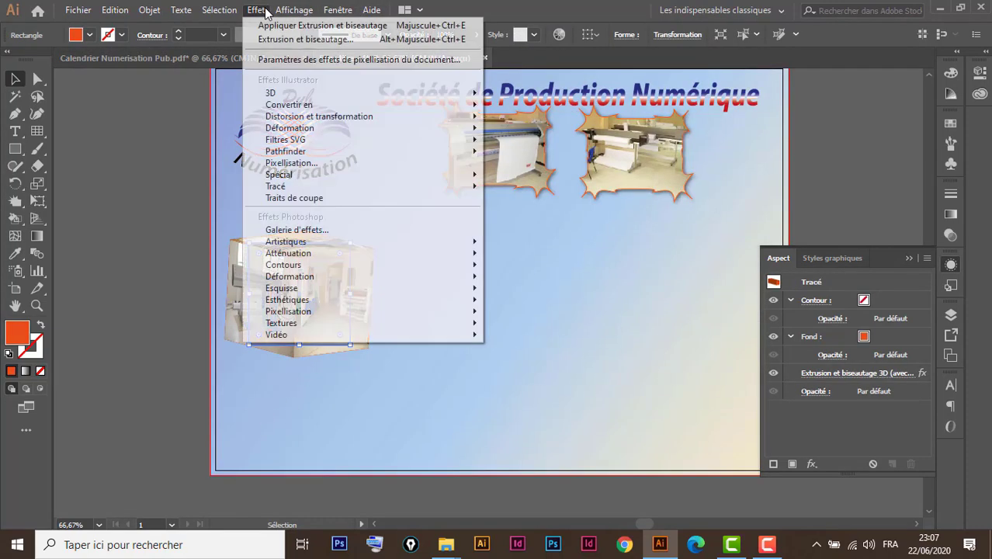
mouse_move(317, 174)
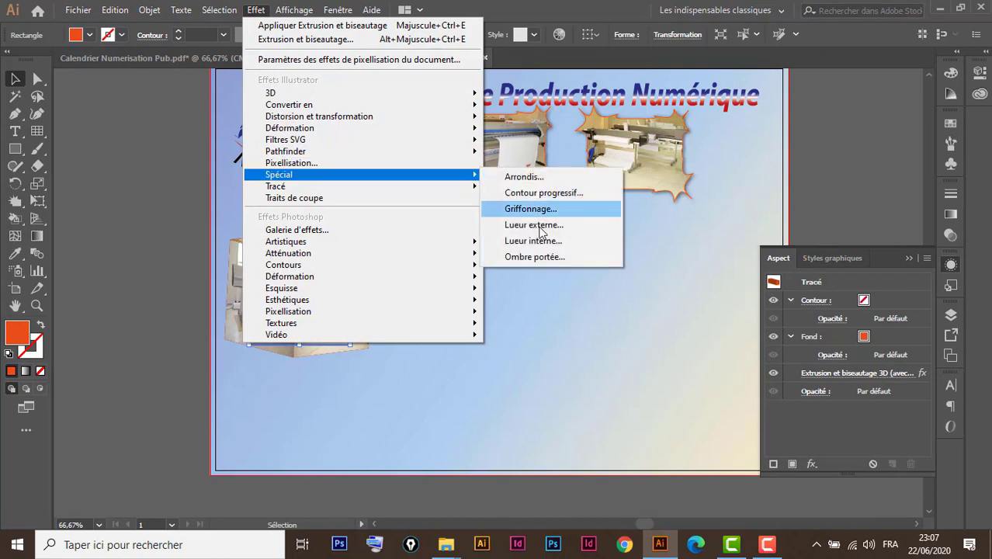
click(542, 255)
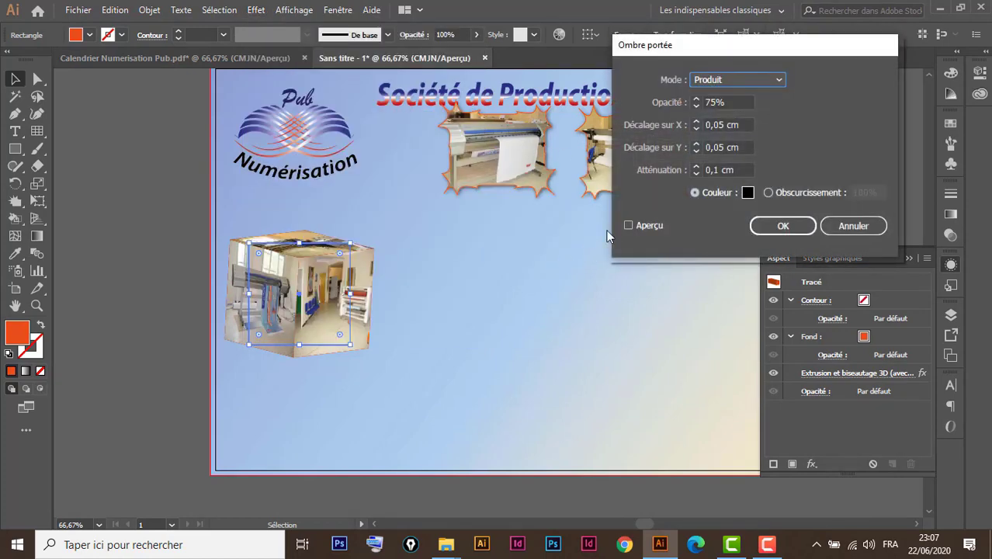
click(629, 225)
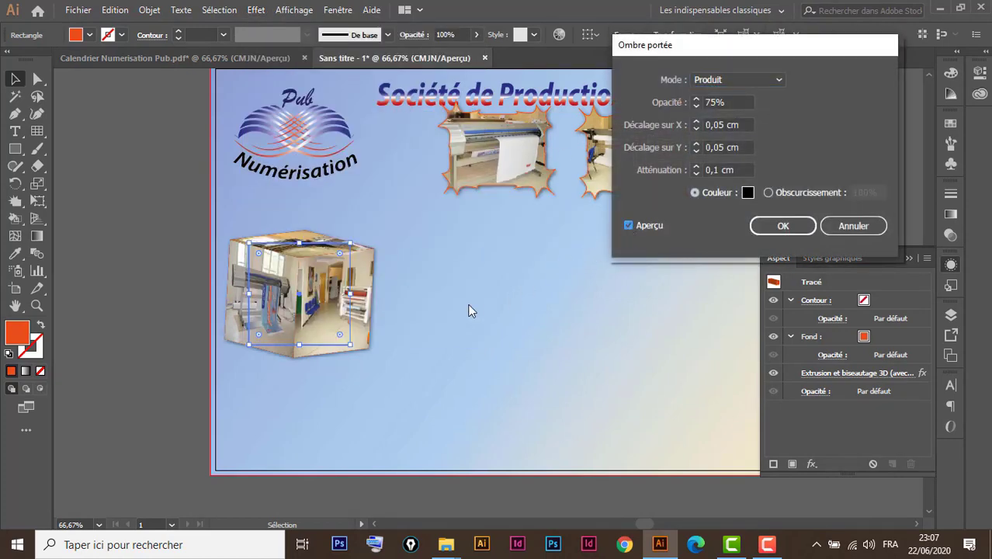
click(785, 226)
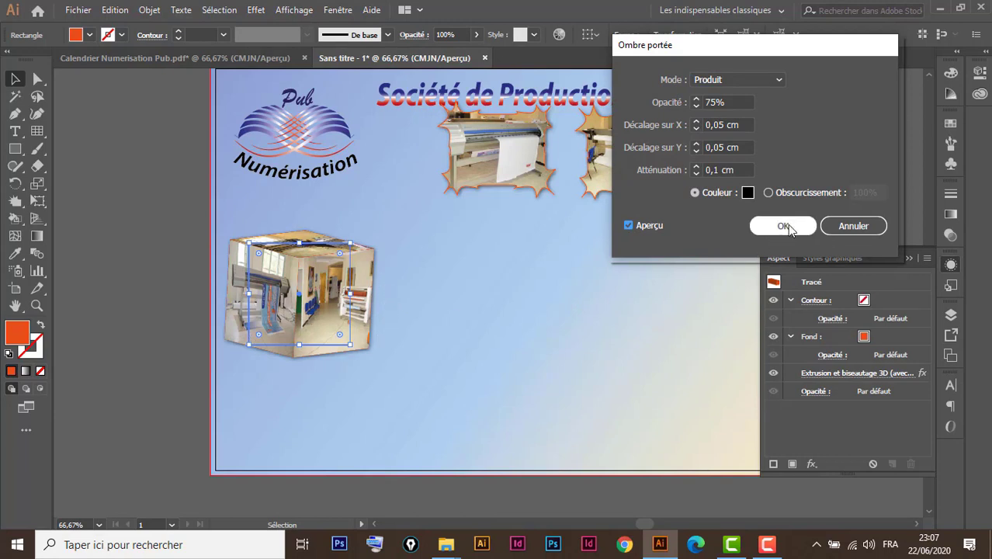
click(784, 227)
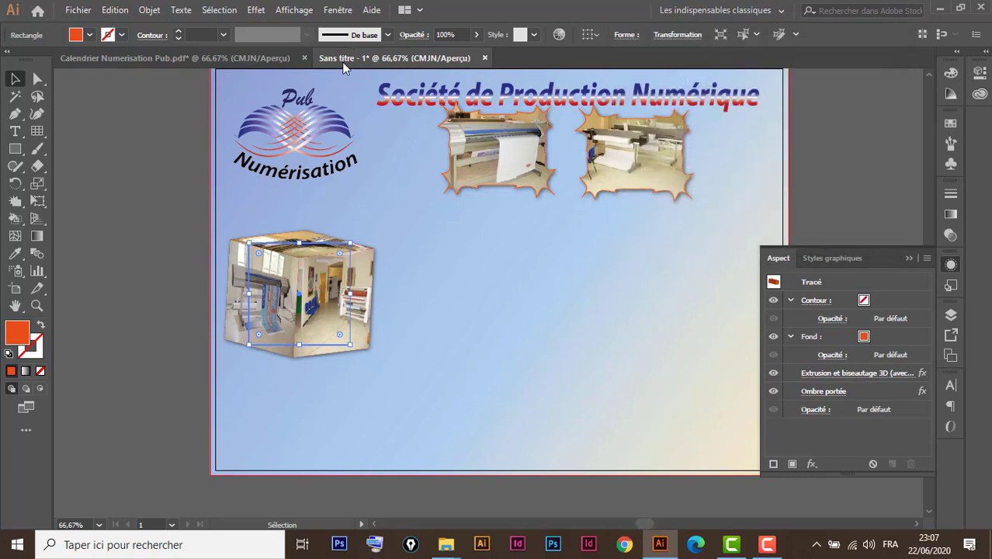
Examine the width and height of the blue background rectangle behind the Janvier table in the reference calendar
click(270, 60)
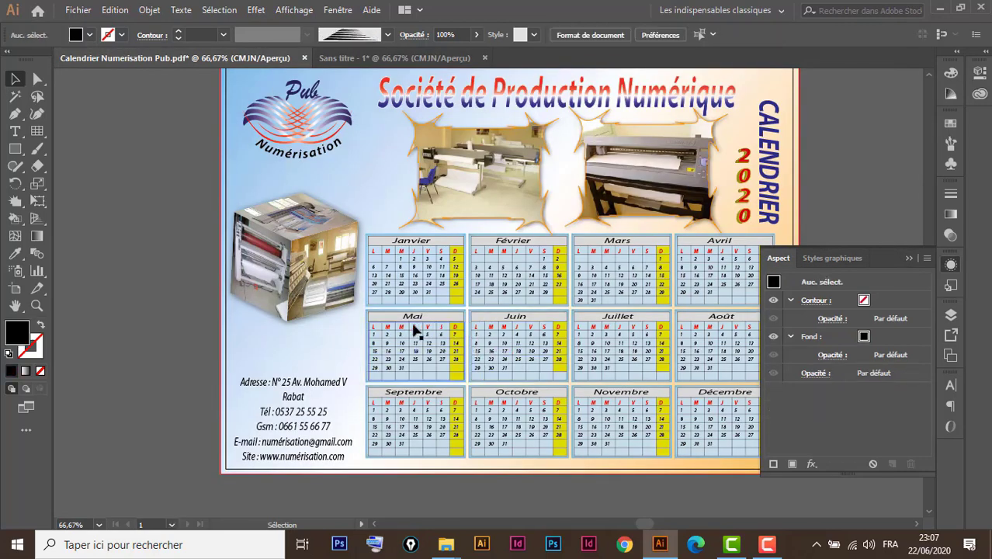
key(z)
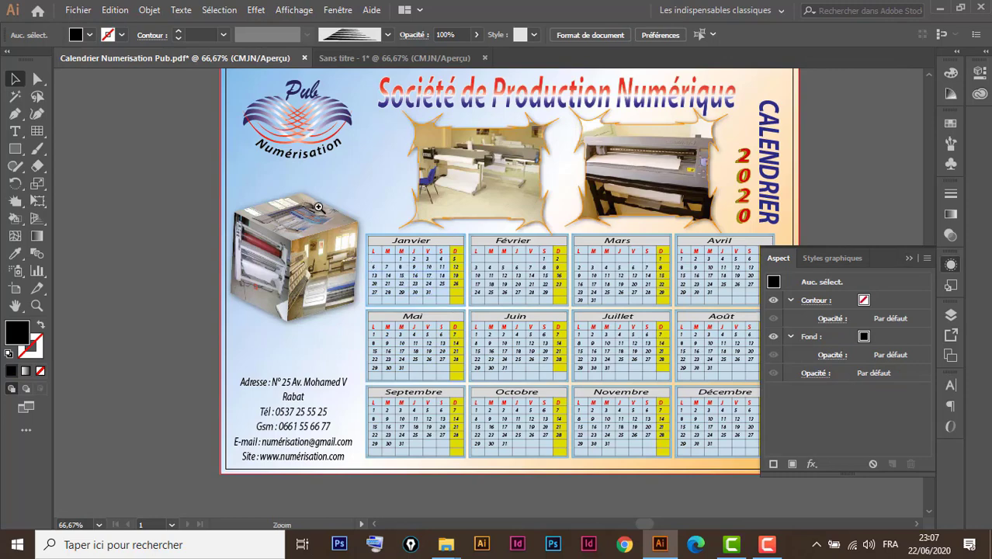
drag(318, 207, 514, 350)
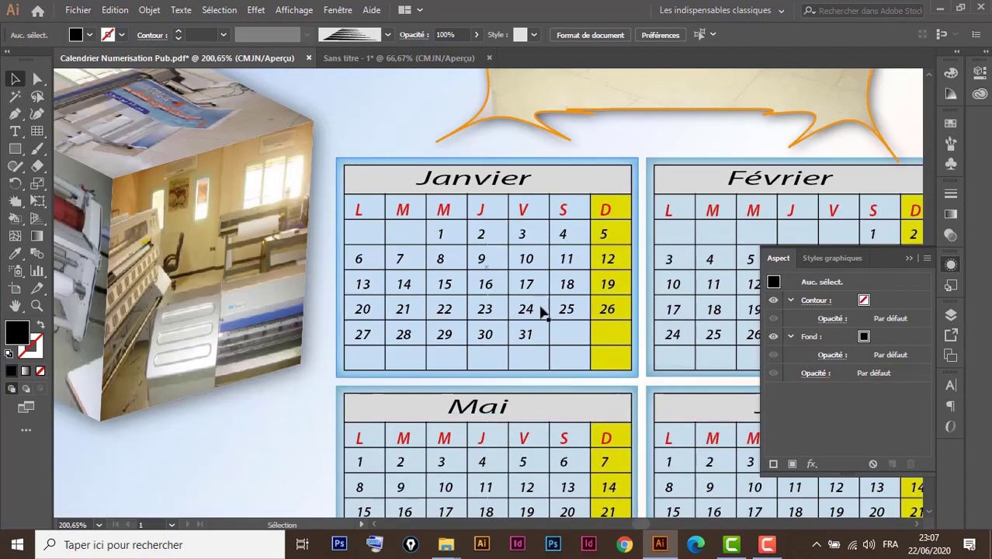
click(632, 161)
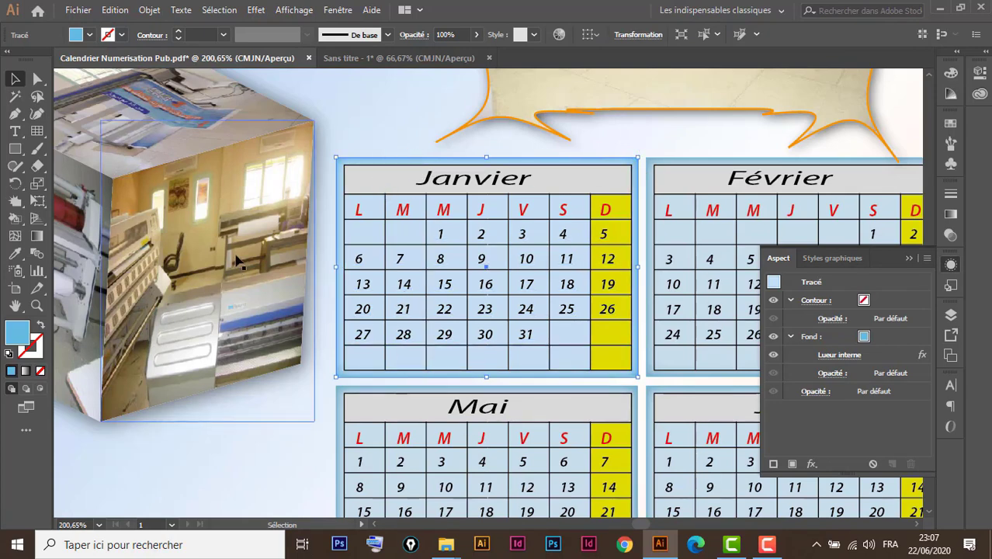
key(ctrl)
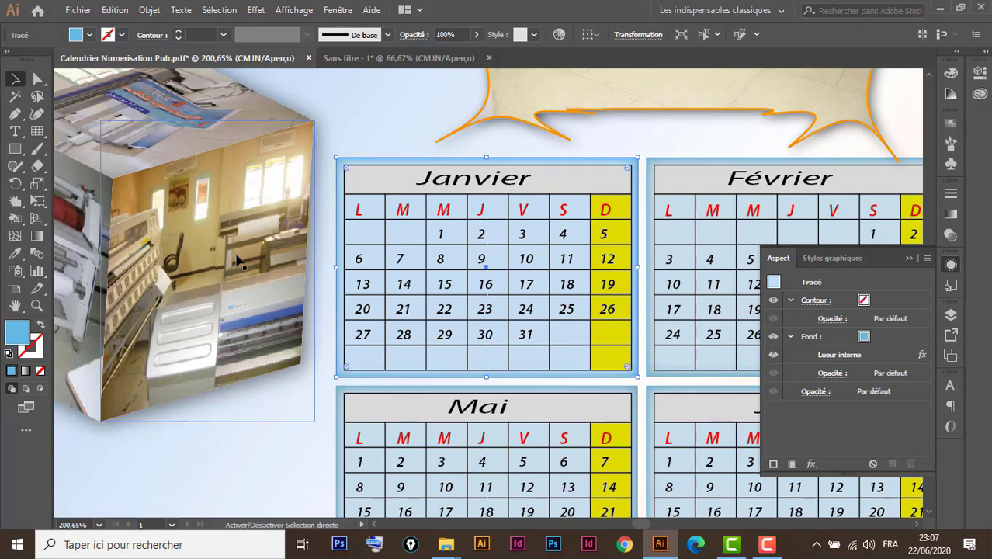
key(ctrl+shift+F9)
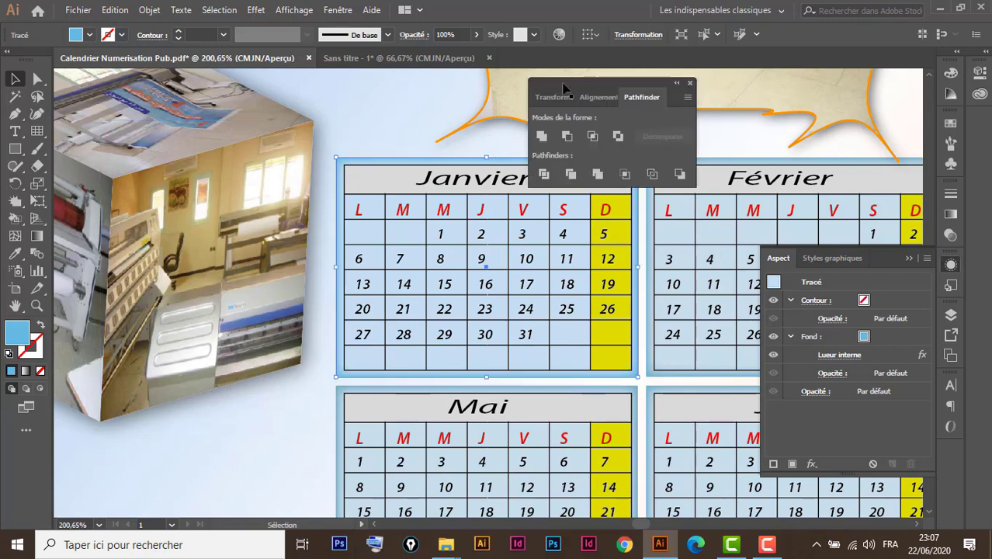
drag(592, 83, 196, 132)
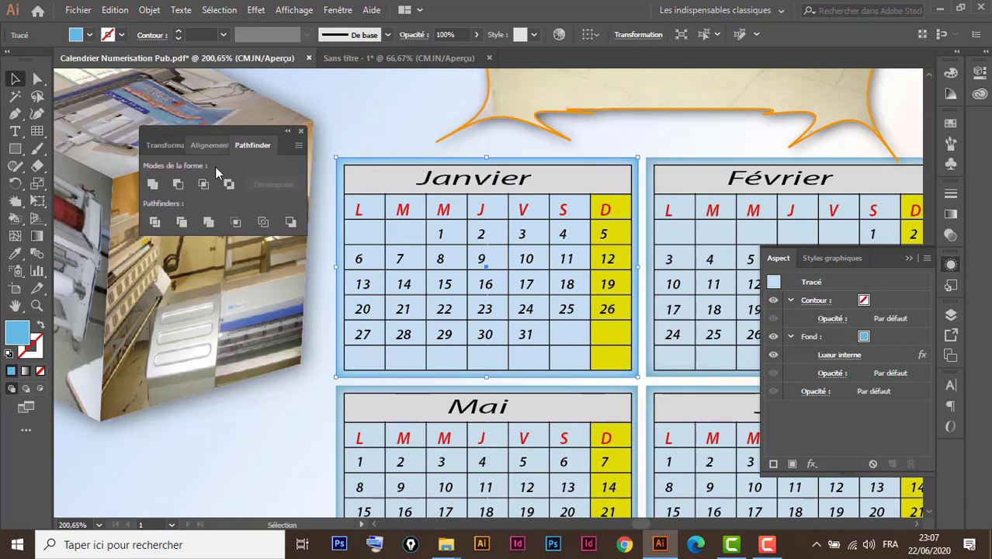
click(167, 144)
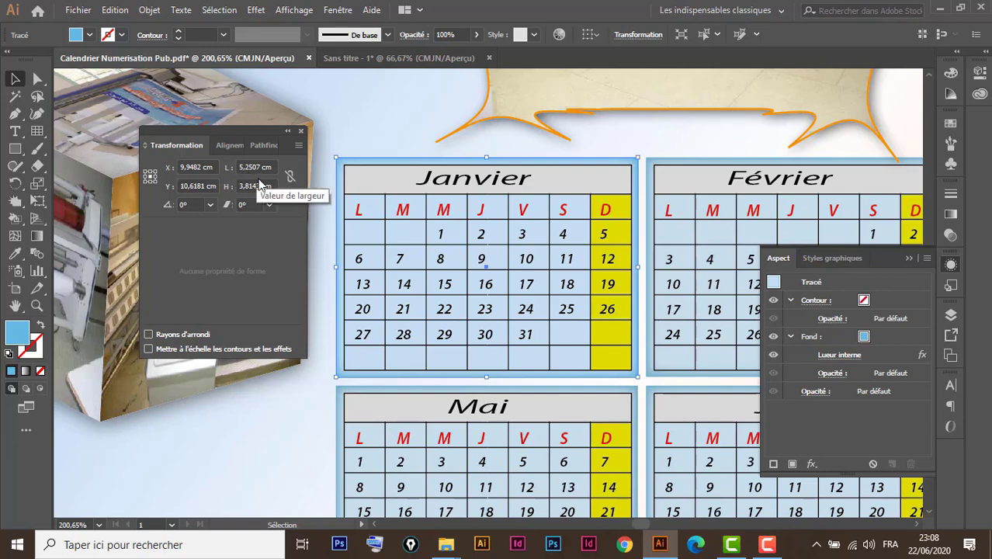
click(302, 133)
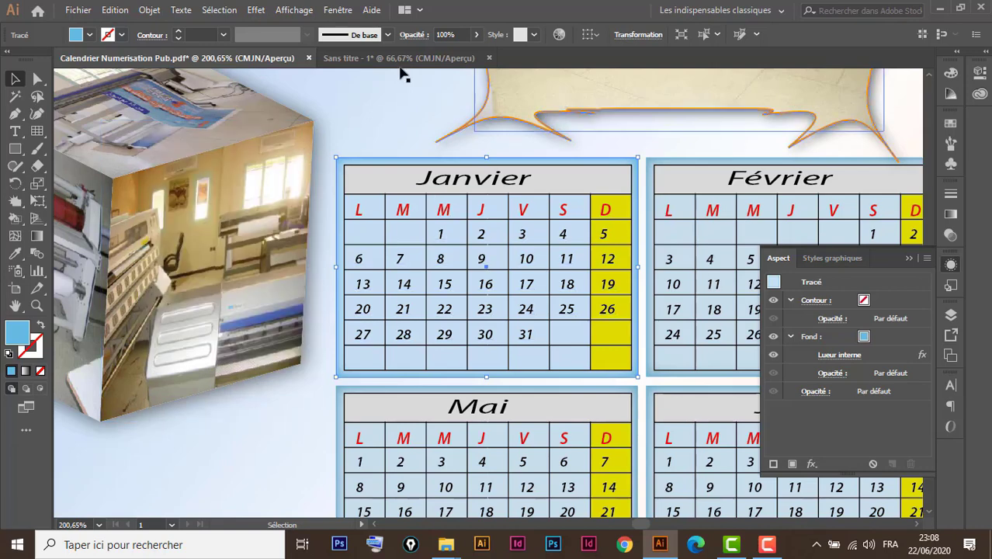
In the new document, create a rectangle 5,2 cm wide beside the cube, matching the height of the reference's Janvier background
click(377, 58)
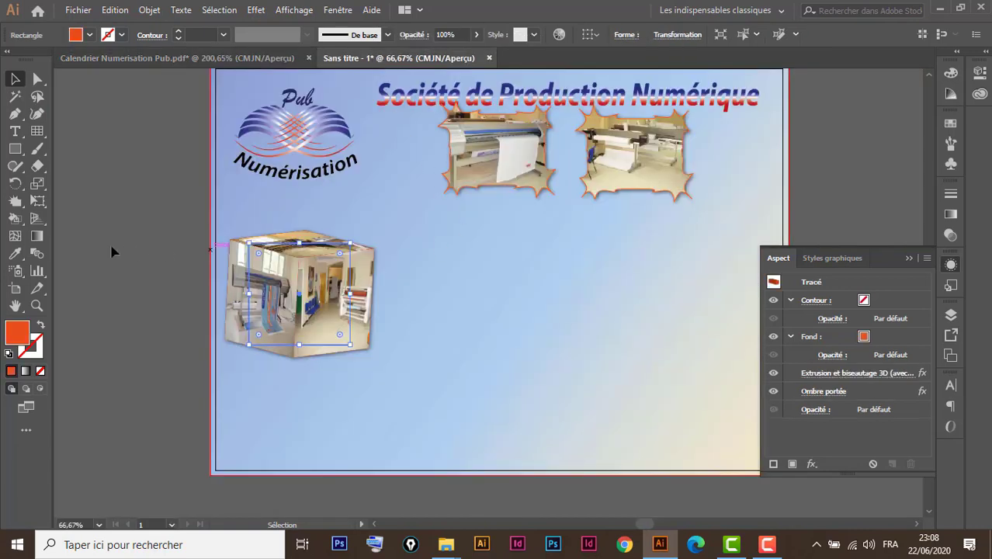
click(14, 149)
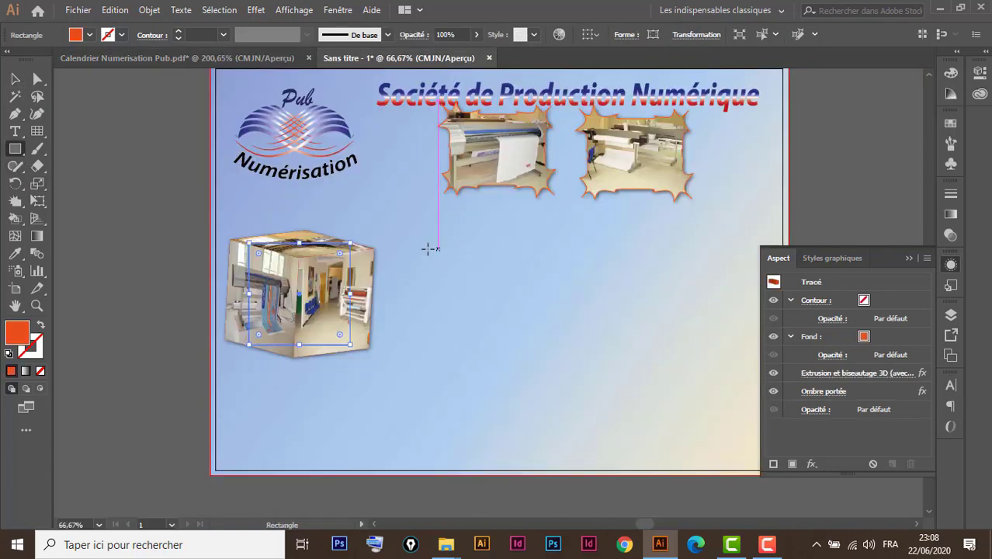
click(427, 249)
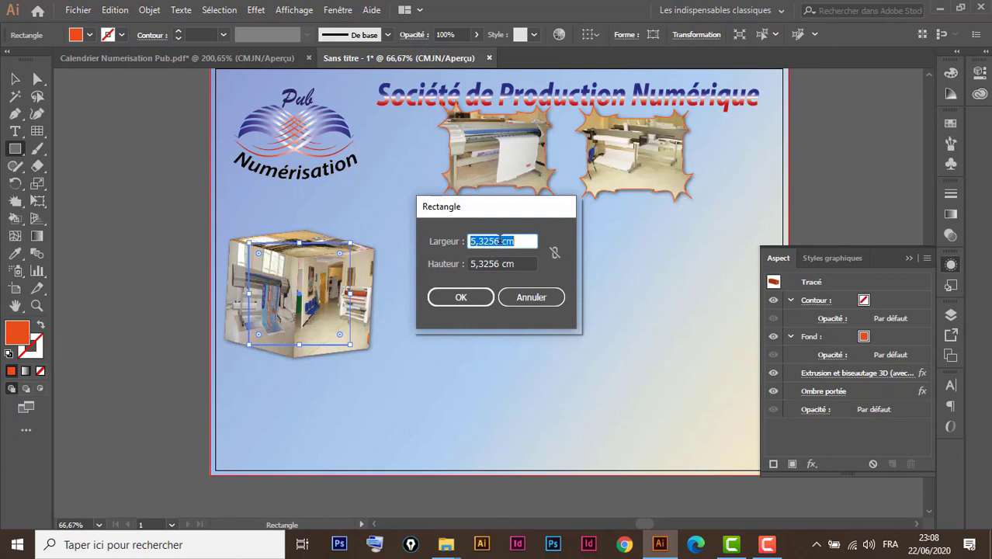
click(500, 240)
key(BackSpace)
key(BackSpace)
key(BackSpace)
key(BackSpace)
text(2)
click(499, 264)
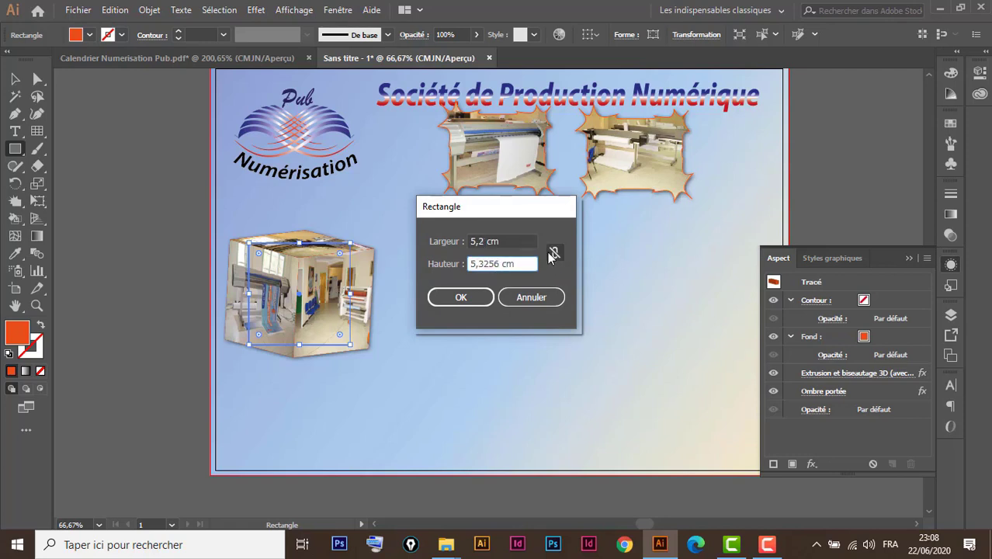
key(BackSpace)
key(BackSpace)
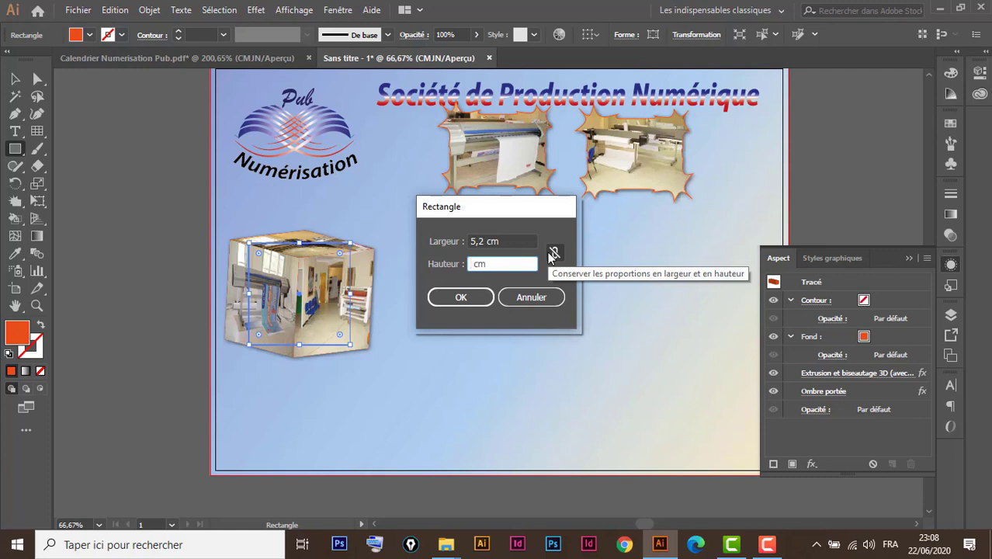
click(477, 298)
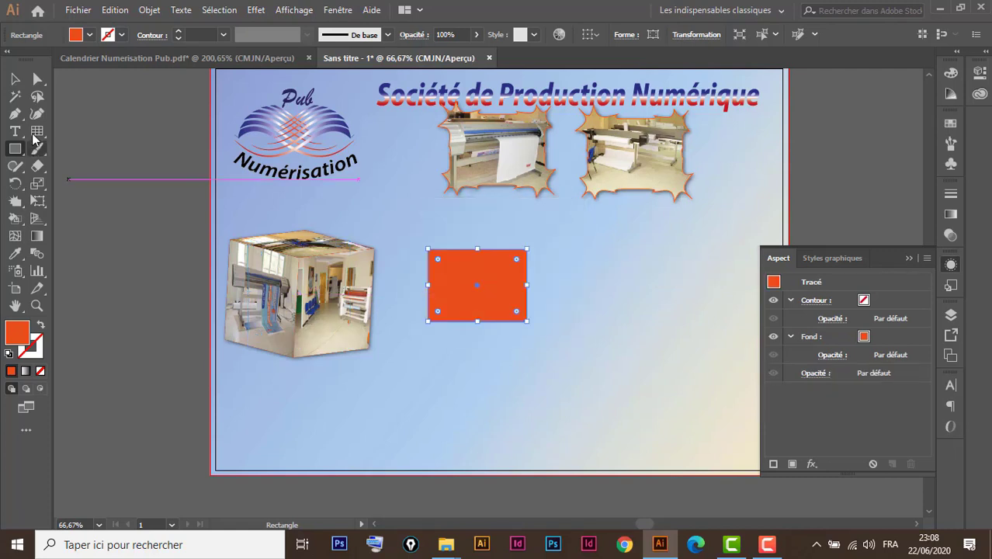
Fill the rectangle with a light blue swatch similar to the reference's, and move it up just below the first photo
click(15, 79)
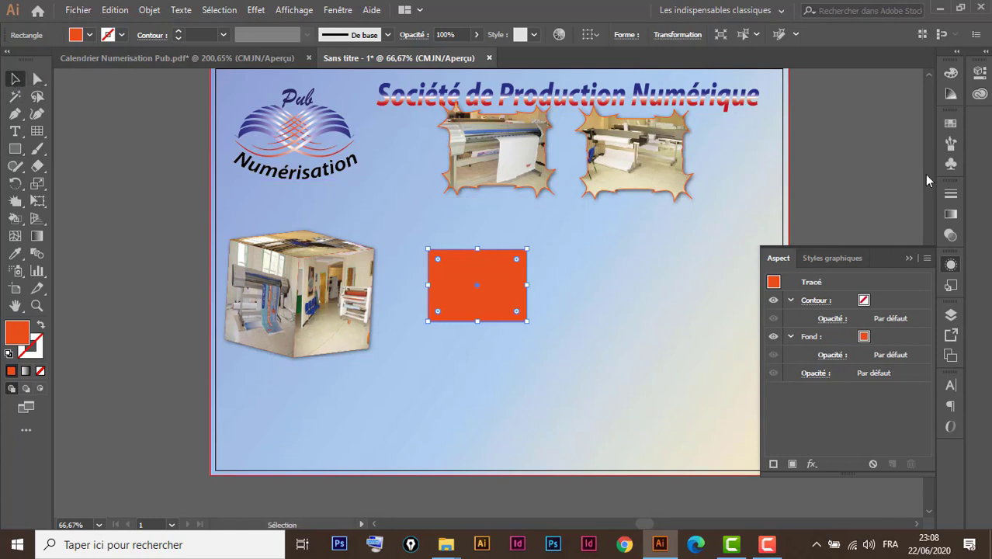
click(949, 124)
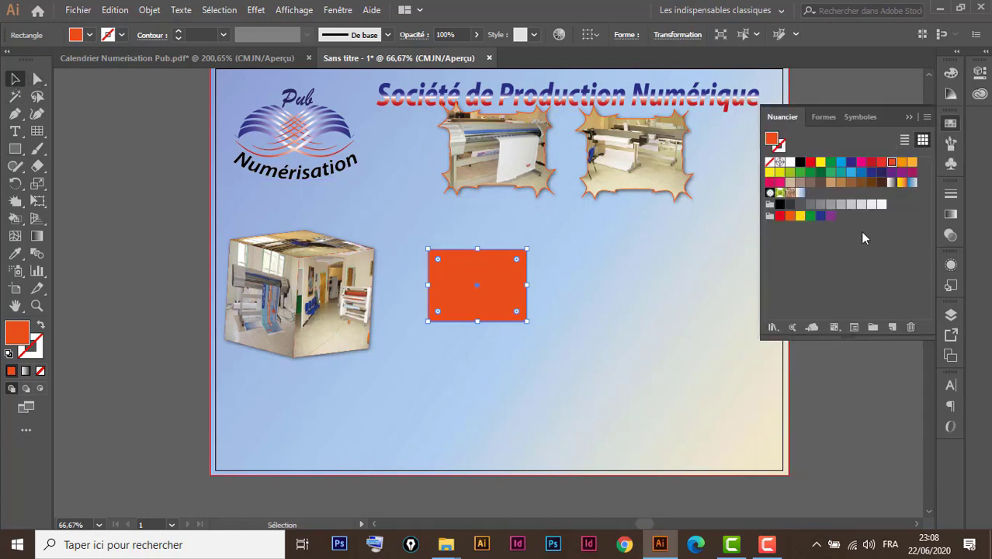
click(851, 173)
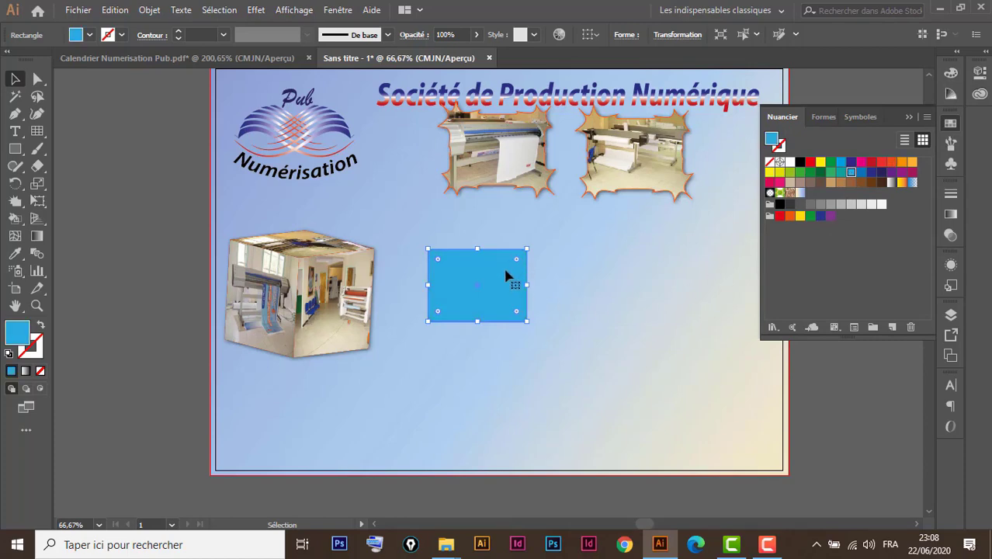
click(264, 58)
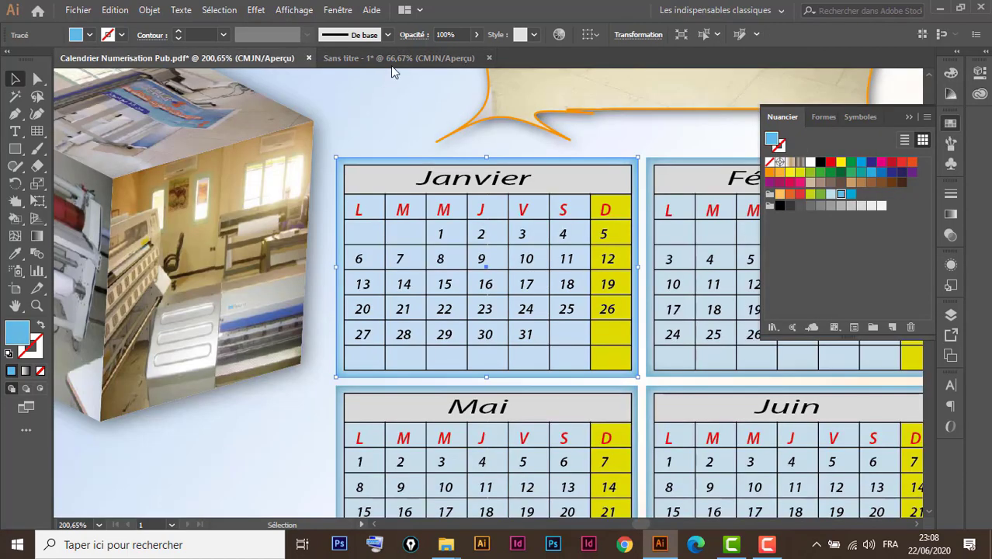
click(396, 58)
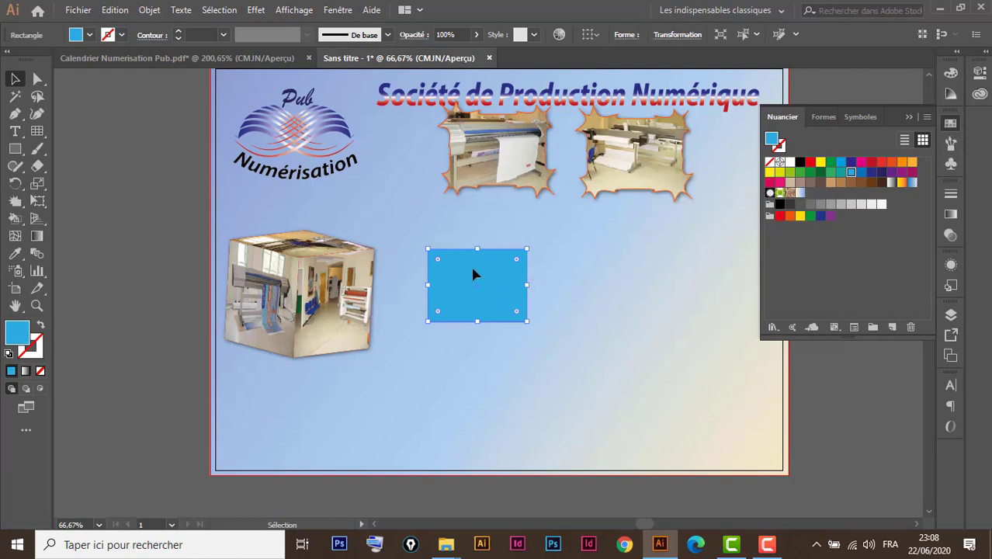
drag(475, 274, 448, 233)
Try to shrink the live 3D photo cube proportionally from its lower corner, and undo the scaling
click(342, 318)
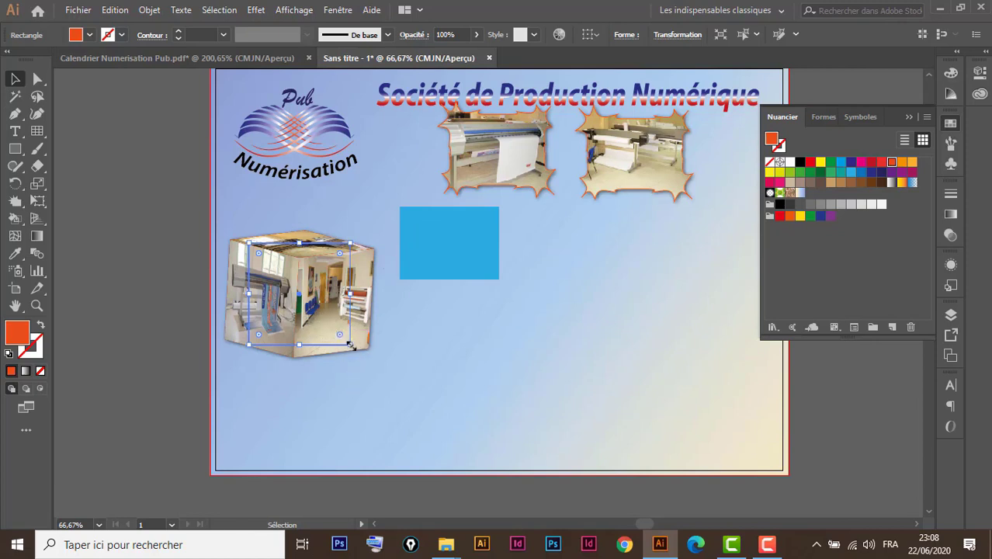
drag(351, 345, 318, 311)
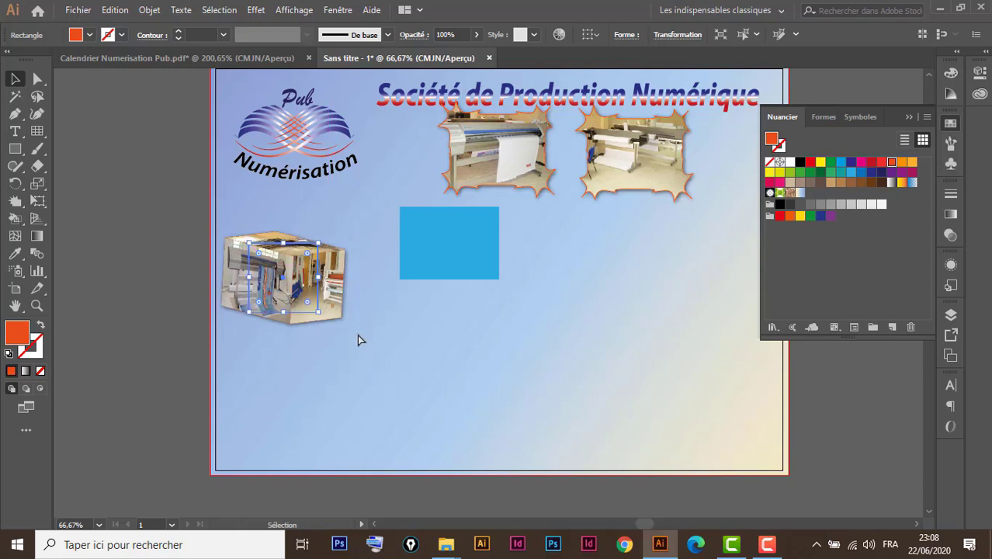
key(ctrl+z)
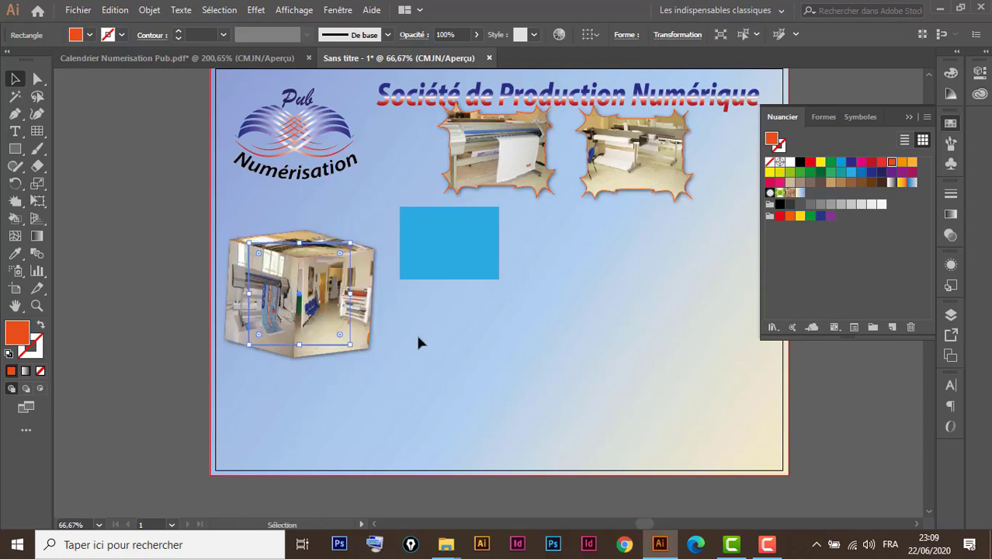
Place a duplicate of the 3D cube on the pasteboard beside the page, and show its appearance attributes
drag(410, 413, 530, 425)
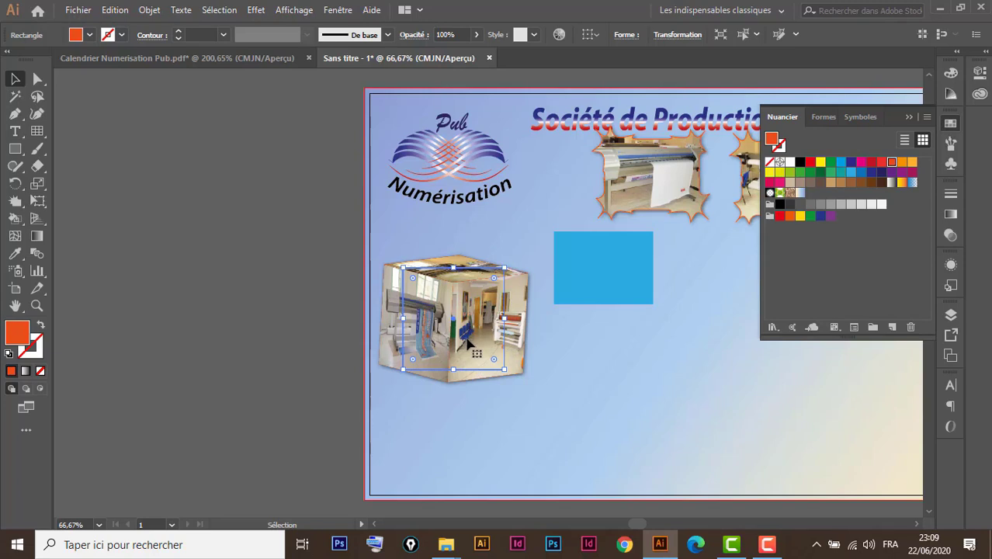
drag(469, 349, 175, 371)
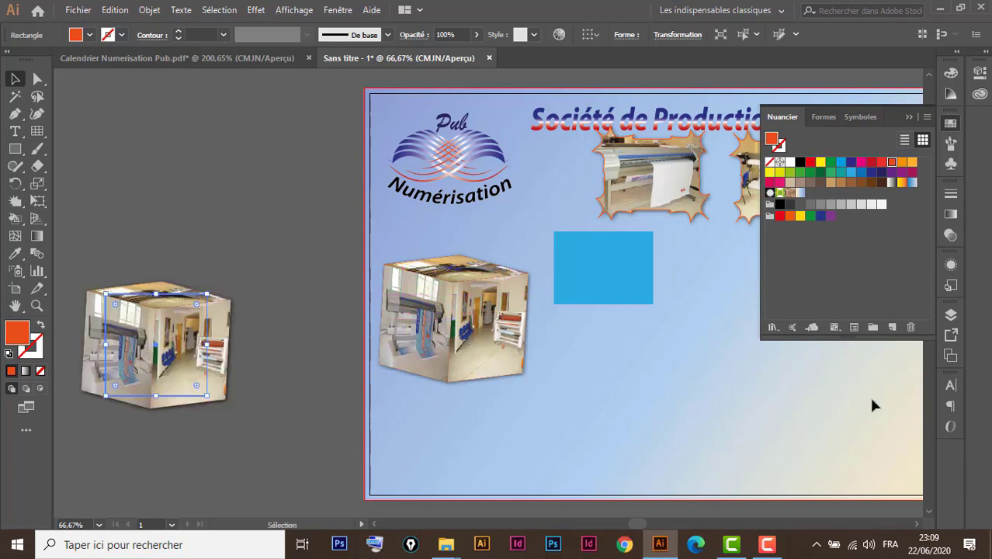
click(951, 265)
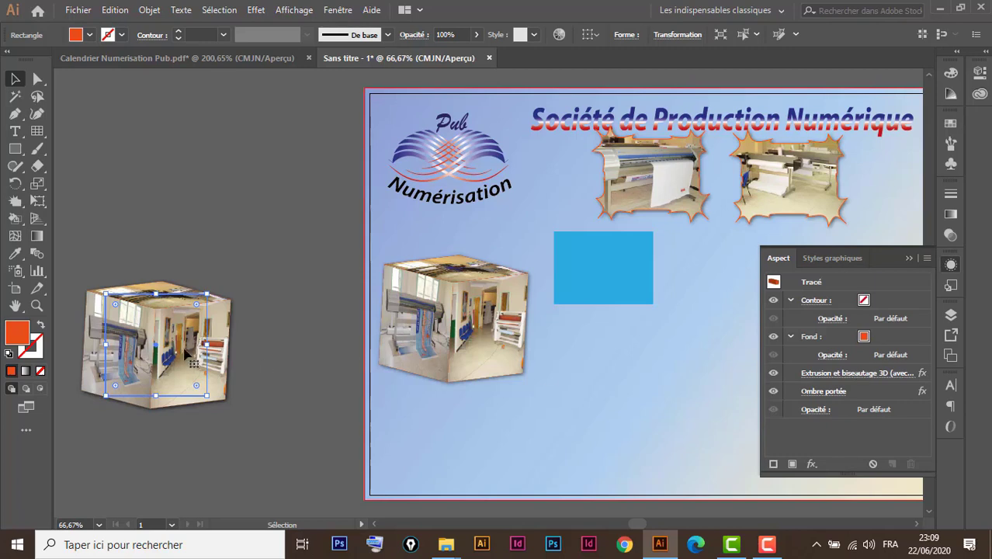
Expand the appearance of the cube on the page, and shrink the resulting group to about 6,7 × 5,8 cm, positioned slightly lower
click(490, 334)
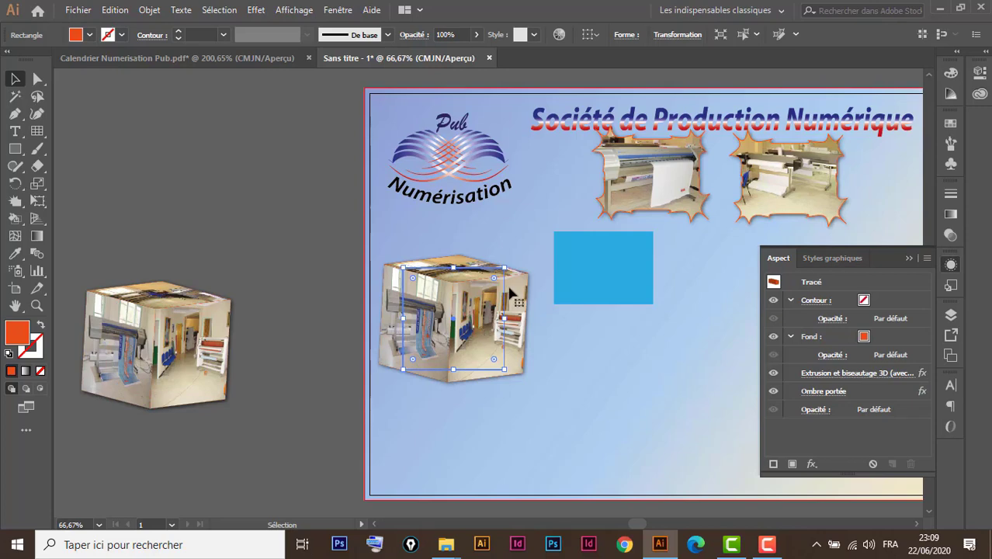
click(149, 10)
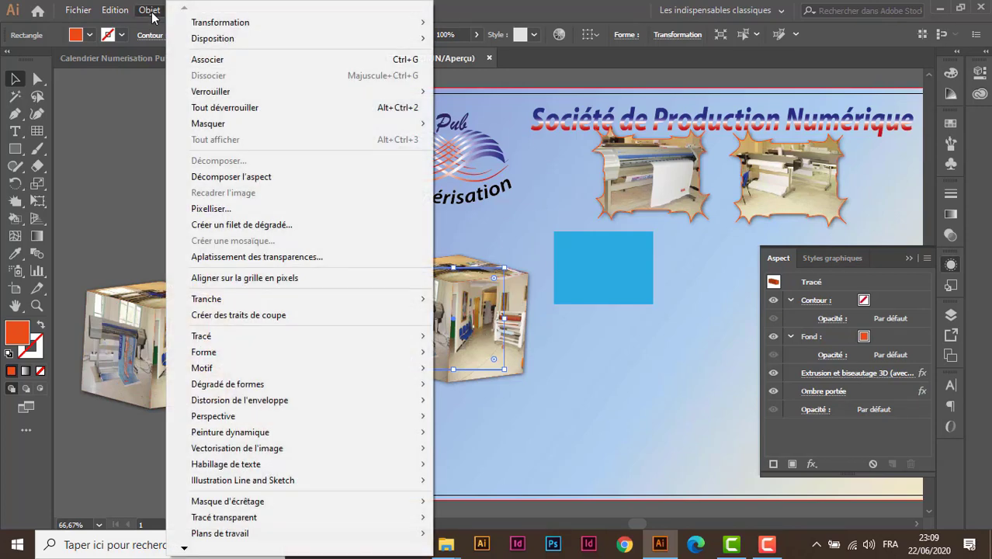
click(274, 177)
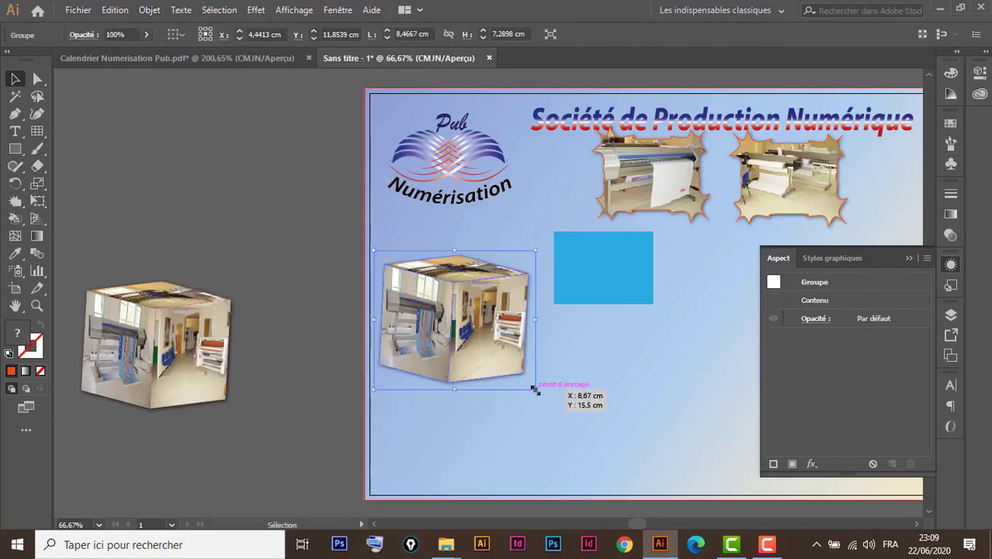
drag(535, 389, 518, 361)
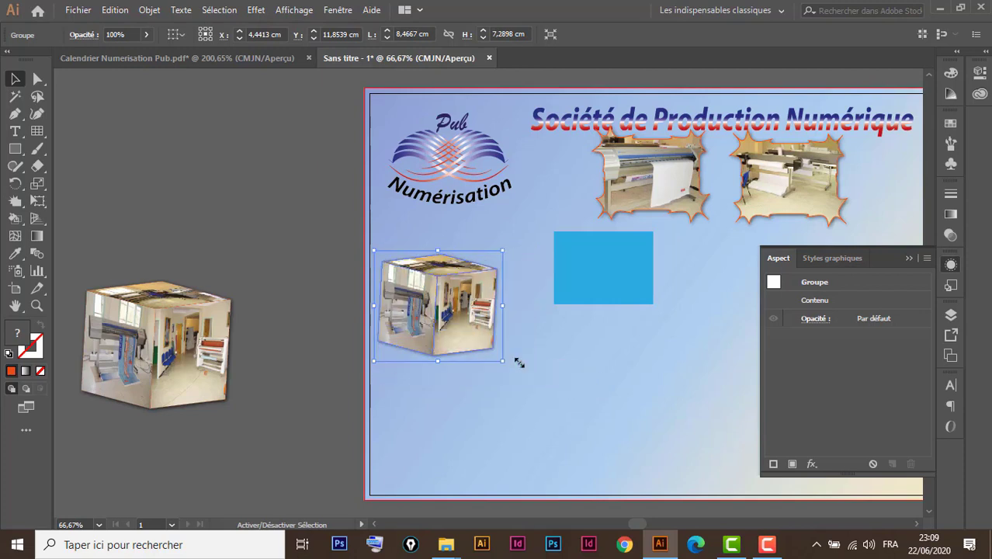
drag(464, 337, 466, 351)
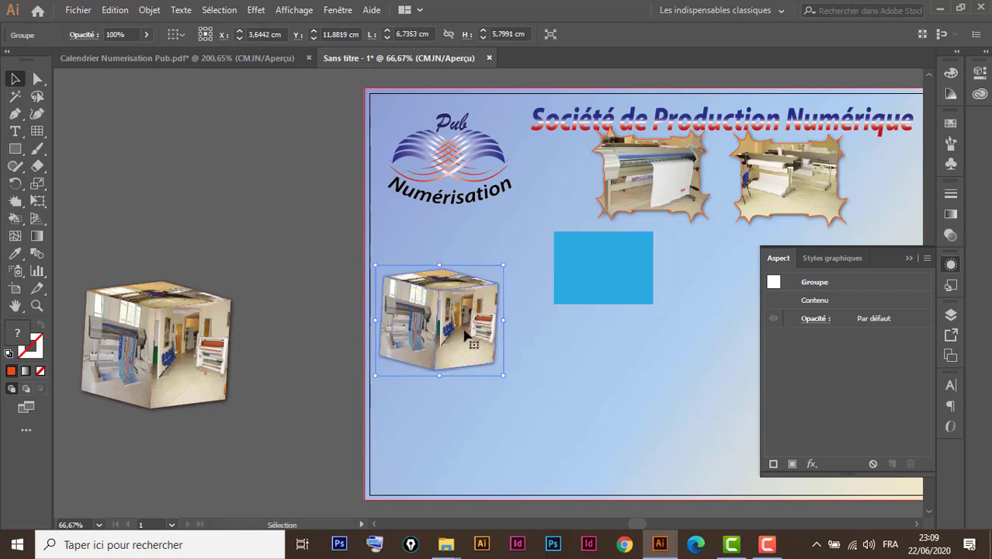
Compare the appearance attributes of the spare cube and the expanded one, and move the blue rectangle closer to the cube
click(186, 351)
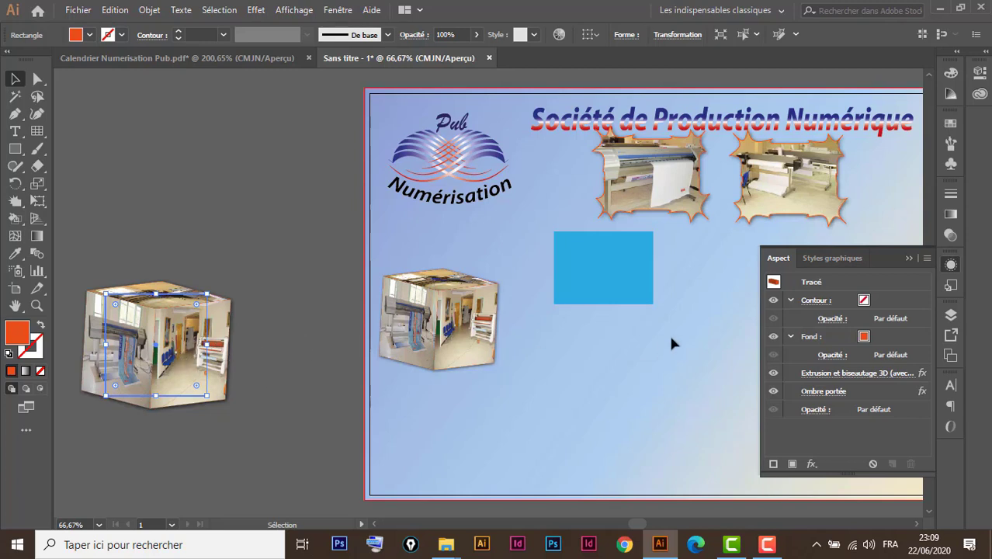
click(462, 336)
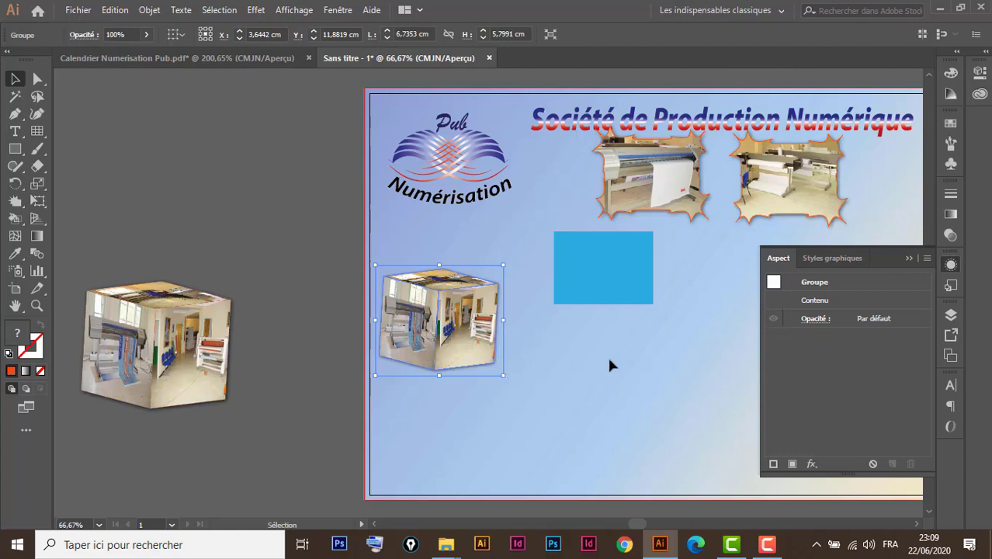
drag(693, 277, 553, 295)
drag(470, 286, 448, 281)
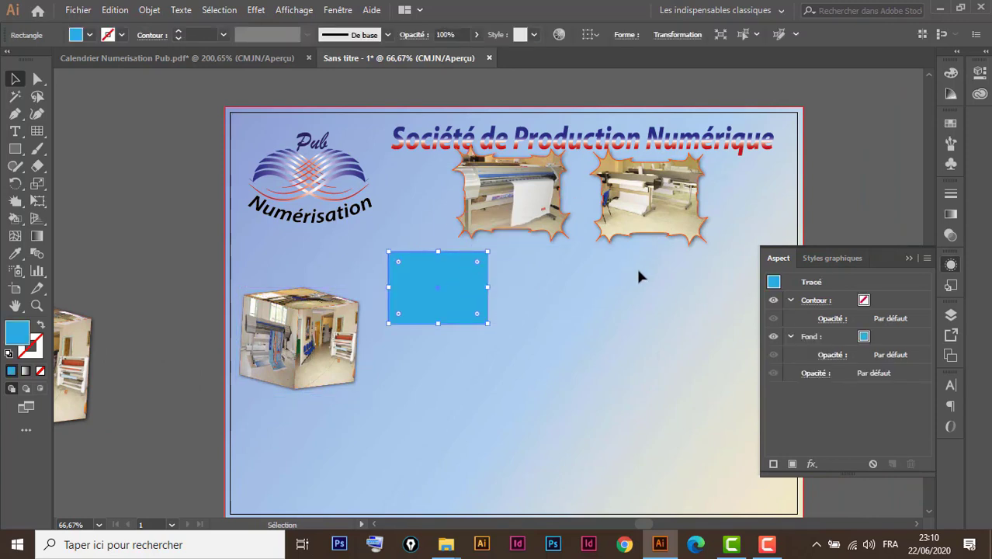
drag(647, 313, 510, 230)
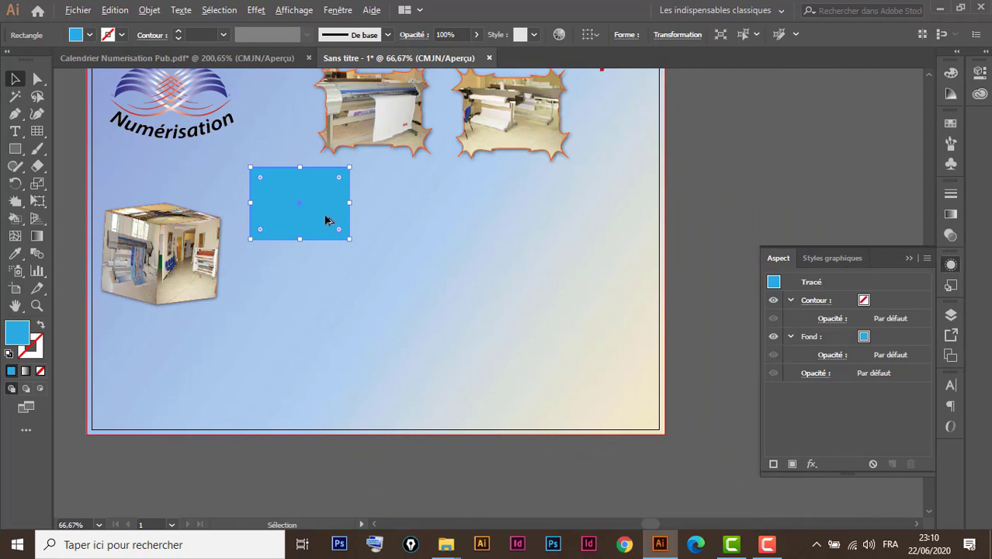
Try a row of four month rectangles by duplicating the blue rectangle horizontally at equal spacing, and select the whole row
drag(326, 220, 435, 214)
drag(436, 215, 433, 212)
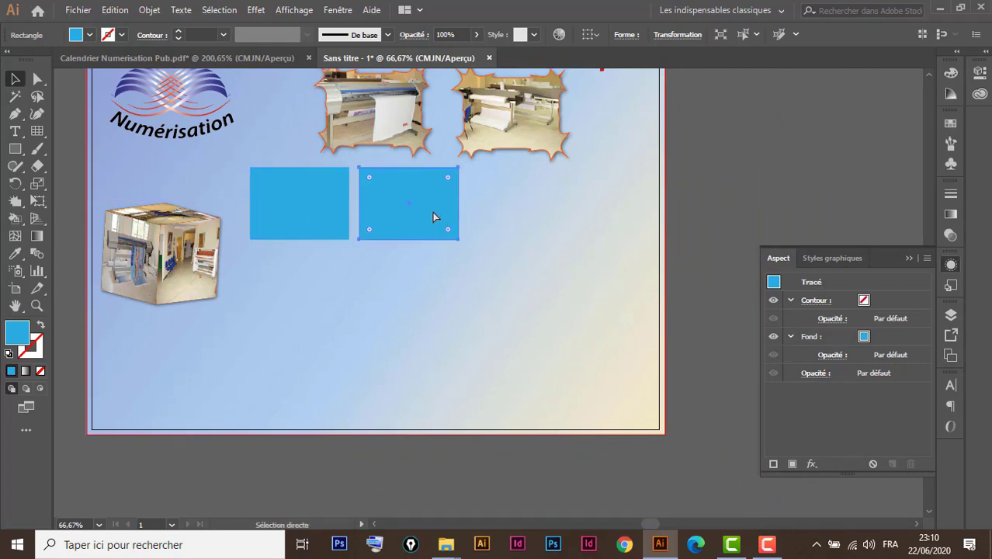
key(ctrl+d)
key(ctrl+d)
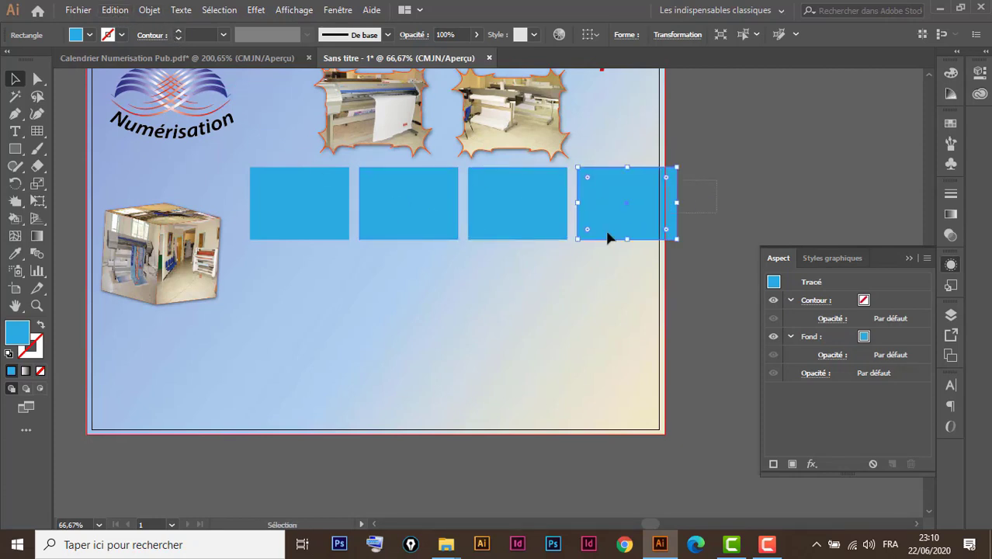
drag(607, 237, 319, 264)
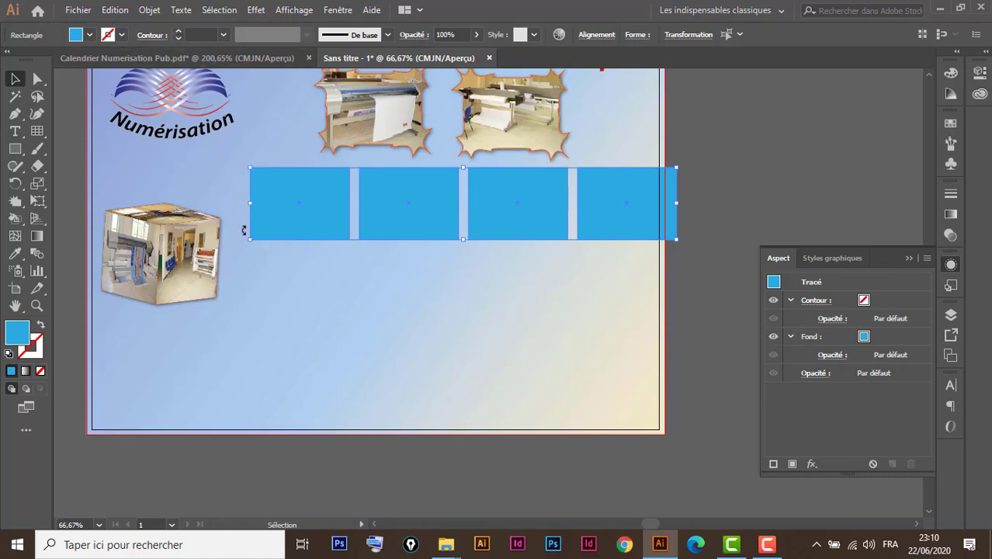
Examine the size and arrangement of the month blocks on the whole page of the reference calendar, and return to the untitled document
click(216, 59)
click(547, 259)
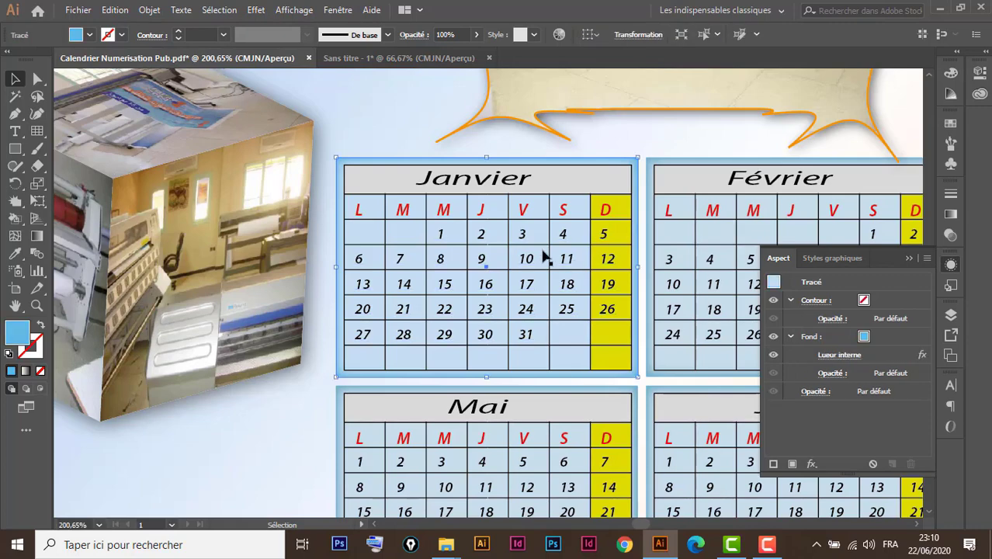
key(ctrl+minus)
key(ctrl+minus)
key(ctrl+minus)
key(ctrl+minus)
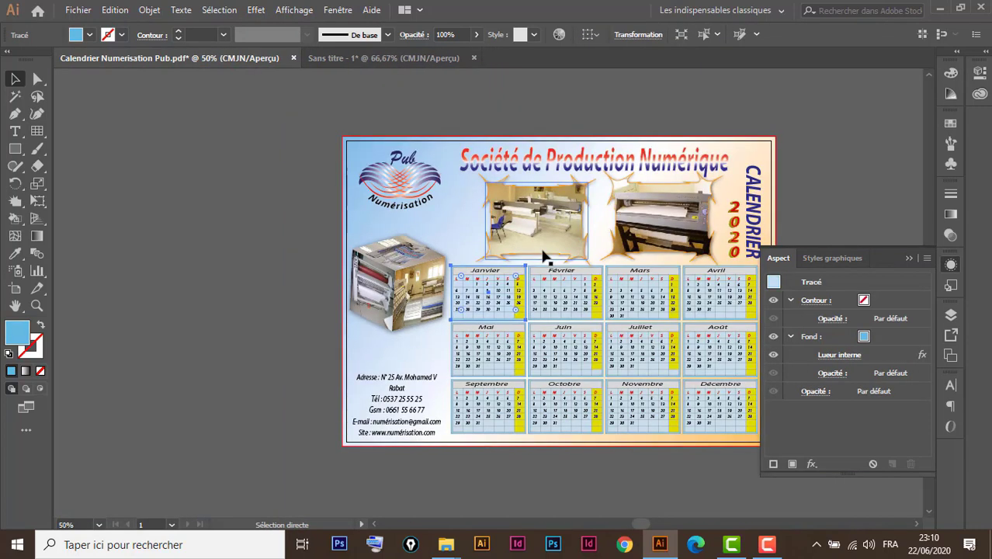
drag(702, 326, 601, 289)
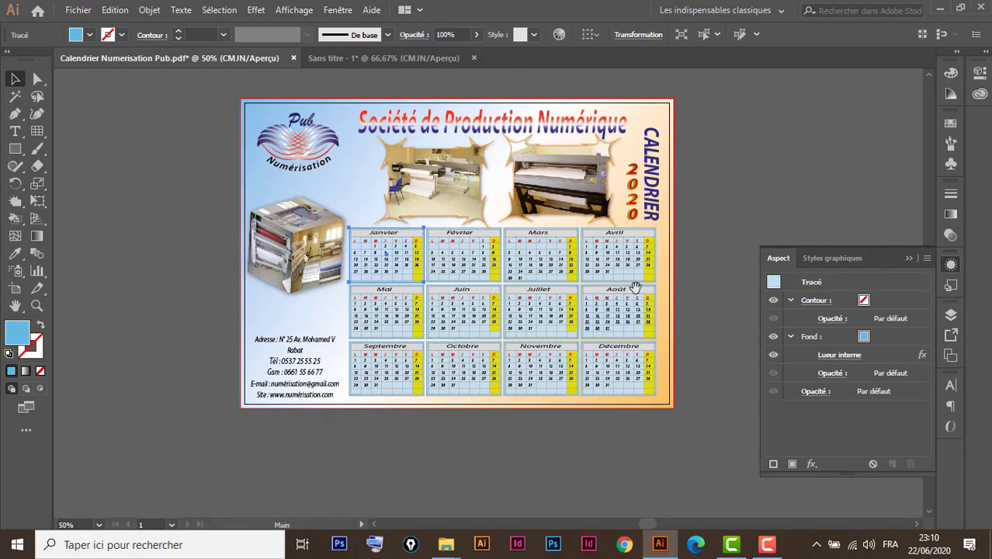
click(346, 56)
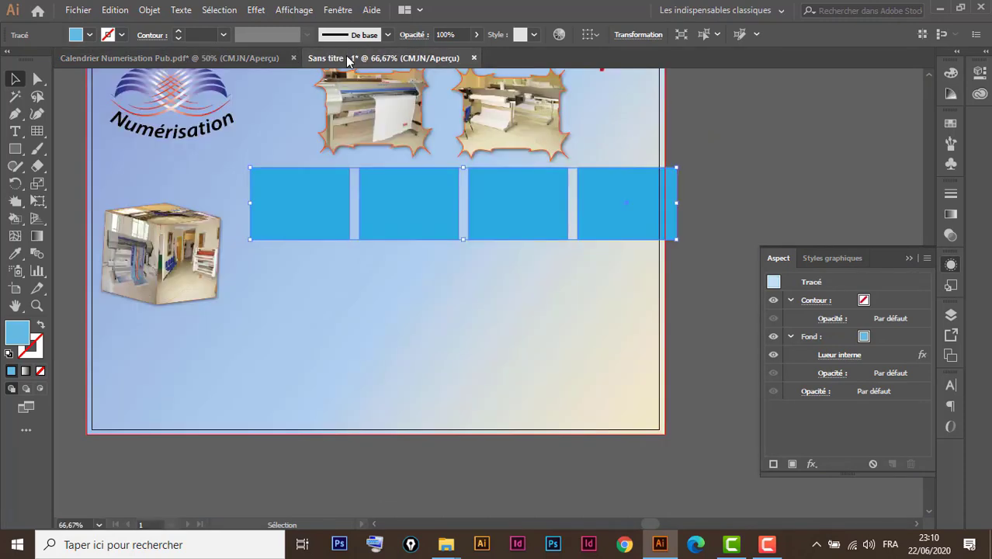
Delete the three duplicate rectangles, and shift the cube slightly up and closer to the page's left margin
drag(714, 192, 403, 270)
key(Delete)
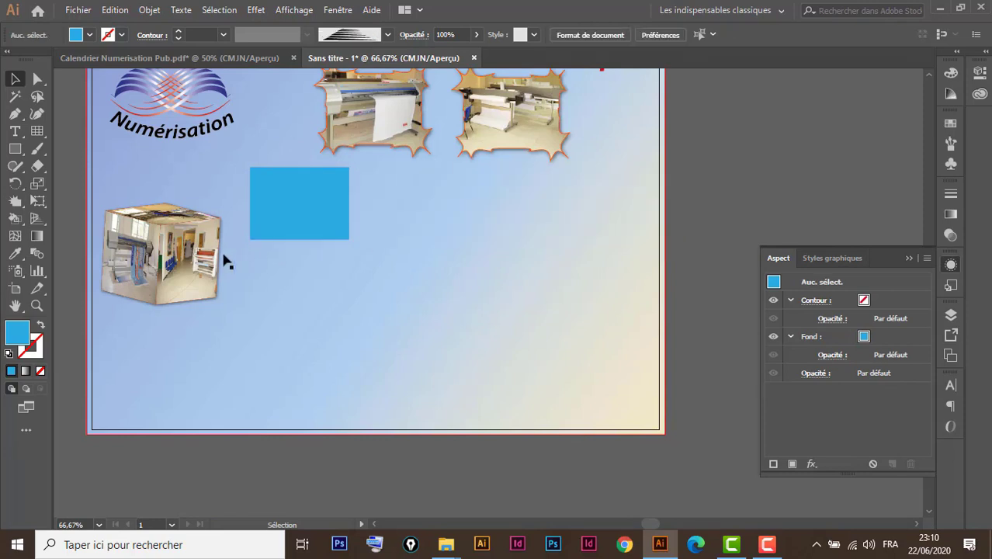
drag(201, 273, 193, 264)
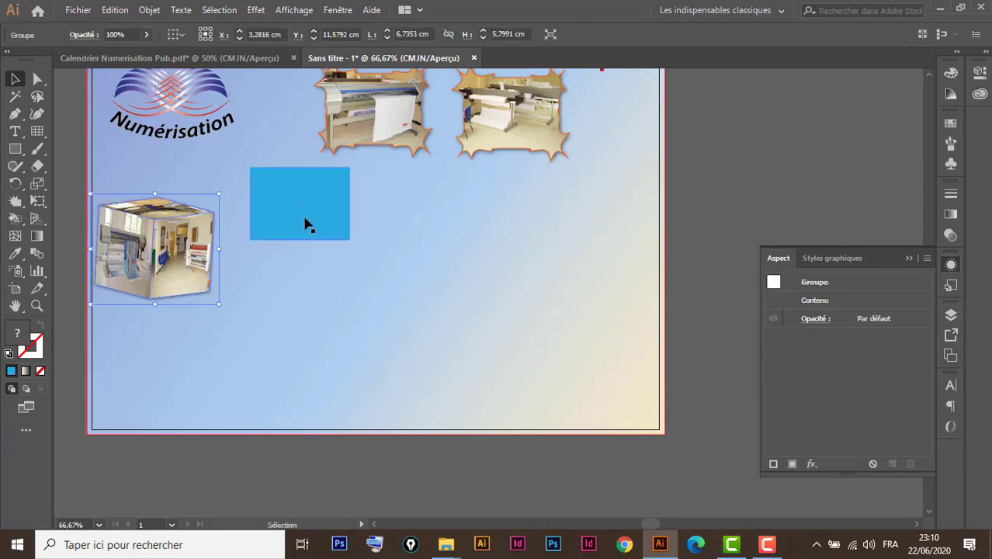
Try a grid of four columns by three rows of month rectangles beside the cube, using narrow gaps between the duplicates
drag(306, 223, 372, 207)
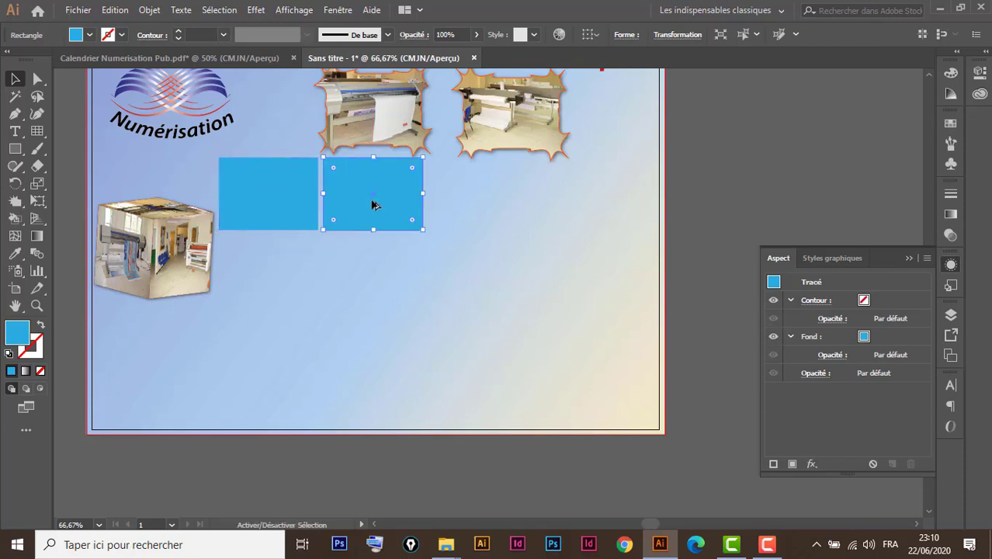
key(ctrl+d)
key(ctrl+d)
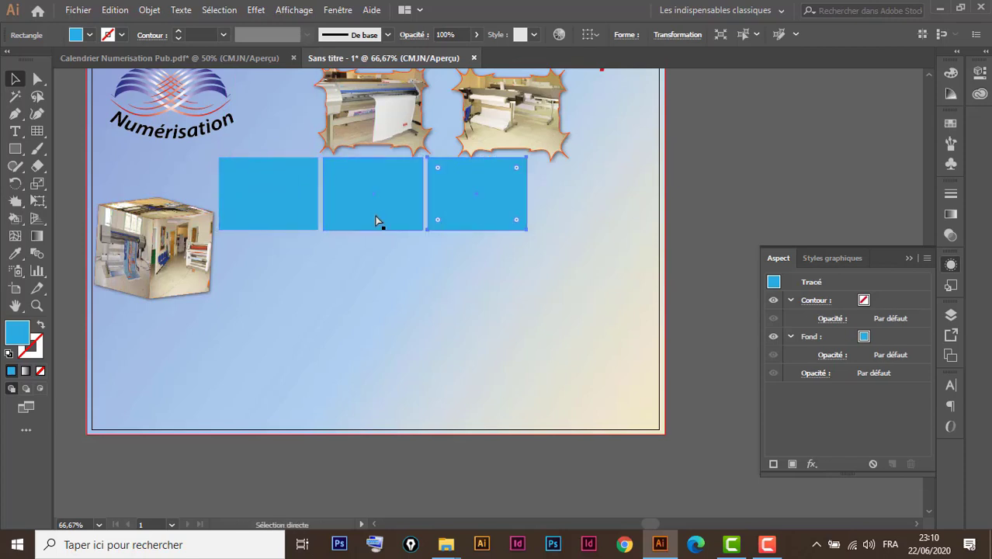
drag(243, 259, 571, 194)
drag(451, 218, 457, 287)
key(ctrl+d)
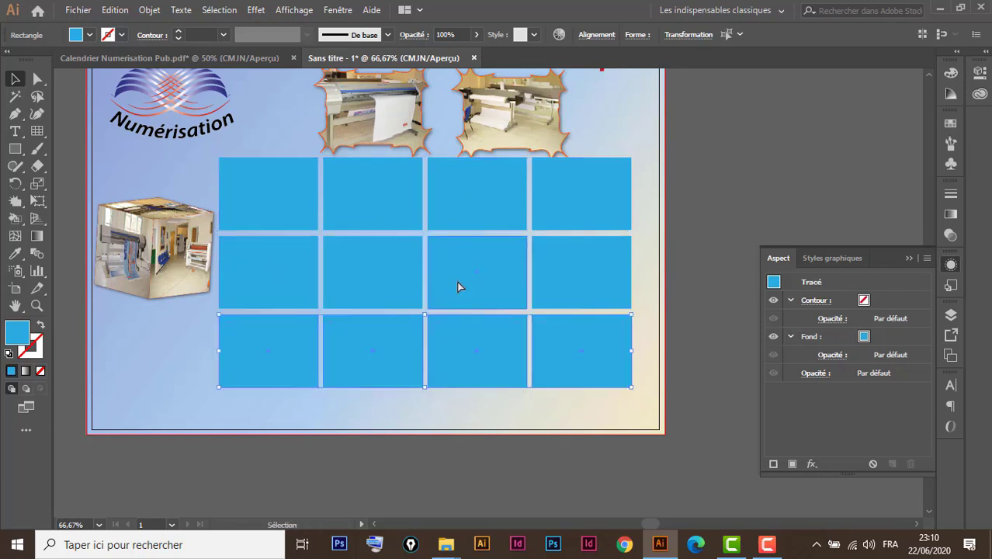
Delete every rectangle of the grid except the first one beside the cube, and move that one slightly right and down
drag(673, 264, 280, 381)
key(Delete)
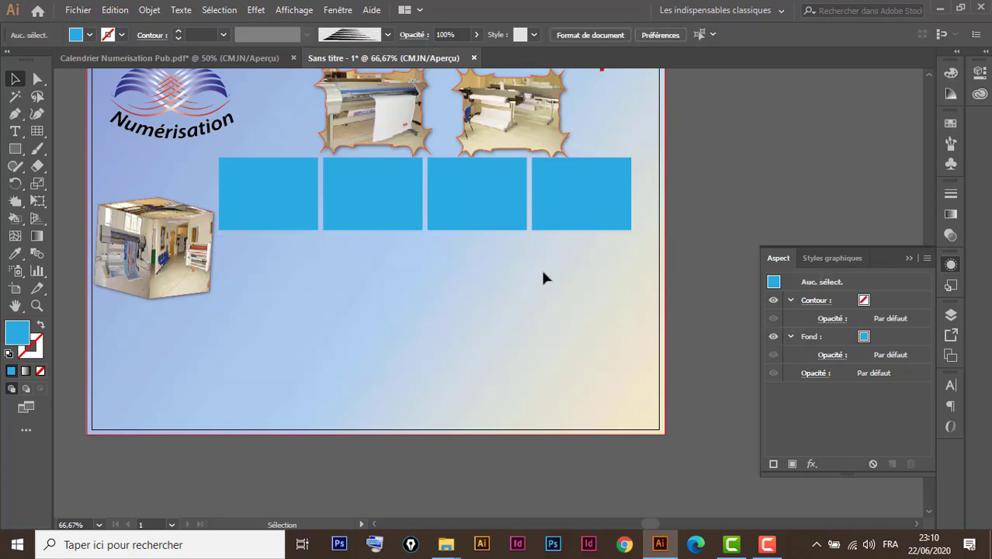
drag(665, 187, 371, 270)
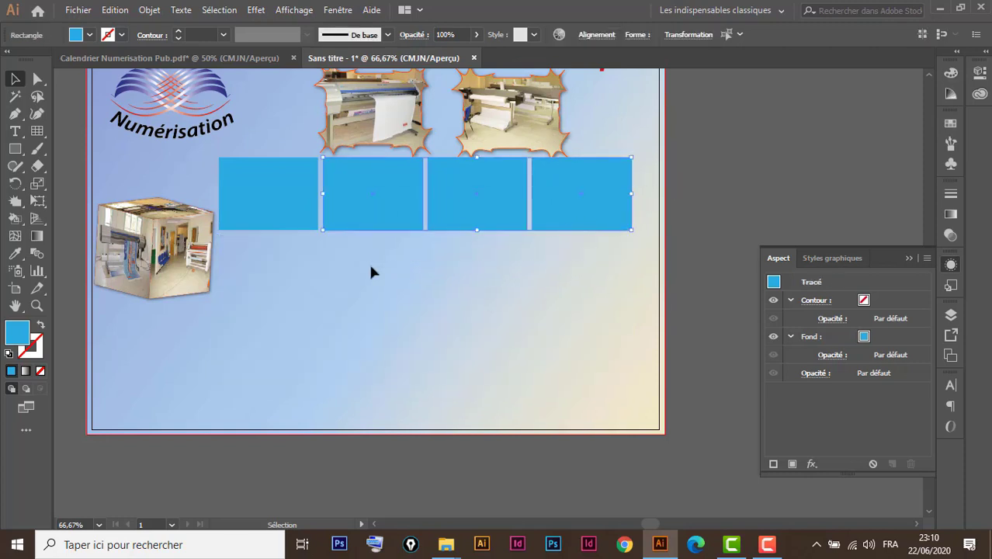
key(Delete)
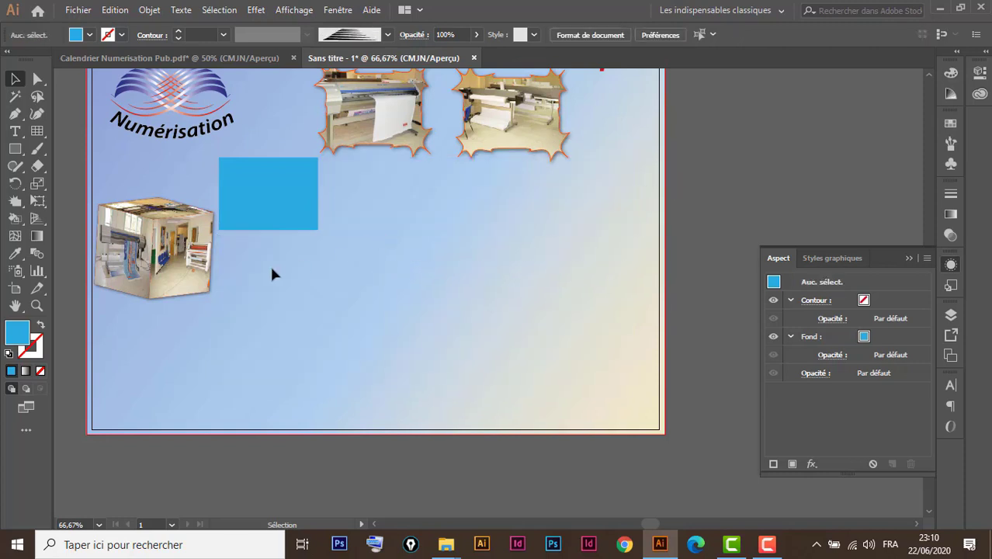
click(287, 217)
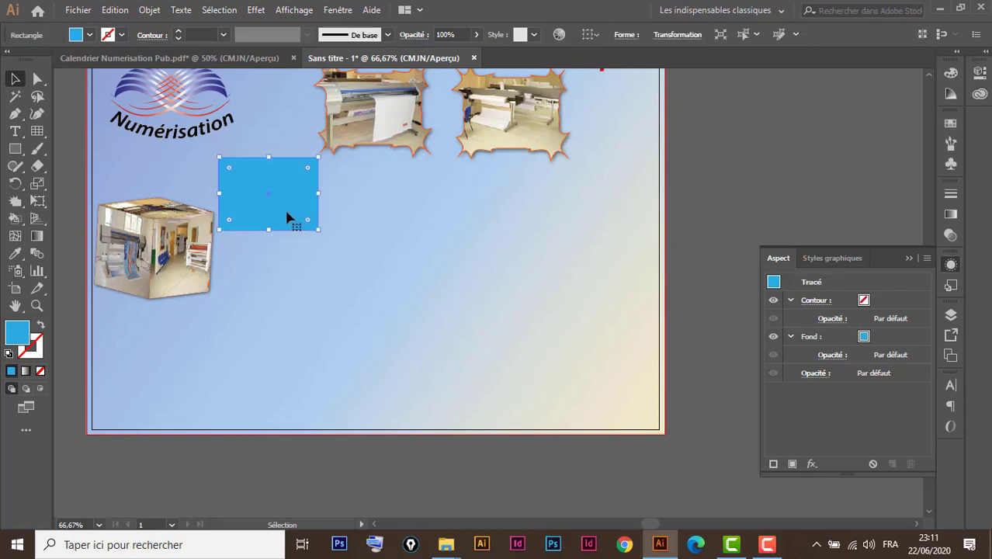
drag(287, 217, 294, 222)
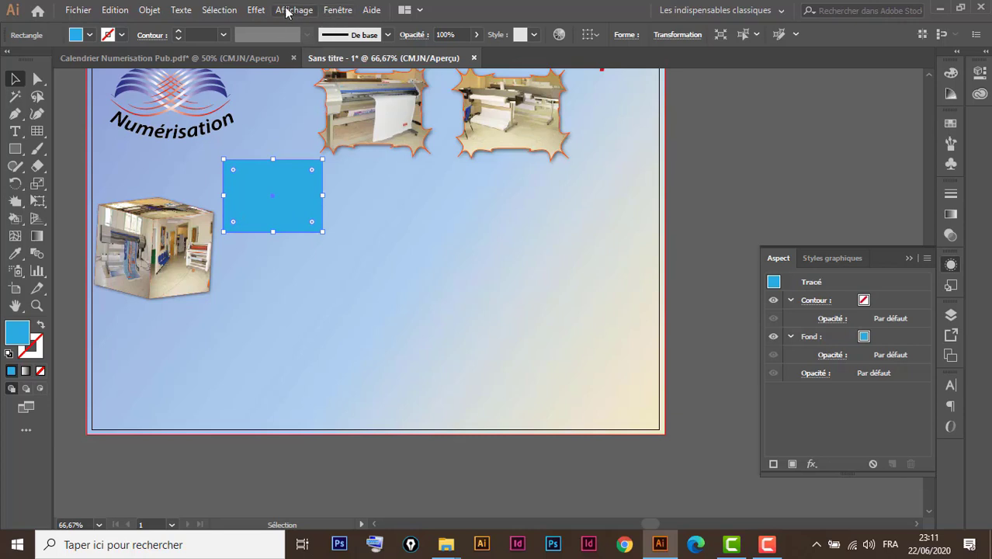
Apply a Lueur interne effect to the blue rectangle with white Superposition mode, 55% opacity, 0,18 cm attenuation and the Centre option
key(z)
drag(160, 117, 424, 316)
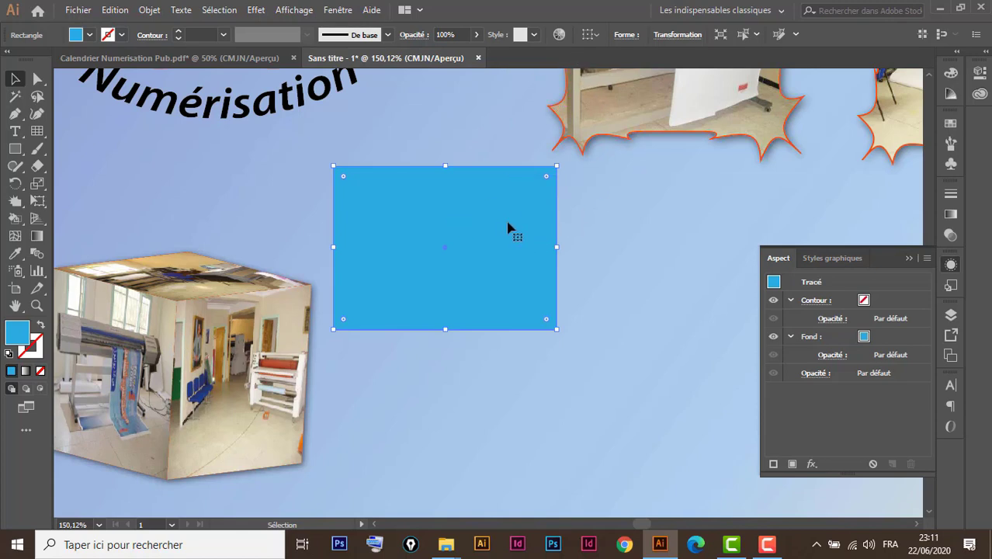
click(256, 10)
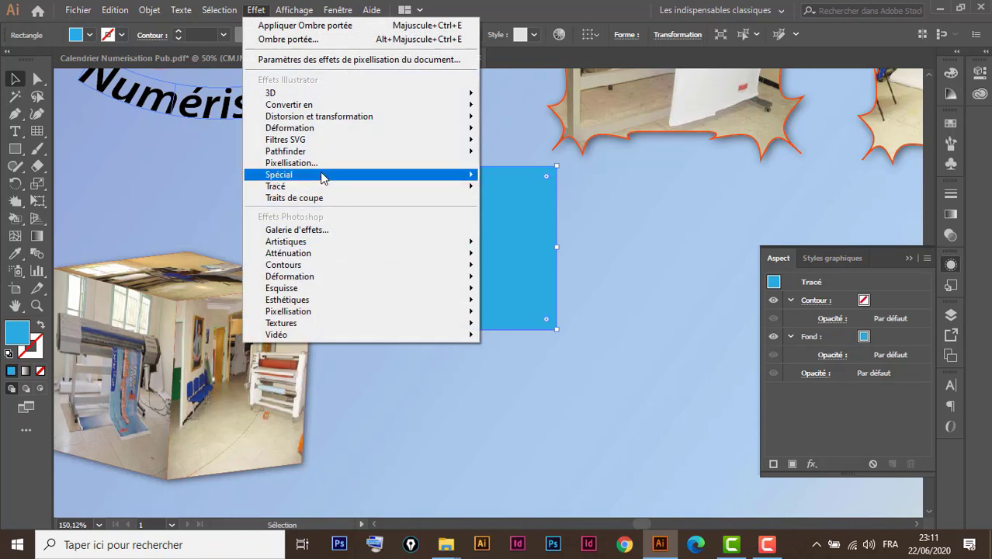
mouse_move(321, 177)
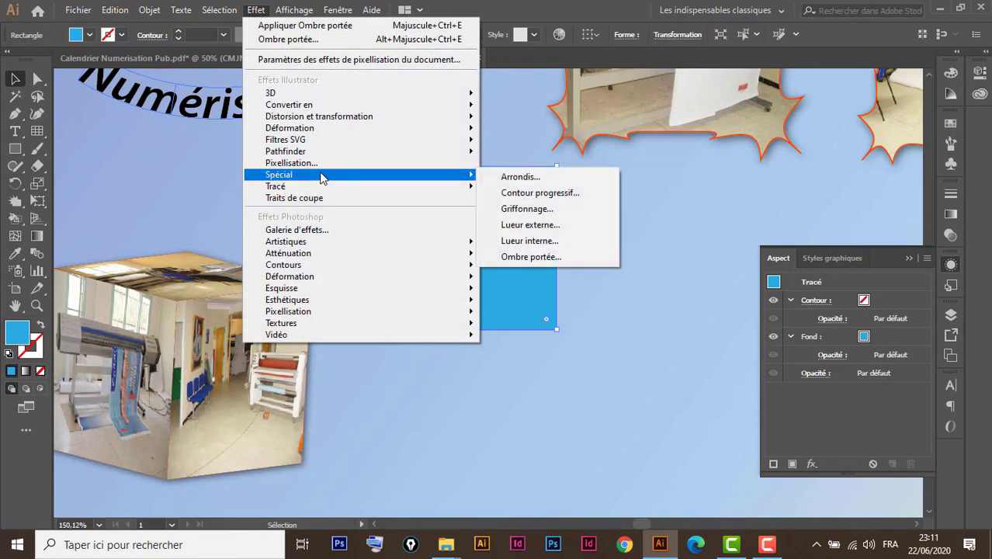
click(554, 240)
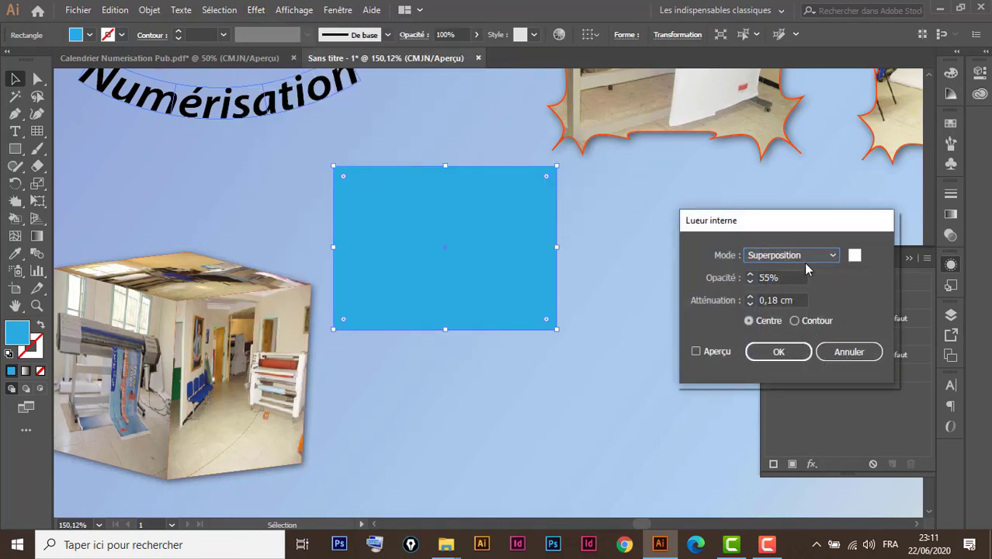
click(695, 351)
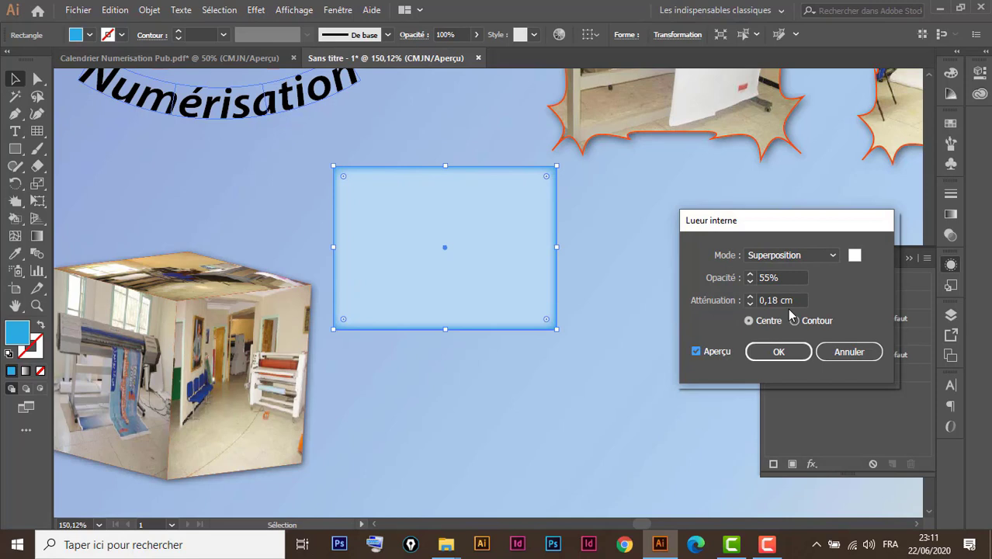
click(781, 352)
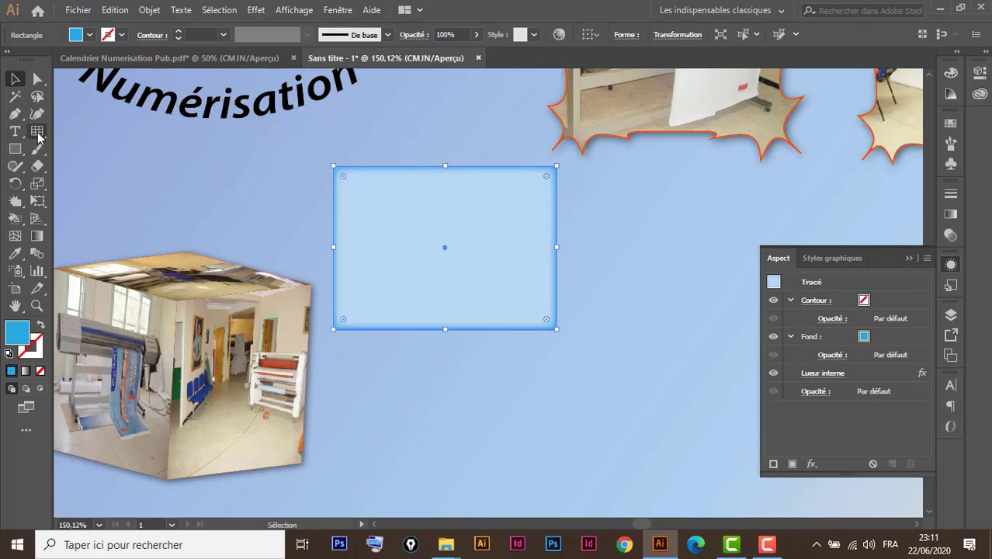
Draw a rectangular grid of seven columns and eight rows, about 4.9 × 3.6 cm, just inside the glowing rectangle's edges
drag(36, 131, 81, 137)
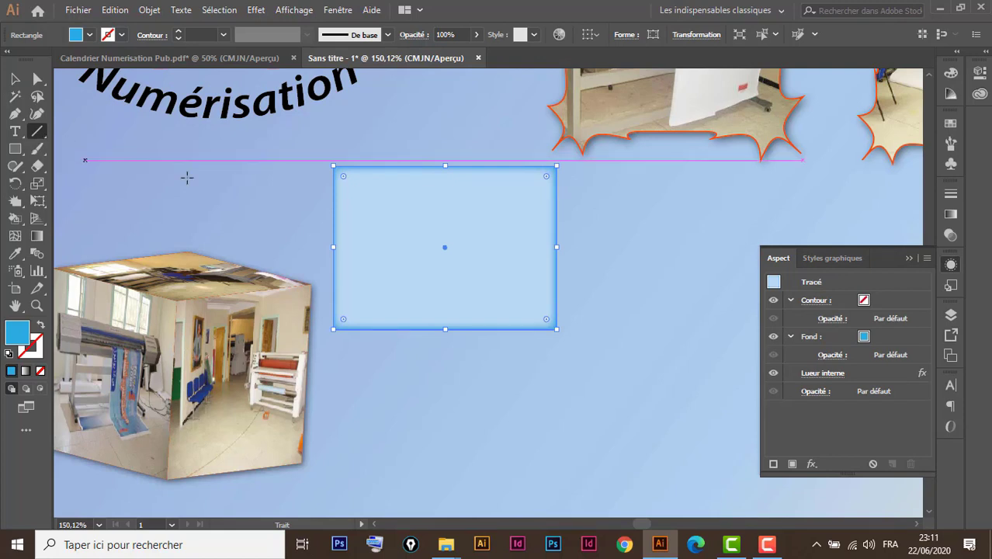
key(v)
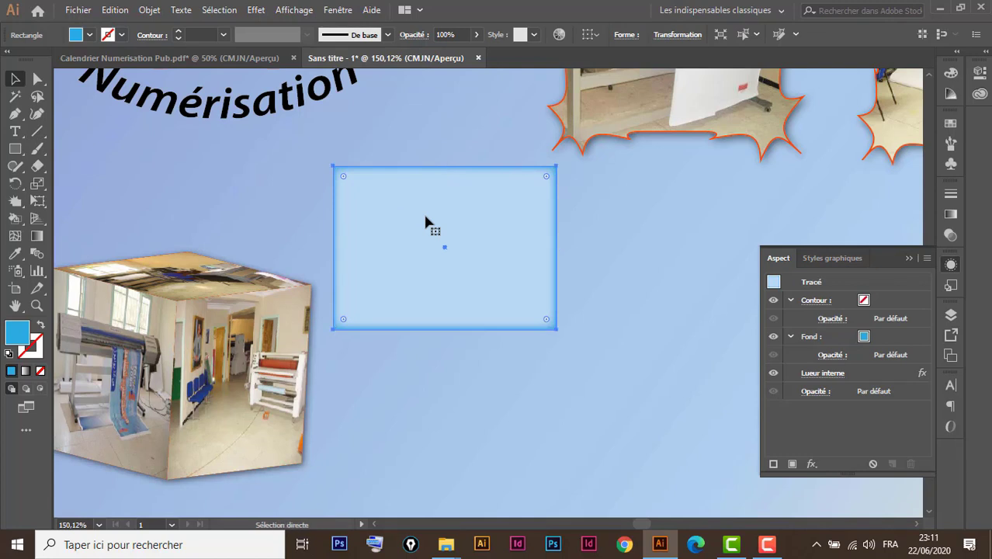
key(ctrl+shift+a)
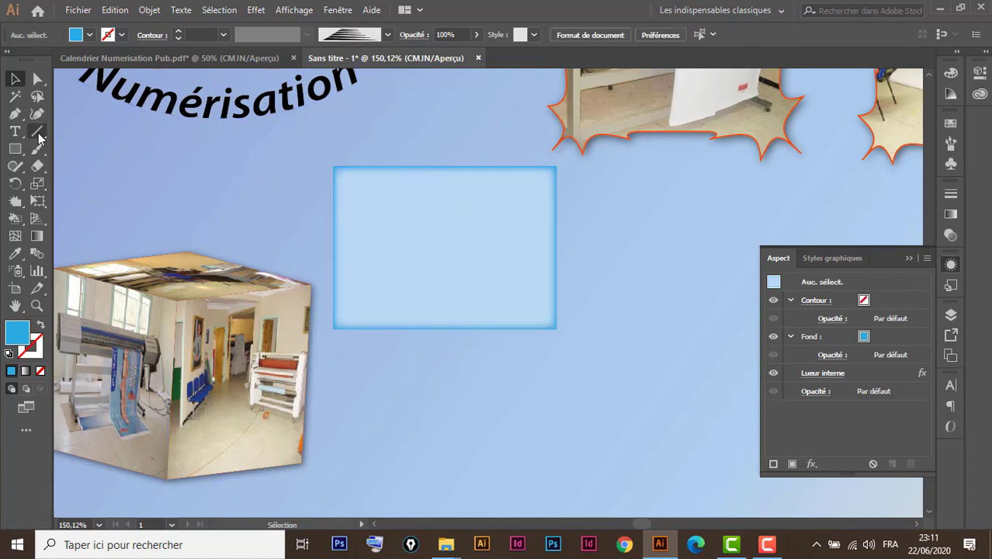
drag(36, 131, 92, 185)
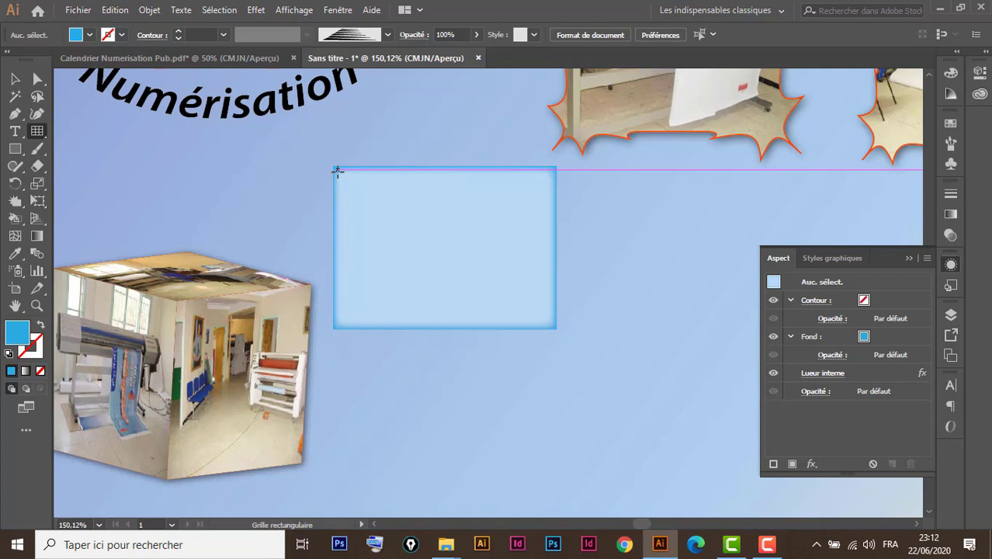
drag(339, 170, 549, 323)
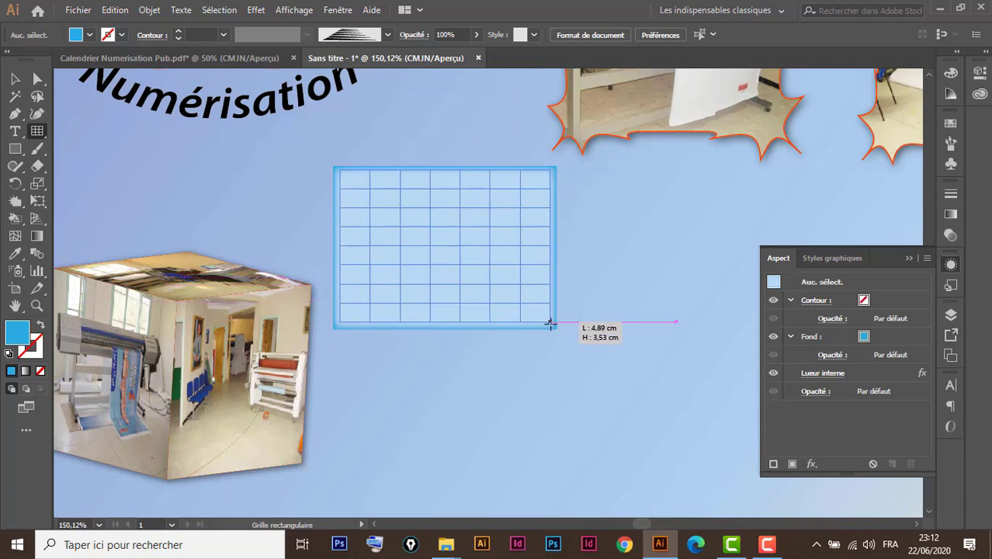
drag(550, 323, 553, 327)
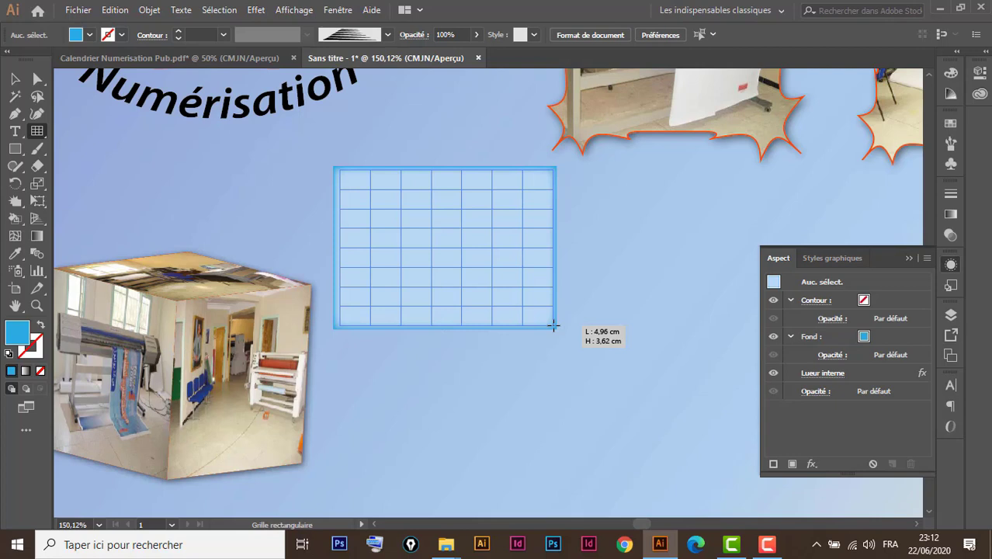
drag(553, 326, 552, 328)
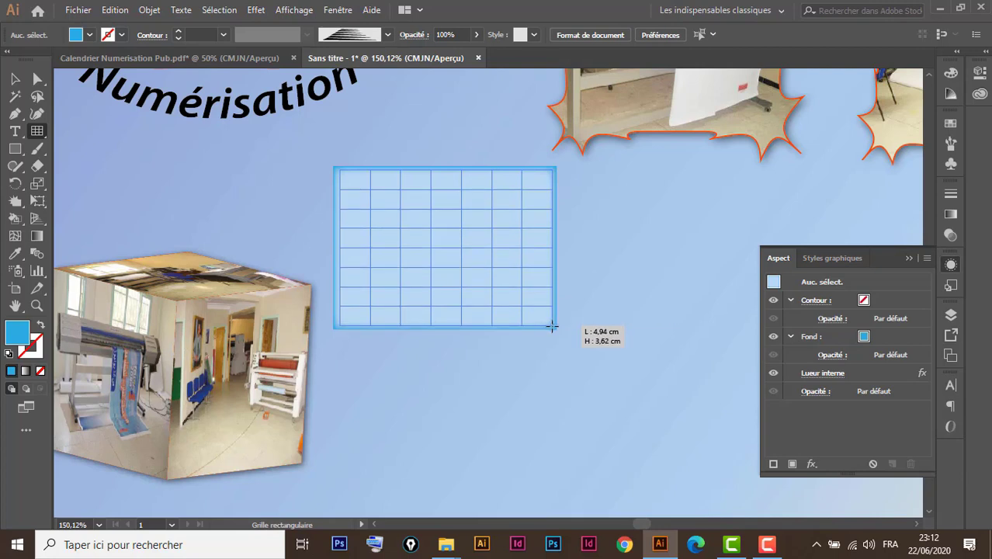
drag(551, 327, 551, 325)
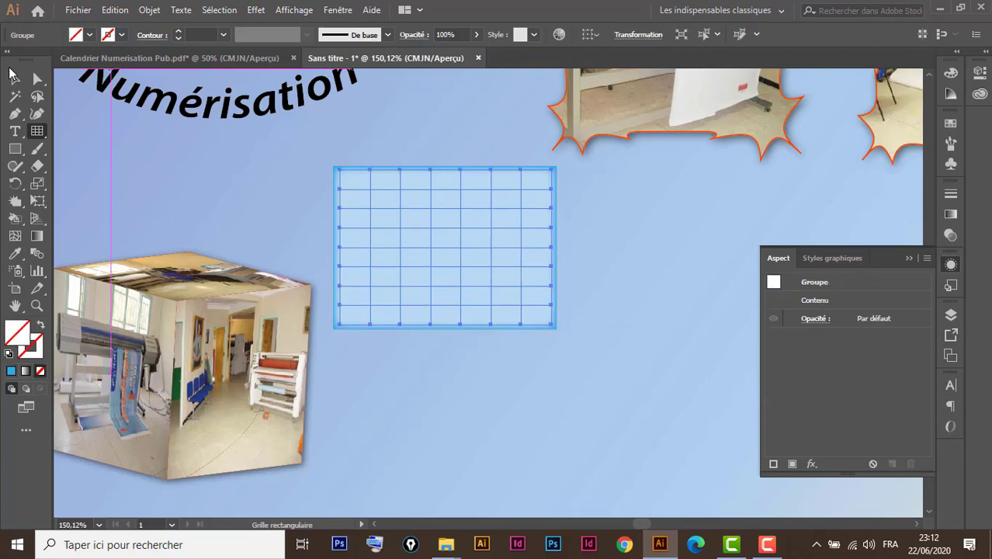
click(16, 79)
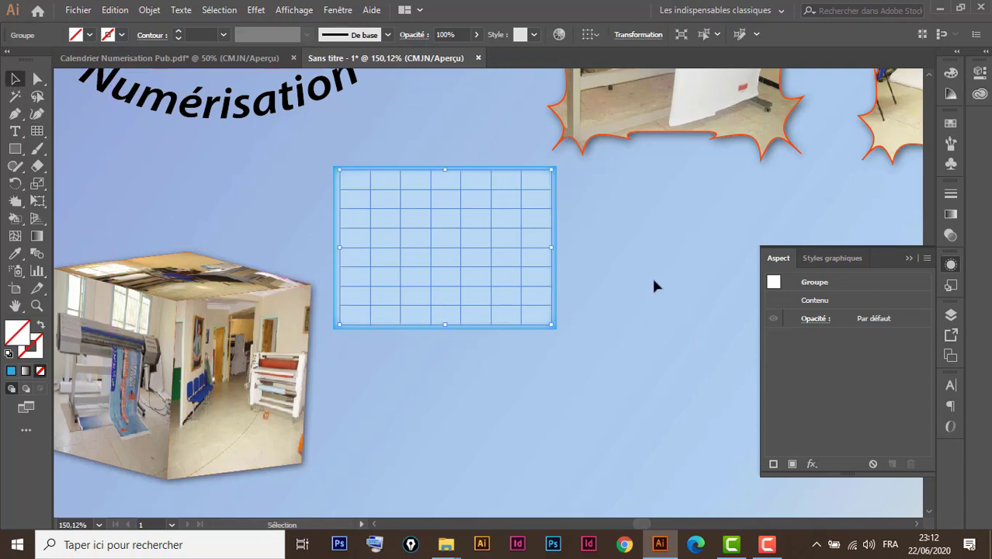
Draw a trial grid about 6.56 × 4.5 cm below the rectangle, adjust it to four columns and six rows, and delete it
key(space)
drag(515, 456, 521, 248)
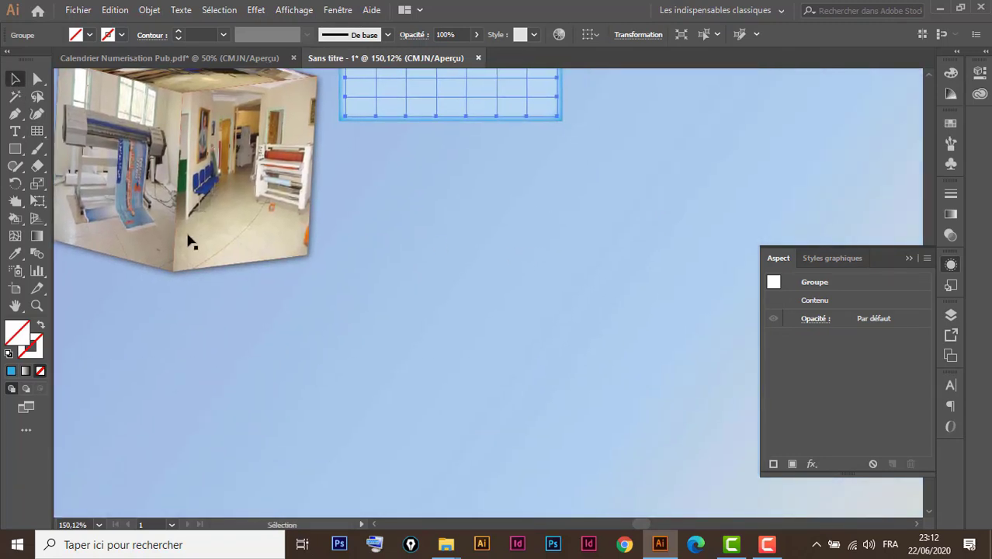
click(38, 132)
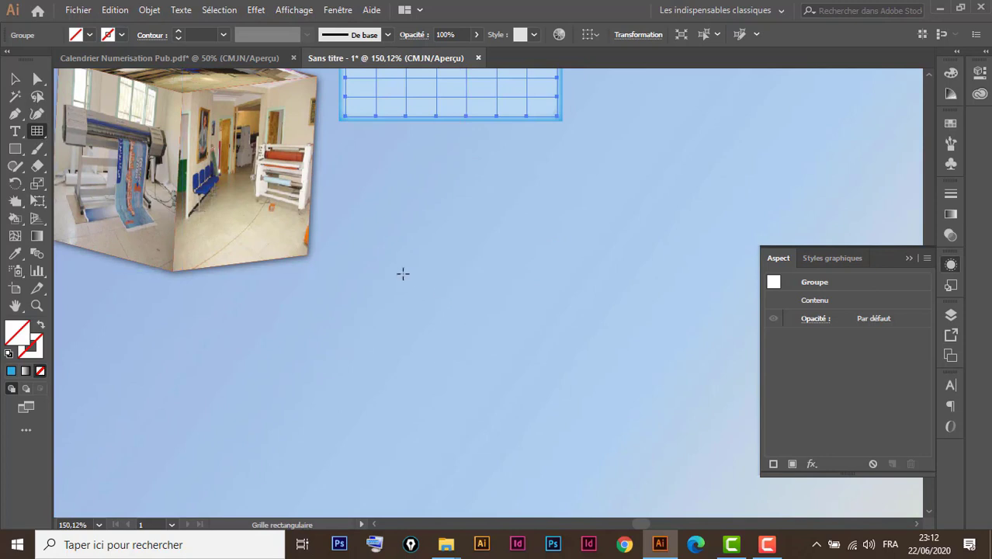
drag(346, 206, 627, 408)
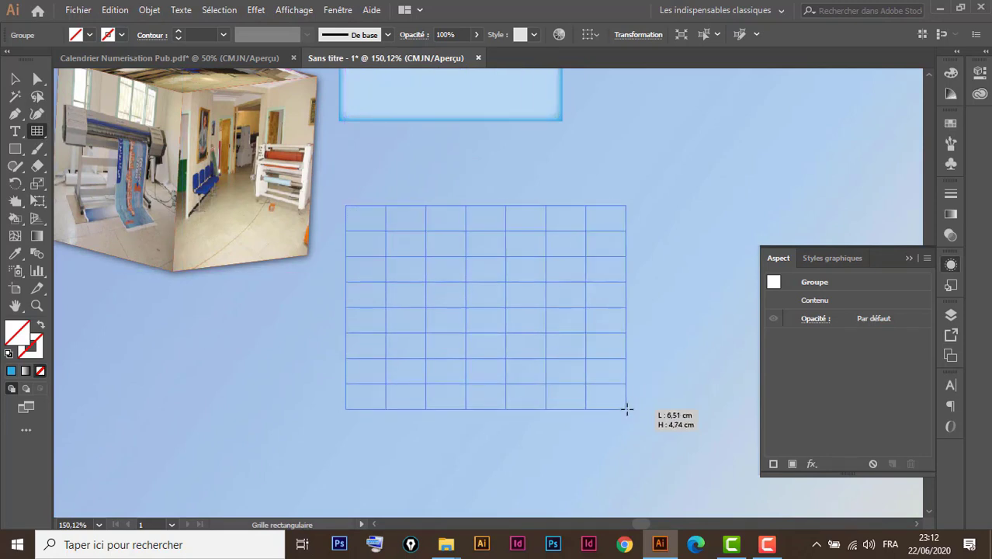
key(Right)
drag(627, 408, 629, 408)
key(Right)
key(Right)
key(Right)
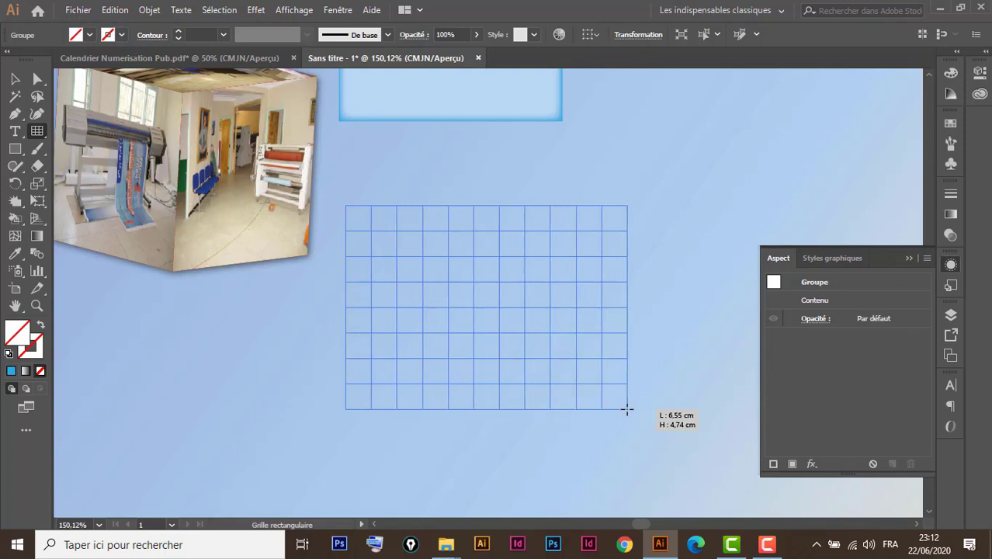
key(Left)
drag(627, 409, 627, 399)
key(Left)
key(Left)
key(Left)
key(Left)
key(Left)
key(Left)
key(Up)
key(Up)
key(Up)
key(Up)
key(Up)
key(Down)
key(Down)
key(Down)
key(Down)
key(Down)
key(Down)
key(Down)
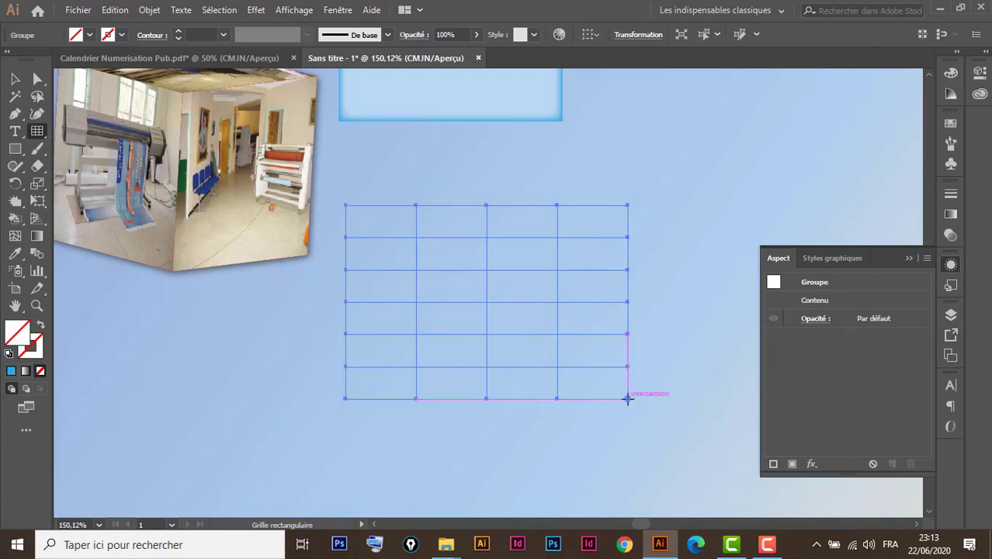
key(Delete)
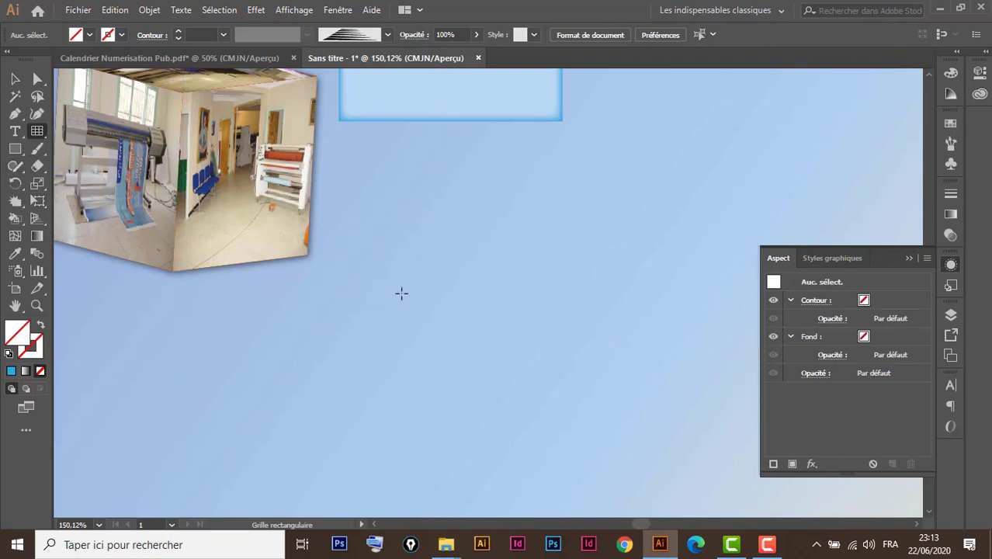
View the rectangular grid tool's size and separator options, and close them without creating a grid
click(402, 293)
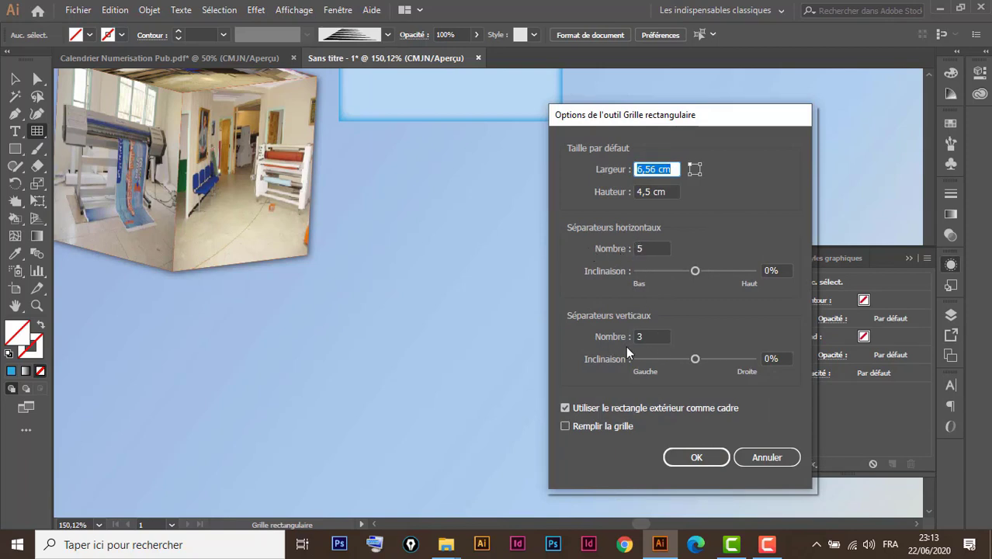
click(766, 457)
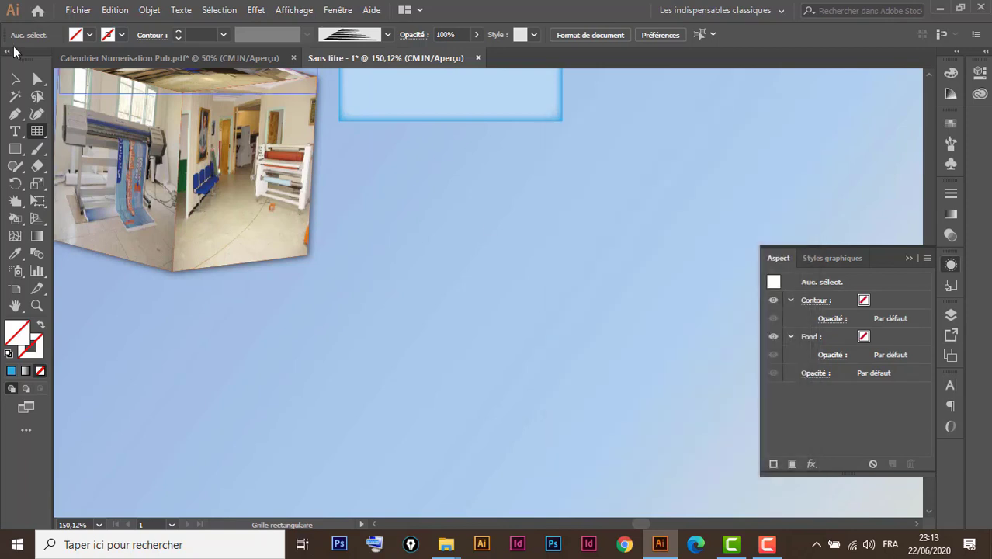
click(14, 78)
Give the seven-column grid the default black stroke and no fill
scroll(401, 260, up, 3)
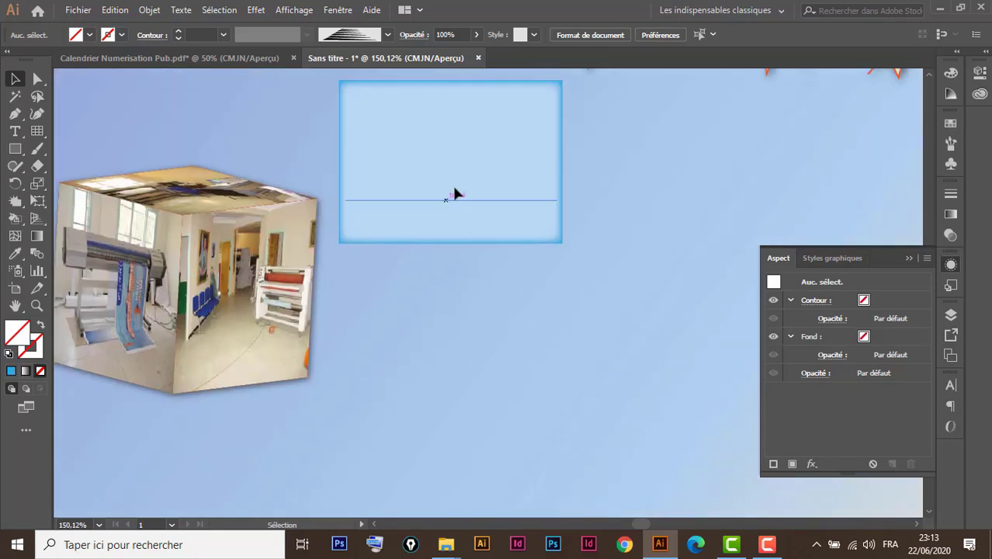
click(375, 94)
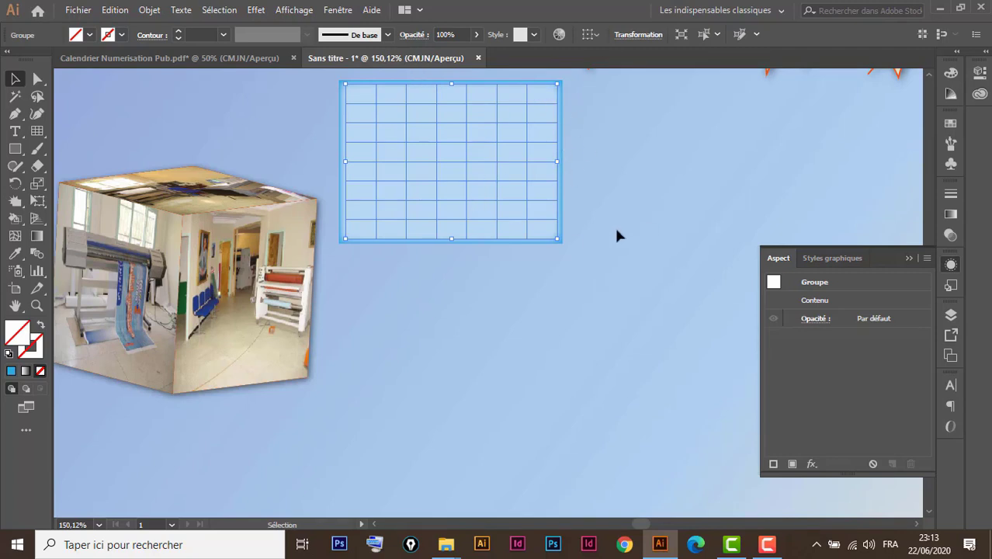
scroll(618, 183, up, 3)
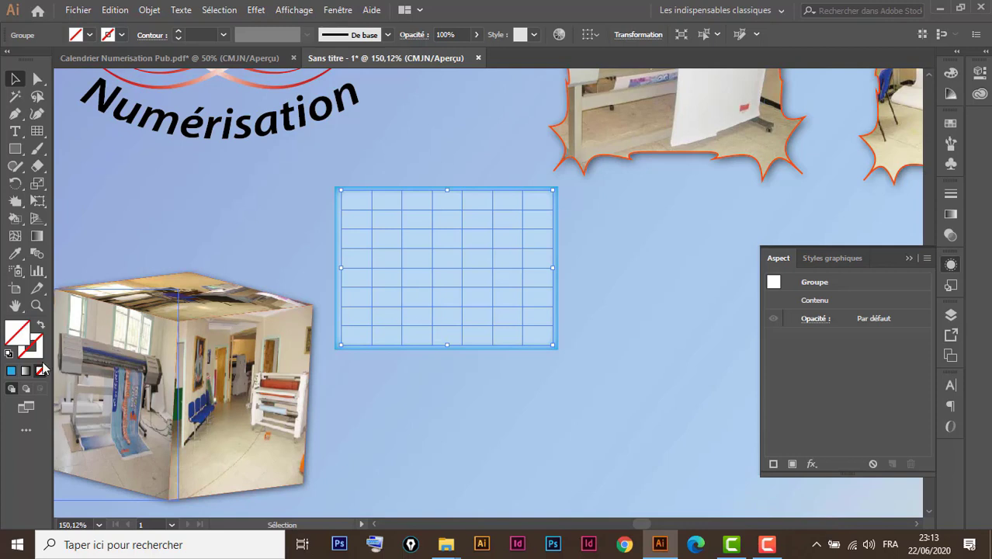
click(10, 355)
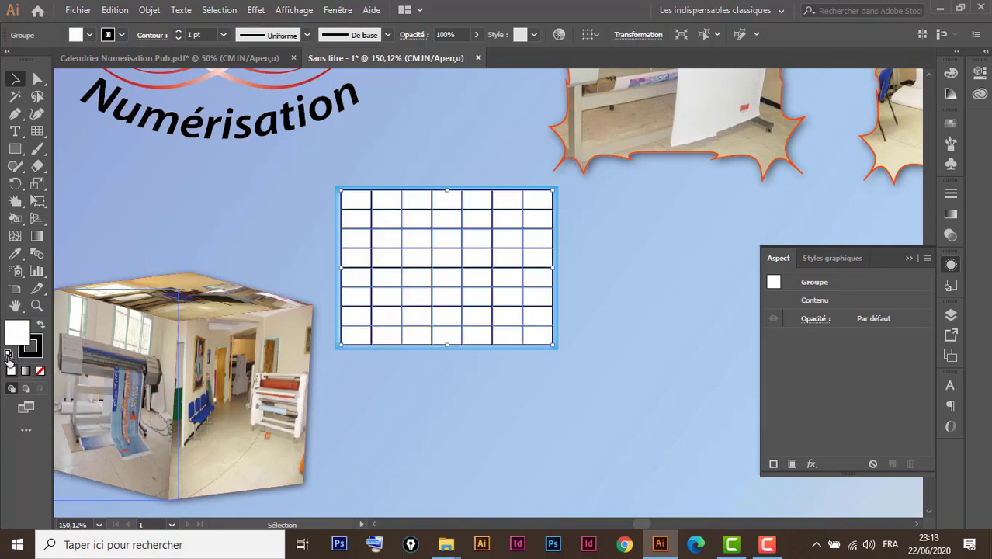
click(41, 370)
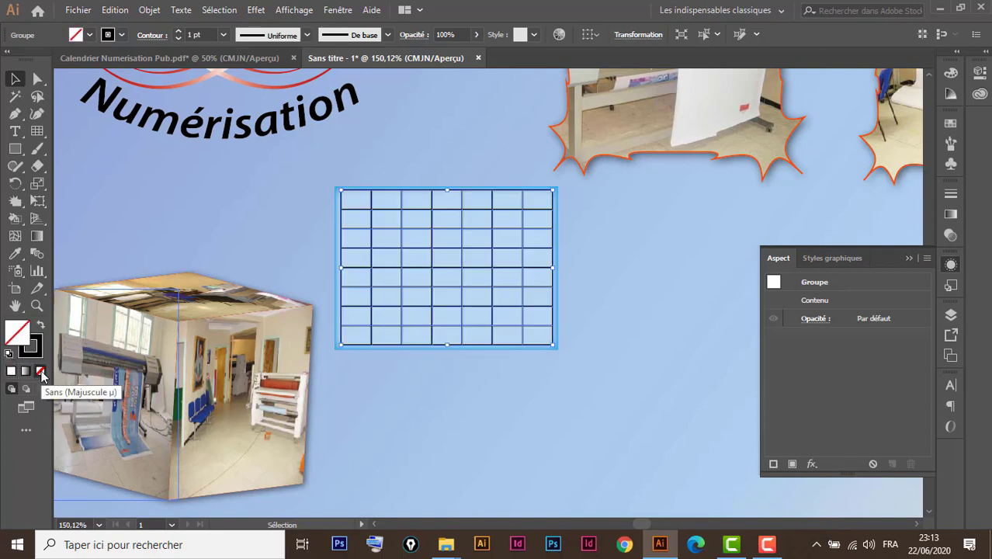
Set the grid's stroke weight to 0,25 pt and deselect it
click(37, 353)
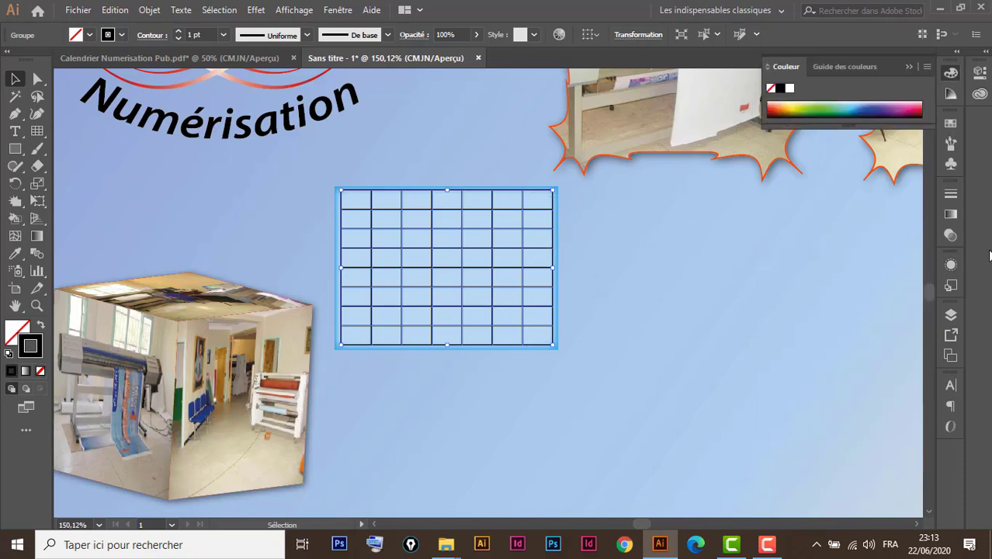
click(951, 193)
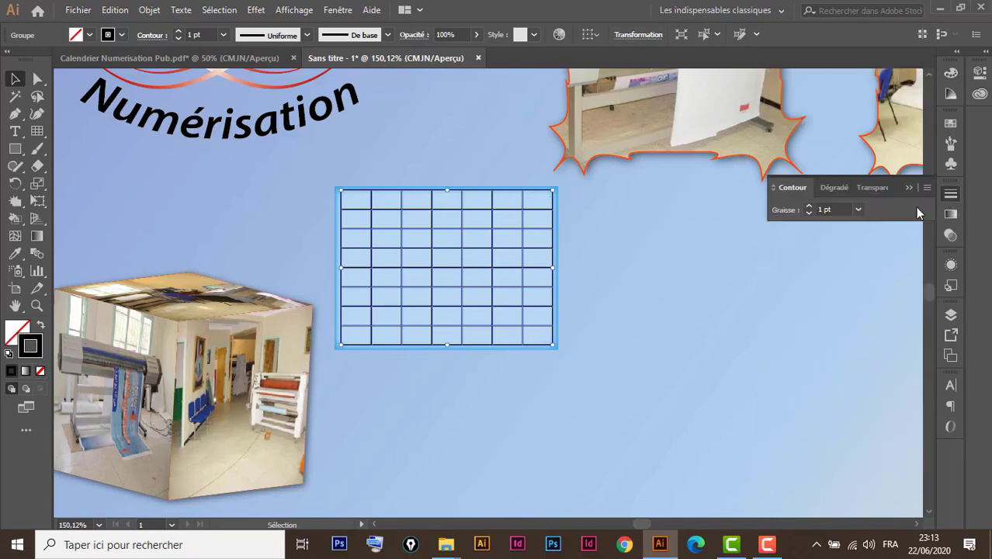
click(859, 210)
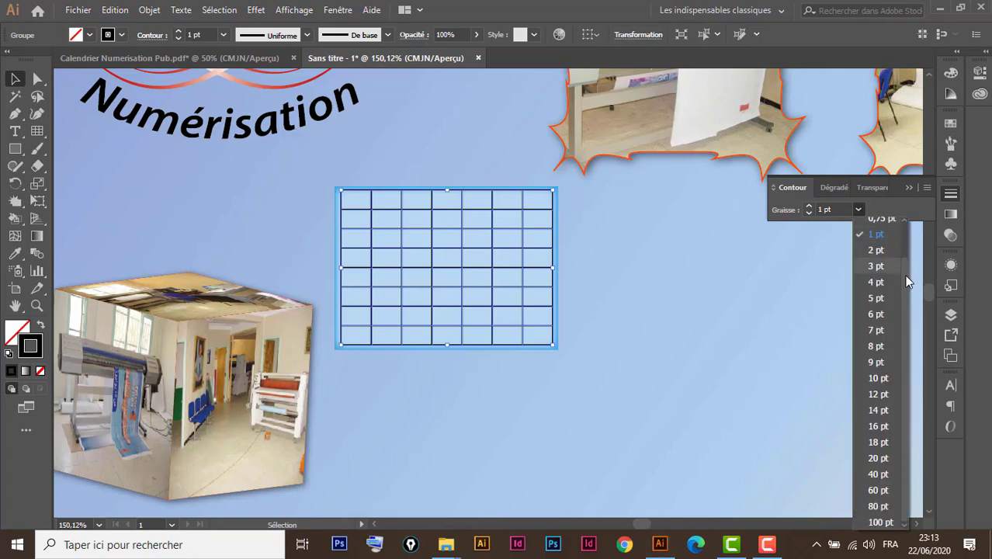
scroll(902, 253, up, 2)
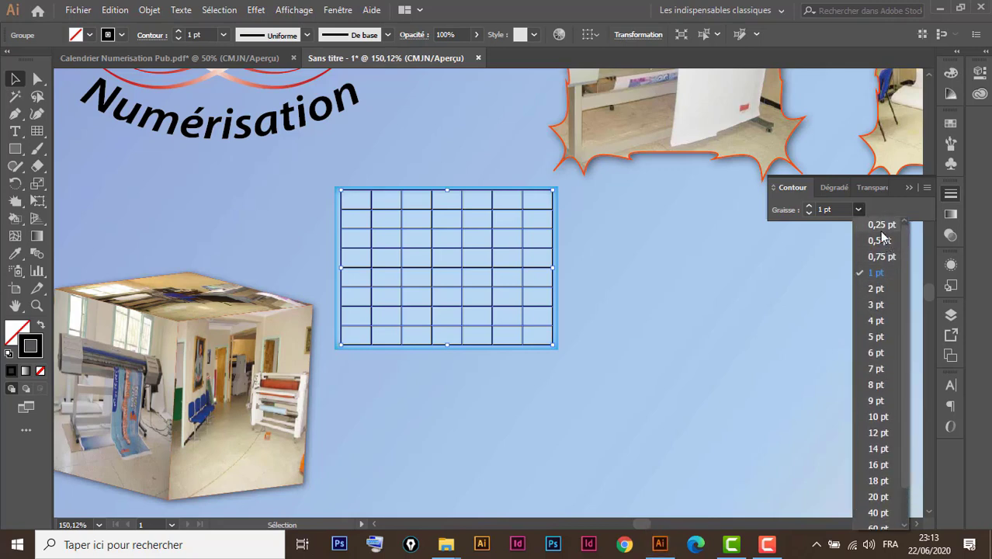
click(881, 224)
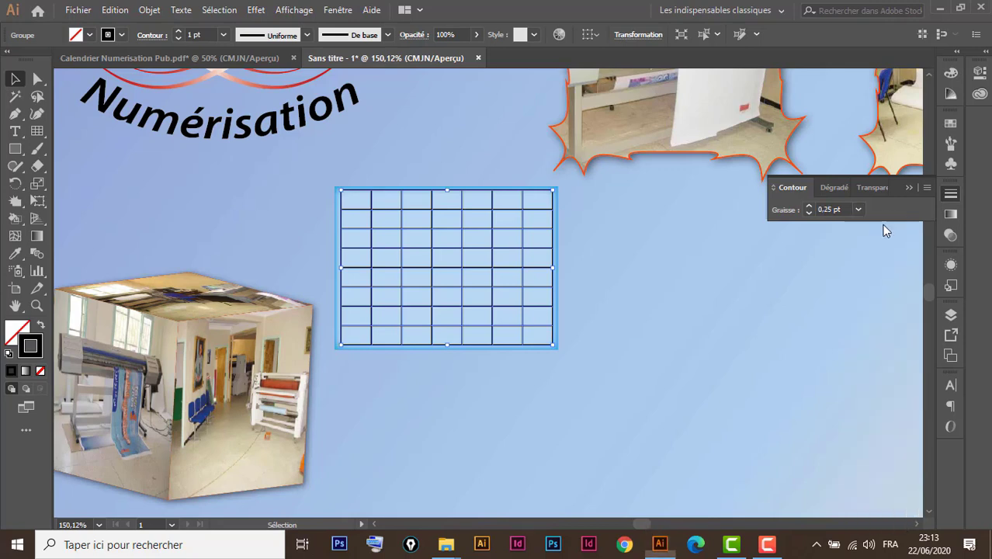
click(669, 325)
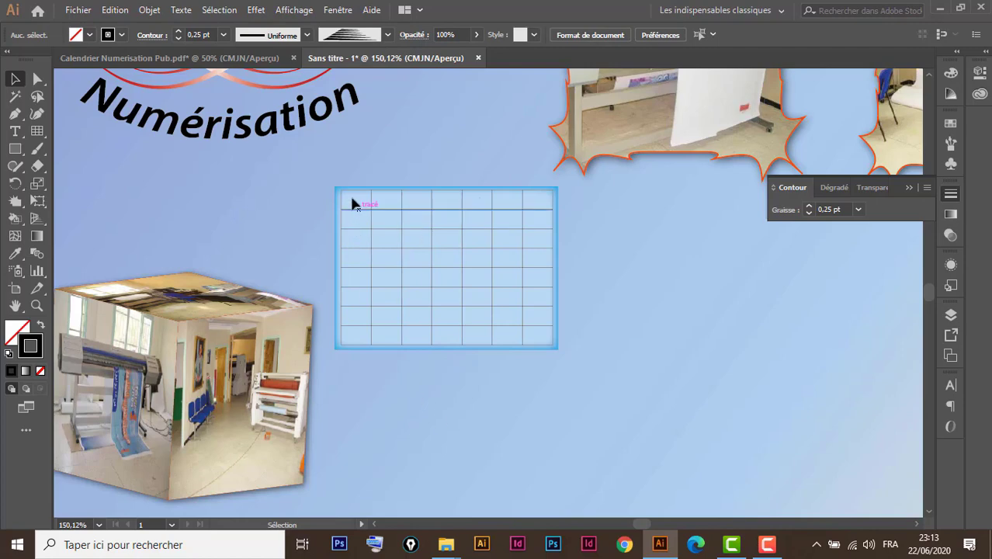
key(ctrl+space)
drag(301, 166, 599, 388)
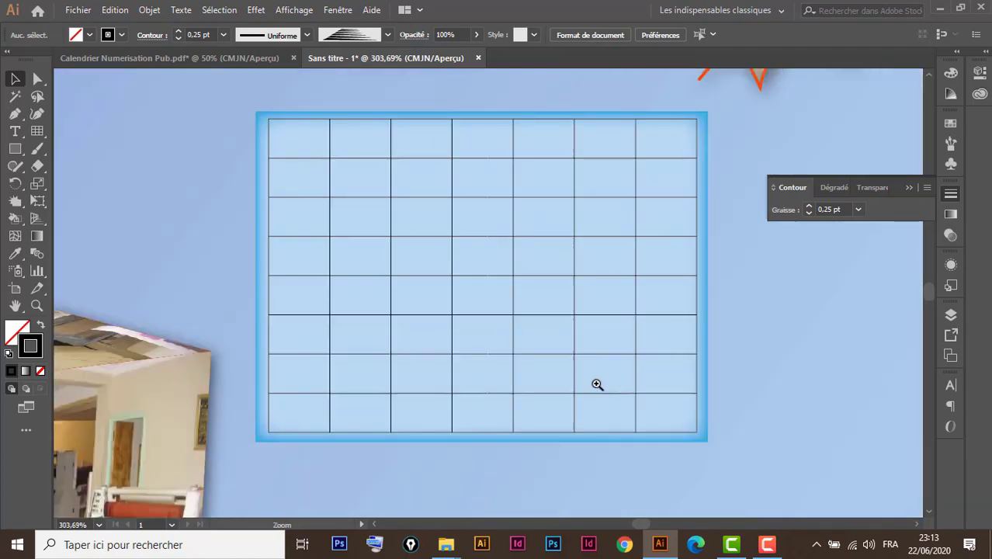
Examine the Janvier block in the finished calendar document, and return to the untitled working layout
click(214, 58)
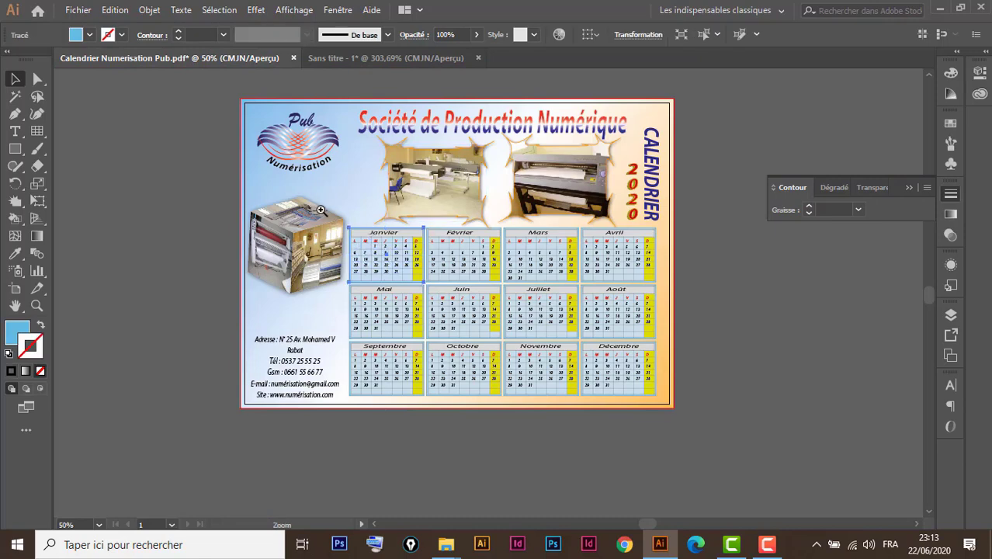
drag(322, 210, 449, 303)
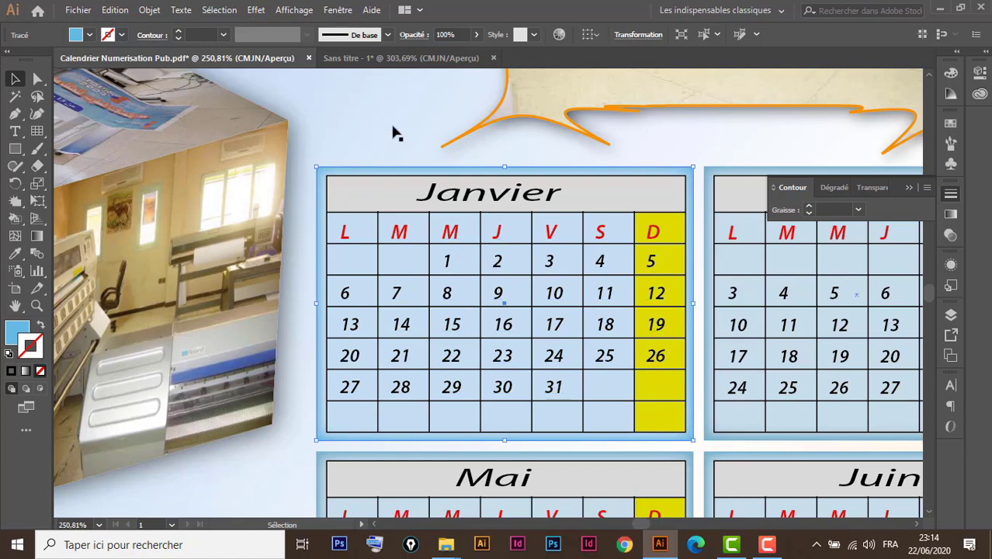
click(371, 57)
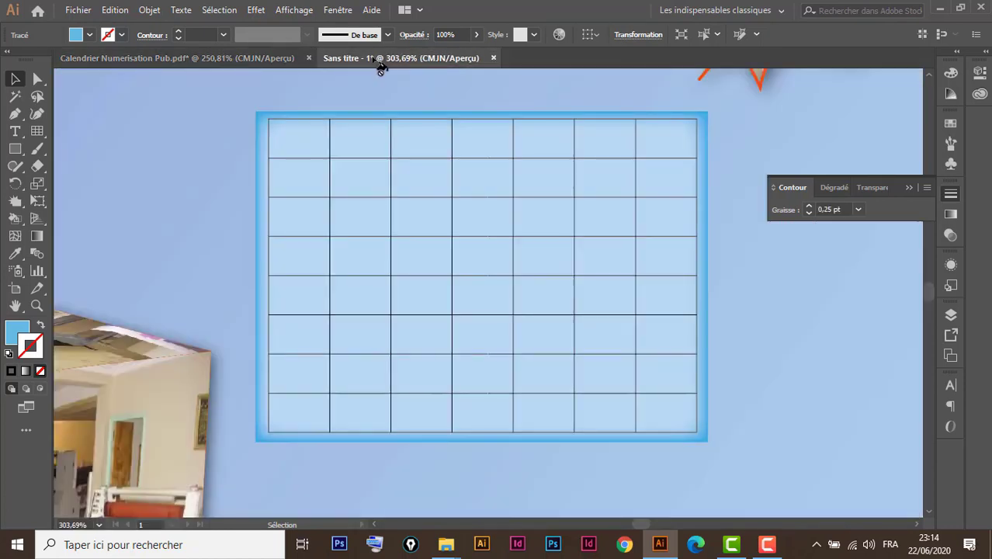
Merge the seven cells of the grid's first row into one header cell with the Shape Builder tool
click(293, 142)
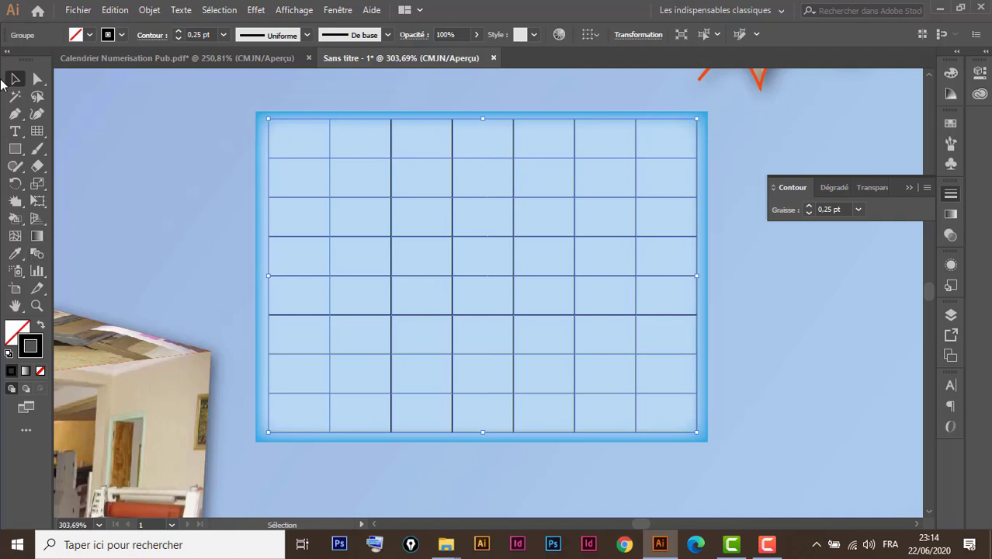
click(16, 221)
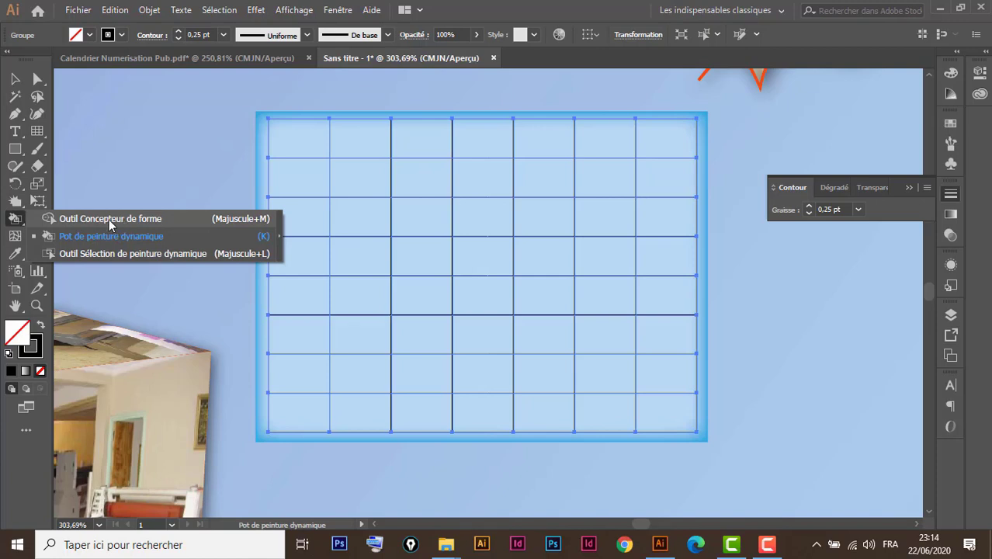
click(108, 219)
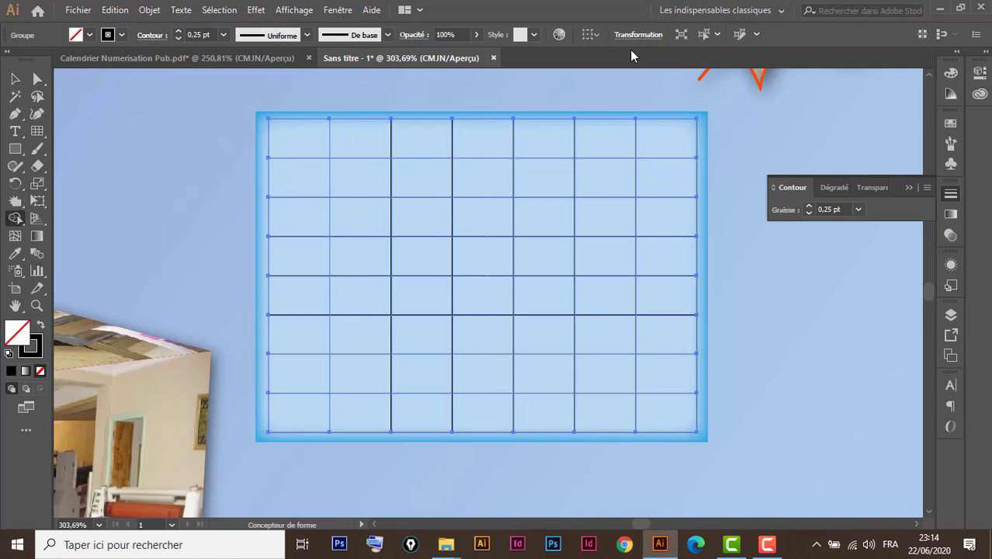
drag(295, 140, 666, 146)
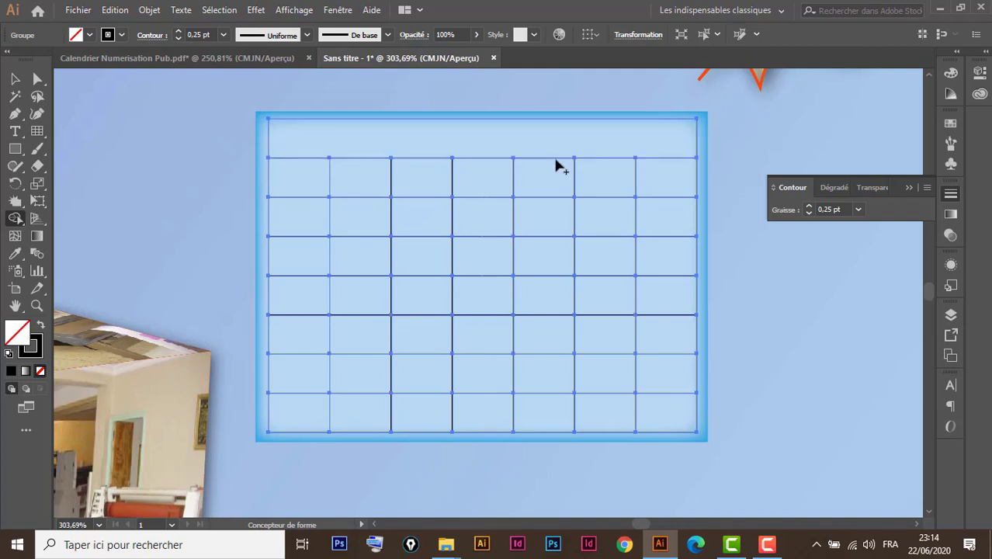
click(14, 80)
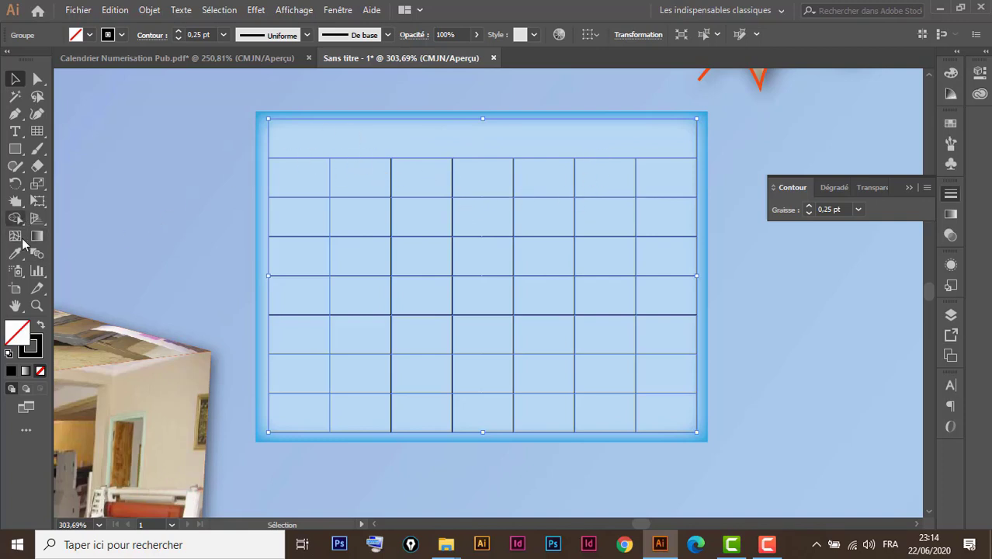
Use Live Paint to fill the grid's header cell light grey and the seven last-column cells below it yellow
drag(17, 216, 63, 239)
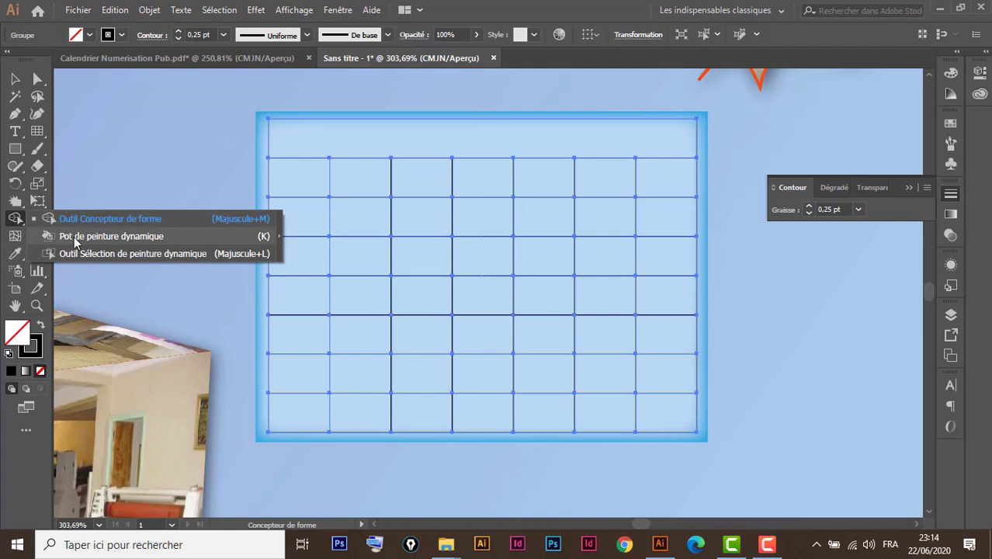
click(140, 237)
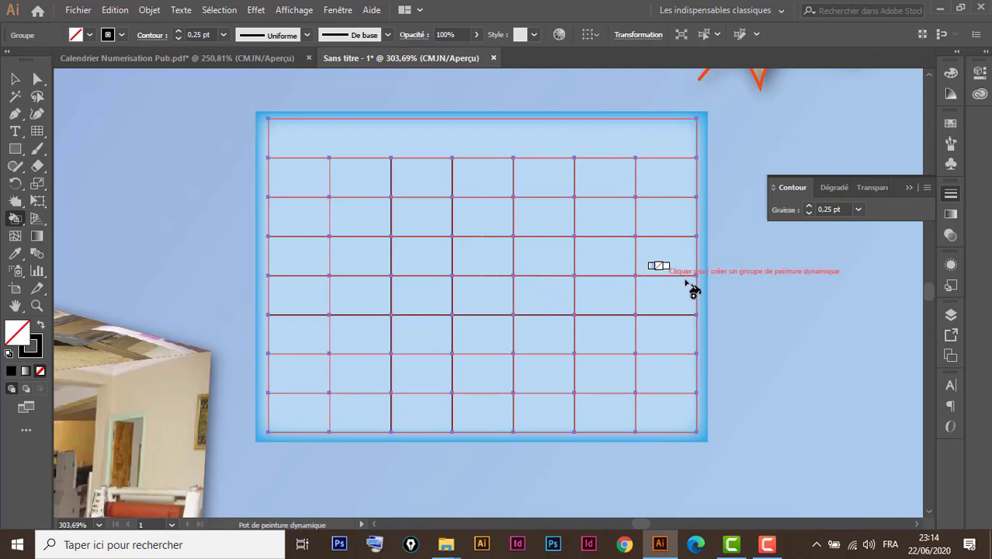
click(951, 124)
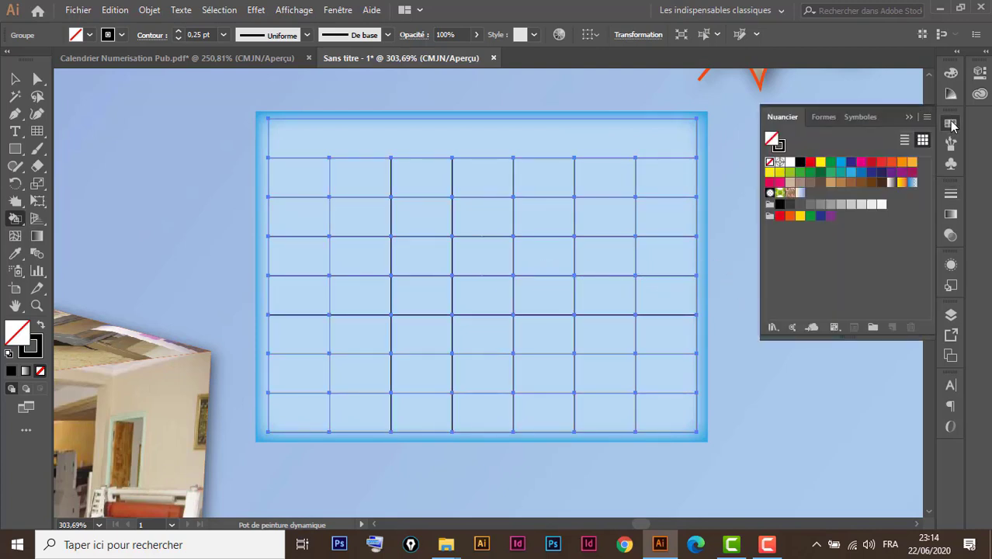
click(859, 206)
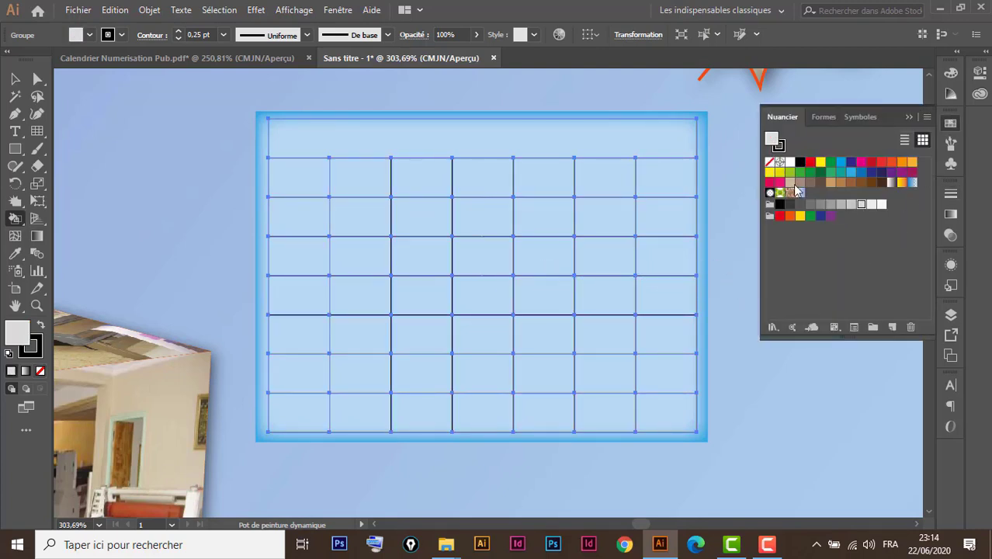
click(559, 143)
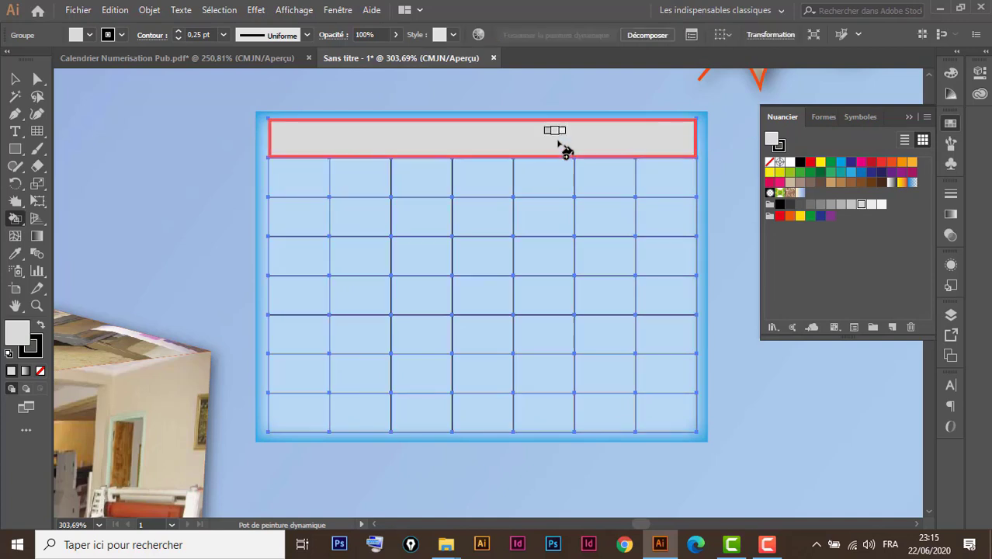
click(780, 178)
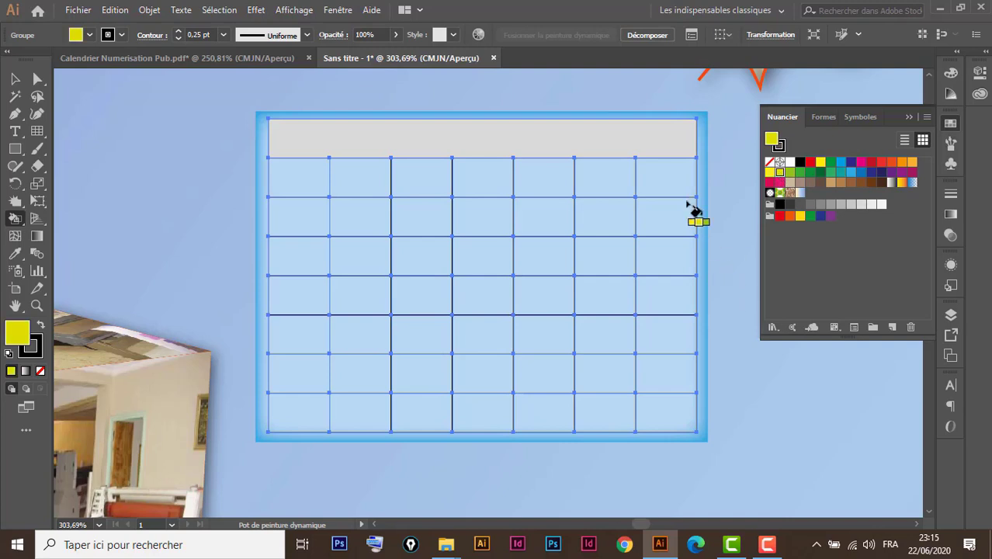
drag(677, 194, 669, 410)
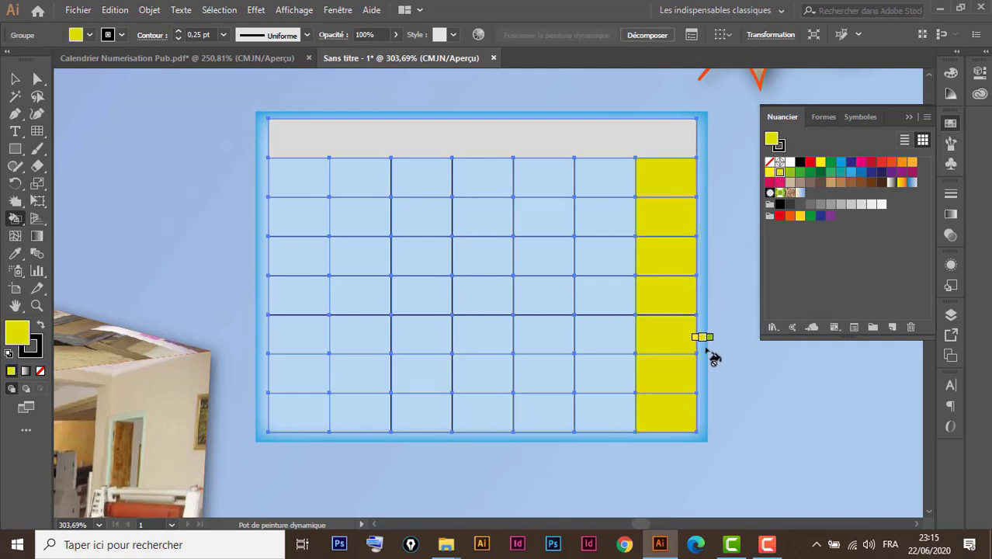
Try a magenta Live Paint fill on two separate grid cells, and undo both fills
click(912, 173)
click(423, 335)
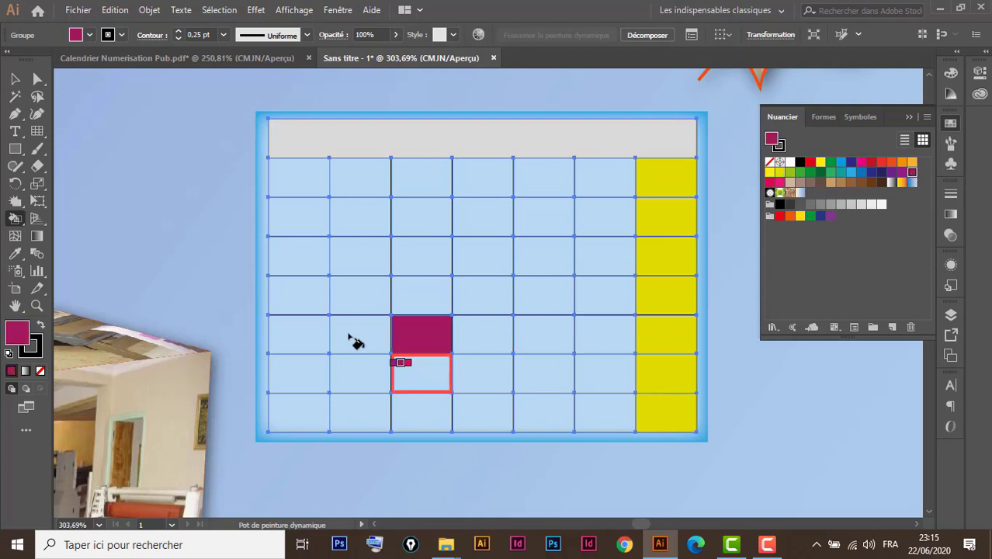
click(354, 220)
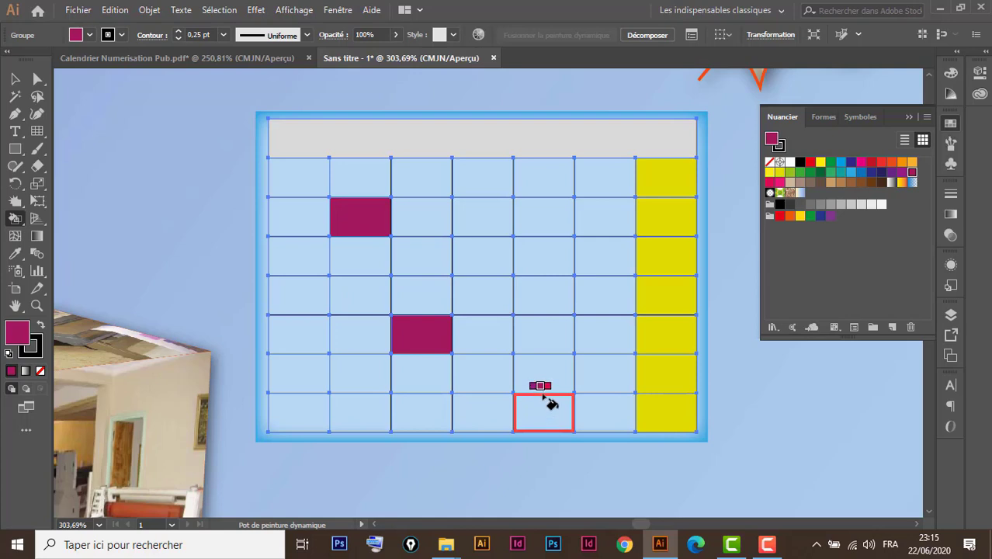
key(ctrl+z)
key(ctrl+z)
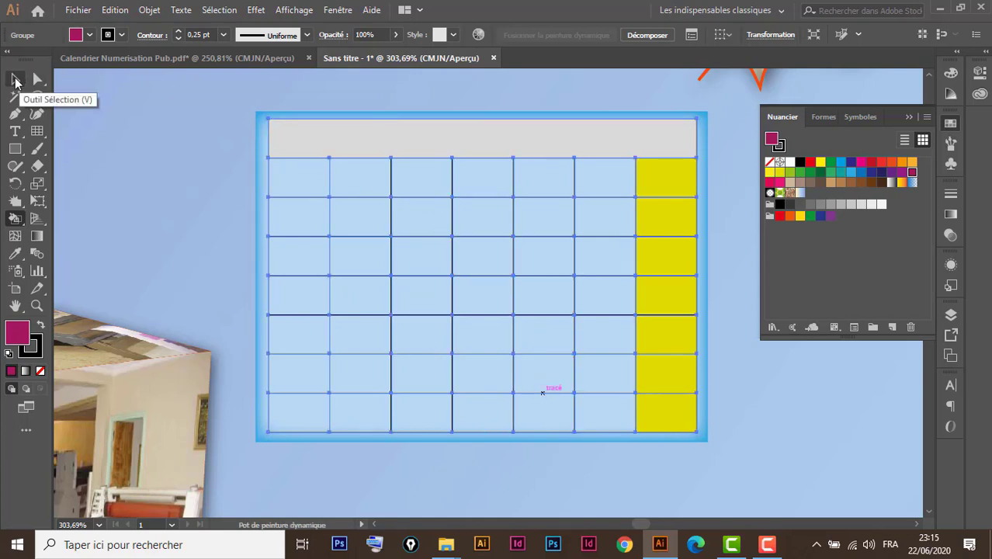
Add the text "Janvier" just above the calendar grid
click(12, 80)
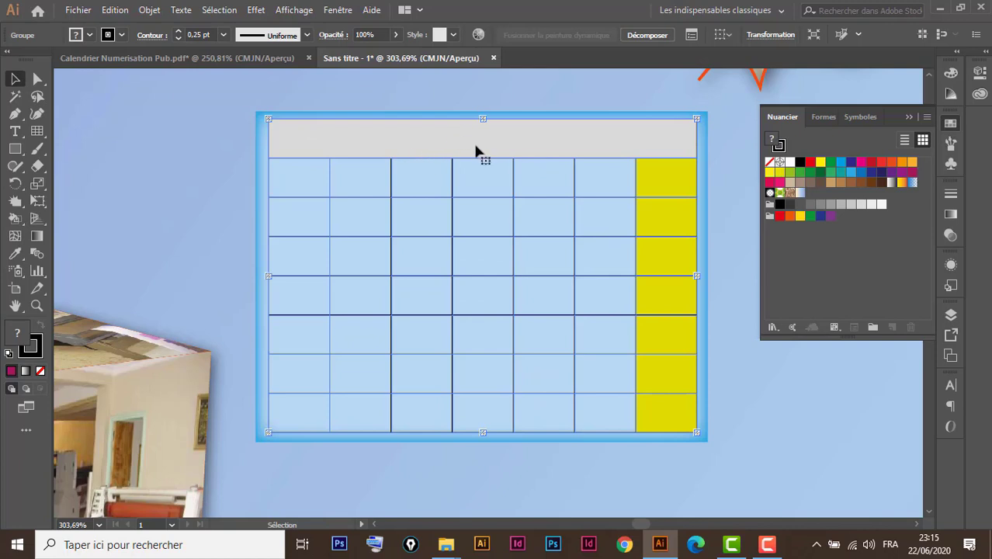
click(17, 133)
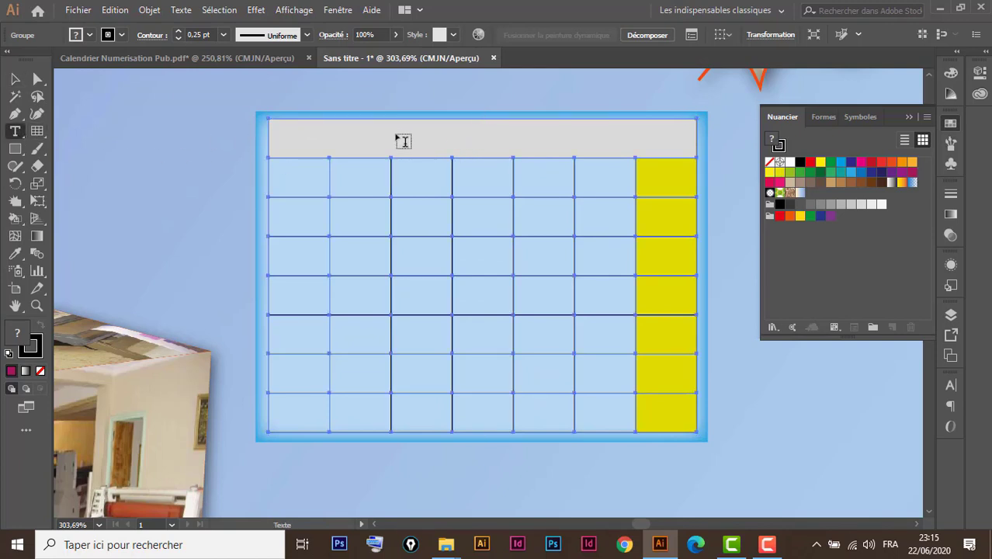
click(393, 101)
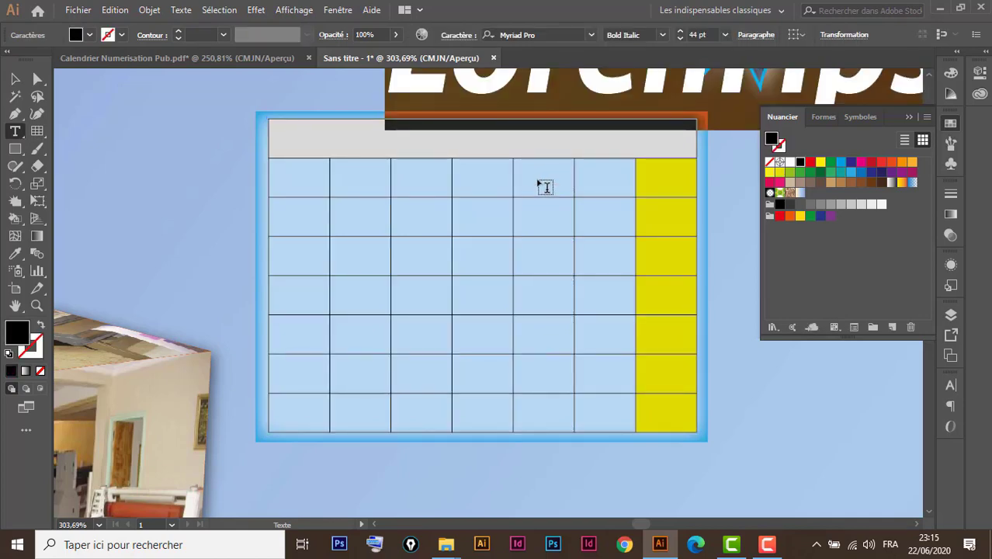
key(ctrl+minus)
key(ctrl+minus)
key(ctrl+minus)
key(ctrl+minus)
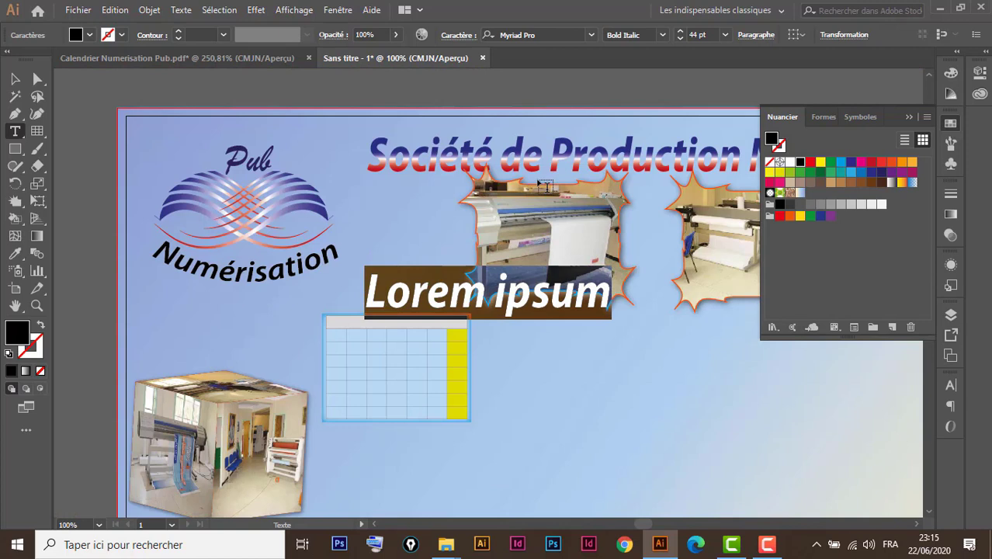
text(Ja)
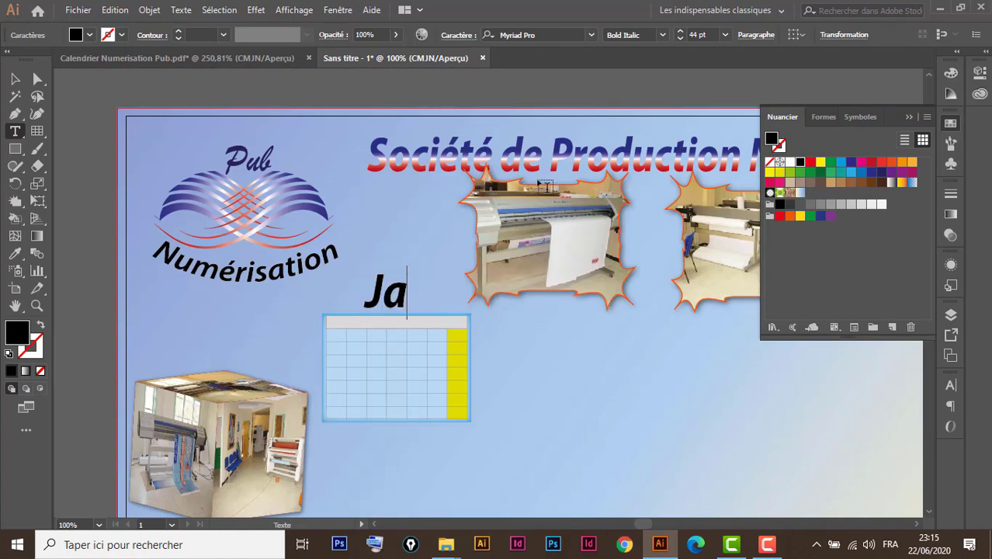
text(nvier)
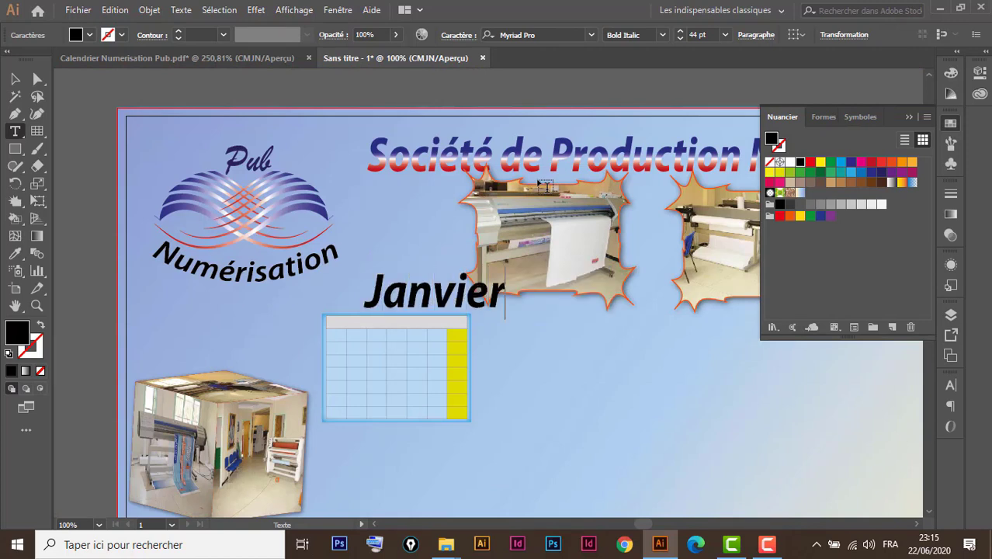
Scale the Janvier text down proportionally to about 12,98 pt and place it in the grey header cell
click(15, 78)
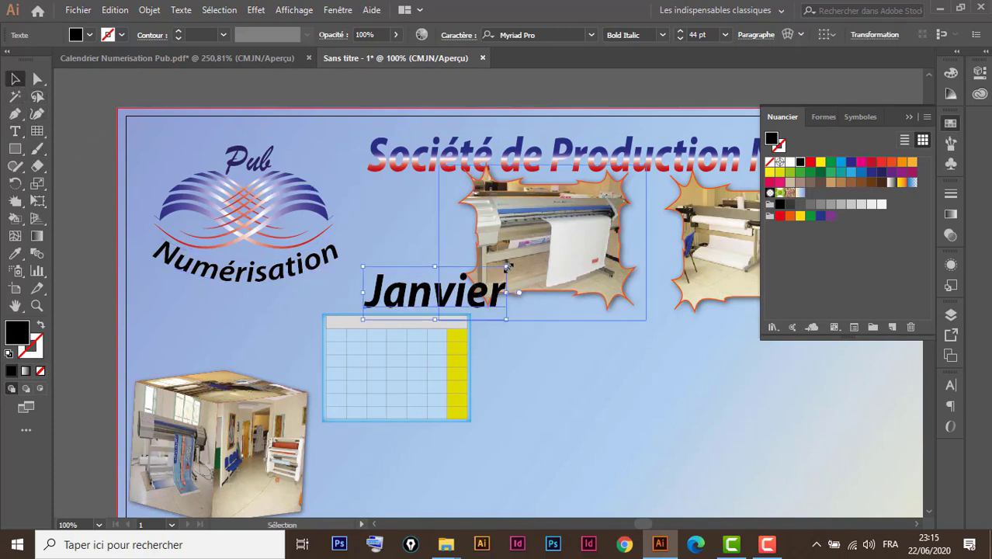
drag(506, 266, 447, 295)
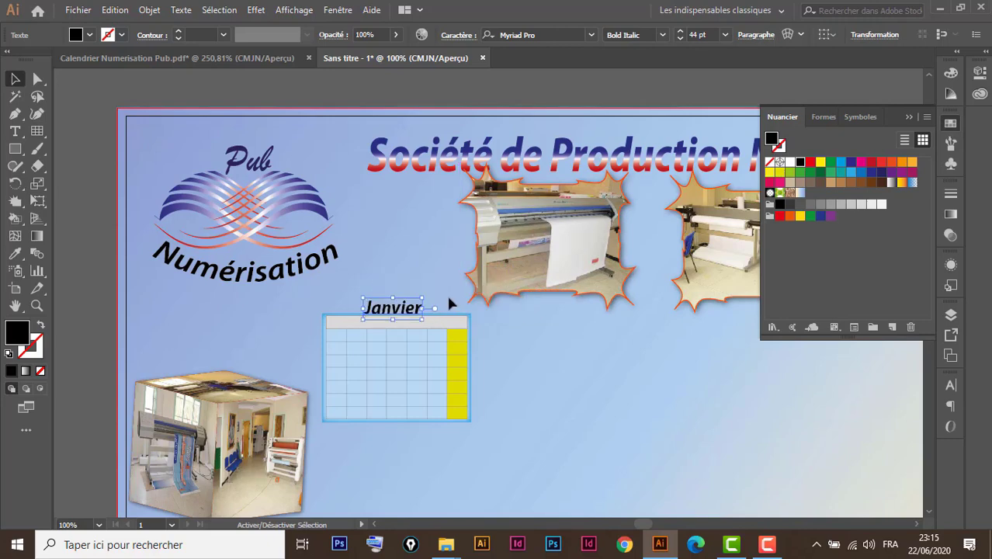
key(ctrl+space)
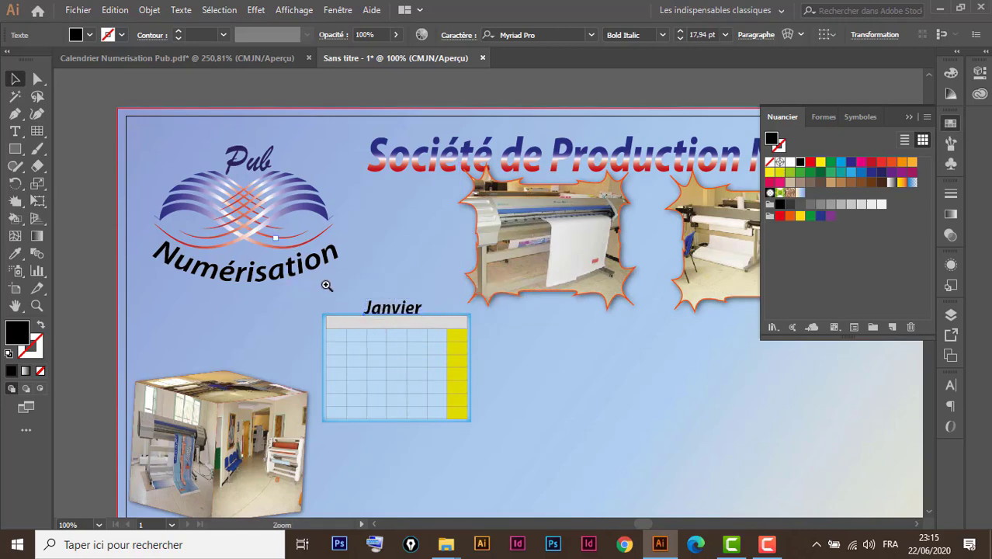
drag(324, 295, 574, 472)
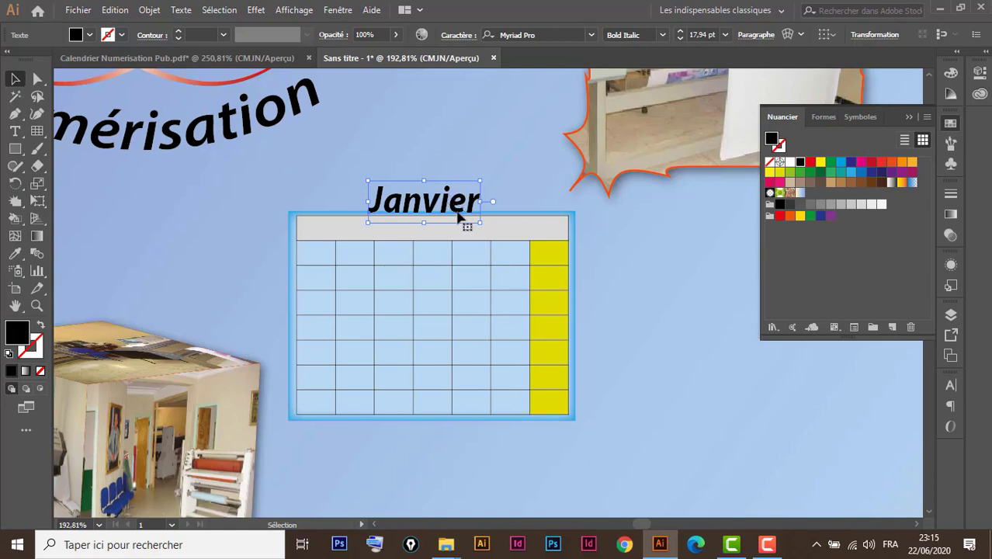
drag(480, 182, 425, 239)
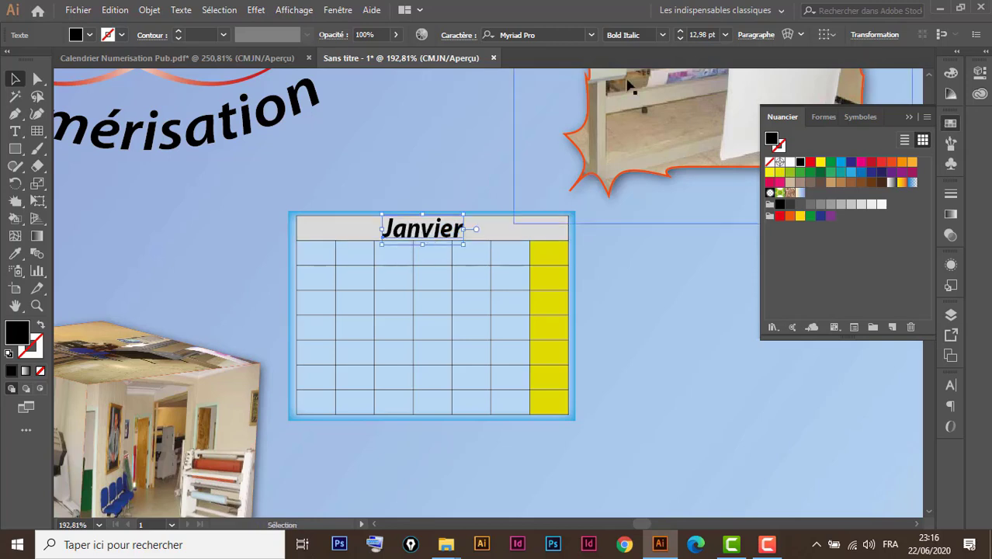
Set the Janvier title's font to Monotype Corsiva
click(591, 34)
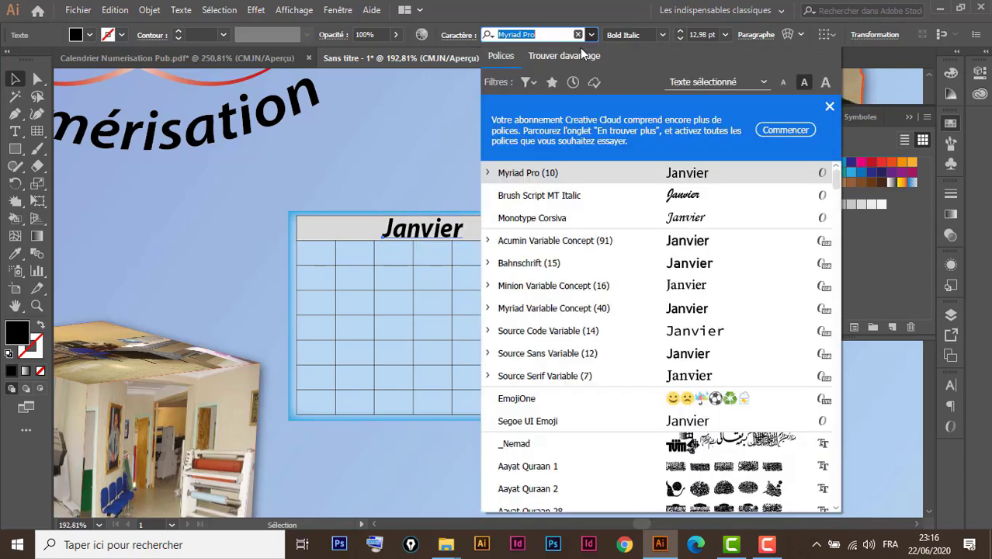
text(mono)
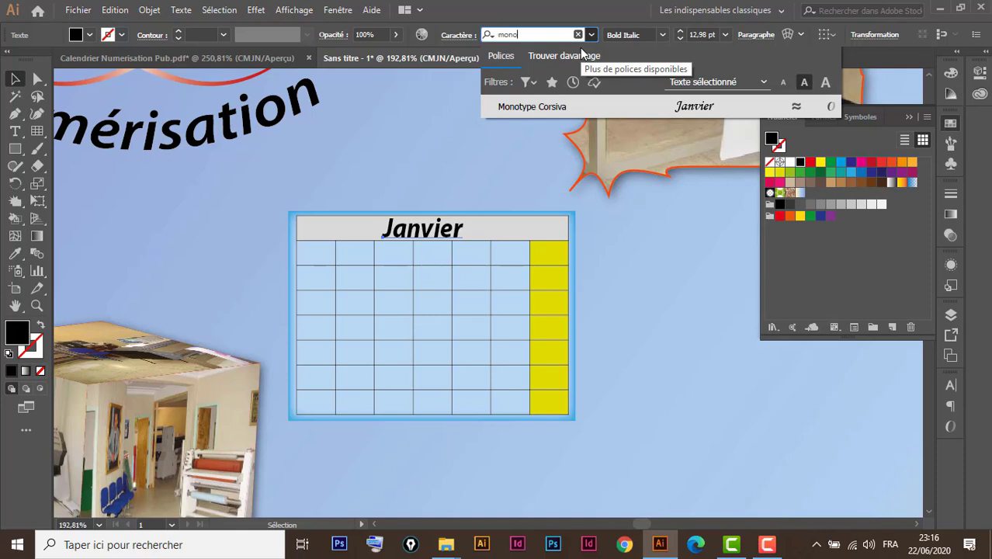
key(Return)
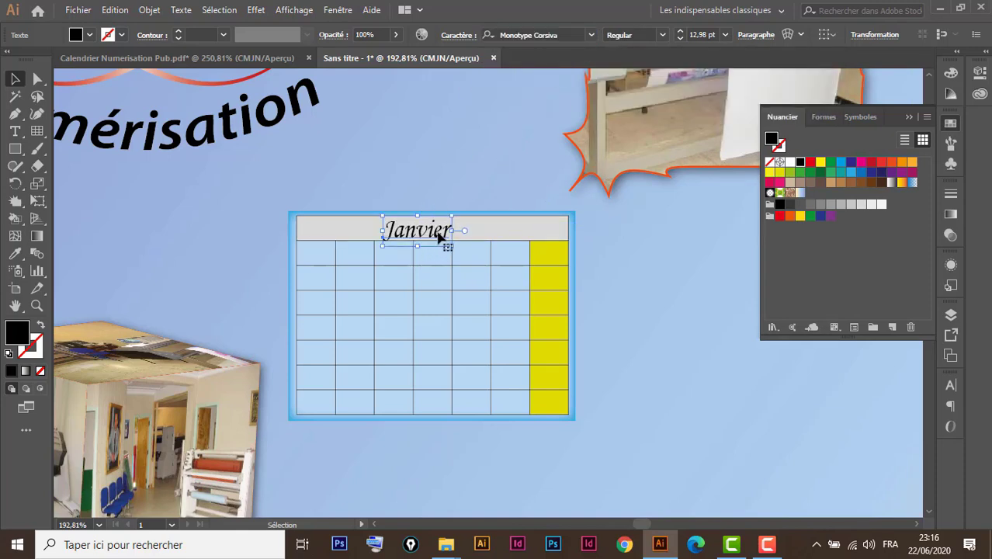
Set the Janvier title's font to Lucida Calligraphy Italic
click(563, 34)
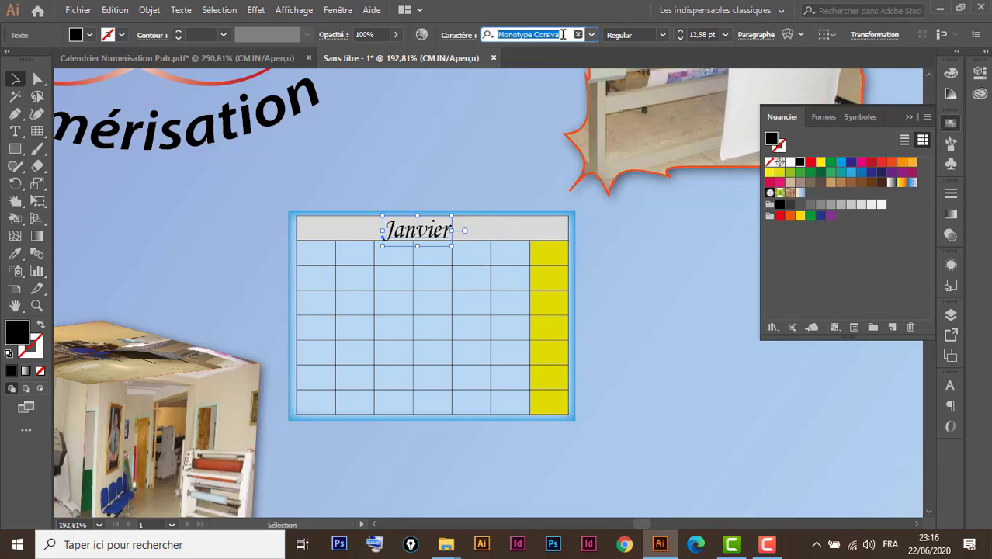
key(BackSpace)
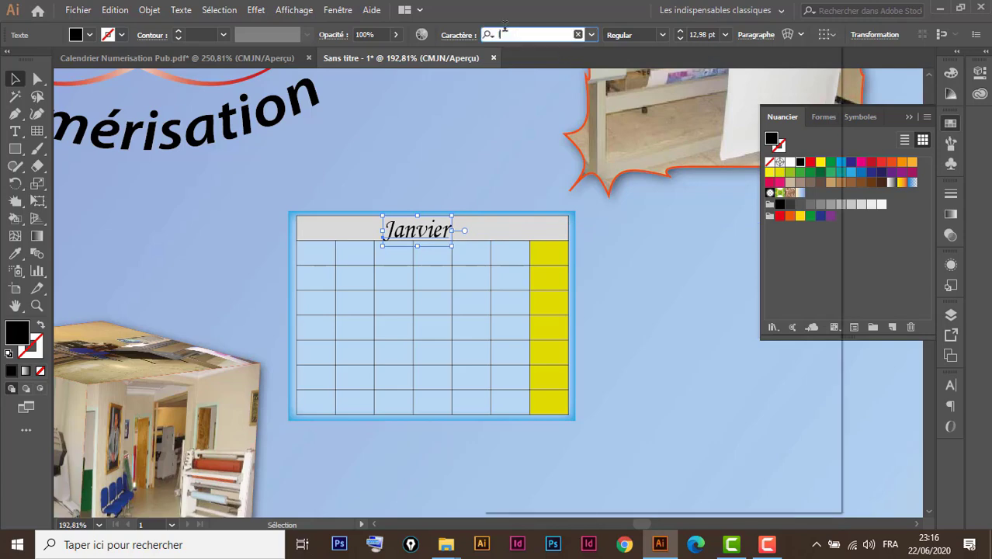
text(lucida)
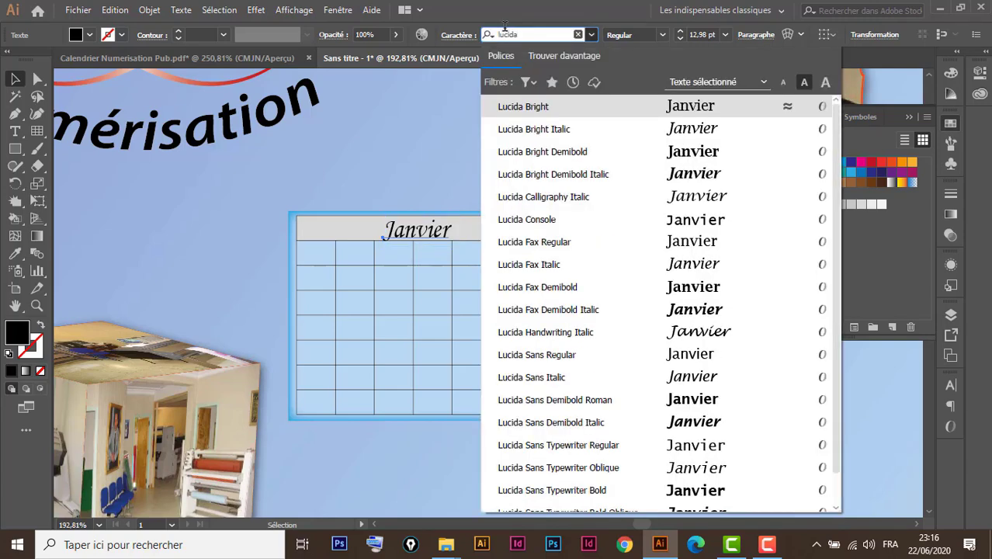
click(573, 199)
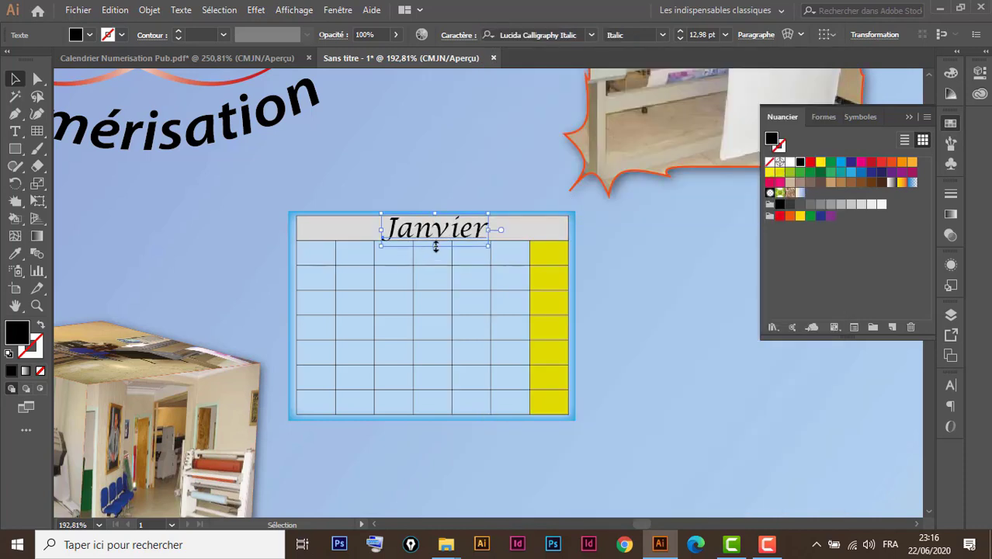
Scale the Janvier title down proportionally to about 10,62 pt and nudge it slightly down within the grey header cell
drag(435, 246, 472, 227)
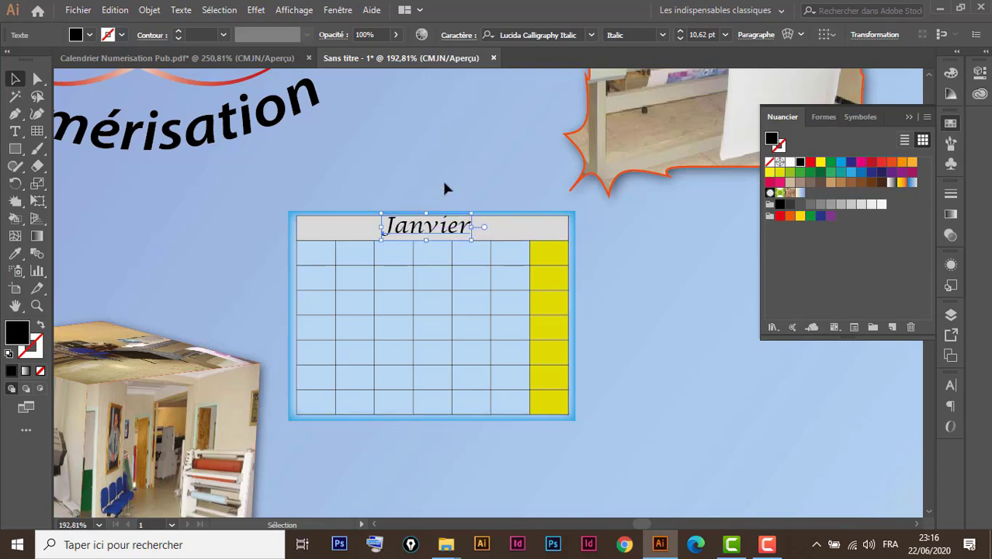
key(Down)
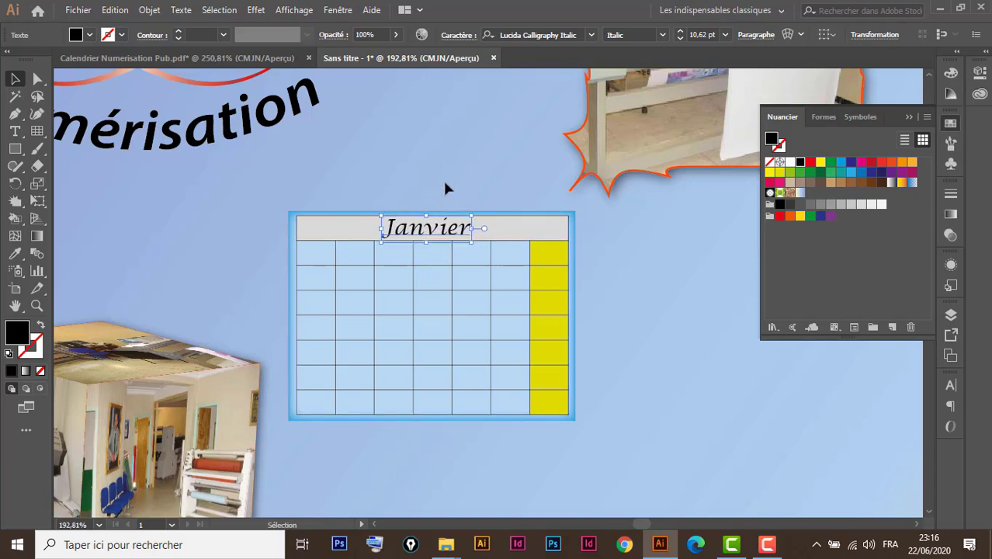
click(447, 198)
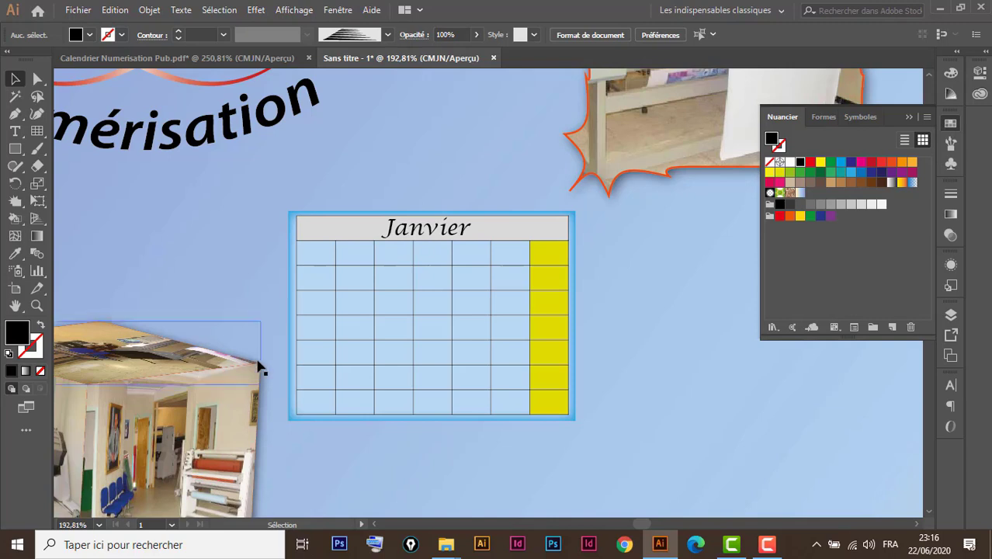
Create an area text frame over the grid cells below the Janvier header, filled with 8 pt Myriad Pro placeholder text
click(16, 132)
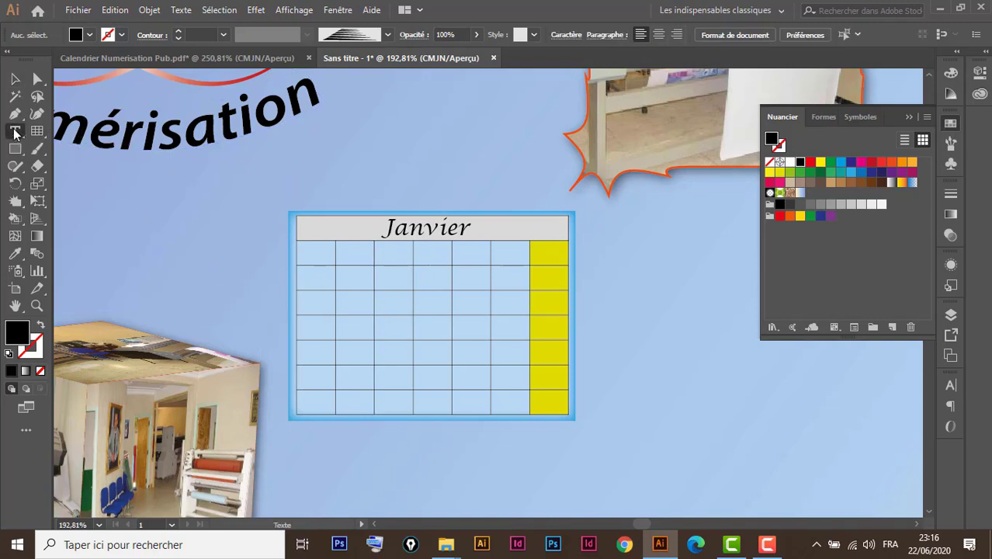
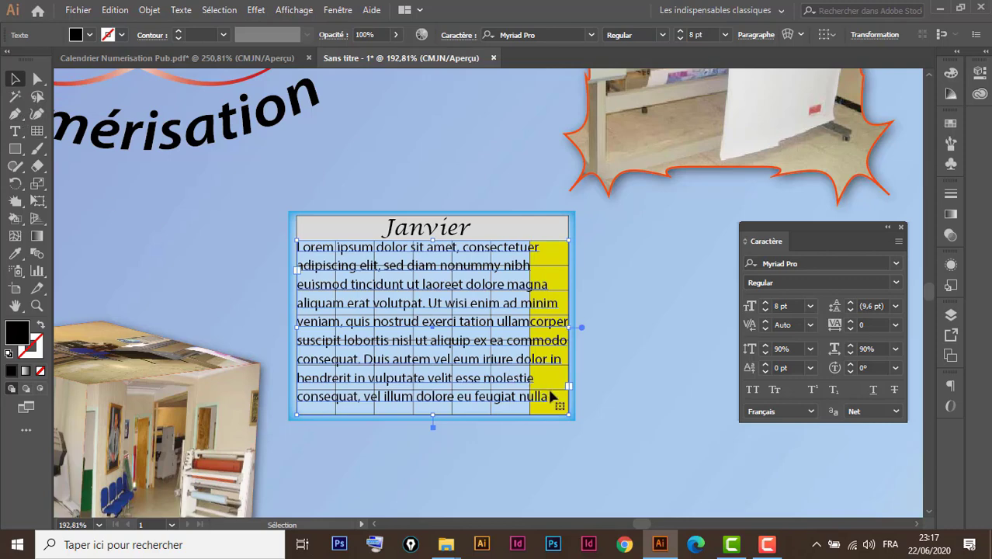
key(space)
drag(595, 340, 471, 322)
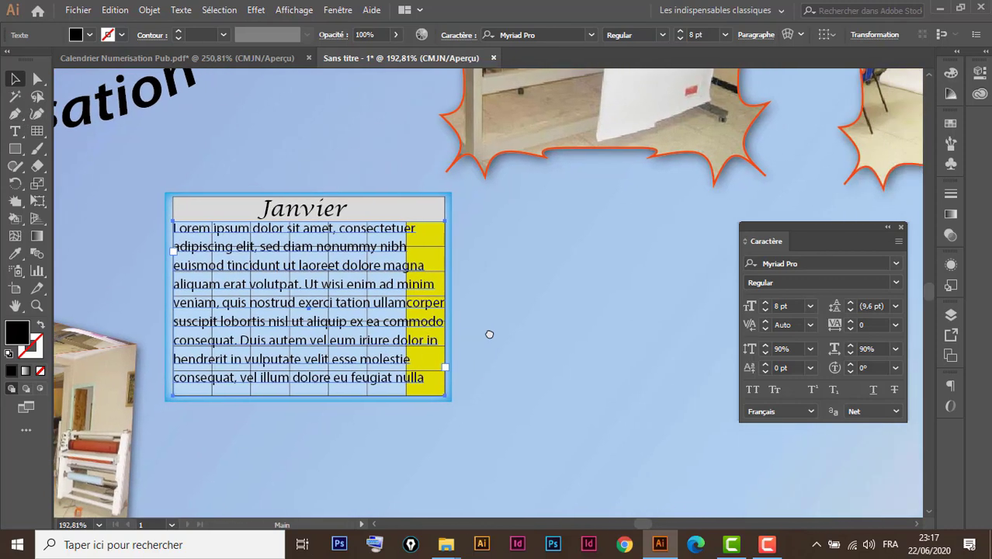
Try deleting all the placeholder text in the frame over the grid, and restore the text
double_click(175, 228)
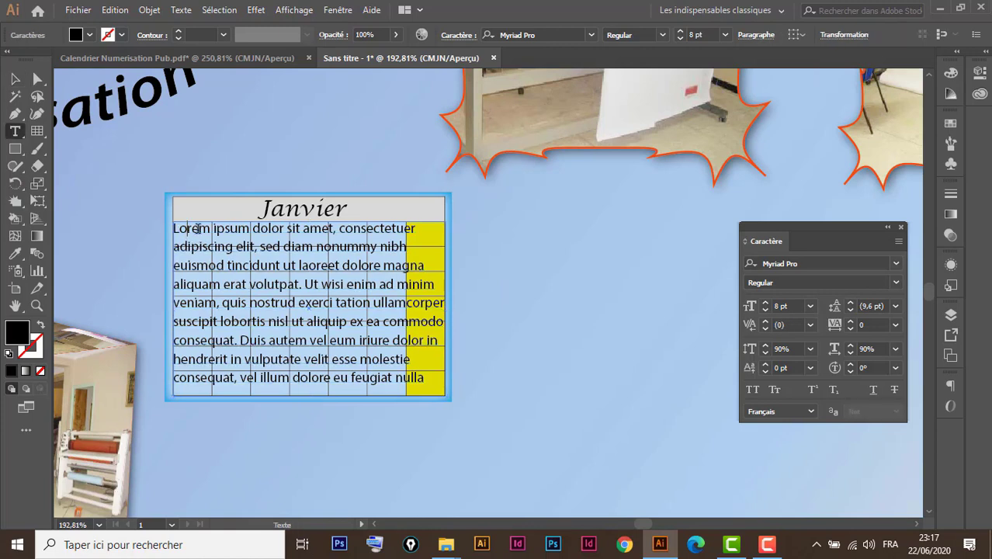
drag(175, 228, 431, 390)
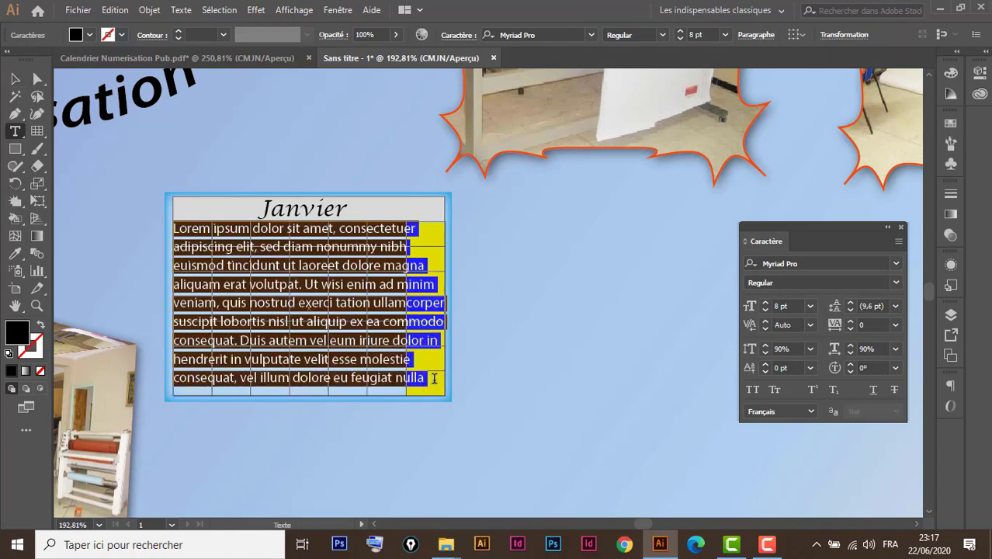
key(BackSpace)
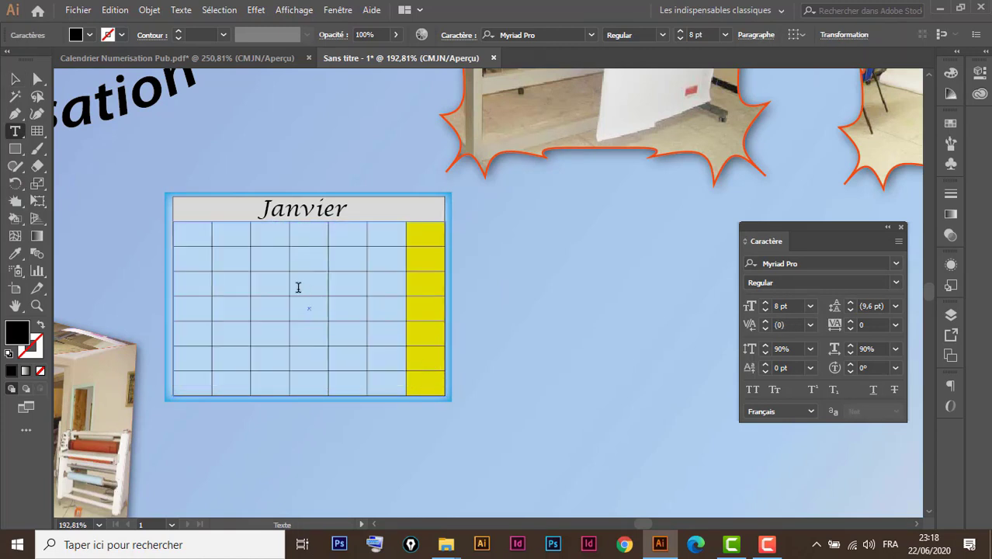
click(15, 78)
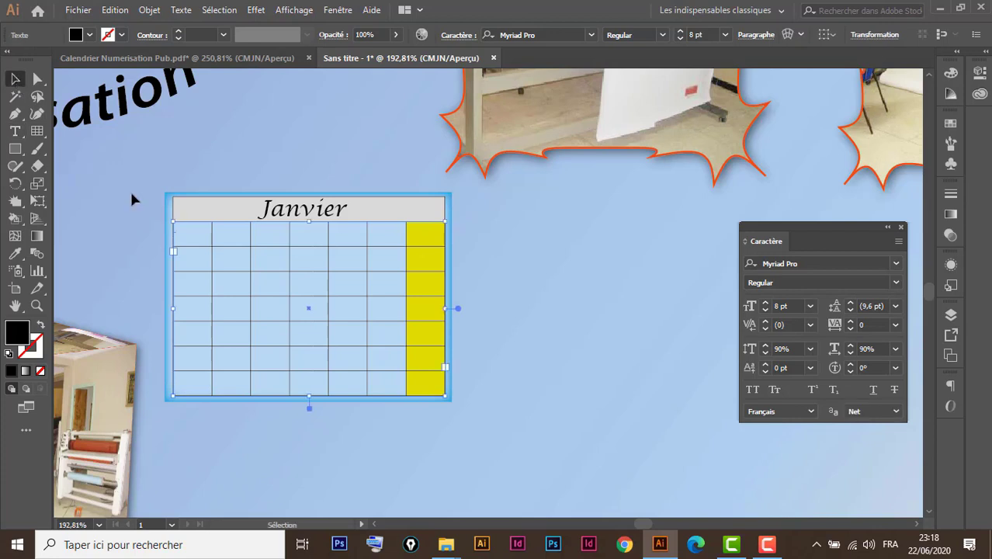
click(238, 251)
click(239, 248)
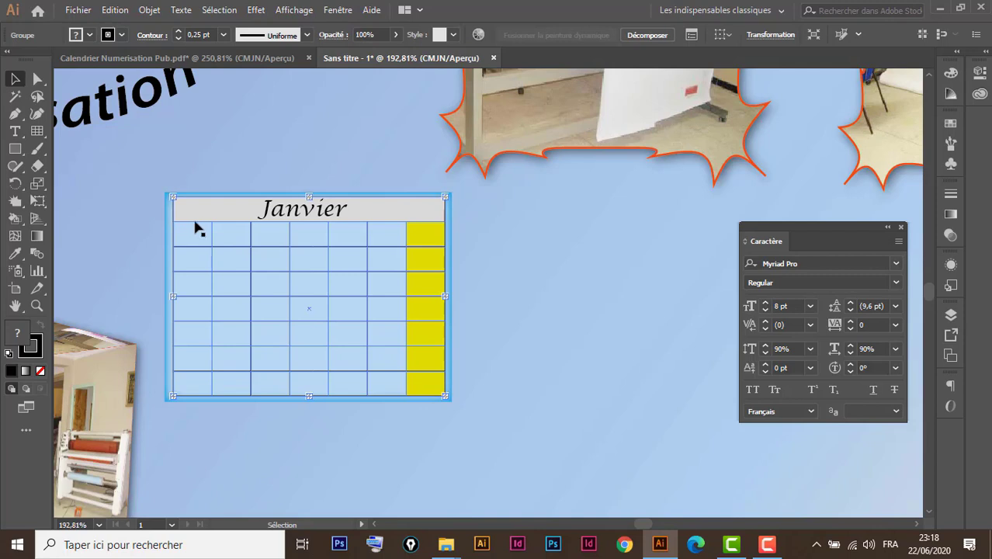
click(143, 295)
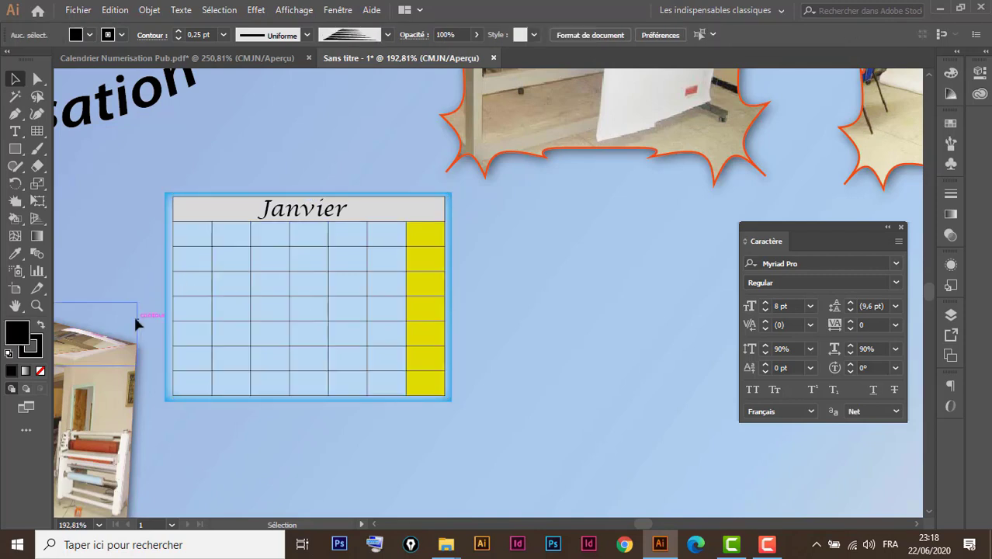
click(208, 350)
key(ctrl+f)
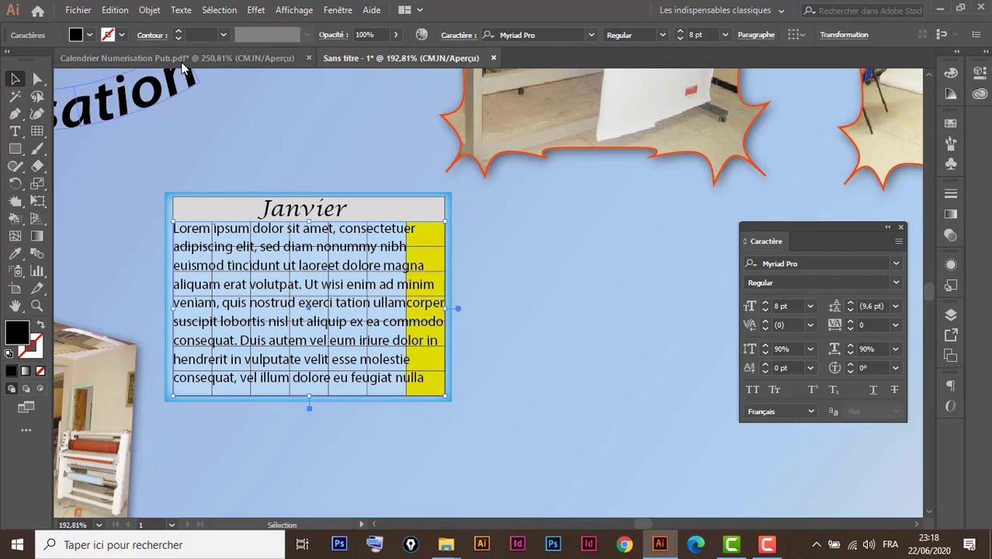
Divide the area text frame into 7 rows with a 0 cm gutter in the area type options, with the preview on
click(180, 10)
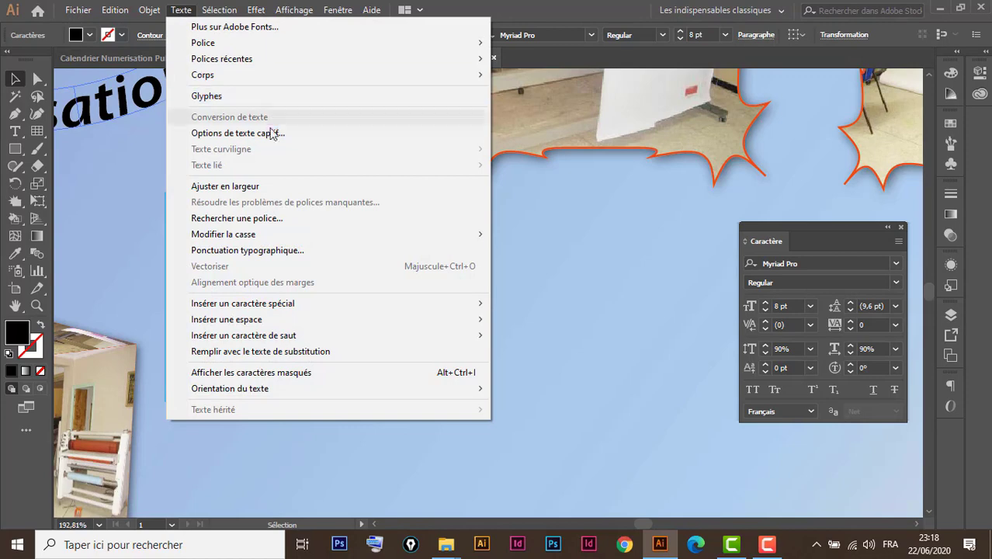
click(276, 136)
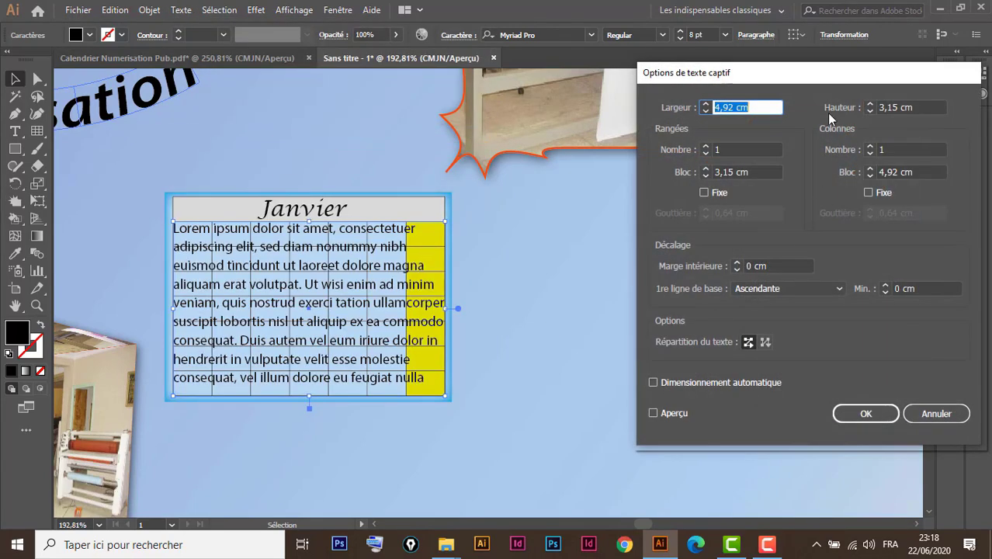
drag(832, 77, 699, 104)
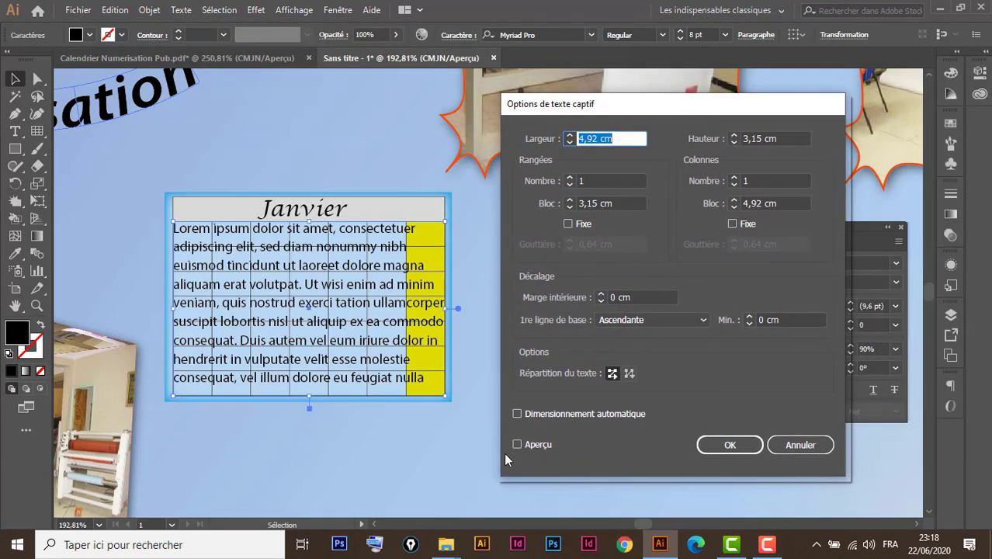
click(516, 444)
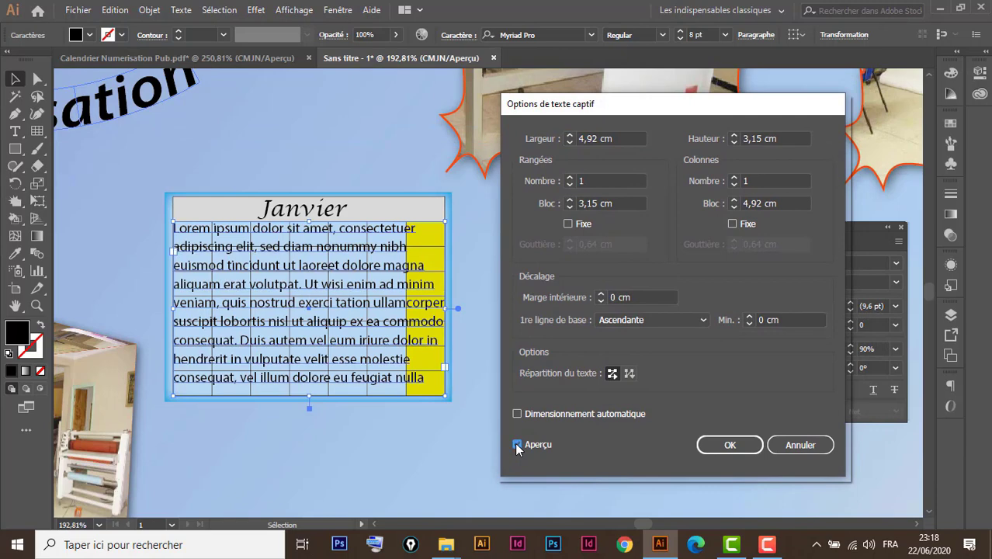
click(570, 178)
click(570, 178)
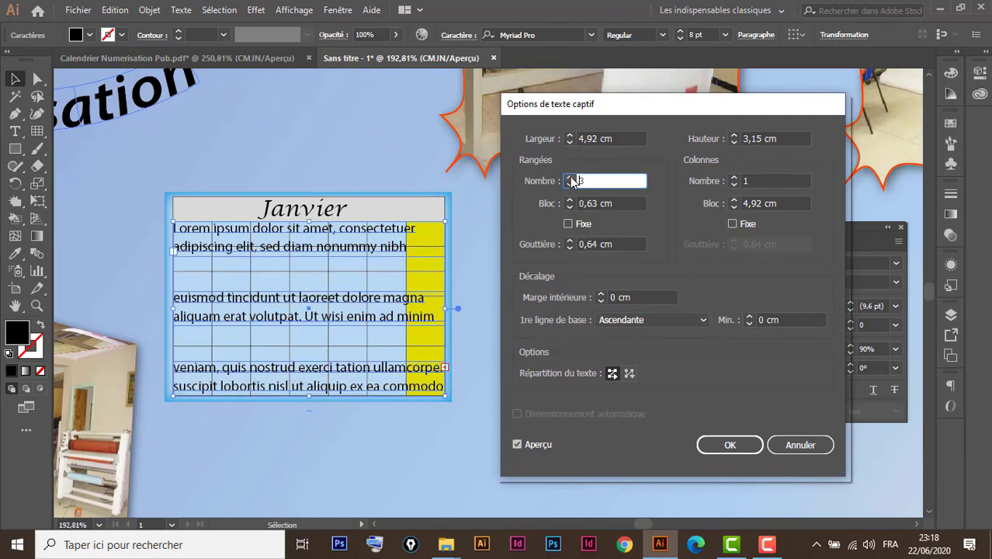
click(570, 178)
click(570, 178)
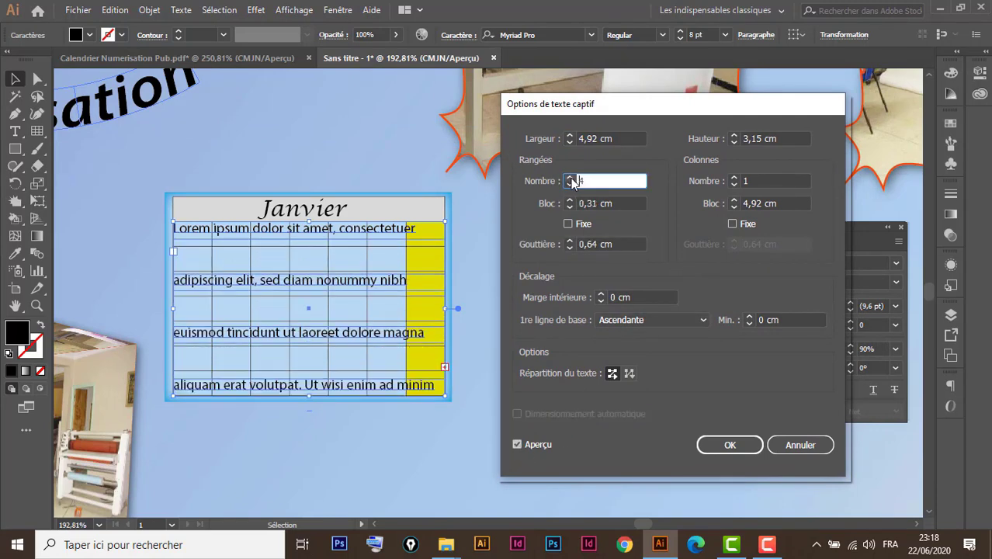
click(570, 178)
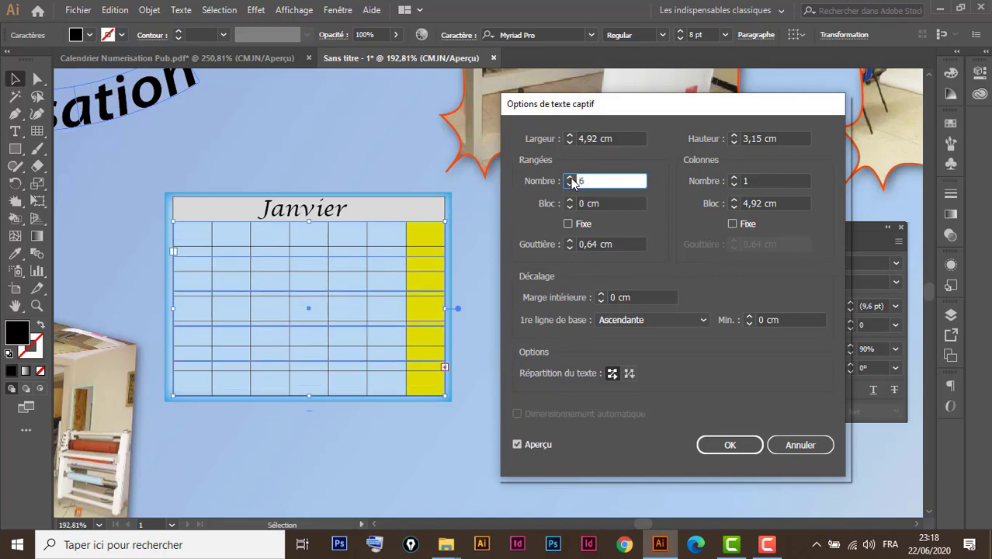
click(569, 178)
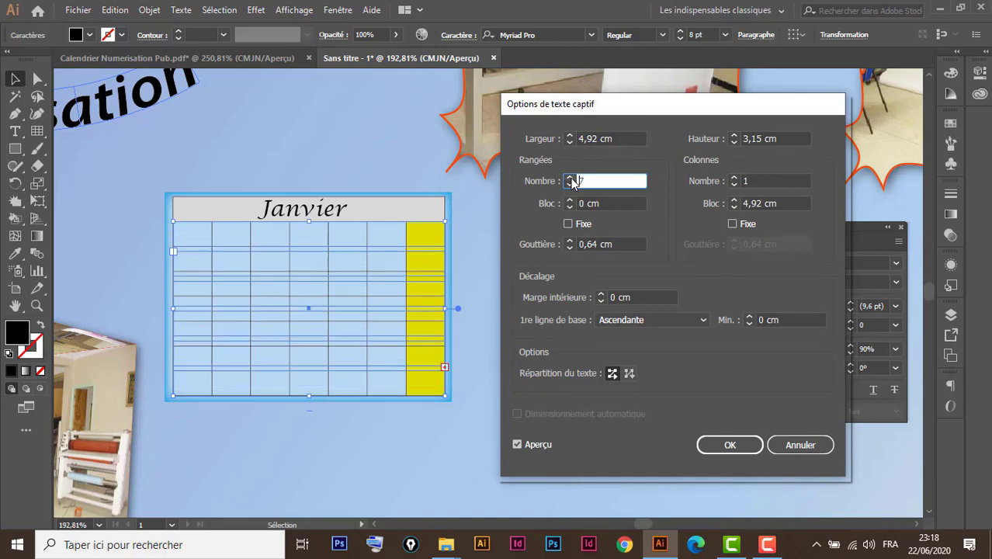
click(568, 247)
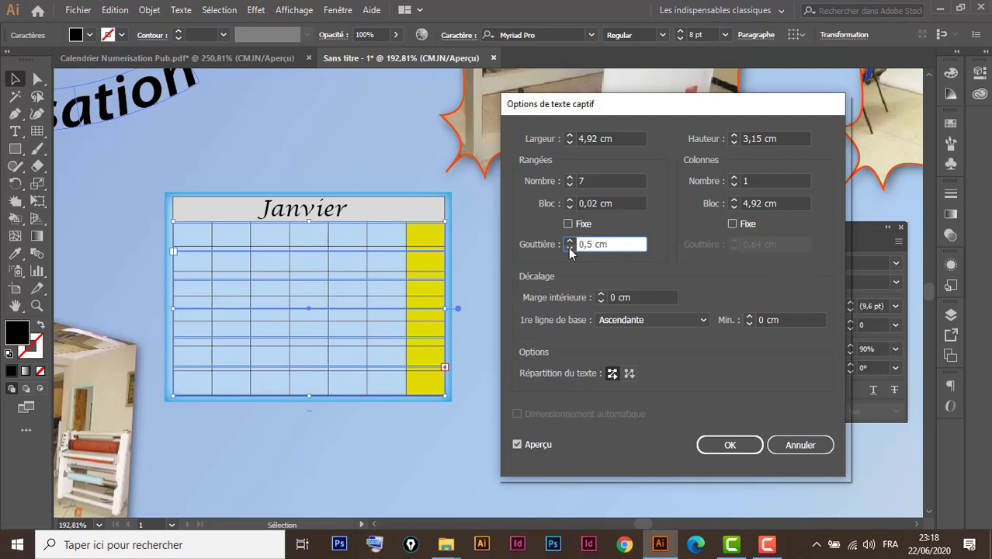
click(569, 247)
click(569, 247)
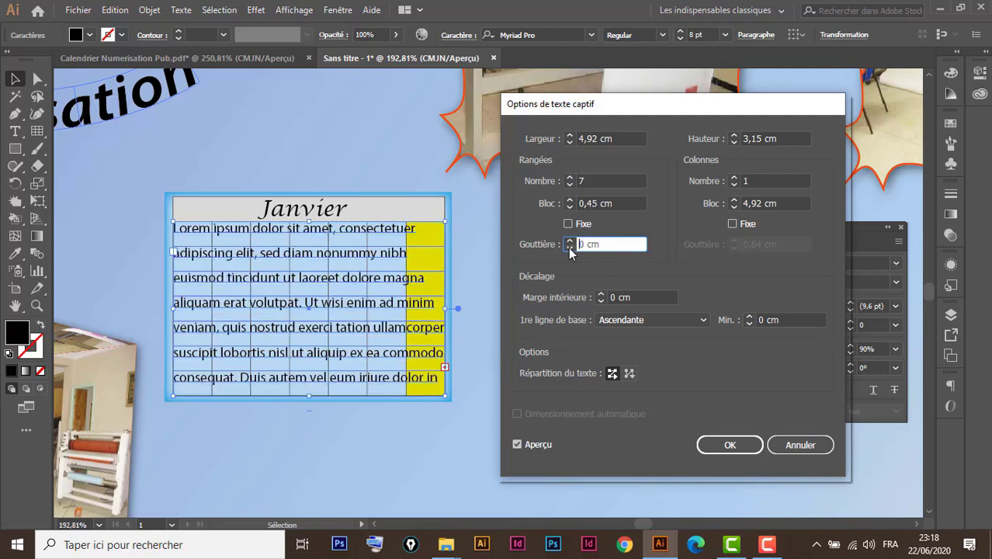
Divide the area text frame into 7 columns with no gutter, matching the grid cells, and apply the area type options
click(732, 177)
click(733, 176)
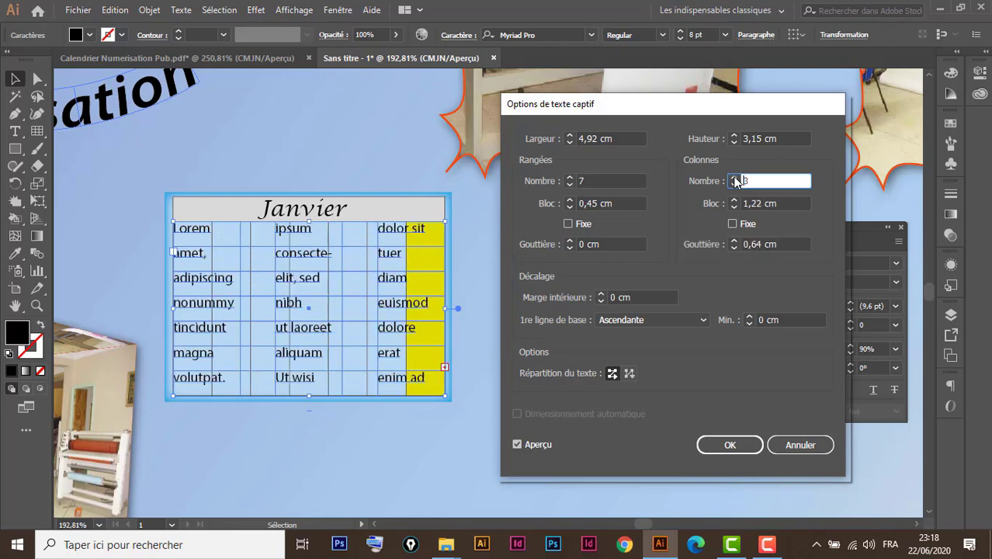
click(733, 177)
click(735, 177)
click(734, 177)
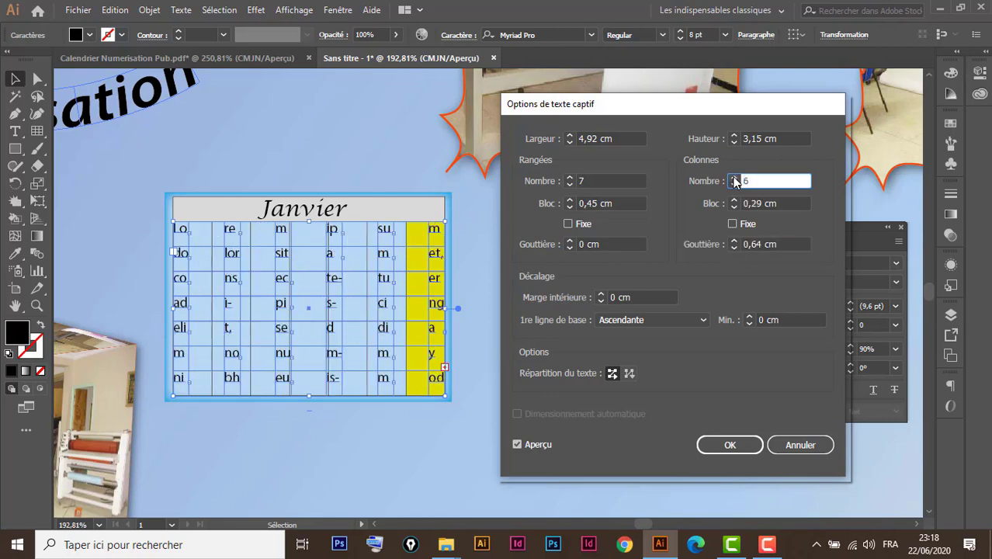
click(735, 177)
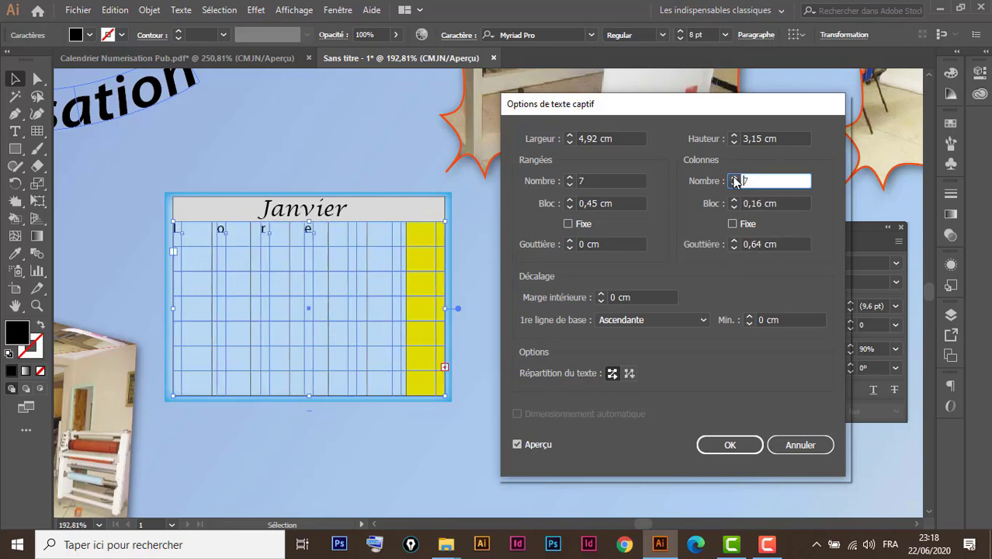
click(733, 248)
click(734, 248)
click(733, 247)
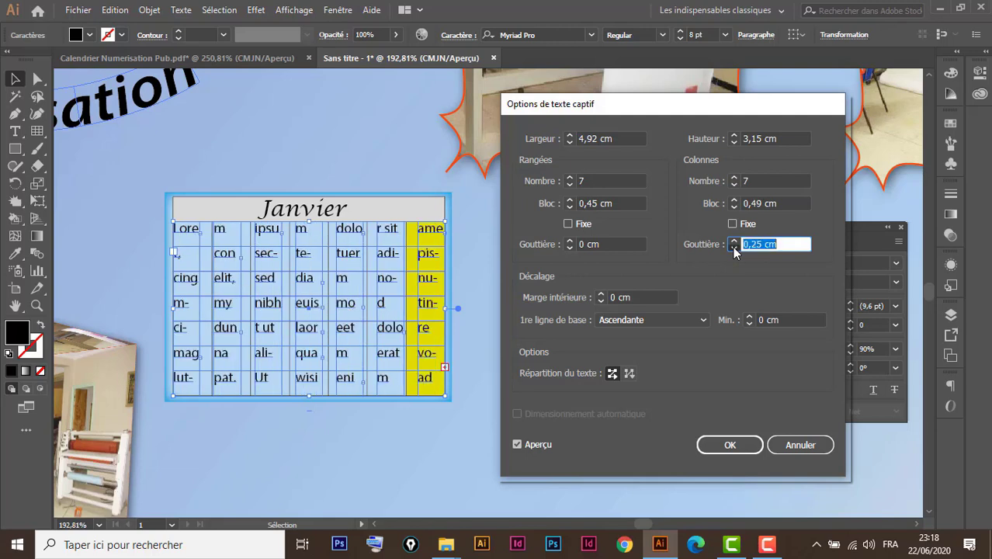
click(730, 445)
Delete all the placeholder text, including its overflow, from the text frame over the January grid
key(t)
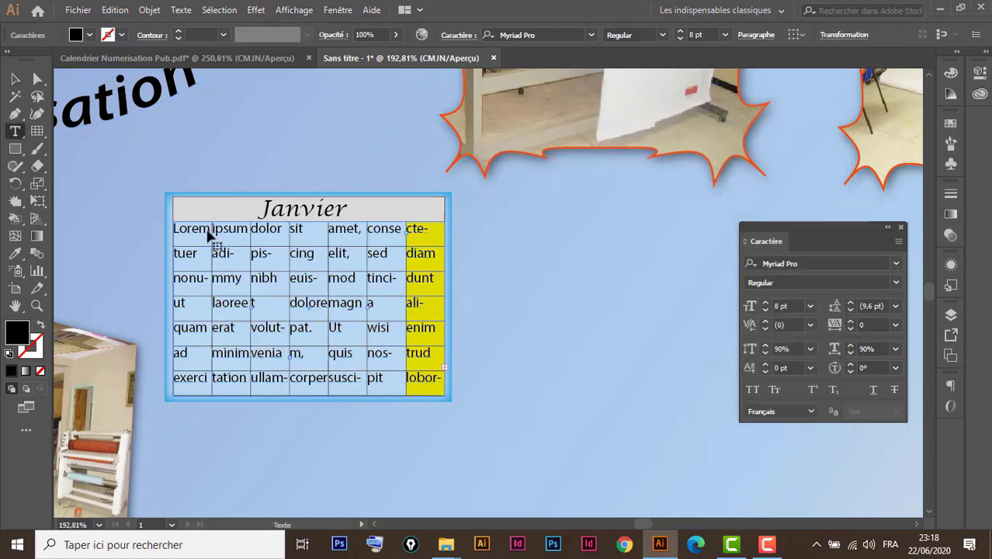
click(210, 231)
key(ctrl+a)
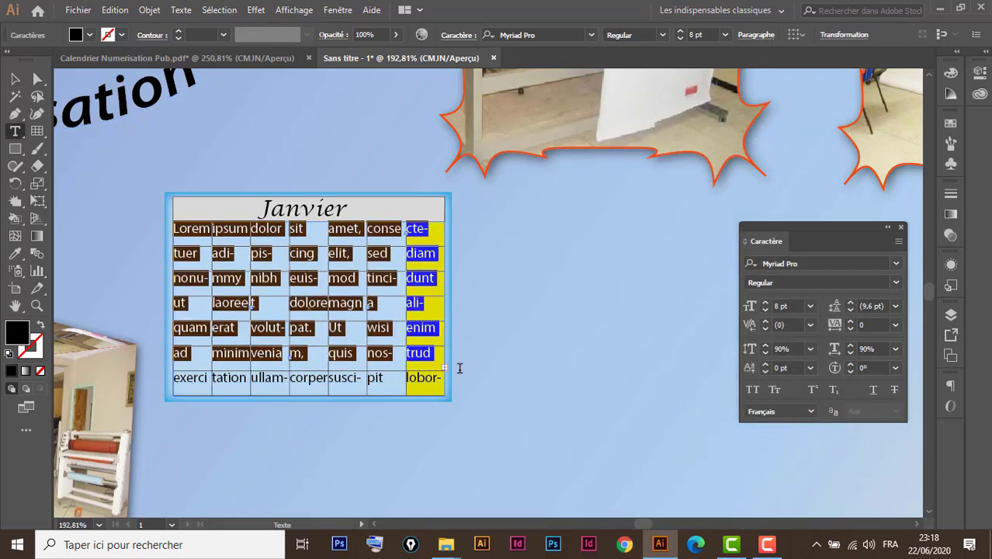
key(BackSpace)
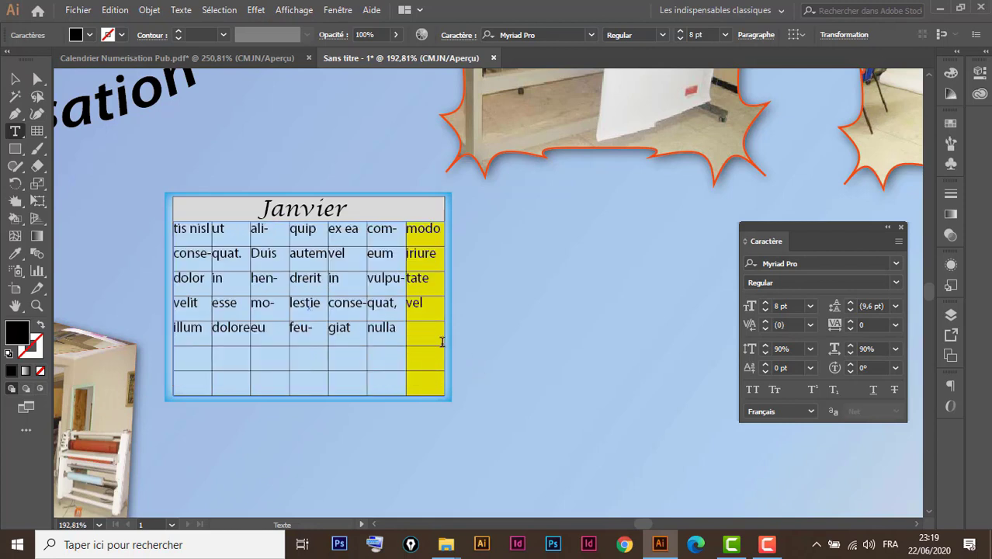
drag(175, 230, 411, 350)
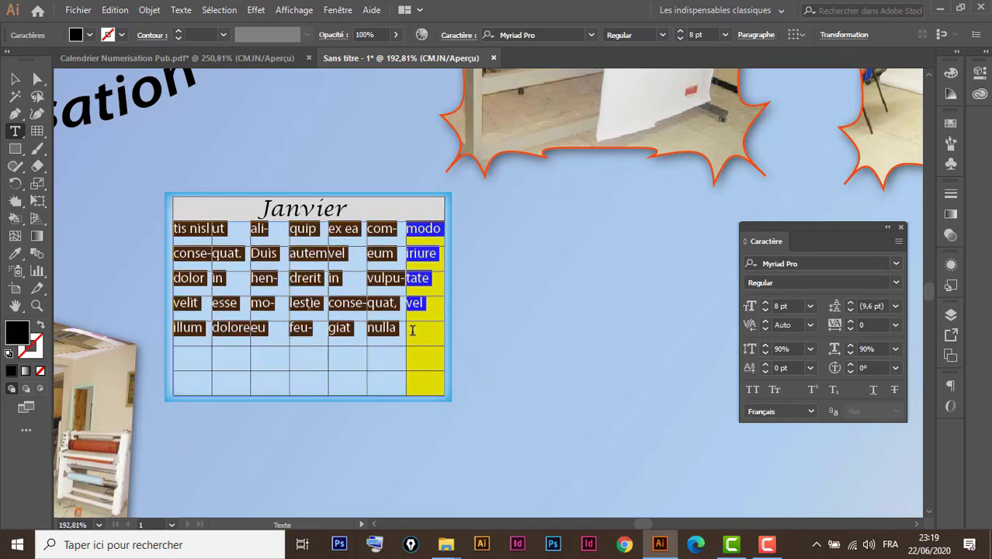
key(BackSpace)
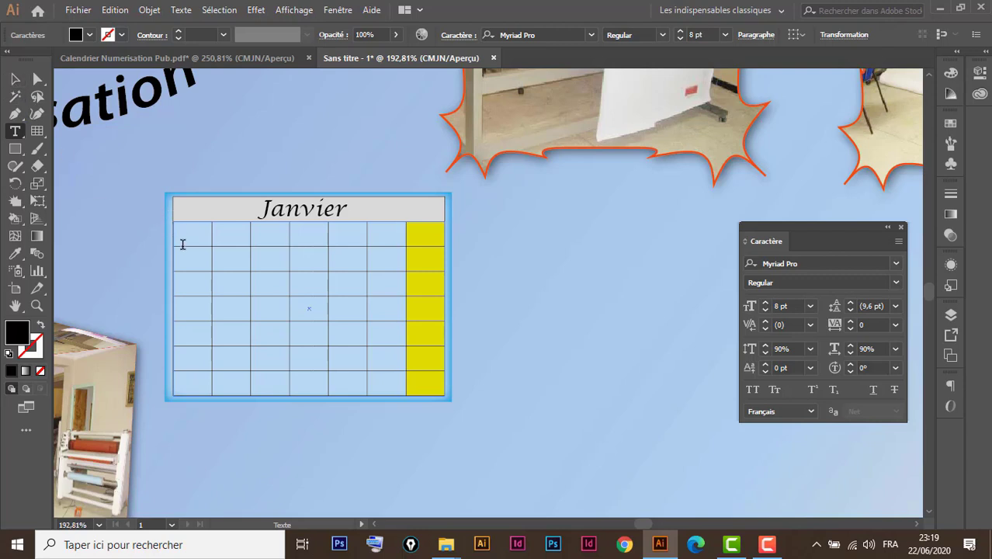
Enter the weekday initials L, M, M, J, V, S and D in the cells of the first row below the Janvier header
click(15, 77)
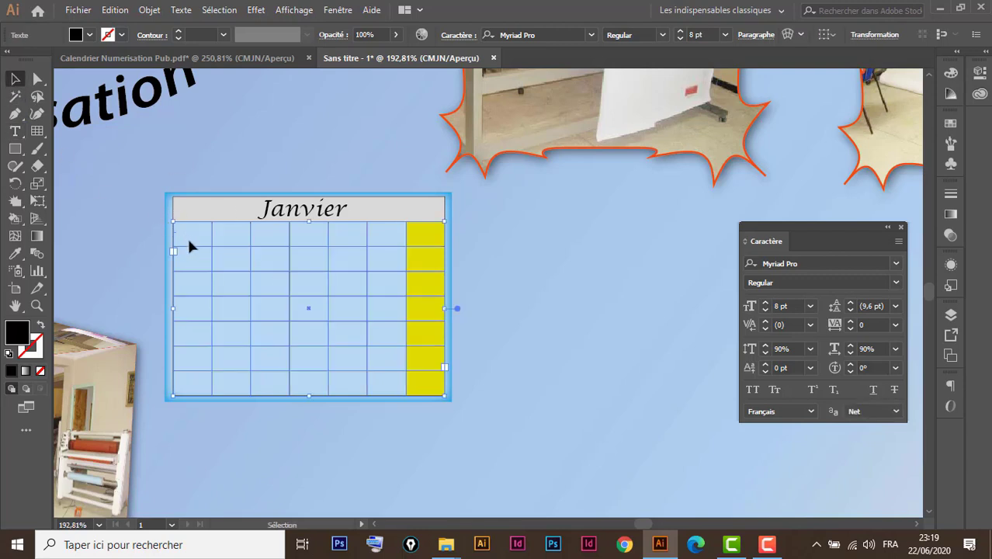
key(t)
click(177, 233)
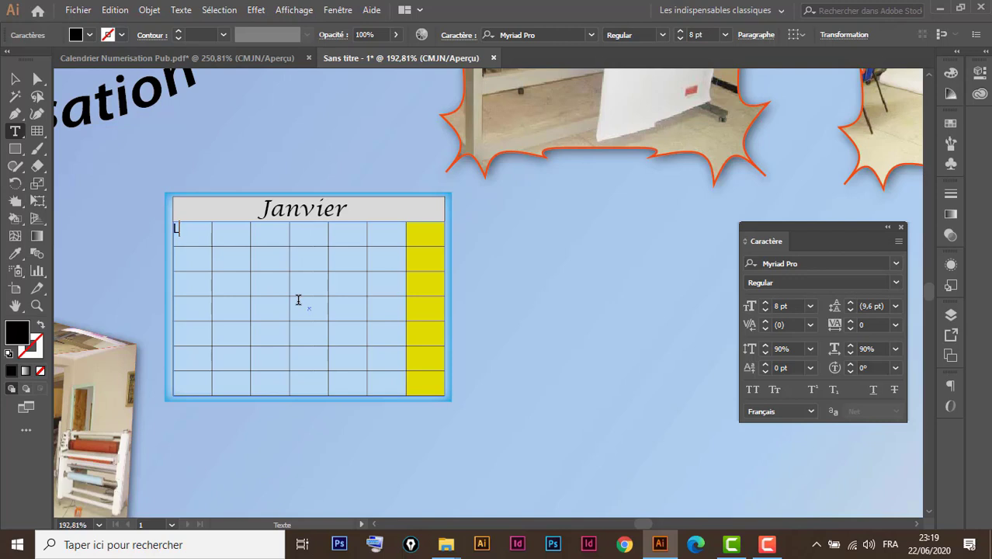
key(Tab)
text(M)
key(Tab)
text(M	J)
key(Tab)
text(V)
key(Tab)
text(S)
key(Tab)
text(D)
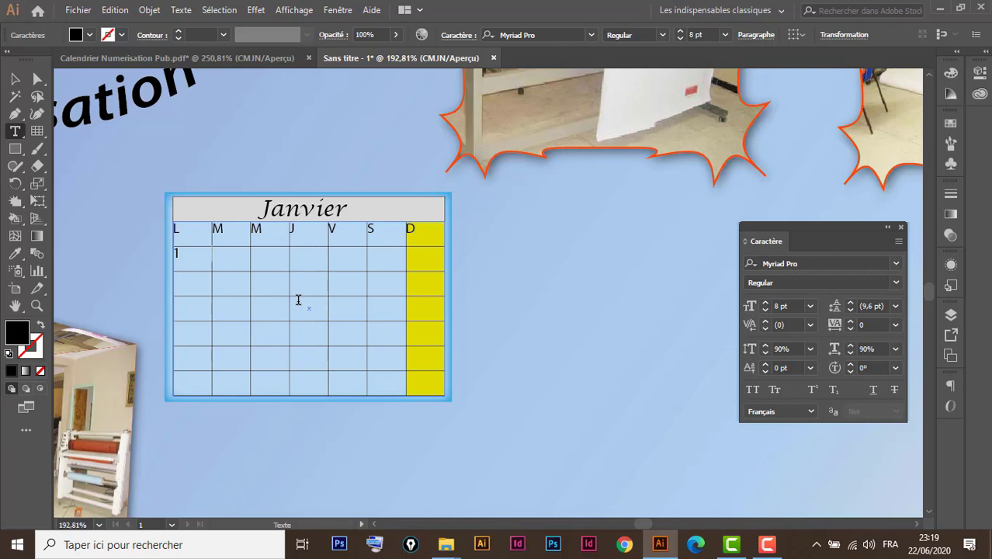
Enter the day numbers 1 to 14 across the two rows below the weekday initials, one per cell
key(Tab)
text(2 3 4 5 6 7)
key(Return)
text(8	9	10	1)
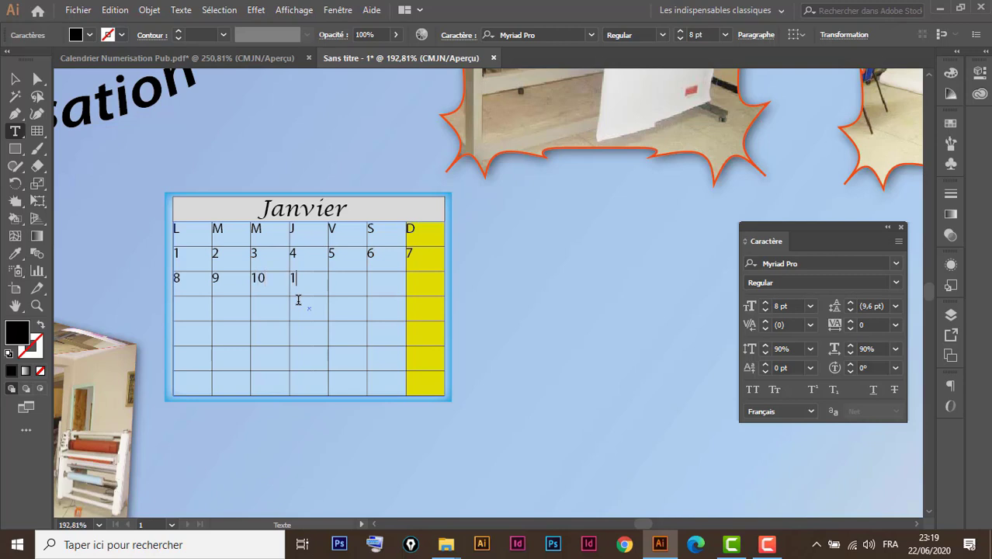
text(1	12	13	14)
Enter the day numbers 15 to 21 in the third week's row, one per cell
key(Tab)
text(15 16 17)
key(Tab)
text(18 19 )
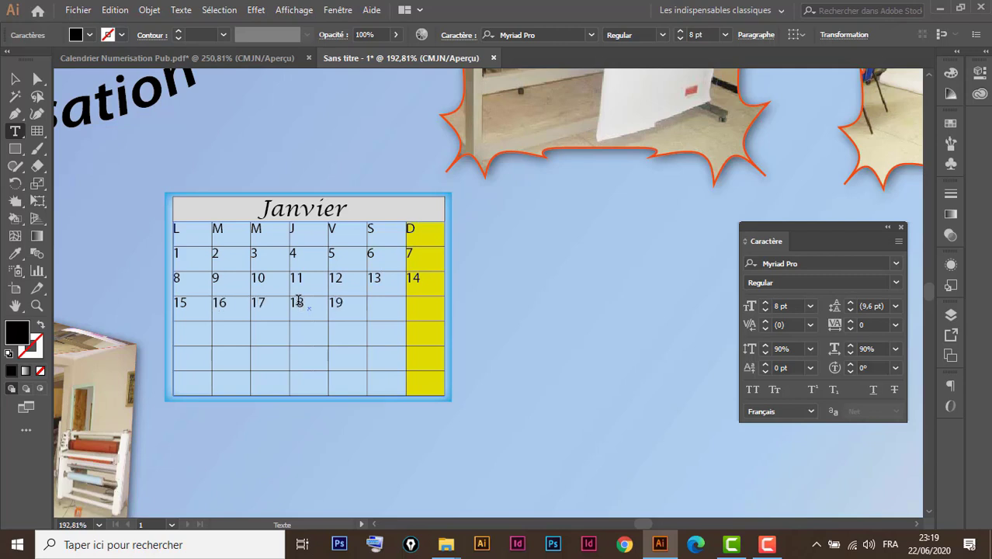
text(20)
key(Tab)
text(21)
Fill the fourth week's row with the day numbers 22 to 28, one per cell
key(Tab)
text(22)
key(Tab)
text(23)
key(Tab)
text(2)
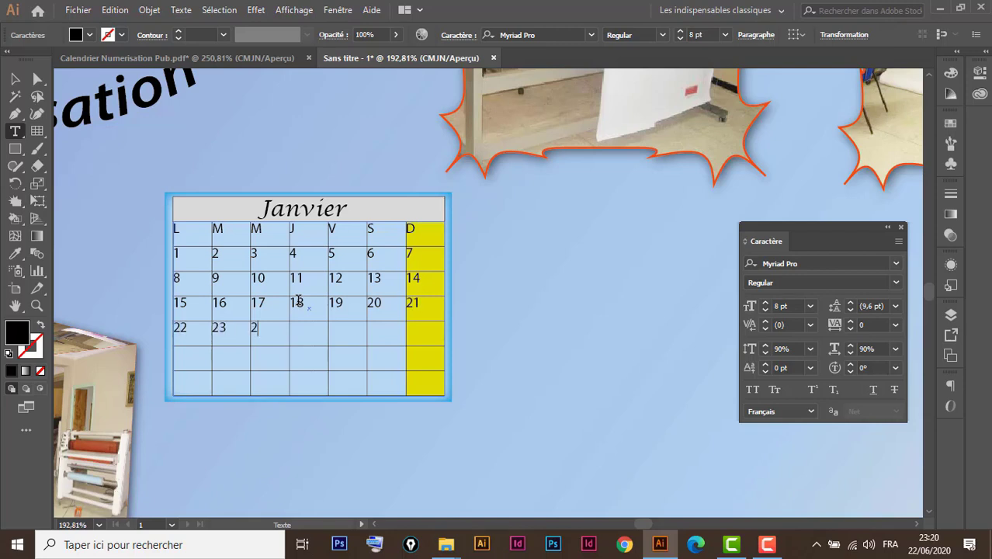
text(25)
key(Tab)
text(26)
key(Tab)
text(2)
Complete the month with the day numbers 29, 30 and 31 at the start of the fifth week's row
text(29)
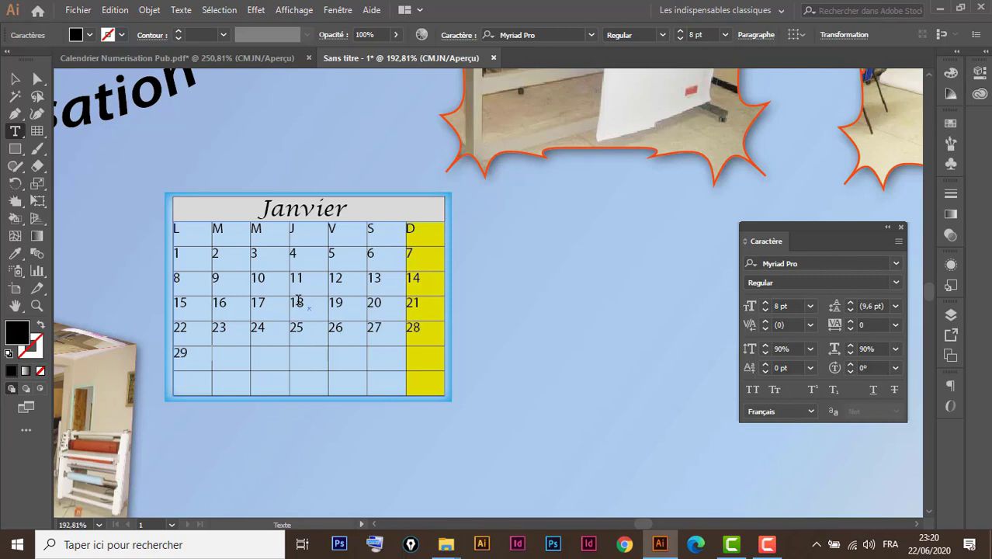
key(Tab)
text(3)
key(Tab)
text(31)
Set the whole calendar text frame to 9 pt and give its paragraphs a 6 pt left indent
click(15, 78)
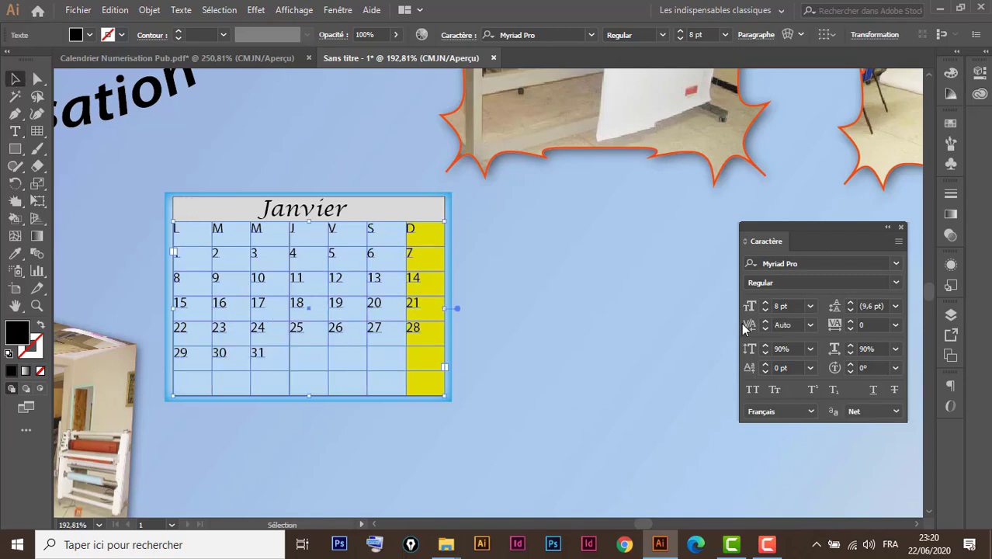
click(766, 302)
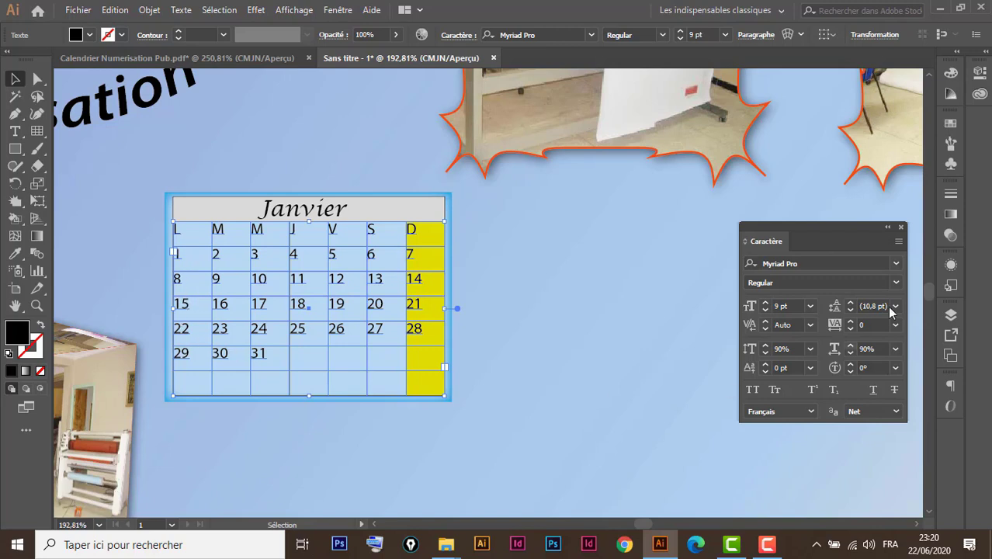
click(949, 388)
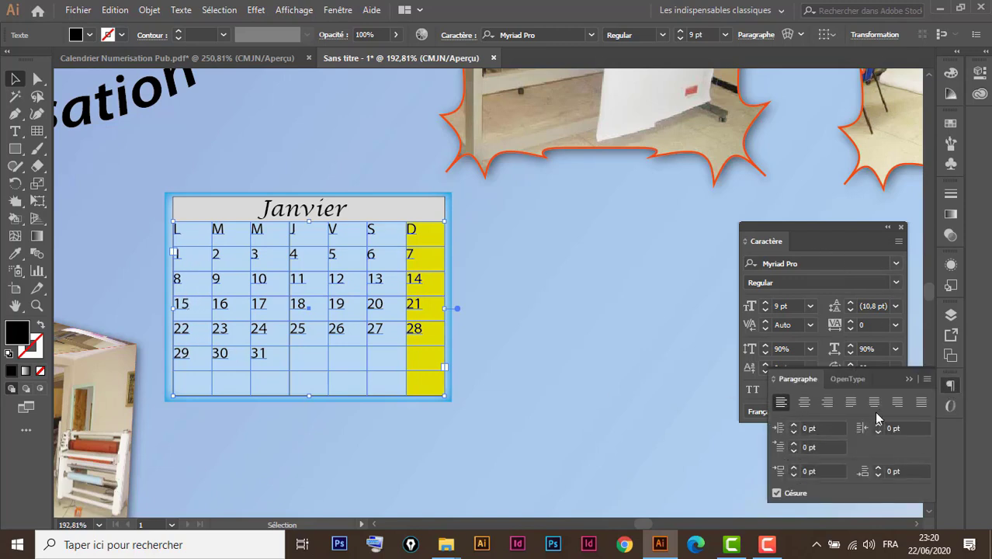
drag(765, 382, 526, 214)
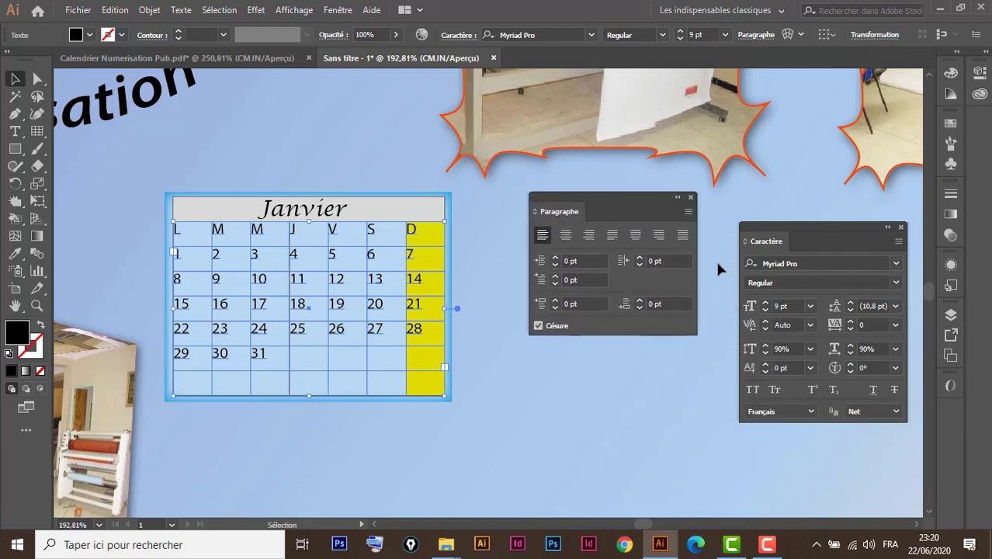
drag(628, 190, 595, 212)
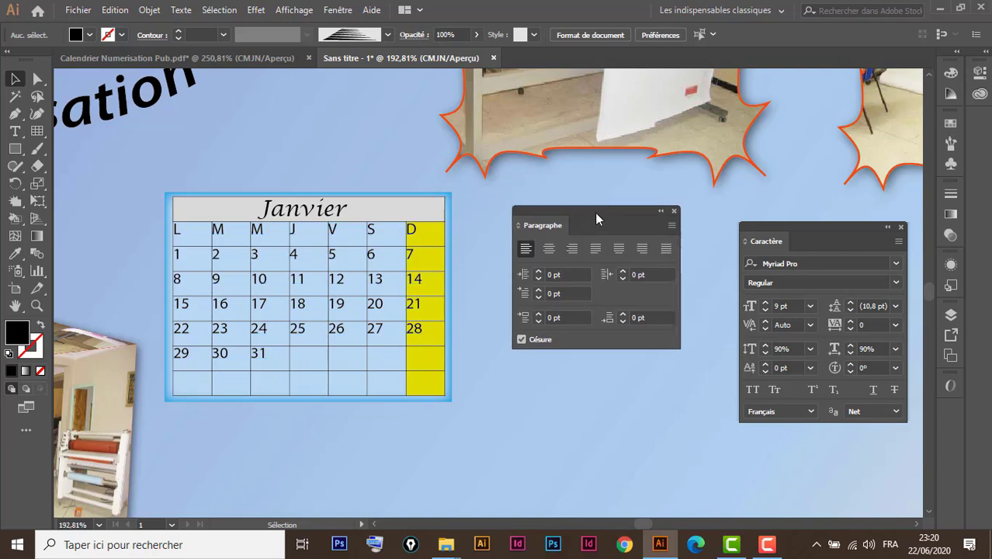
click(295, 259)
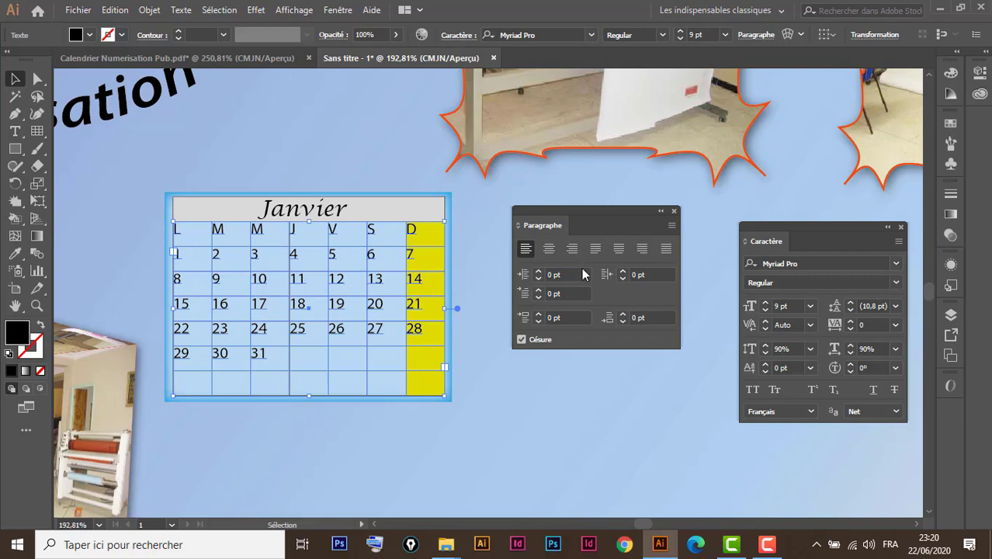
click(539, 273)
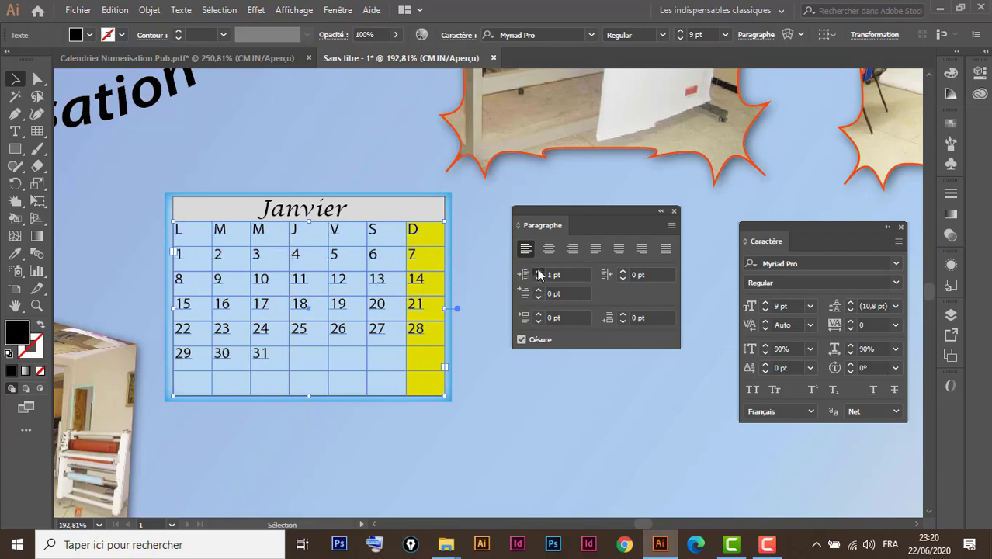
click(540, 272)
click(540, 272)
click(540, 273)
click(540, 273)
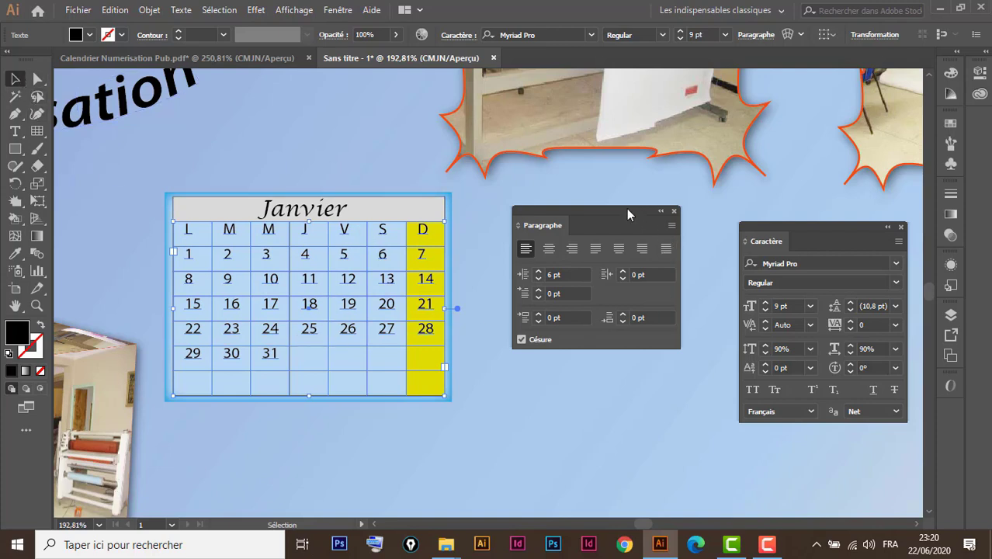
drag(617, 206, 675, 223)
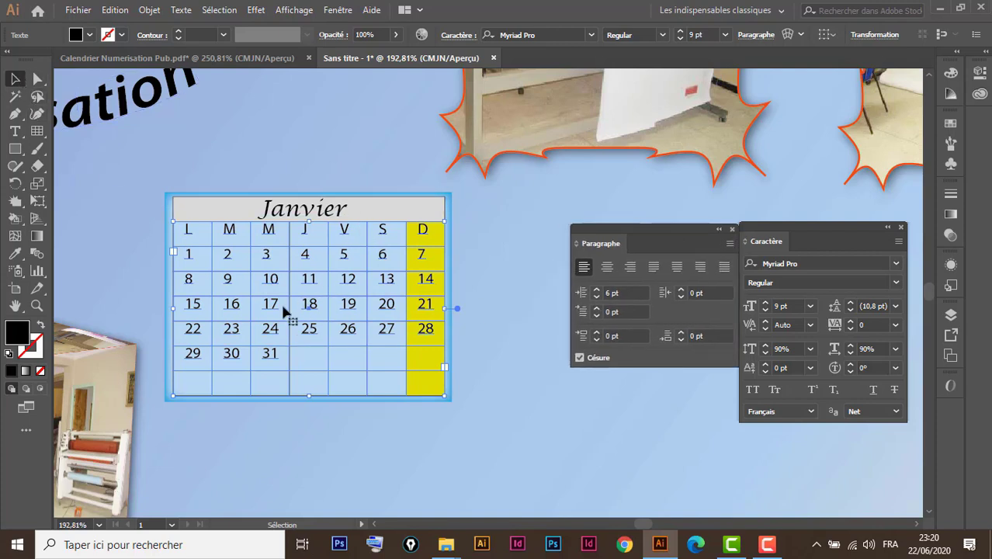
Set the calendar frame's first baseline to Interligne in the area type options, with the preview on
click(180, 9)
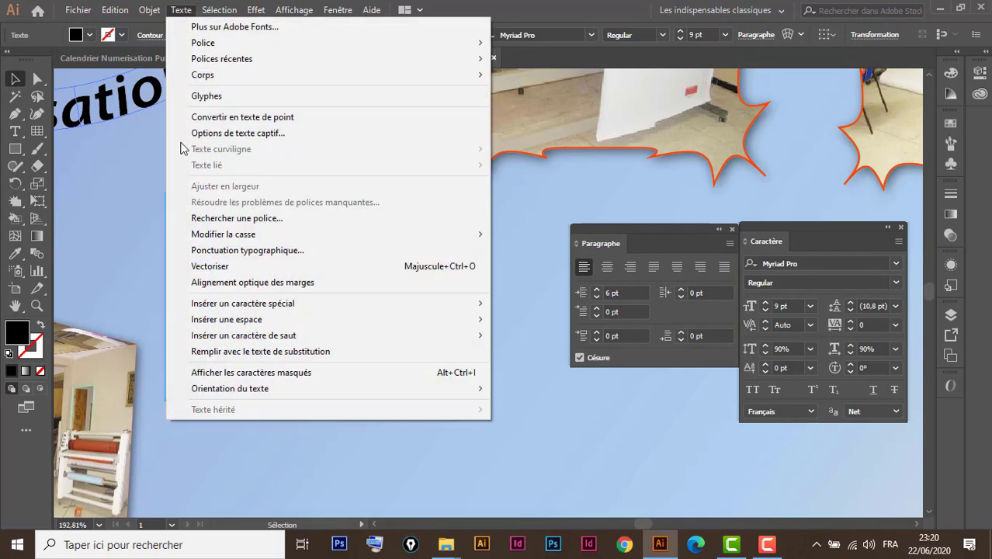
click(274, 134)
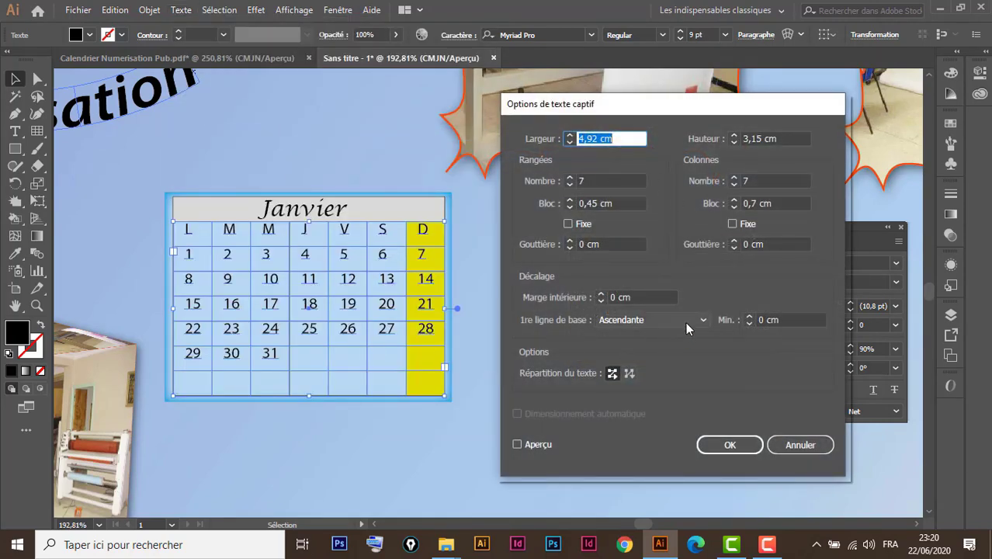
click(686, 322)
click(652, 369)
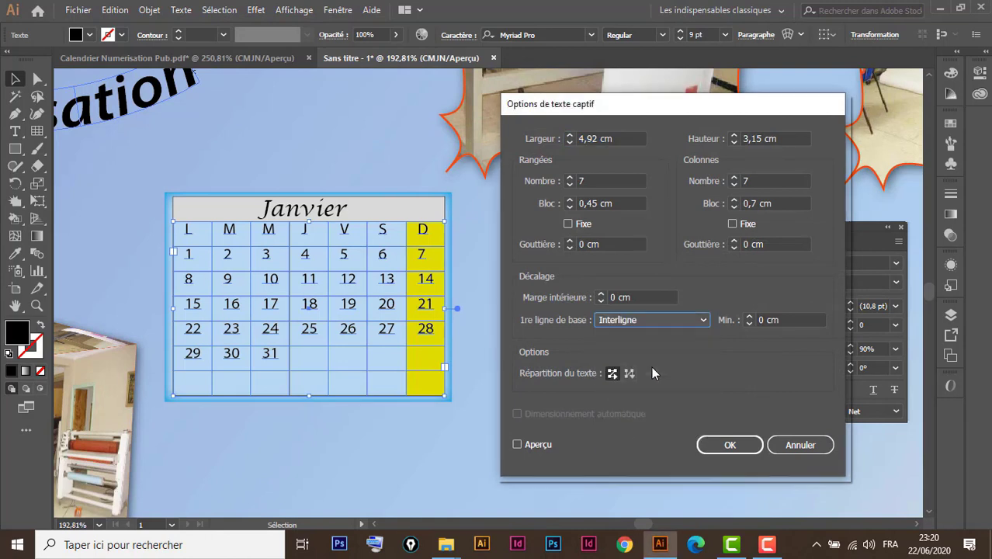
click(517, 445)
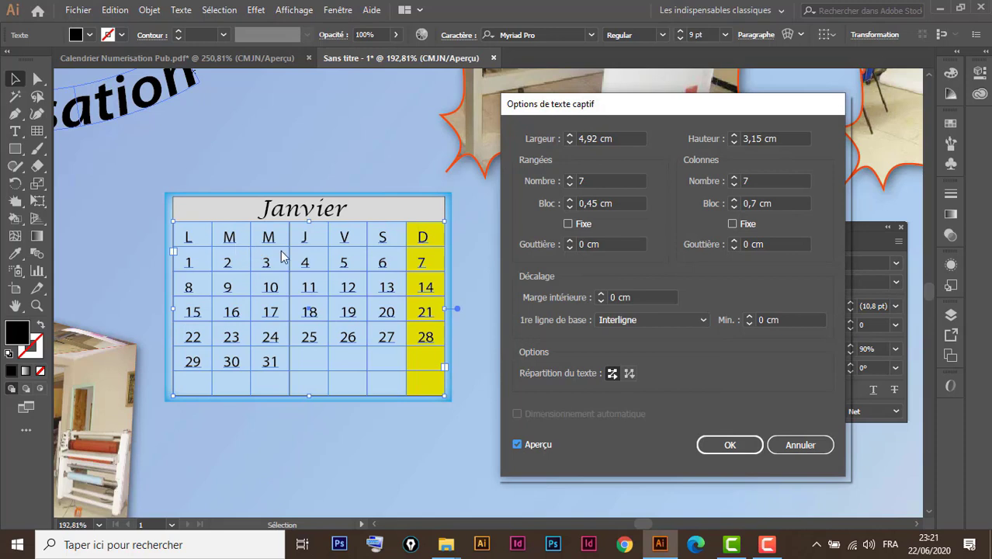
Try Hauteur de la zone Em as the first baseline, return to Interligne, and apply the area type options
click(657, 319)
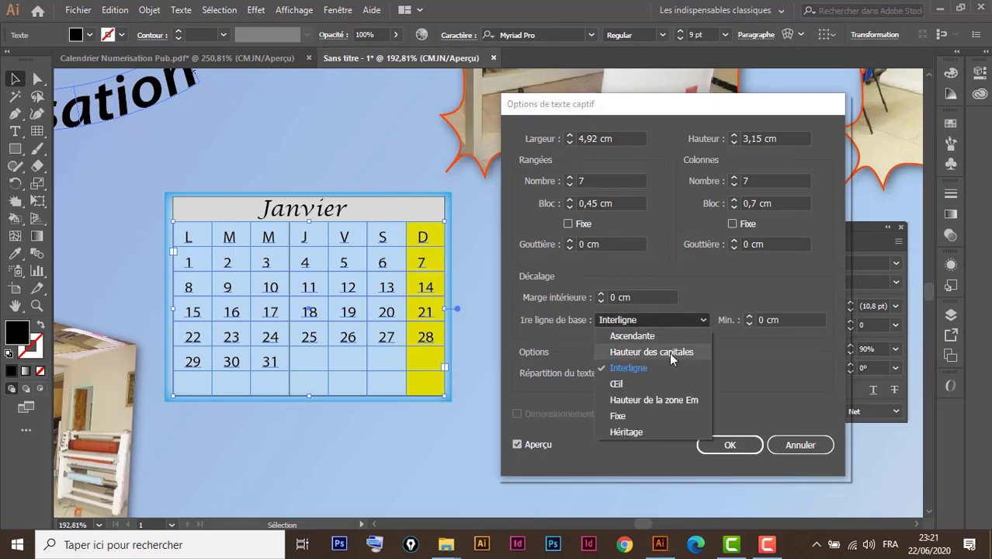
click(657, 399)
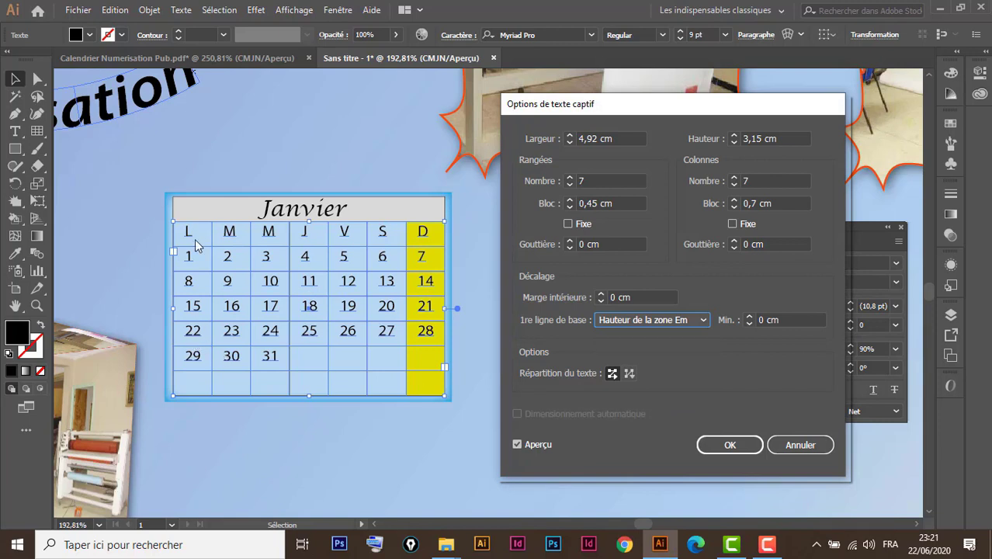
click(660, 319)
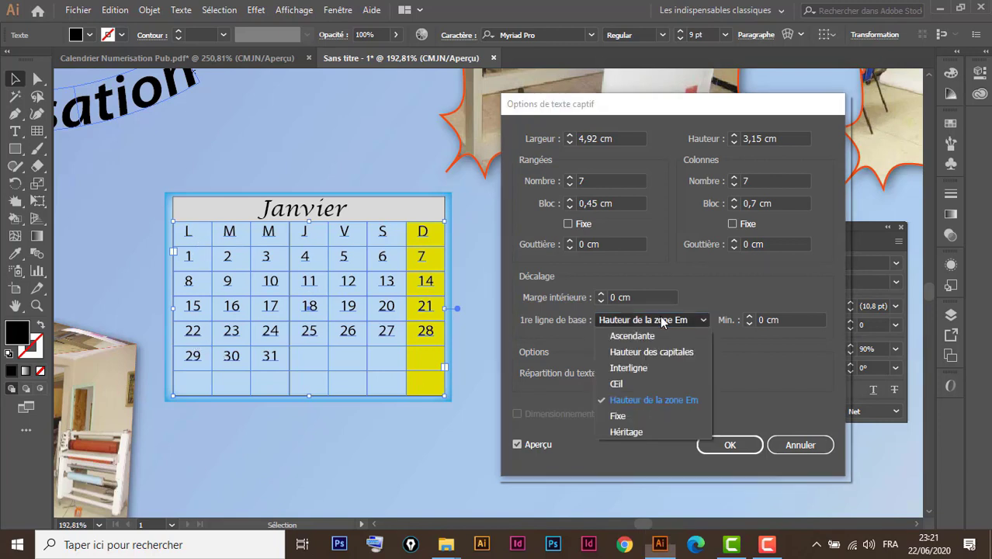
click(641, 366)
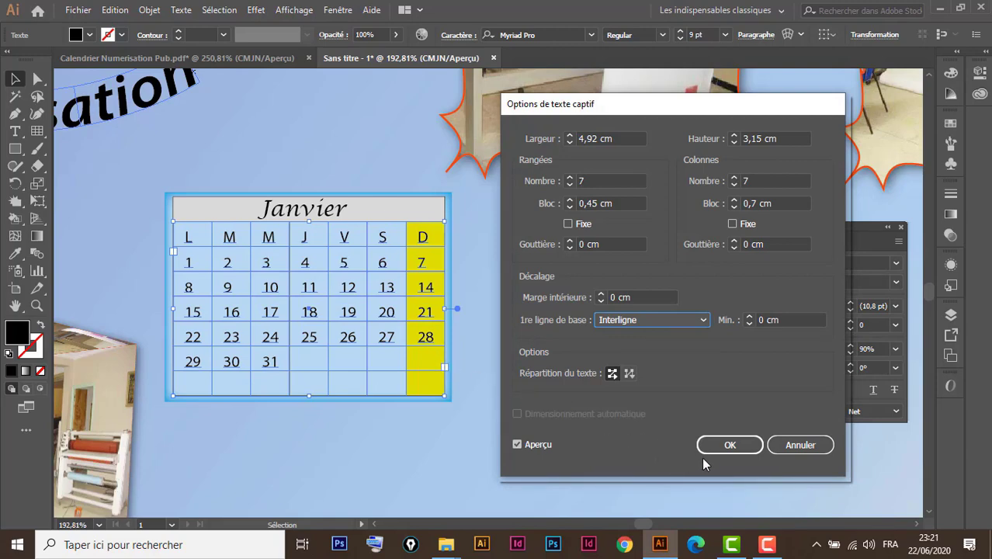
click(729, 445)
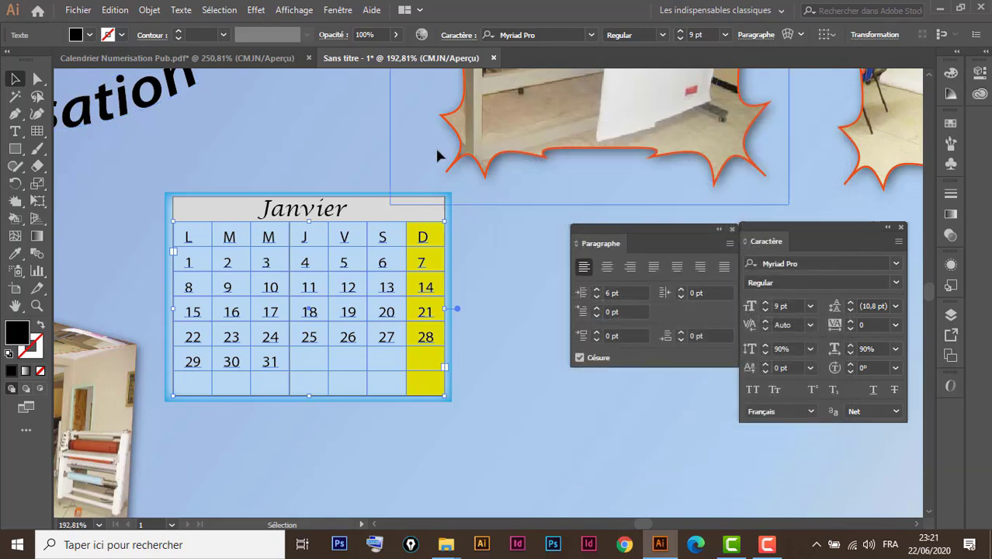
Set the row of weekday initials L to D in the Semibold Italic style
double_click(235, 240)
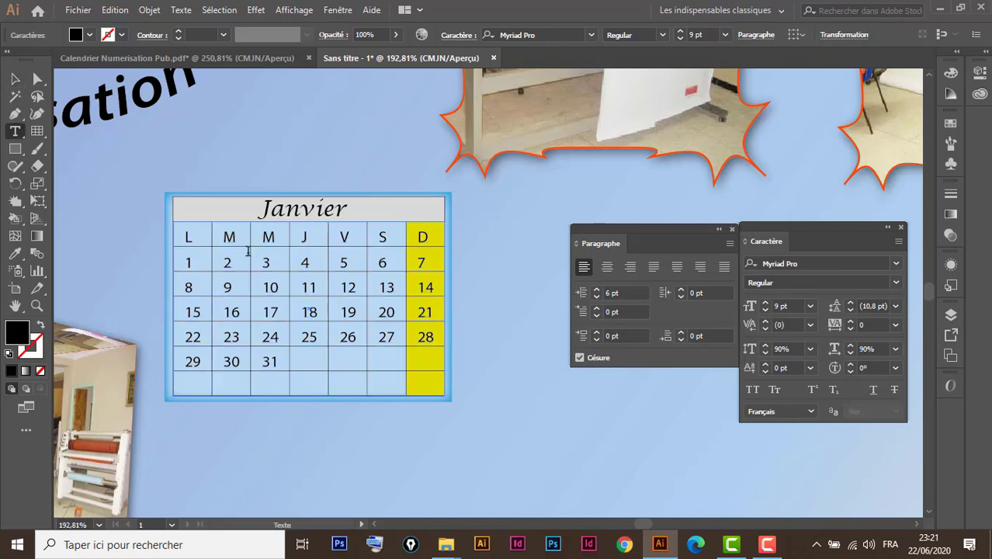
drag(187, 236, 441, 237)
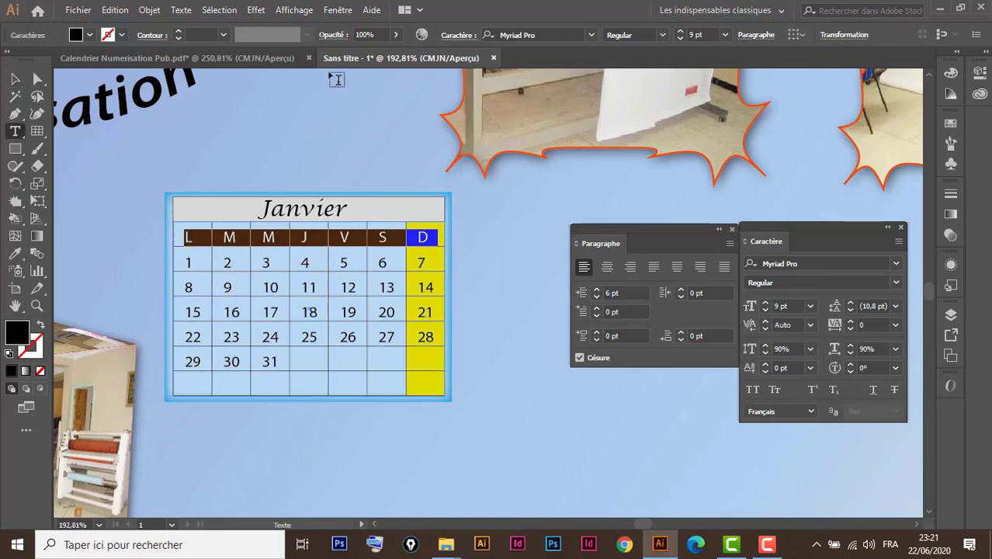
click(663, 35)
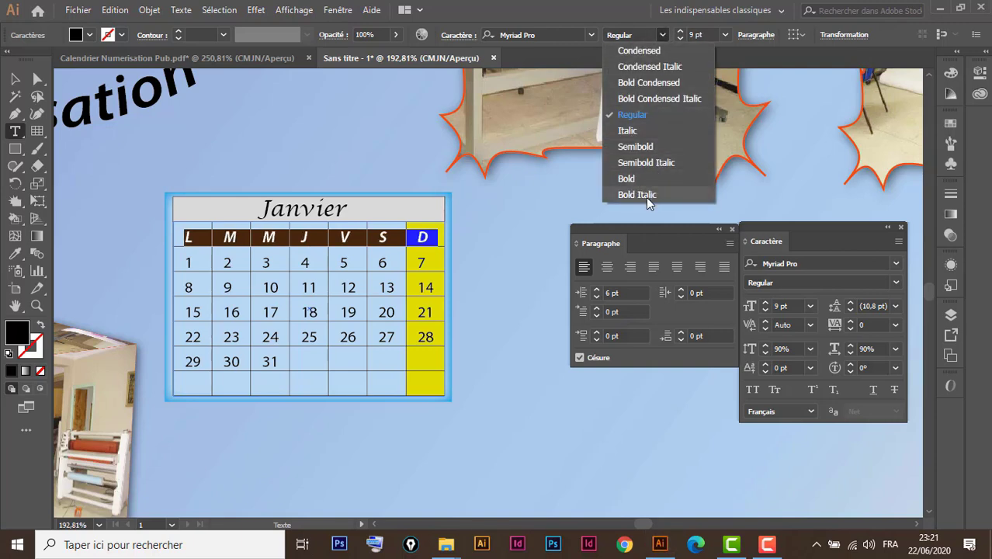
click(648, 162)
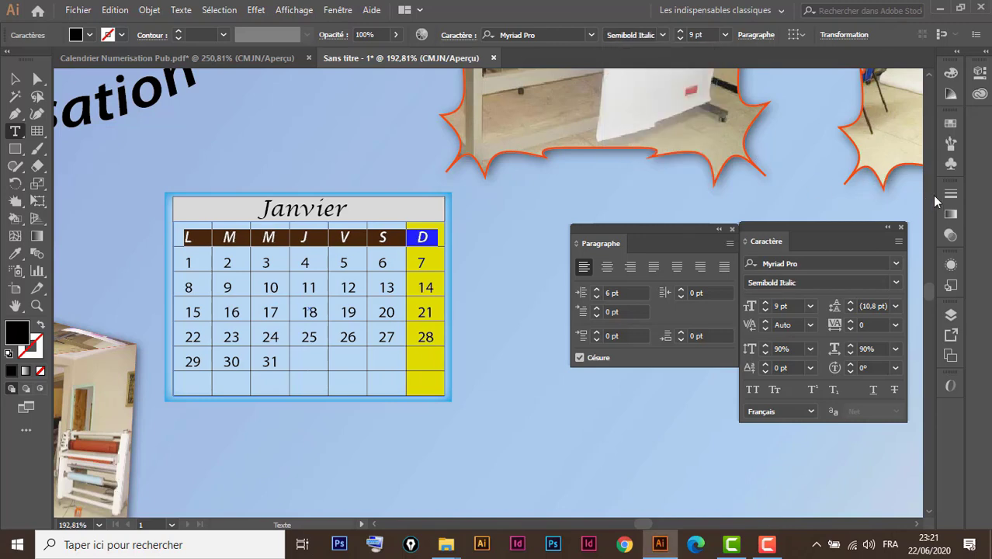
Fill the selected weekday initials L to D with the dark red swatch and deselect the calendar text frame
click(951, 123)
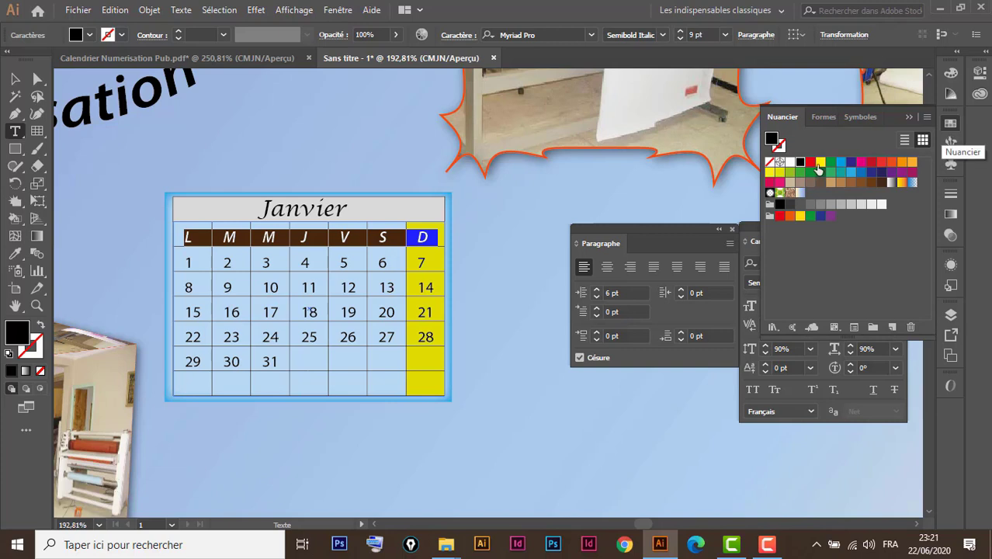
click(871, 163)
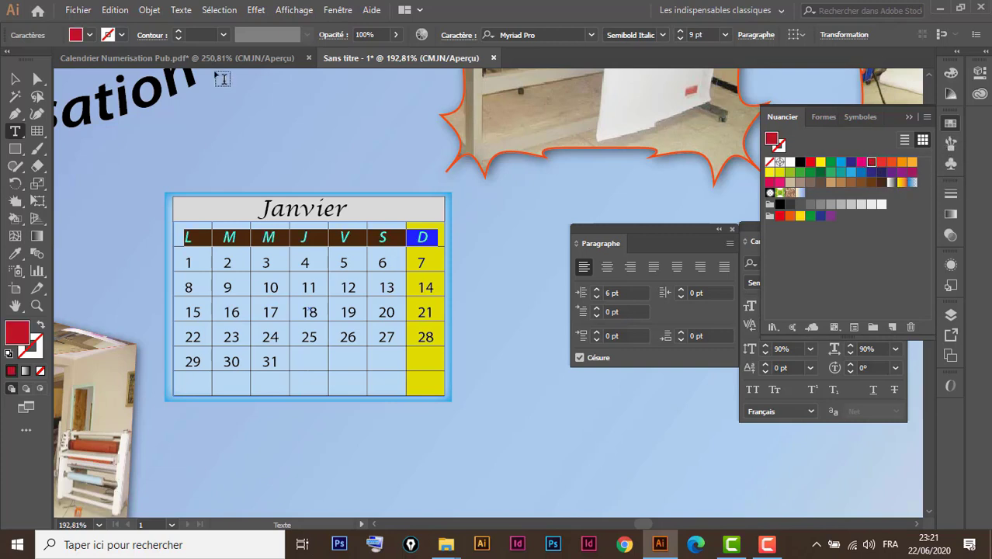
click(14, 81)
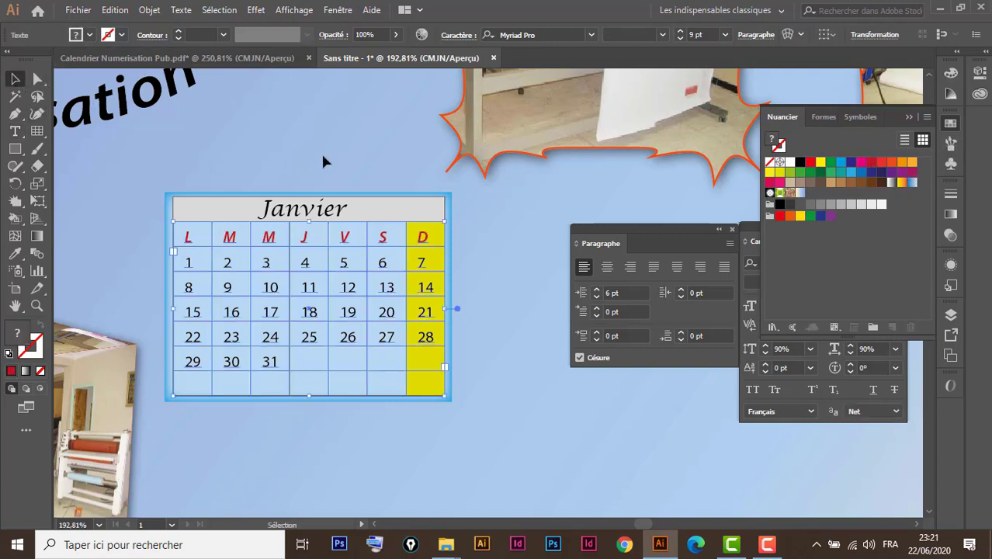
click(465, 290)
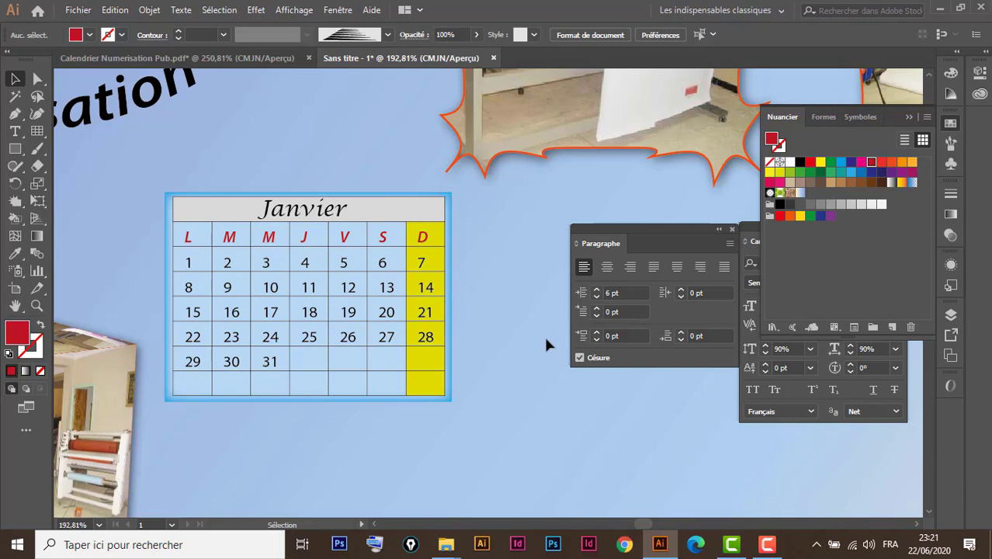
Collapse the swatches and dock the floating Character and Paragraph panels as icons beside the artwork
key(ctrl+minus)
key(ctrl+minus)
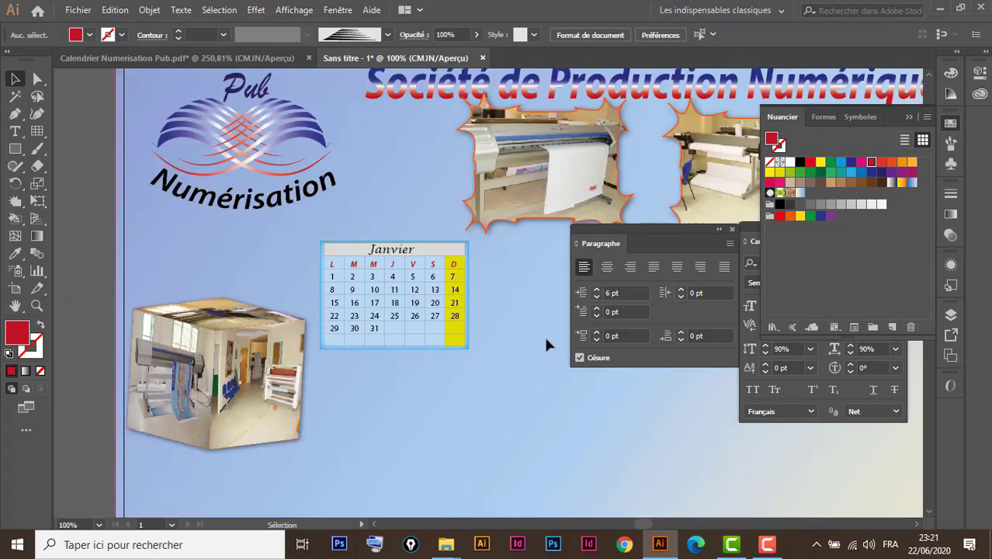
click(910, 117)
drag(850, 225, 945, 408)
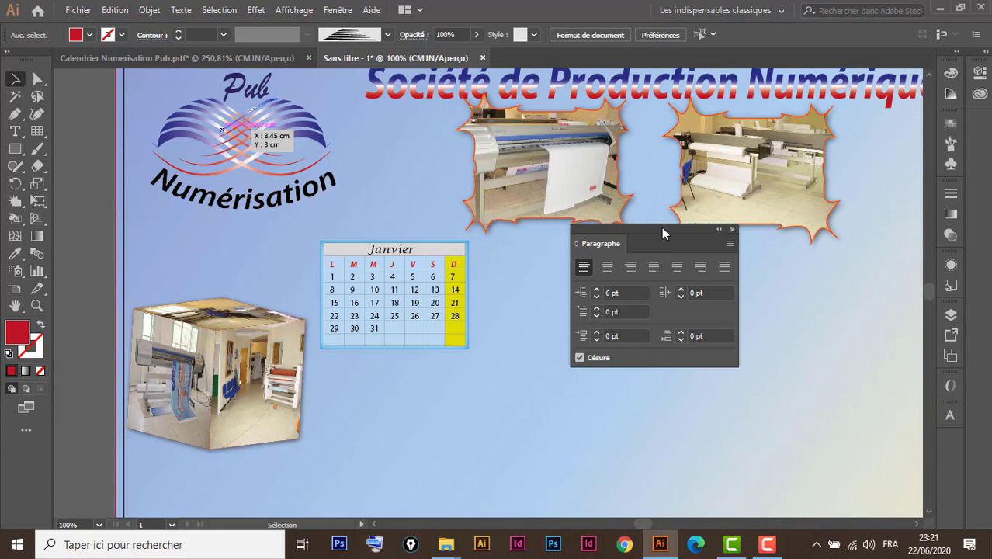
drag(661, 228, 953, 435)
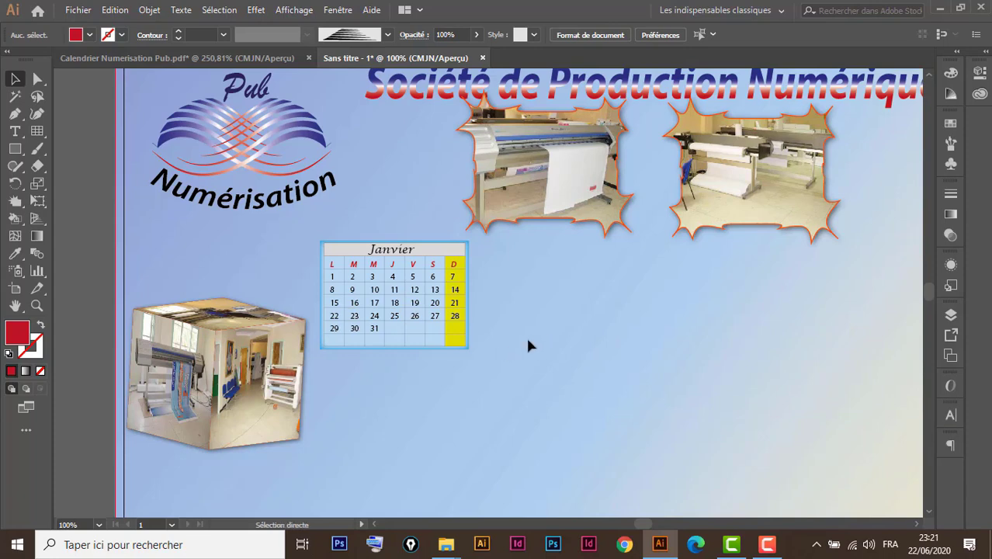
Unlock all objects, and lock the background, logo, title, two framed photos and photo cube, leaving the calendar editable
key(ctrl+minus)
key(ctrl+minus)
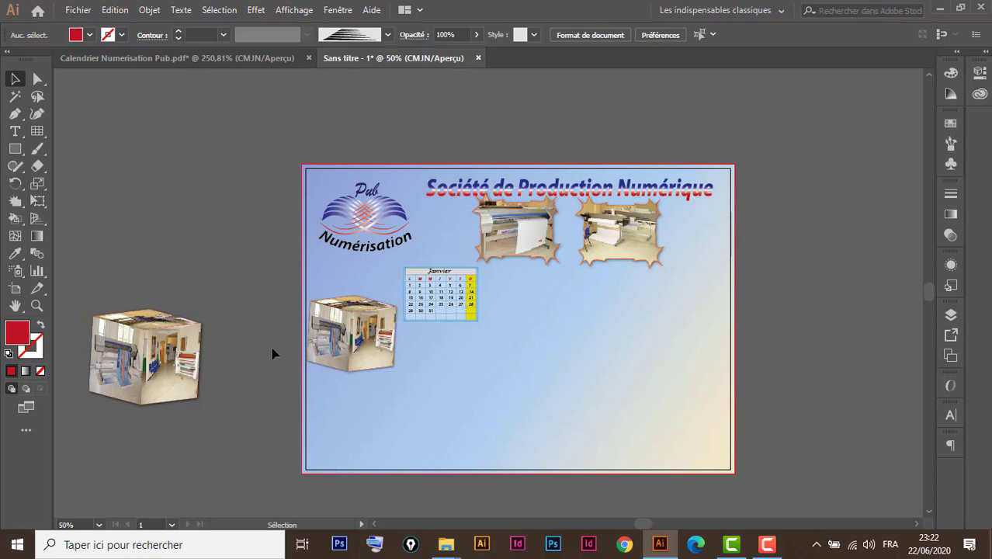
key(ctrl+alt+2)
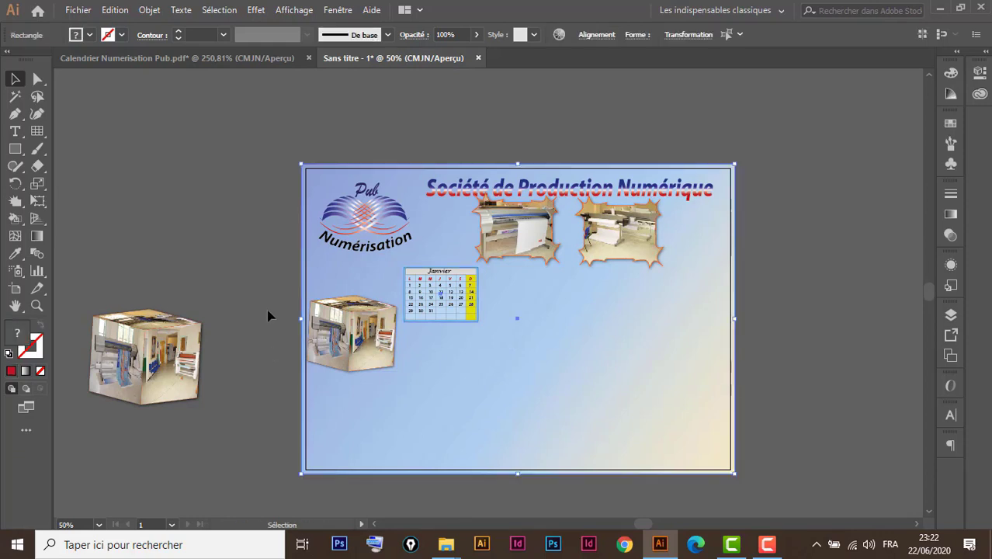
click(187, 219)
drag(202, 112, 722, 229)
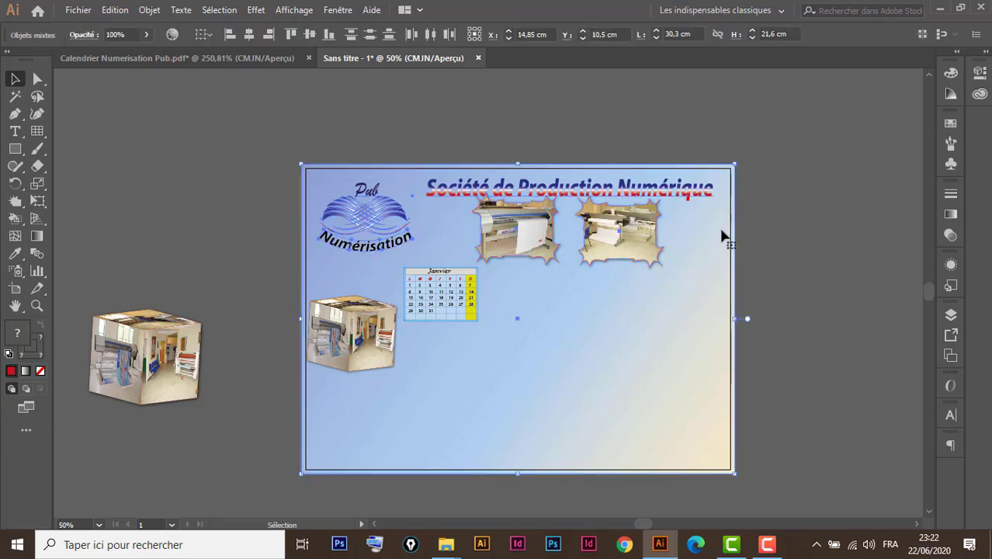
key(ctrl+shift+a)
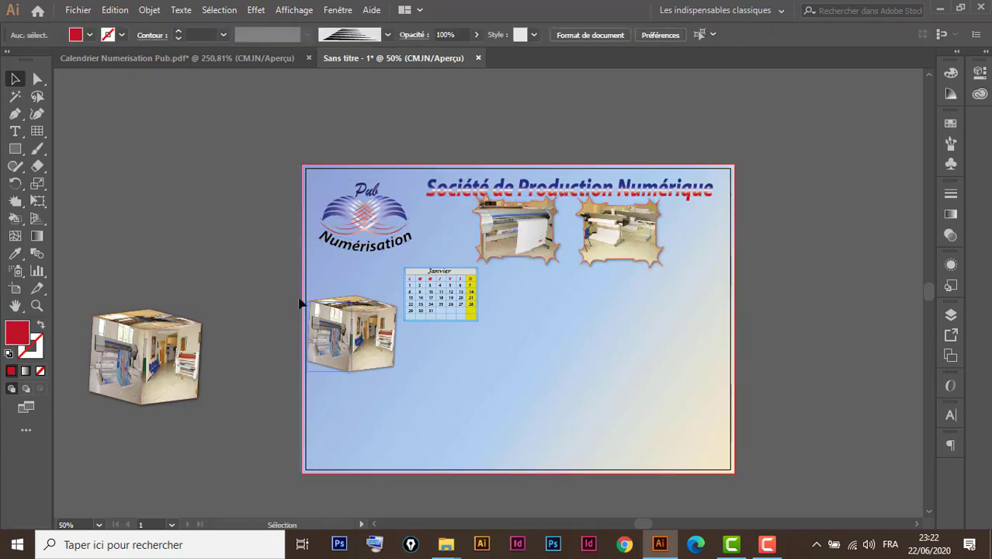
drag(301, 301, 367, 401)
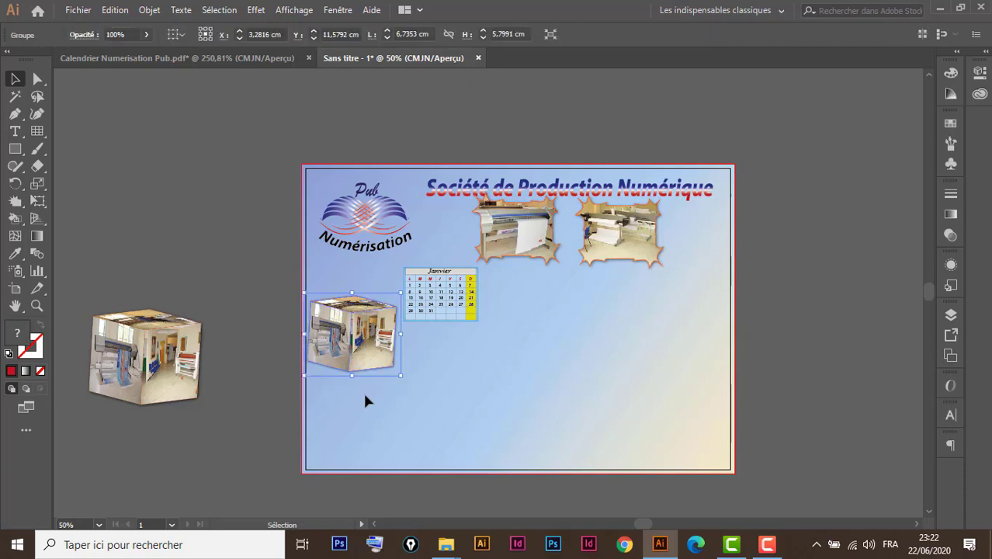
key(ctrl+shift+a)
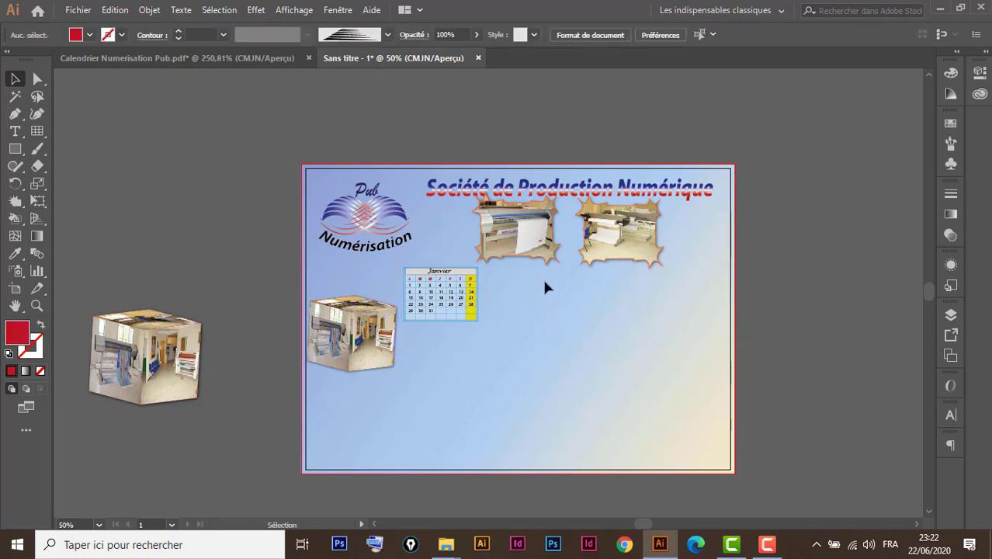
Copy the whole Janvier calendar block horizontally by 5,39 cm and repeat the copy twice to make a row of four
key(z)
drag(757, 241, 339, 501)
key(v)
drag(396, 124, 273, 198)
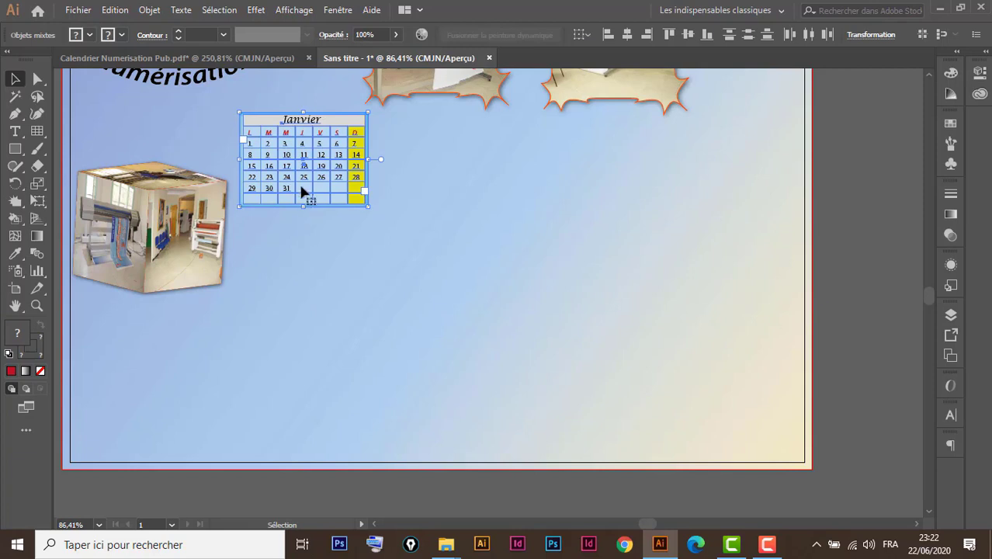
drag(304, 177, 437, 180)
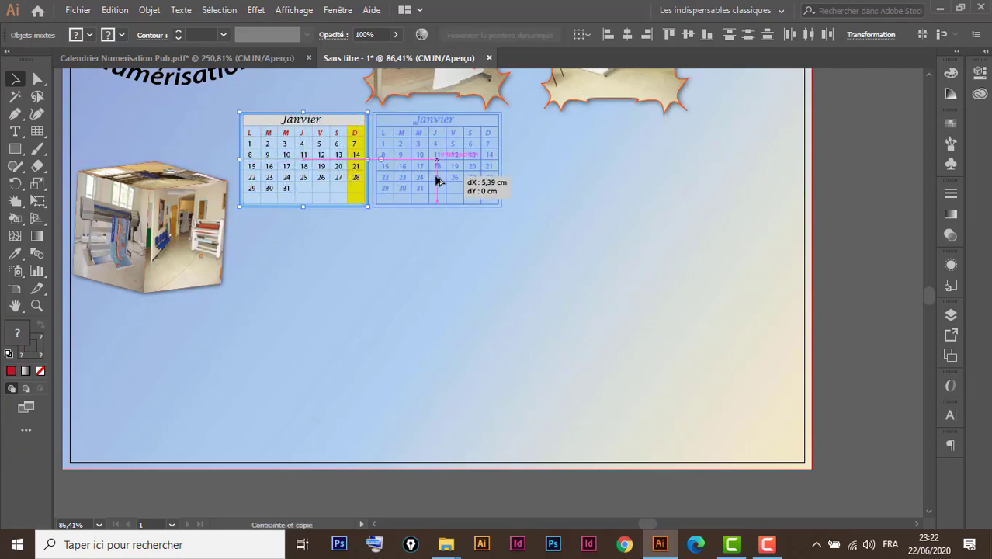
drag(419, 222, 420, 223)
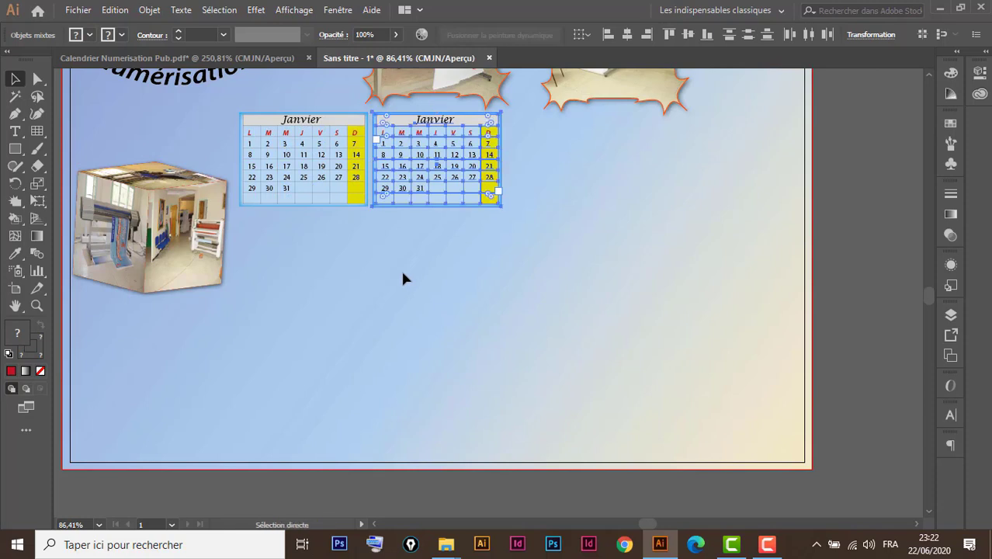
key(ctrl+d)
key(ctrl+d)
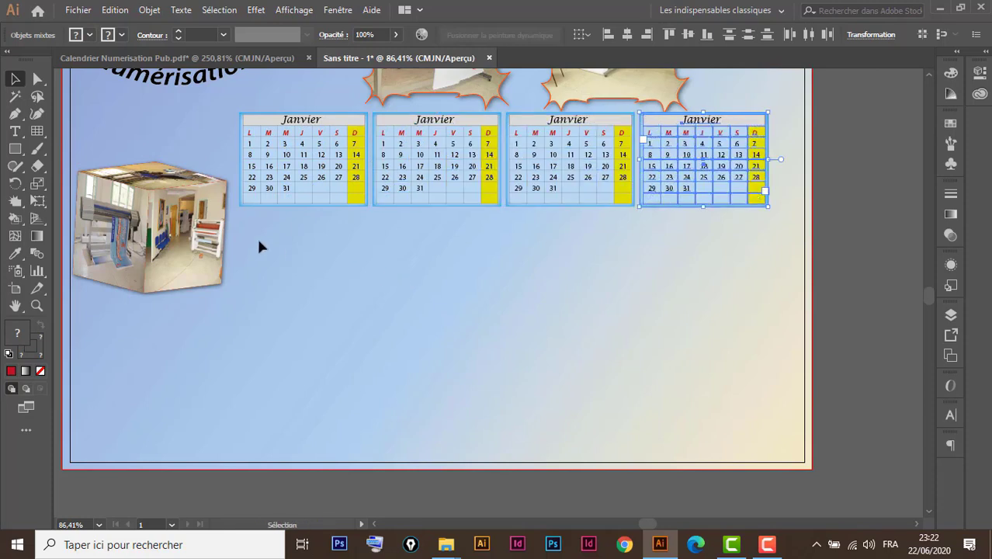
Copy the row of four calendars straight down with a small gap and repeat it once to make three rows
drag(257, 263, 730, 117)
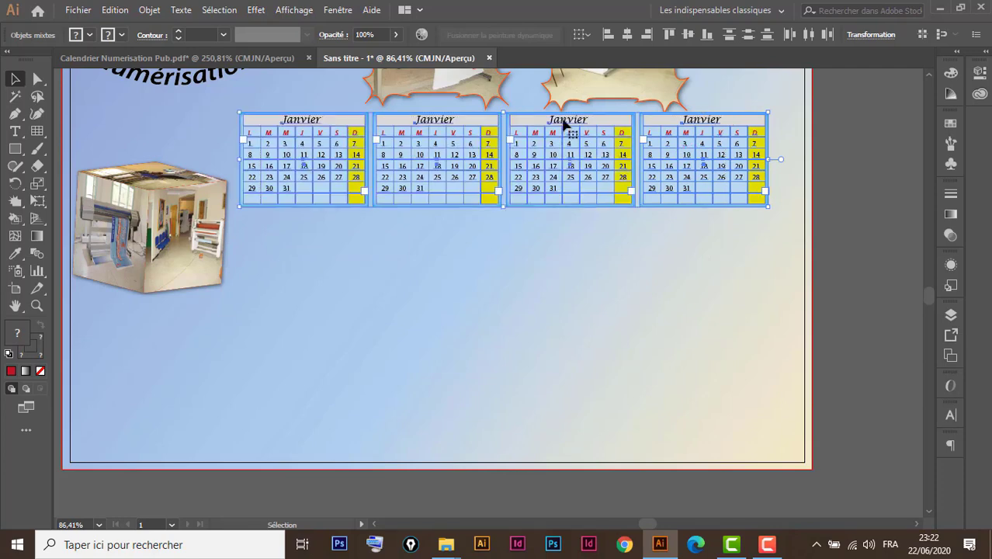
drag(564, 124, 566, 224)
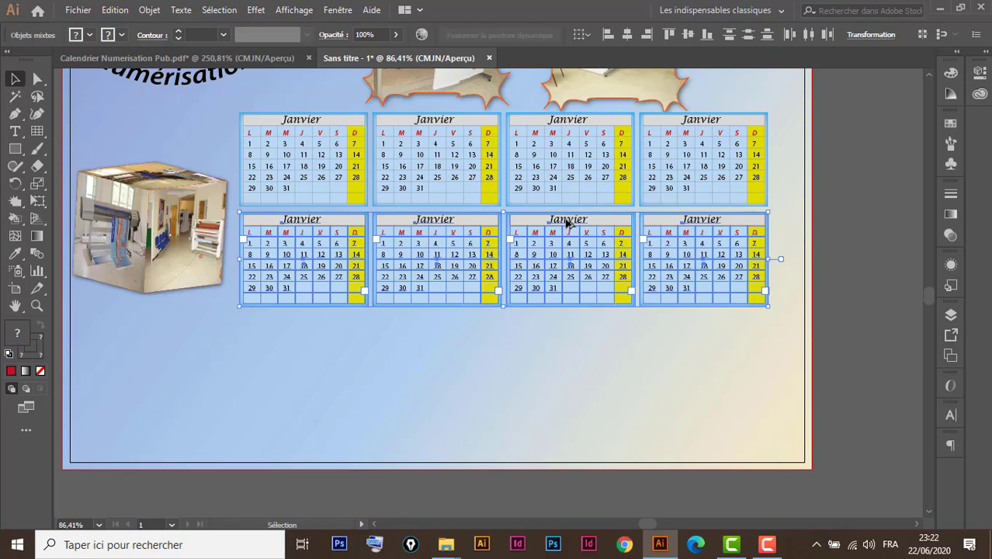
key(ctrl+d)
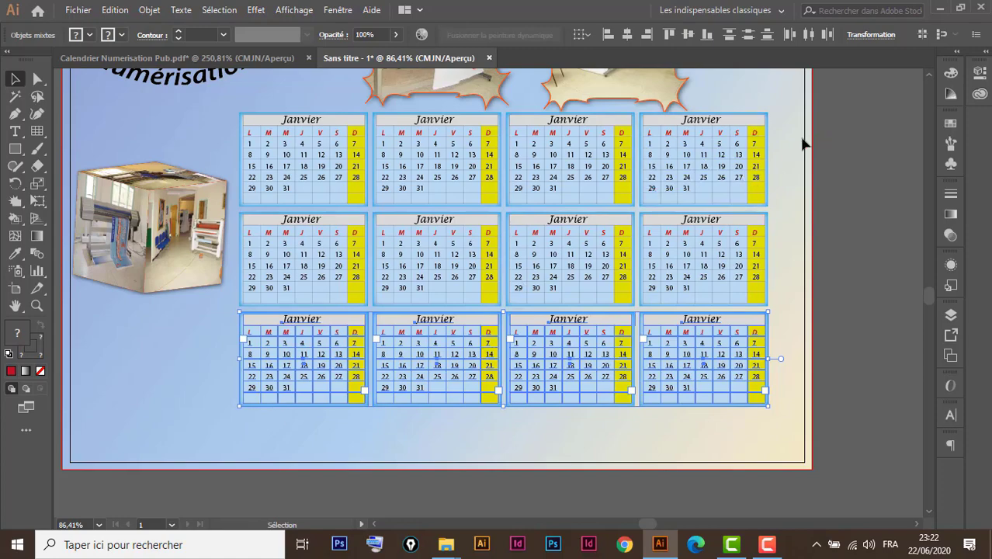
Examine the full layout of the reference document Calendrier Numerisation Pub.pdf and return to the working document Sans titre - 1
click(265, 59)
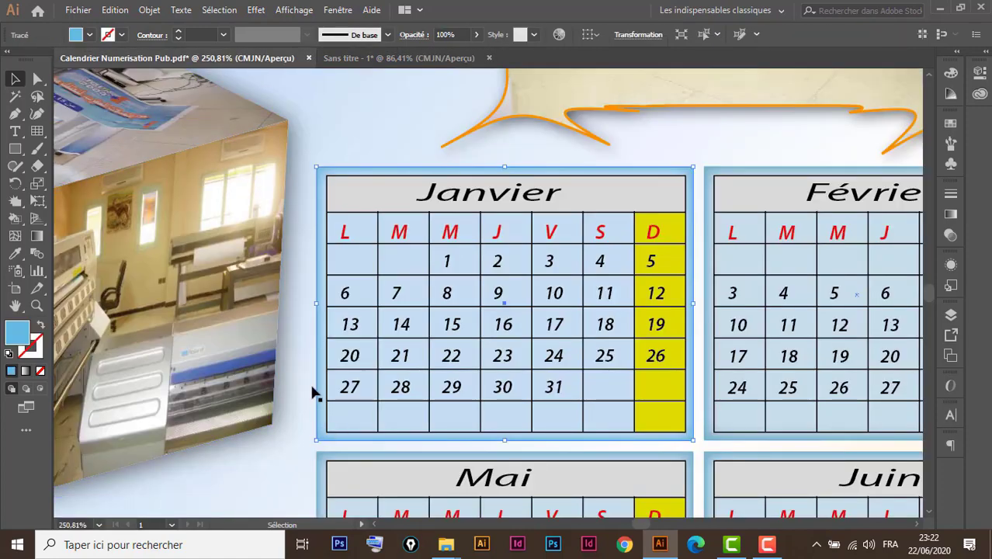
key(ctrl+minus)
key(ctrl+minus)
key(ctrl+minus)
key(ctrl+minus)
key(ctrl+minus)
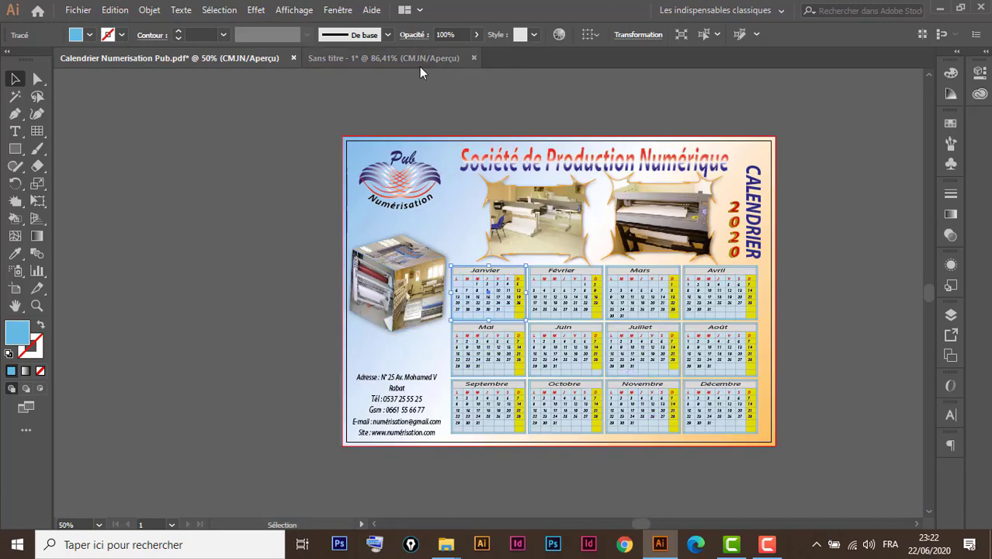
click(402, 57)
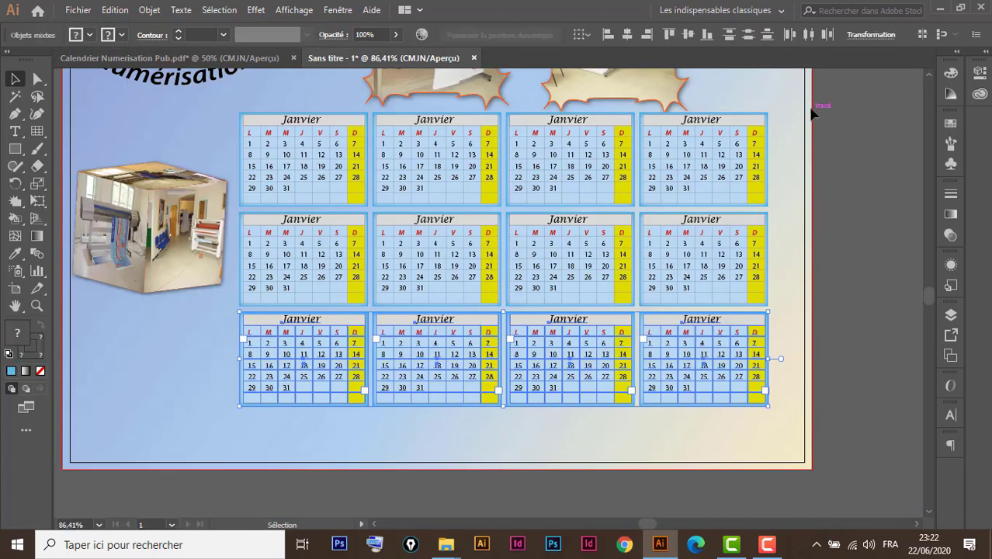
Select all twelve calendar blocks, nudge them down three large increments and right one, and deselect them
drag(812, 108, 245, 432)
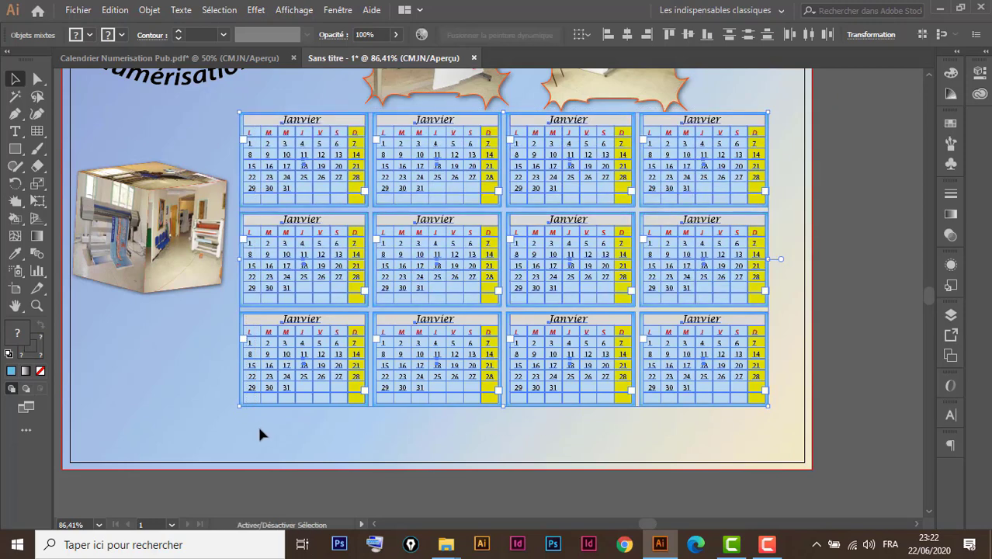
key(shift+Down)
key(shift+Down)
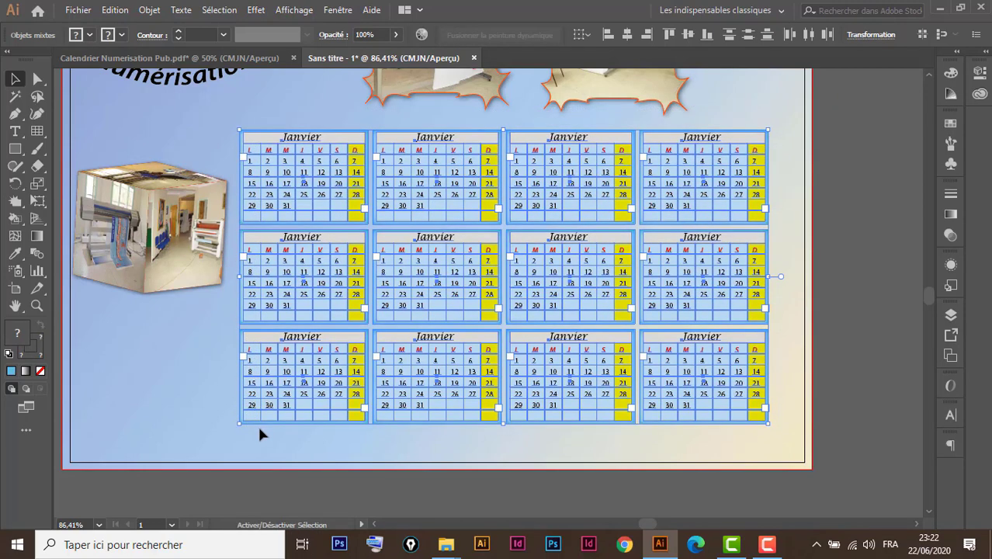
key(shift+Right)
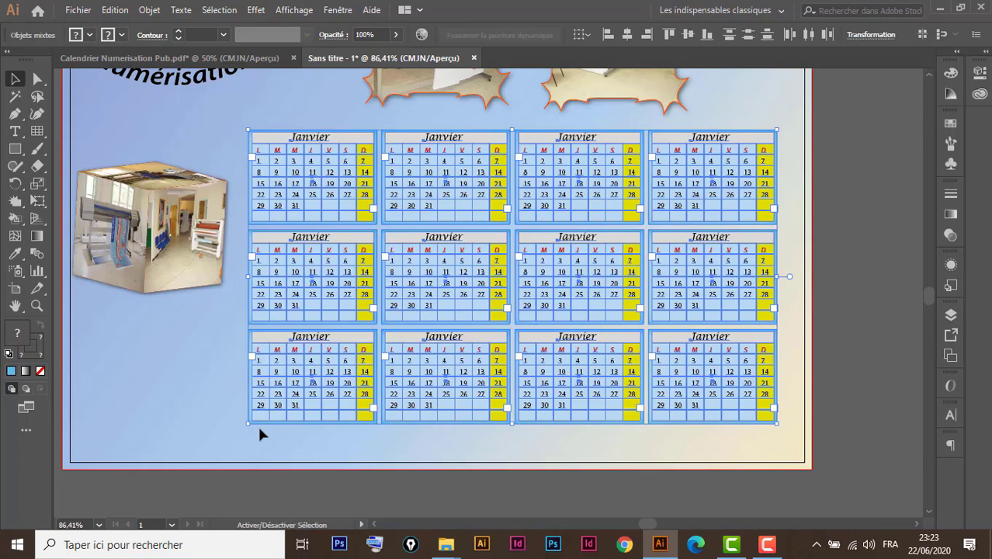
key(shift+Down)
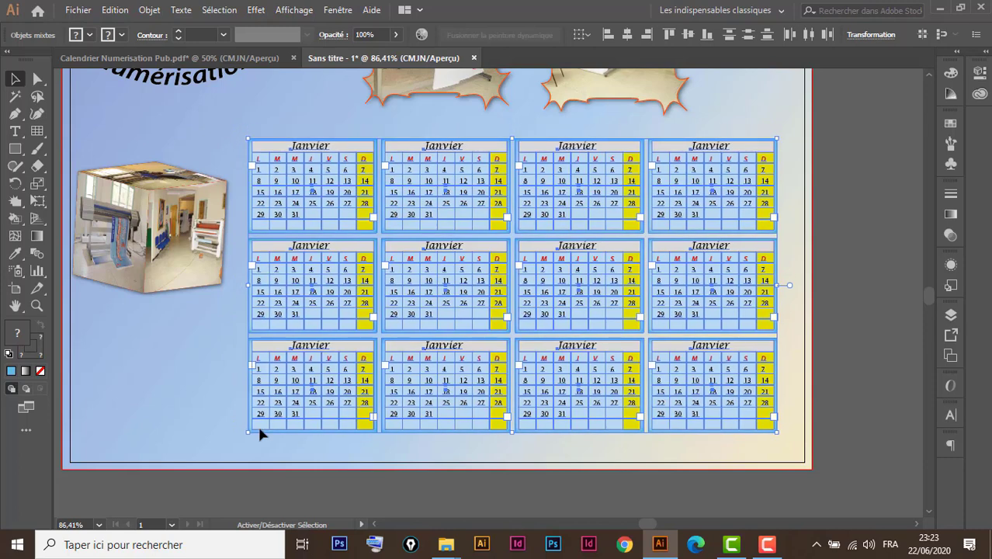
click(166, 244)
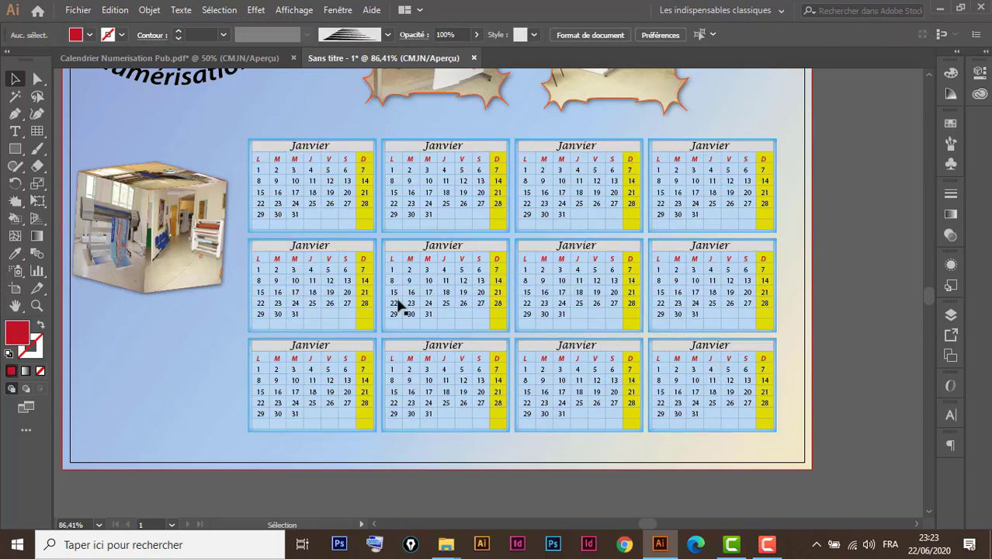
Consult janvier 2020 in the Windows taskbar calendar to check its weekday layout against the first calendar block
key(ctrl+minus)
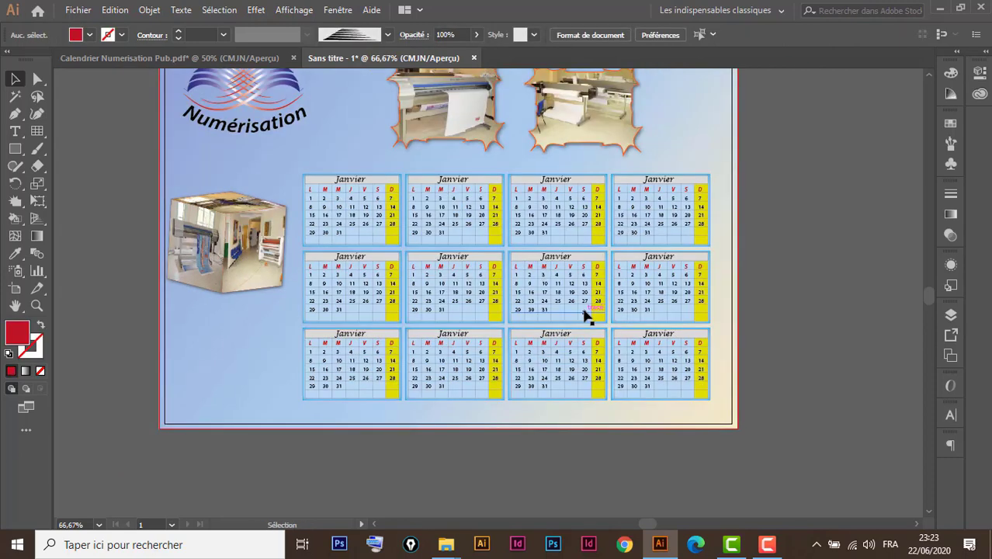
key(ctrl+space)
drag(273, 160, 445, 286)
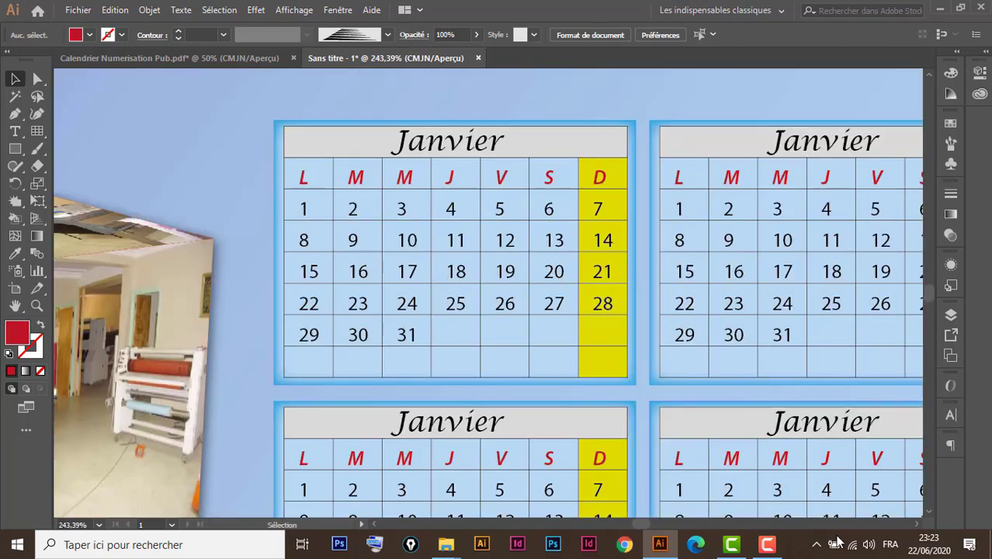
click(929, 545)
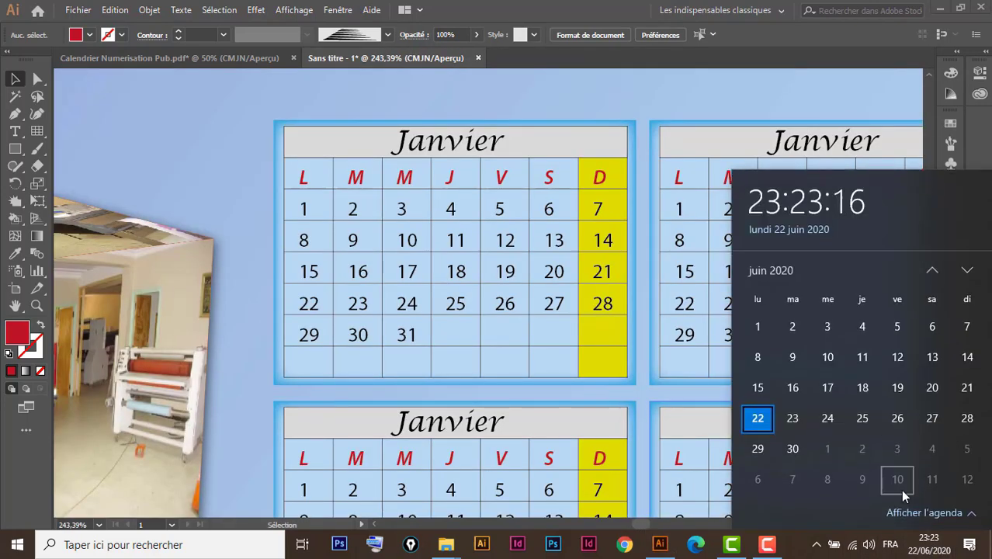
click(932, 270)
click(932, 270)
click(931, 270)
click(932, 270)
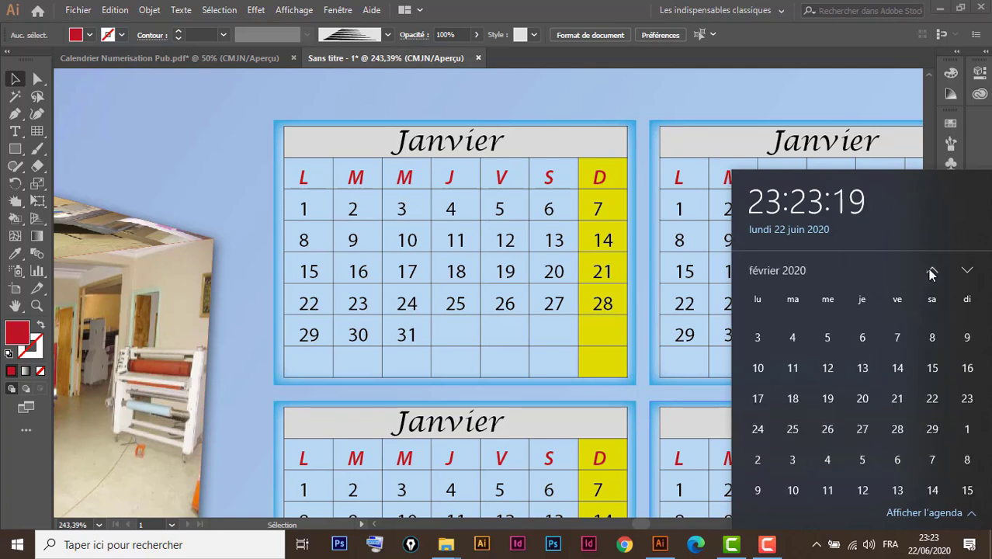
click(931, 270)
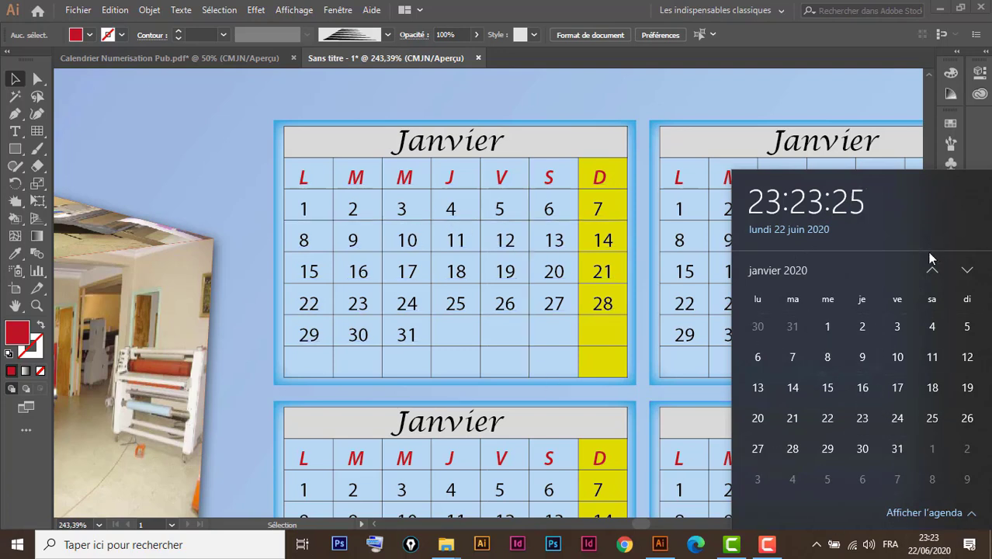
click(743, 153)
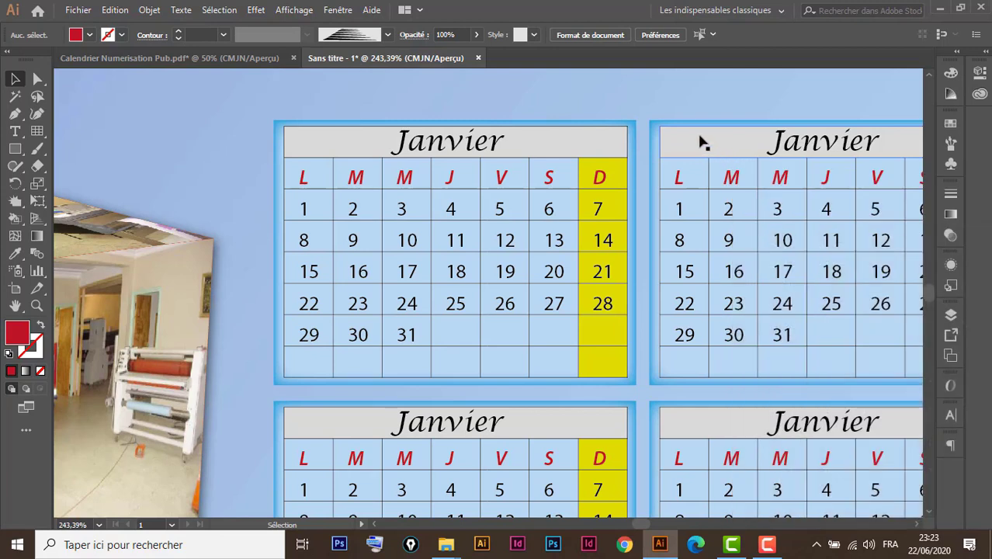
Shift the dates in the first Janvier block two cells along so the 1 falls on Wednesday
click(304, 221)
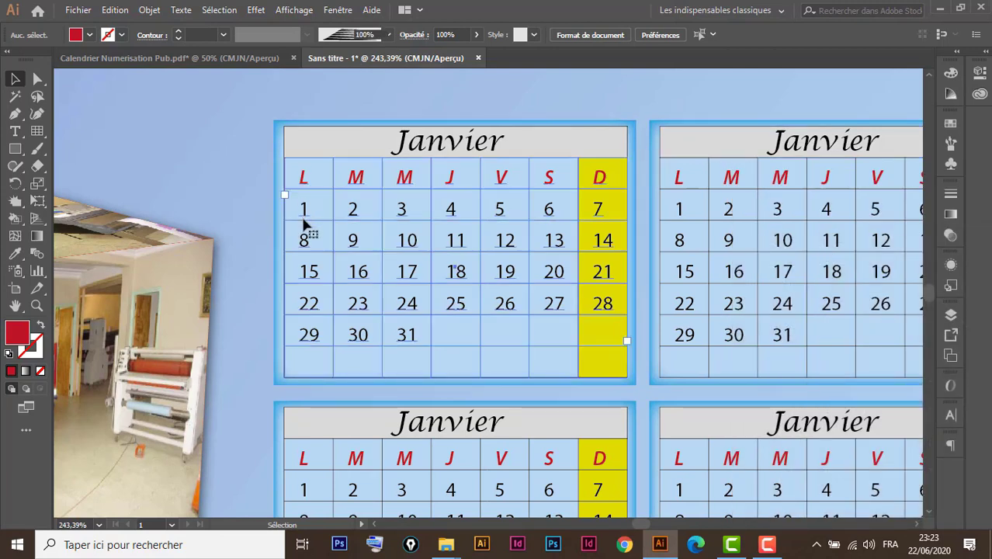
double_click(304, 210)
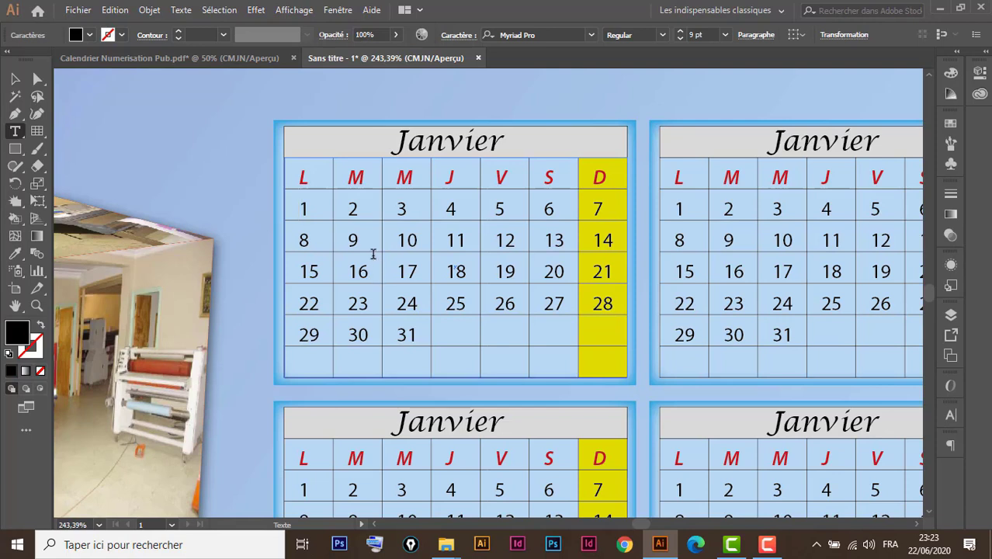
key(Tab)
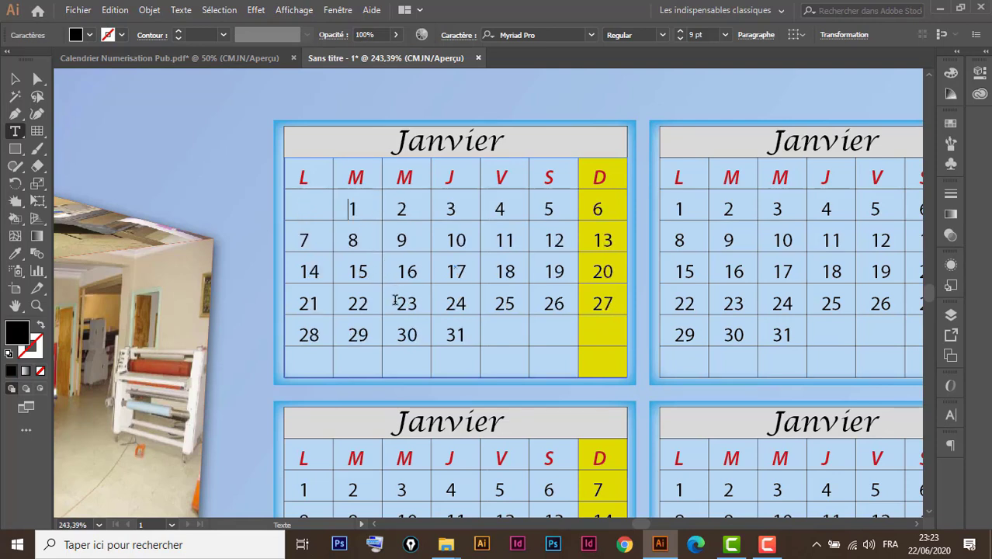
key(Tab)
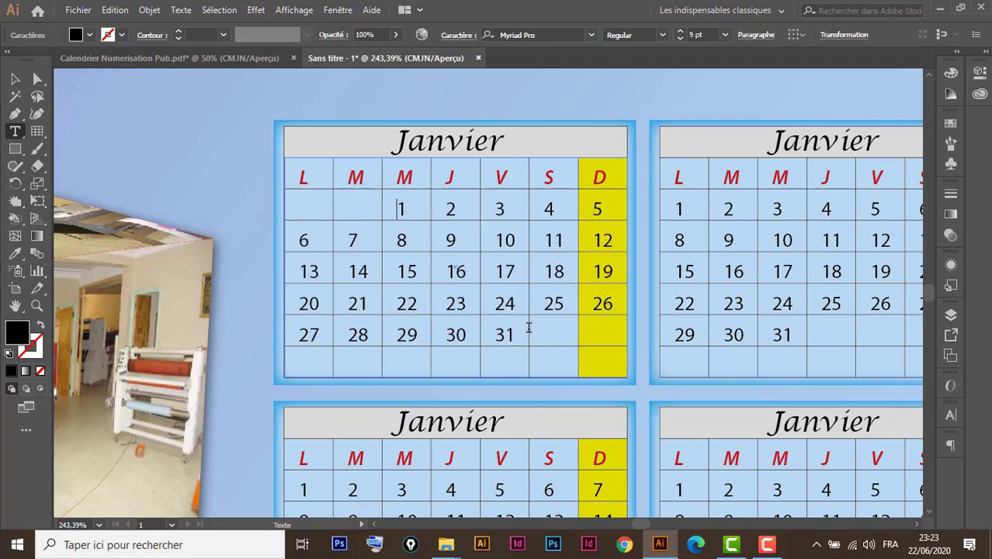
key(Escape)
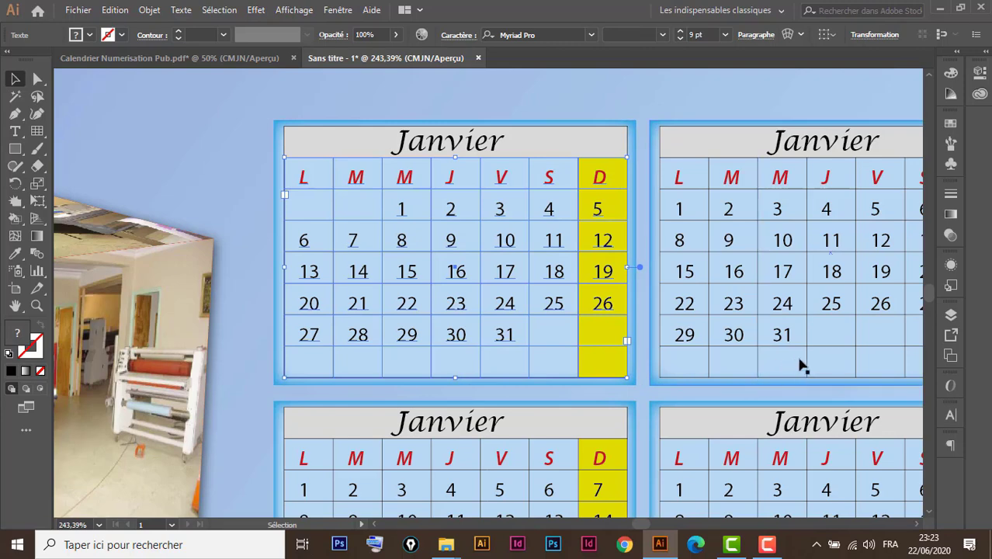
Replace the title of the second calendar block in the first row with Février
drag(802, 365, 569, 359)
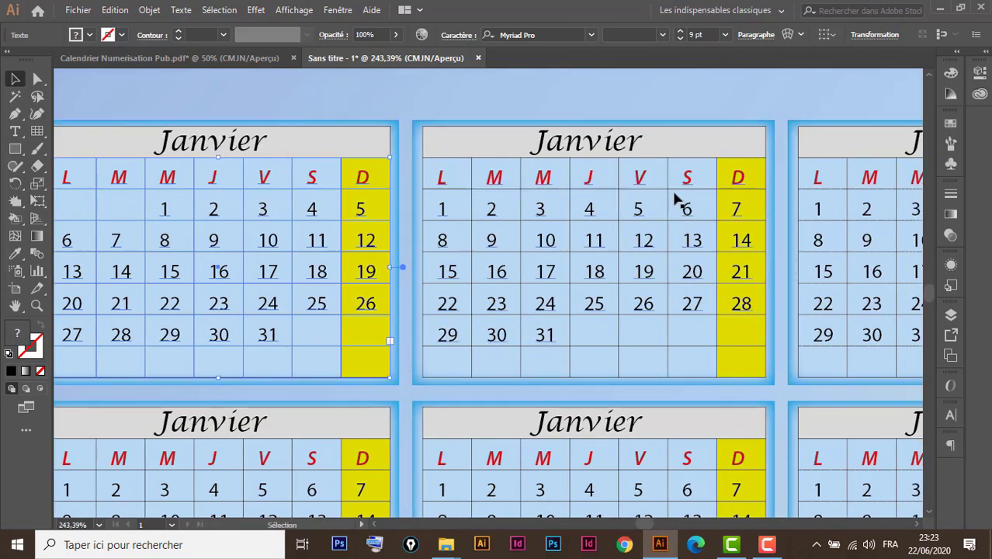
double_click(600, 148)
double_click(600, 148)
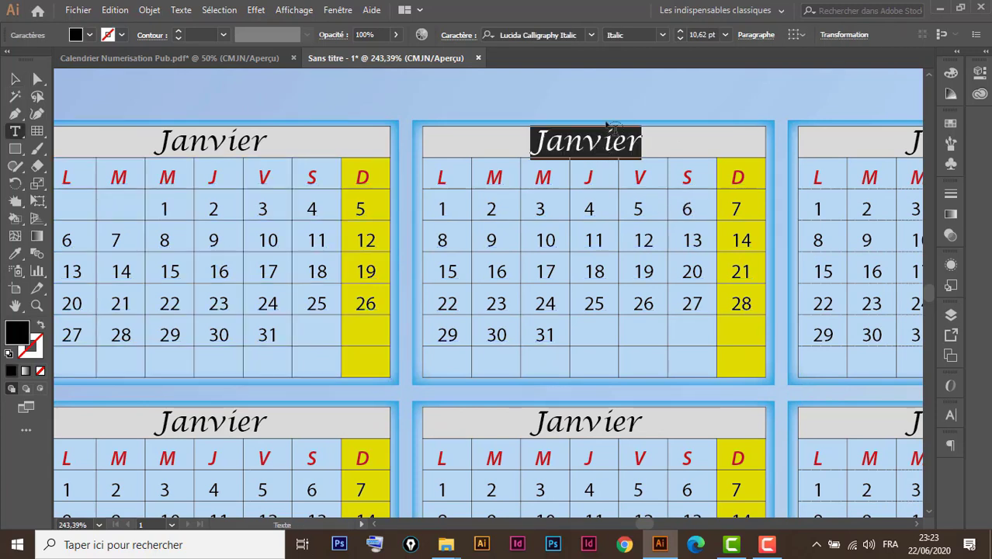
text(Févr)
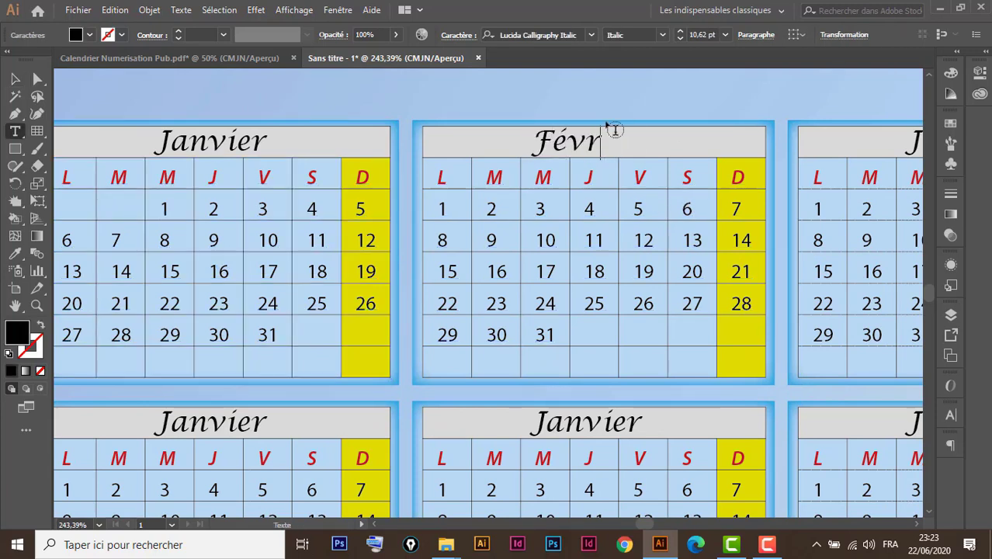
text(ier)
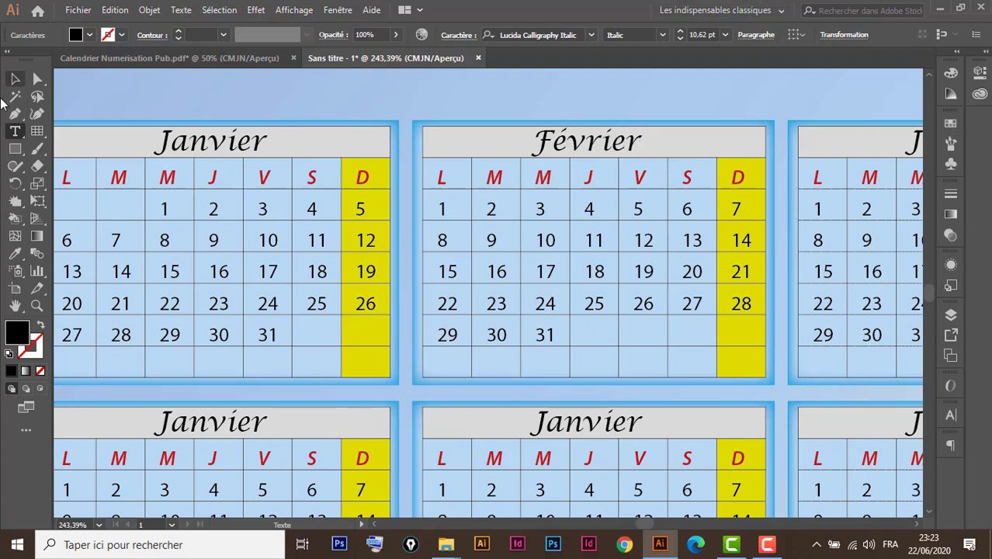
click(15, 79)
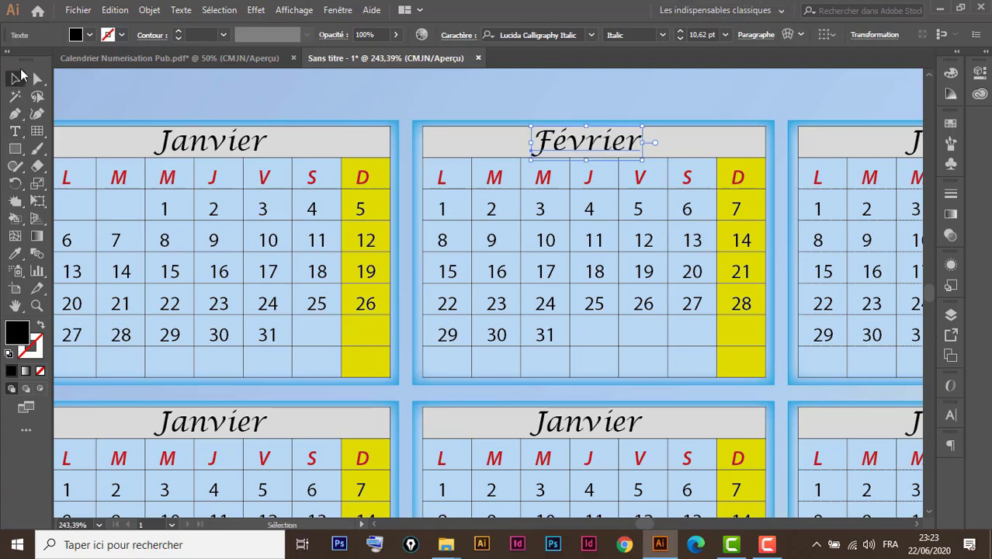
Shift the Février dates five cells so the 1 falls on Saturday, and remove 30 and 31
double_click(440, 213)
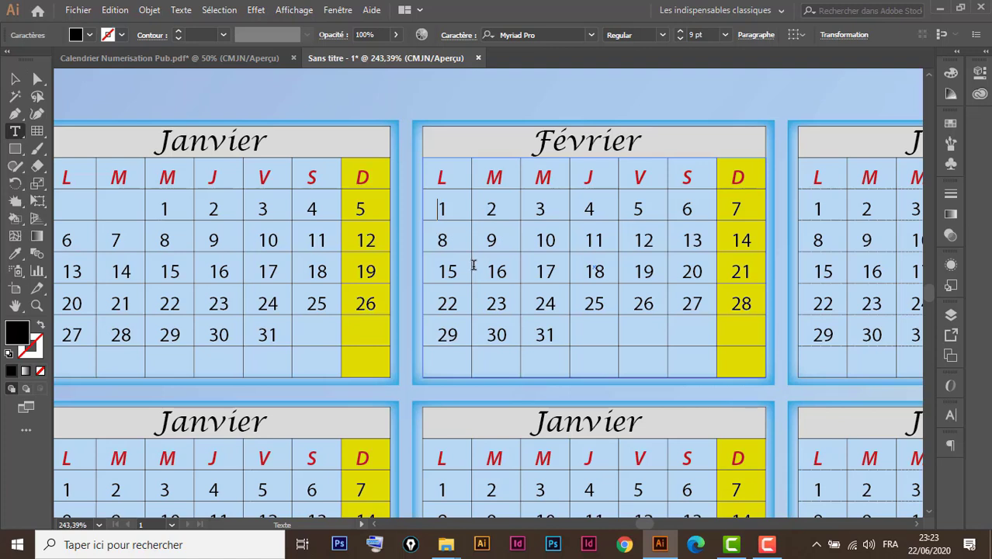
key(Tab)
key(Tab)
key(Tab)
key(Tab)
key(Tab)
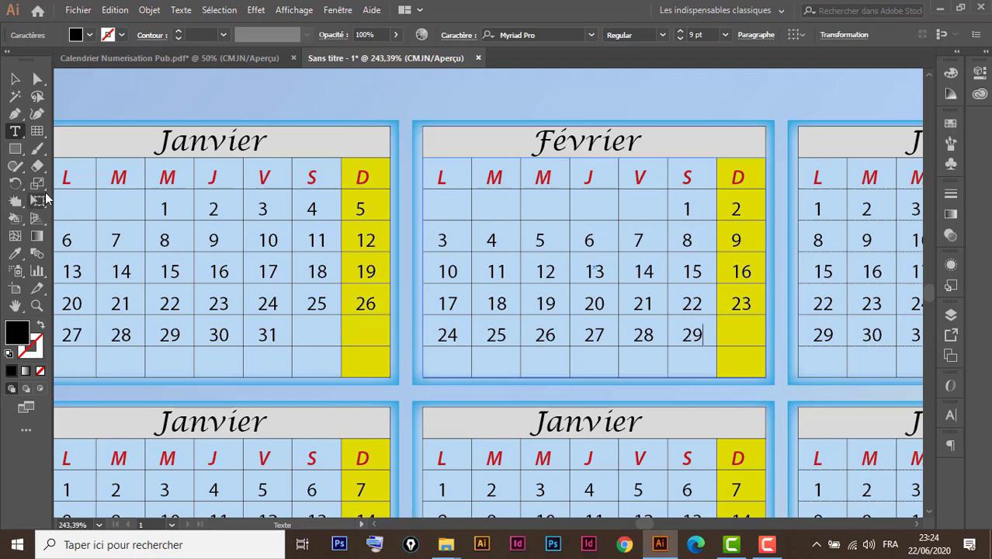
click(14, 78)
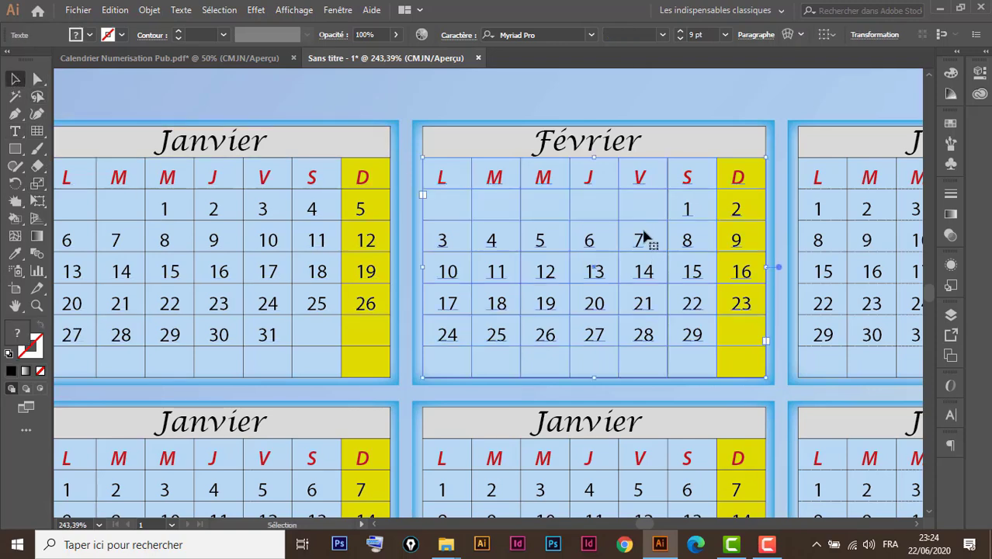
Replace the title of the third calendar block in the first row with Mars
drag(857, 306, 423, 290)
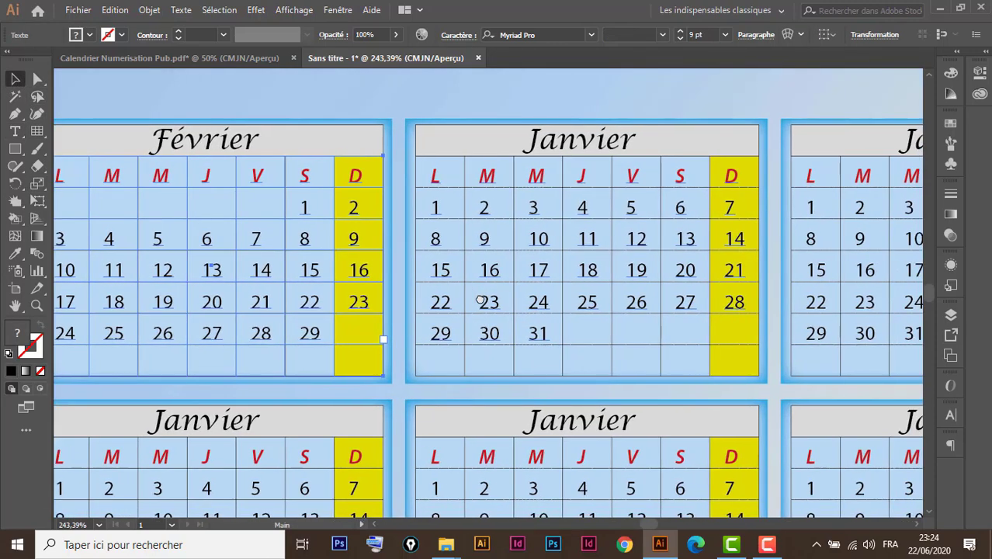
double_click(584, 142)
double_click(586, 143)
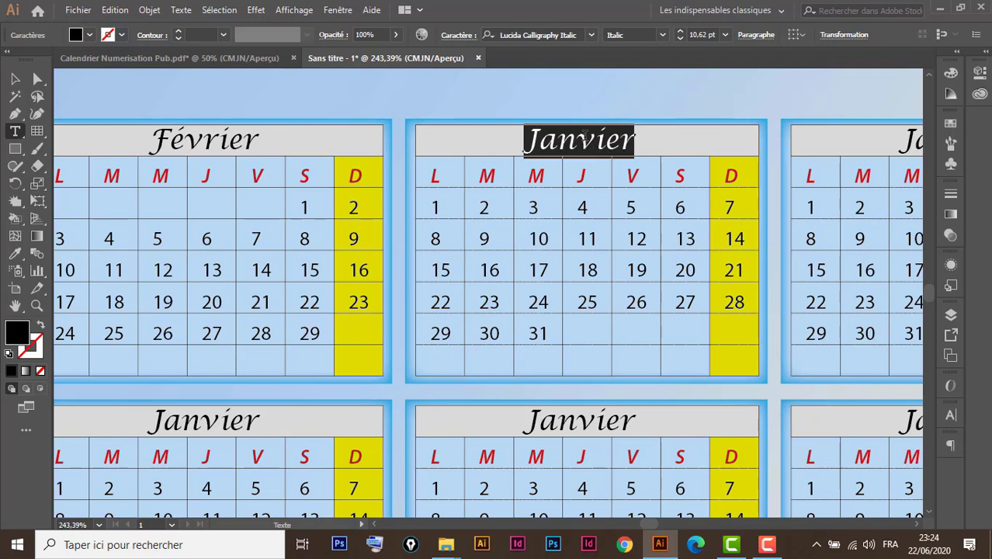
text(Mars)
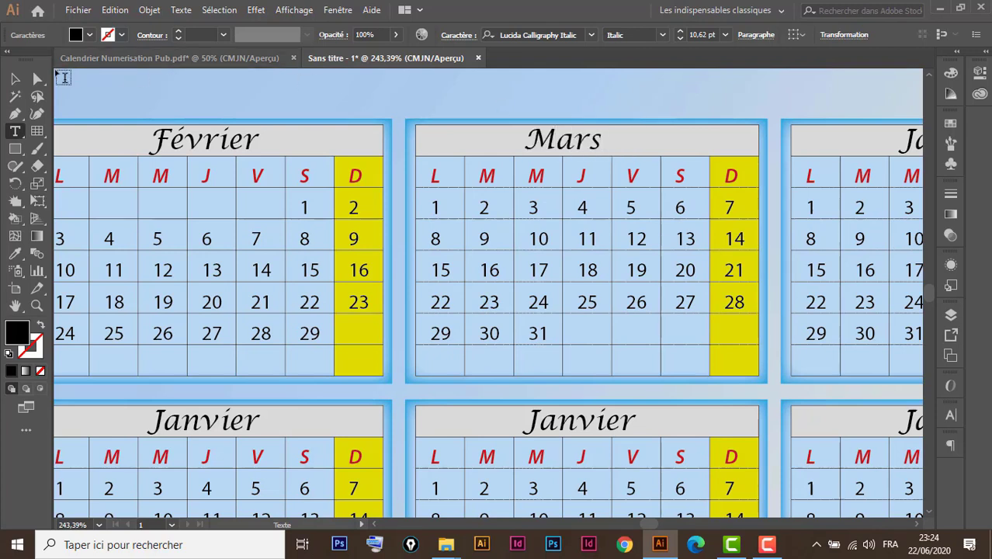
key(Escape)
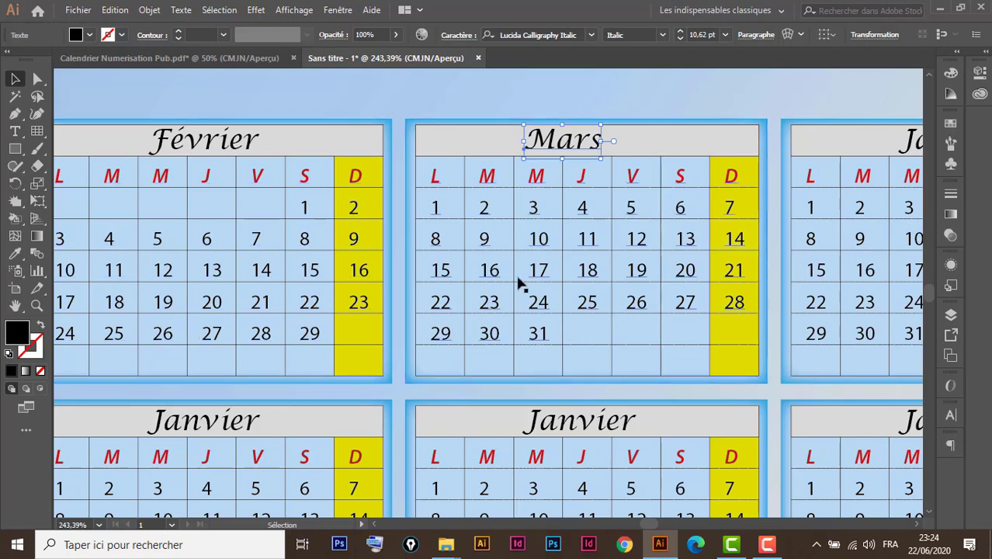
Consult mars 2020 in the Windows taskbar calendar for its starting weekday and last day
click(925, 544)
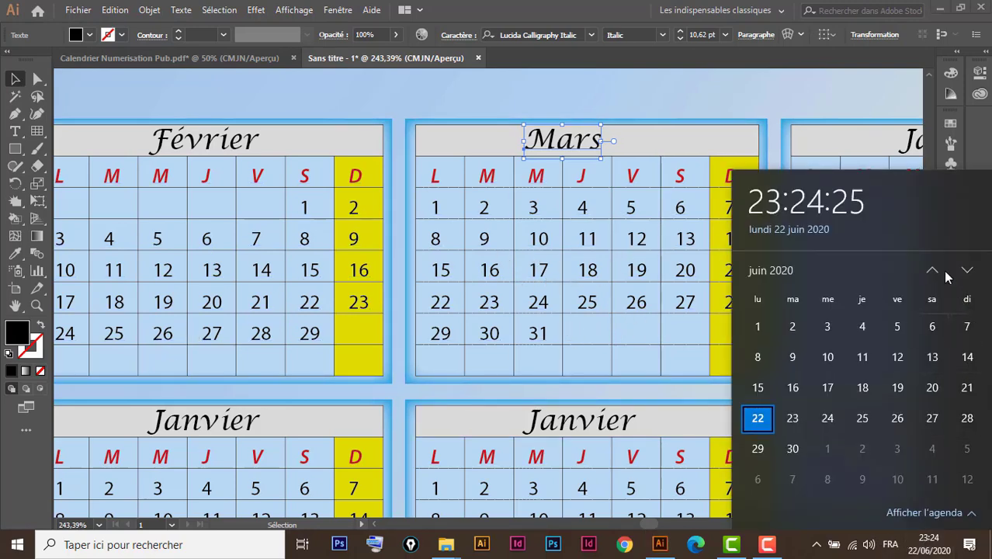
click(934, 270)
click(934, 269)
click(933, 270)
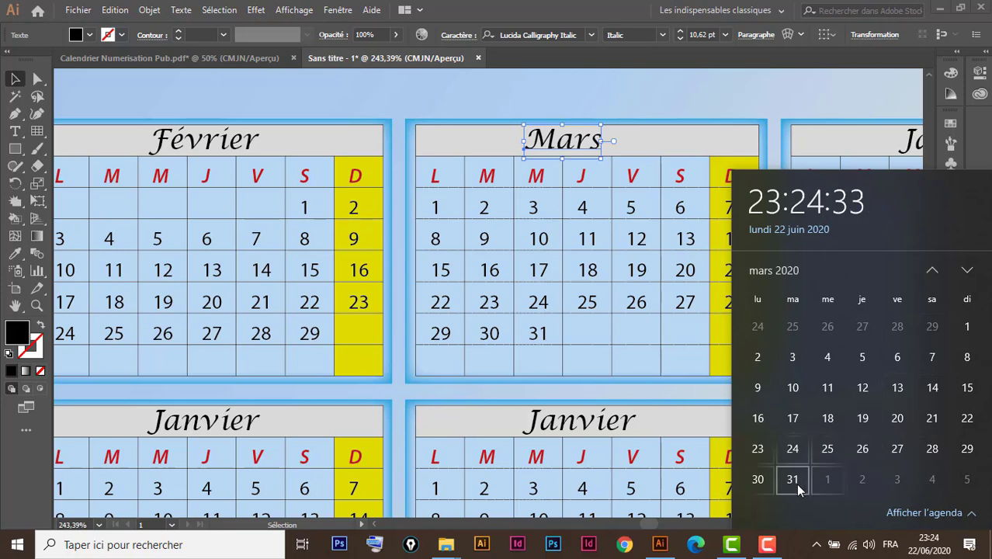
click(718, 99)
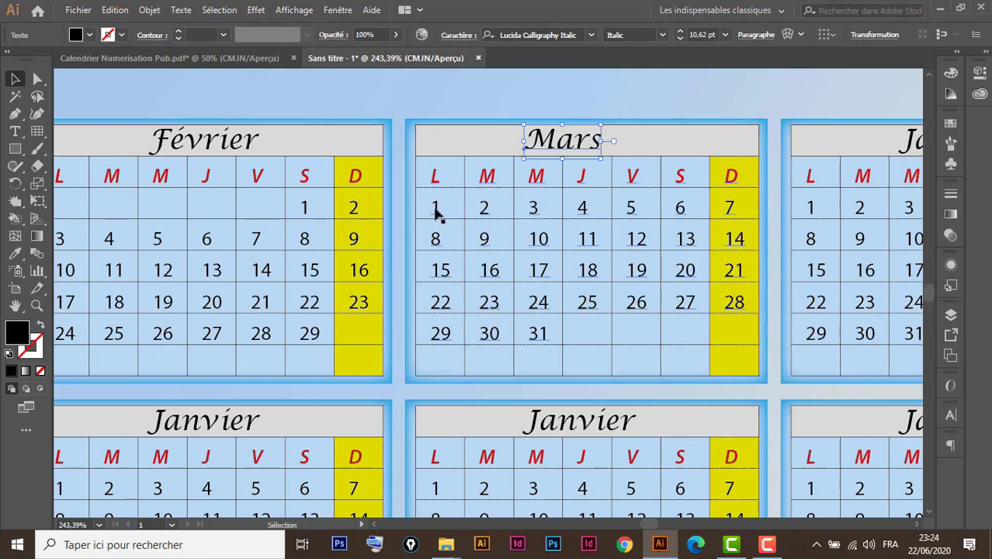
Shift the Mars dates six cells so the 1 falls on Sunday
key(t)
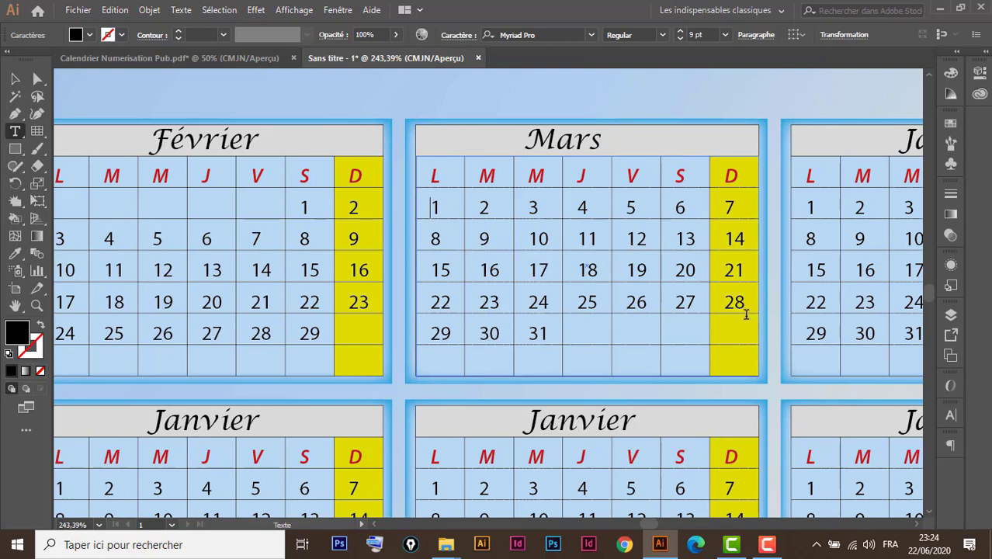
key(Tab)
key(Tab)
key(Tab)
key(Tab)
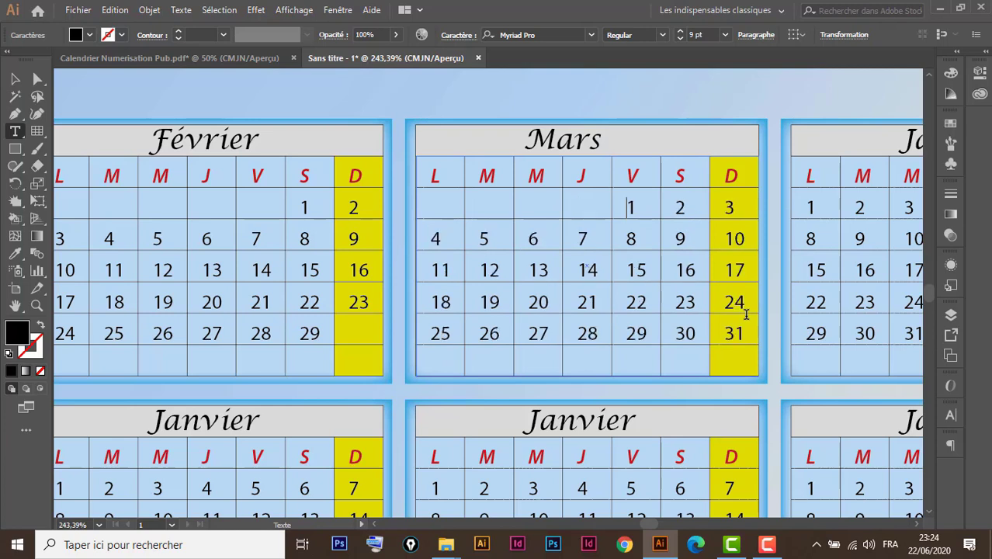
key(Tab)
key(Tab)
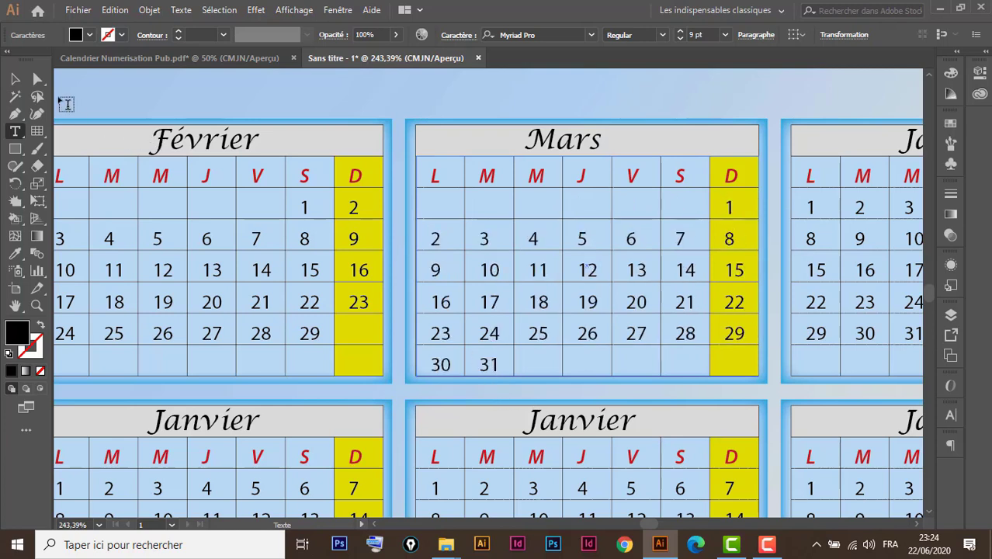
click(15, 79)
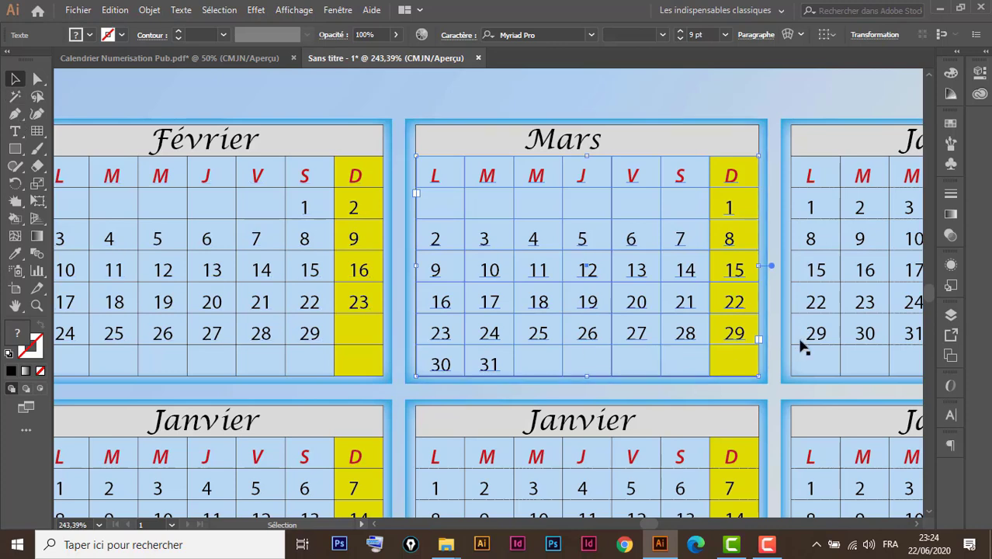
Replace the title of the fourth calendar block in the first row with Avril and nudge it slightly right and down
scroll(846, 288, right, 5)
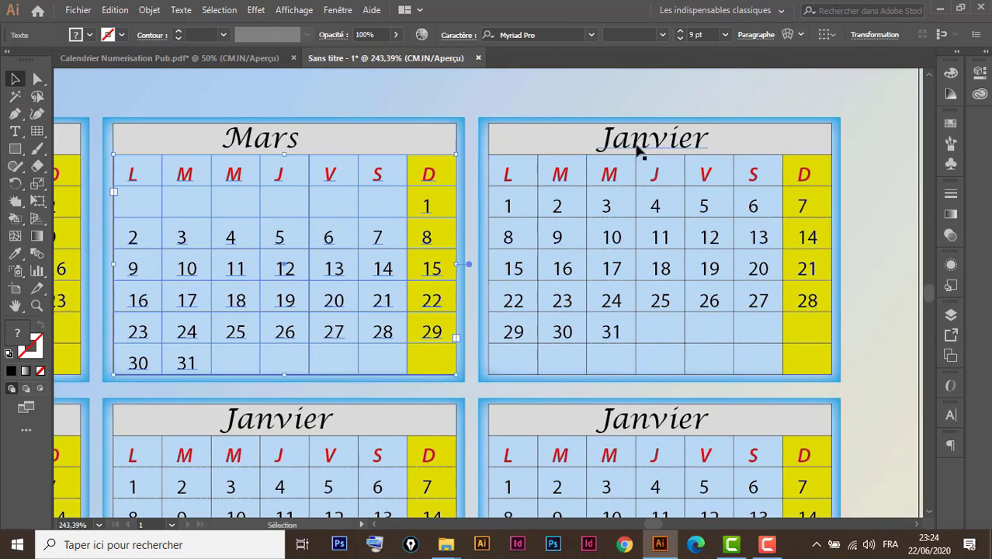
double_click(652, 149)
double_click(656, 153)
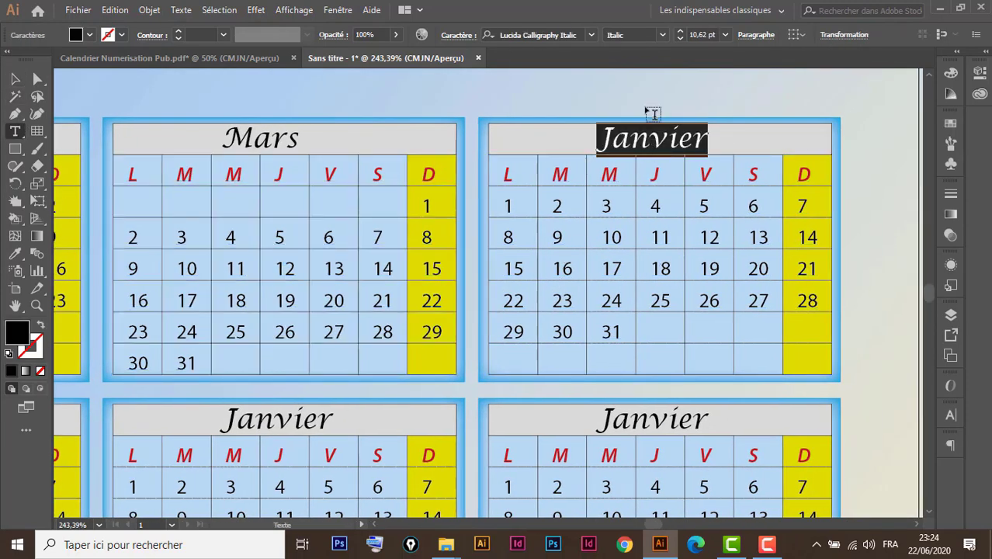
text(Avril)
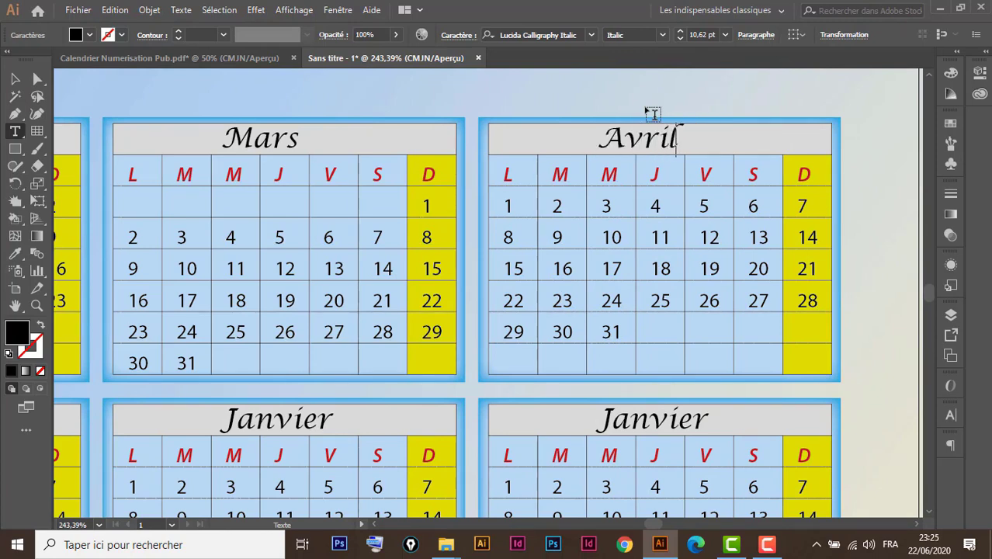
click(16, 80)
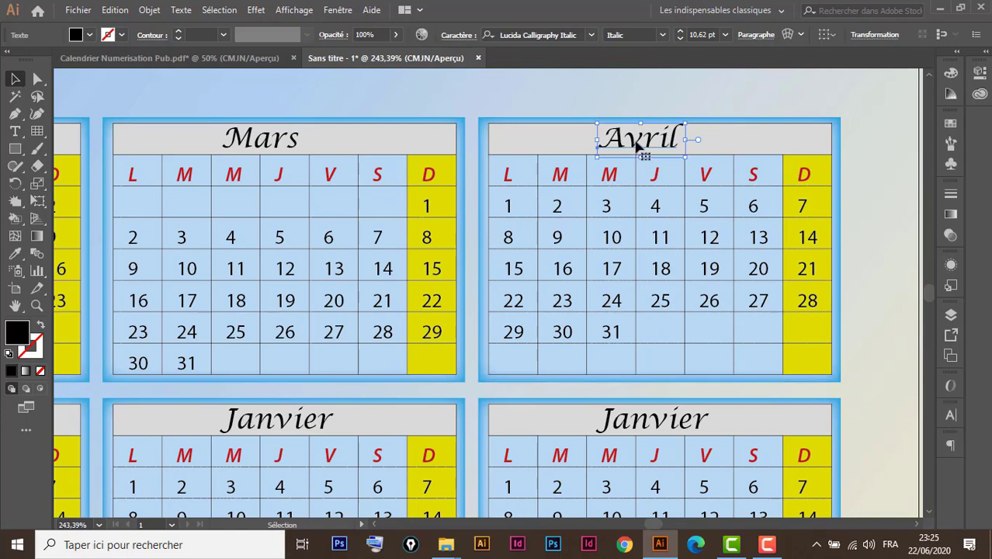
key(Right)
key(Right)
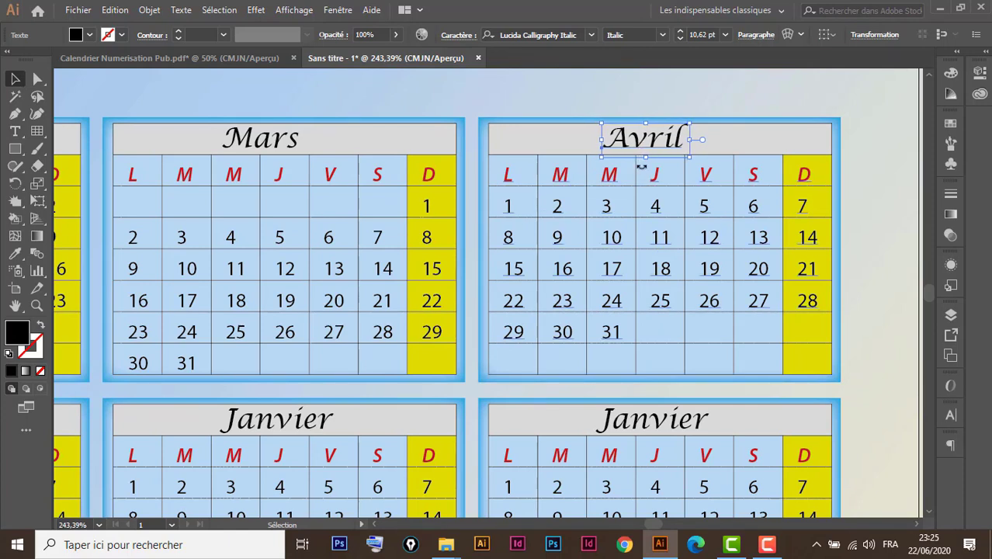
key(Down)
key(Down)
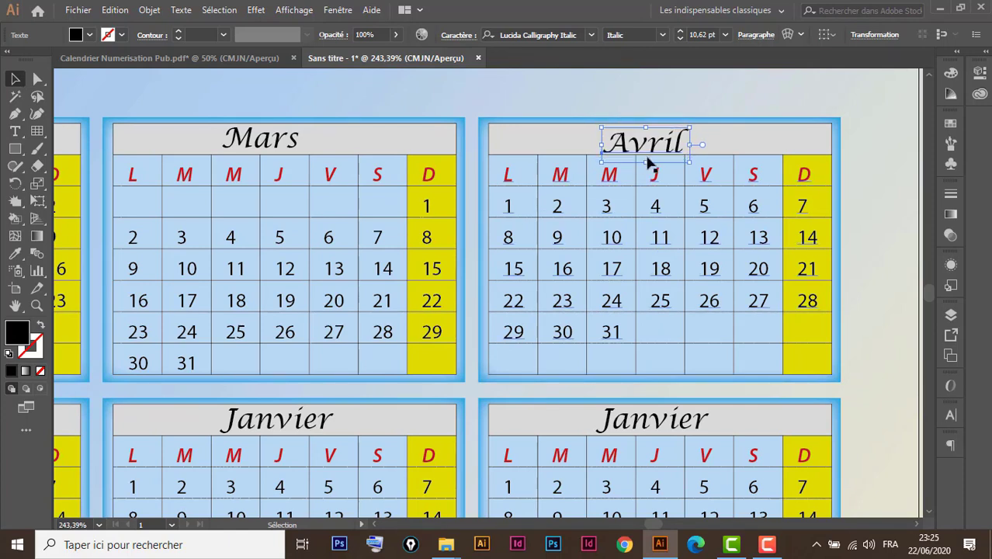
key(Up)
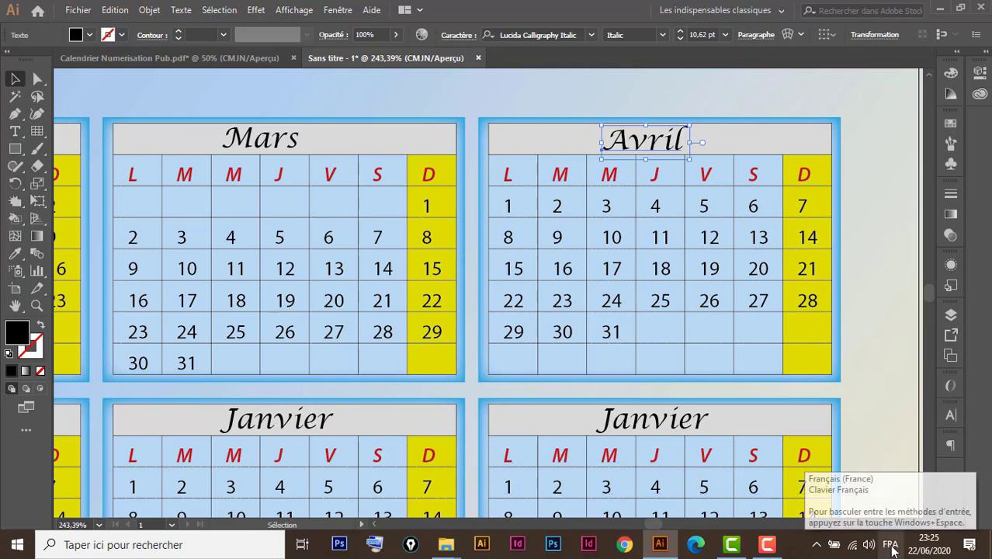
Consult avril 2020 in the Windows taskbar calendar for its starting weekday and last day
click(935, 543)
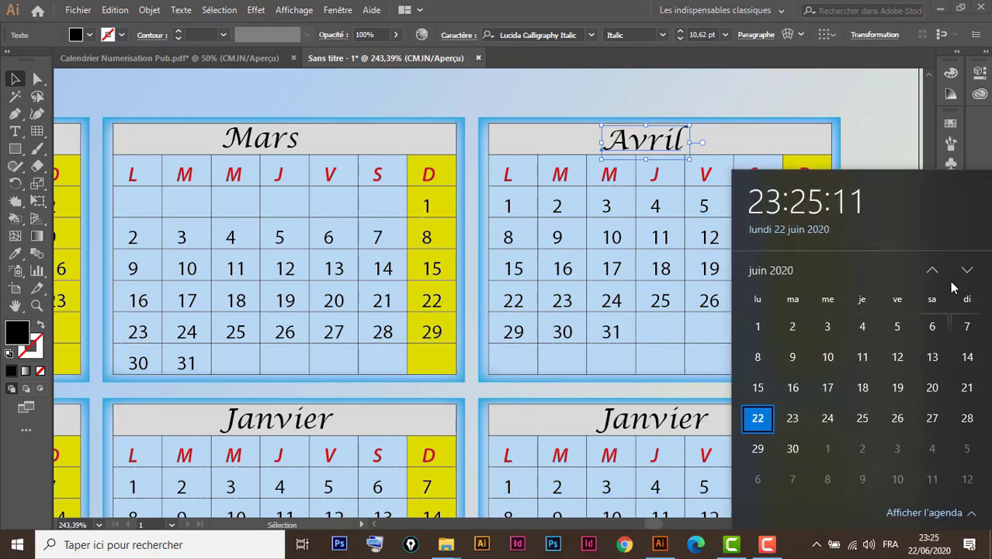
click(932, 269)
click(932, 269)
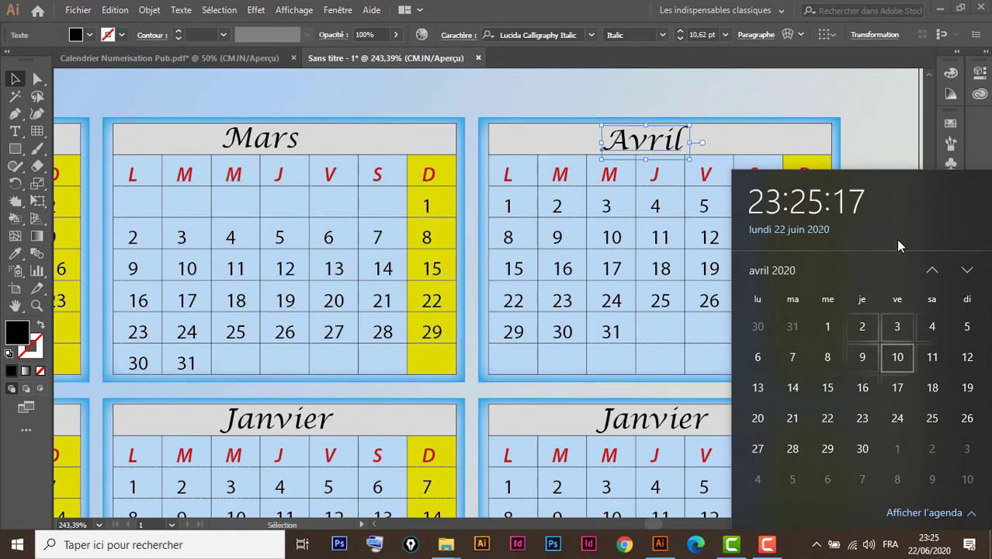
Shift the Avril dates two cells so the 1 falls on Wednesday, and remove the 31
click(514, 226)
double_click(508, 210)
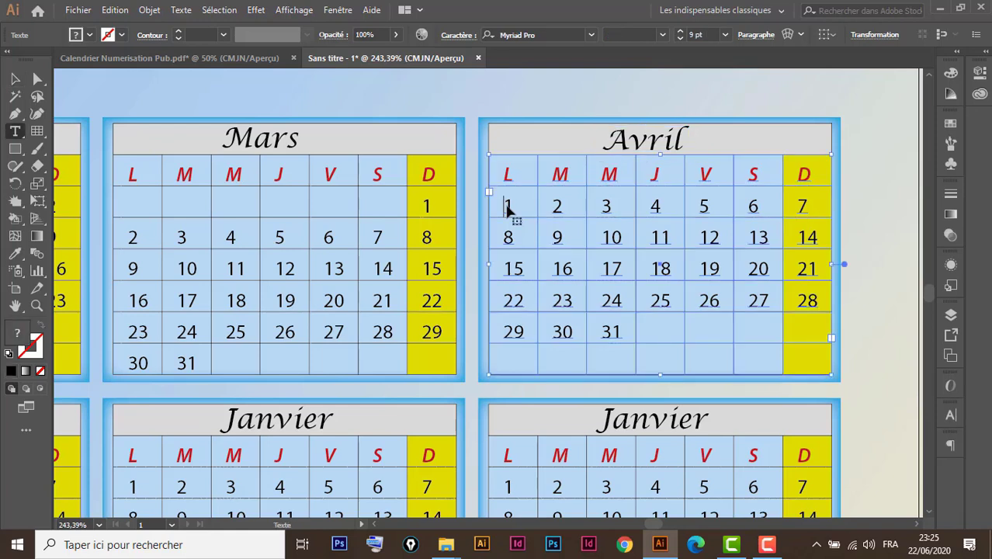
key(Tab)
key(Tab)
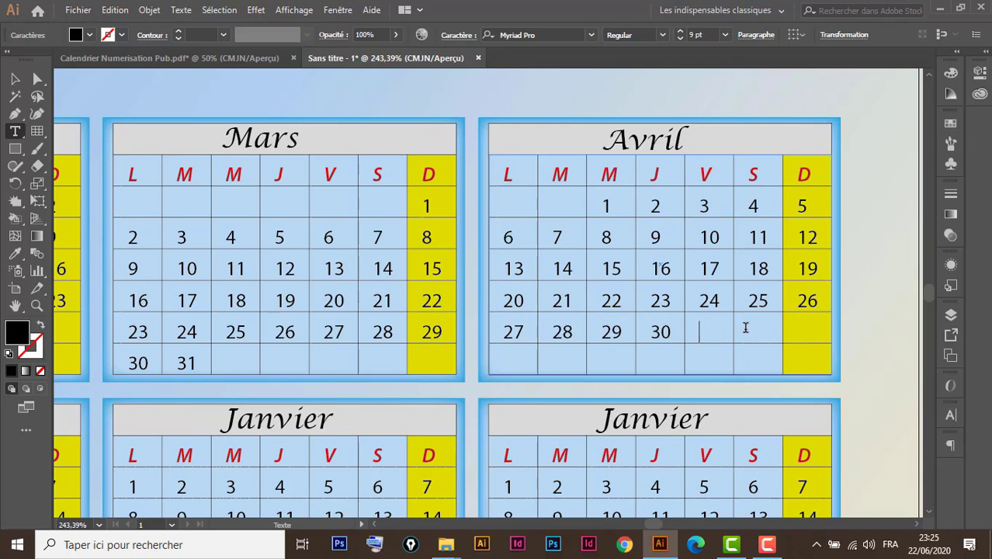
Replace the title of the first calendar block in the second row with Mai
key(Escape)
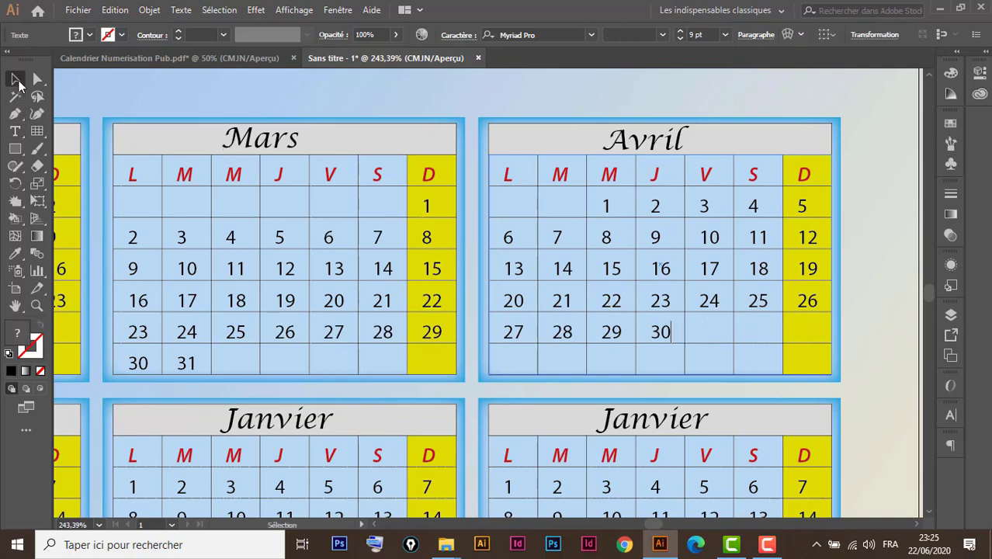
key(space)
drag(264, 396, 586, 220)
drag(423, 313, 676, 276)
drag(423, 347, 509, 283)
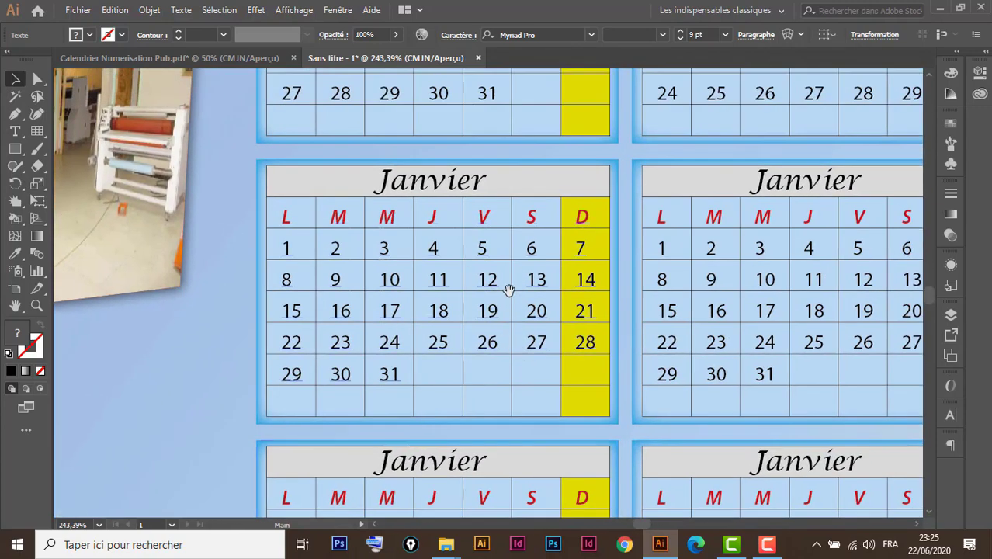
double_click(441, 189)
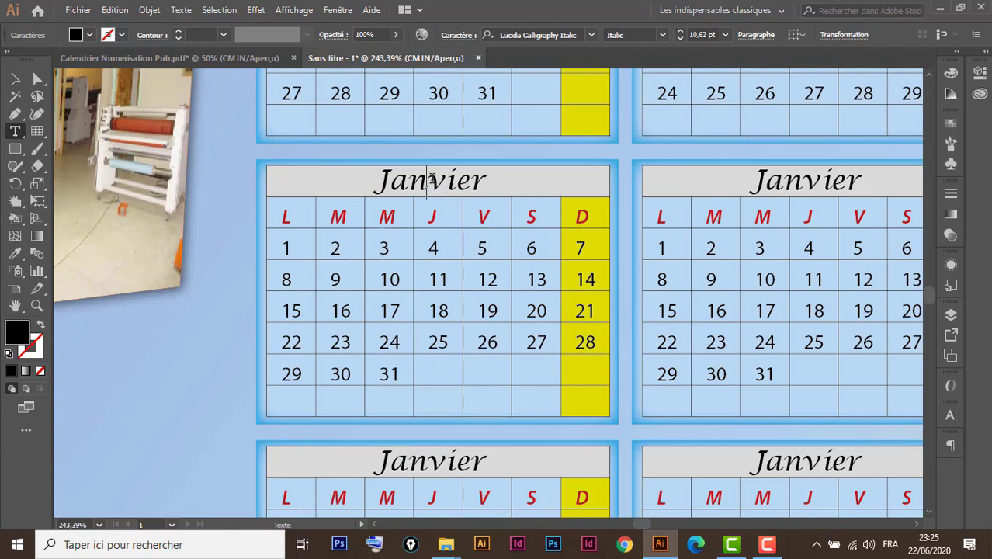
double_click(425, 175)
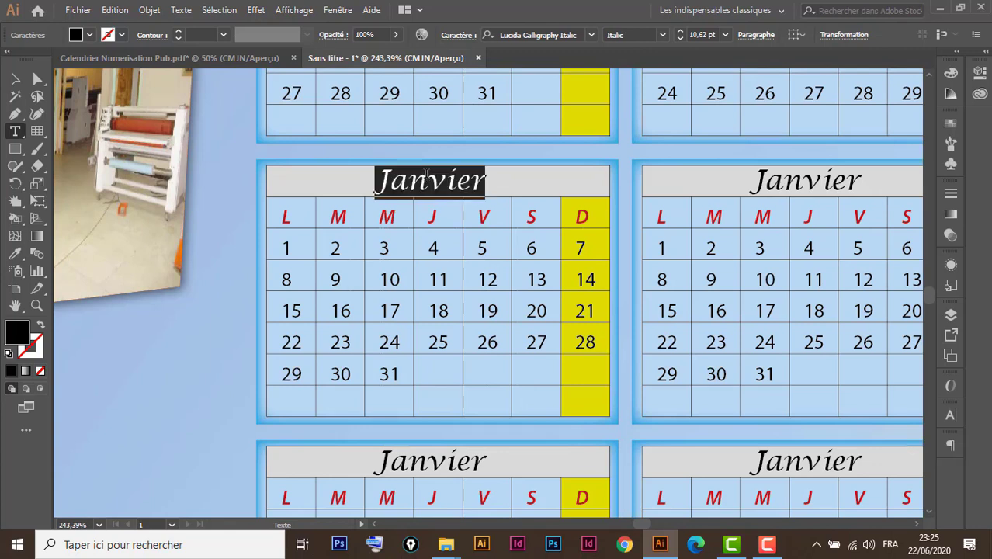
text(Mai)
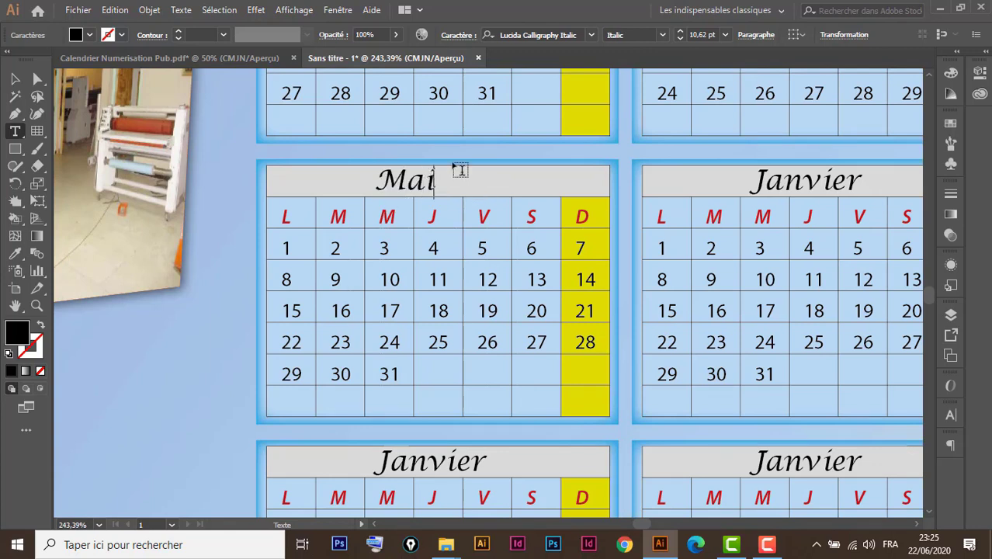
Nudge the Mai title to the right until it is centred in its header
click(17, 80)
key(Right)
key(Right)
key(Right)
key(Right)
key(Right)
key(Right)
key(Right)
key(Right)
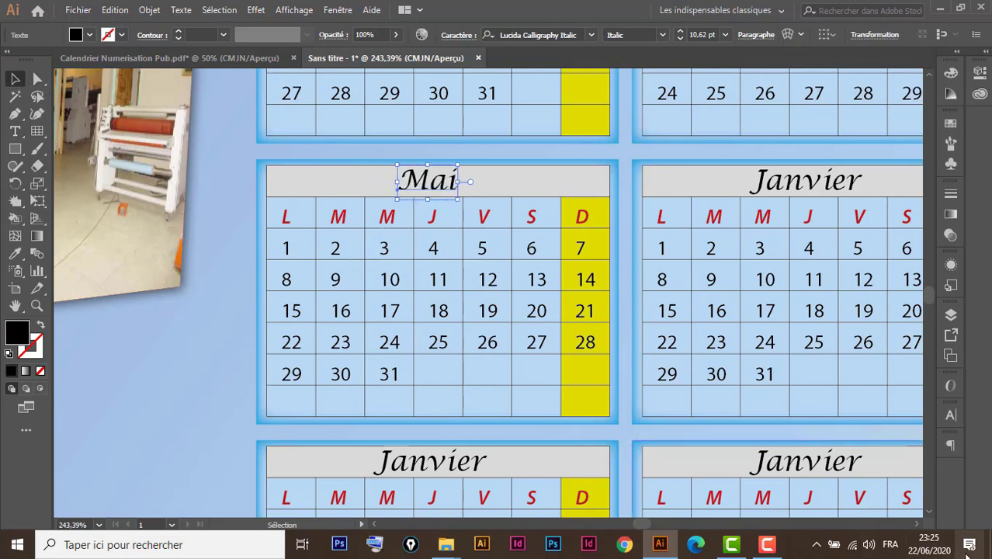
Consult mai 2020 in the Windows taskbar calendar for its starting weekday and last day
click(938, 544)
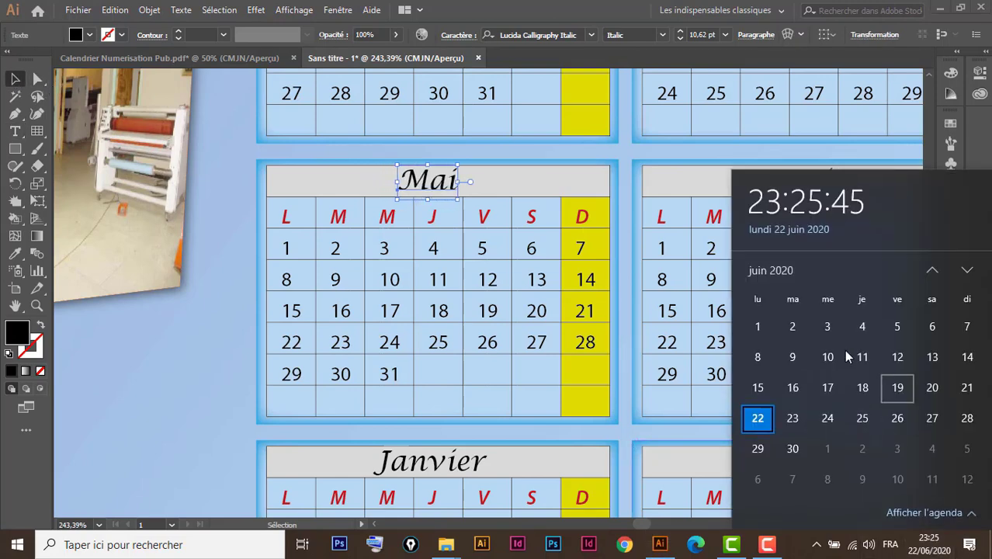
click(931, 270)
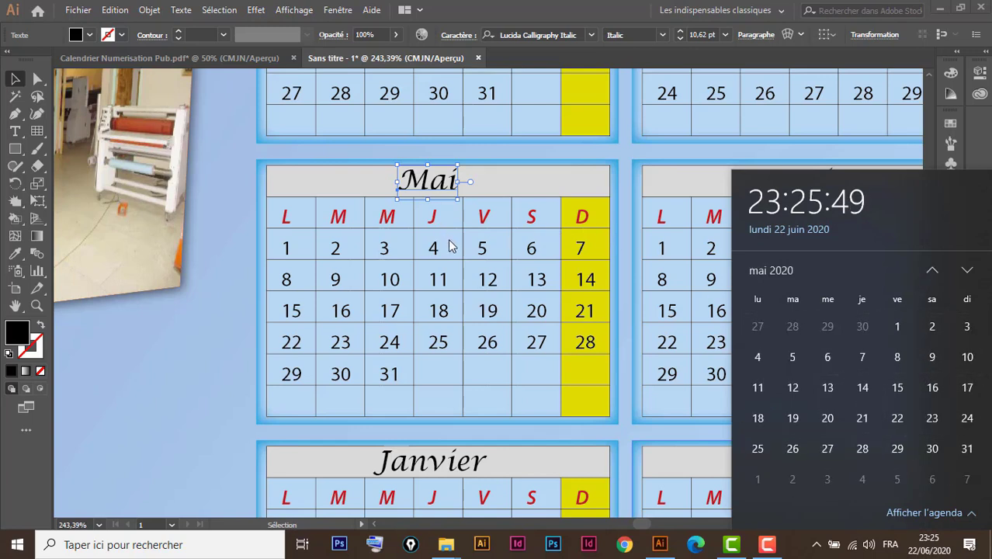
click(284, 257)
Shift the Mai dates four cells so the 1 falls on Friday
double_click(290, 254)
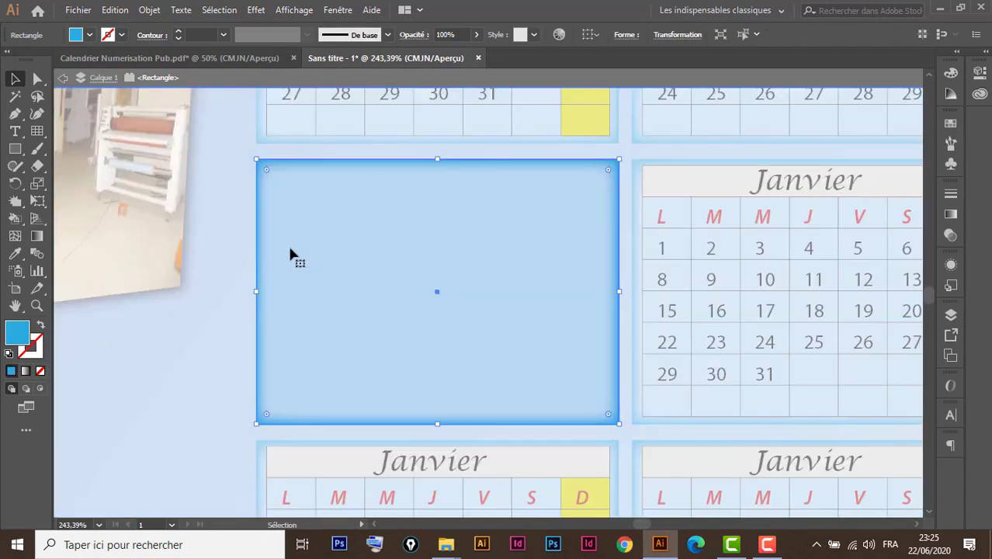
double_click(215, 269)
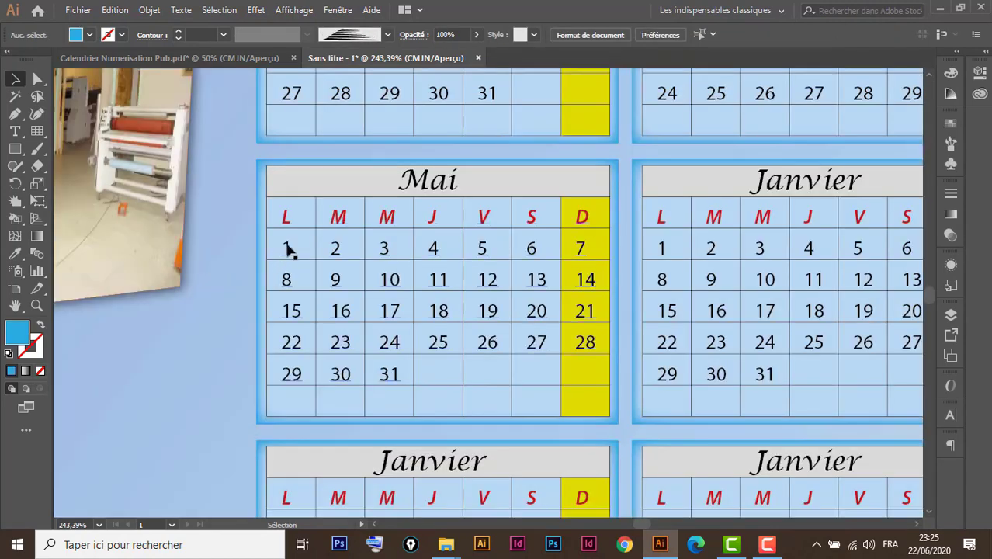
key(t)
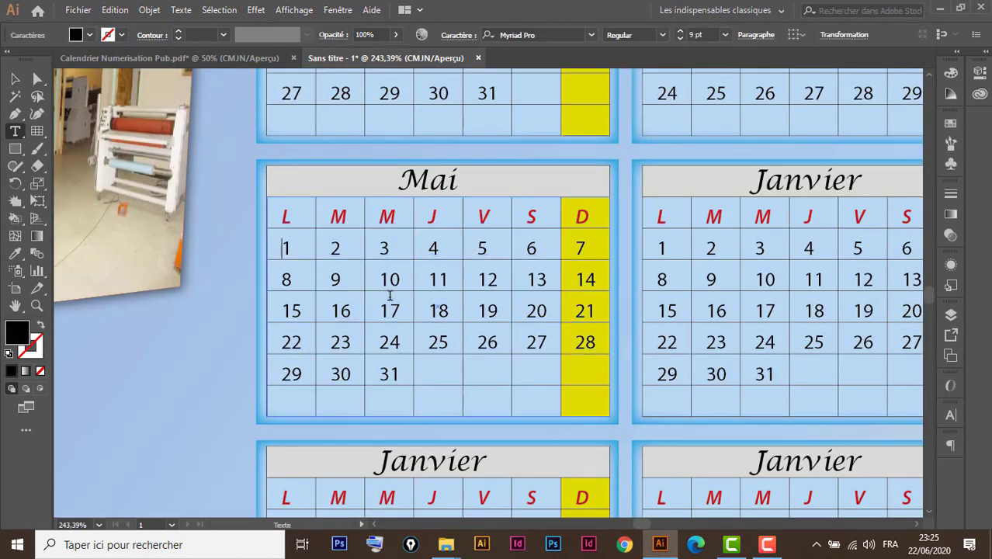
key(Tab)
key(Tab)
key(Tab)
key(Tab)
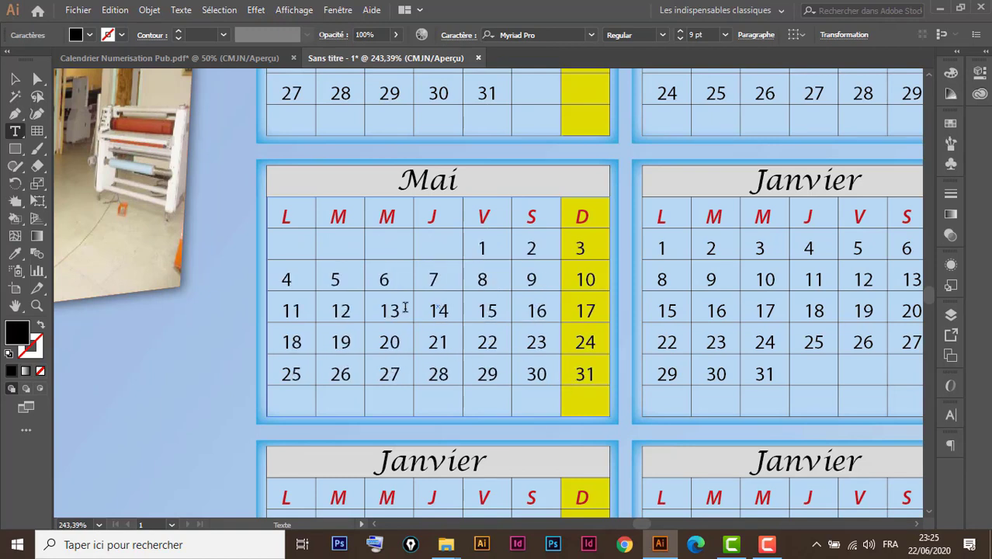
click(14, 79)
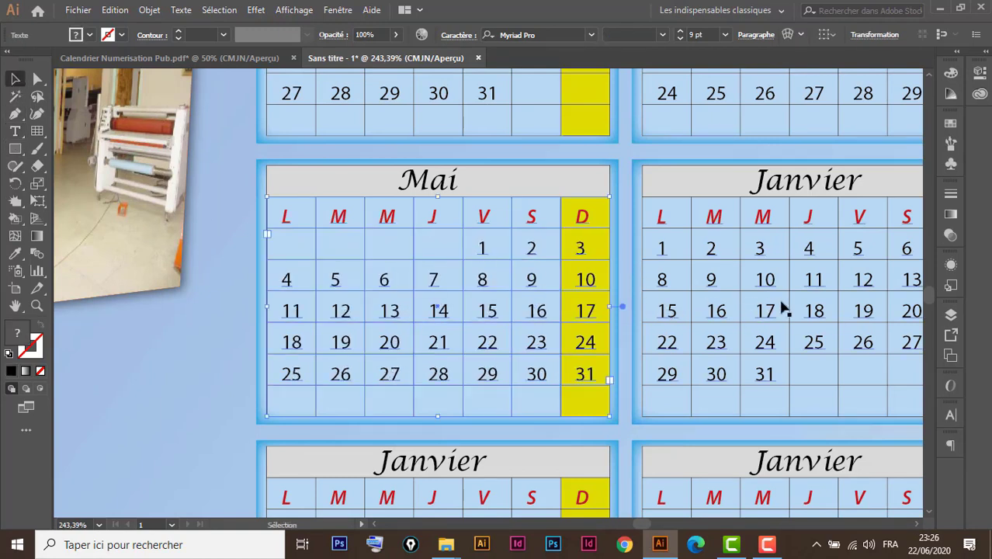
Replace the title of the second calendar block in the second row with Juin
drag(836, 316, 607, 248)
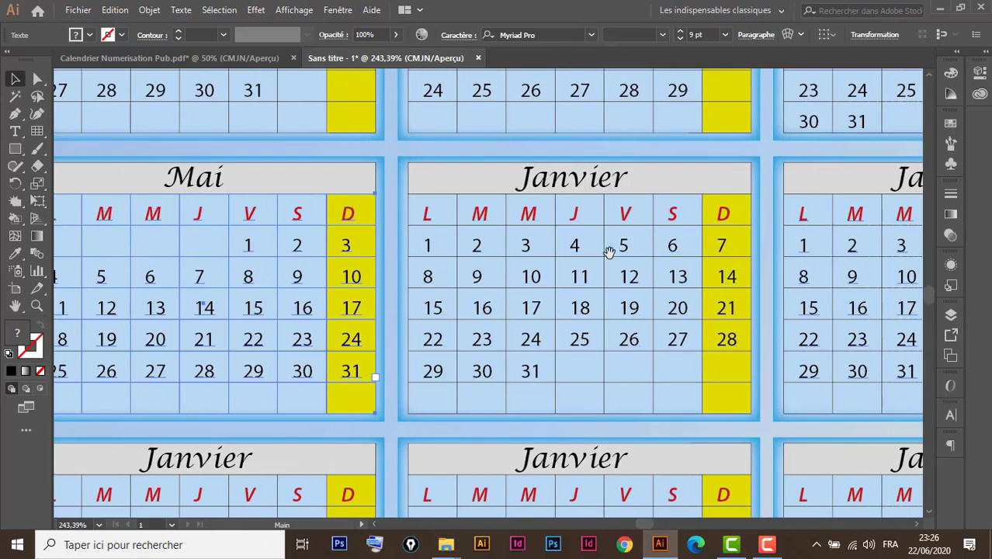
key(t)
double_click(576, 184)
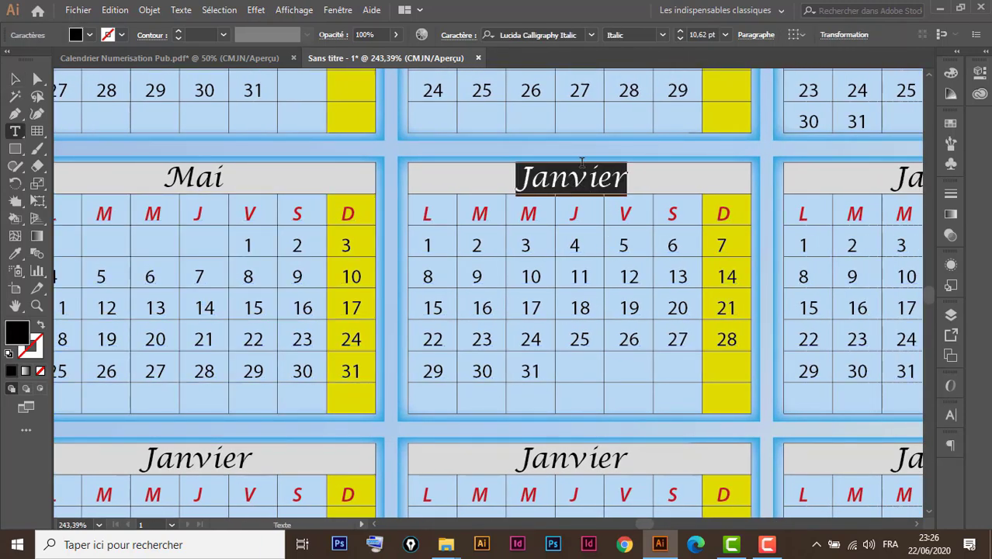
text(Juin)
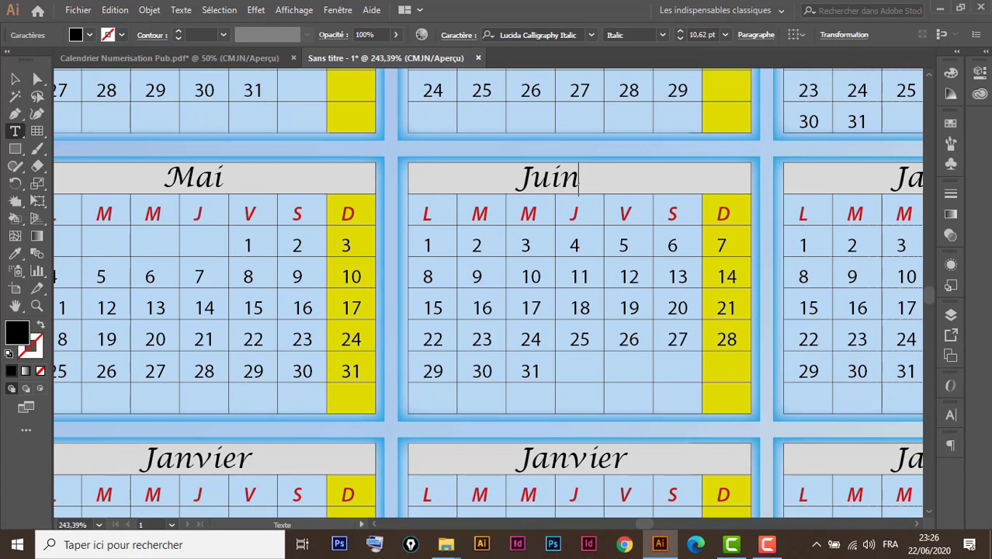
Nudge the Juin title to the right until it is centred in its header
click(15, 79)
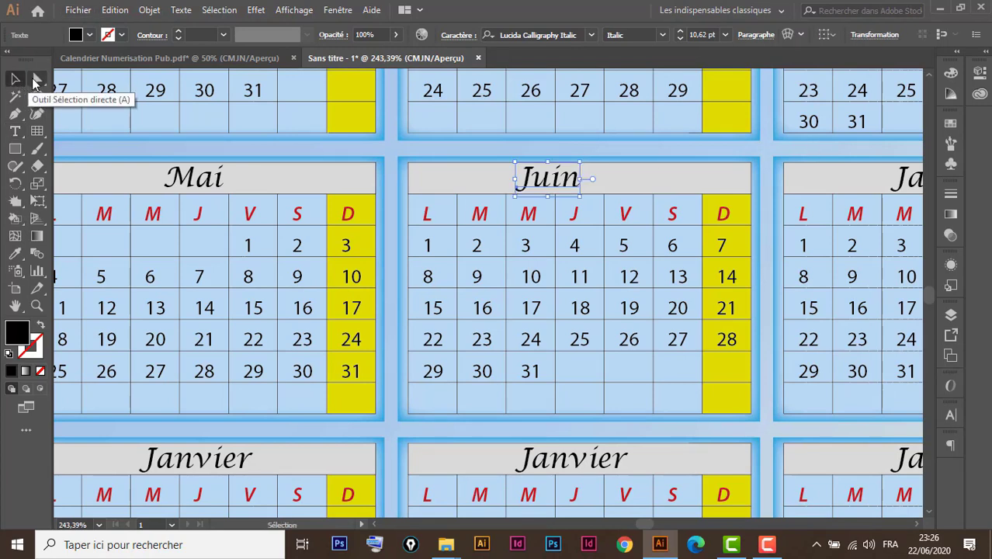
key(Right)
key(Right)
key(Right)
key(Right)
key(Right)
key(Right)
key(Right)
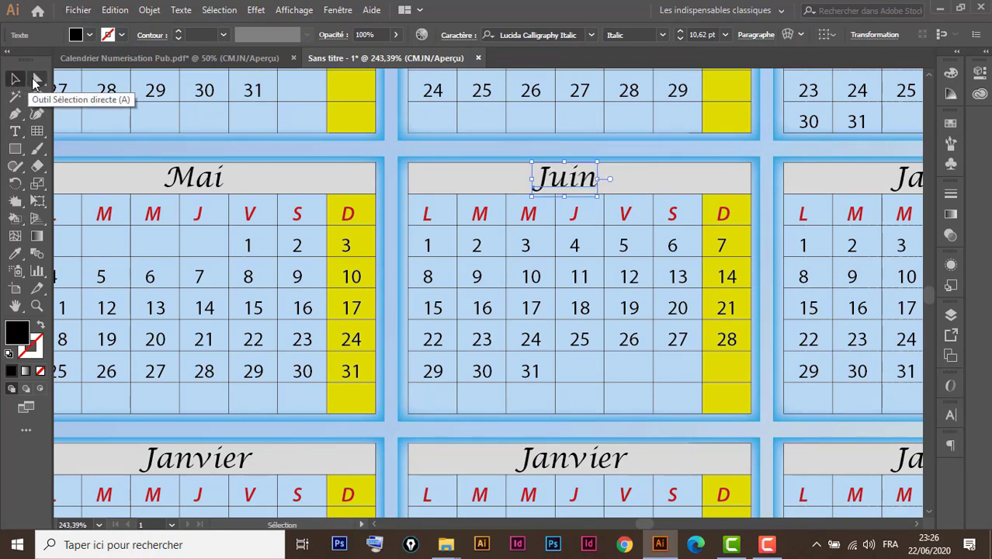
key(Right)
key(Right)
key(Right)
key(Right)
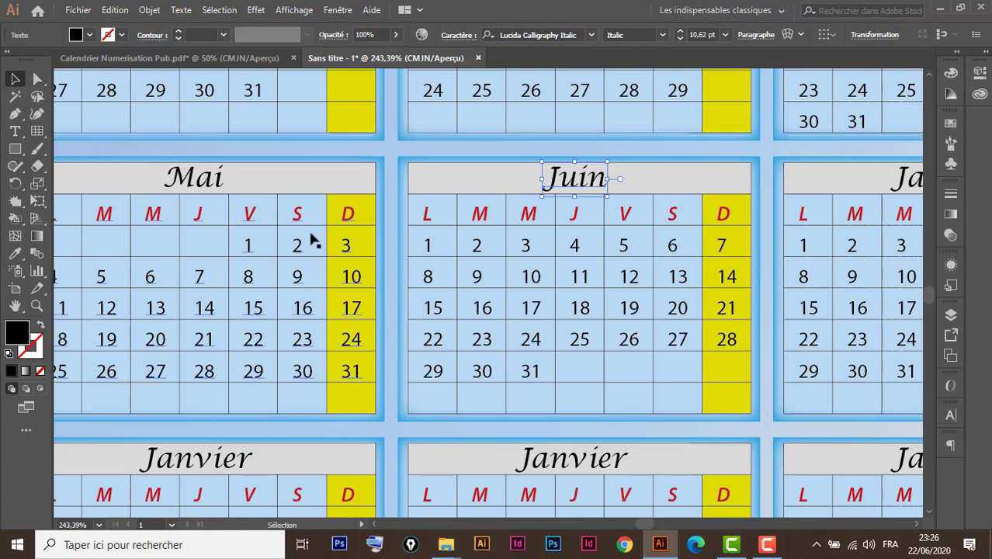
Check juin 2020 in the Windows taskbar calendar and remove the 31 from the Juin dates
click(928, 542)
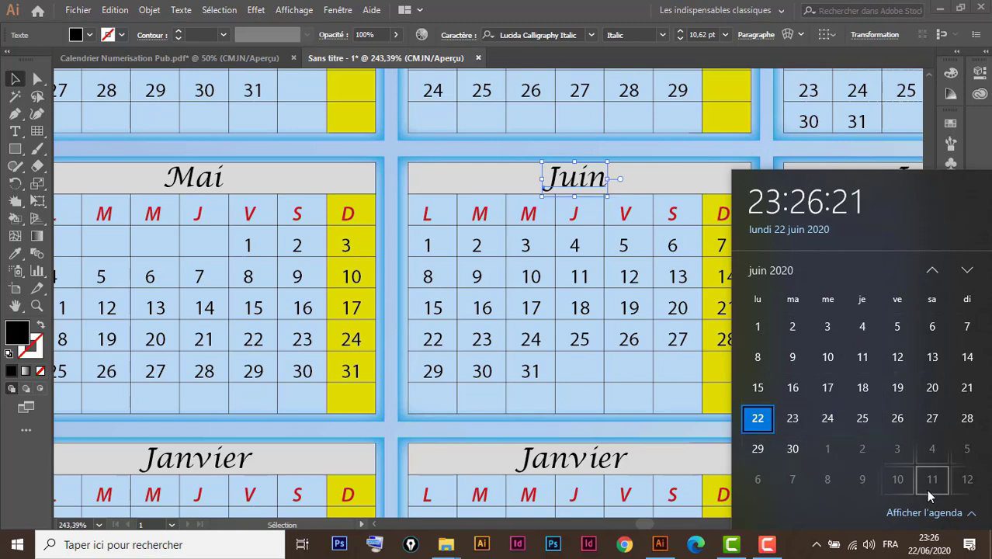
click(718, 177)
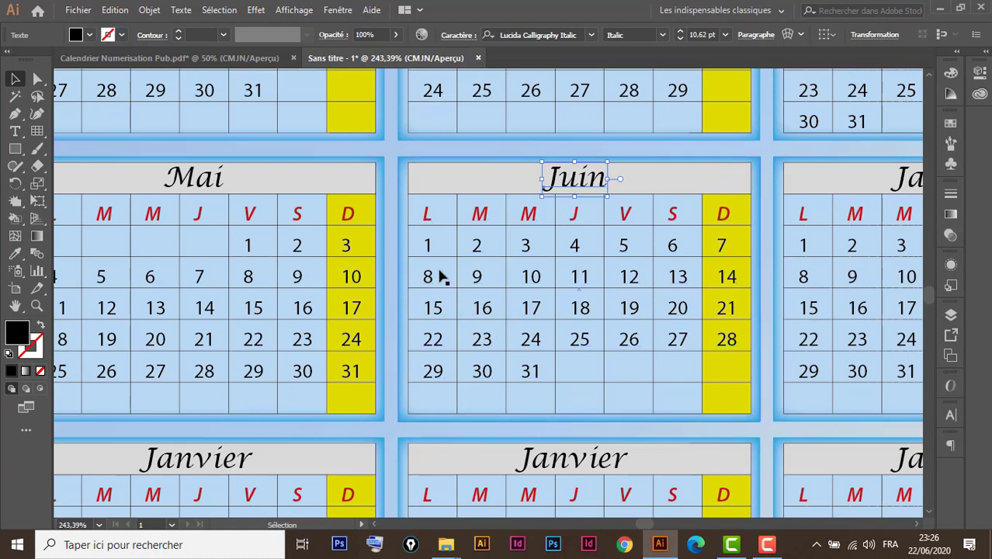
key(t)
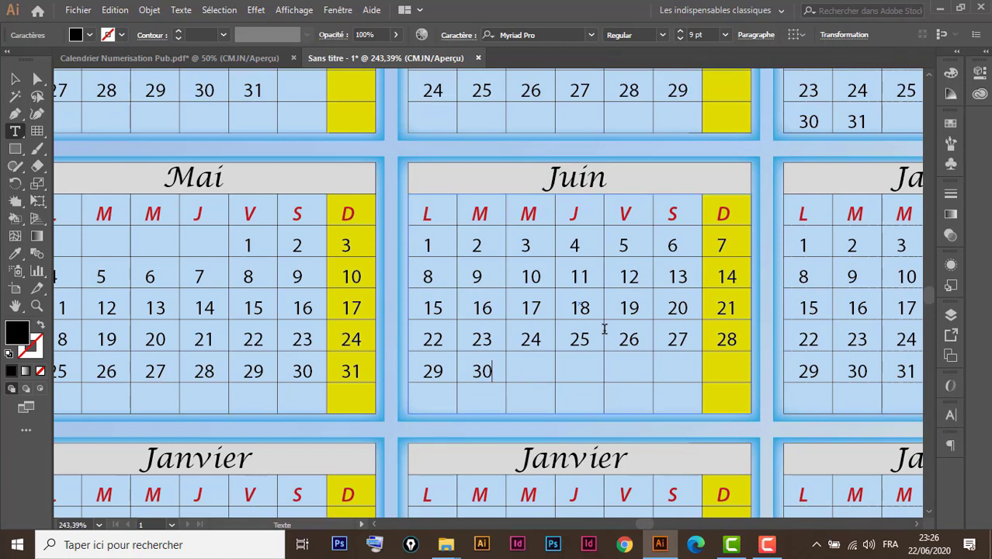
click(15, 78)
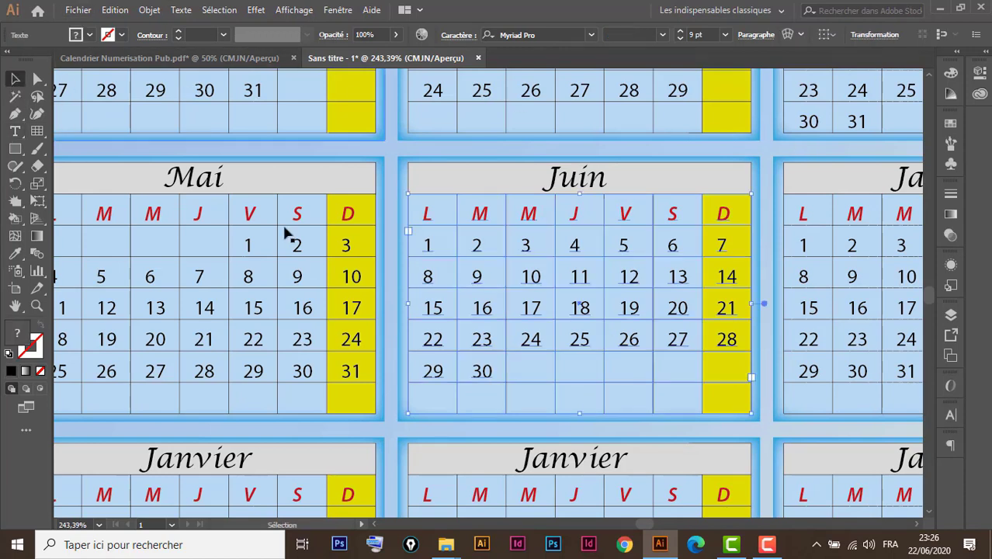
Replace the title of the third calendar block in the second row with Juillet and nudge it slightly right and down
key(space)
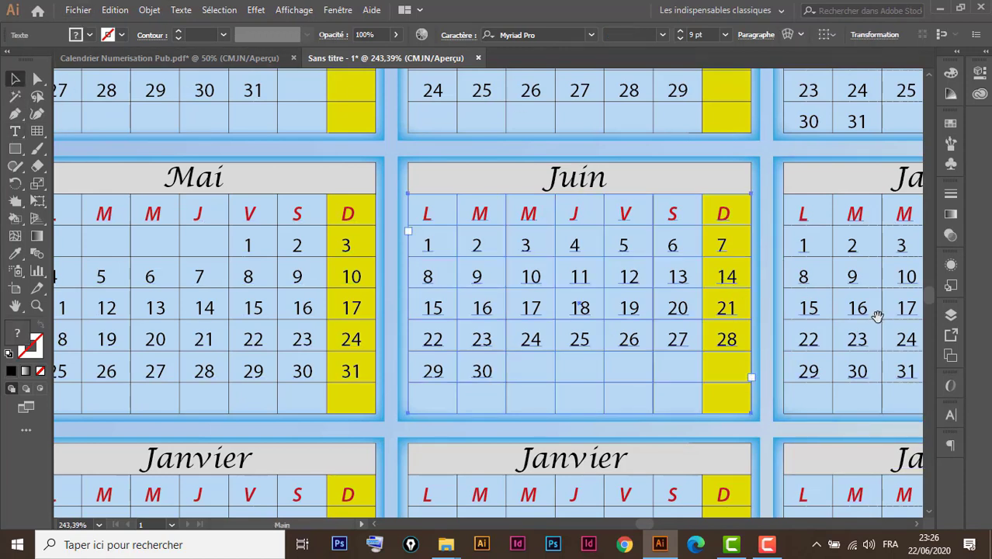
drag(879, 314, 535, 351)
double_click(577, 227)
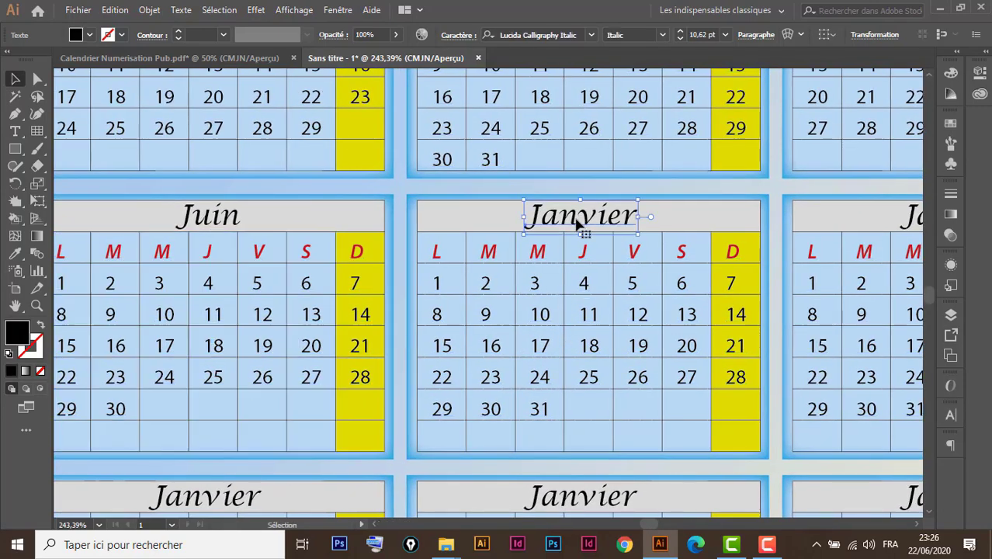
double_click(582, 217)
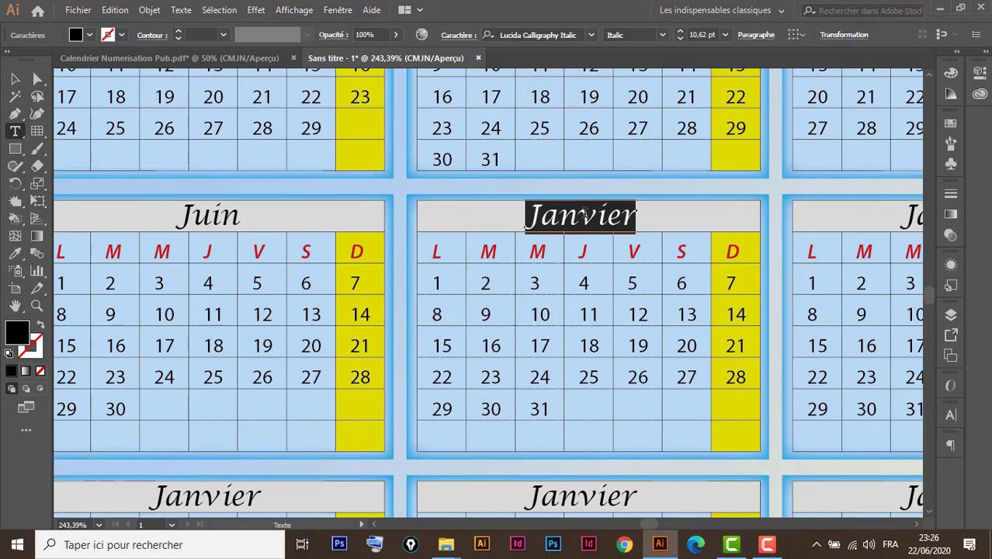
text(Juillet)
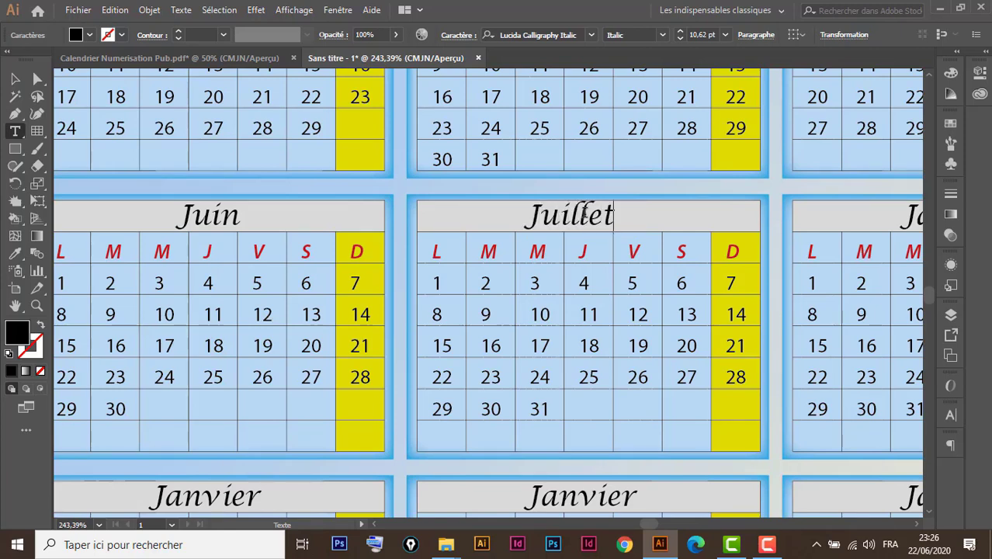
click(14, 78)
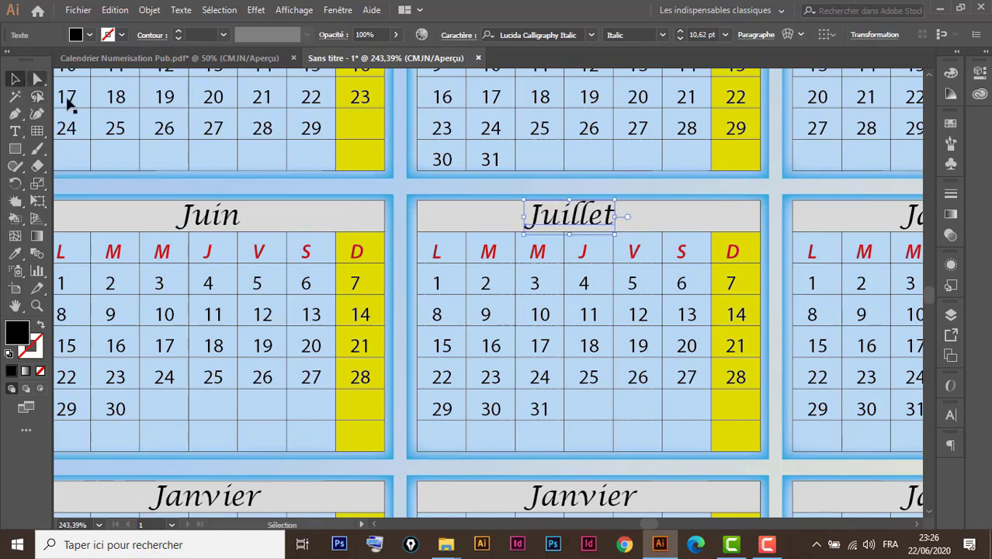
key(Right)
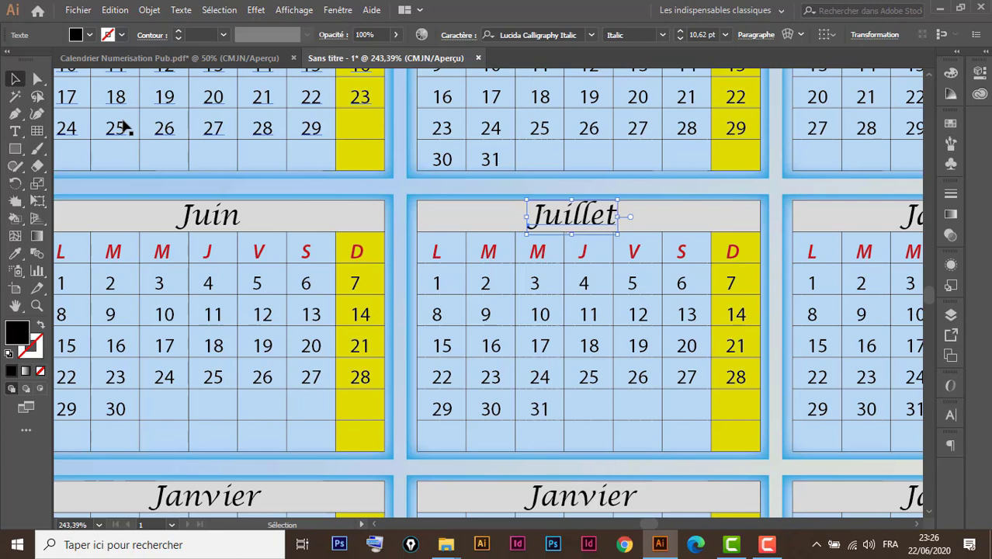
key(Down)
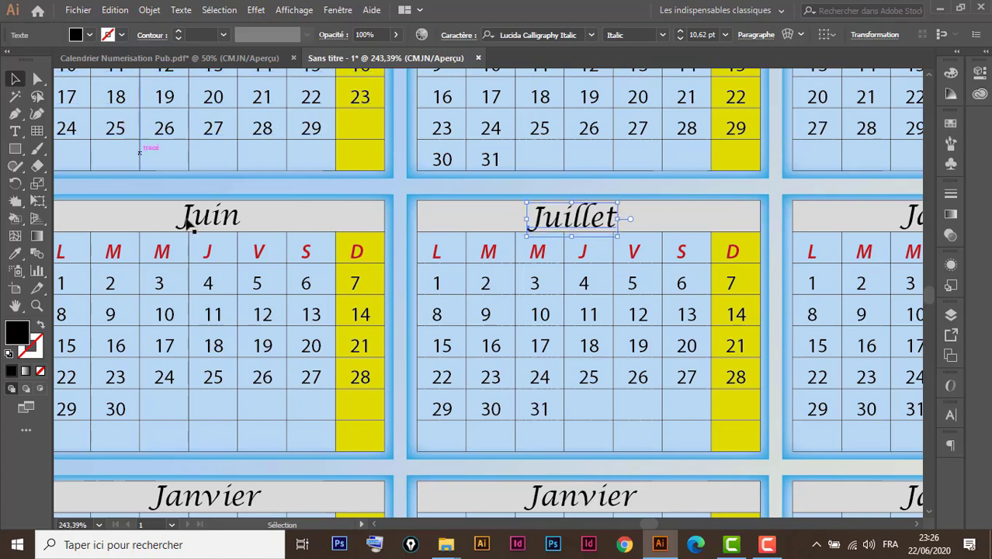
Consult juillet 2020 in the Windows taskbar calendar for its starting weekday and last day
click(941, 550)
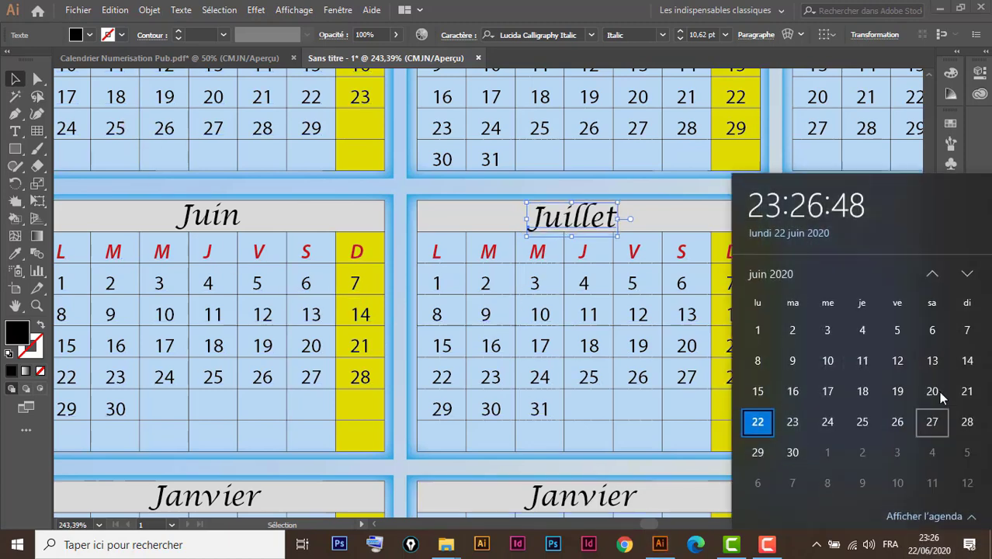
click(967, 272)
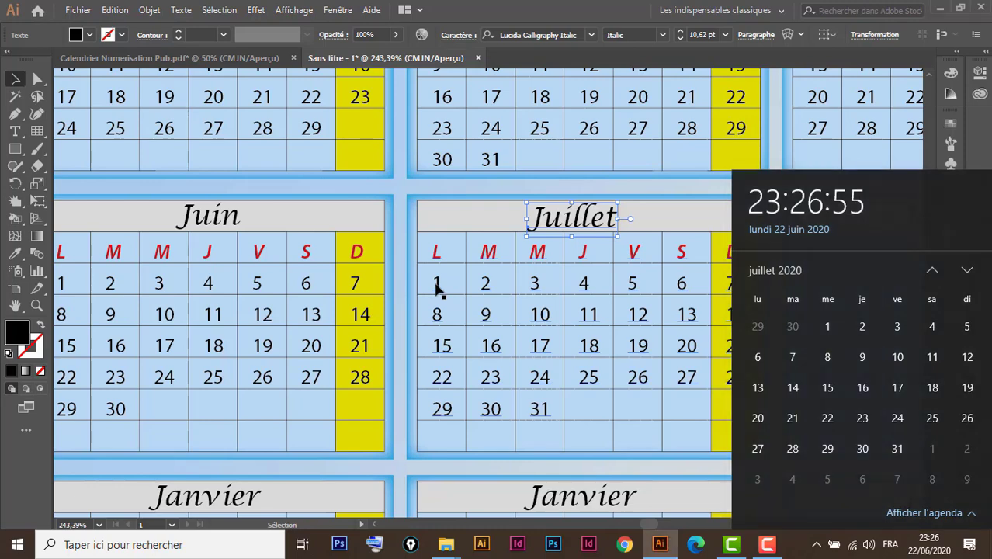
click(457, 311)
Shift the Juillet dates two cells so the 1 falls on Wednesday
key(t)
key(Tab)
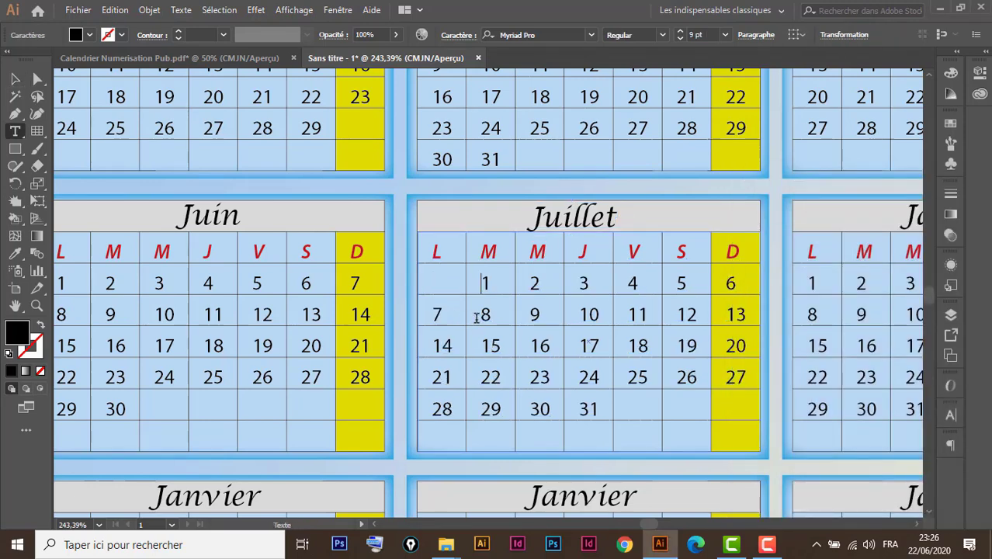
key(Tab)
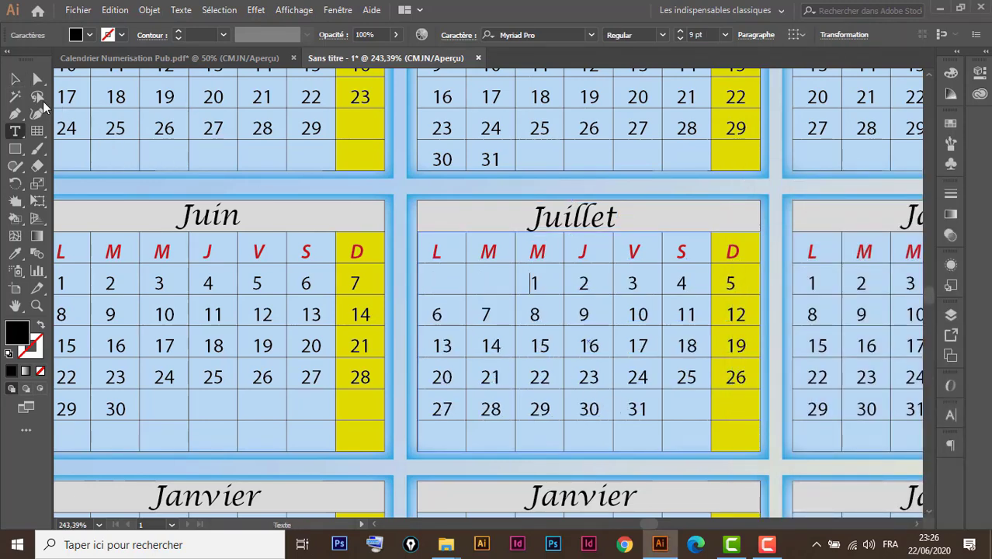
click(15, 79)
drag(754, 306, 340, 280)
double_click(544, 198)
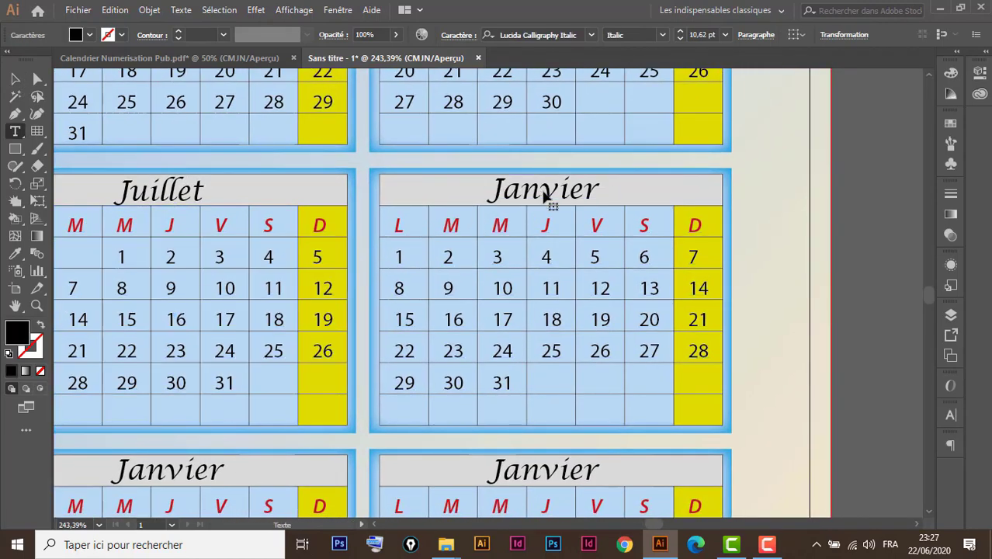
double_click(544, 198)
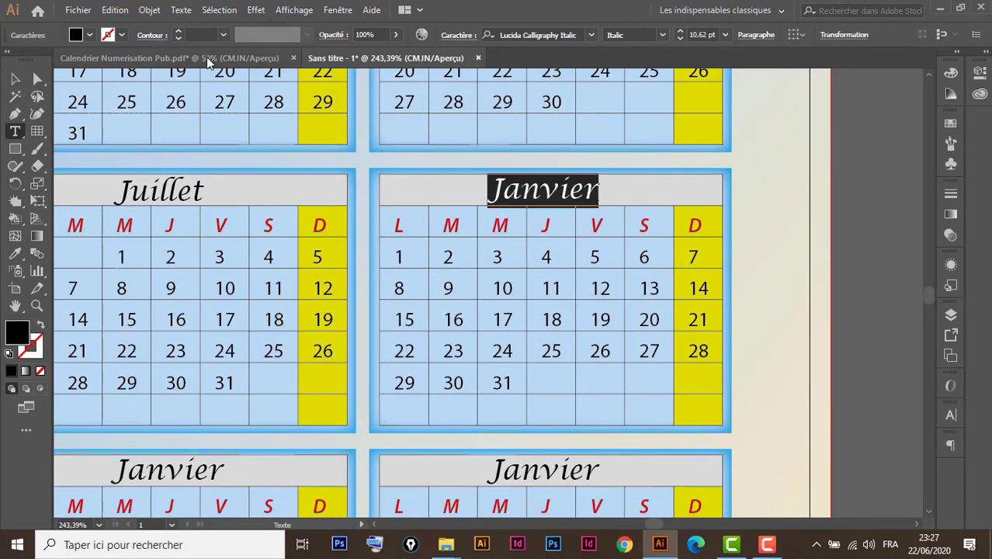
Copy the company contact details text block from the Calendrier Numerisation Pub.pdf document
click(158, 59)
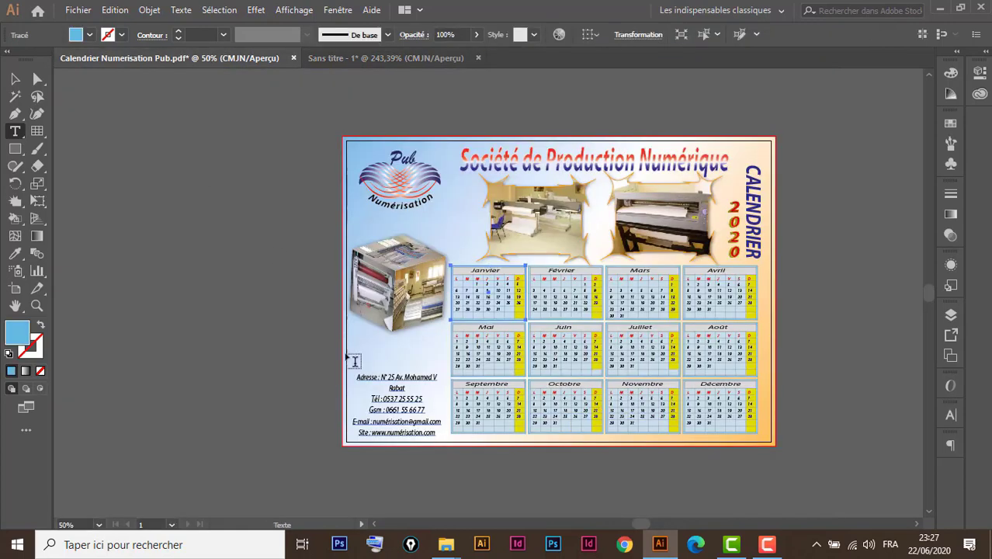
click(15, 79)
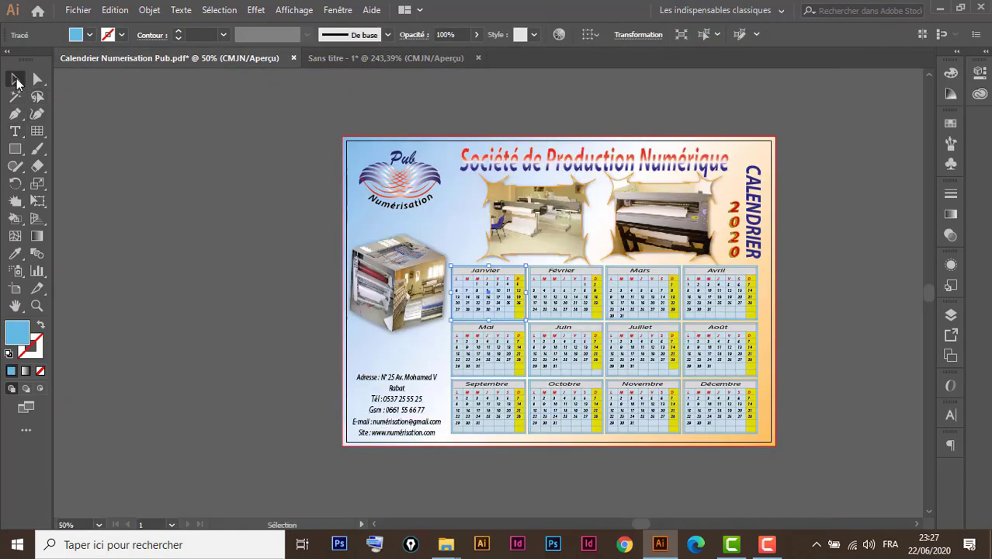
click(392, 399)
key(ctrl+c)
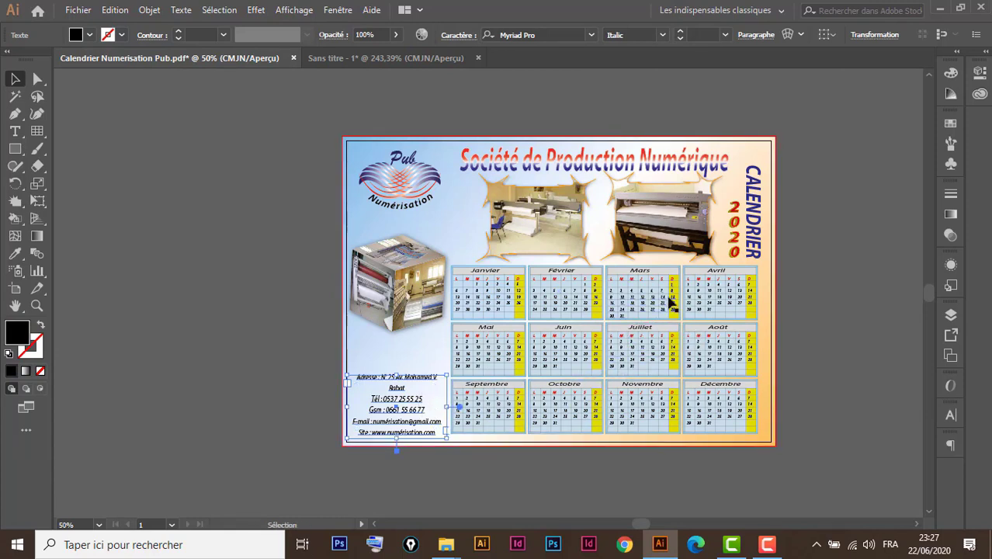
Paste the contact details into the empty lower-left area of the Sans titre - 1 layout and move the block slightly up
click(359, 58)
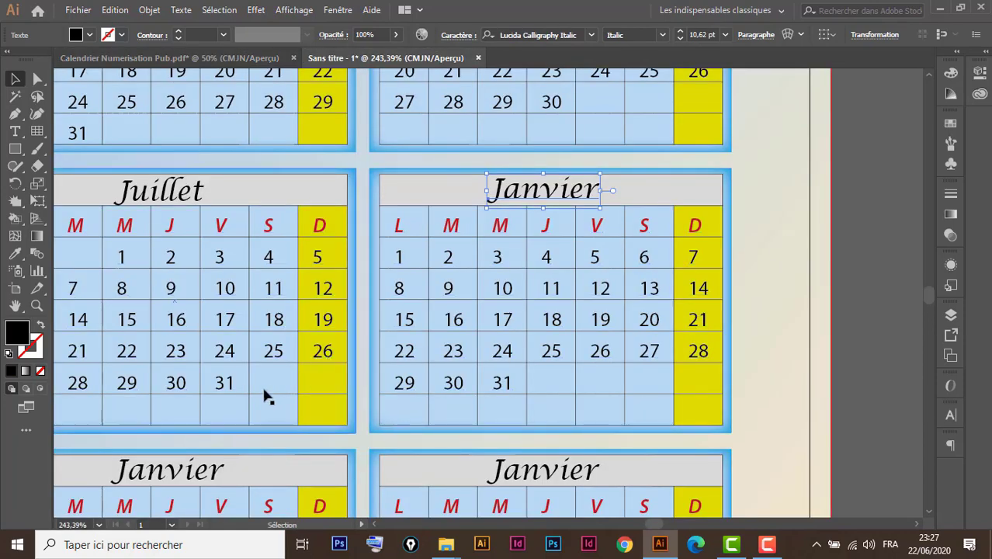
key(space)
drag(218, 388, 803, 215)
drag(311, 375, 707, 291)
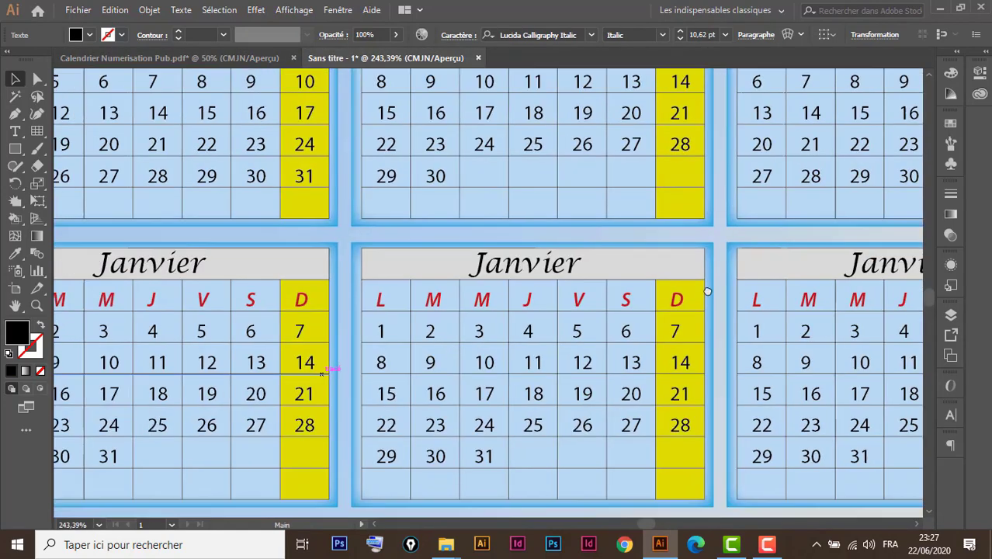
drag(408, 357, 717, 293)
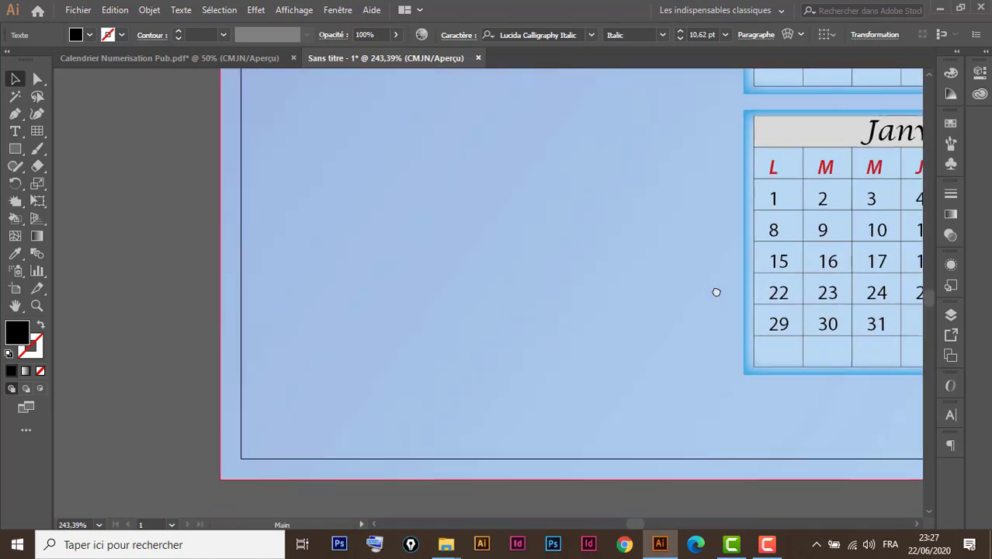
key(ctrl+v)
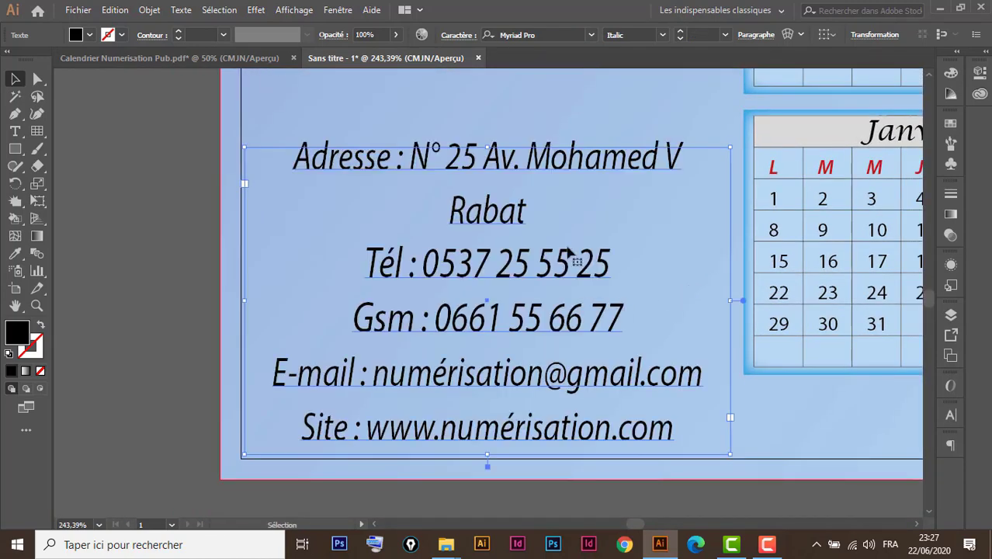
drag(528, 168, 521, 116)
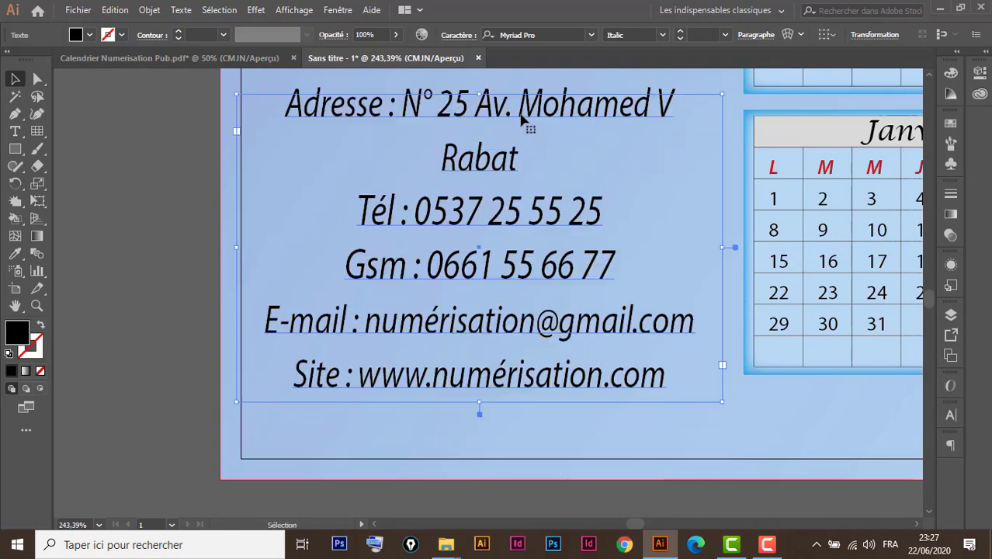
Replace the Janvier title of the fourth calendar block in the second row with Août
key(ctrl+minus)
key(ctrl+minus)
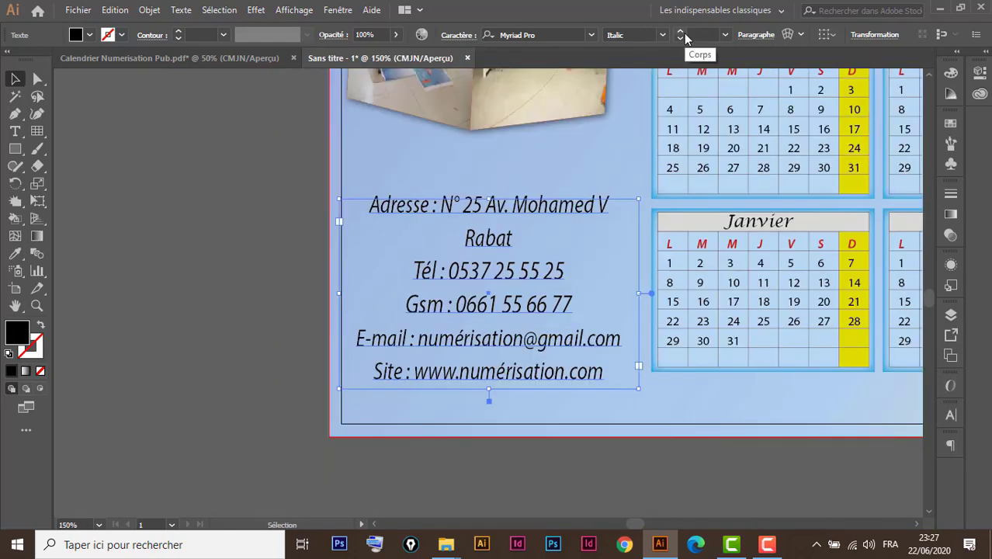
key(space)
drag(813, 260, 364, 346)
drag(643, 327, 519, 326)
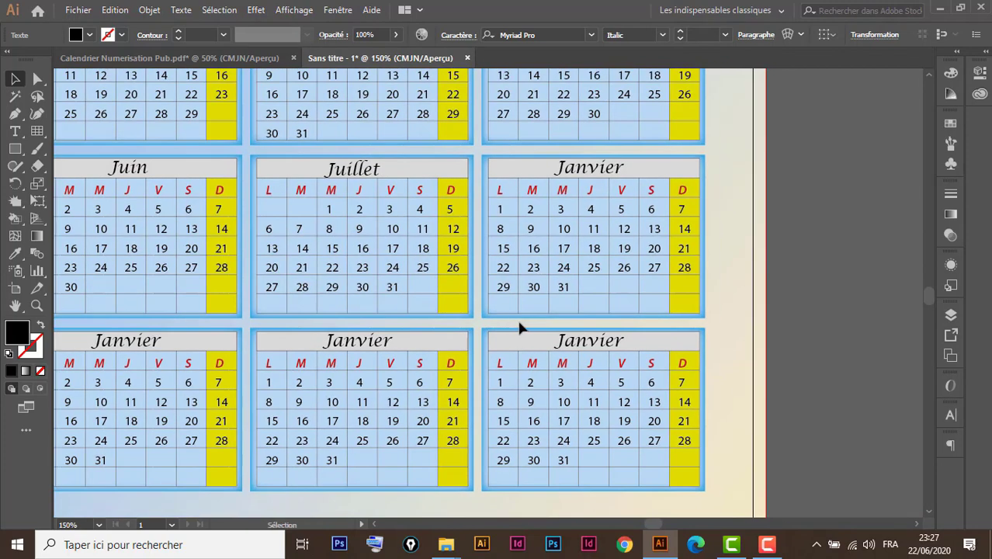
double_click(588, 172)
double_click(590, 168)
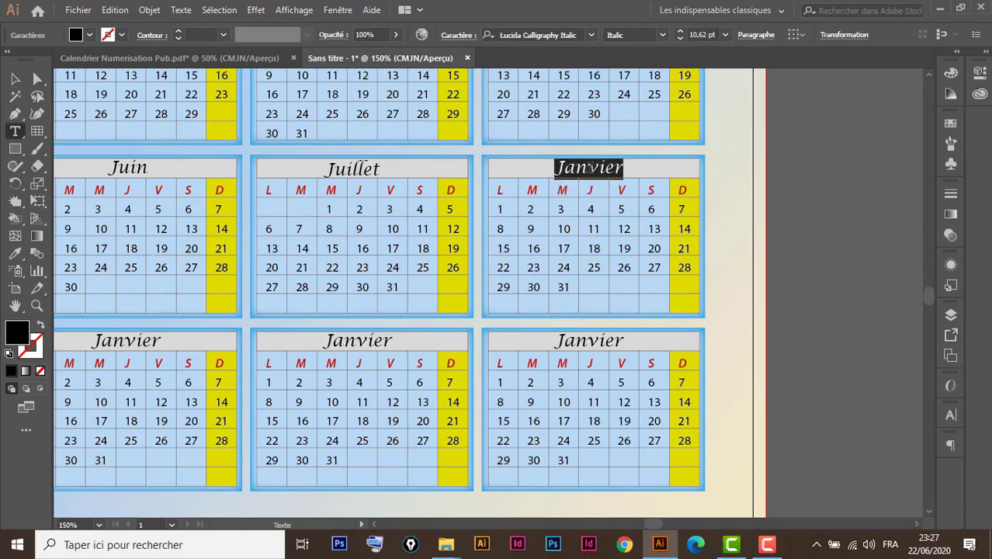
text(Août)
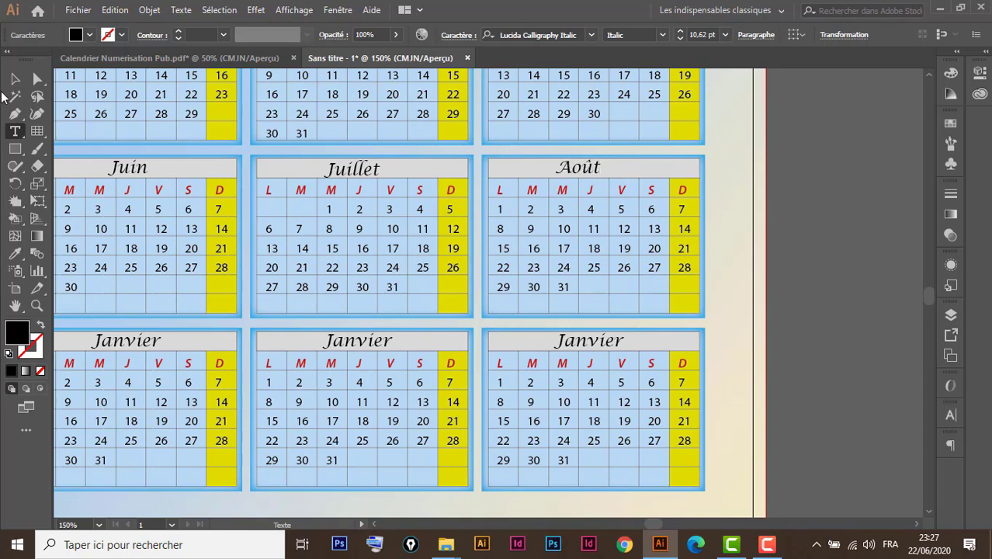
Nudge the Août title to the right to centre it in its header bar
click(14, 78)
key(Right)
key(Right)
key(Right)
key(Right)
key(Right)
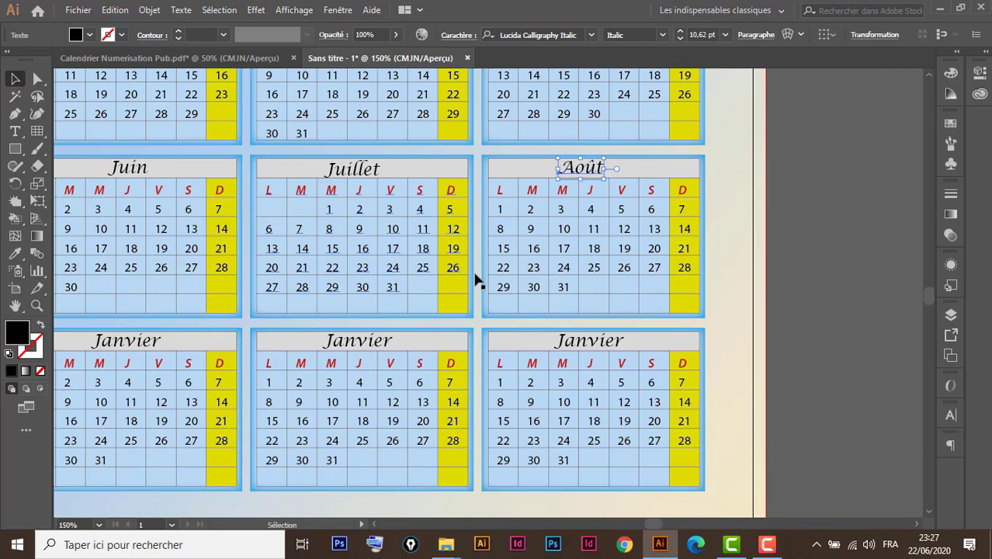
key(Right)
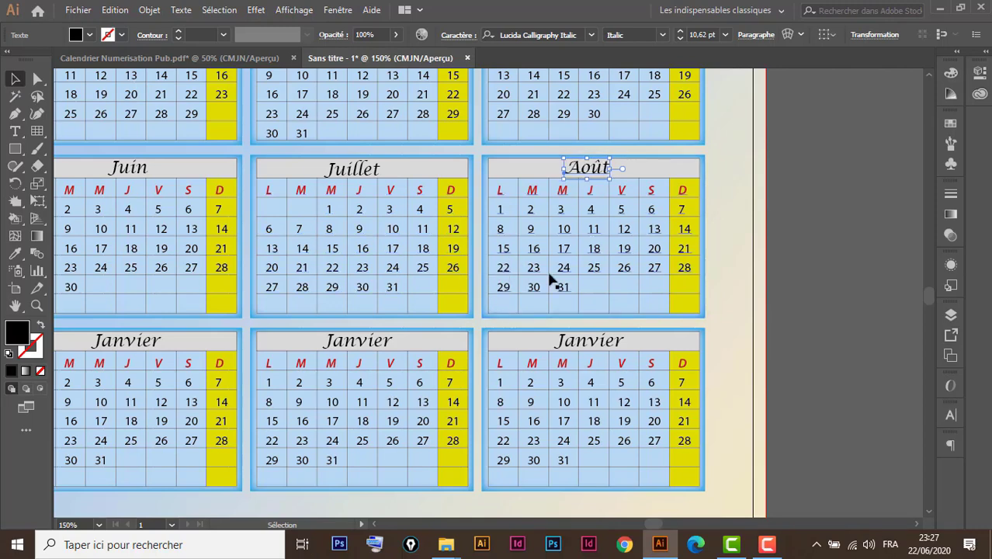
Consult août 2020 in the Windows taskbar calendar for its starting weekday and last day
click(934, 550)
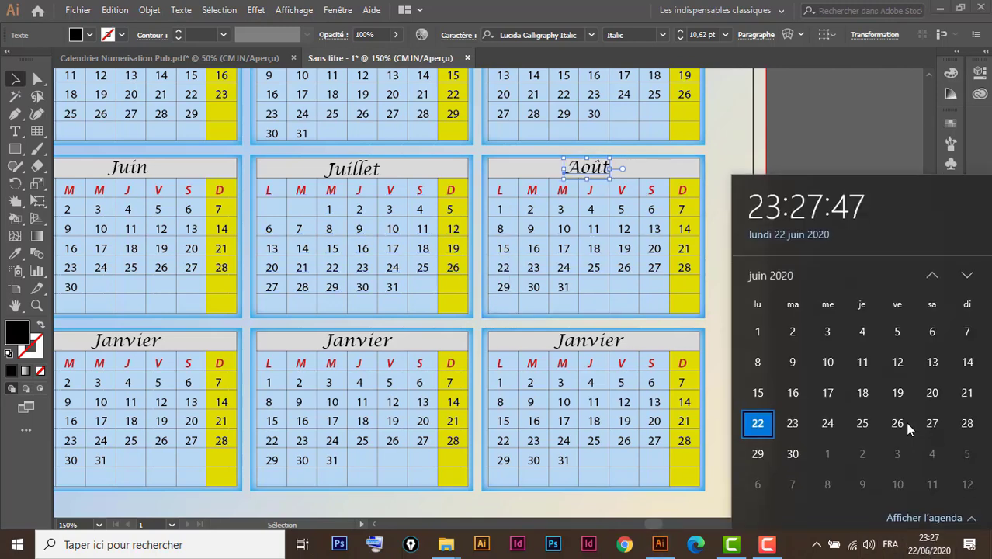
click(968, 271)
click(967, 272)
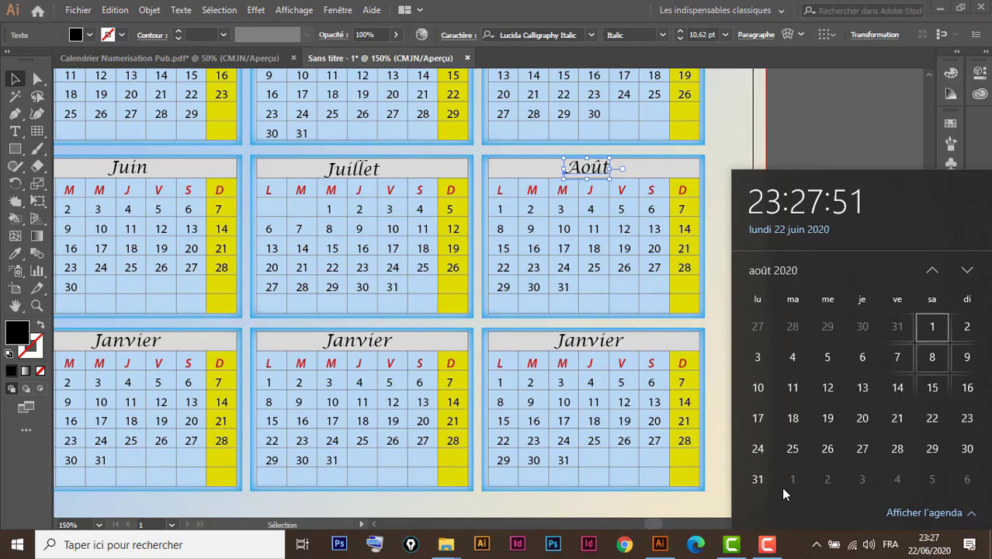
Shift the Août dates five cells so the 1 falls on Saturday
double_click(499, 211)
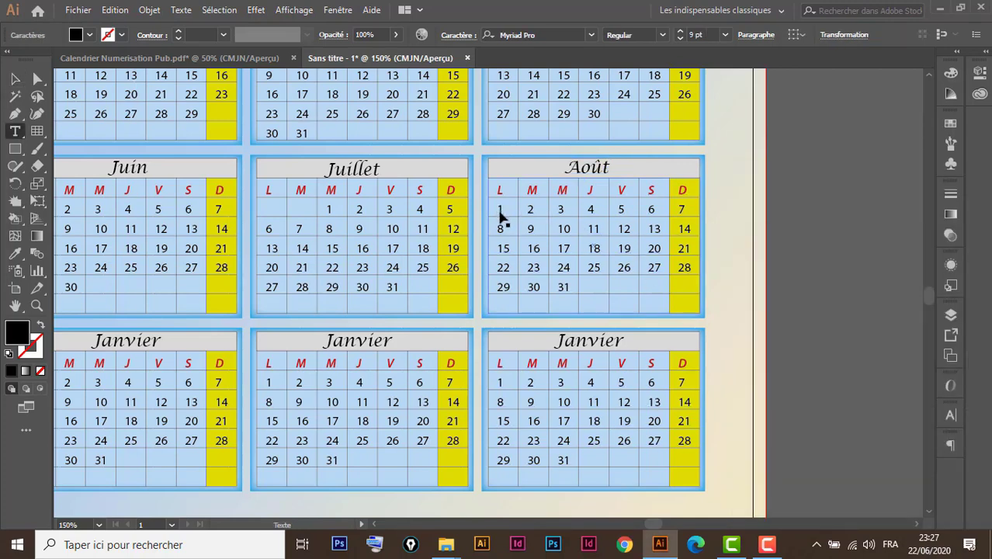
key(Tab)
key(Tab)
key(Tab)
key(Tab)
key(Tab)
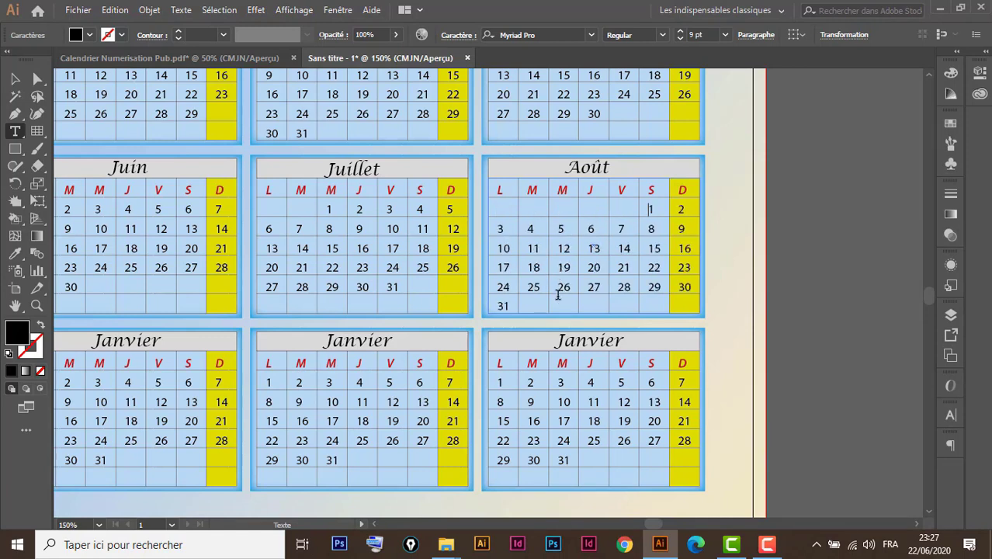
key(Escape)
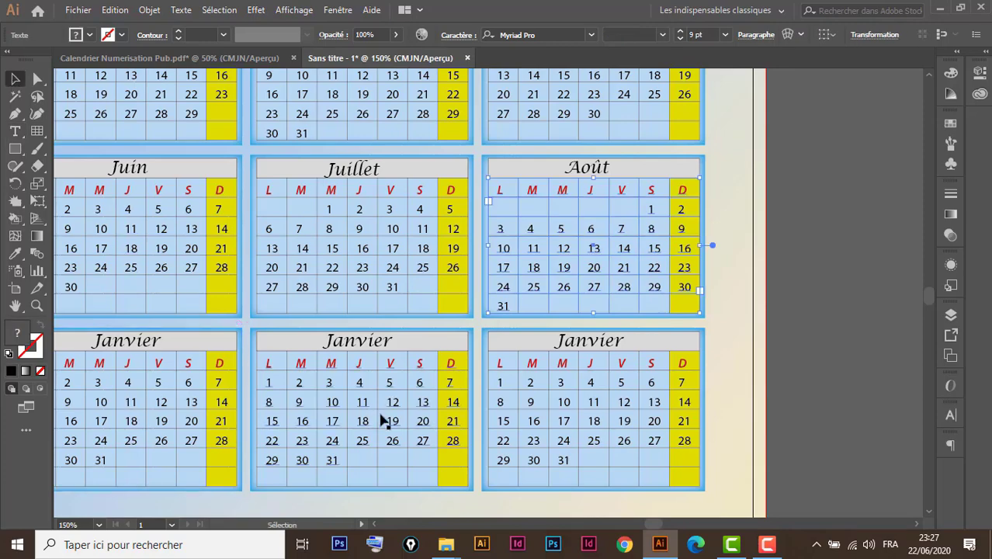
Replace the Janvier title of the first calendar block in the third row with Septembre
drag(305, 383, 600, 254)
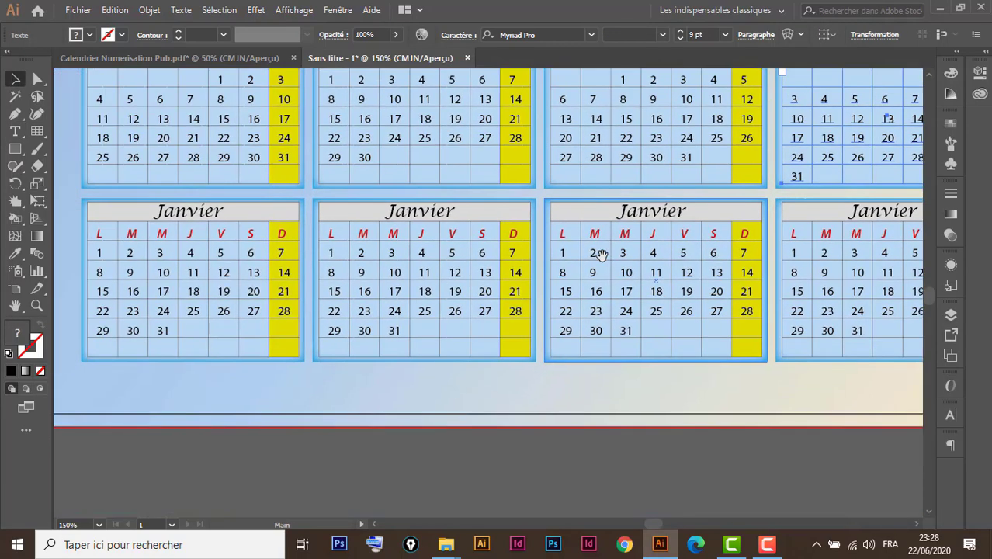
drag(403, 321, 617, 346)
double_click(402, 236)
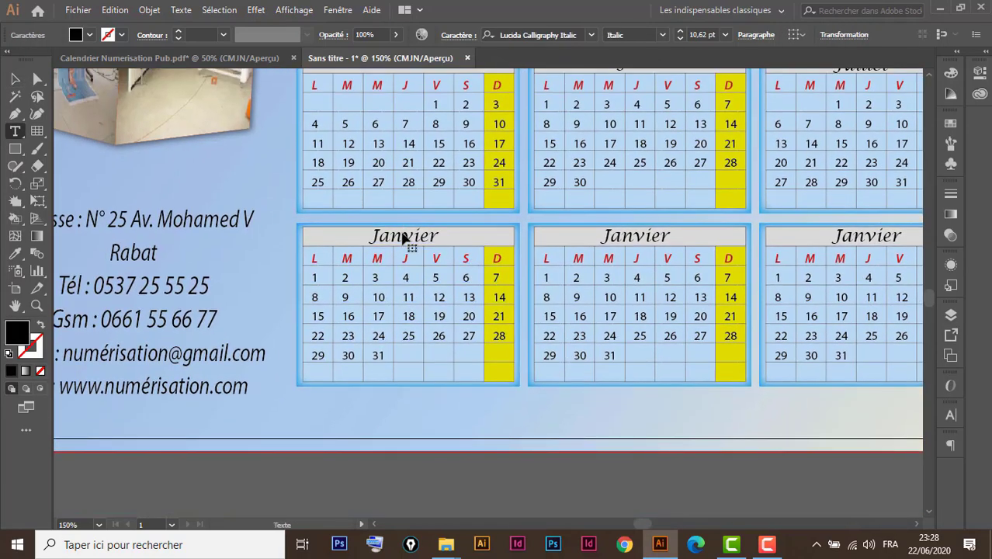
double_click(403, 236)
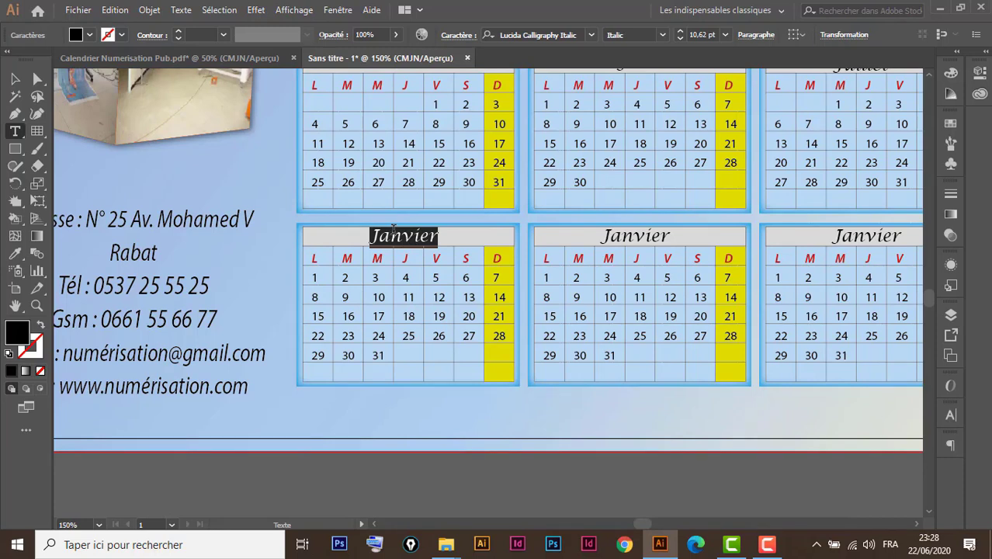
text(Sep)
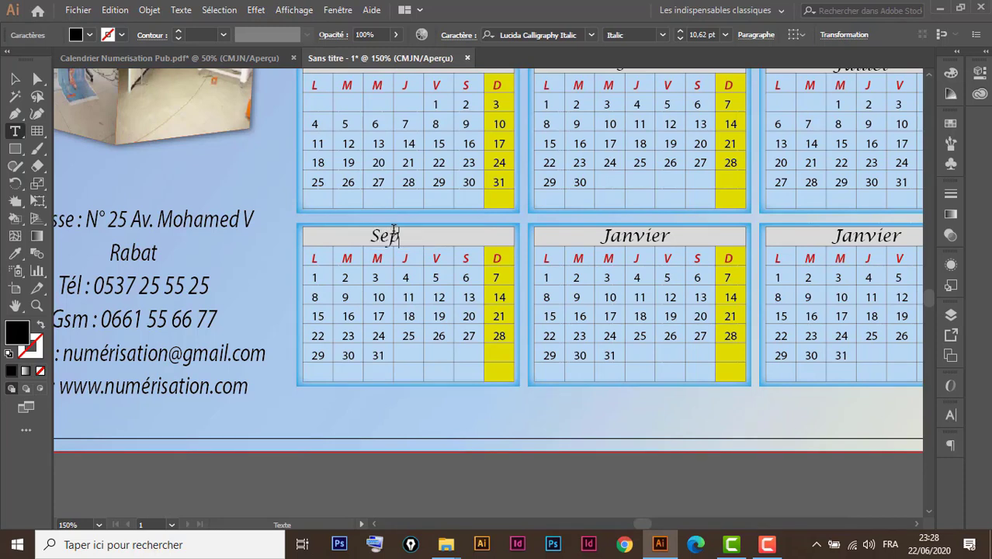
text(tembre)
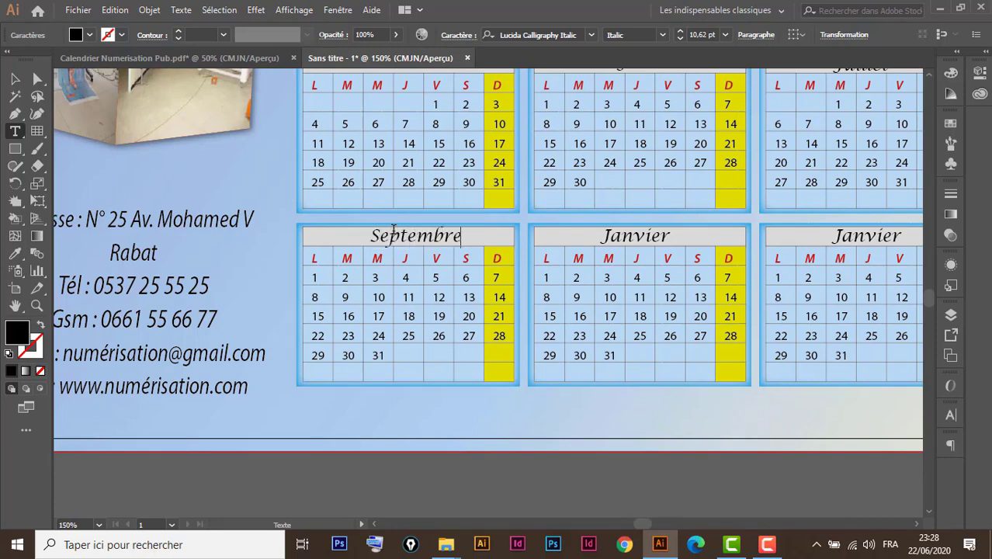
key(Escape)
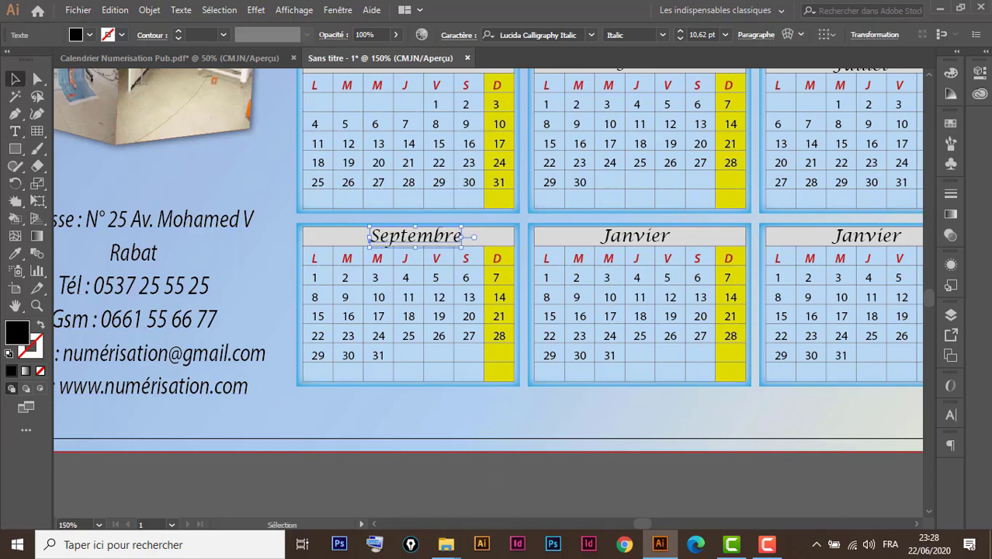
Consult septembre 2020 in the Windows taskbar calendar for its starting weekday and last day
click(930, 544)
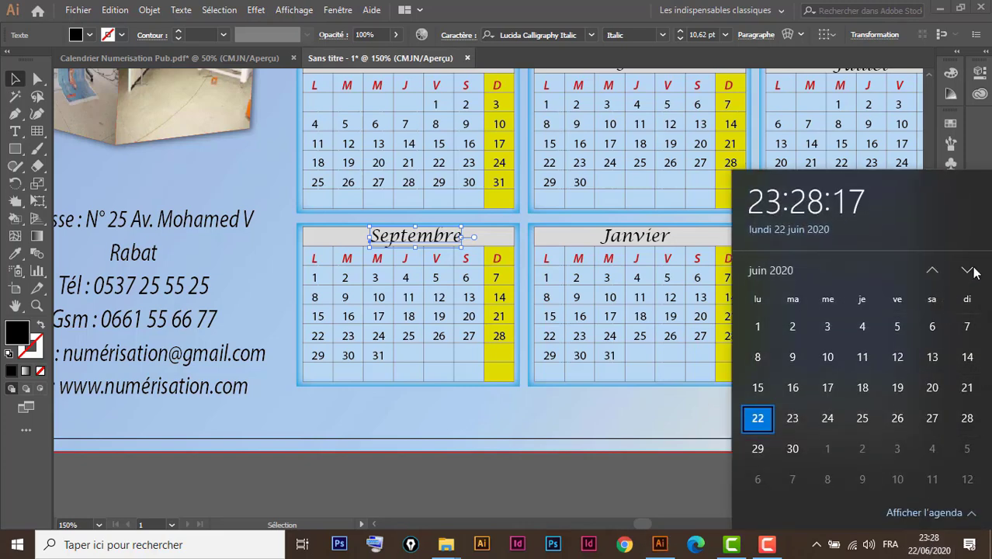
click(967, 270)
click(967, 270)
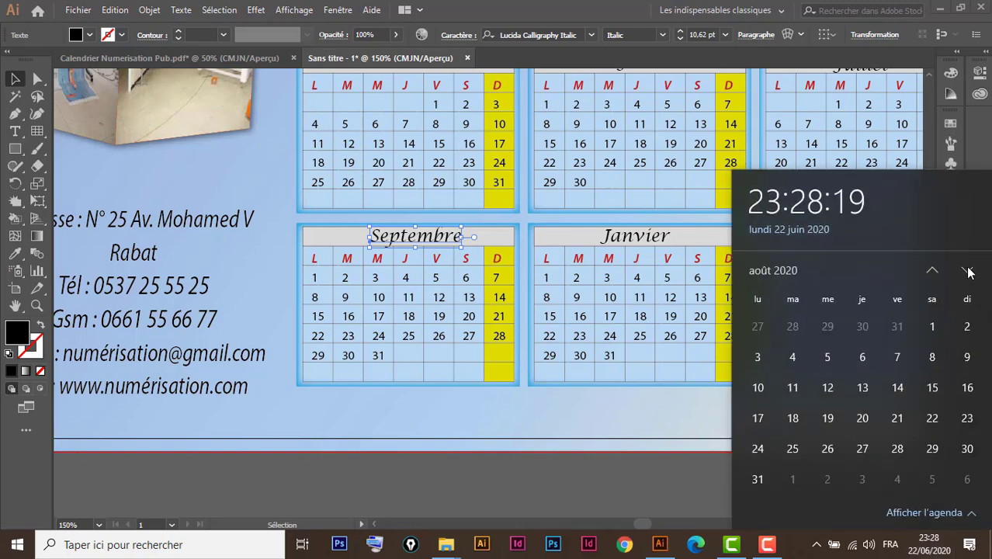
click(968, 271)
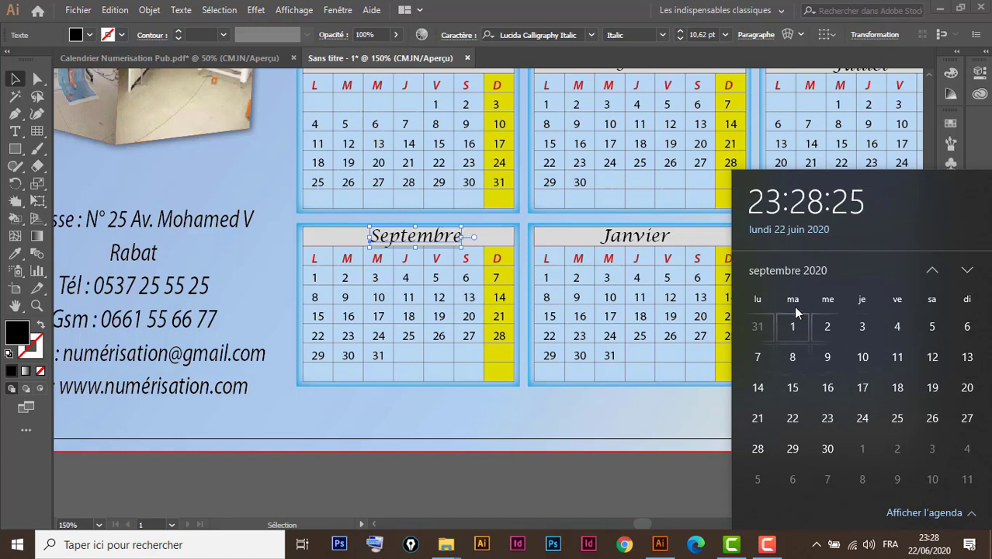
Shift the Septembre dates one cell so the 1 falls on Tuesday, and remove the 31
double_click(315, 280)
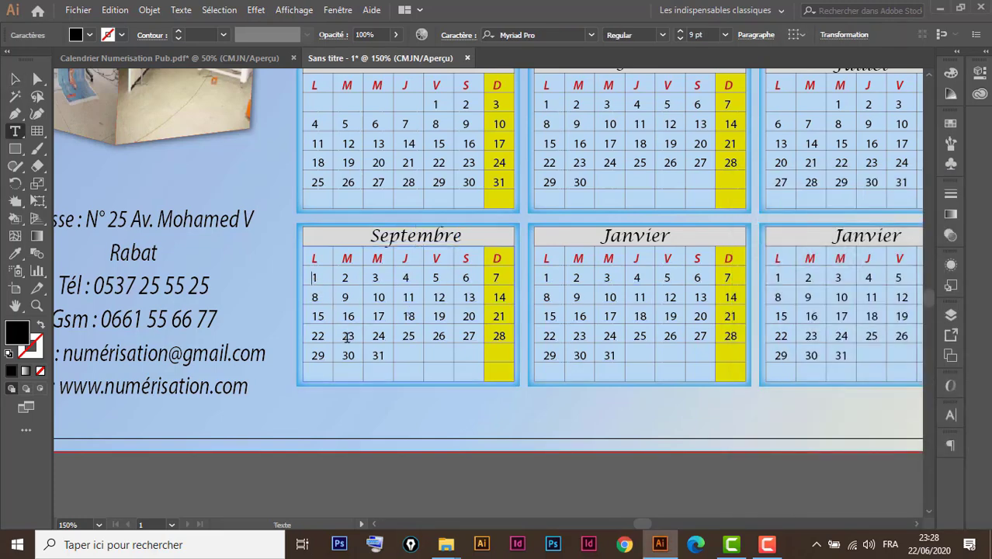
key(Tab)
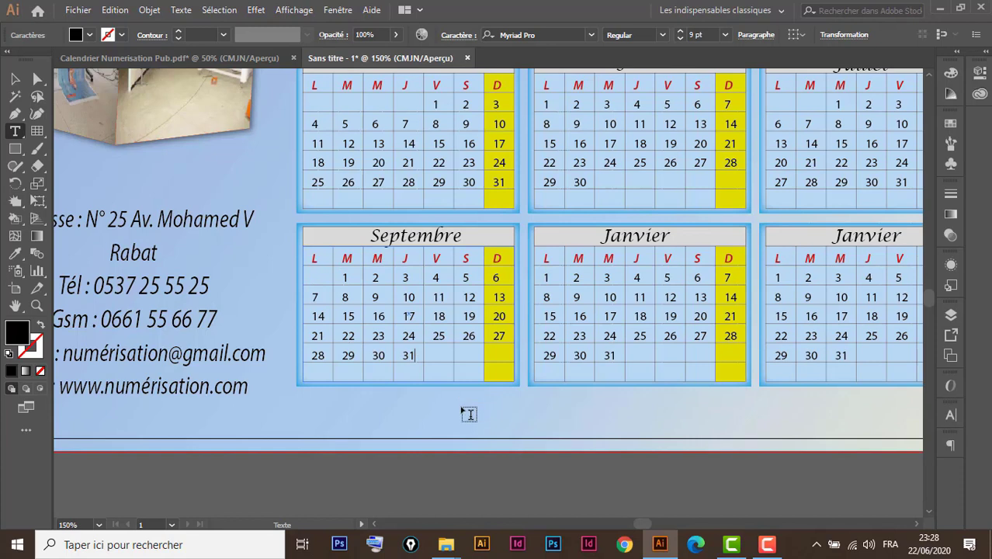
key(BackSpace)
key(BackSpace)
click(13, 81)
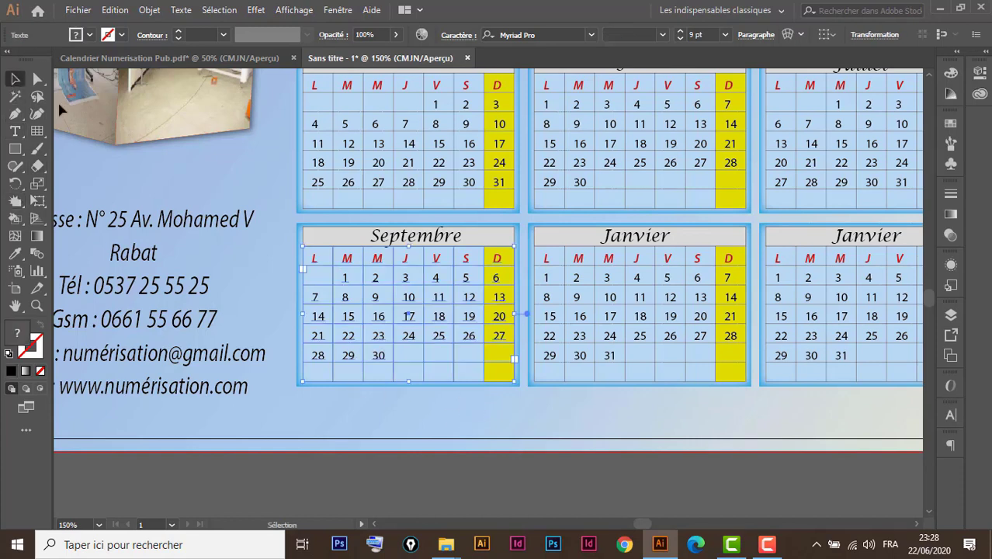
Replace the Janvier title of the second calendar block in the third row with Octobre
drag(798, 359, 571, 359)
key(space)
double_click(505, 239)
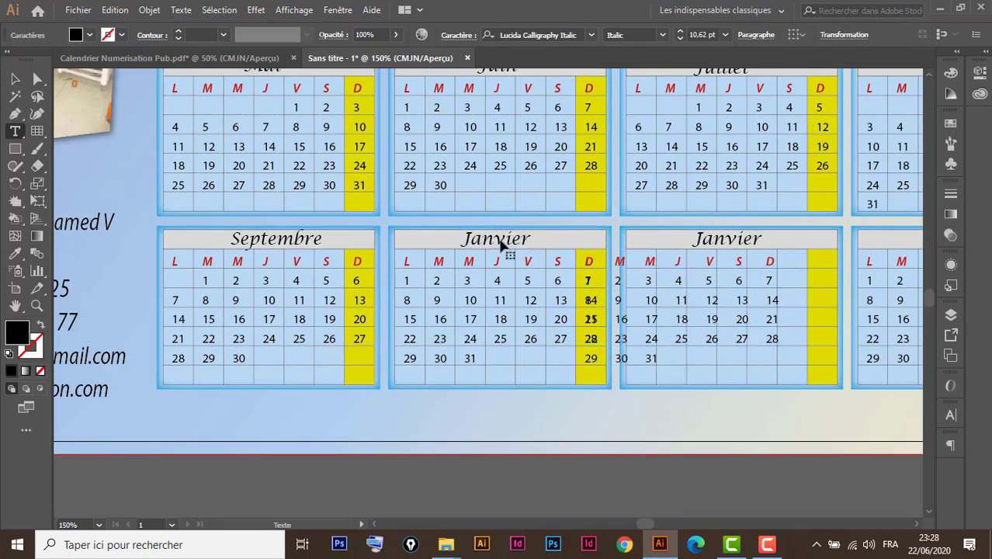
double_click(504, 240)
text(Octobre)
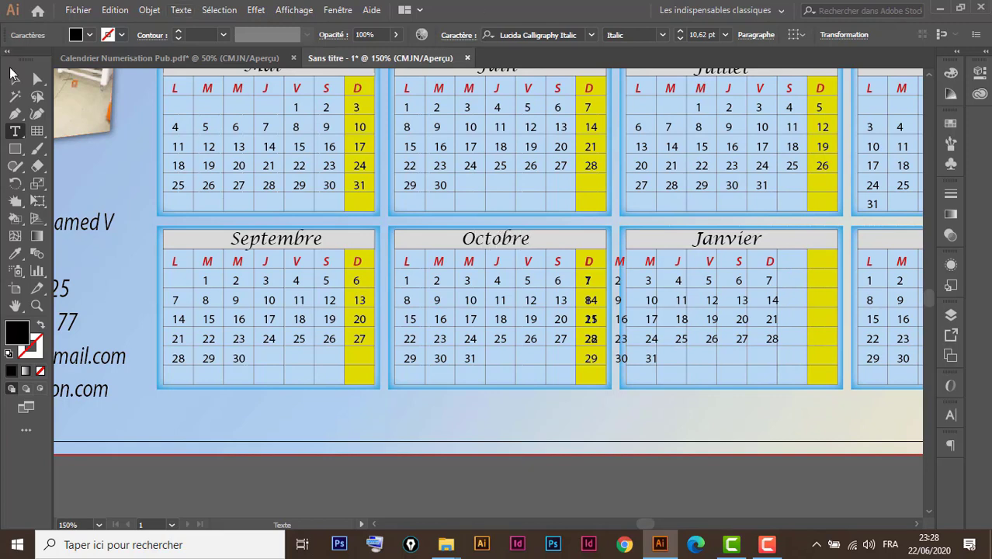
Consult octobre 2020 in the Windows taskbar calendar for its starting weekday and last day
key(Escape)
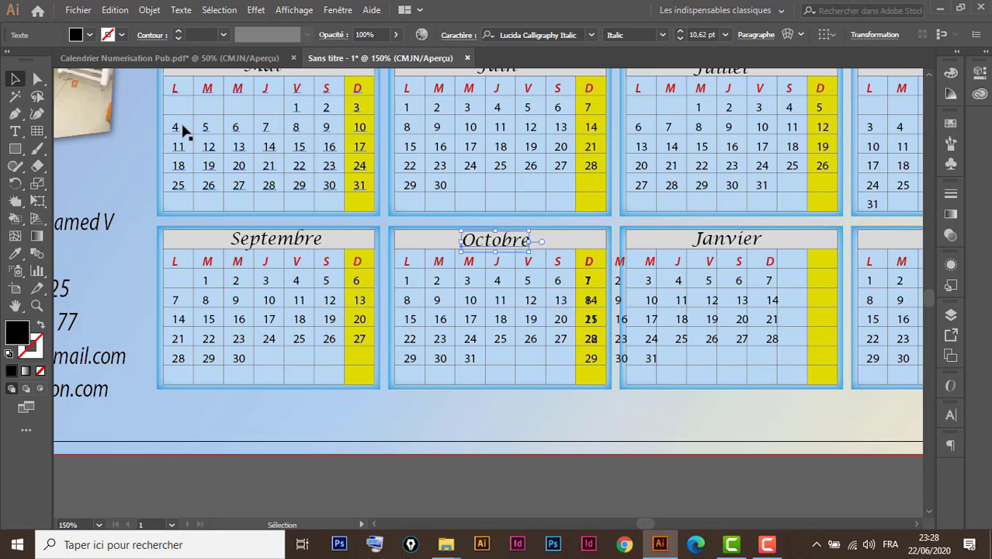
click(929, 543)
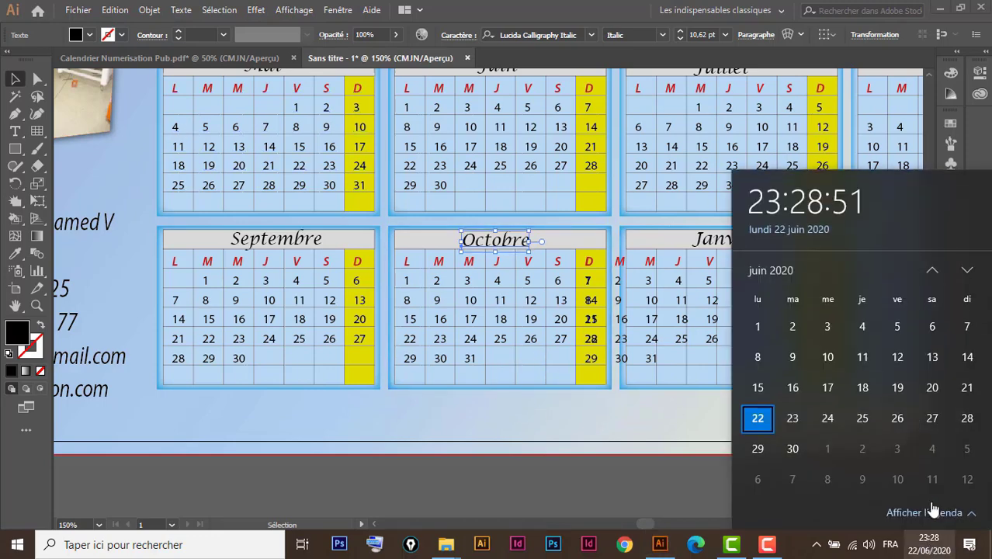
click(966, 270)
click(966, 270)
click(966, 270)
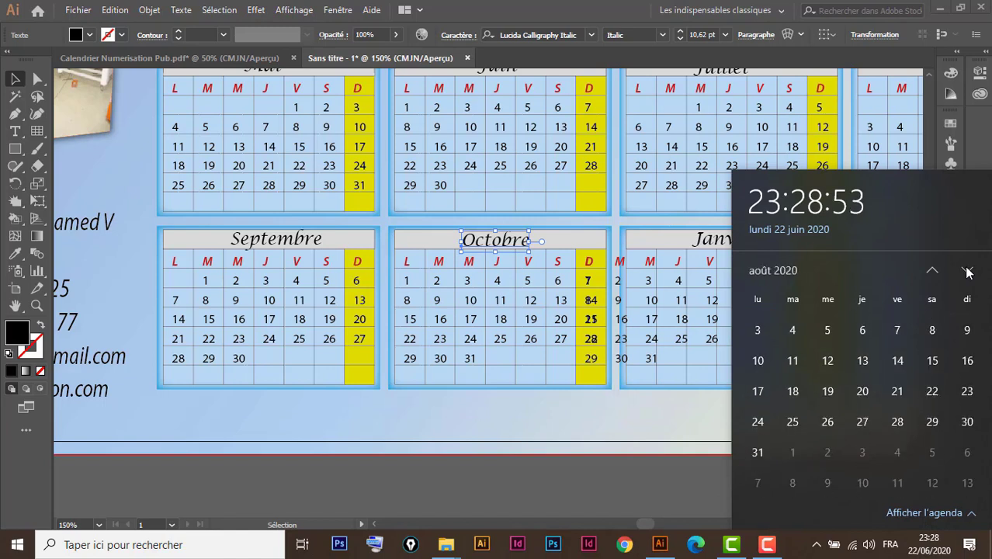
click(966, 270)
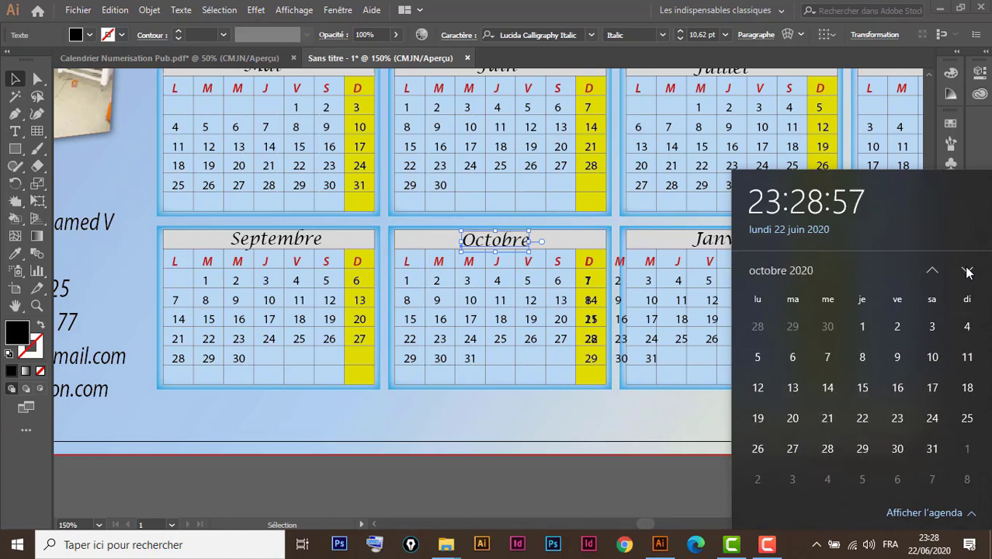
Shift the Octobre dates three cells so the 1 falls on Thursday
click(410, 284)
click(409, 286)
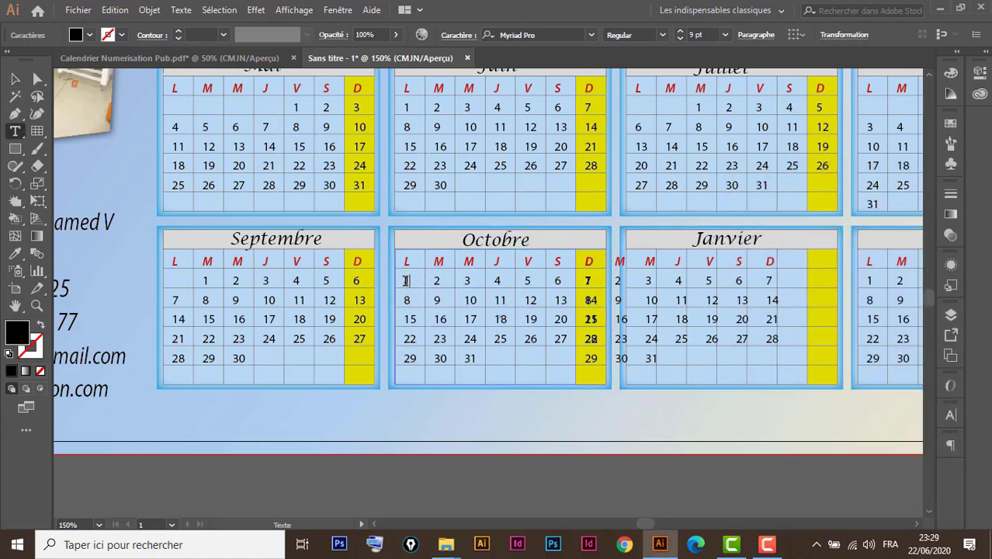
key(Tab)
key(Tab)
key(Tab)
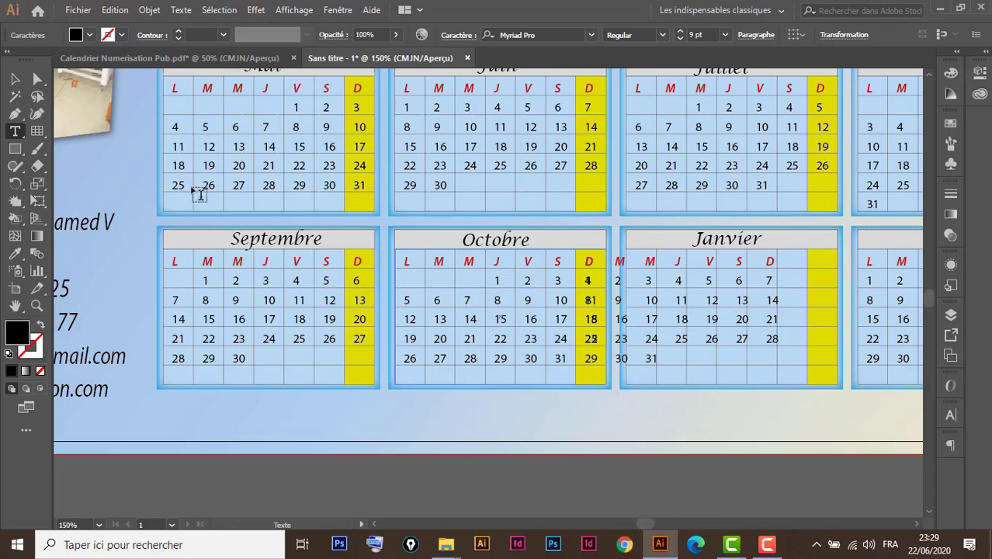
click(15, 78)
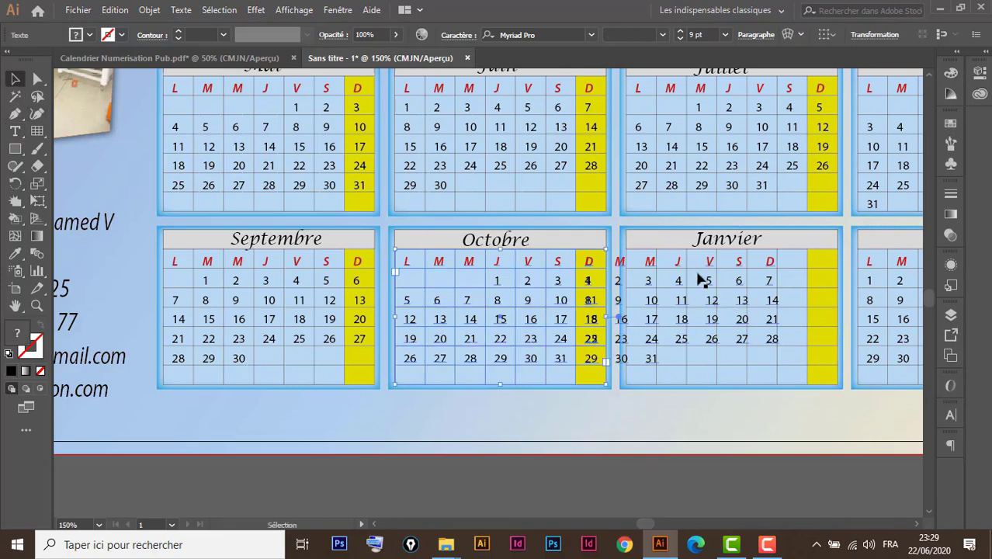
Align the date text of the third block in the third row with its grid, and replace its Janvier title with Novembre
drag(708, 267, 757, 264)
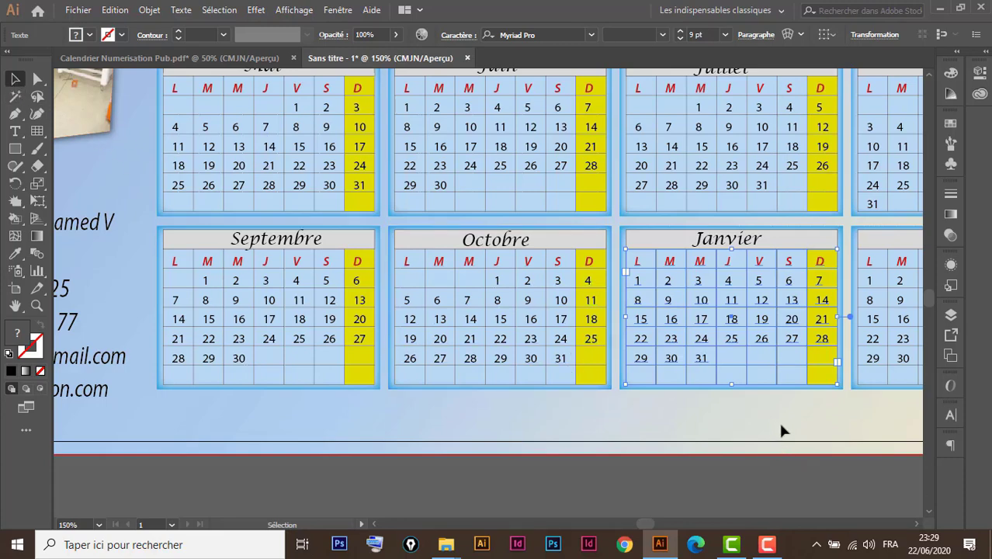
key(space)
drag(785, 427, 536, 437)
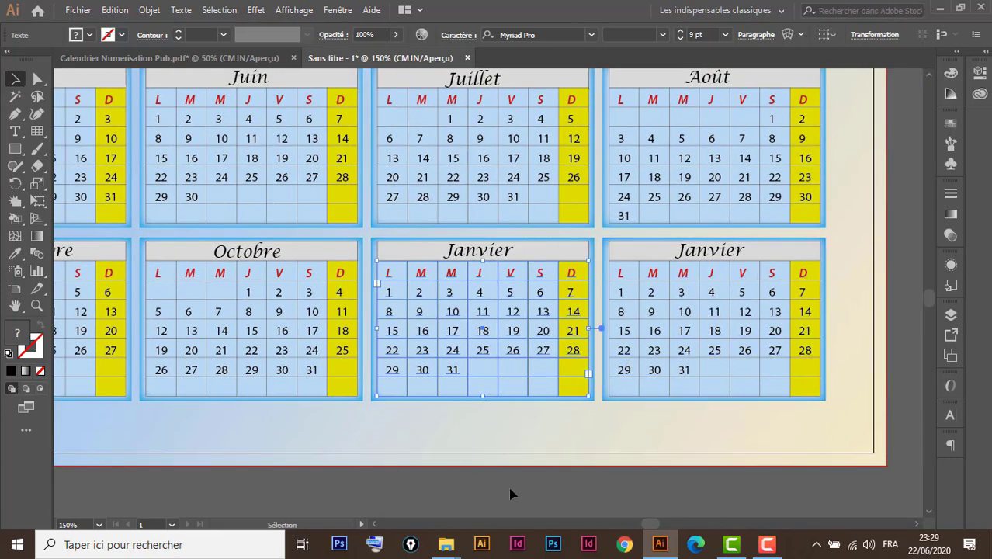
double_click(479, 253)
double_click(481, 253)
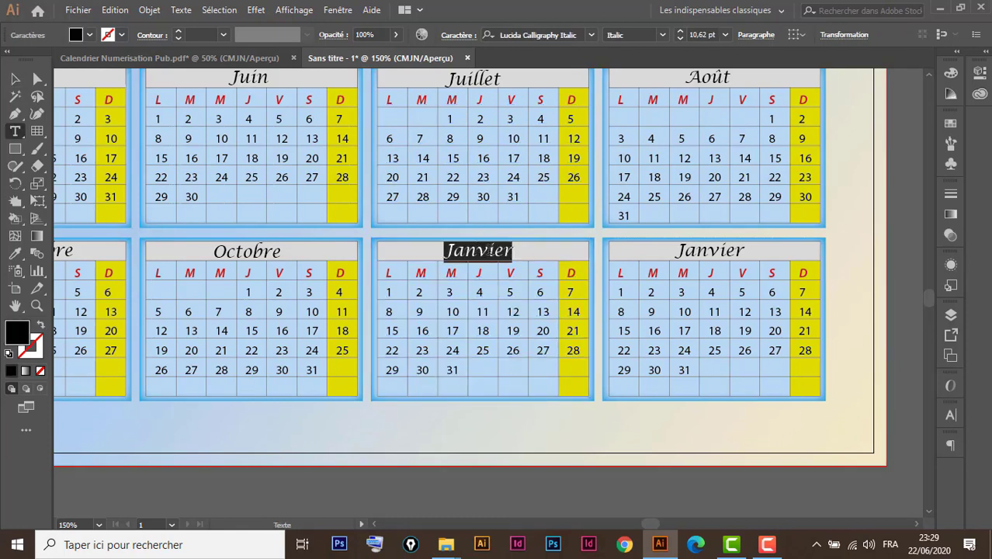
text(Nove)
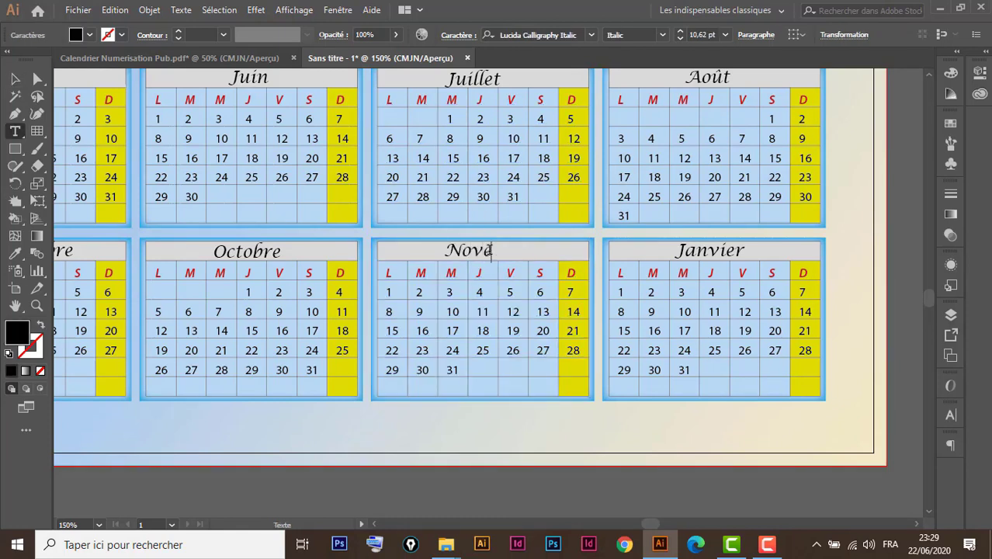
text(mbre)
key(Escape)
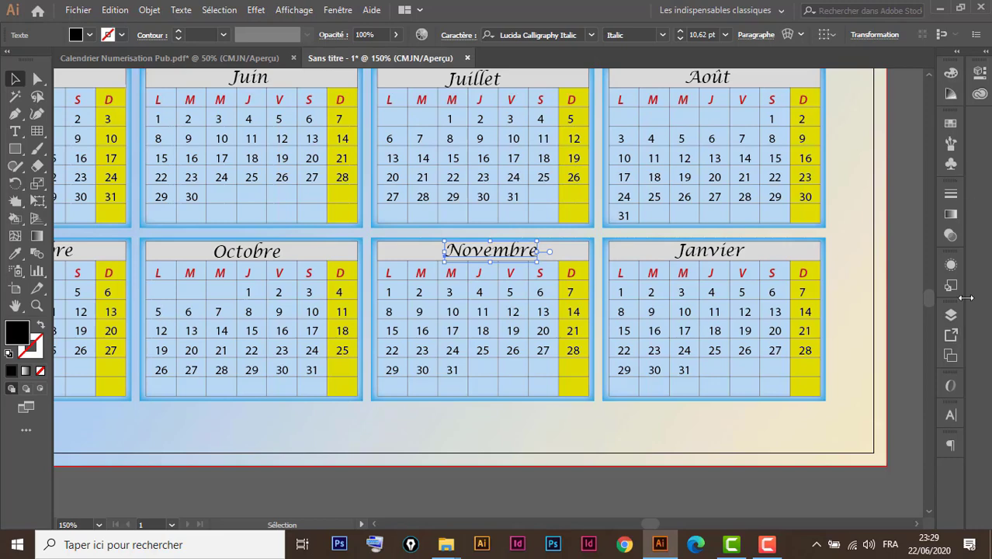
Consult novembre 2020 in the Windows taskbar calendar for its starting weekday and last day
click(930, 543)
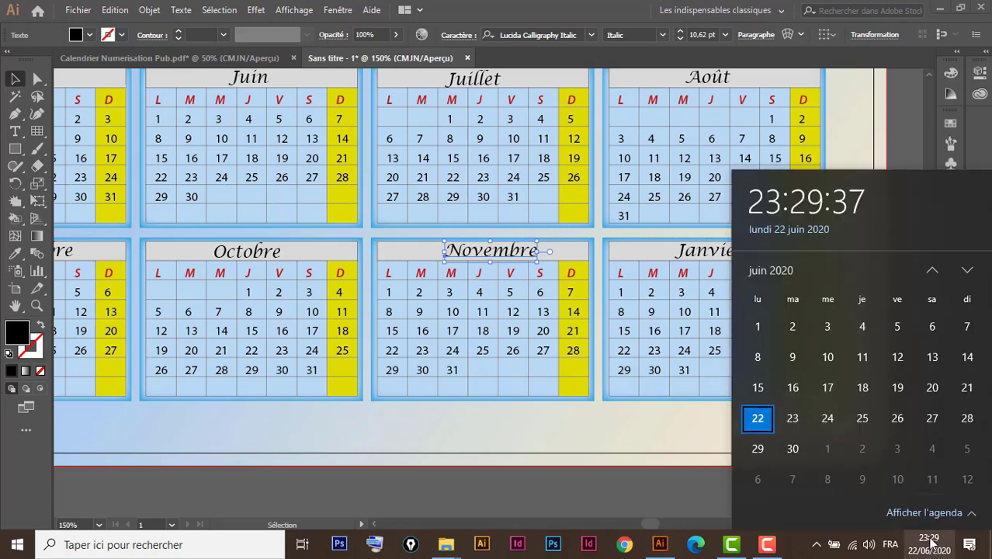
click(968, 270)
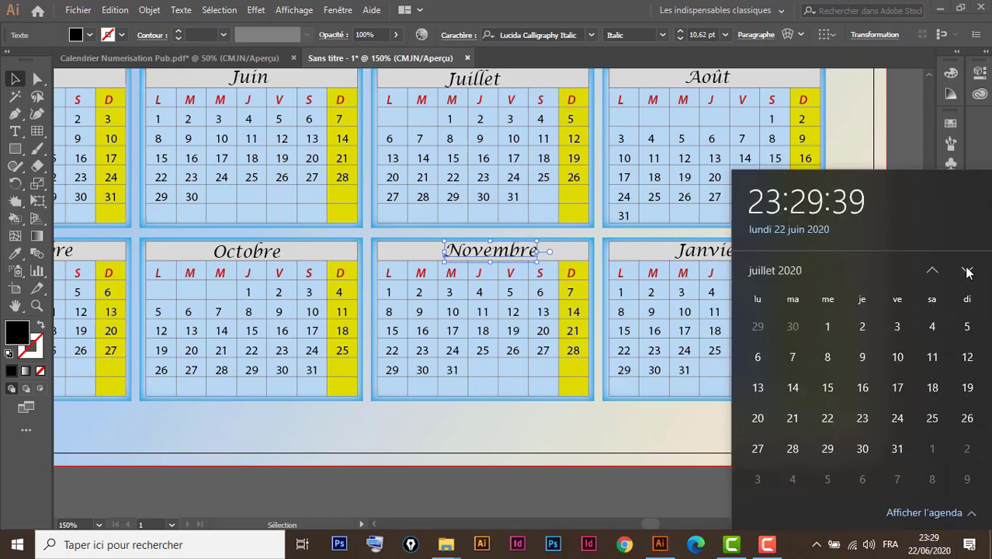
click(967, 270)
click(967, 270)
click(967, 270)
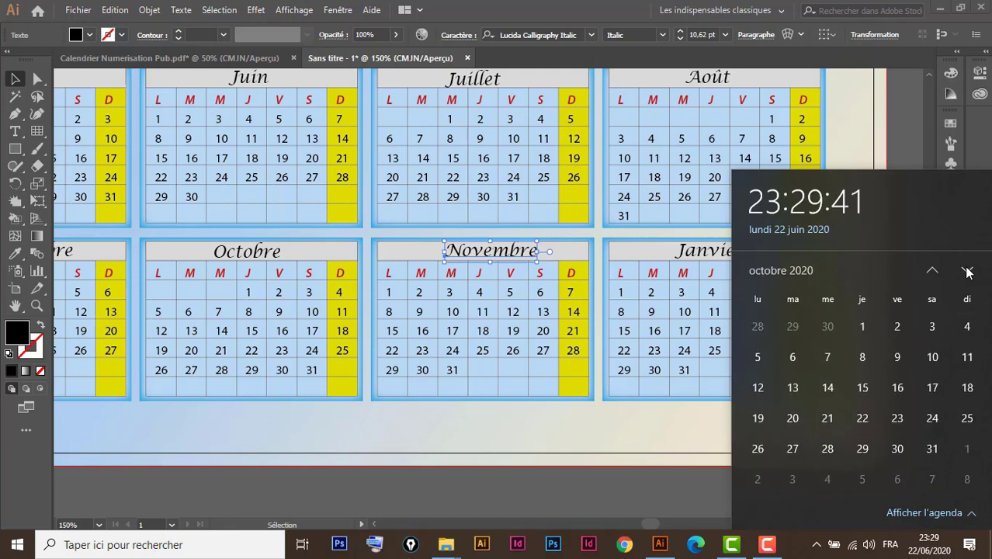
click(967, 270)
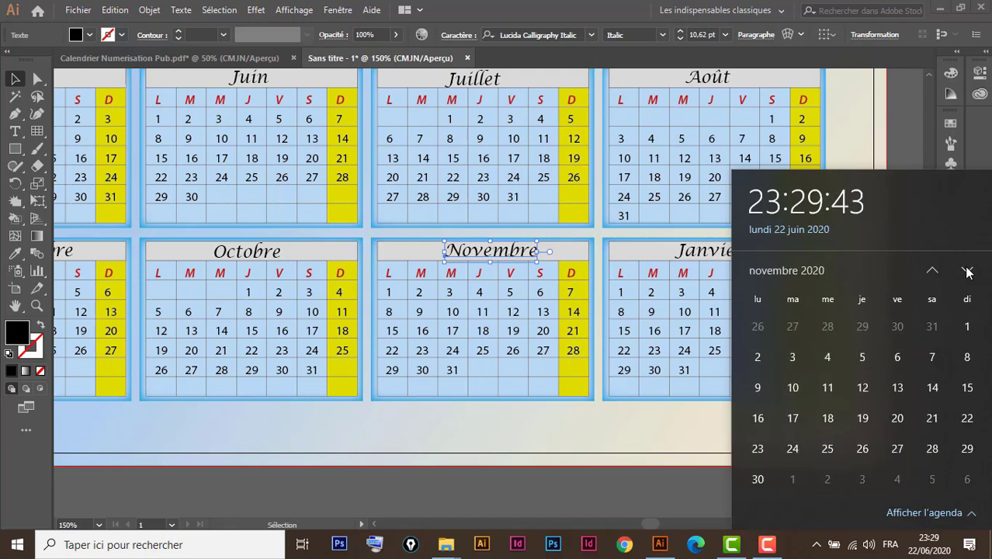
Shift the Novembre dates six cells so the 1 falls on Sunday, and remove the 31
double_click(388, 297)
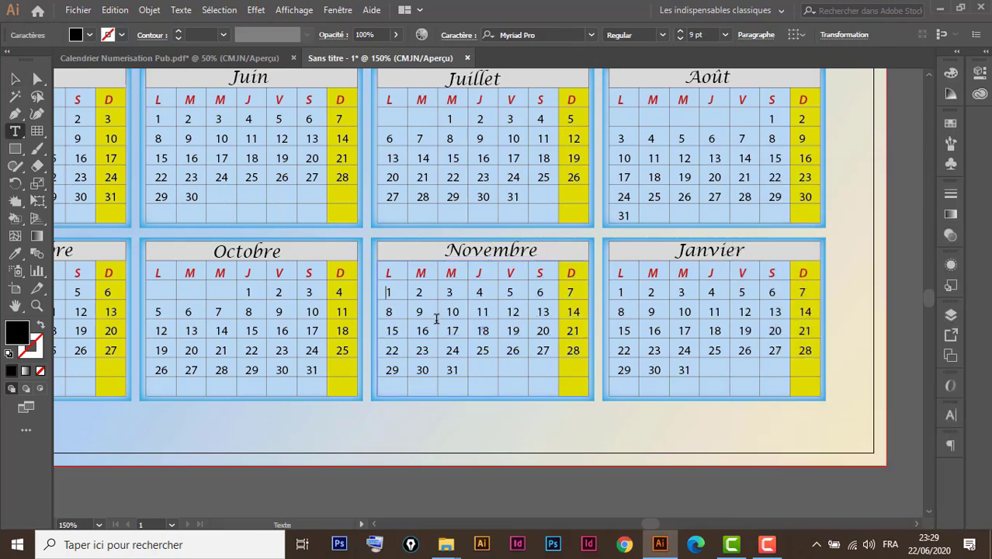
key(Tab)
key(Tab)
key(Tab)
key(Tab)
key(Tab)
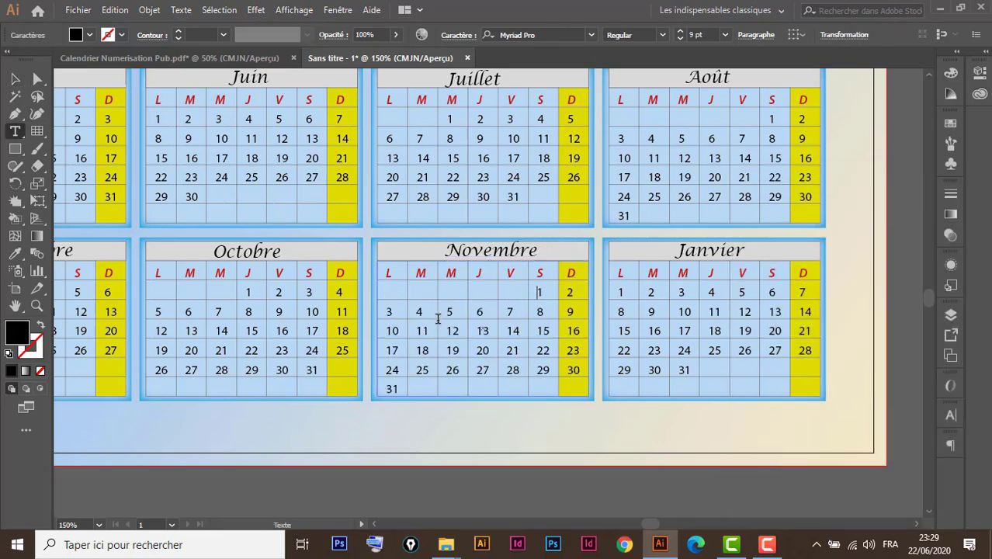
key(Tab)
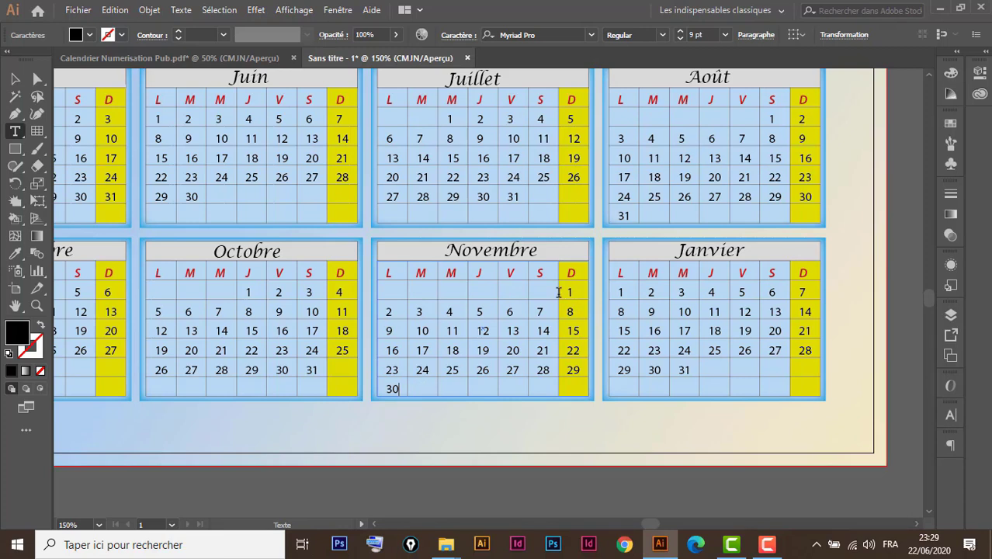
click(14, 78)
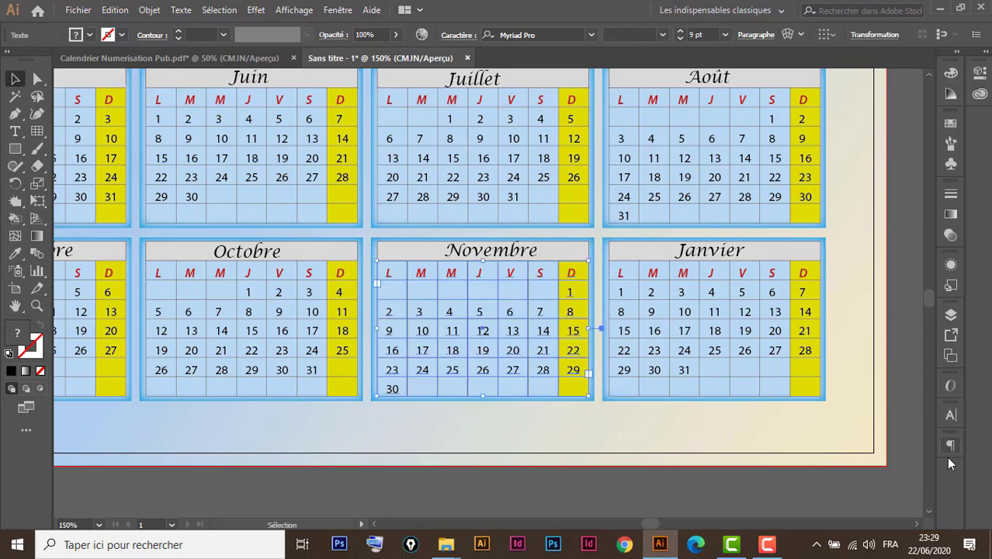
Consult décembre 2020 in the Windows taskbar calendar for its starting weekday and last day
click(929, 543)
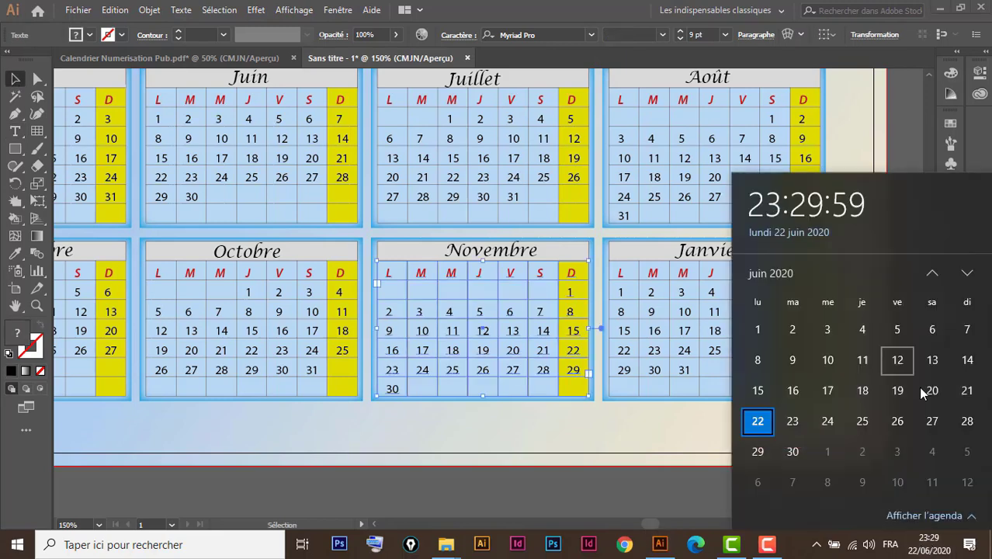
click(967, 273)
click(967, 272)
click(967, 273)
click(966, 272)
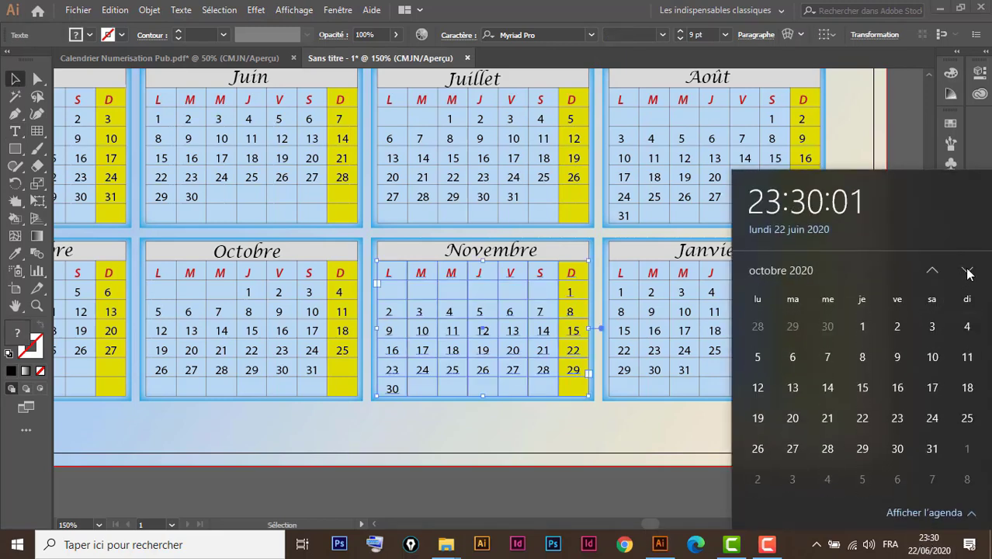
click(967, 272)
click(967, 273)
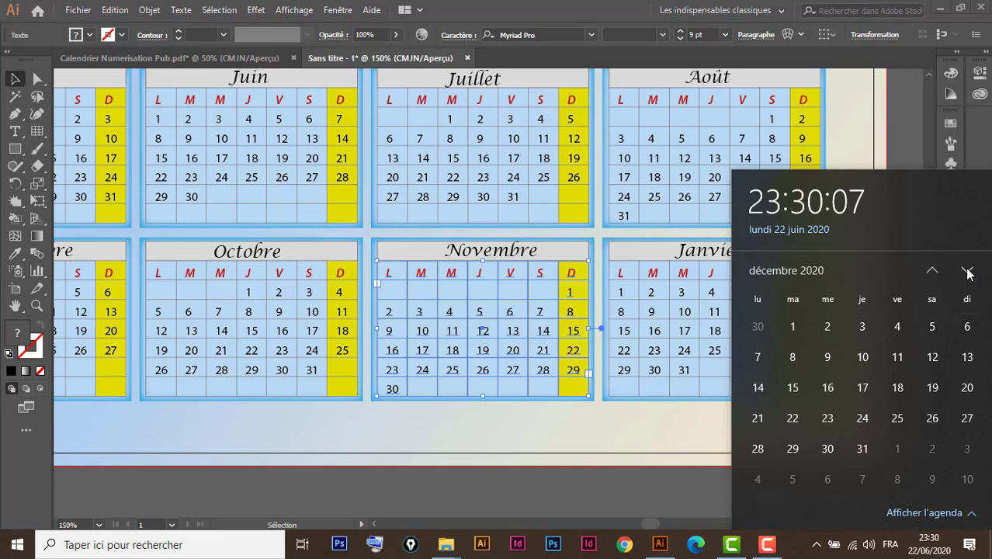
Replace the Janvier title of the last calendar block in the third row with Décembre
click(706, 260)
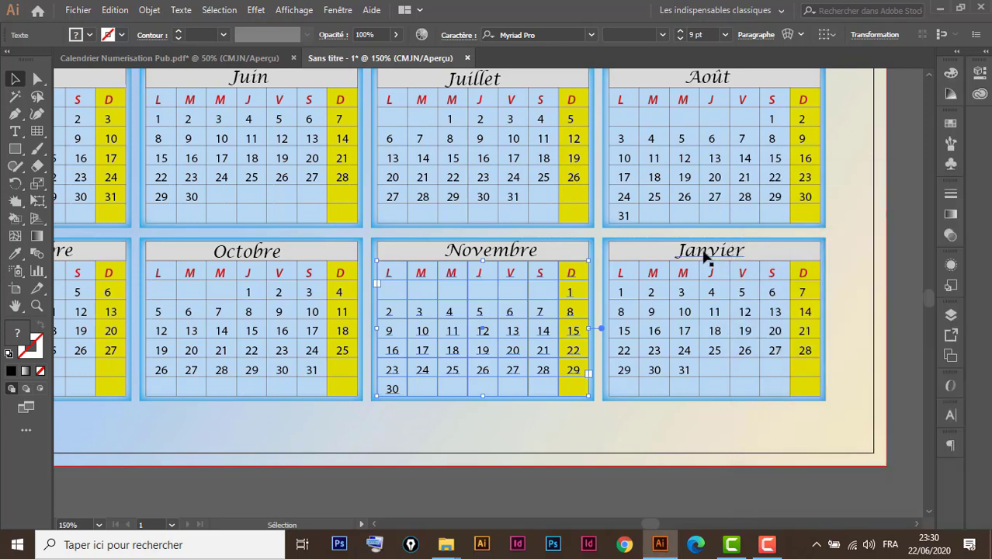
double_click(706, 260)
double_click(708, 259)
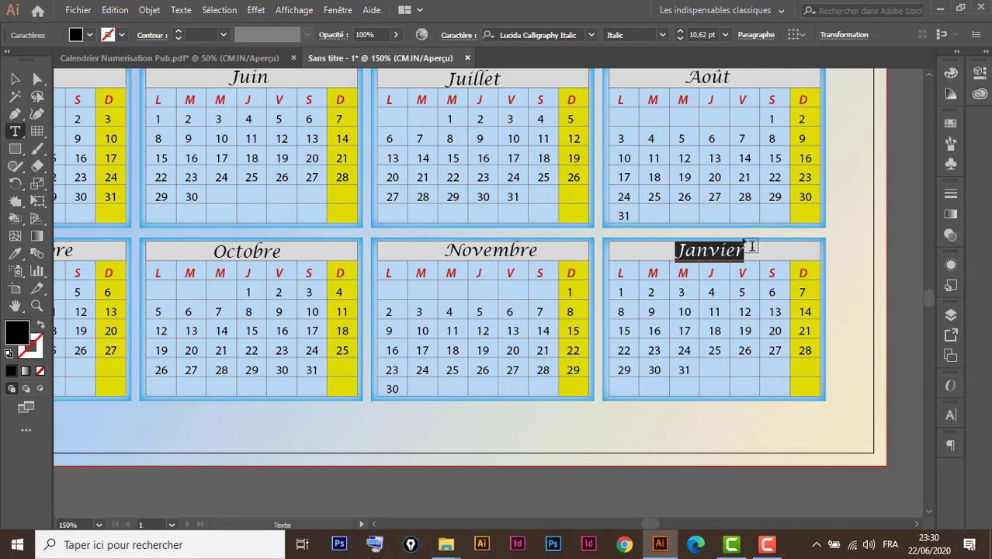
text(Décembre)
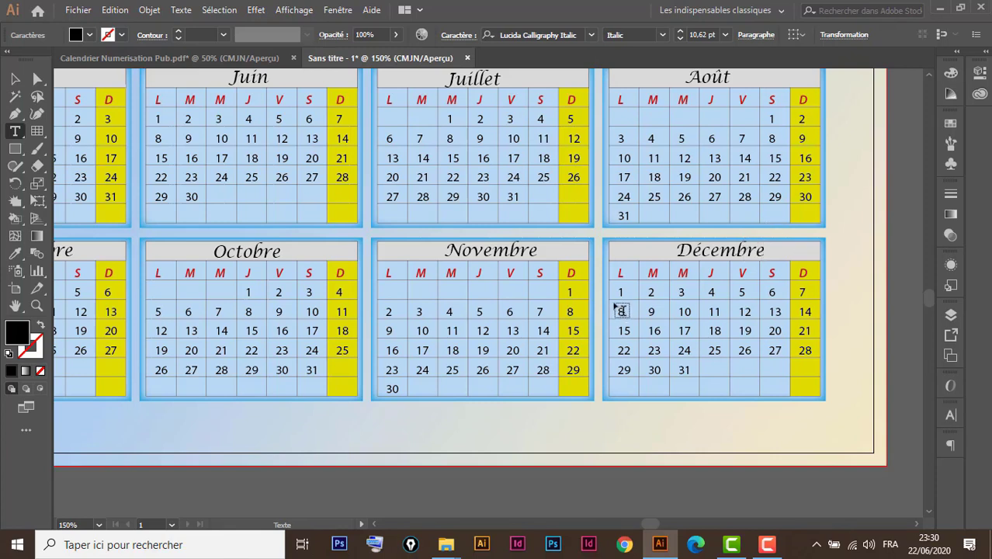
Shift the Décembre dates one cell so the 1 falls on Tuesday
key(Escape)
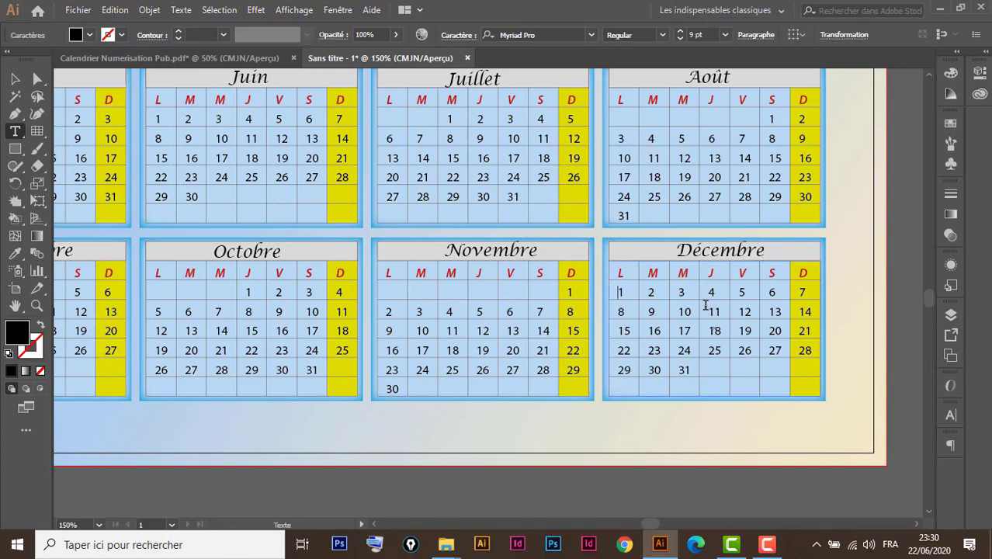
key(Tab)
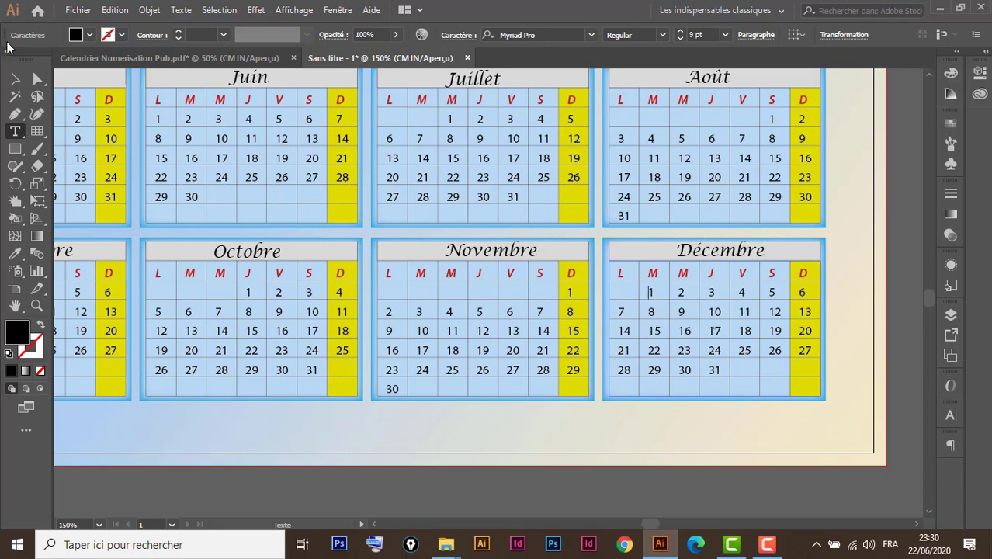
click(16, 80)
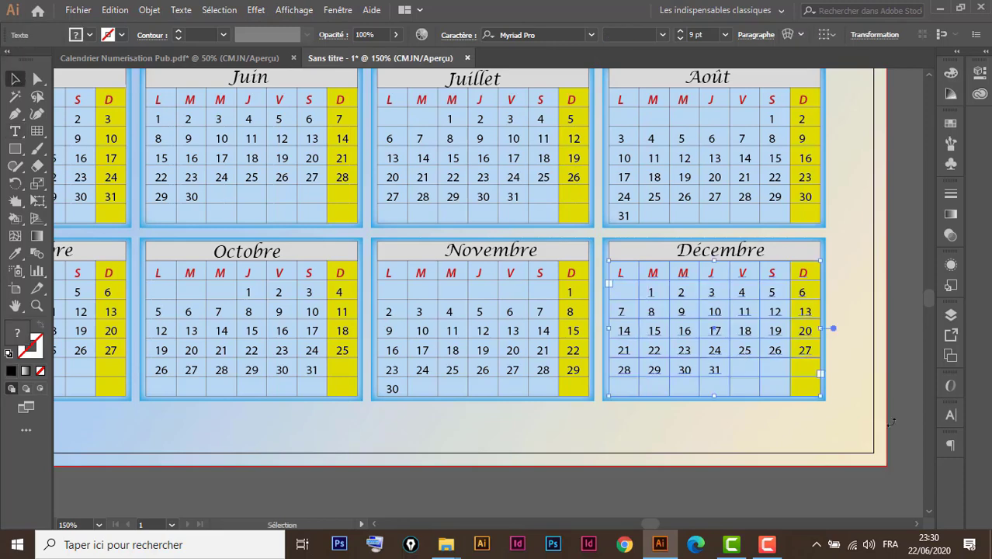
Check the Décembre block's dates against décembre 2020 in the Windows taskbar calendar
click(928, 545)
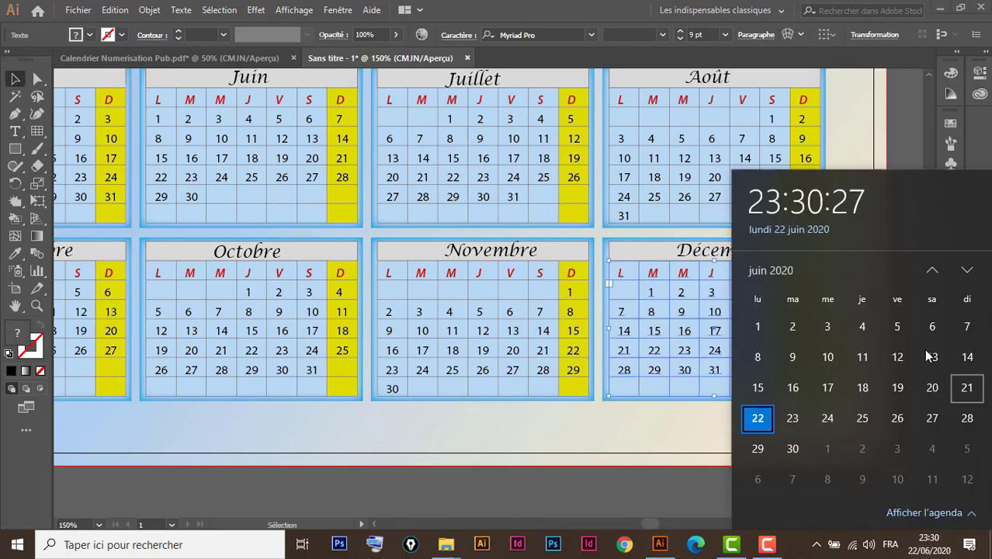
click(967, 272)
click(967, 271)
click(967, 272)
click(967, 271)
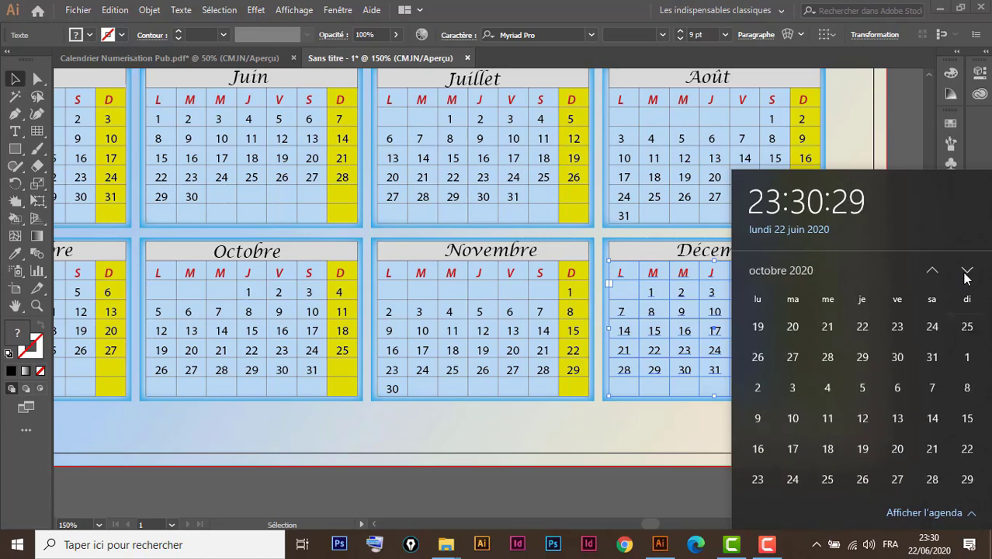
click(967, 272)
click(966, 270)
click(966, 270)
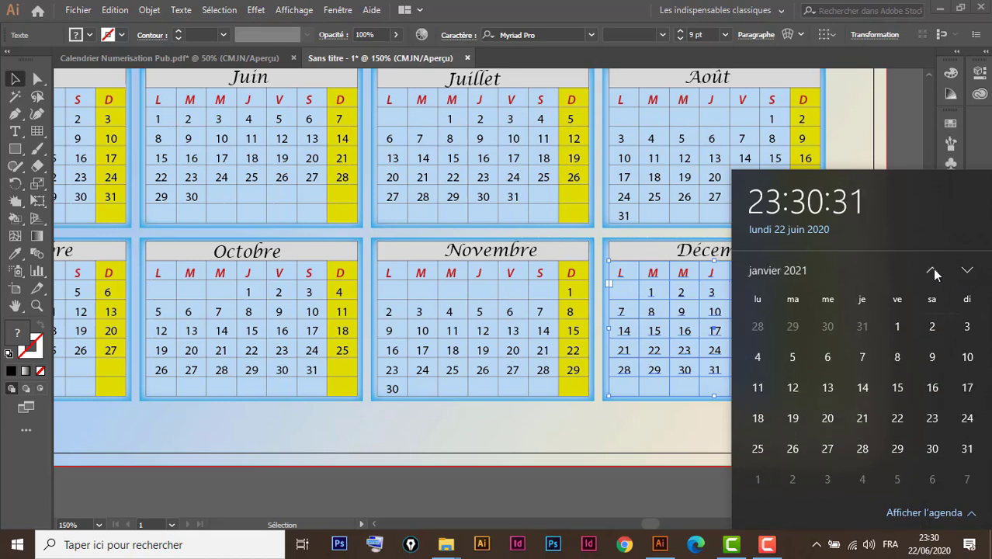
click(932, 269)
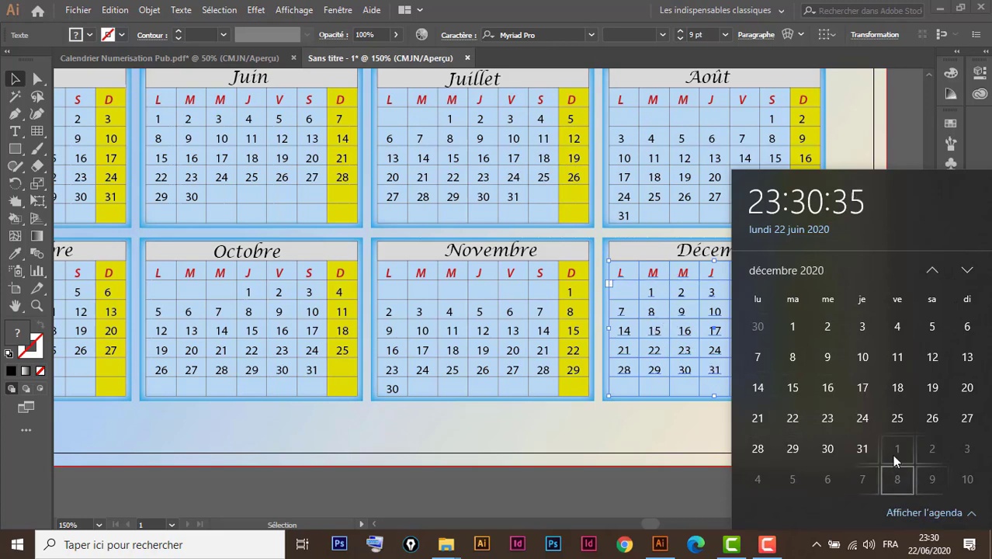
click(682, 438)
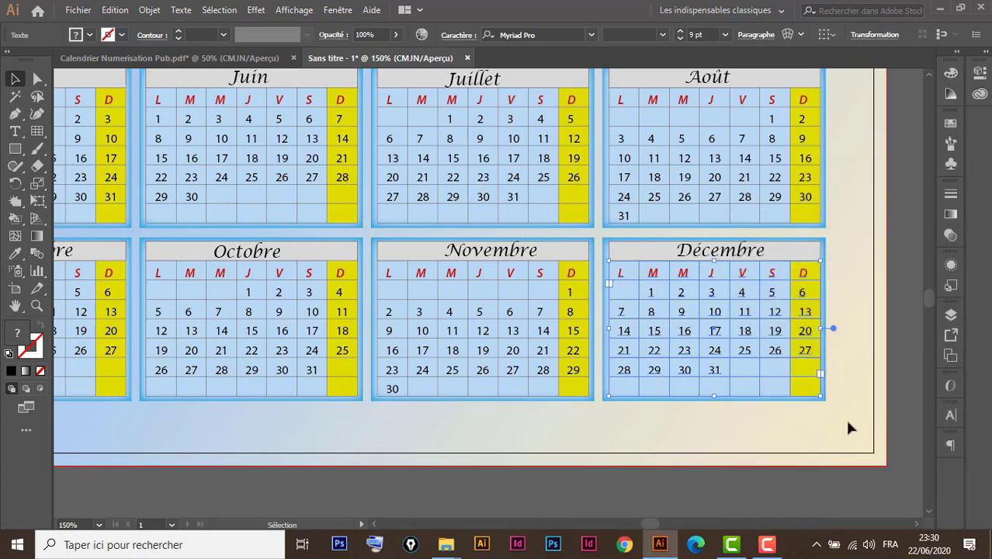
key(ctrl+minus)
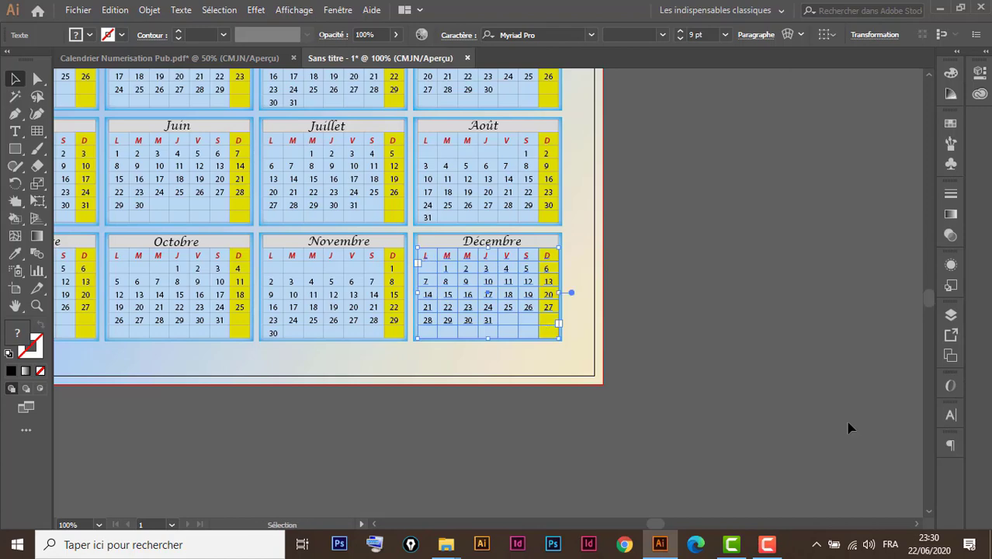
Nudge the cube-shaped photo above the contact details about 0.4 cm to the right
drag(462, 377, 765, 469)
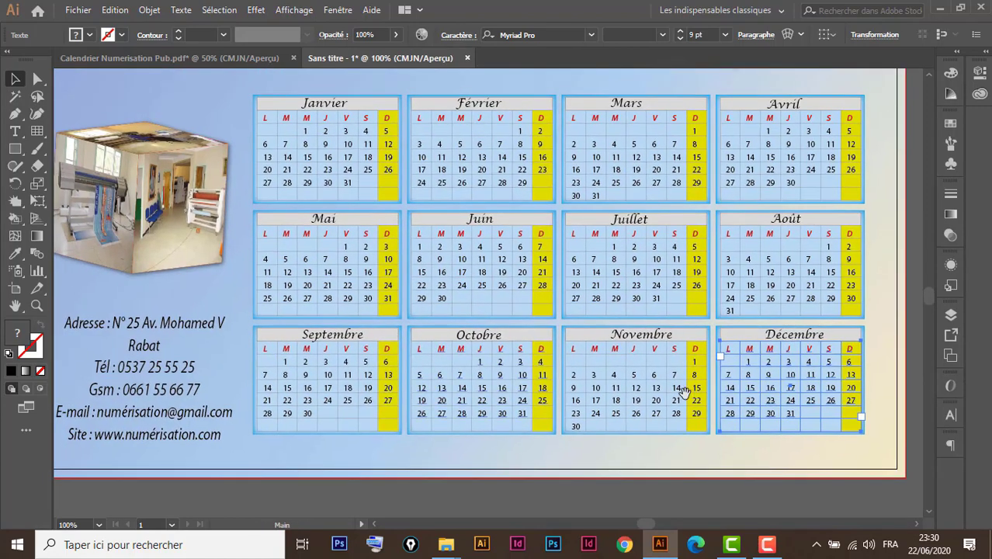
key(ctrl+minus)
key(ctrl+minus)
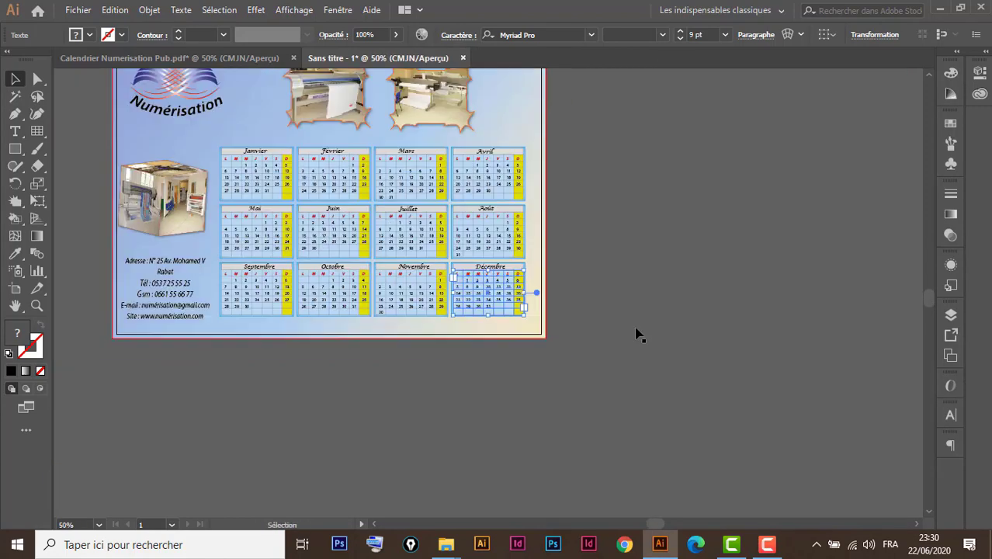
drag(619, 219, 753, 360)
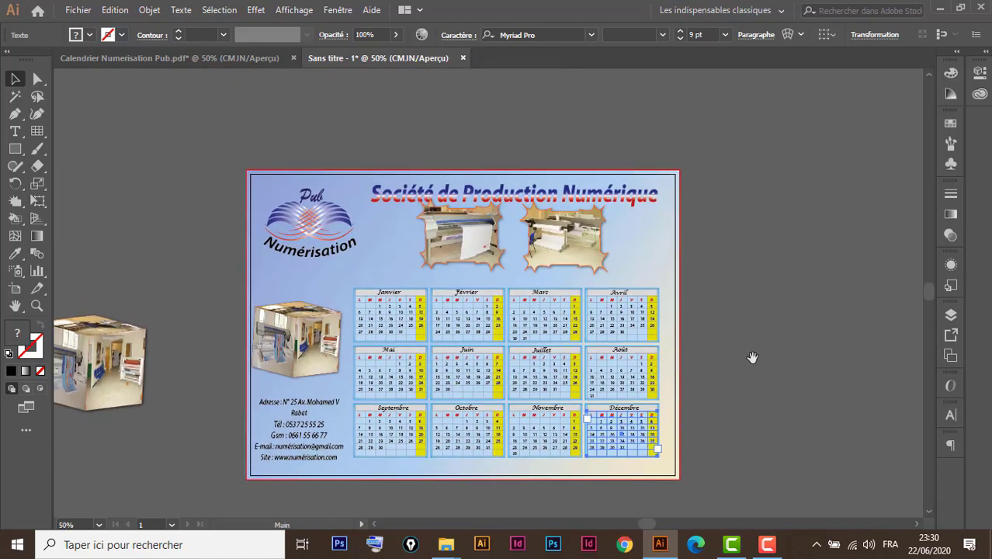
click(773, 160)
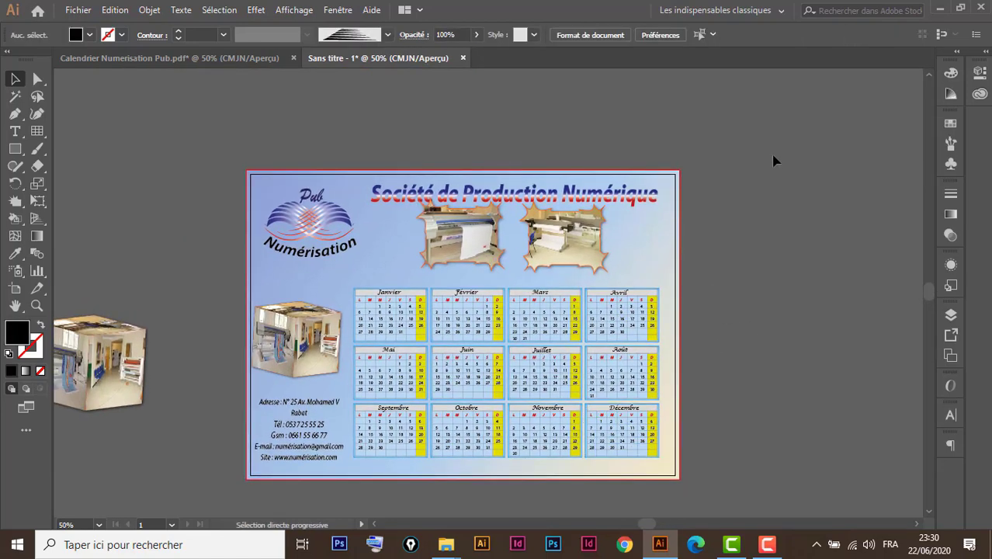
key(ctrl+a)
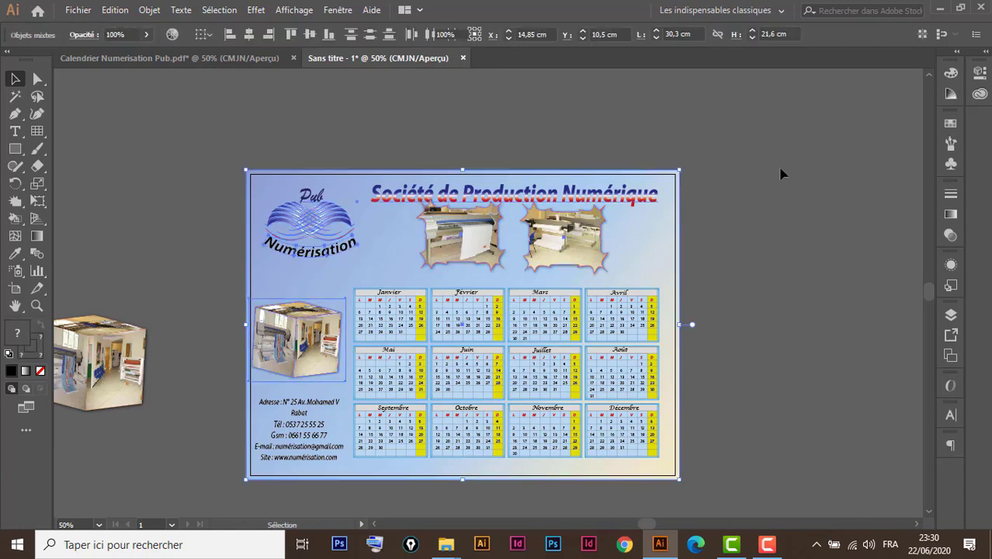
click(779, 171)
click(346, 347)
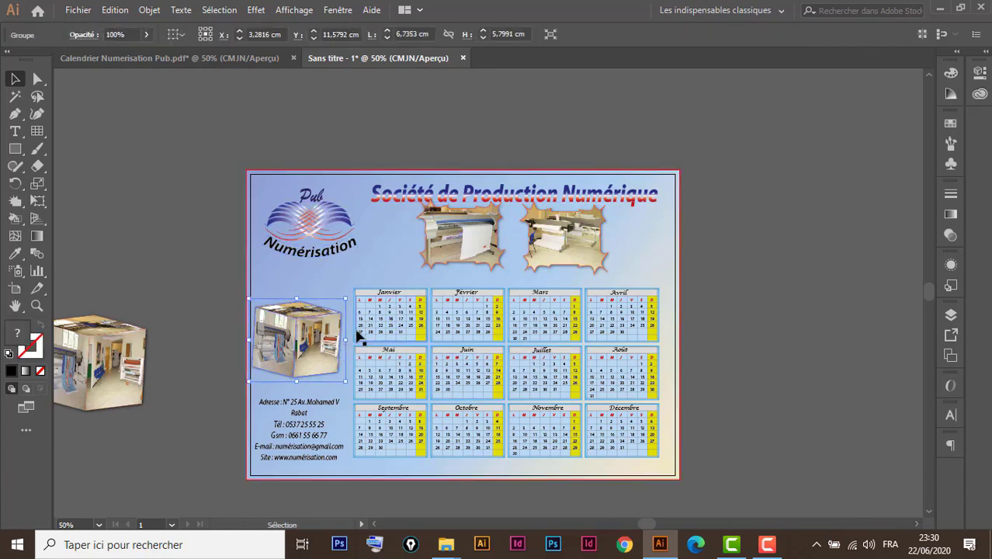
key(Right)
key(Right)
key(Right)
key(Right)
key(Right)
key(Right)
key(Right)
key(Right)
key(Right)
key(Right)
key(Right)
key(Right)
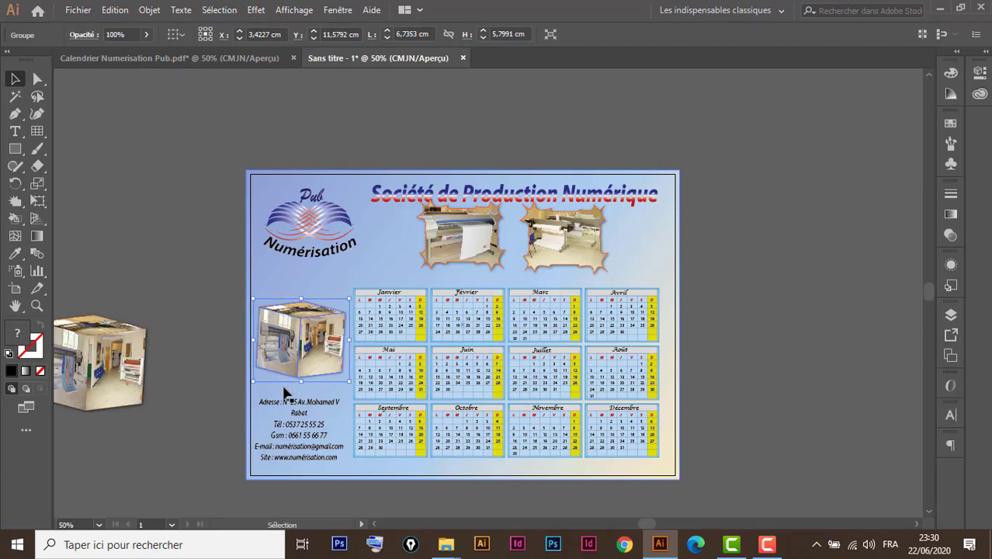
Nudge the address and contact text block below the cube photo slightly right and up
click(300, 413)
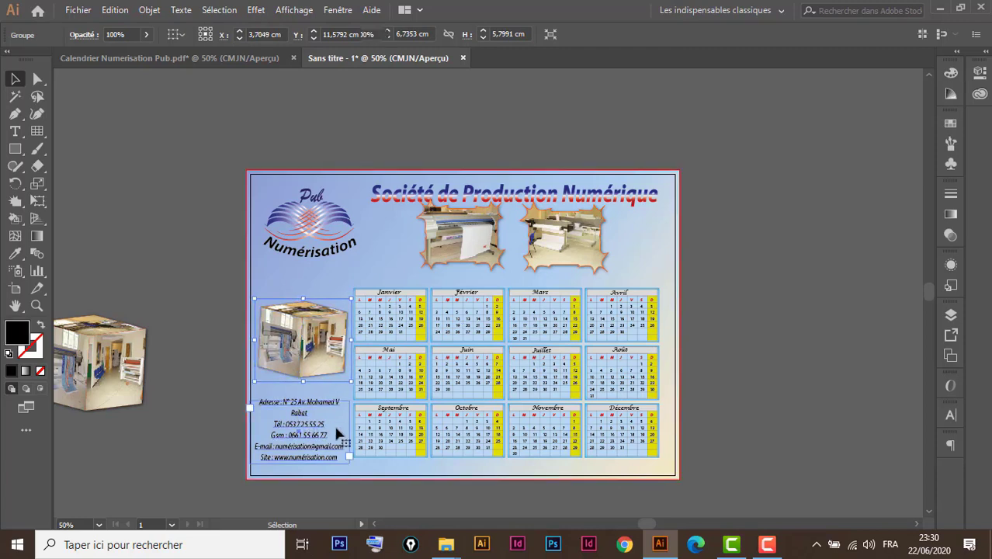
key(Right)
key(Right)
key(Right)
key(Right)
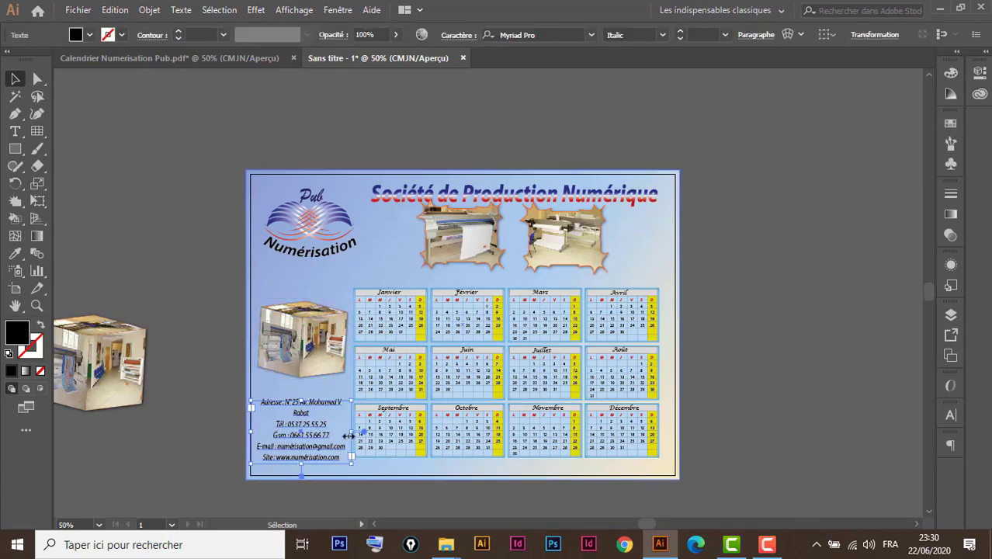
key(Up)
key(Up)
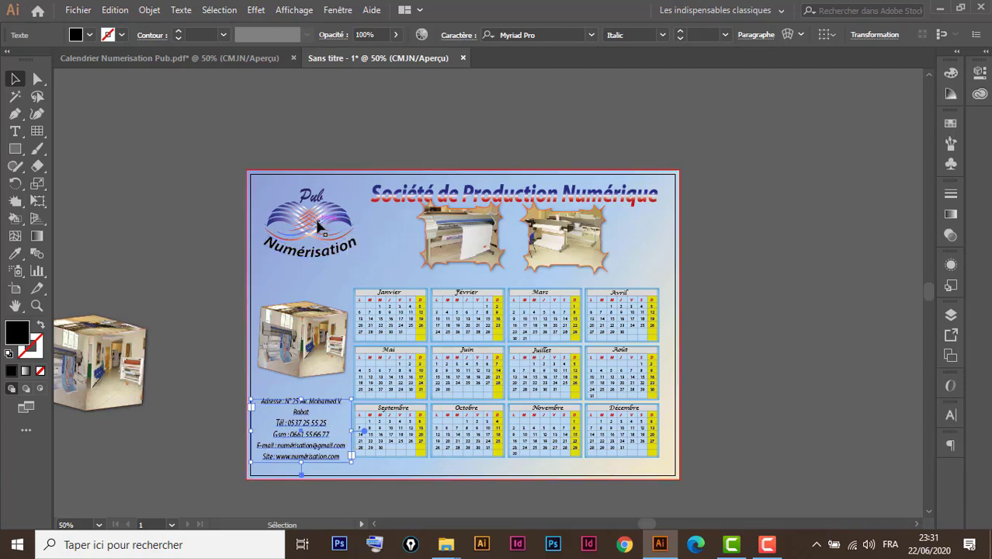
Lock the gradient background rectangle and move the two printer photos together about 0.7 cm down, clear of the title
click(573, 259)
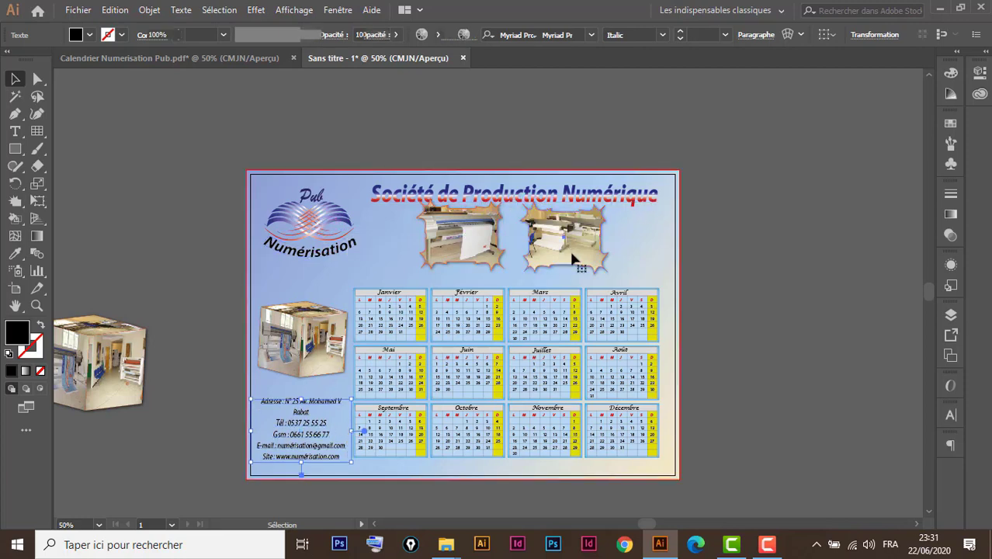
click(635, 238)
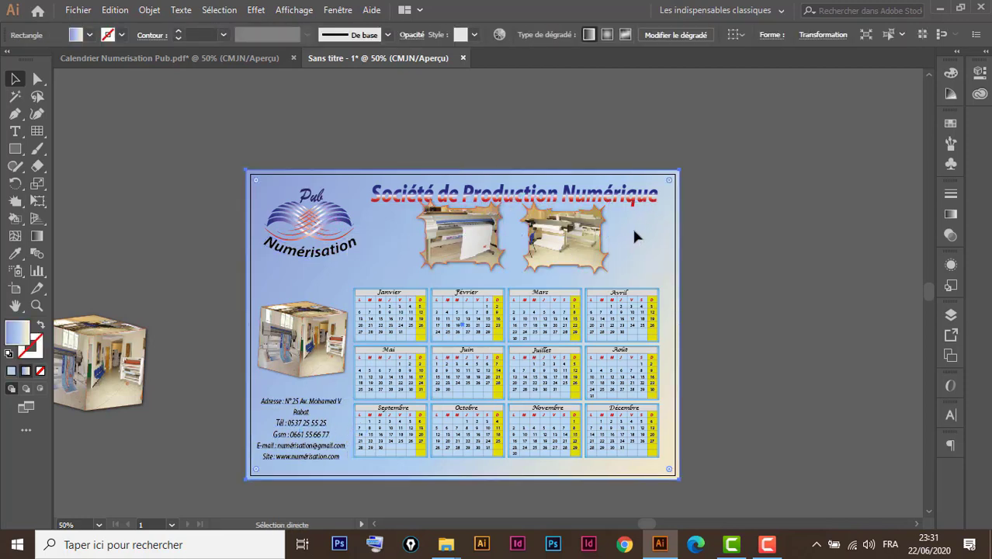
key(ctrl+2)
drag(635, 232, 487, 290)
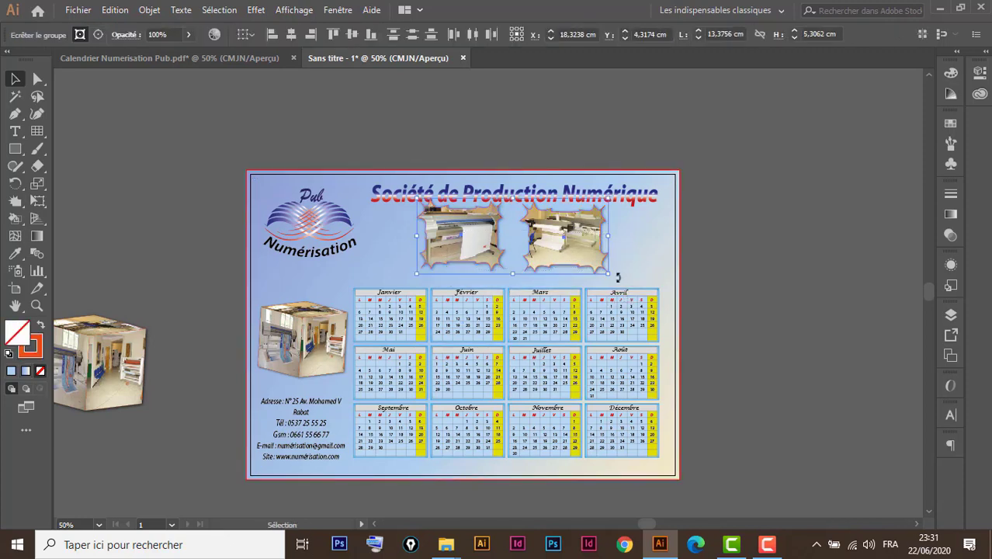
key(shift+Down)
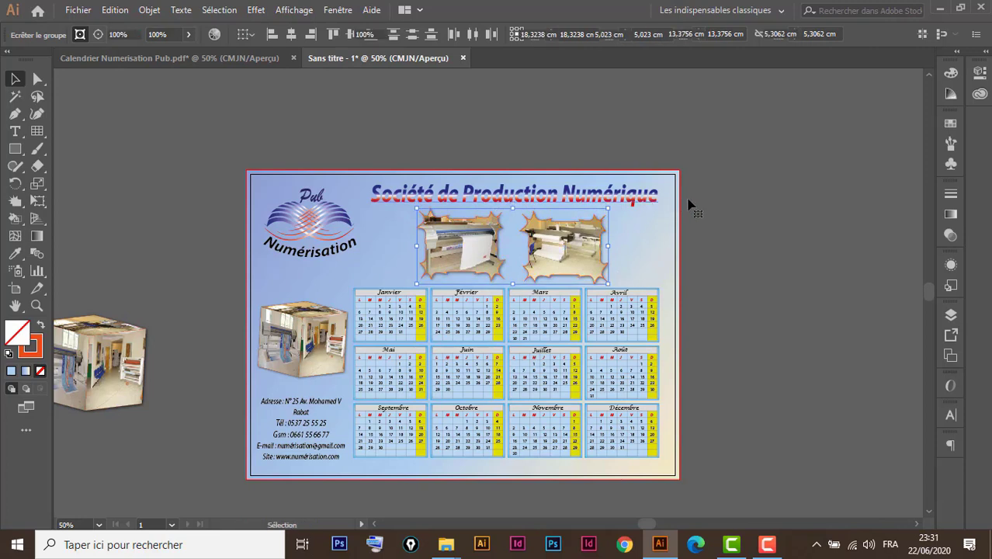
Stretch the Société de Production Numérique title slightly taller and move the spare cube photo outside the artboard farther up and left
click(643, 196)
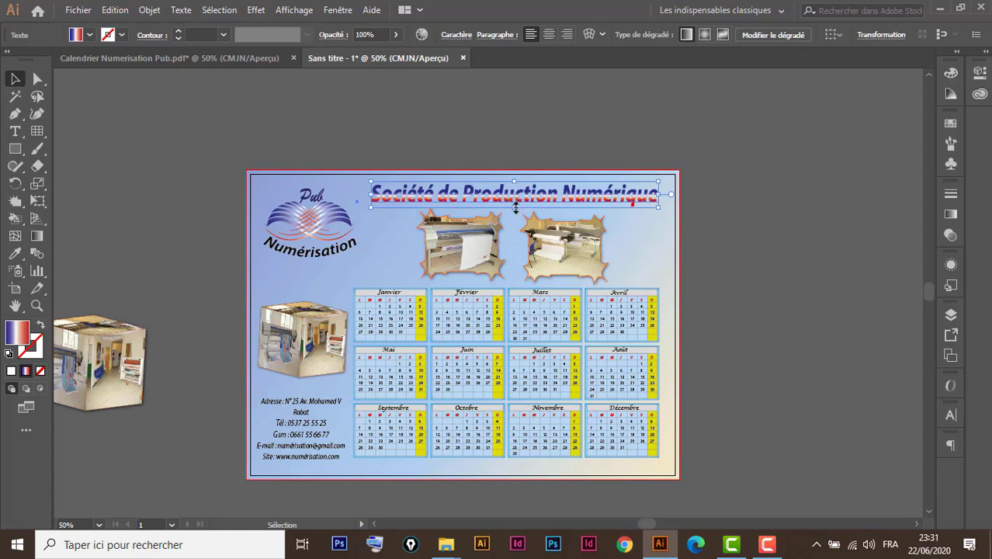
drag(515, 207, 514, 211)
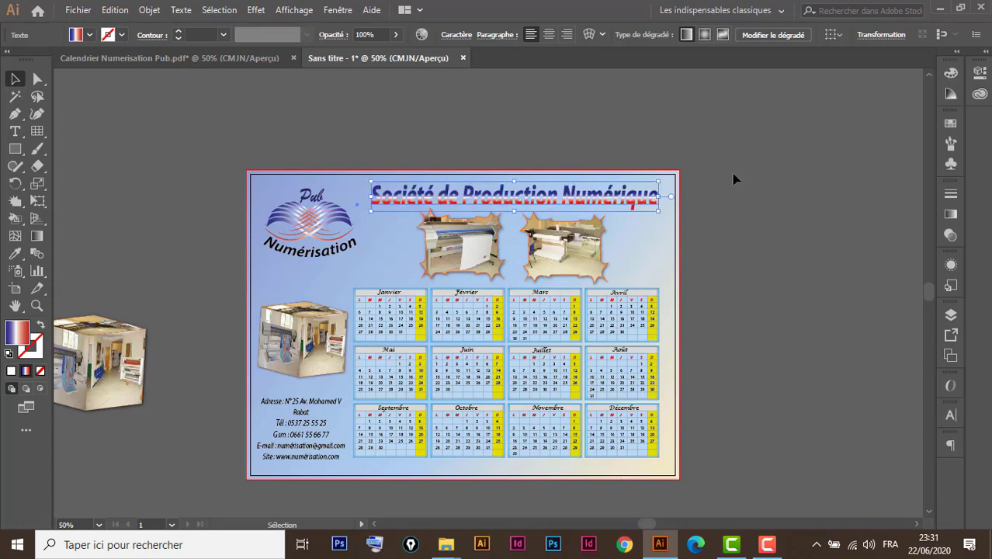
click(730, 239)
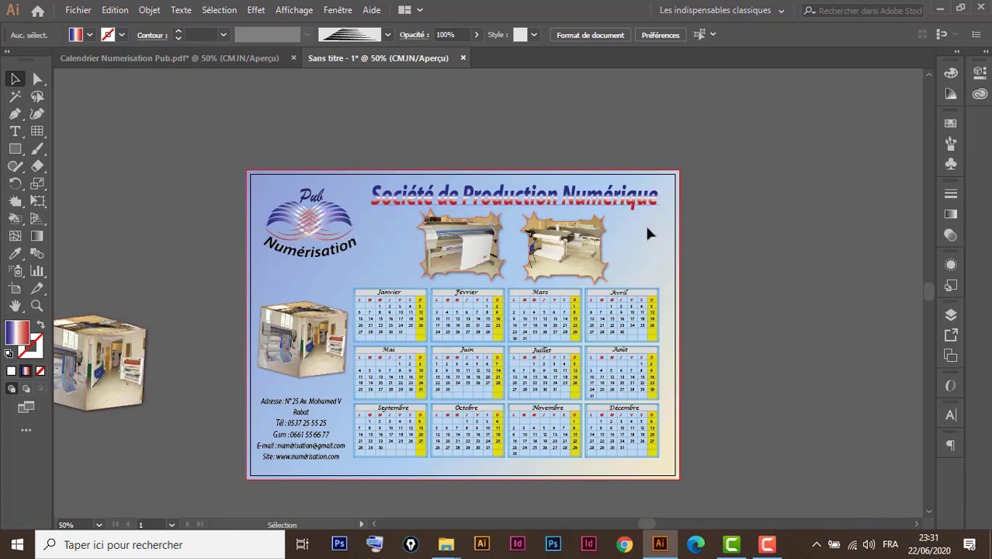
drag(117, 379, 108, 281)
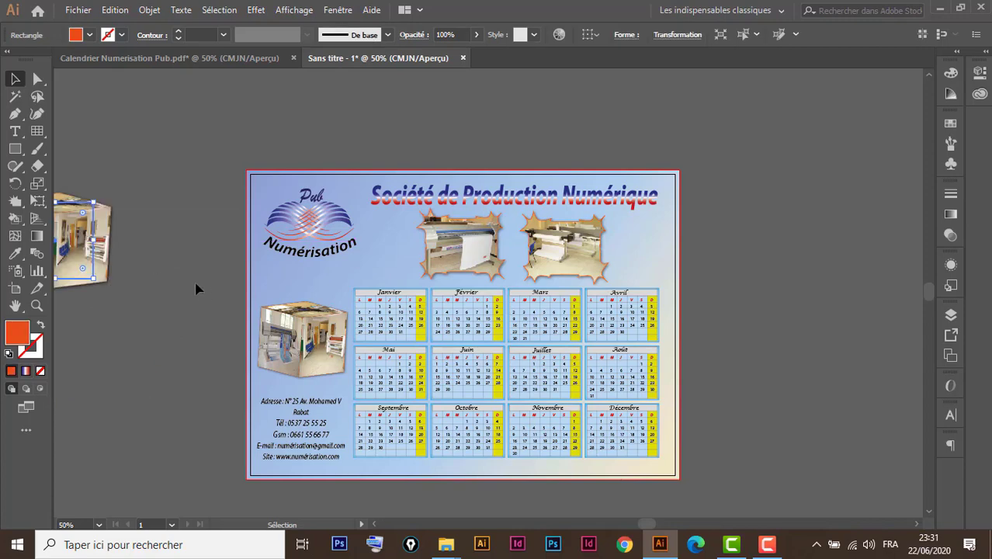
Save the document in Adobe Illustrator (*.AI) format as calendrier 2020 in the images folder, with Illustrator CC compatibility
click(80, 12)
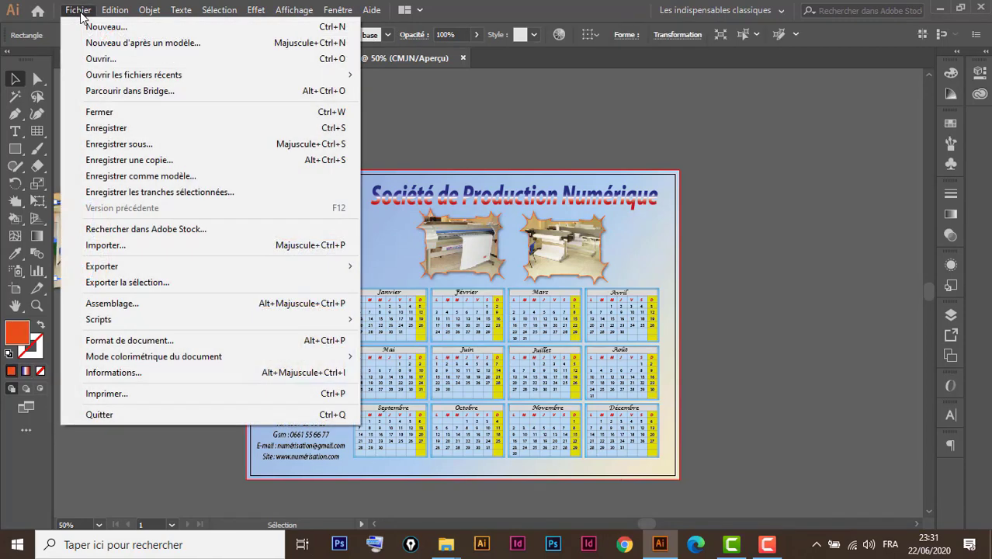
click(152, 145)
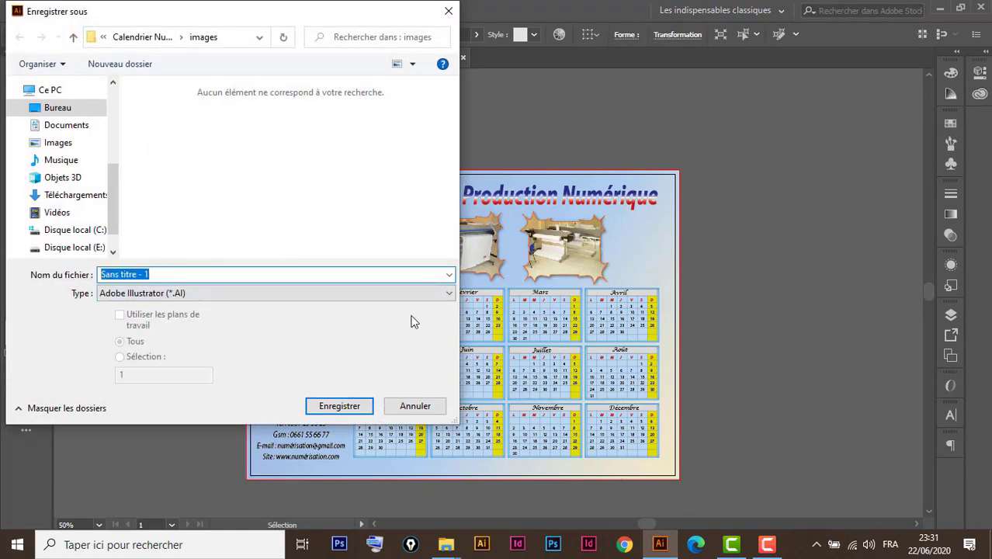
text(calendrier 2020)
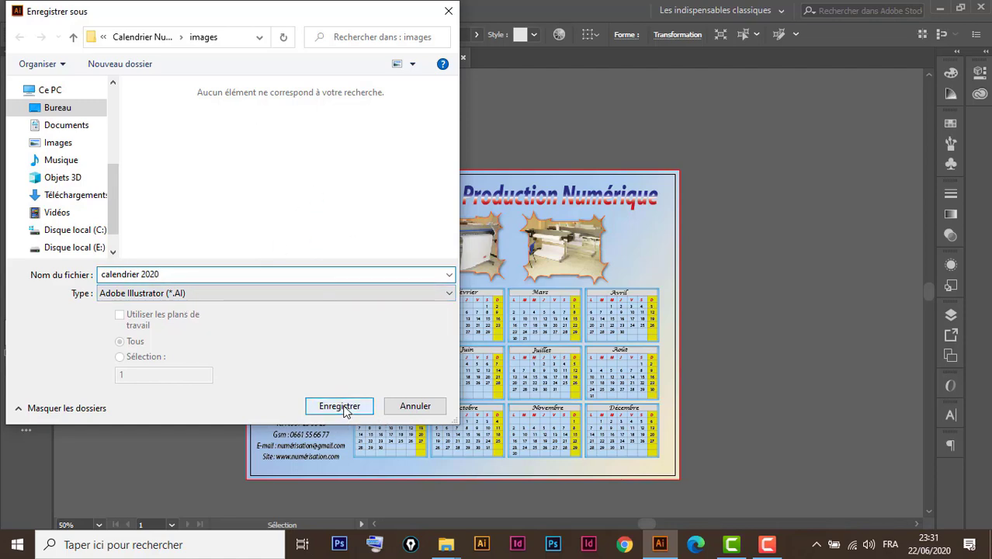
click(344, 406)
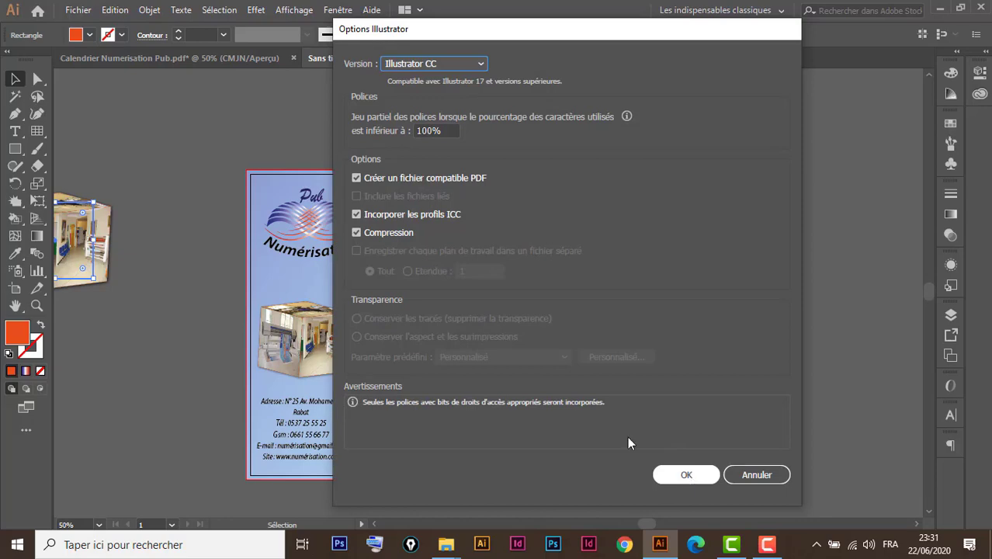
click(687, 476)
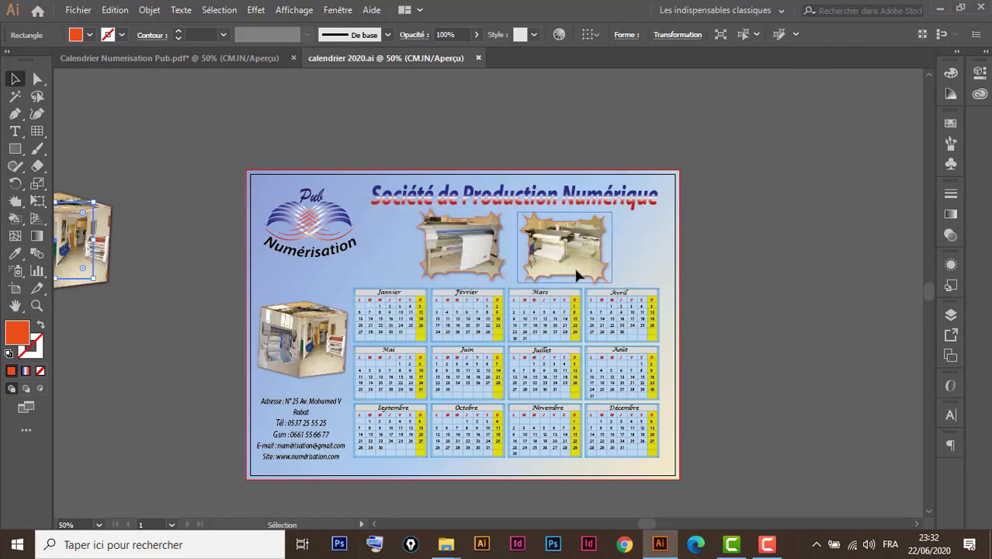
Save the document again as calendrier 2020 with the Adobe PDF (*.PDF) file type, up to the PDF settings
click(255, 124)
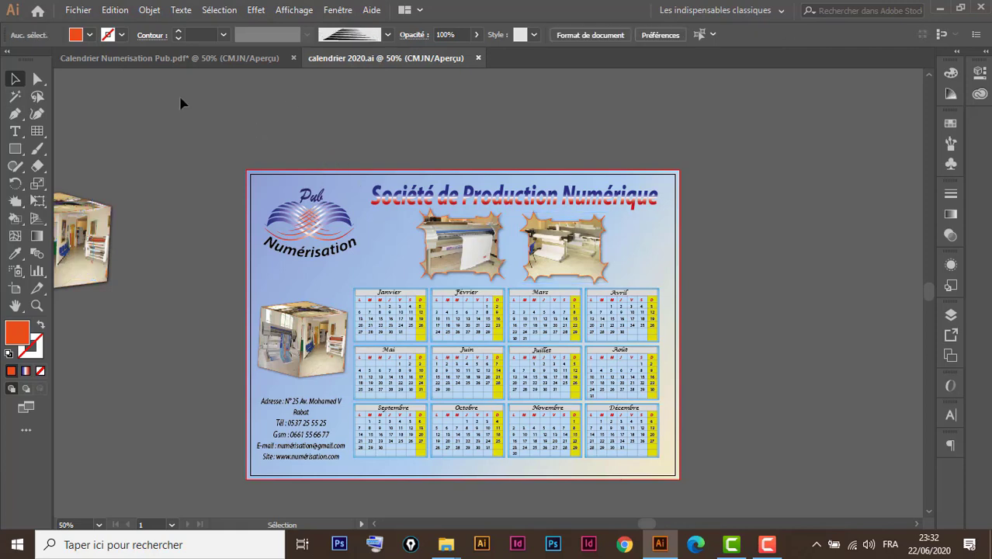
click(78, 11)
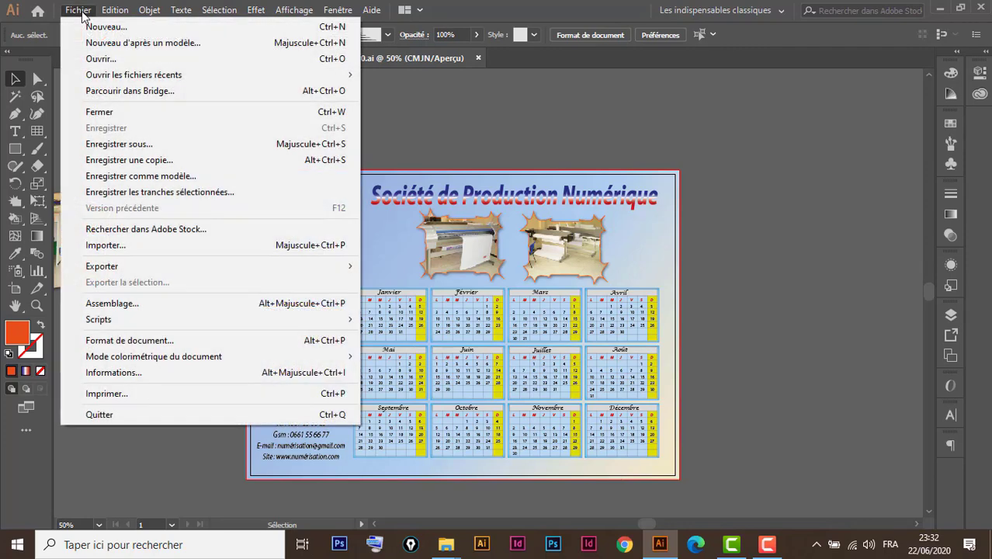
click(143, 144)
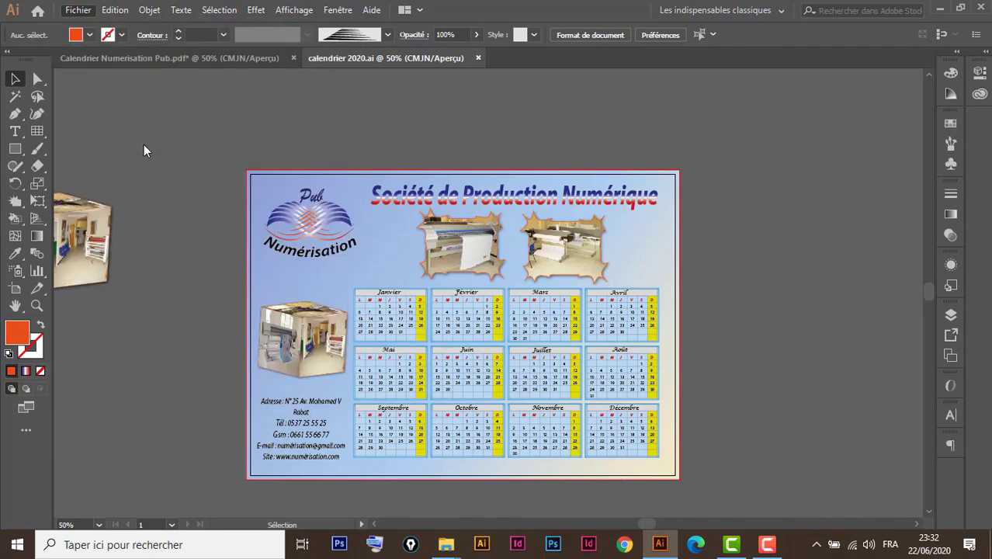
click(318, 295)
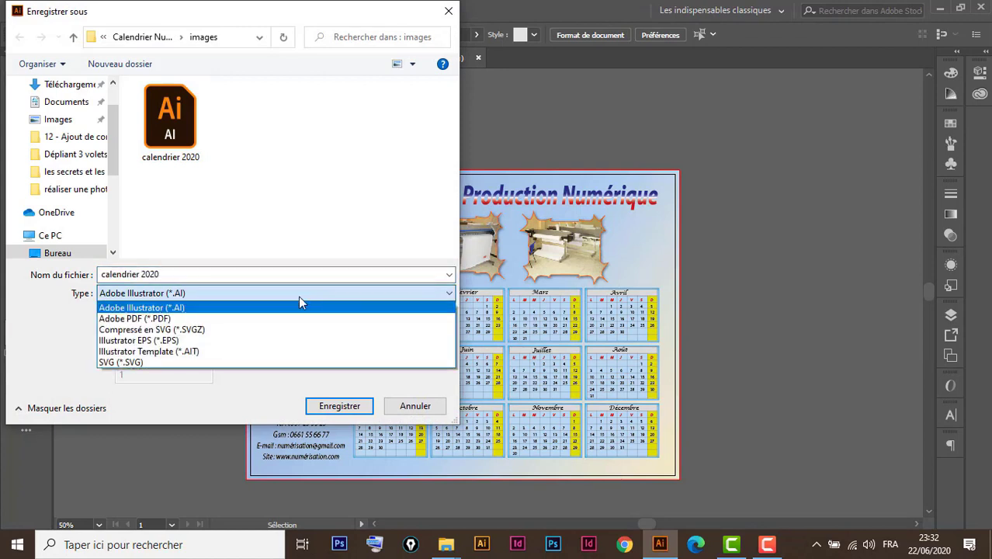
click(149, 319)
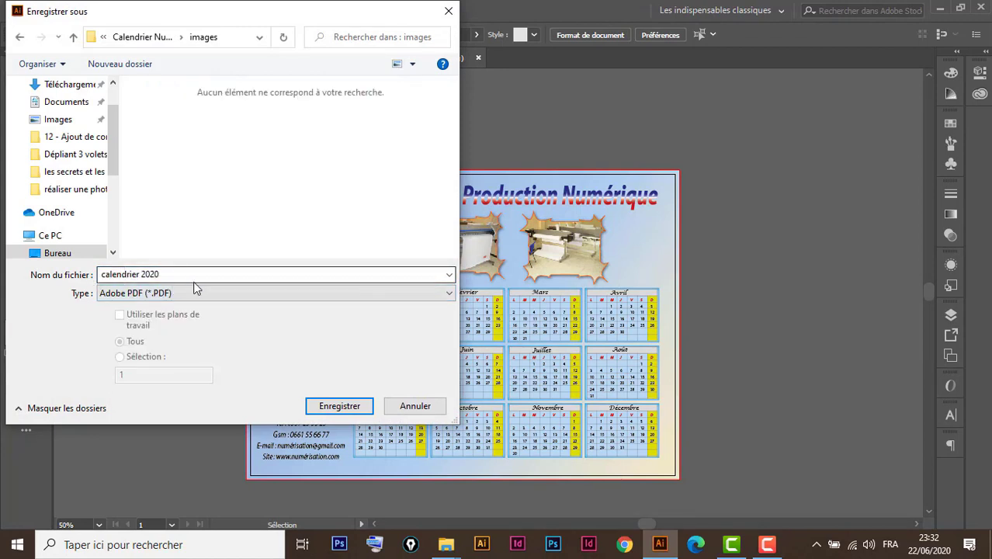
click(342, 409)
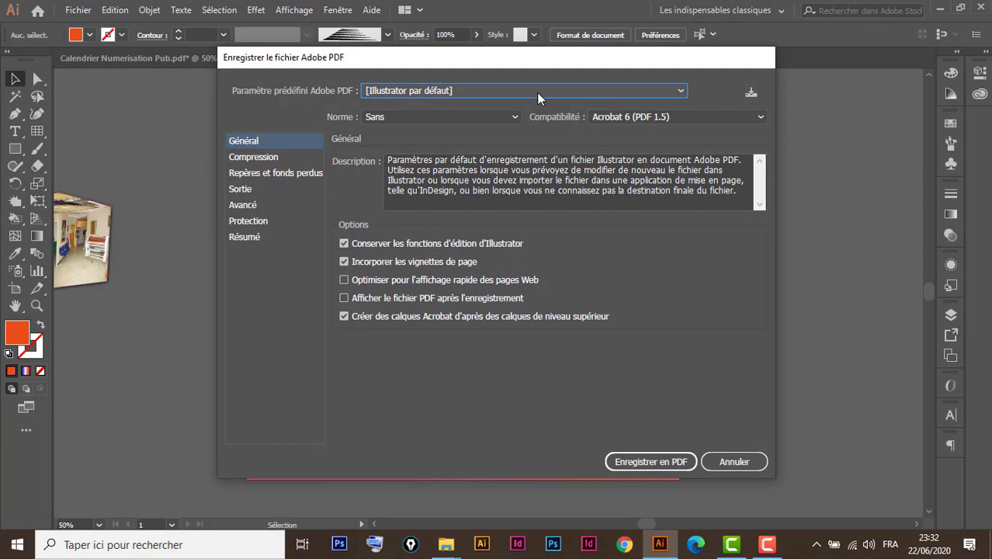
Choose the [Qualité supérieure] preset and Acrobat 8 (PDF 1.7) compatibility, and write the PDF file
click(541, 91)
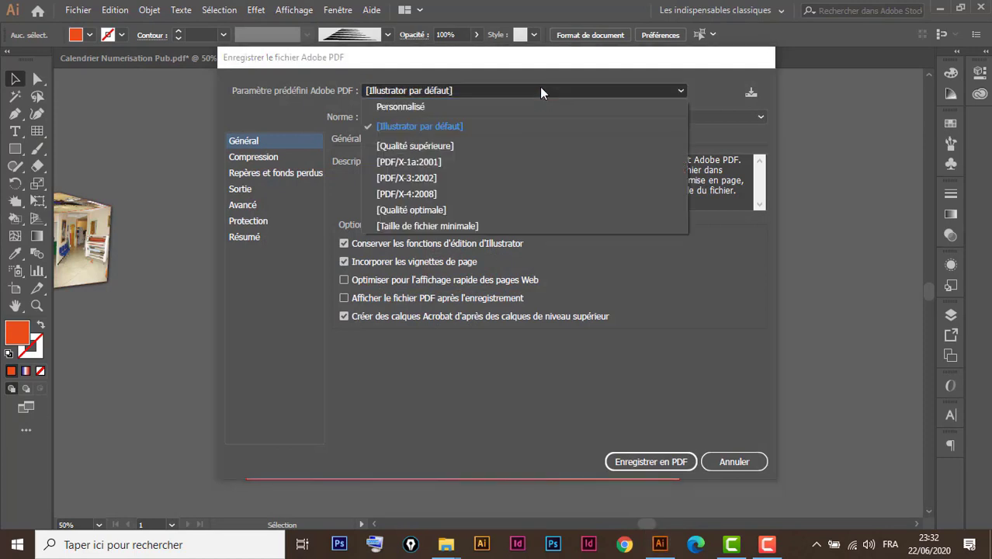
click(440, 148)
click(698, 116)
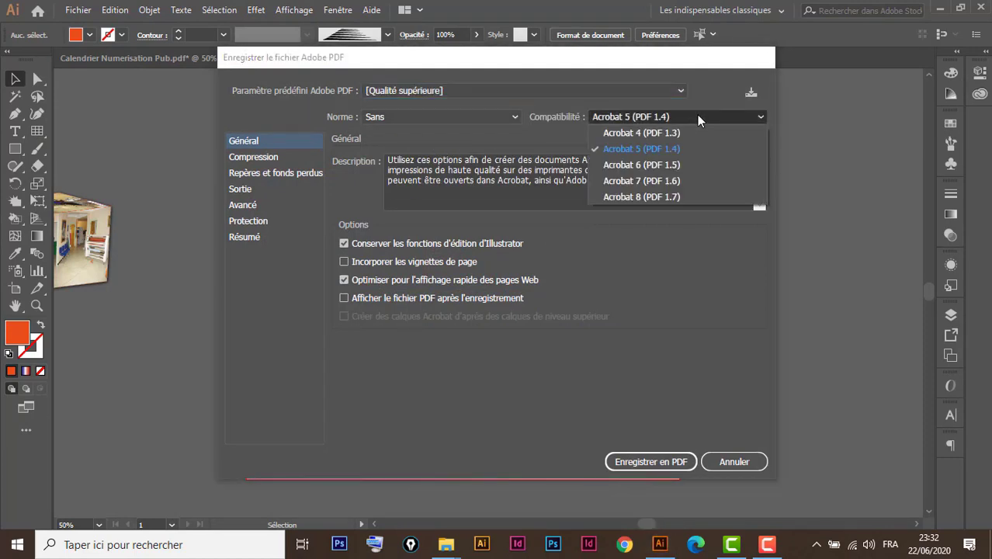
click(668, 201)
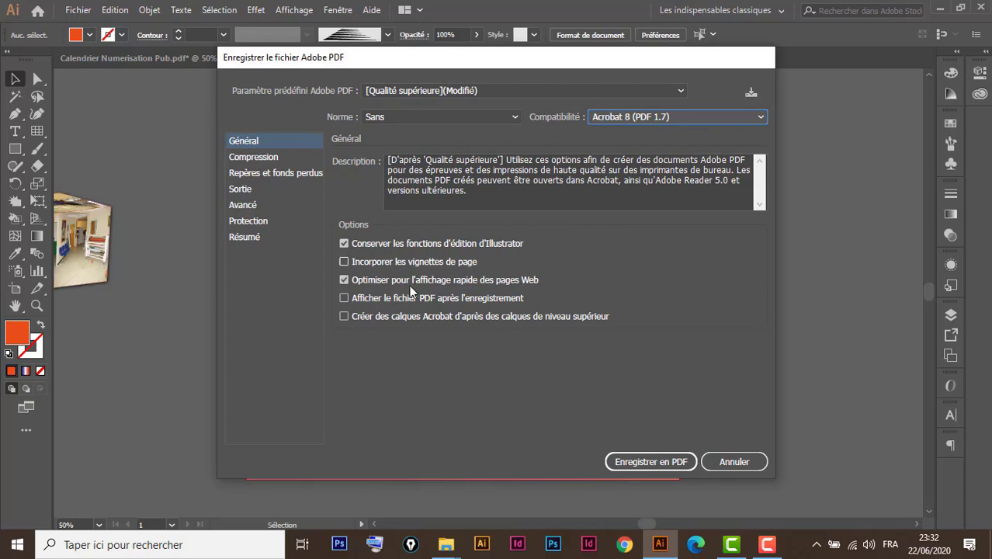
click(642, 464)
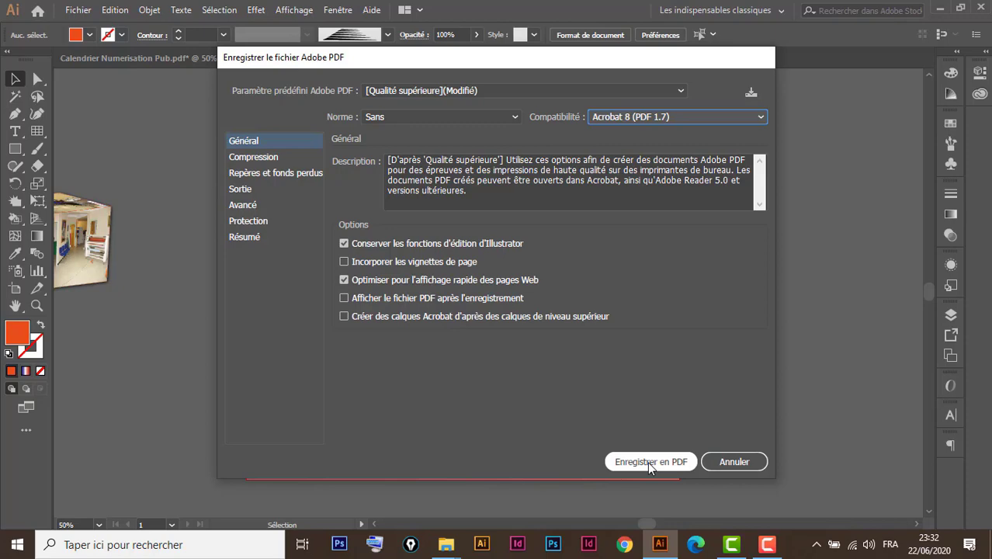
click(650, 463)
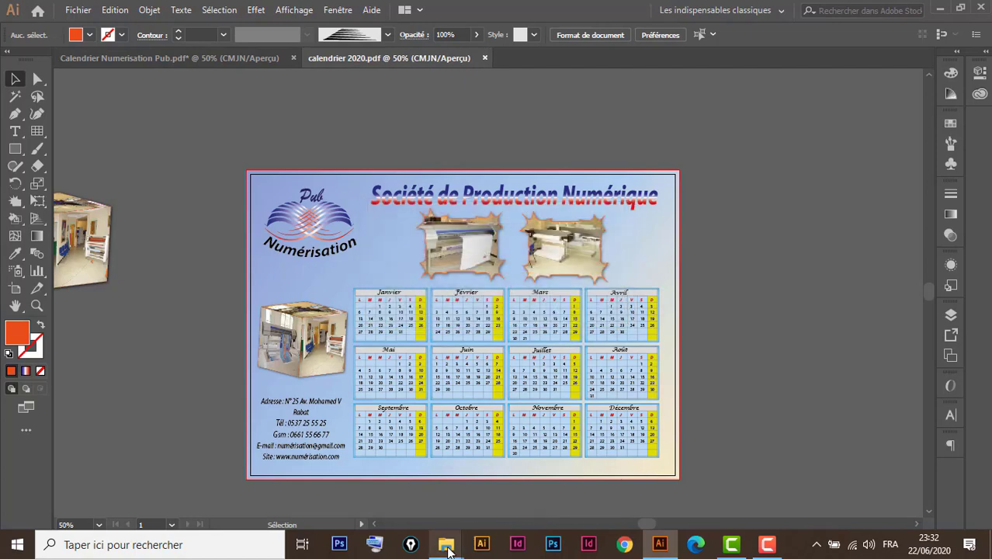
Switch to File Explorer, open the Calendrier Numerisation Pub PDF from its folder, and enter the document's opening password
mouse_move(446, 546)
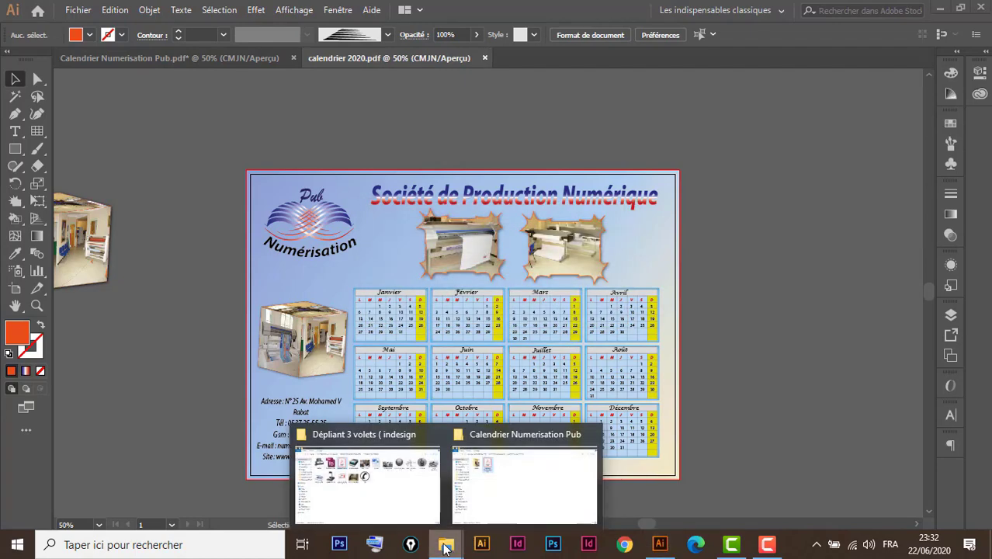
click(515, 488)
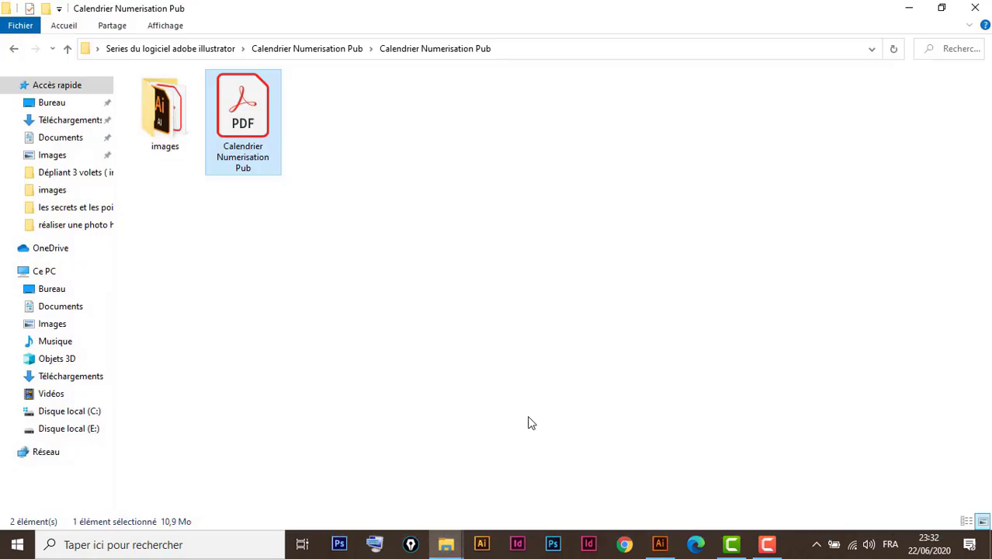
double_click(247, 106)
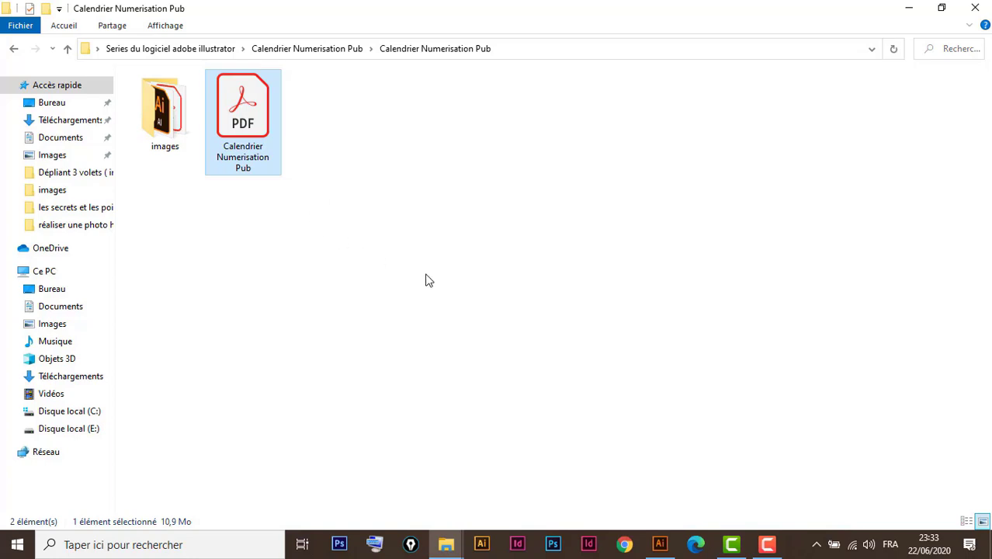
double_click(250, 128)
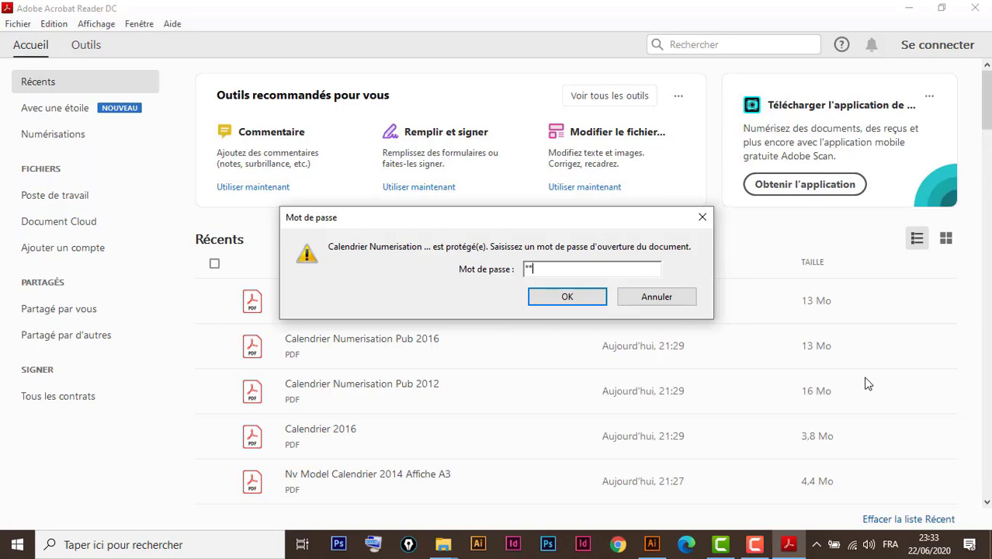
text(*)
key(Return)
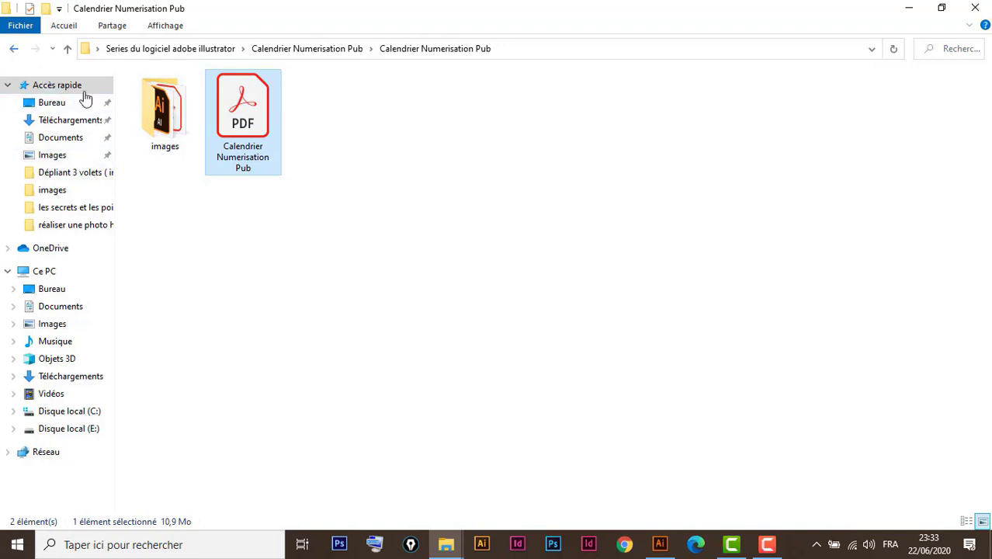
Go into the images folder and open the exported calendrier 2020 PDF to check it
click(153, 105)
double_click(153, 105)
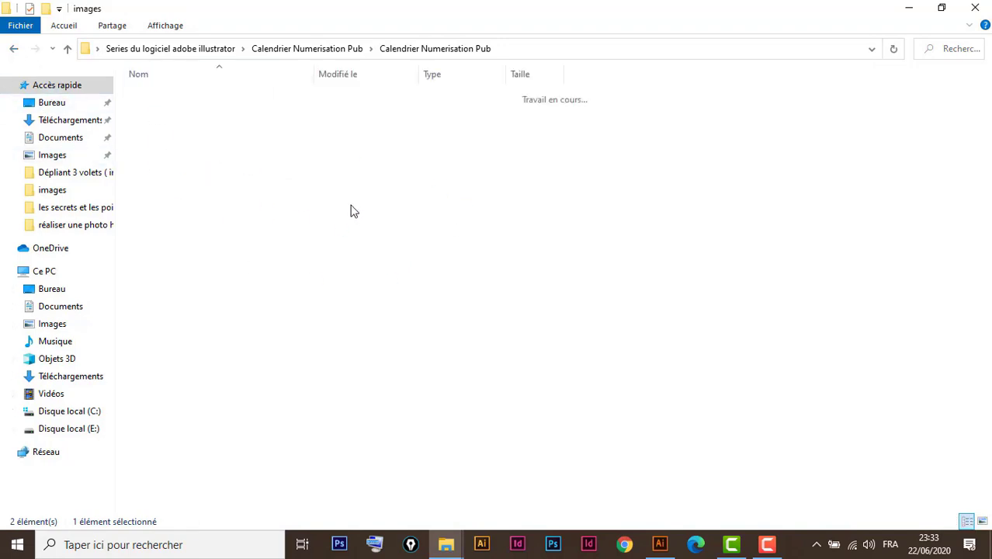
click(170, 190)
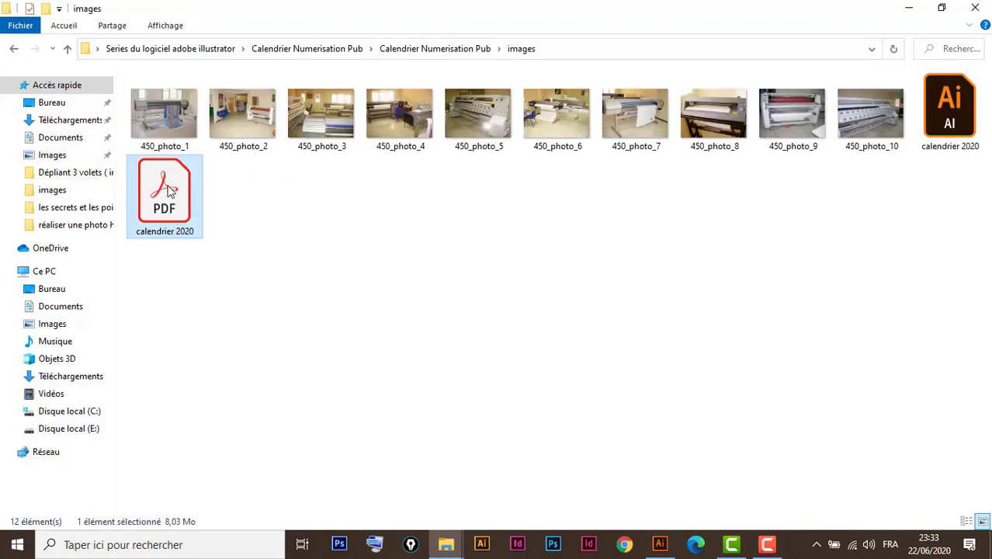
double_click(170, 190)
Switch back to Illustrator and add the vertical text 2020 in the empty area beside the rightmost printer photo
click(661, 544)
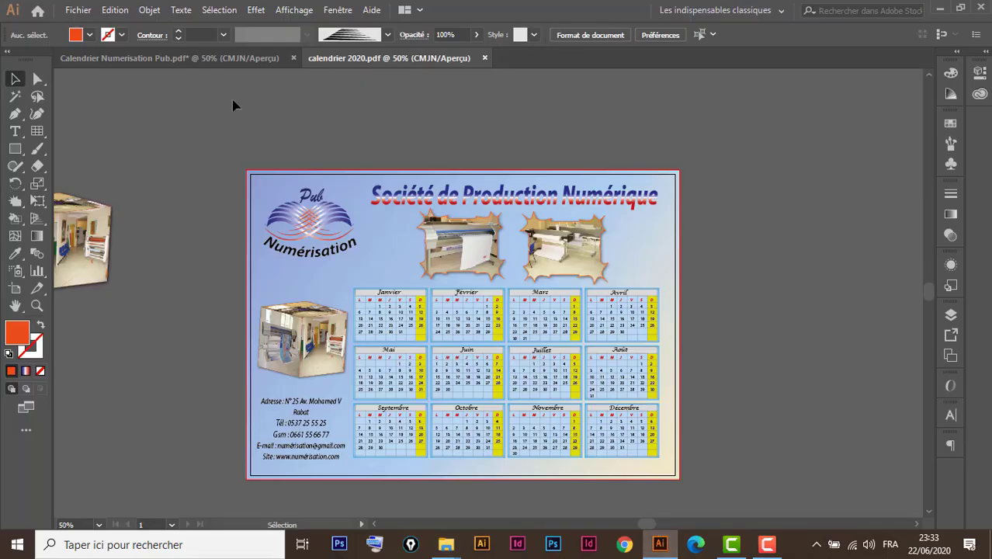
click(17, 133)
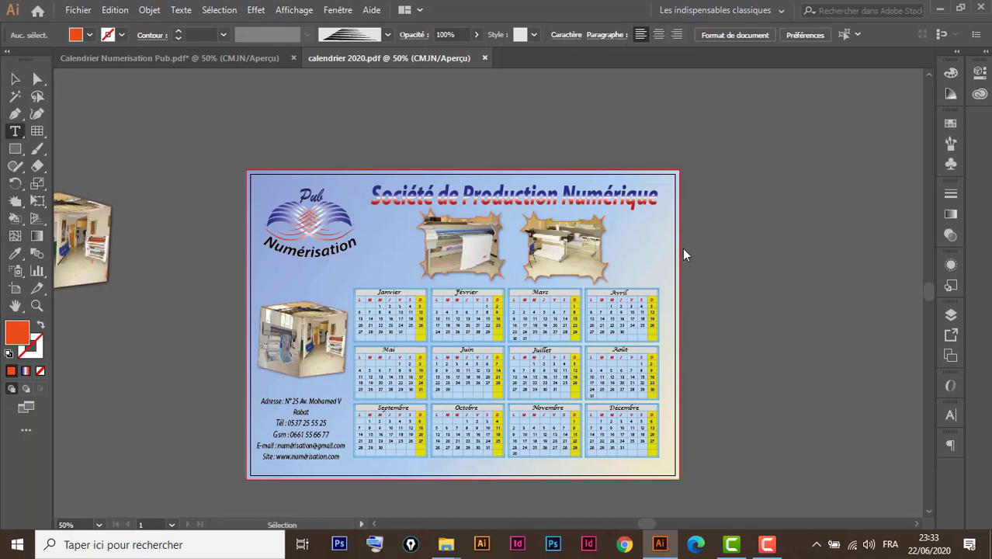
click(15, 78)
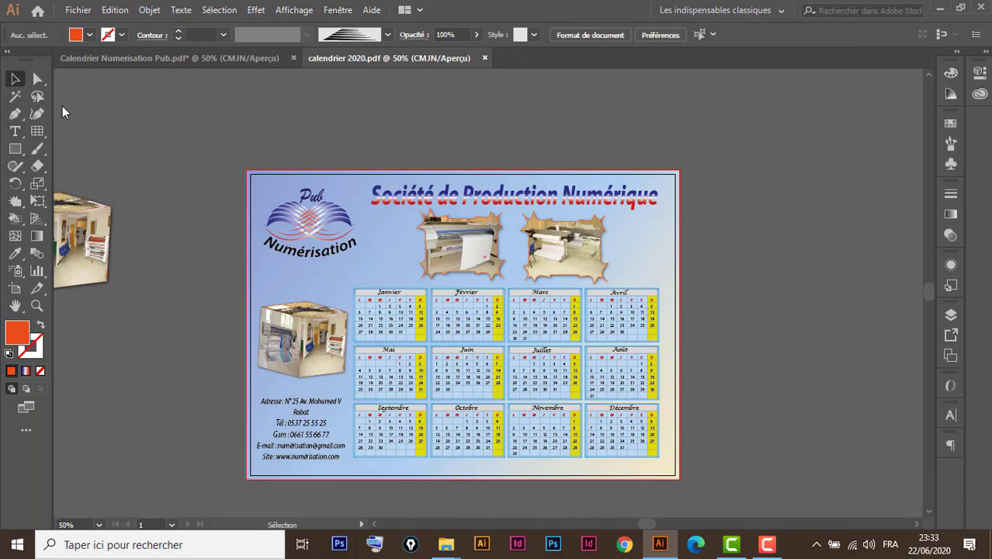
key(ctrl+space)
drag(706, 153, 510, 344)
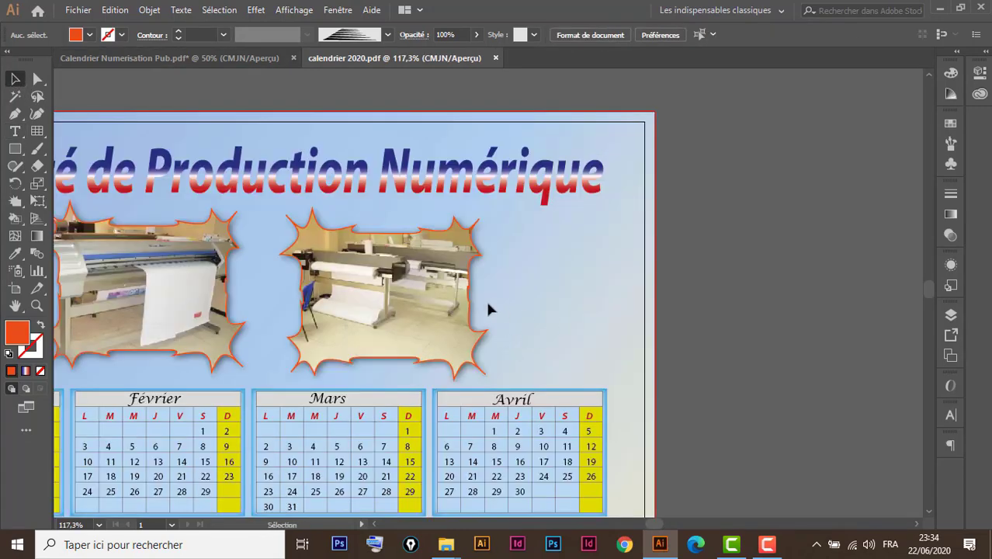
click(16, 133)
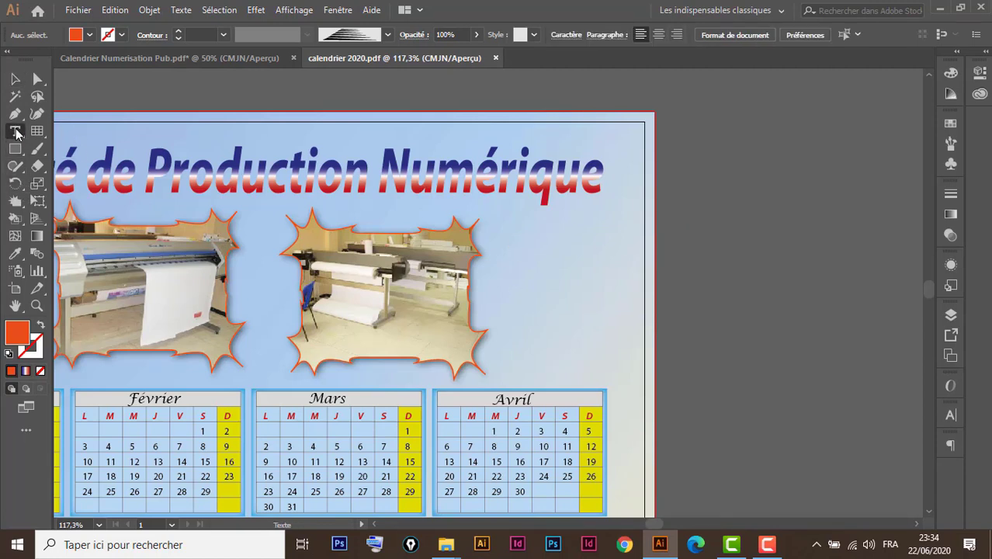
drag(15, 132, 72, 136)
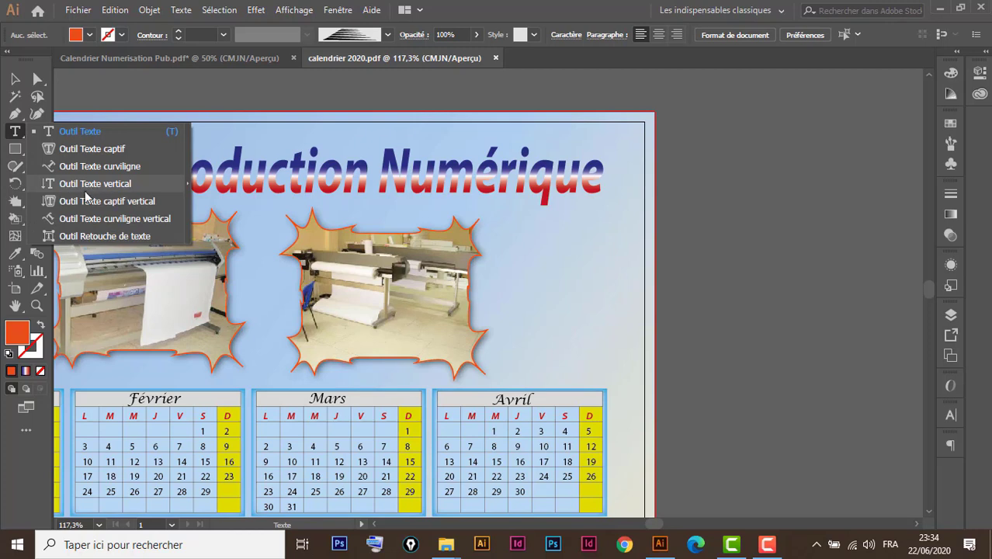
click(104, 185)
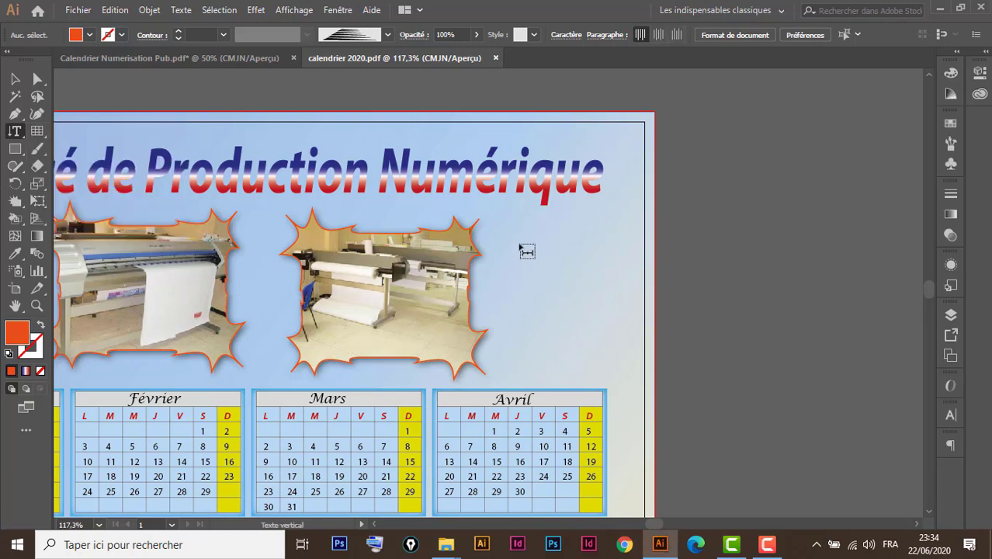
click(589, 309)
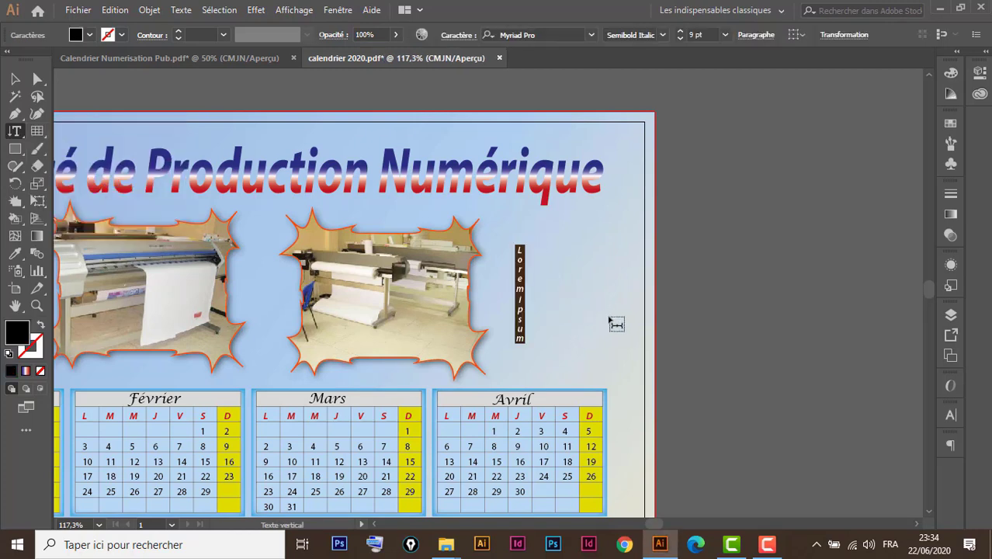
text(2020)
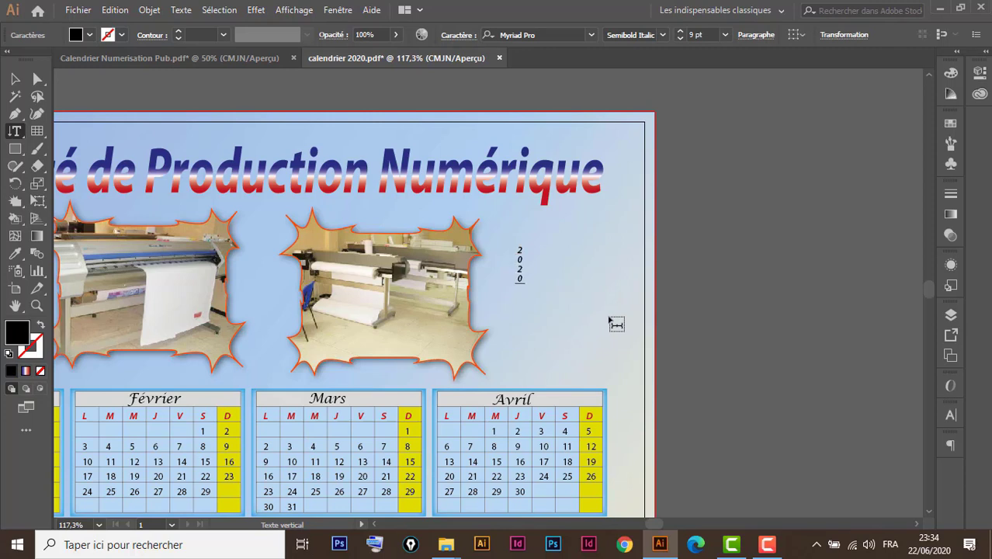
Enlarge the vertical 2020 text to about 45 pt and place it between the title and the Avril calendar, beside the photo
click(15, 78)
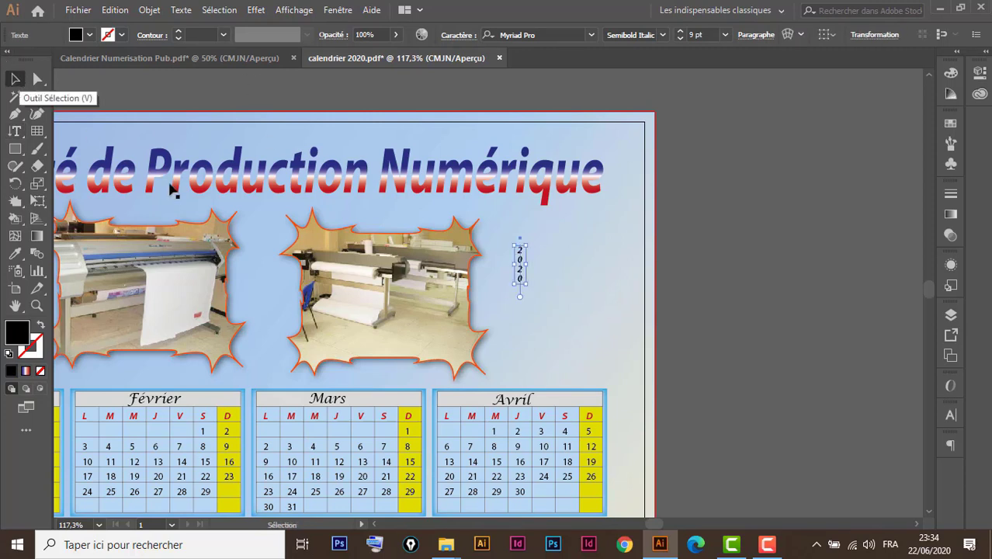
drag(529, 284, 571, 384)
drag(546, 272, 530, 260)
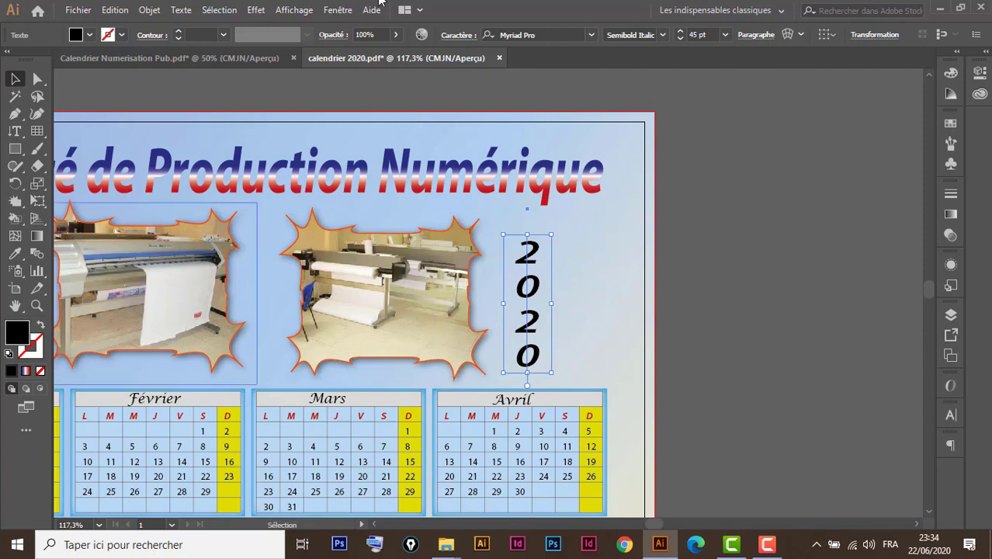
Give the vertical 2020 text a red fill and an orange stroke
click(91, 35)
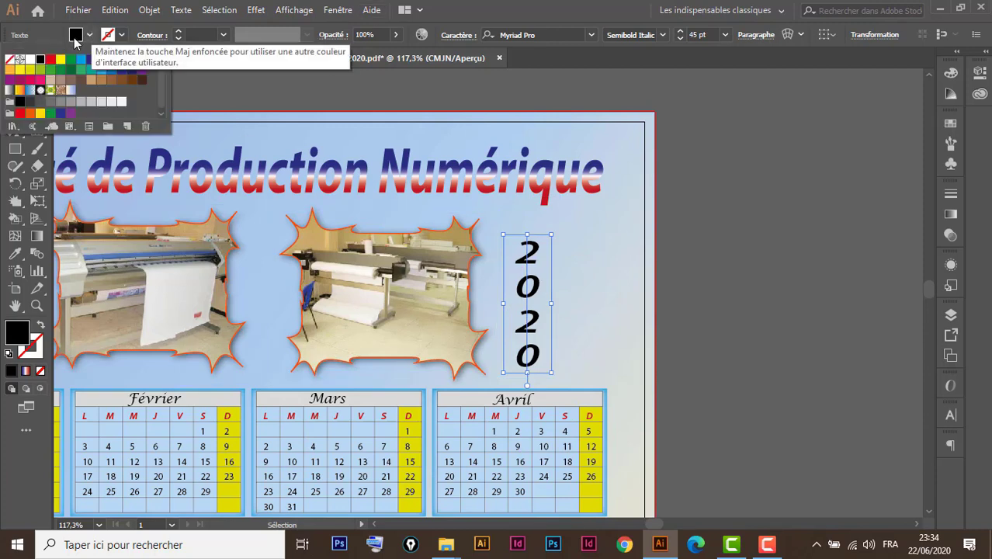
click(50, 61)
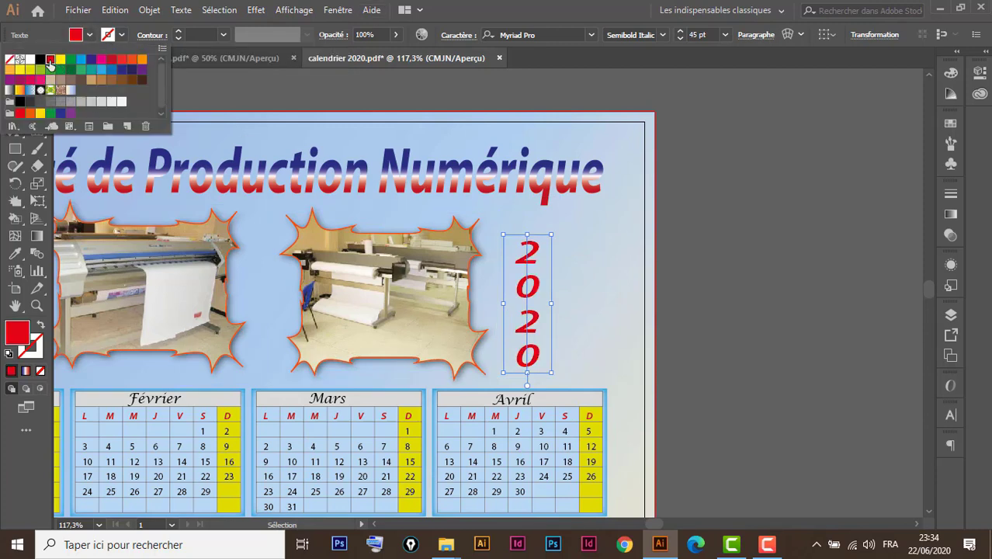
click(121, 35)
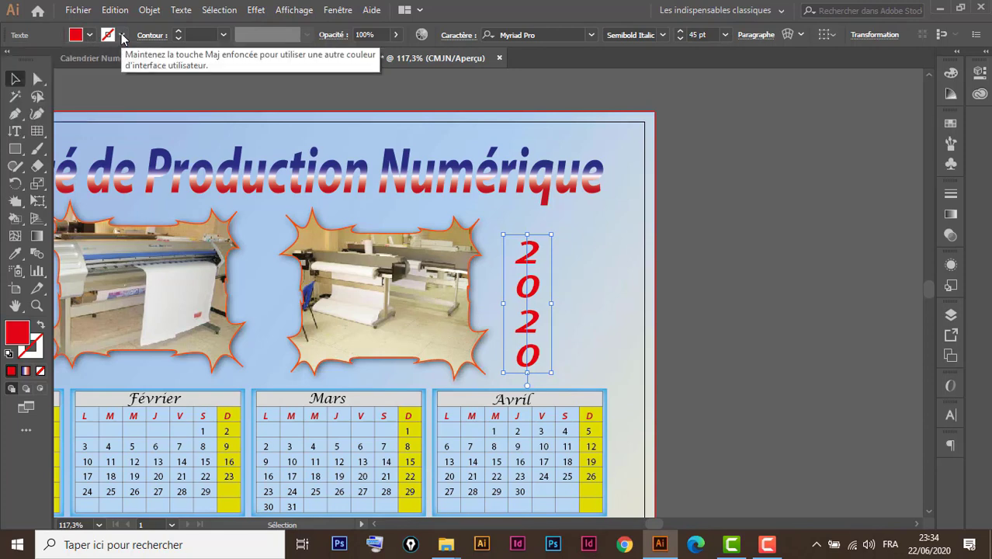
click(121, 34)
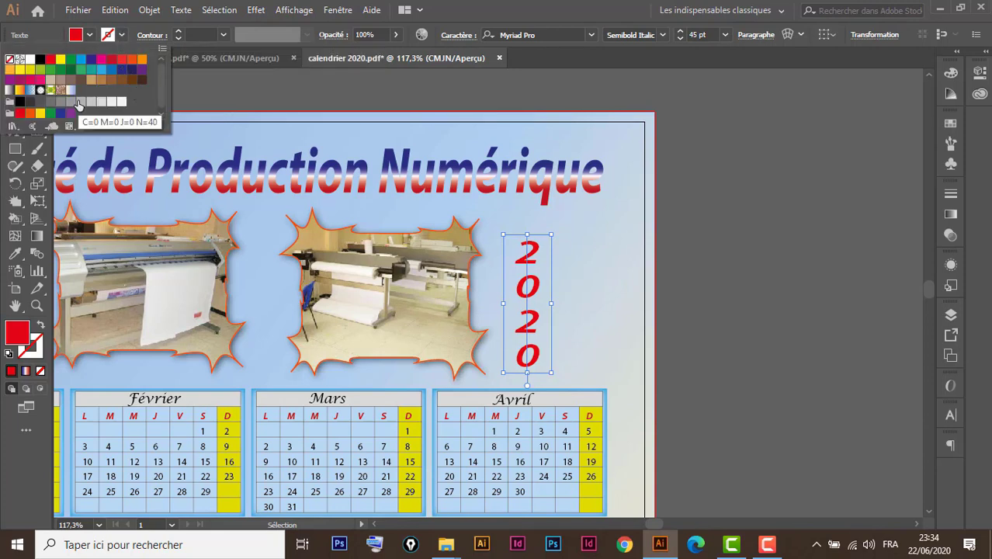
click(141, 61)
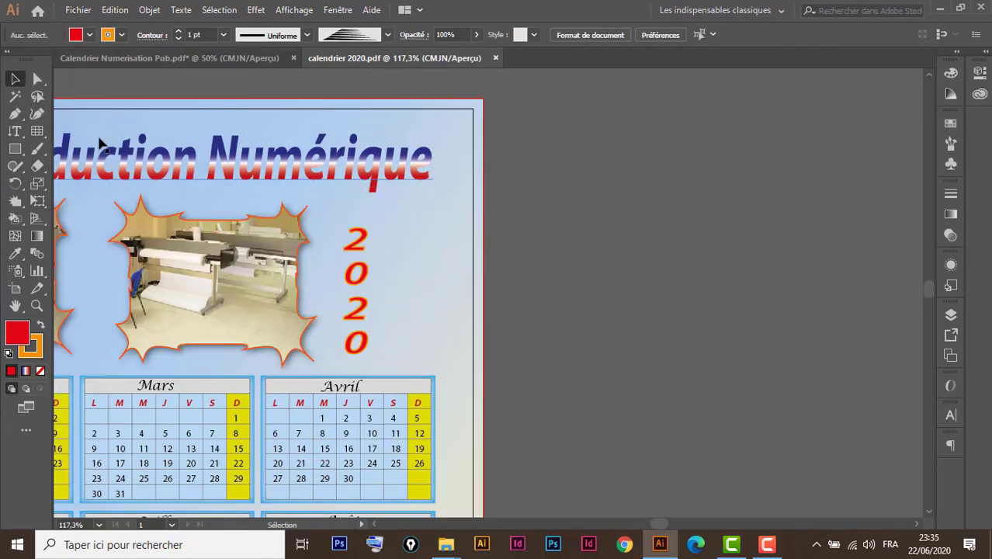
Create a horizontal text reading CALENDRIER just outside the artboard's right edge, level with the top of the 2020 text
click(15, 132)
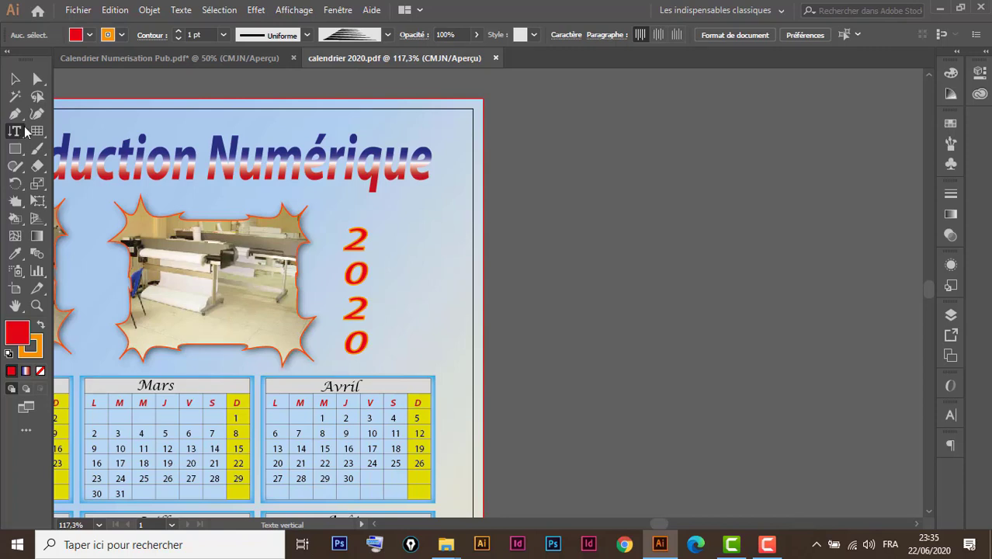
click(15, 132)
click(84, 128)
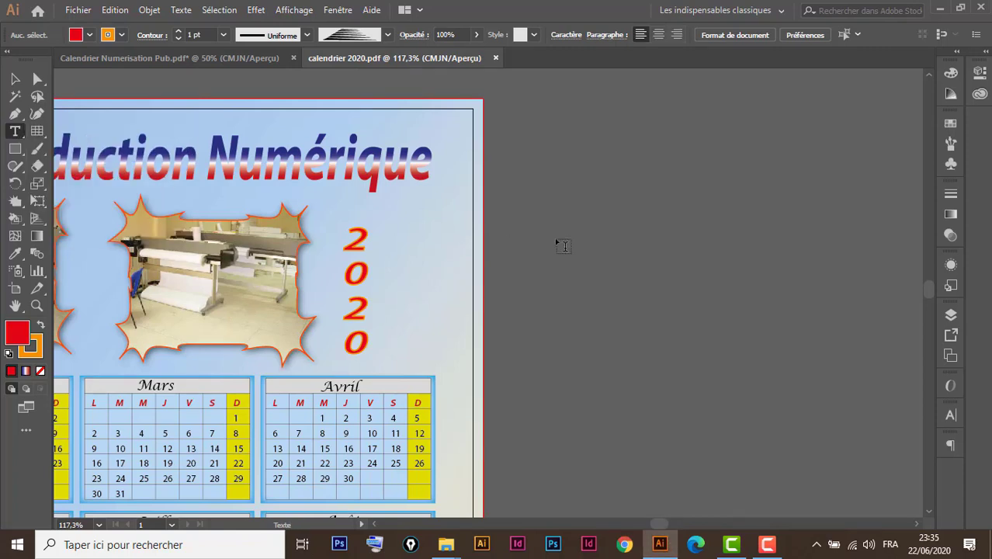
click(489, 247)
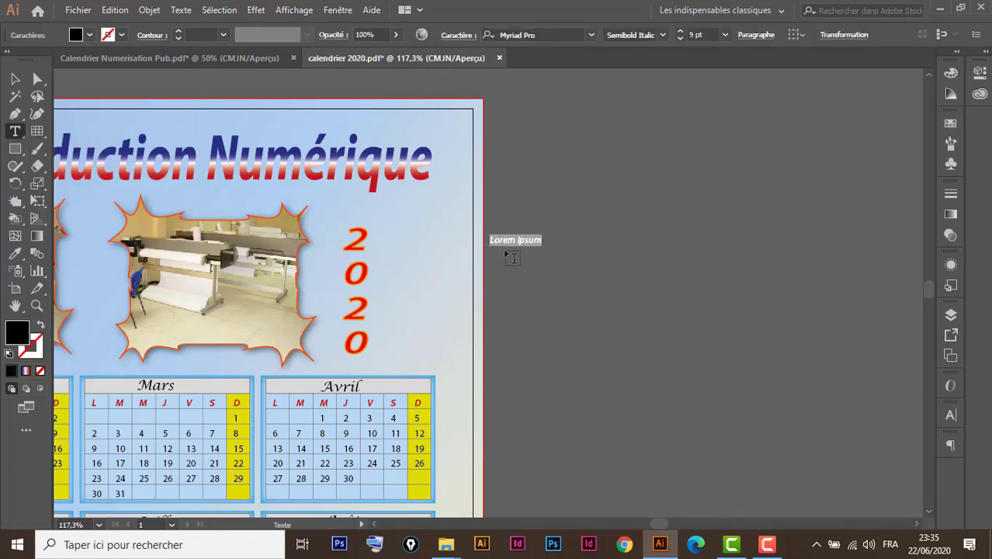
key(Escape)
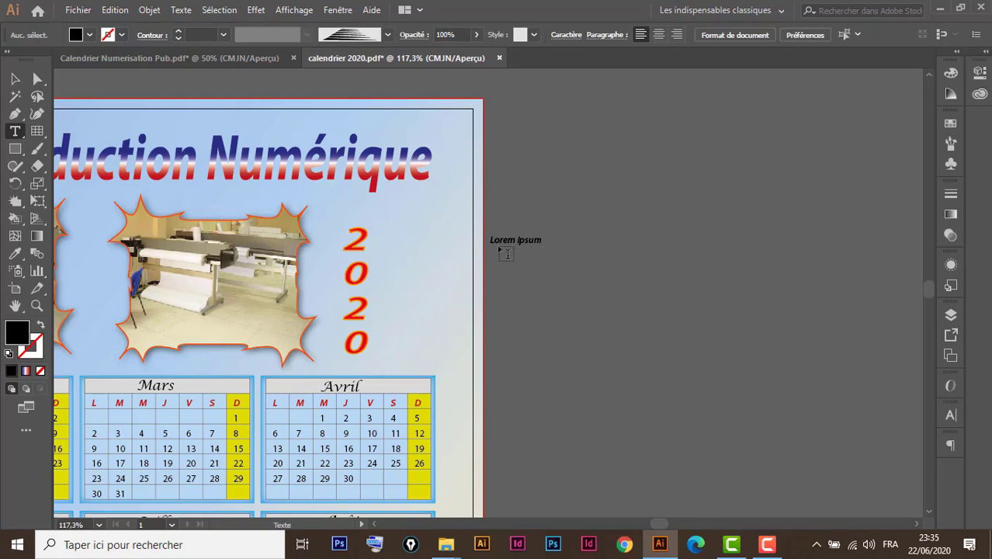
click(16, 79)
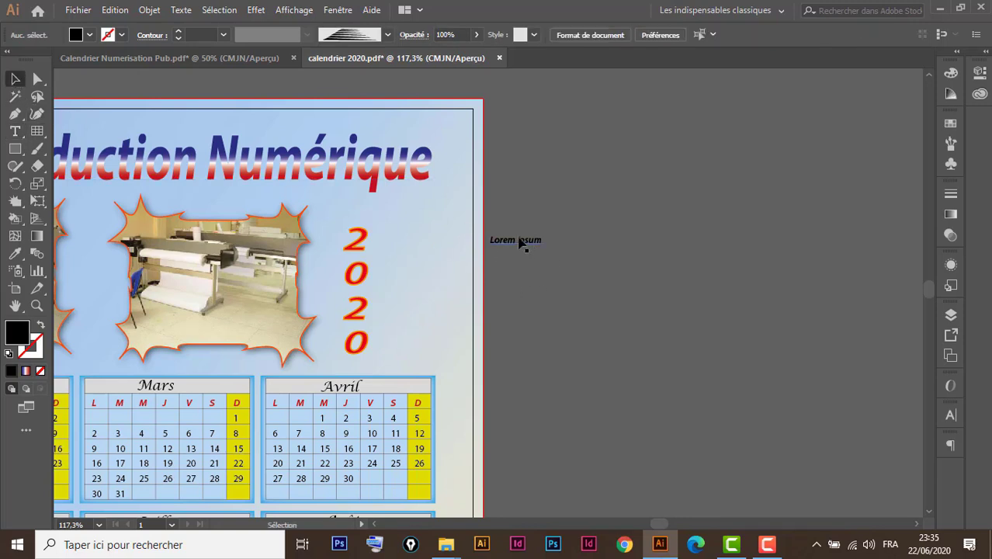
click(520, 243)
double_click(519, 242)
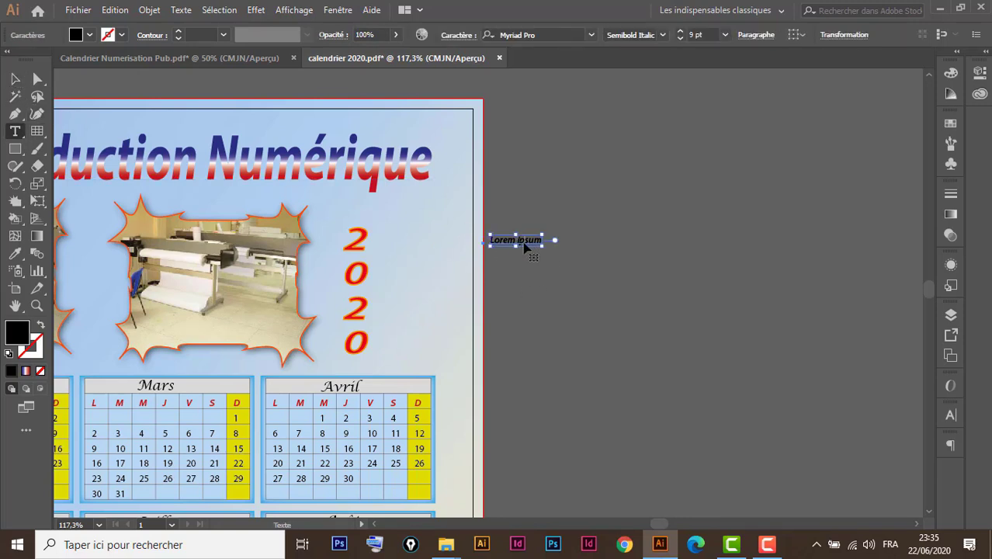
key(ctrl+a)
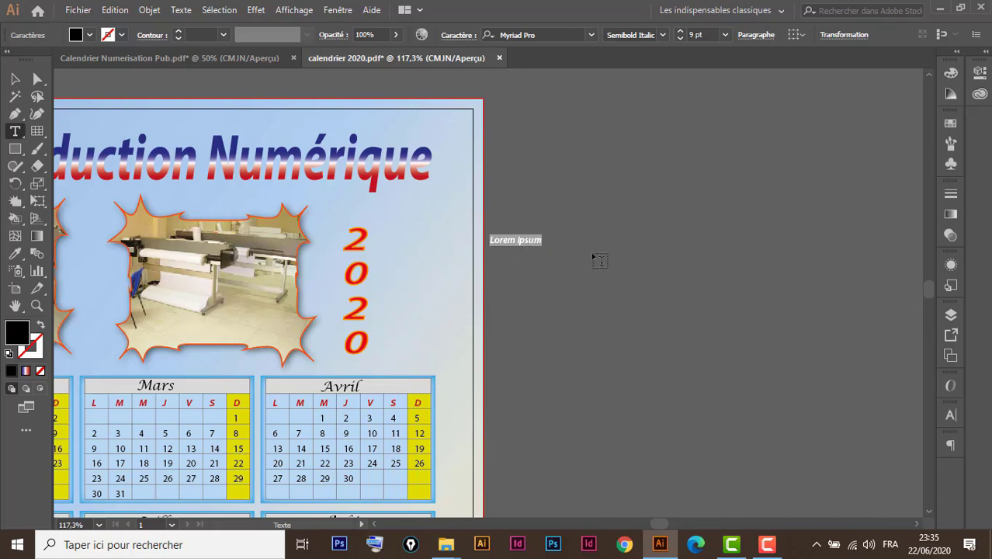
text(c)
key(BackSpace)
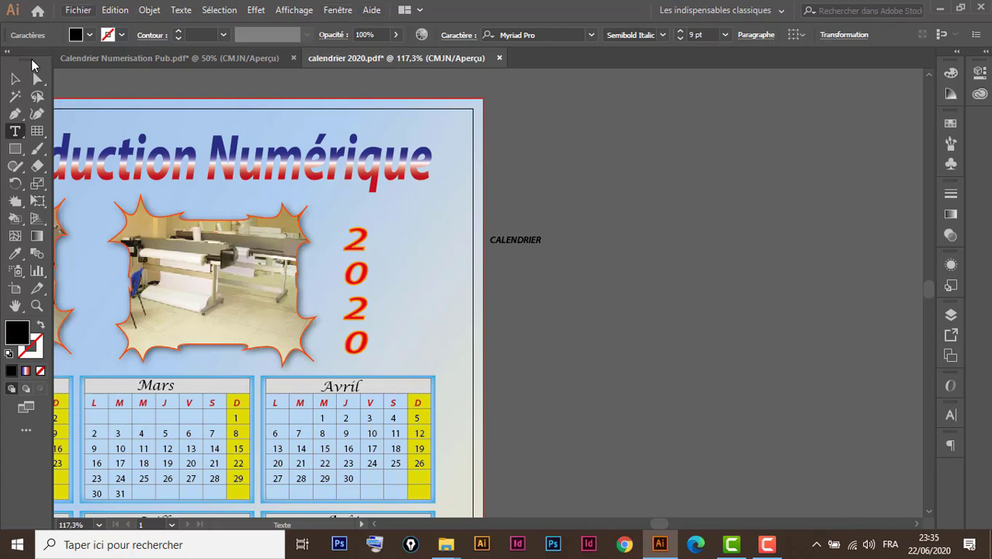
Enlarge the CALENDRIER text to about 34 pt and move it across the artboard's right edge, beside 2020
click(15, 79)
click(516, 240)
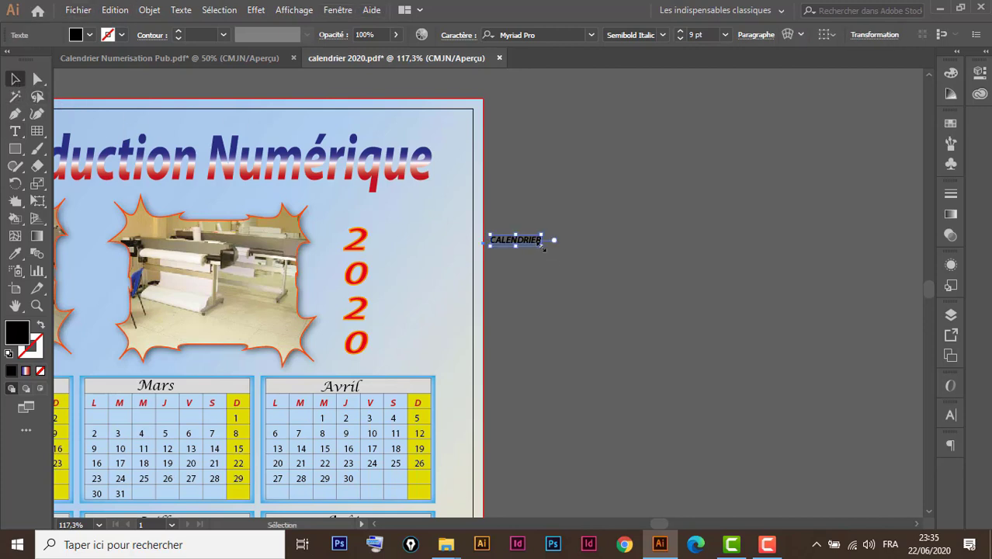
drag(544, 246, 682, 312)
drag(598, 257, 528, 287)
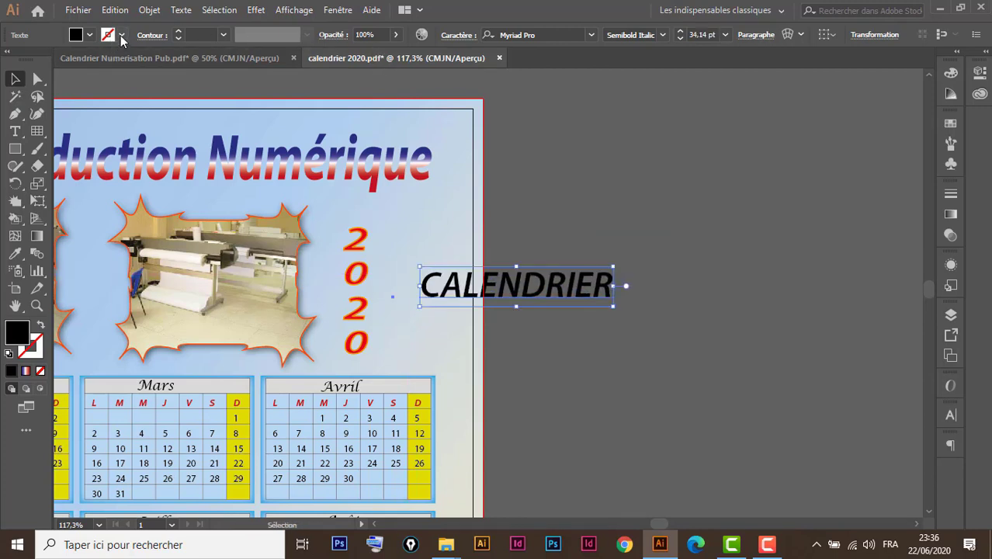
Fill the CALENDRIER text with dark blue
click(90, 35)
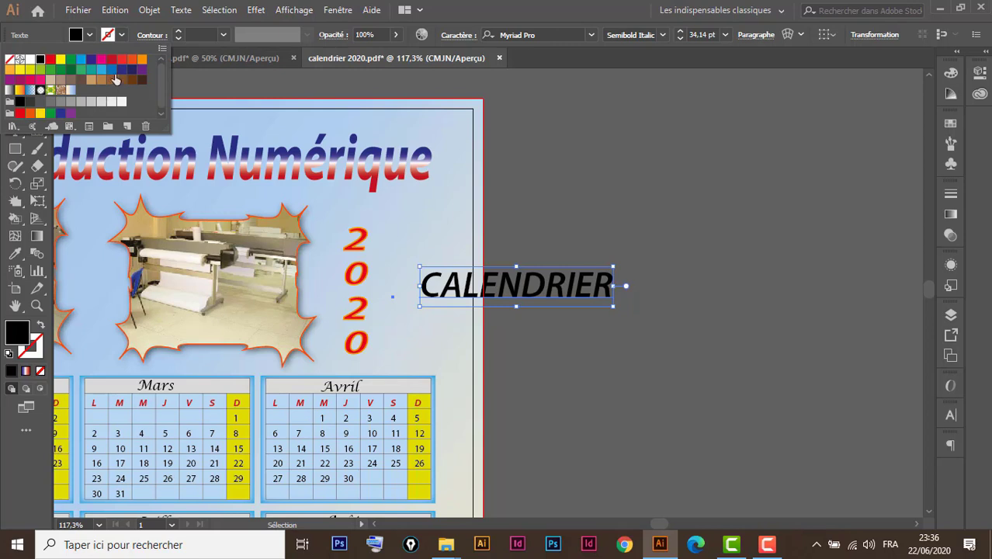
click(122, 72)
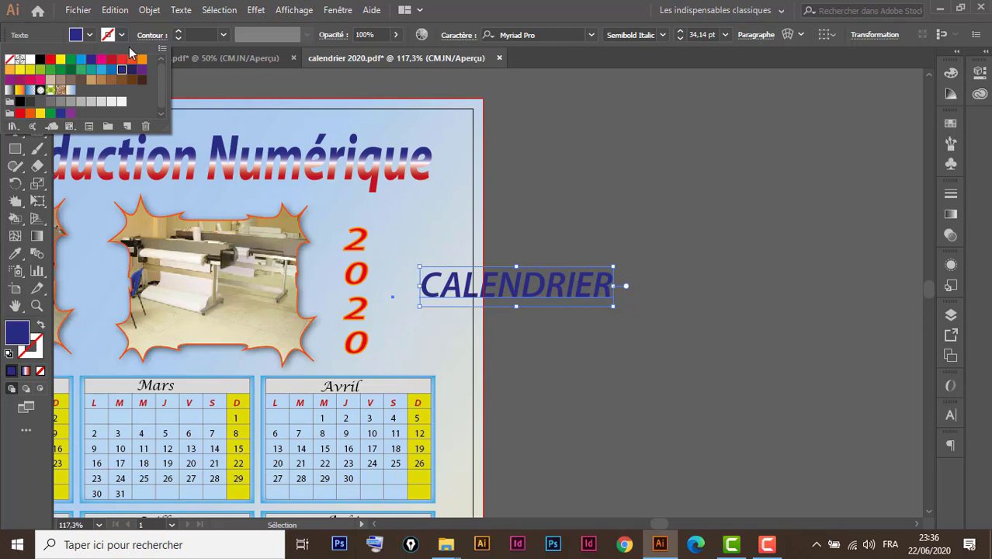
Rotate the CALENDRIER text 90° clockwise so it reads downward, and place it inside the artboard just right of the 2020 text
click(387, 84)
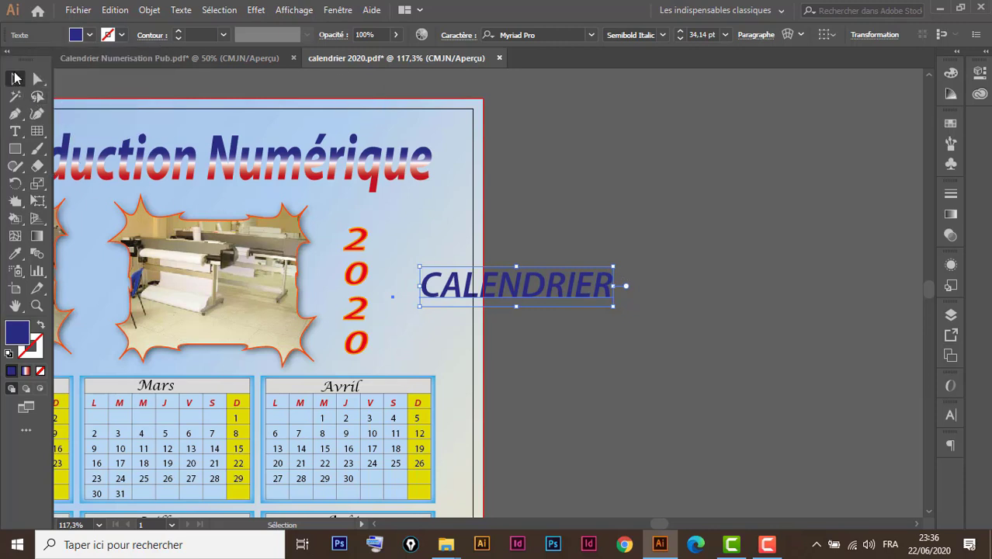
drag(520, 280, 512, 273)
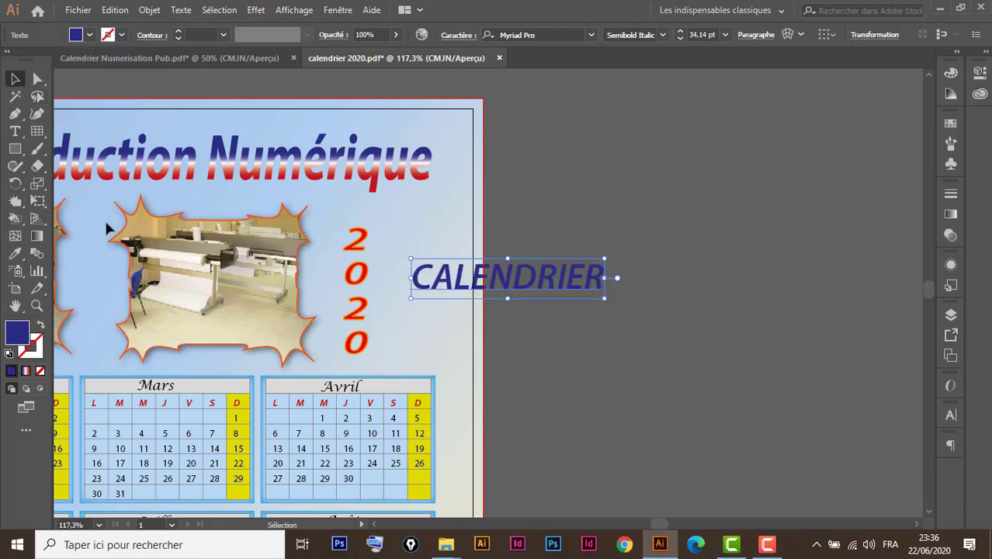
click(15, 183)
drag(541, 217, 443, 420)
click(14, 78)
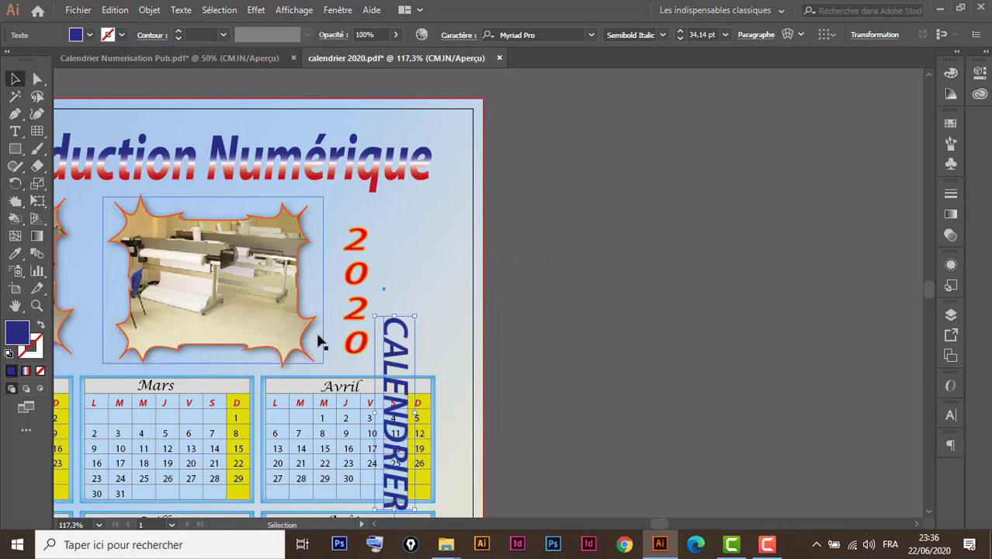
drag(391, 347, 420, 230)
drag(426, 291, 394, 270)
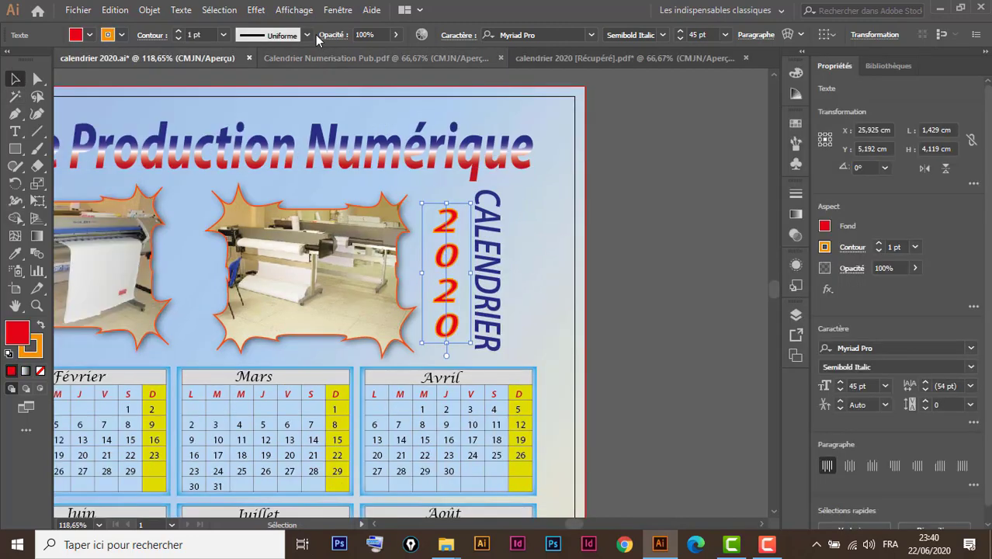
Apply a 3D Extrude & Bevel effect to the 2020 text with rotations of 1°, -1° and 0° and a 50 pt depth
click(255, 11)
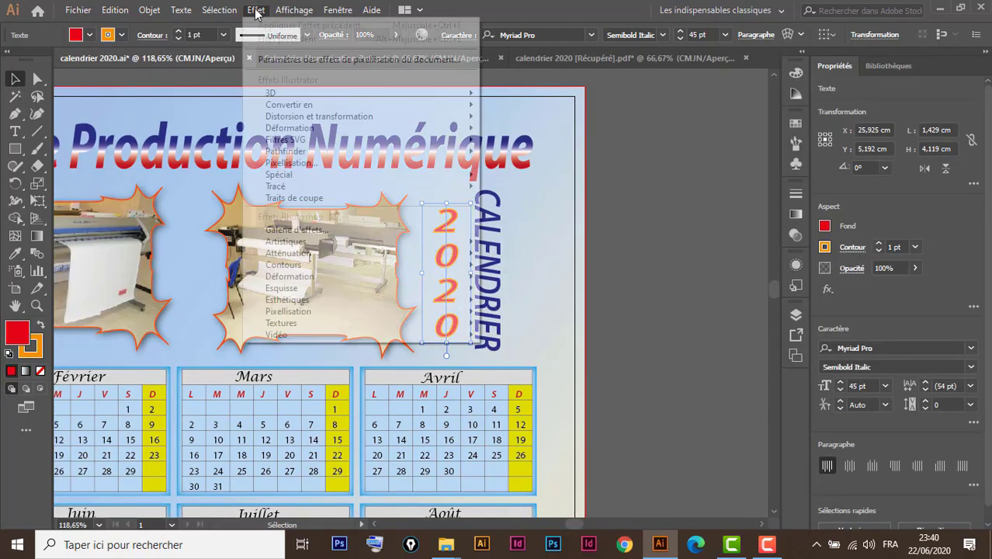
mouse_move(299, 97)
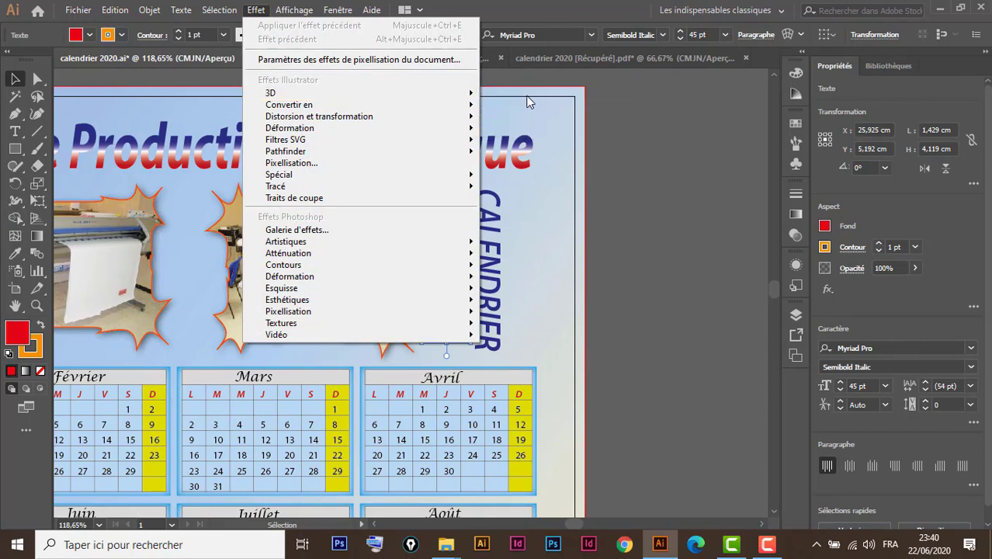
mouse_move(449, 101)
click(534, 96)
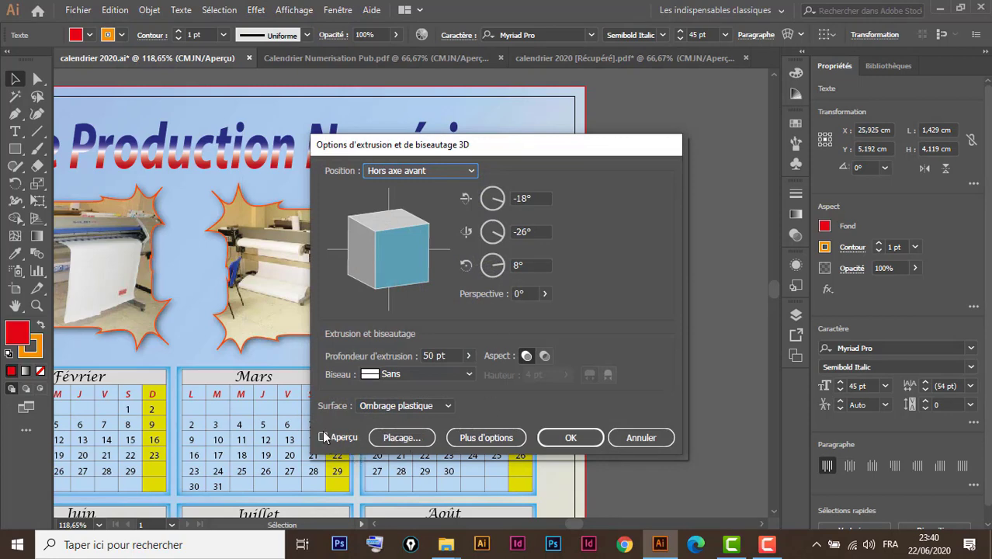
drag(466, 145, 691, 142)
drag(609, 254, 598, 247)
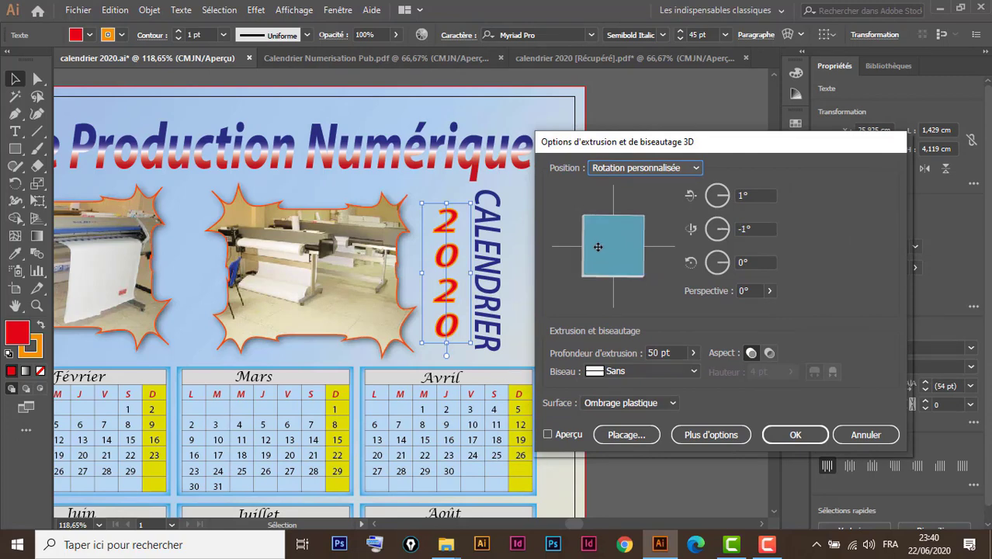
click(548, 434)
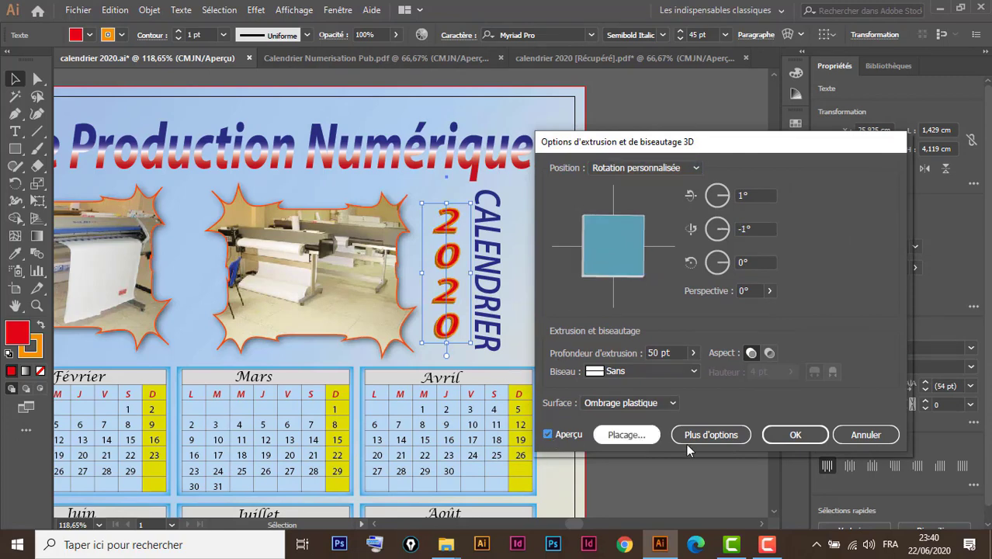
click(796, 434)
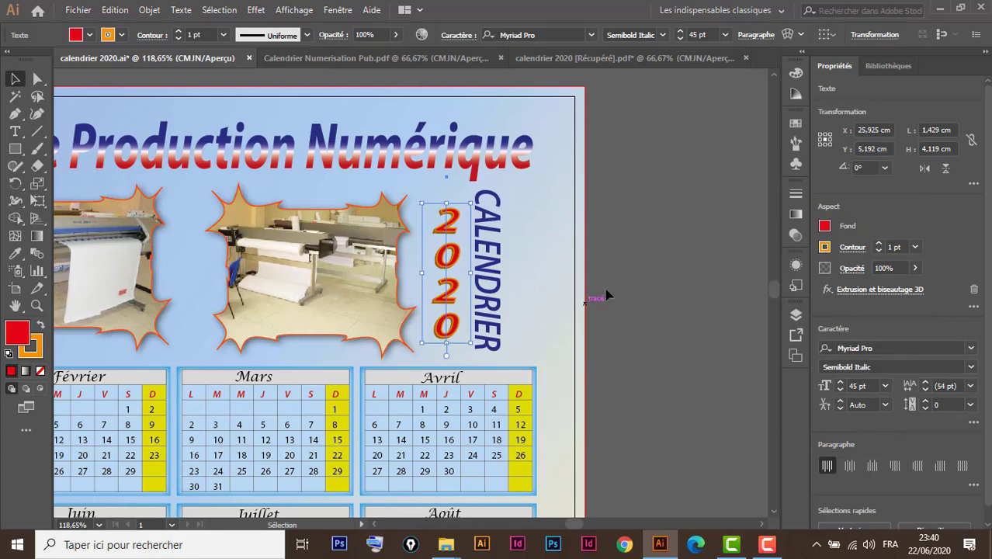
Examine the complete calendar layout, checking how the 2020 and CALENDRIER texts sit beside the photos
key(a)
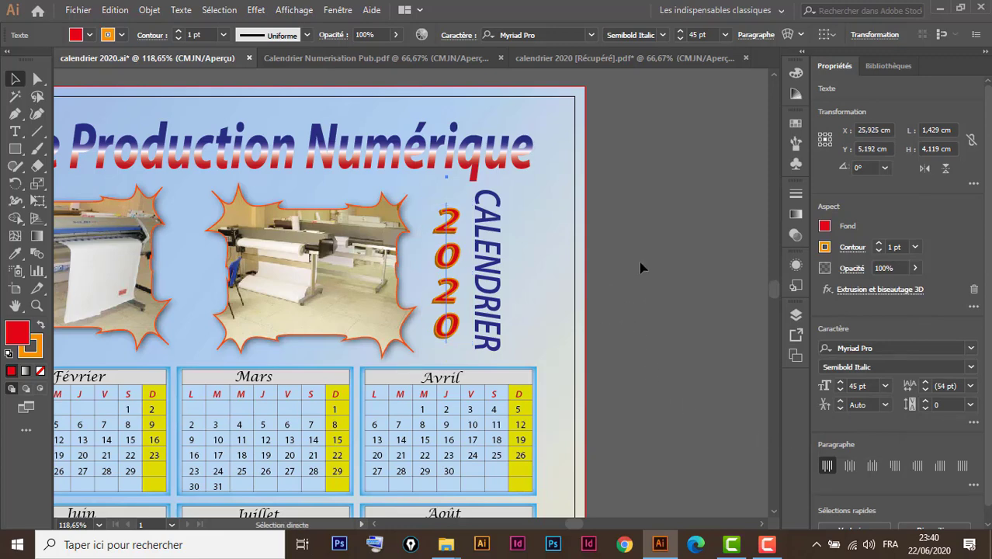
key(ctrl+minus)
key(ctrl+minus)
key(v)
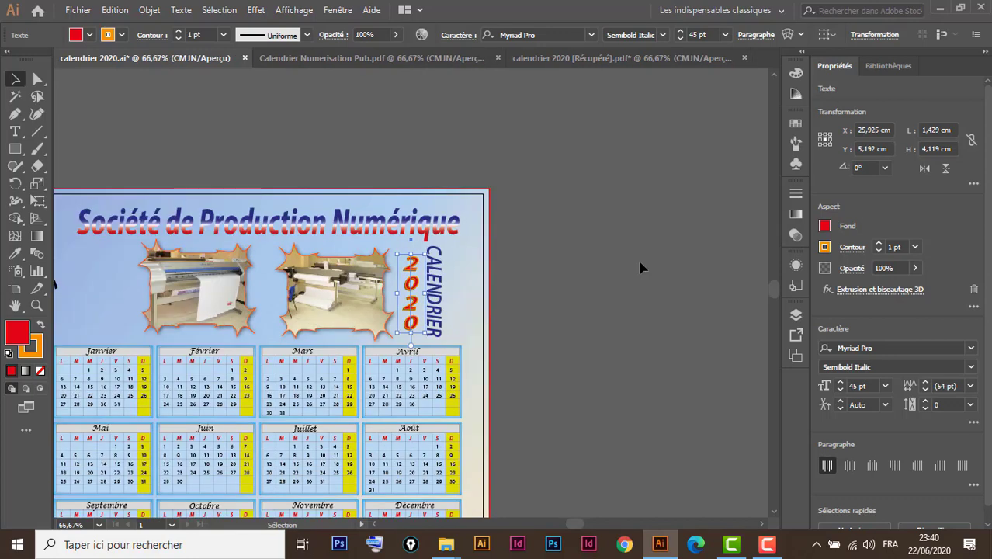
drag(343, 166, 516, 95)
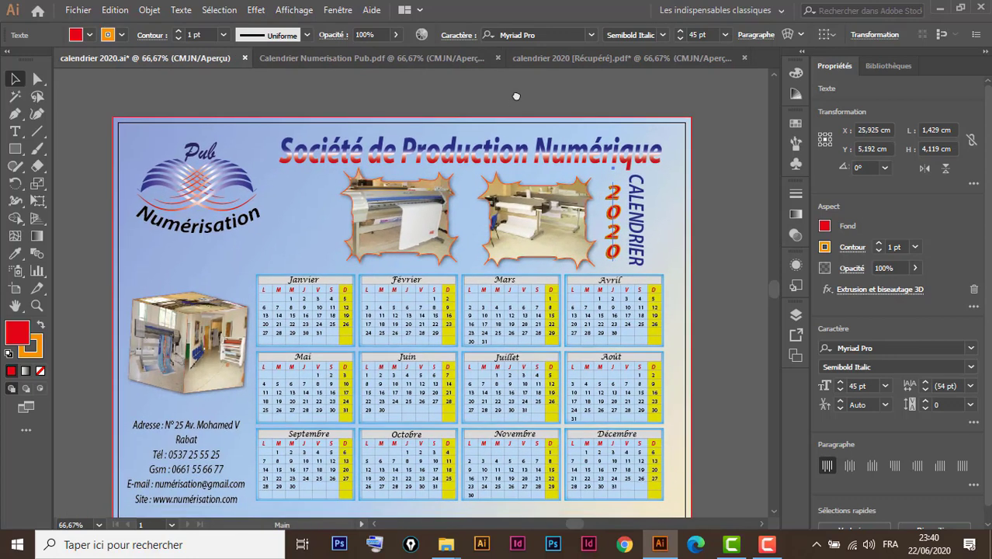
key(ctrl)
key(ctrl+minus)
drag(361, 177, 479, 131)
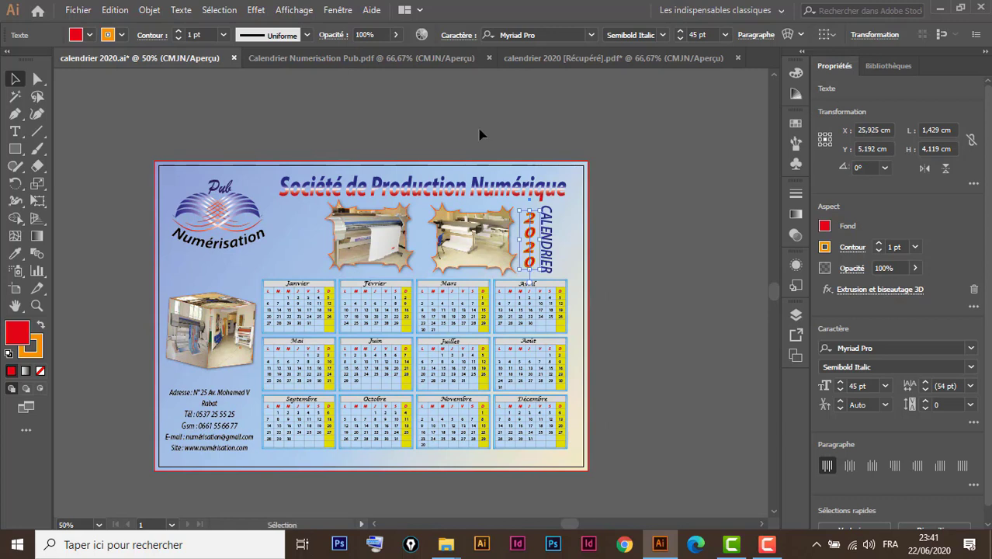